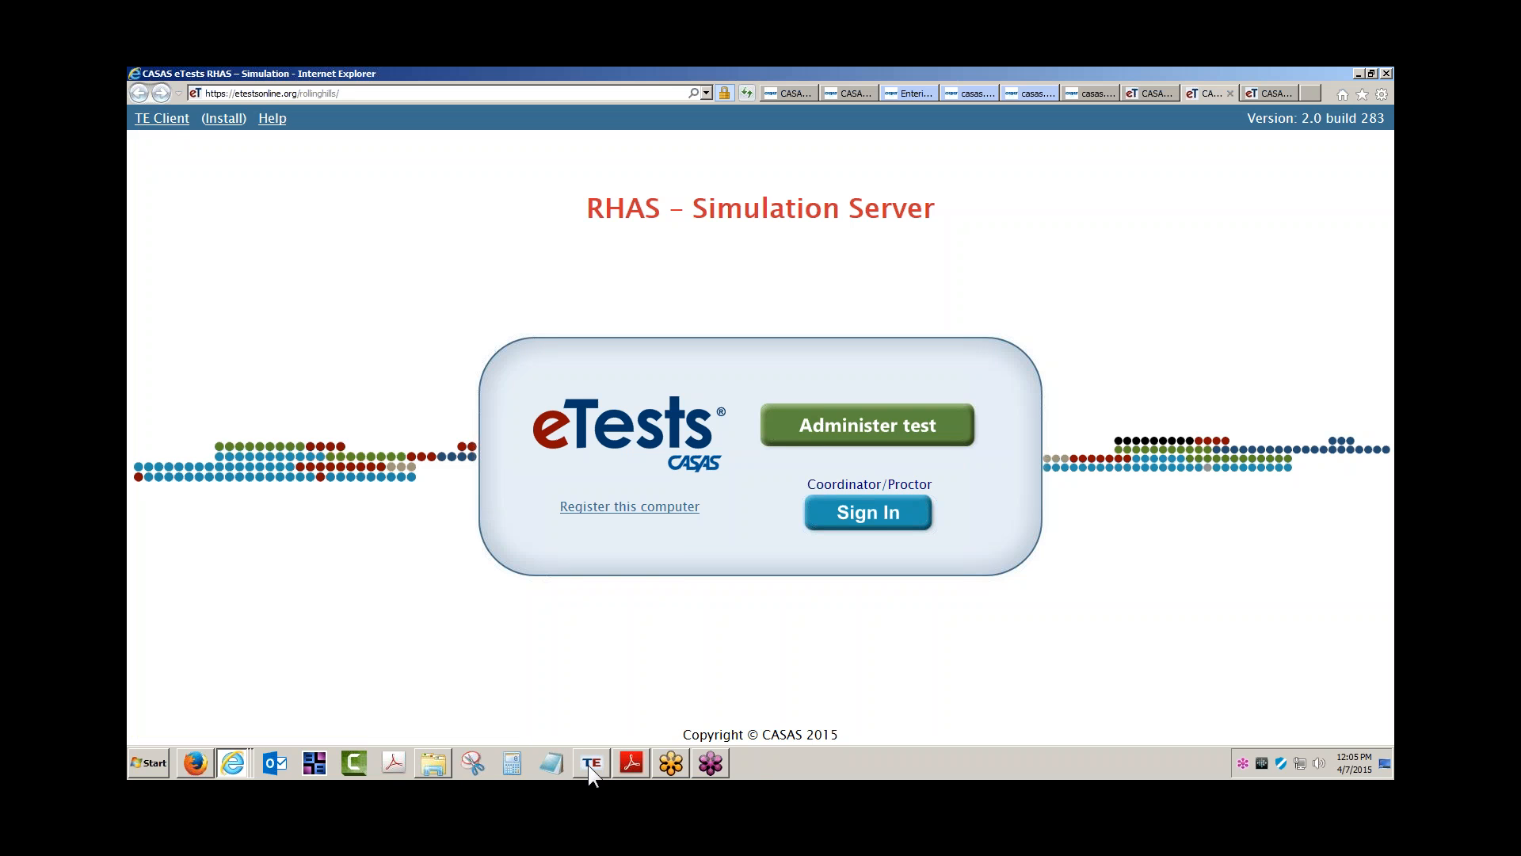
Launch TOPSpro Enterprise from the TE taskbar icon over the CASAS eTests page
click(589, 763)
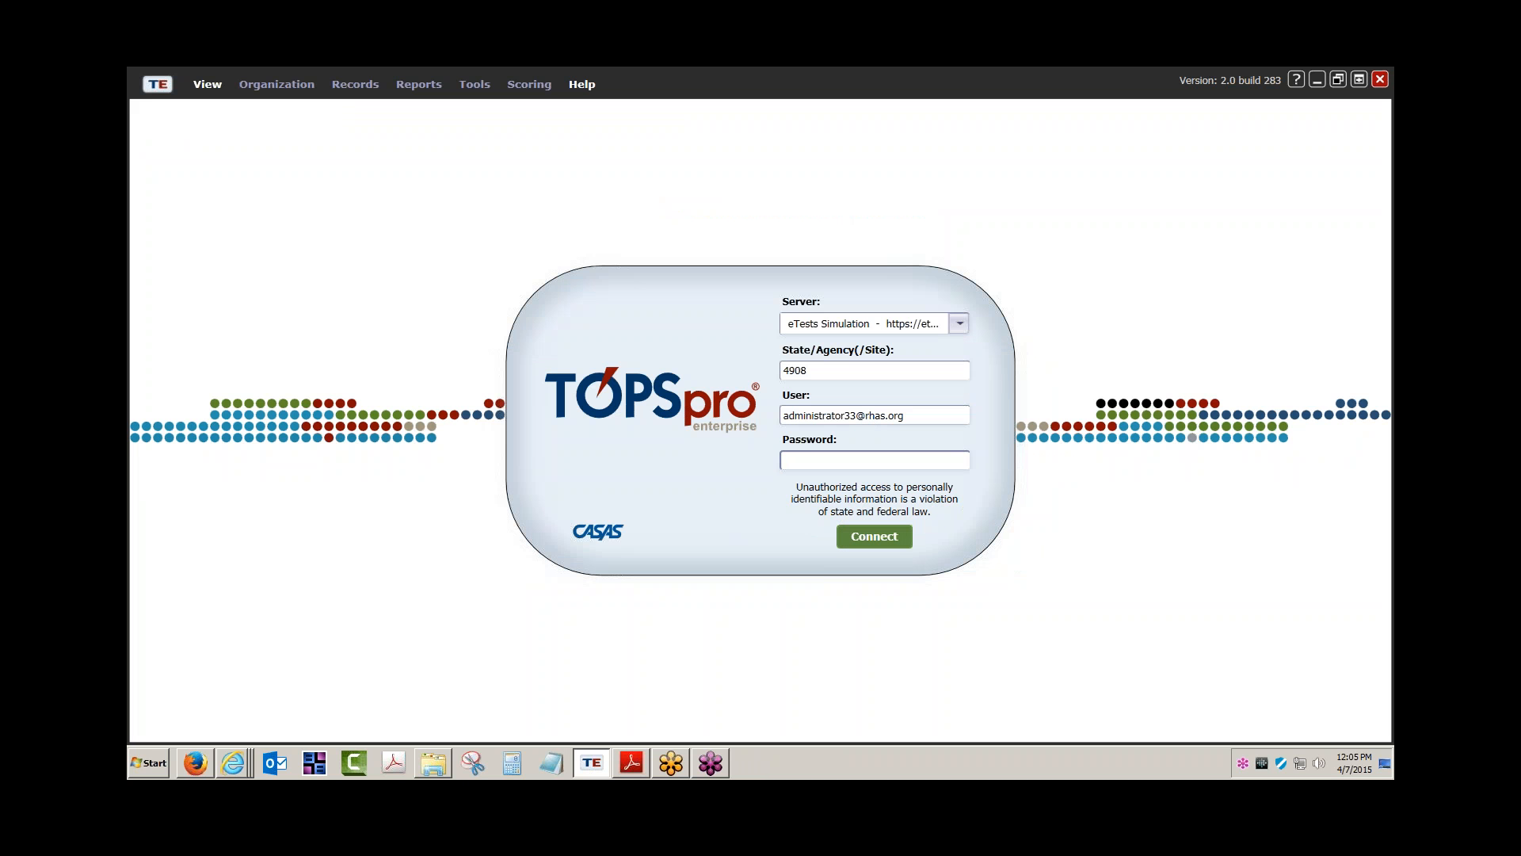
Enter the administrator password and sign in to the eTests Simulation server
text(*****)
key(Return)
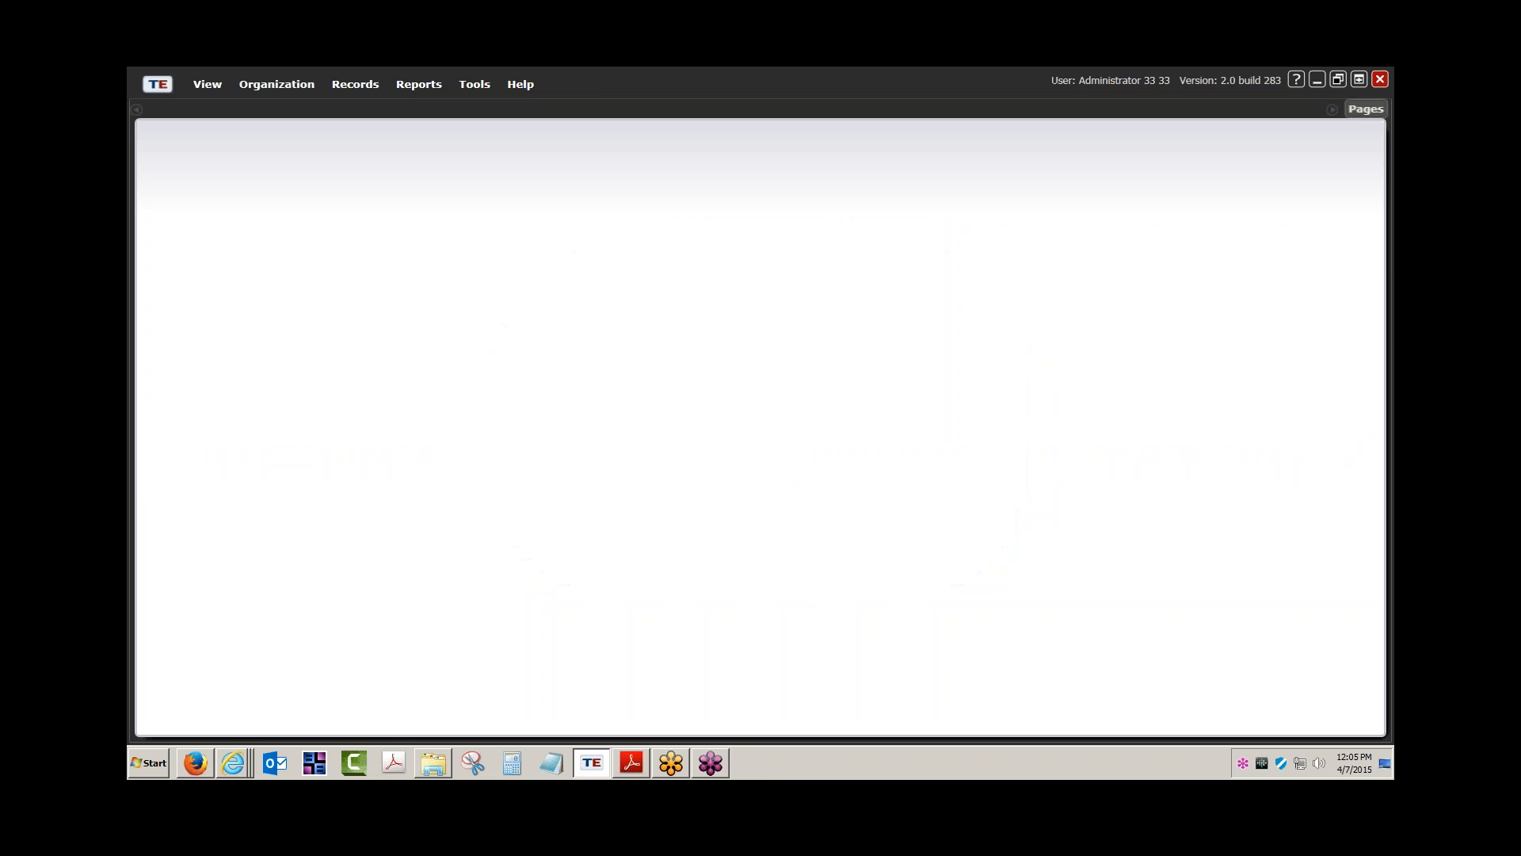
Open the Class Definitions list via Organization > Classes > Definitions and start a new definition
click(281, 88)
mouse_move(293, 140)
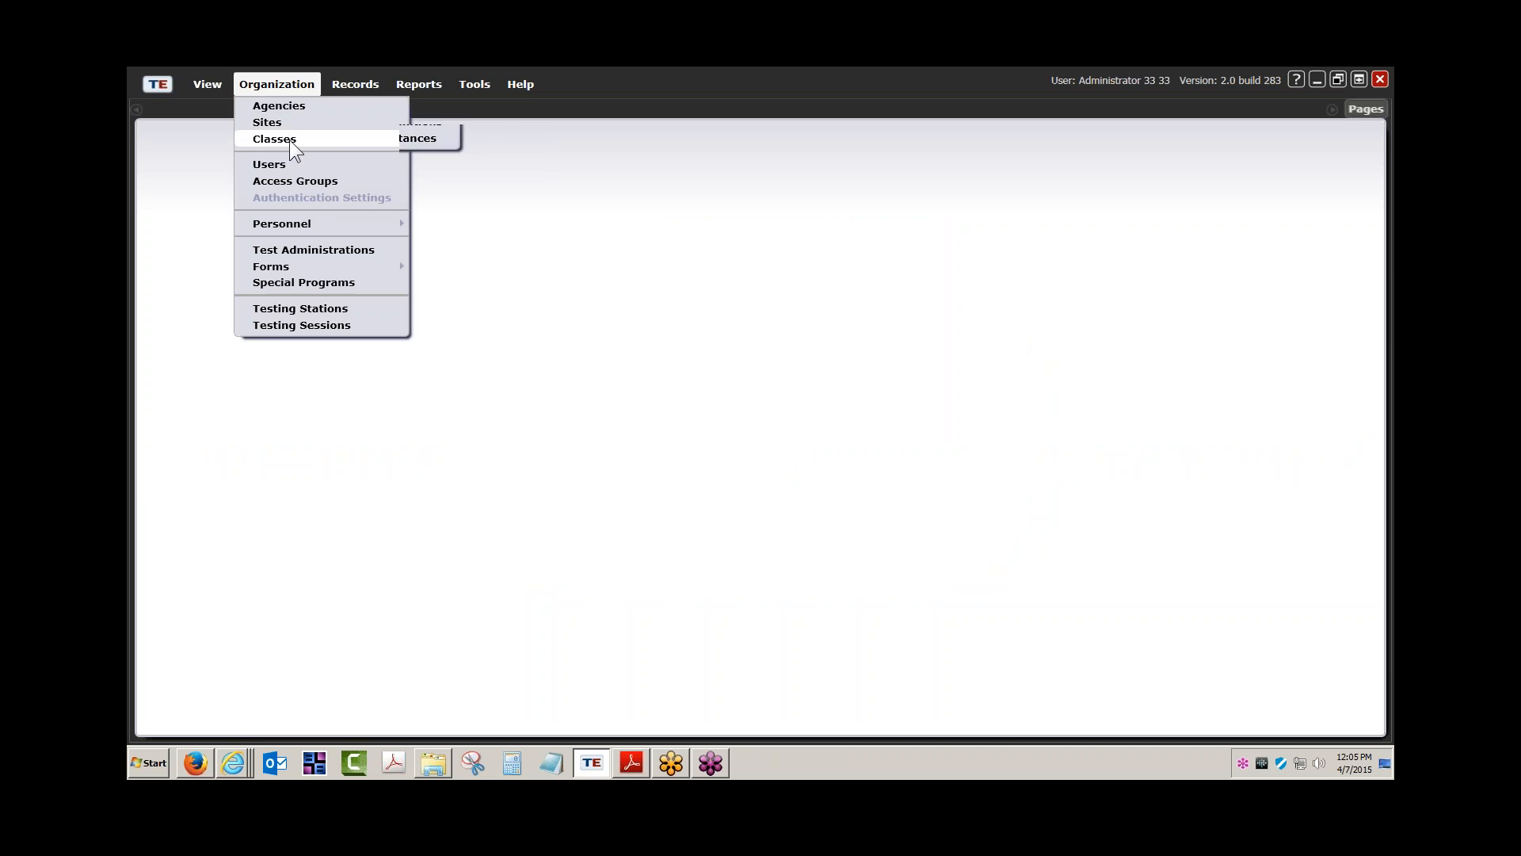
click(454, 145)
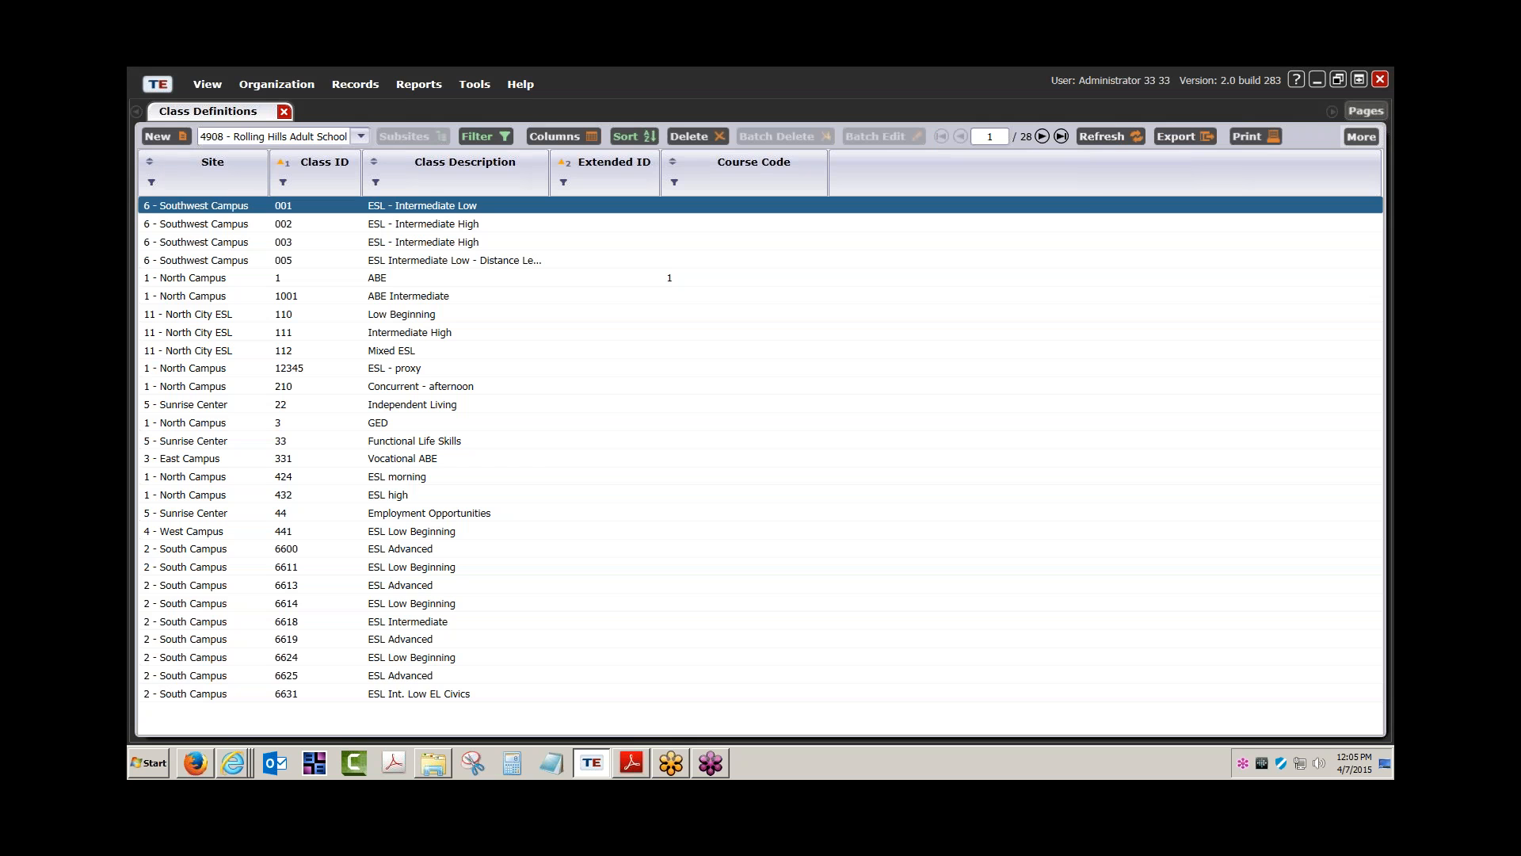
click(168, 134)
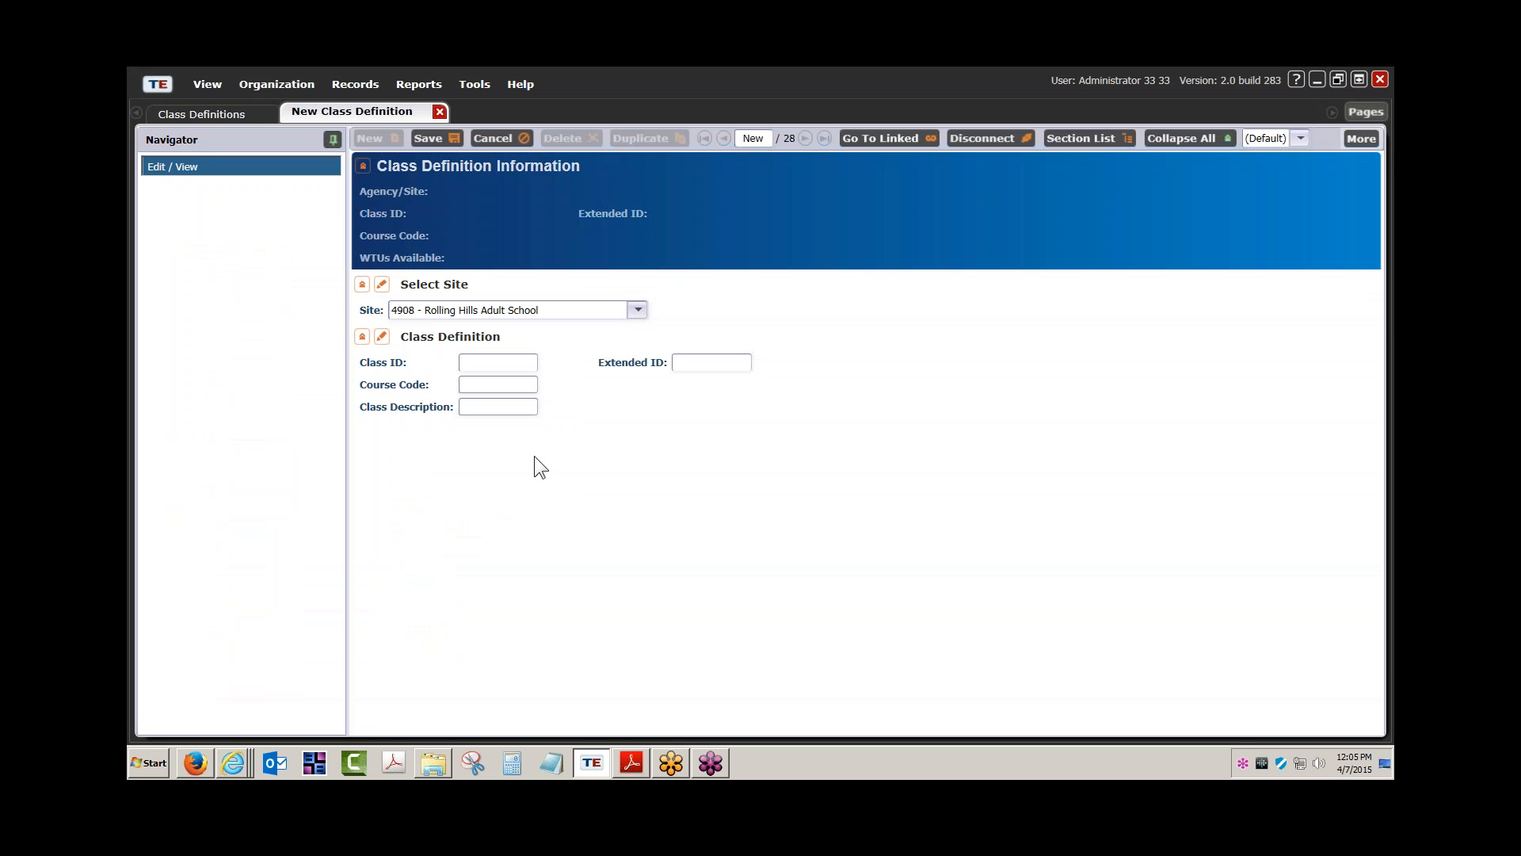
Enter 040715 as the new class's Class ID
click(488, 365)
text(04)
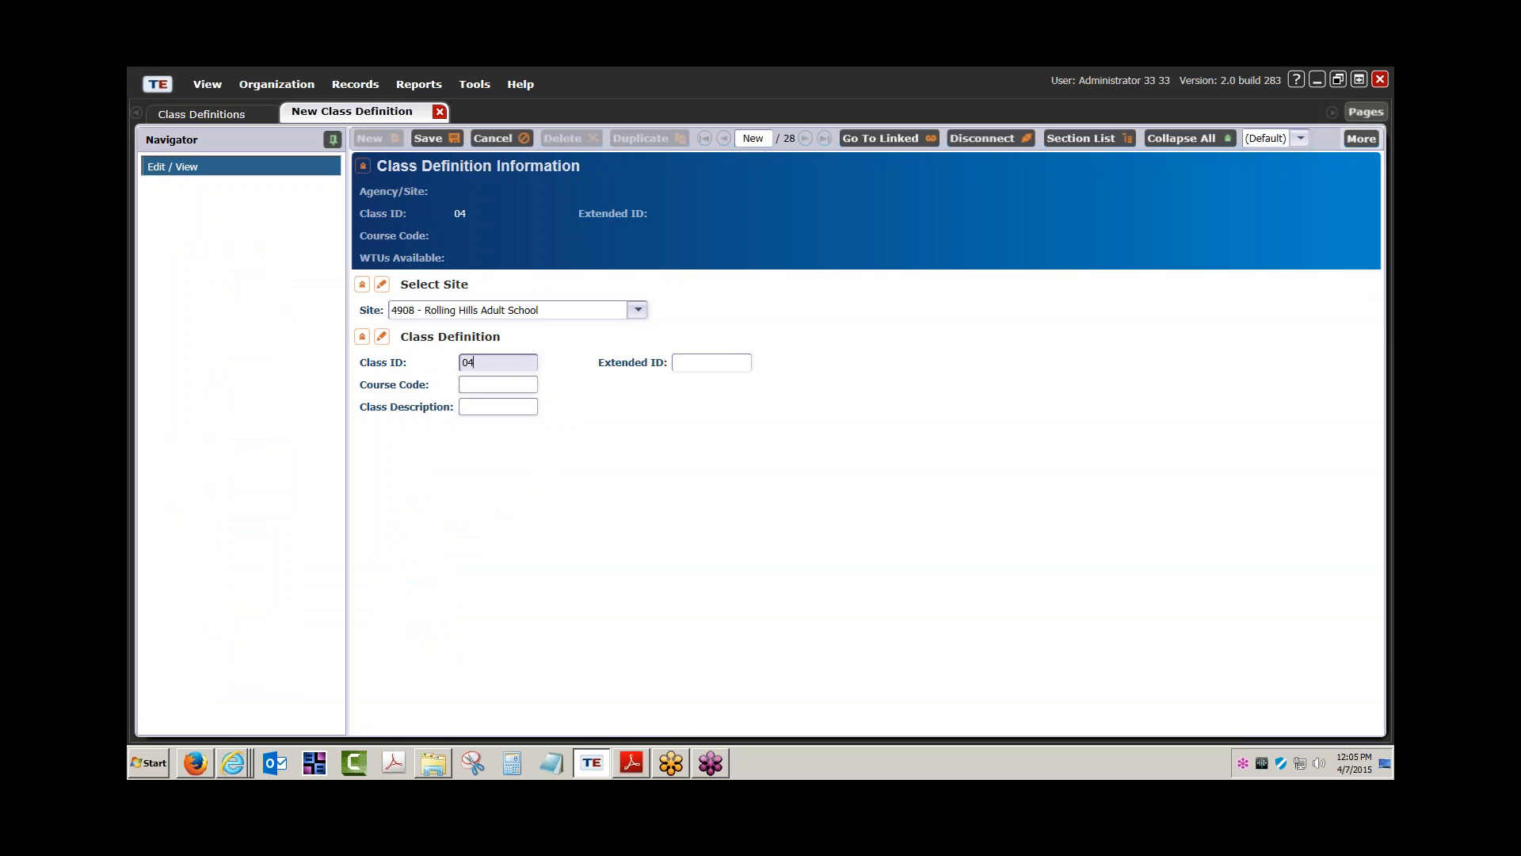
text(0715)
click(511, 408)
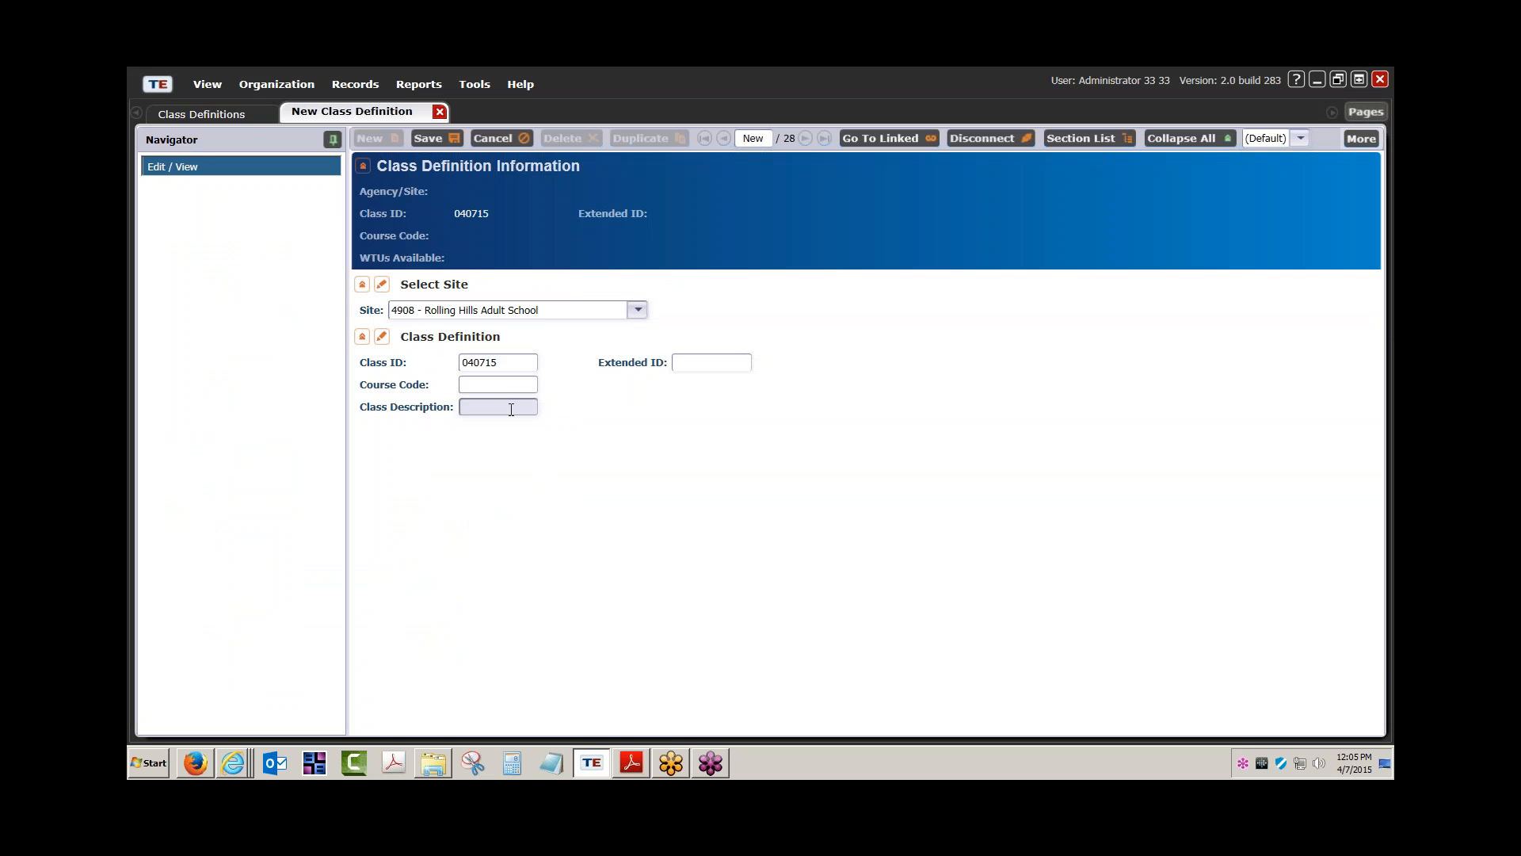
click(468, 384)
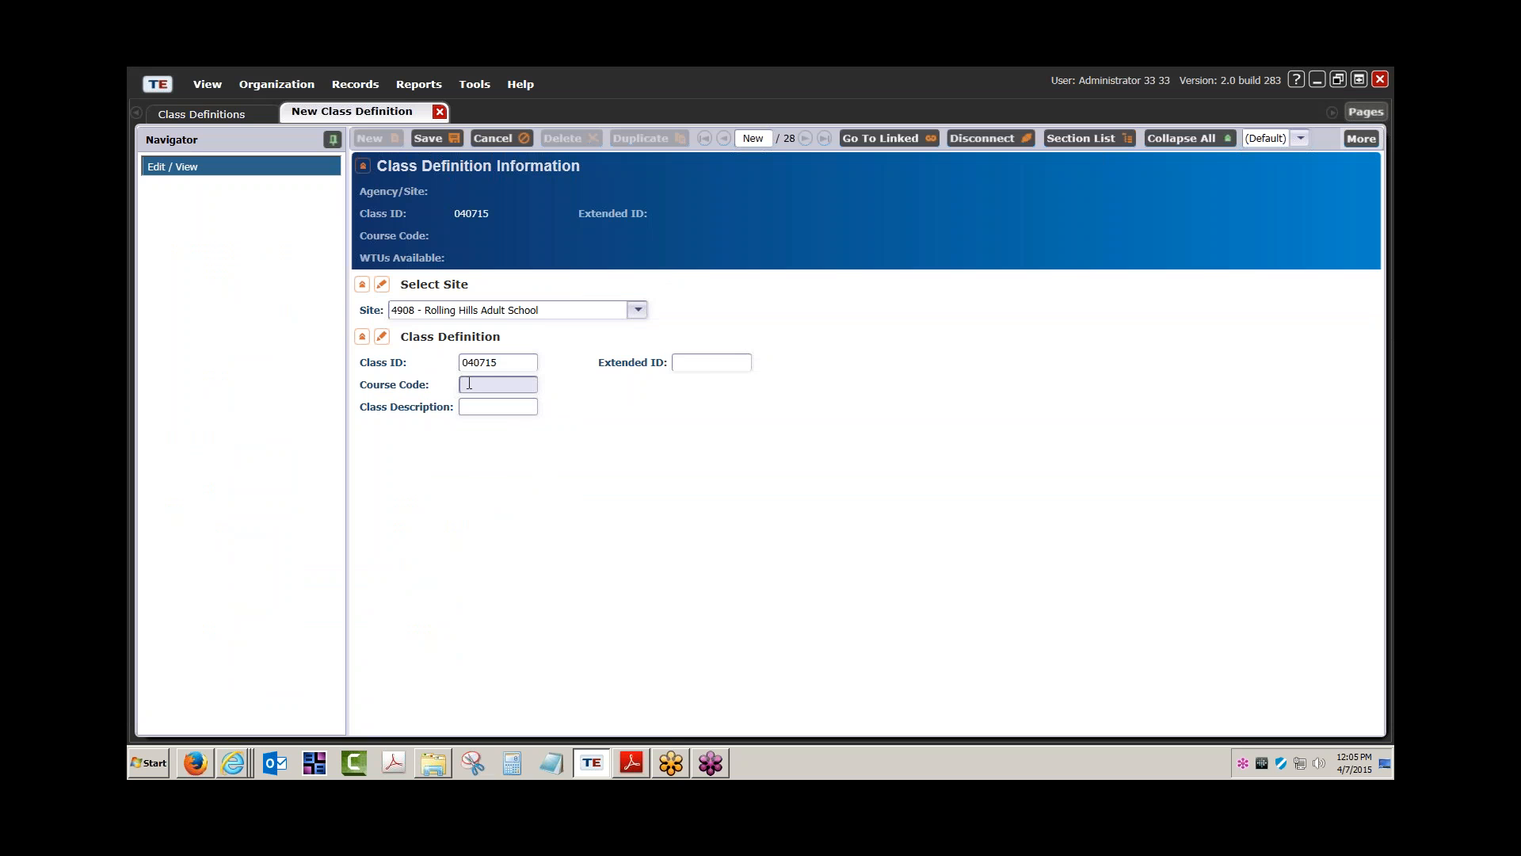
click(698, 363)
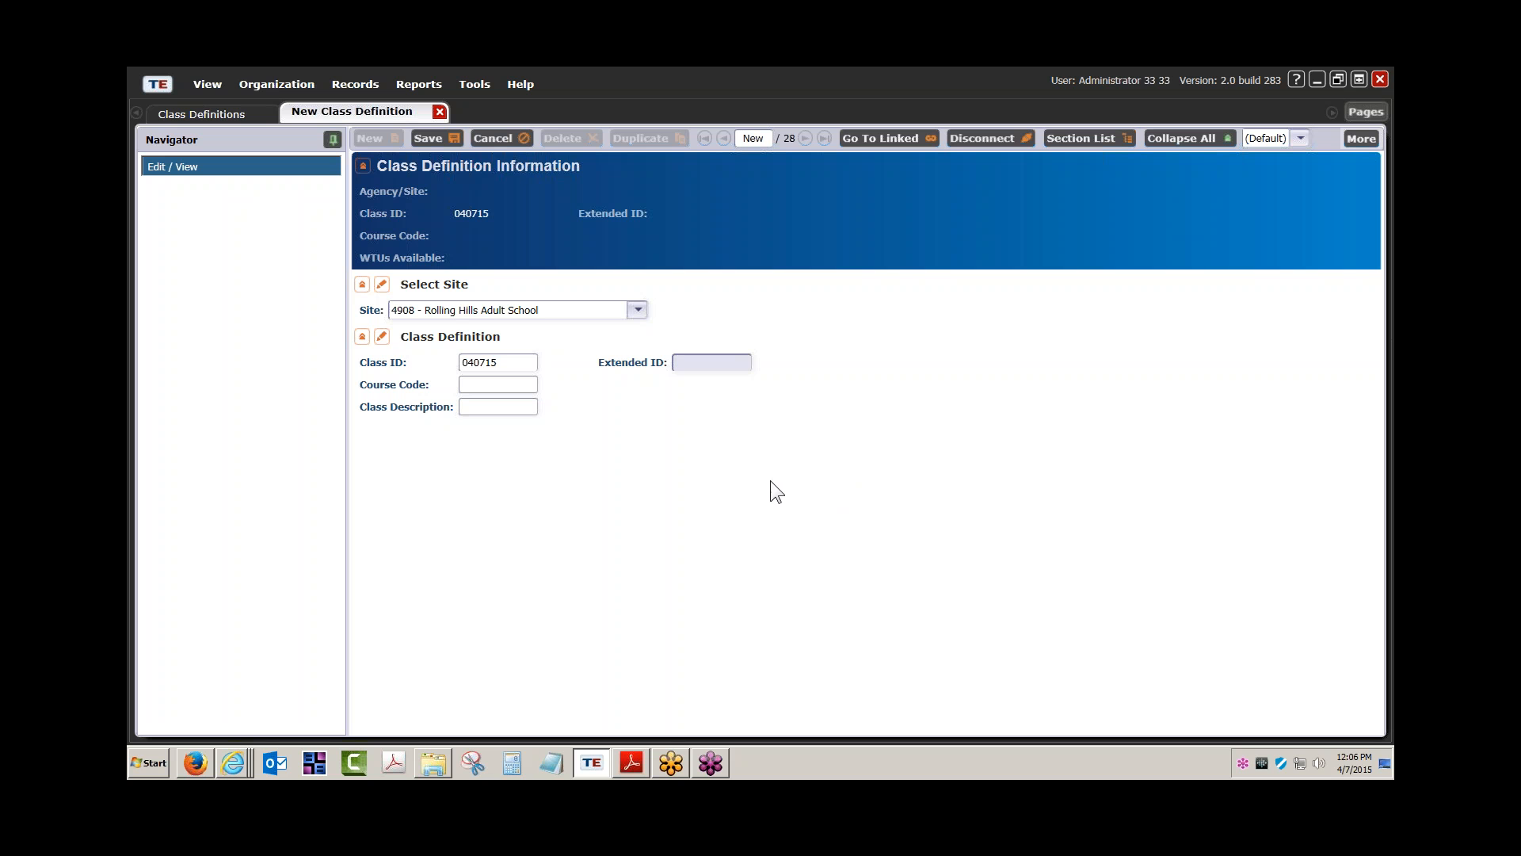
click(510, 363)
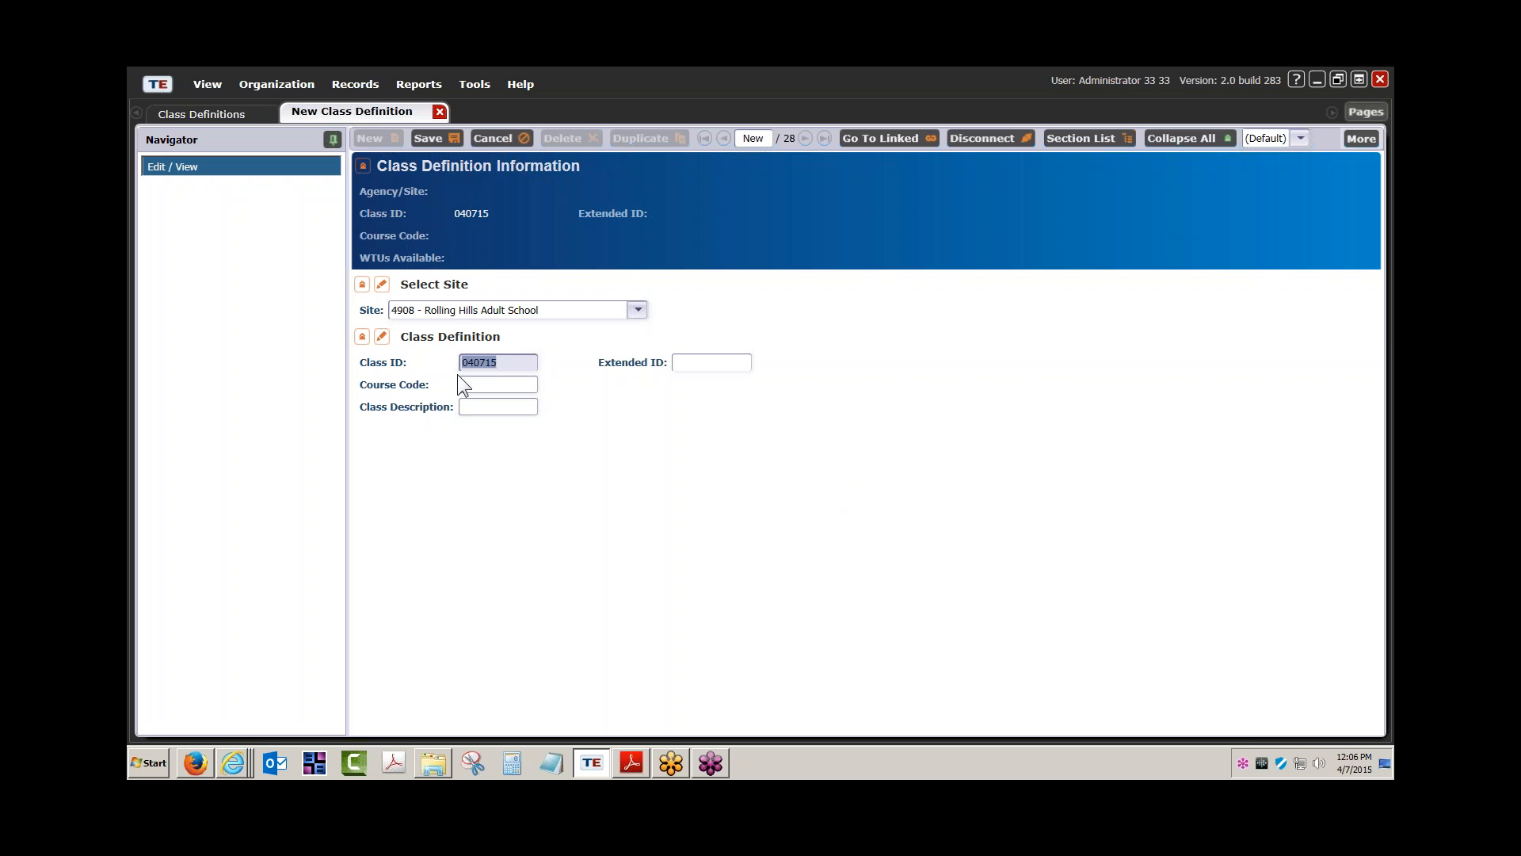
Set the Extended ID to Fall and the Class Description to 'New class'
click(689, 363)
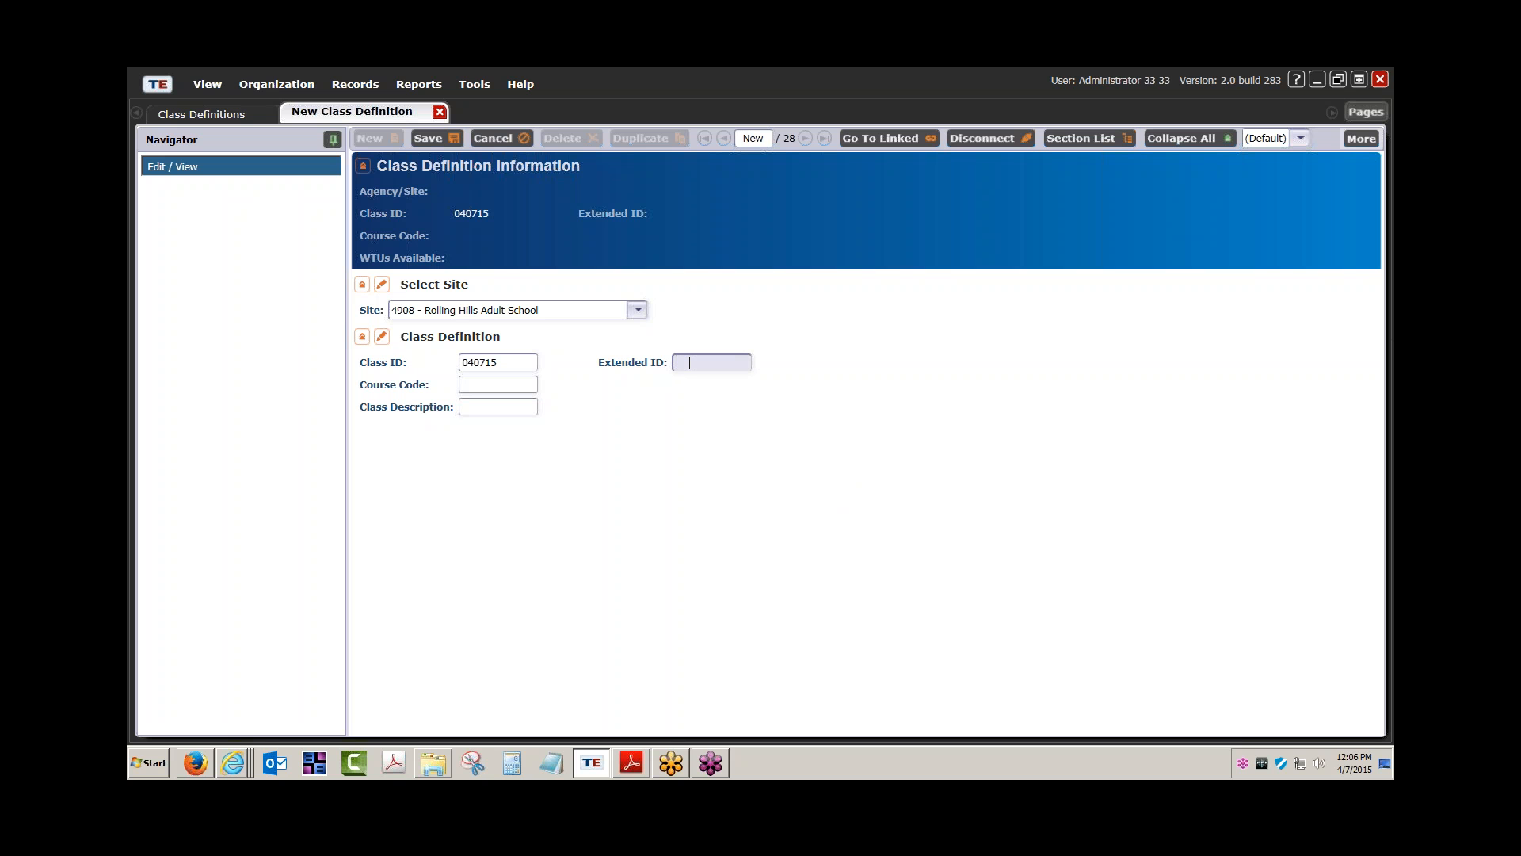
text(Spring)
drag(705, 369, 614, 368)
text(Fall)
drag(529, 363, 453, 363)
click(476, 406)
text(New class)
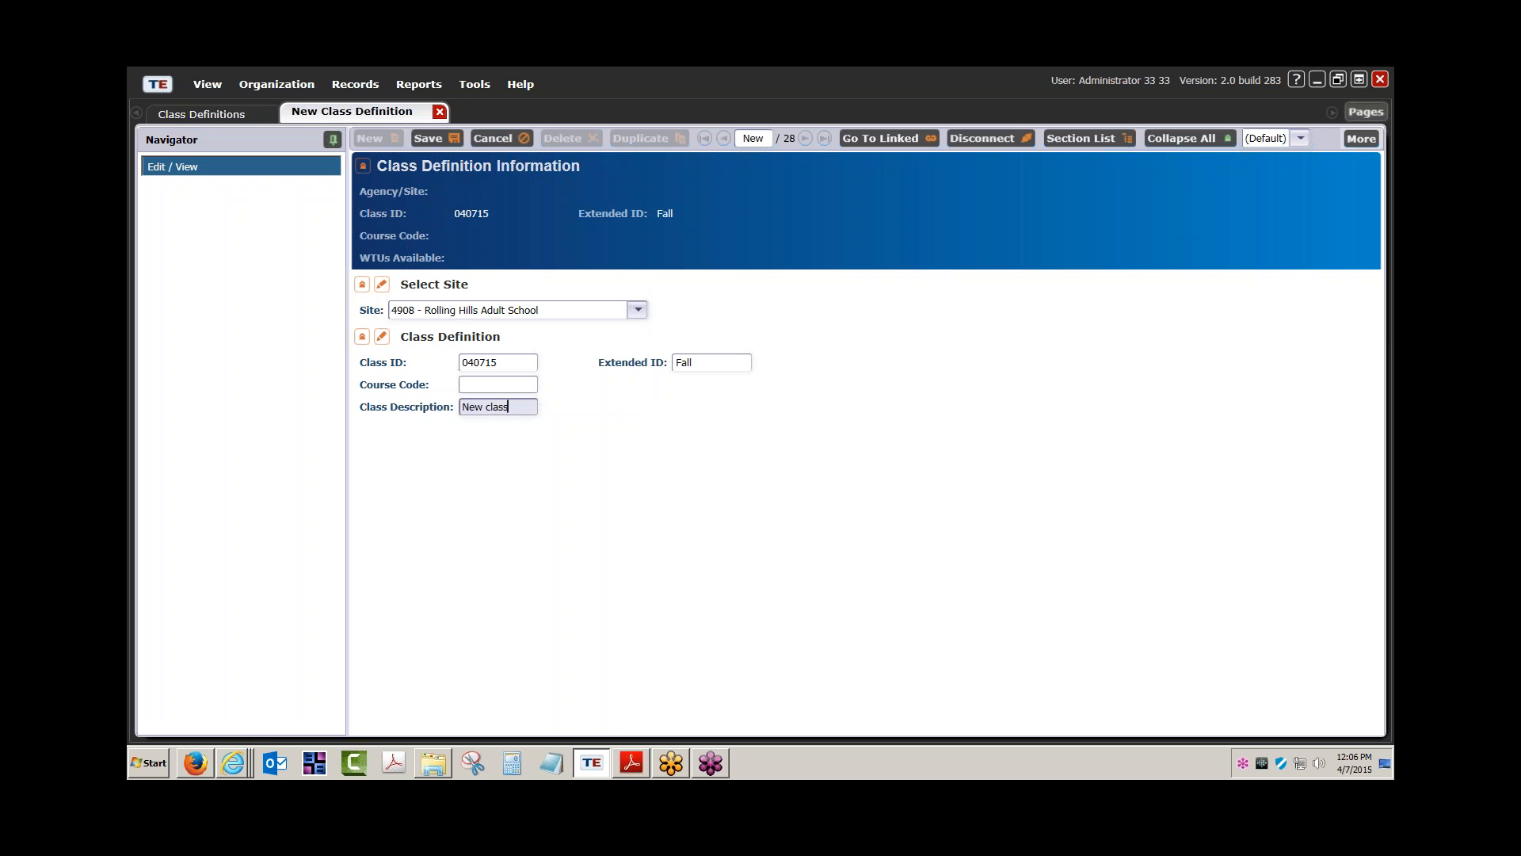
click(472, 359)
Assign the 040715 class to site 1 - North Campus after the site error, then save it
click(427, 138)
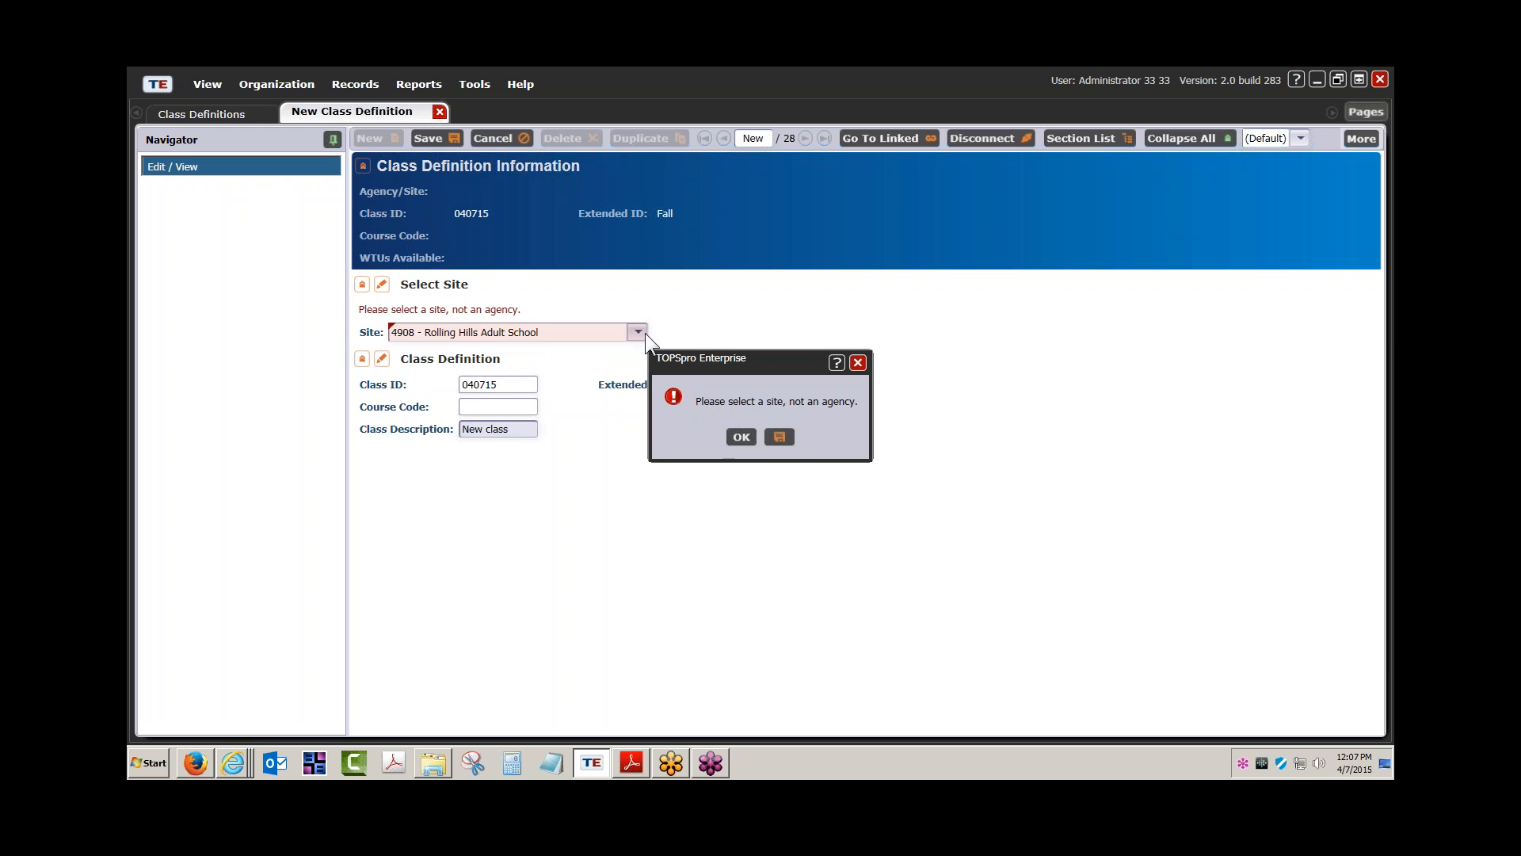
click(740, 437)
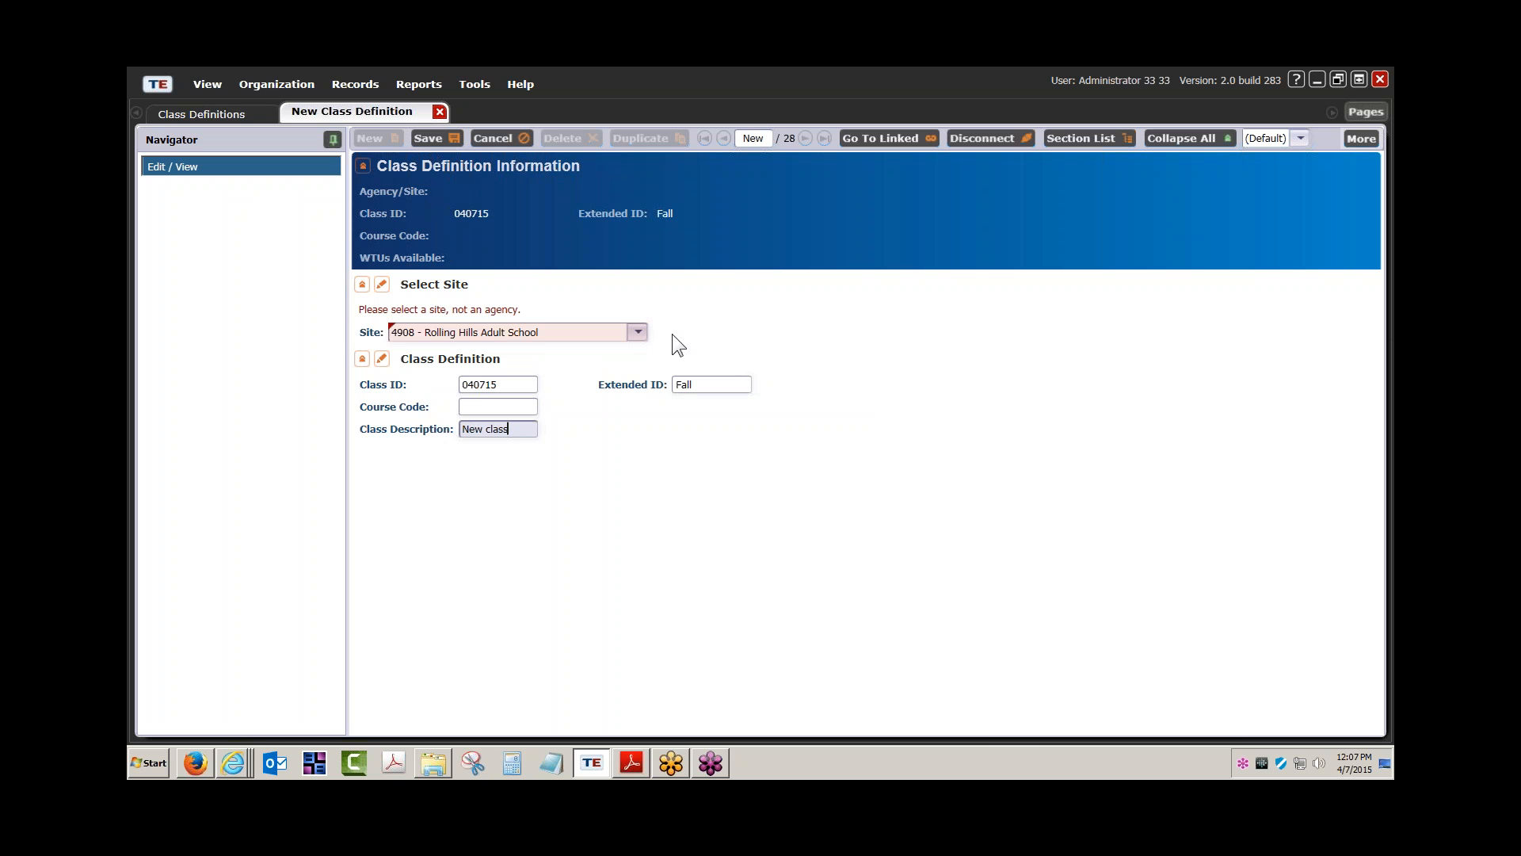
click(641, 329)
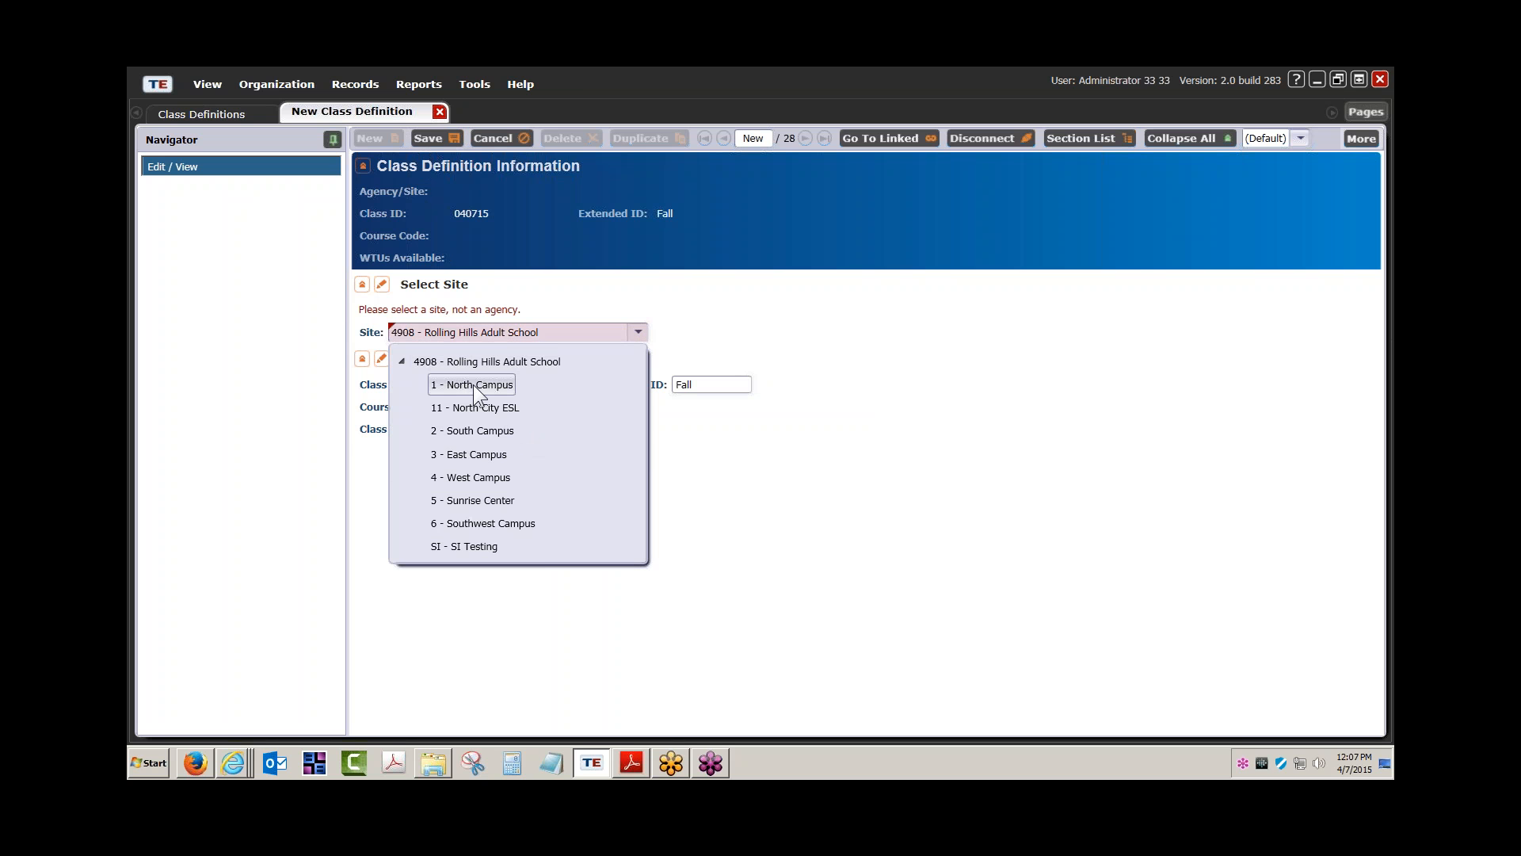
click(478, 386)
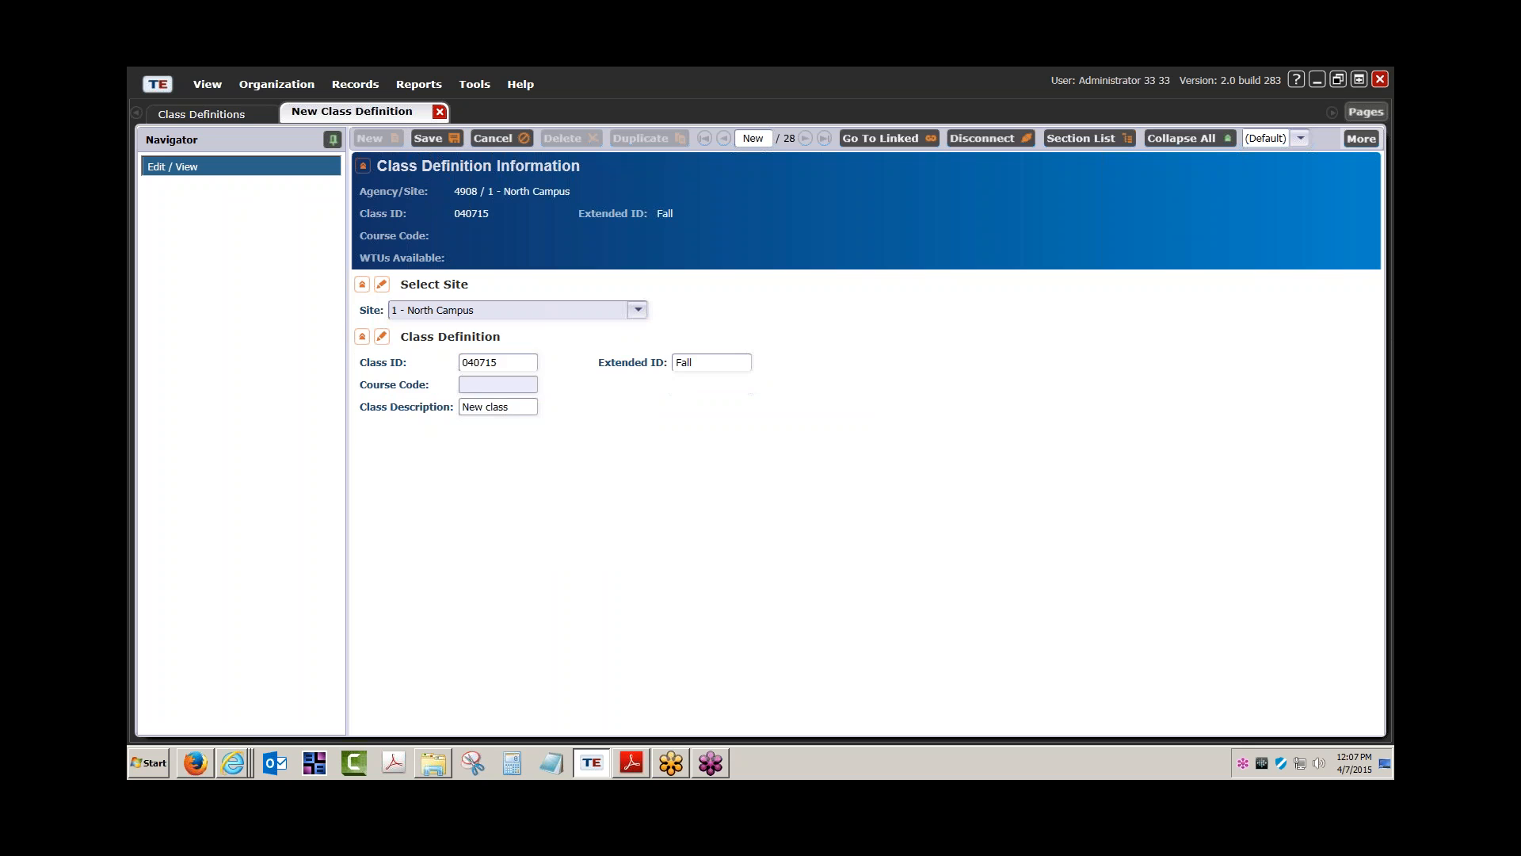
click(644, 311)
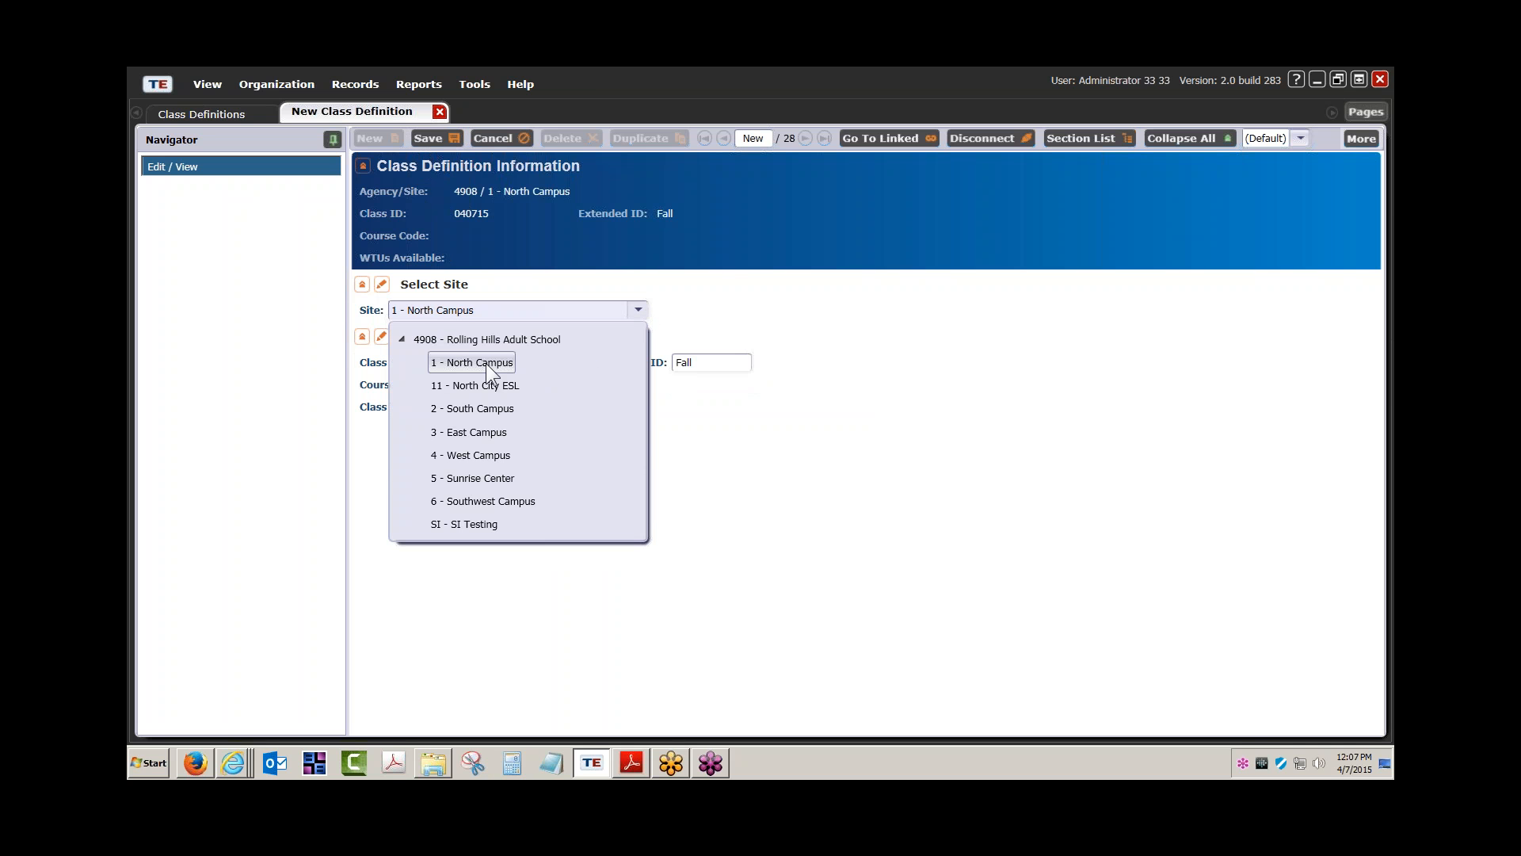
click(792, 436)
click(492, 408)
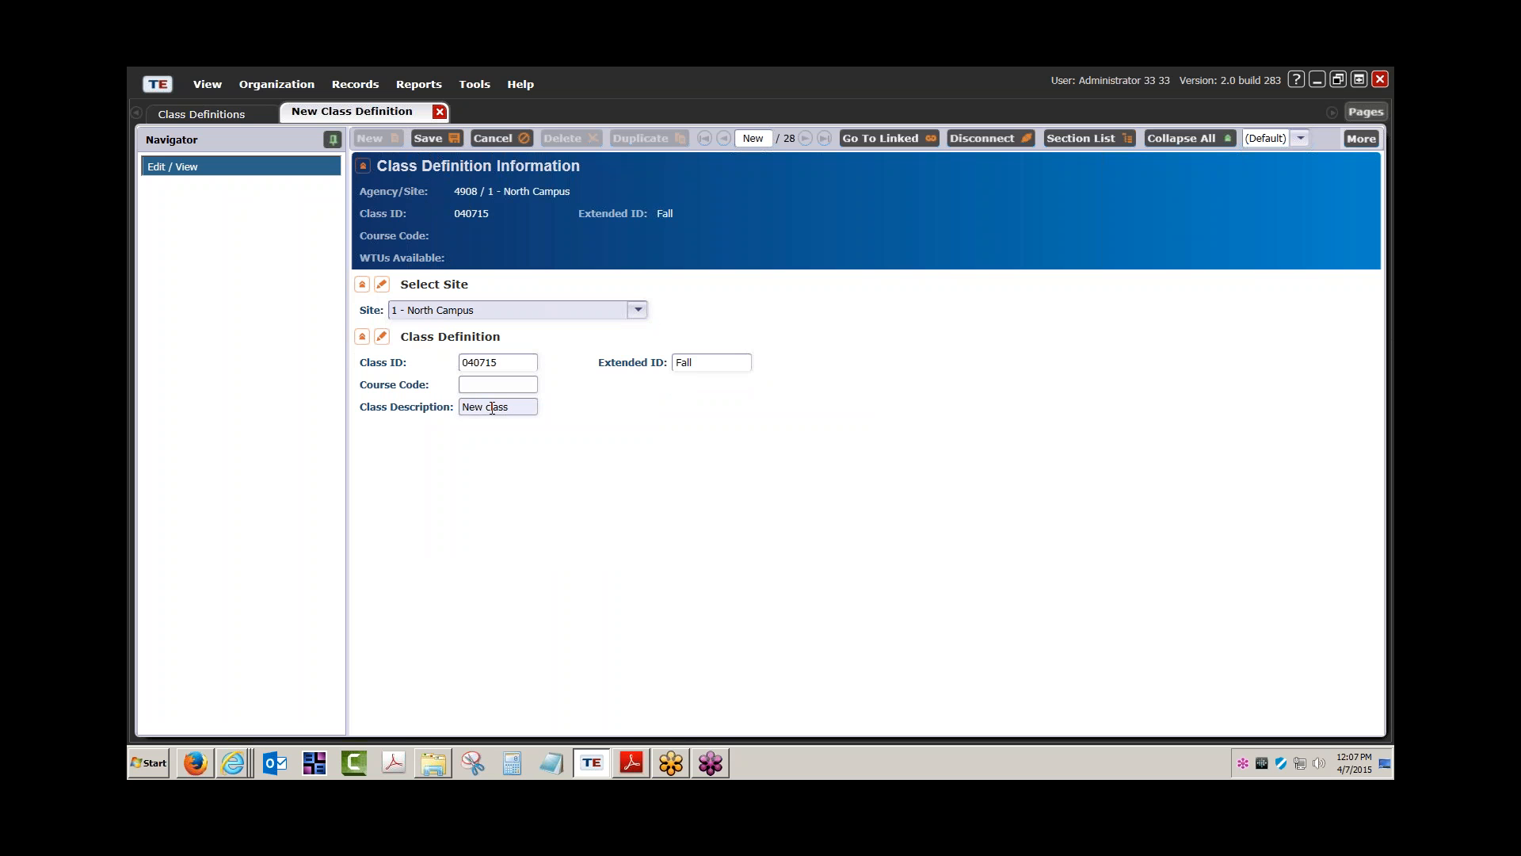
click(431, 137)
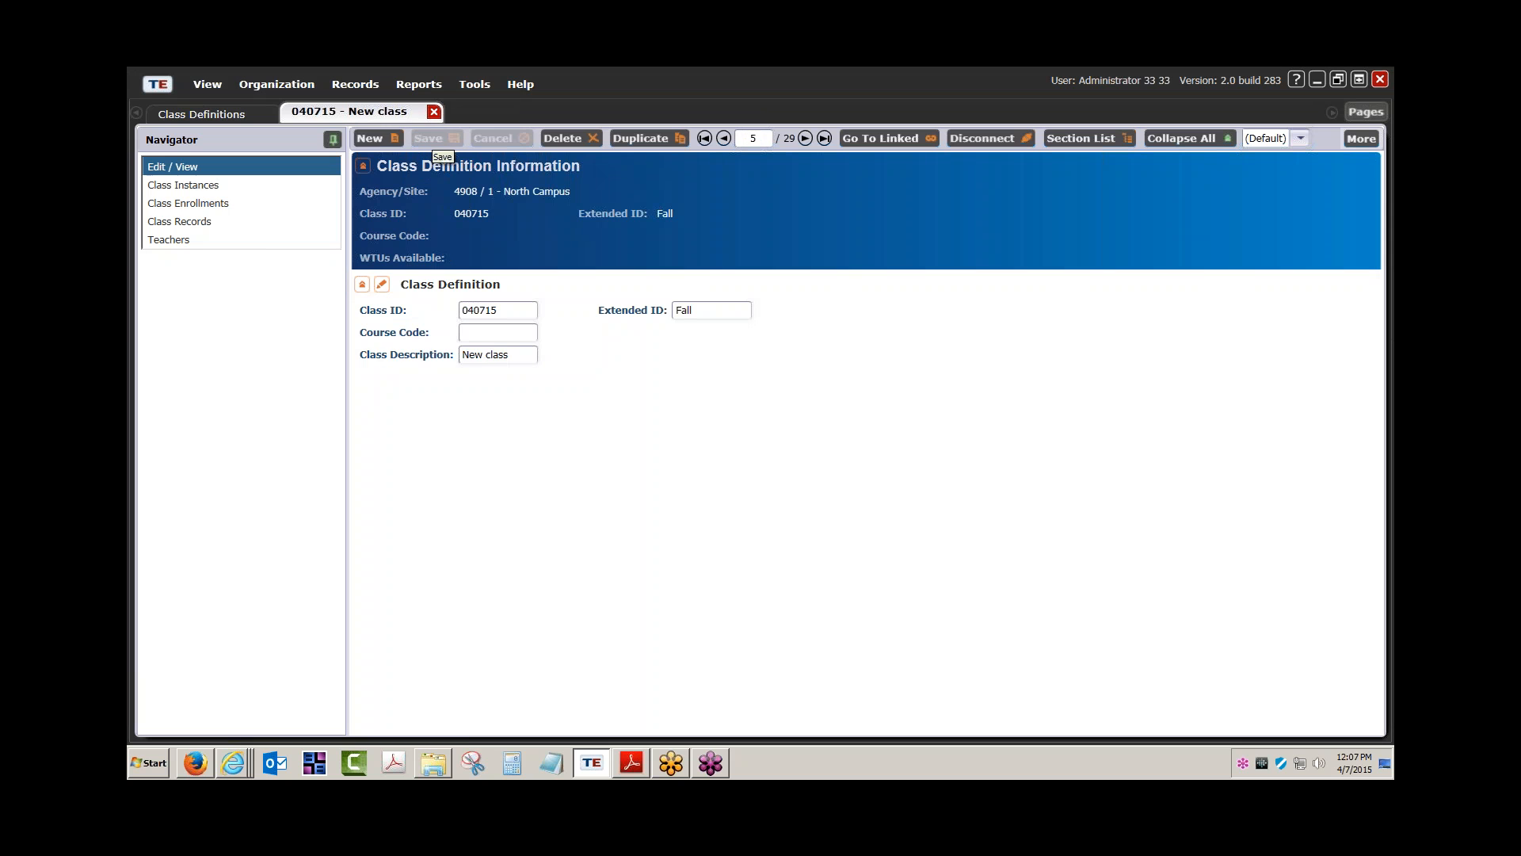
Duplicate the 040715 New class definition with Extended ID SPRING and save it
click(224, 113)
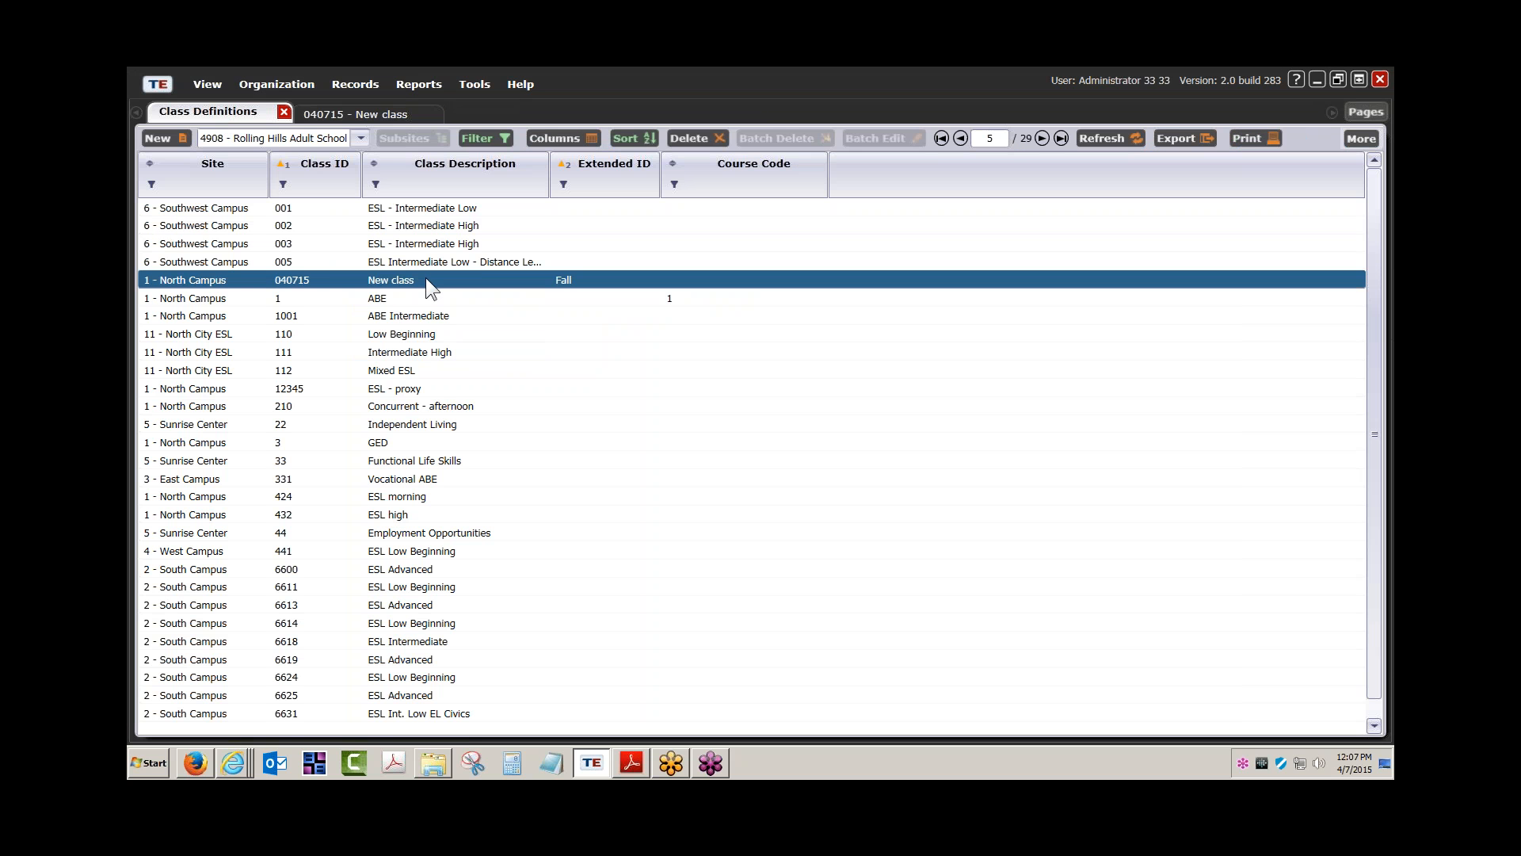
double_click(488, 279)
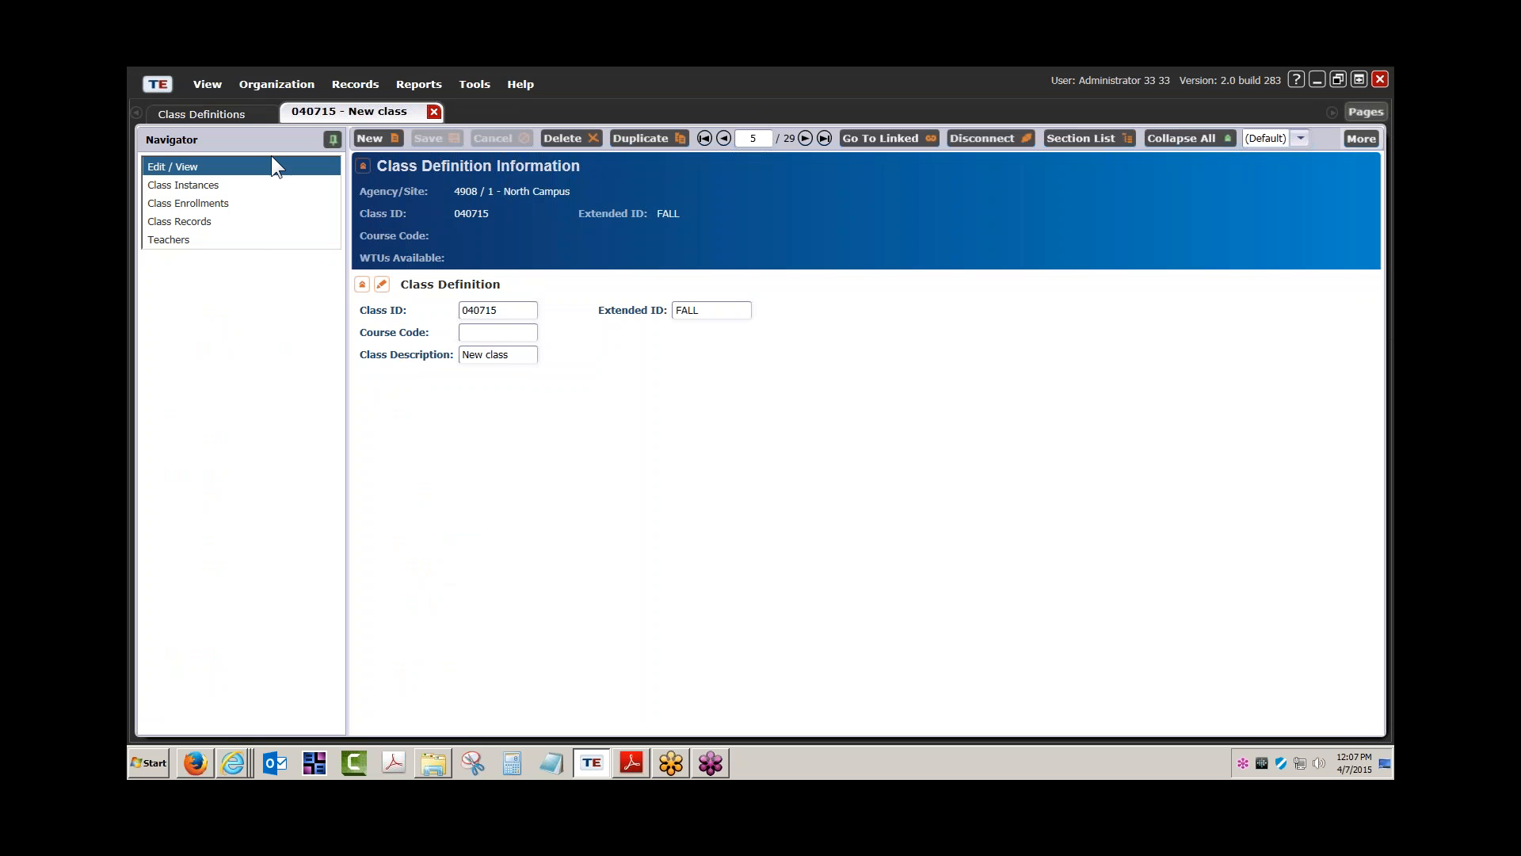
click(639, 136)
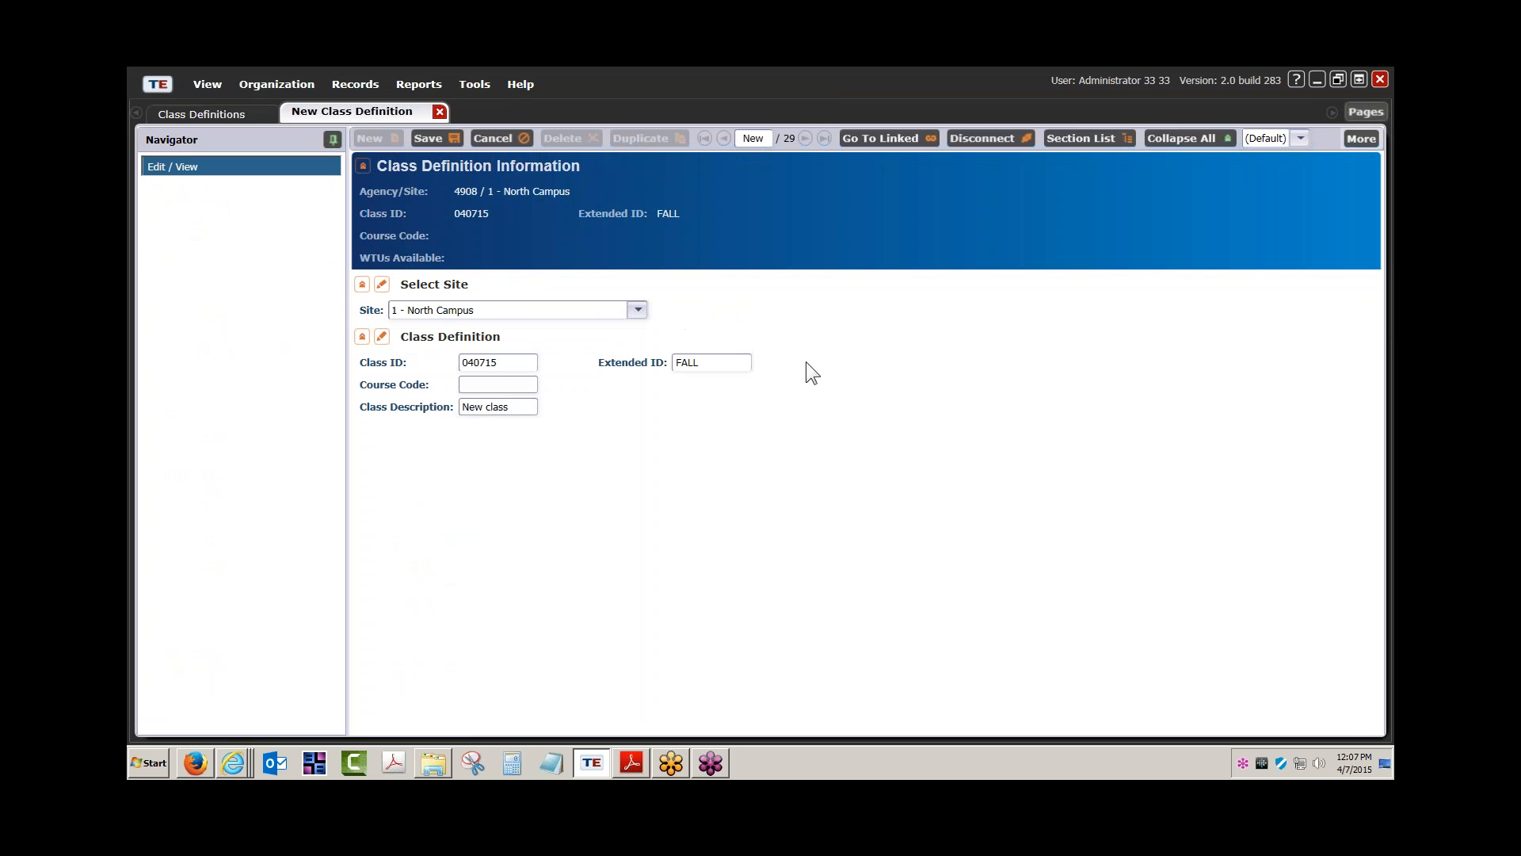
drag(740, 362, 597, 365)
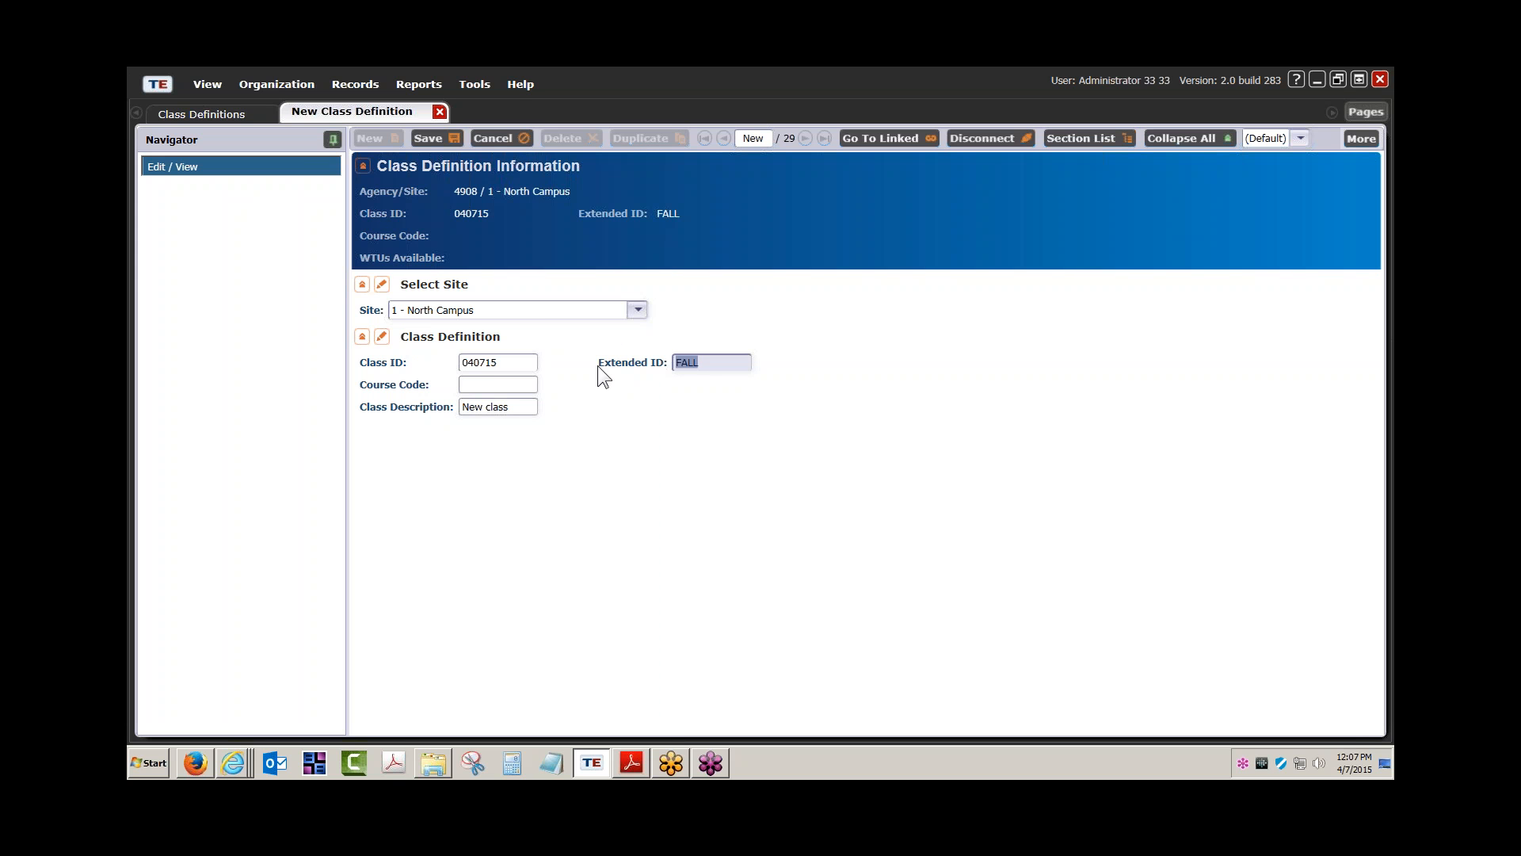
key(BackSpace)
text(WINT)
key(BackSpace)
key(BackSpace)
key(BackSpace)
key(BackSpace)
text(SPRING)
click(435, 139)
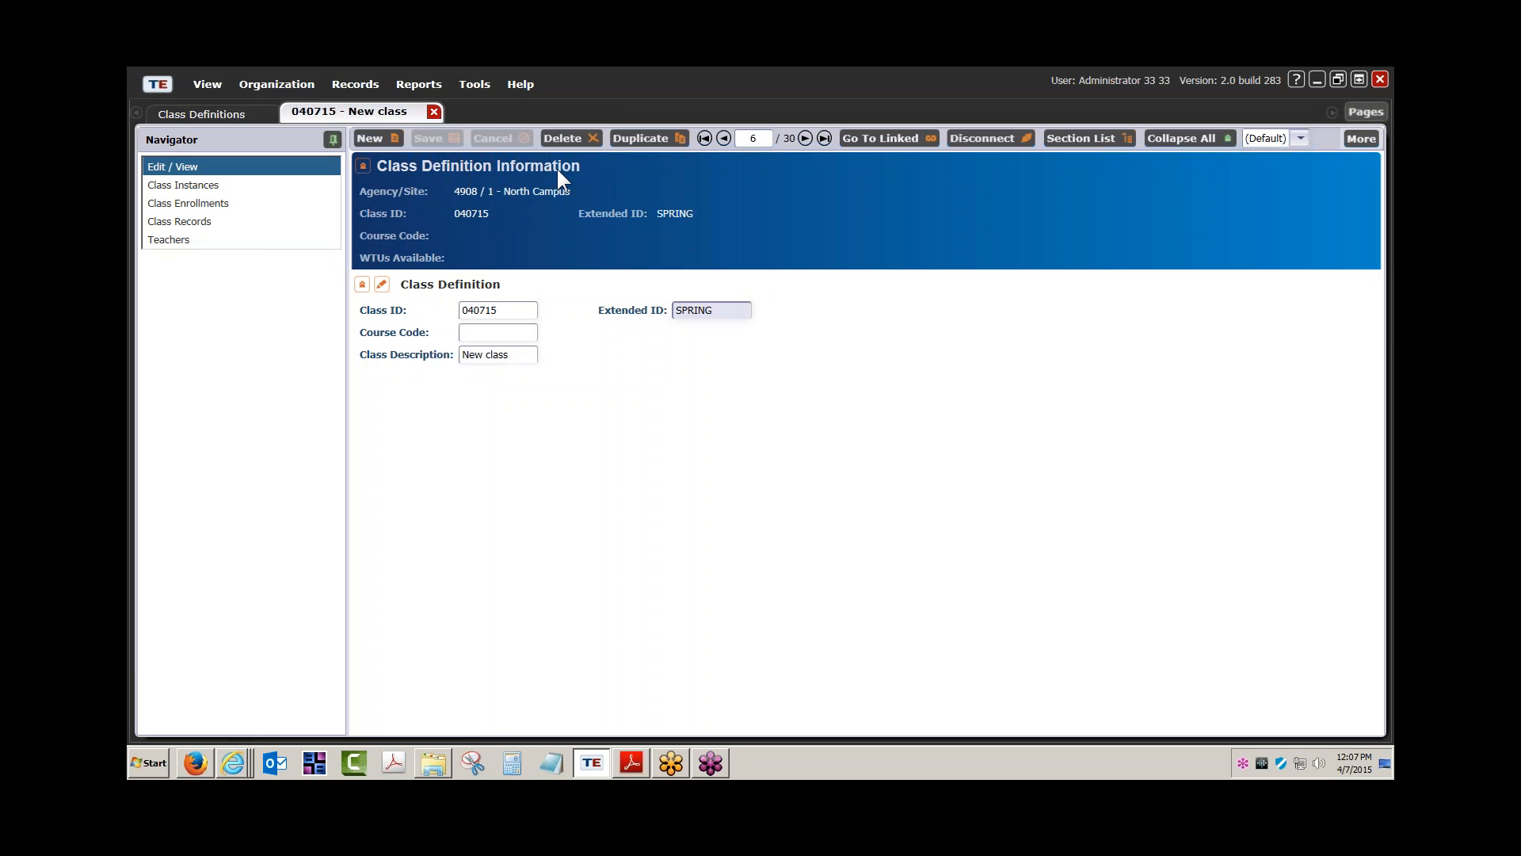
Save another duplicate with Extended ID SUMMER and close the record
click(638, 139)
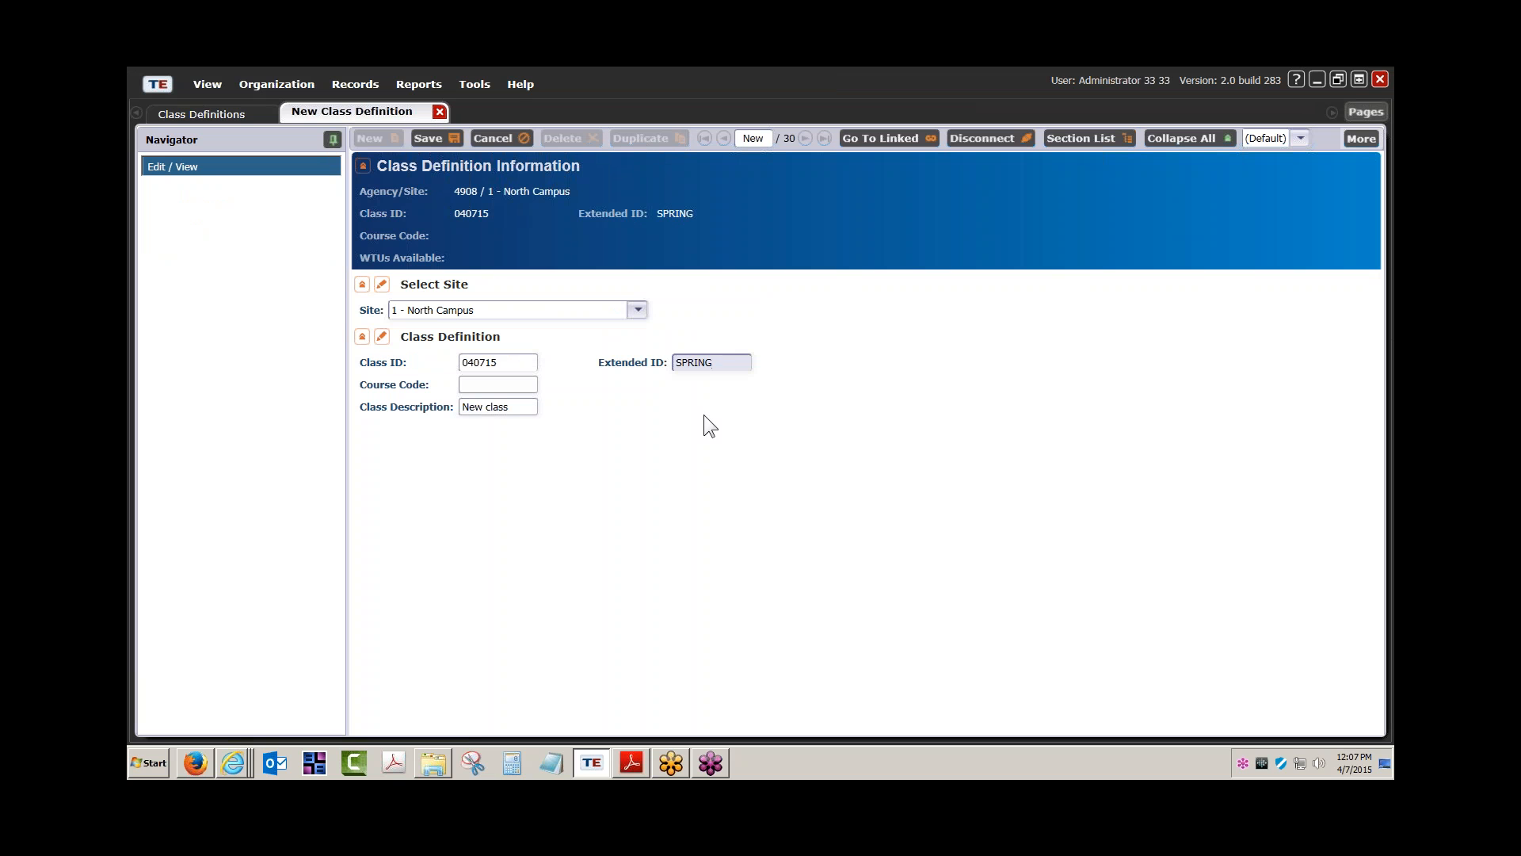
drag(716, 369, 648, 363)
text(SUMMER)
click(433, 137)
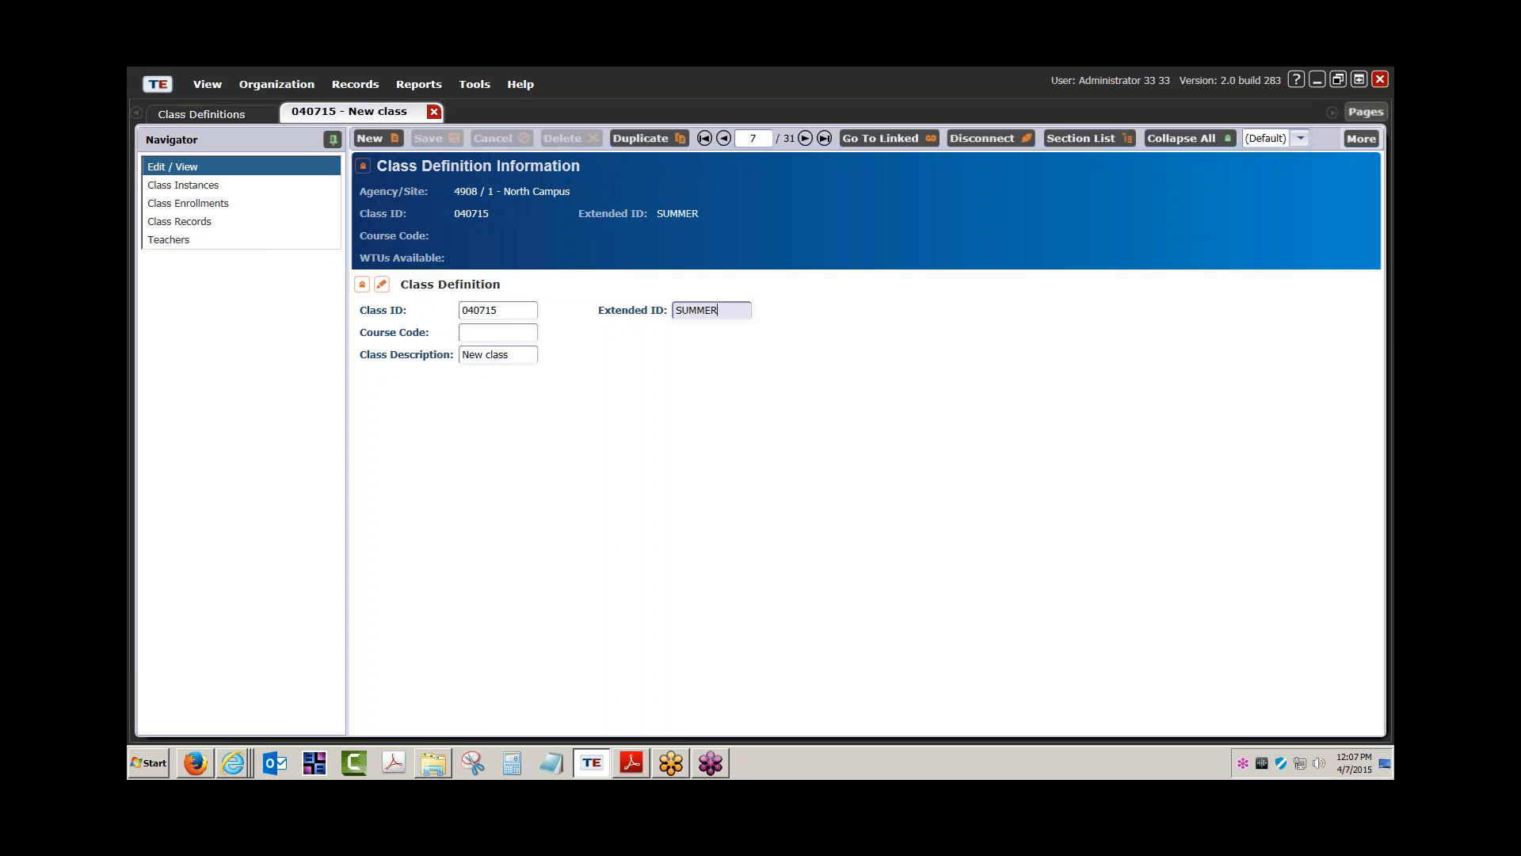
click(434, 111)
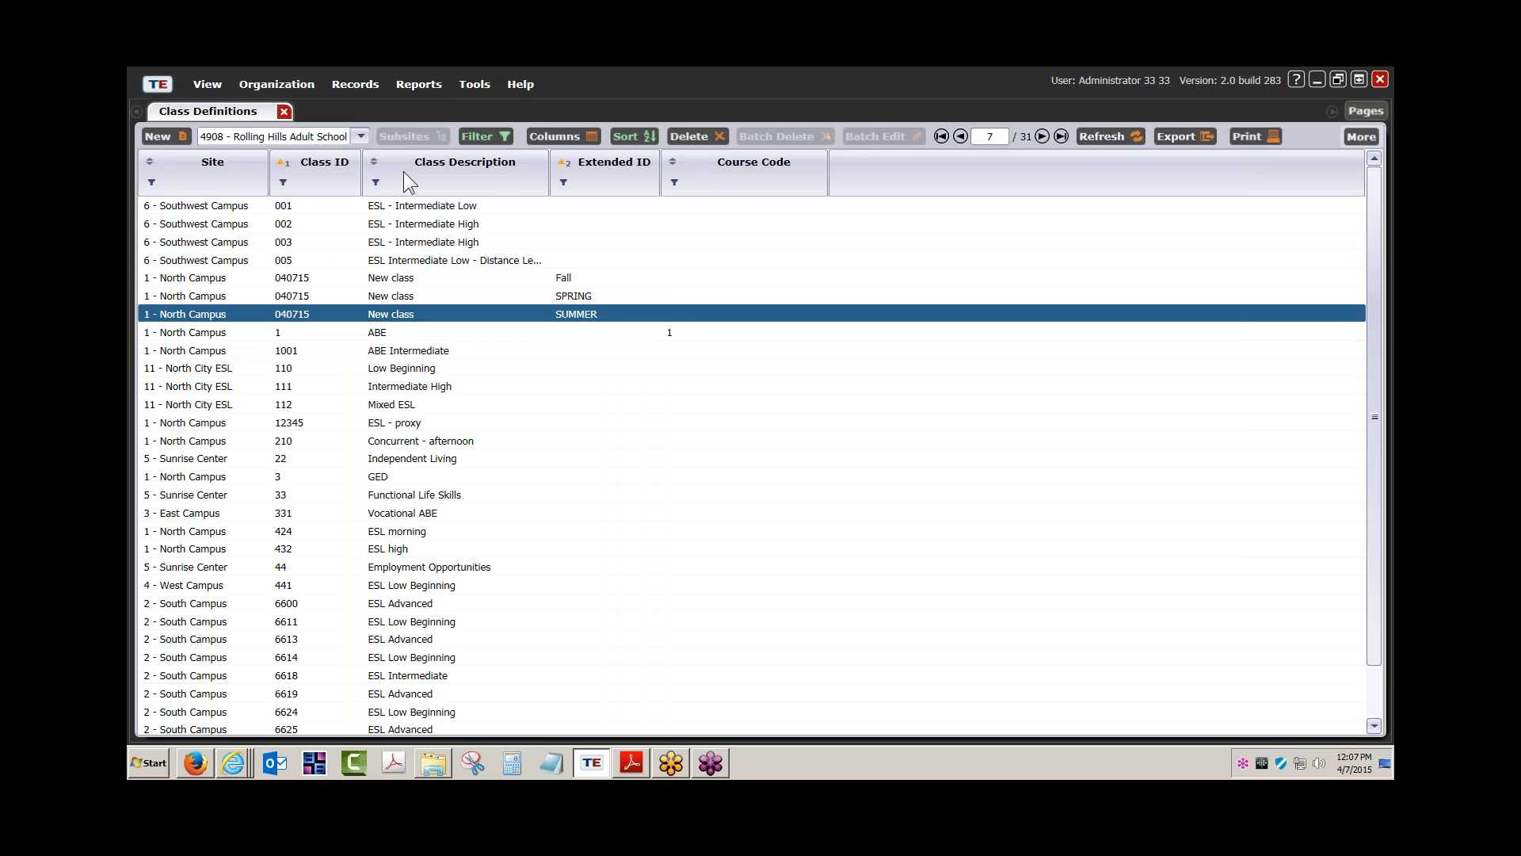
Filter Class Definitions to descriptions starting with 'New Class', removing the Program Years condition
click(376, 182)
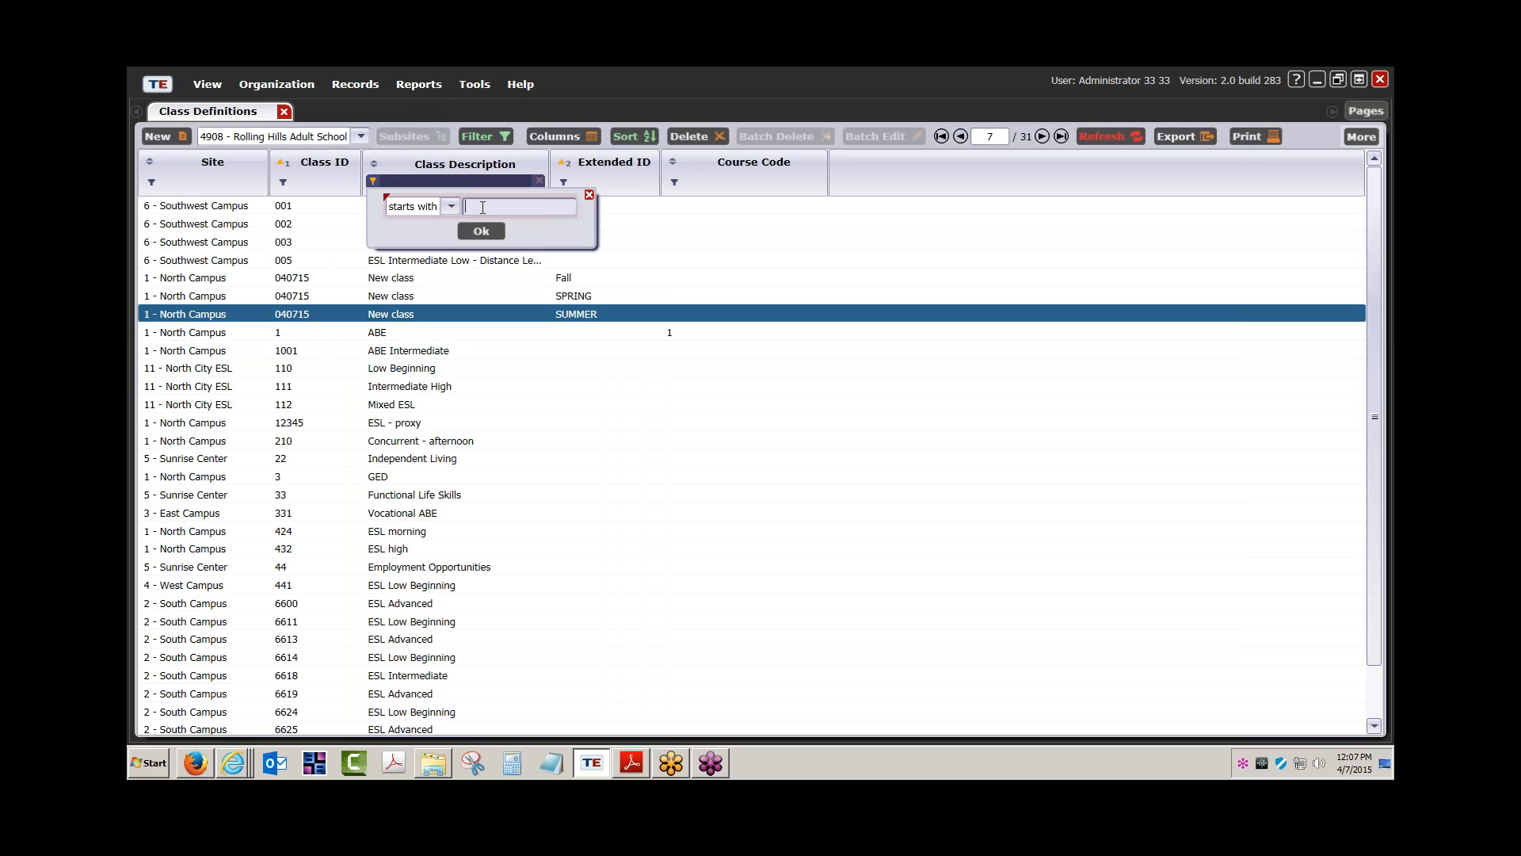
text(New Class)
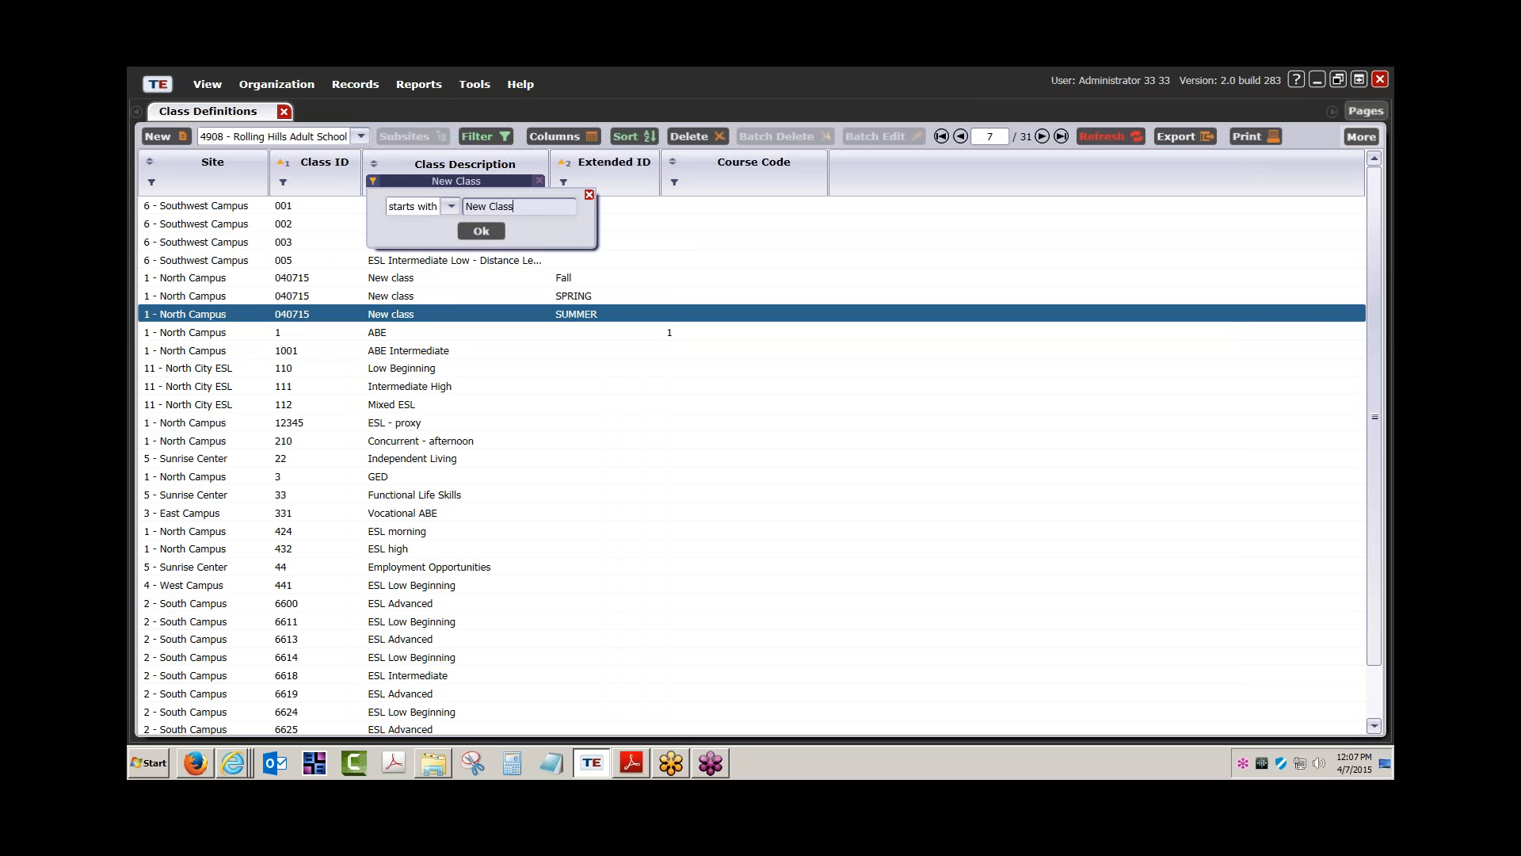
click(468, 230)
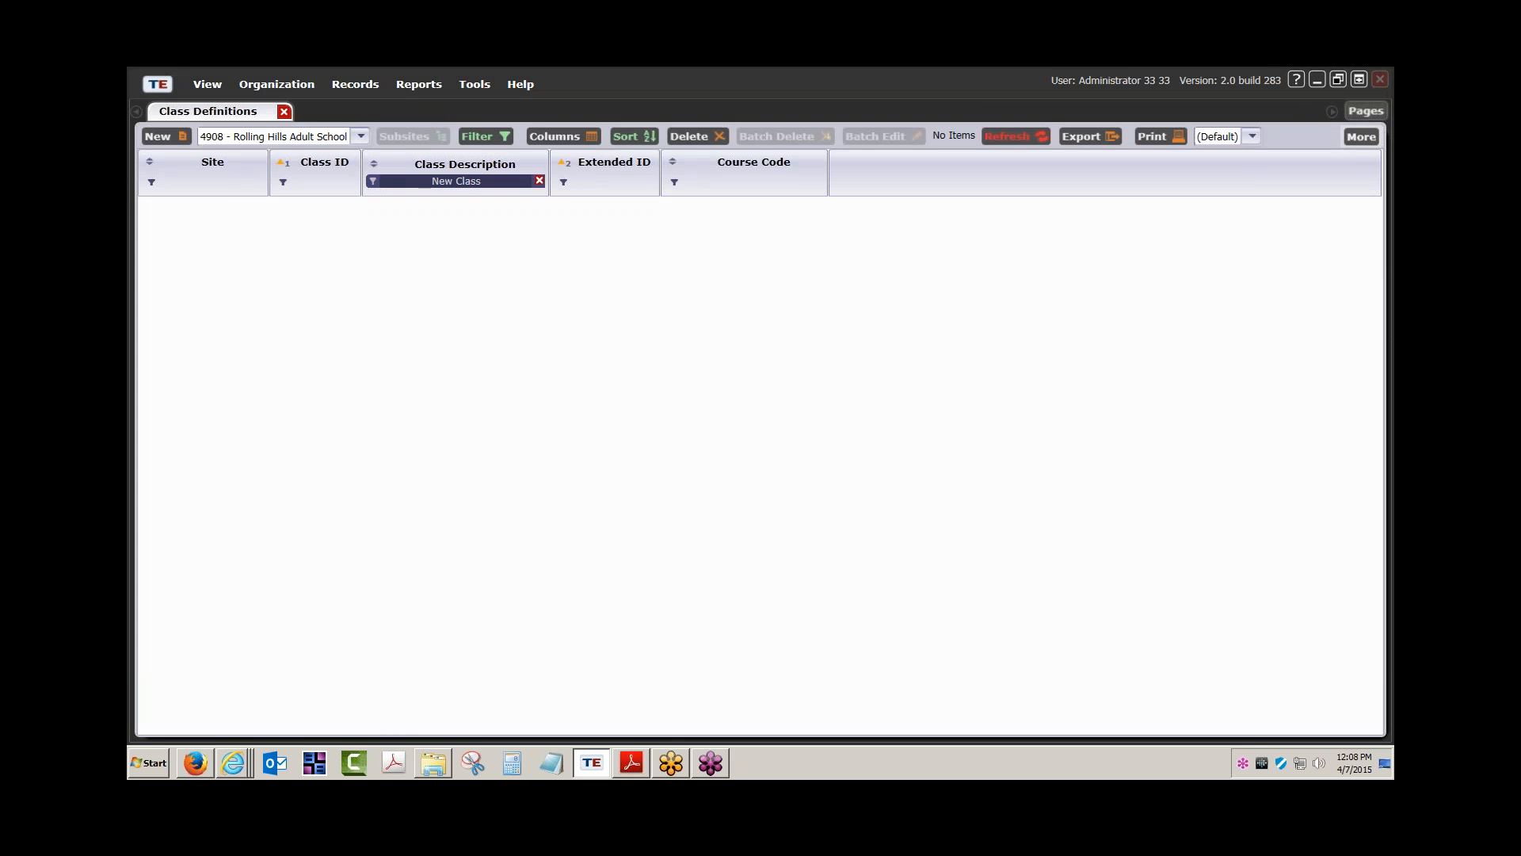
click(487, 137)
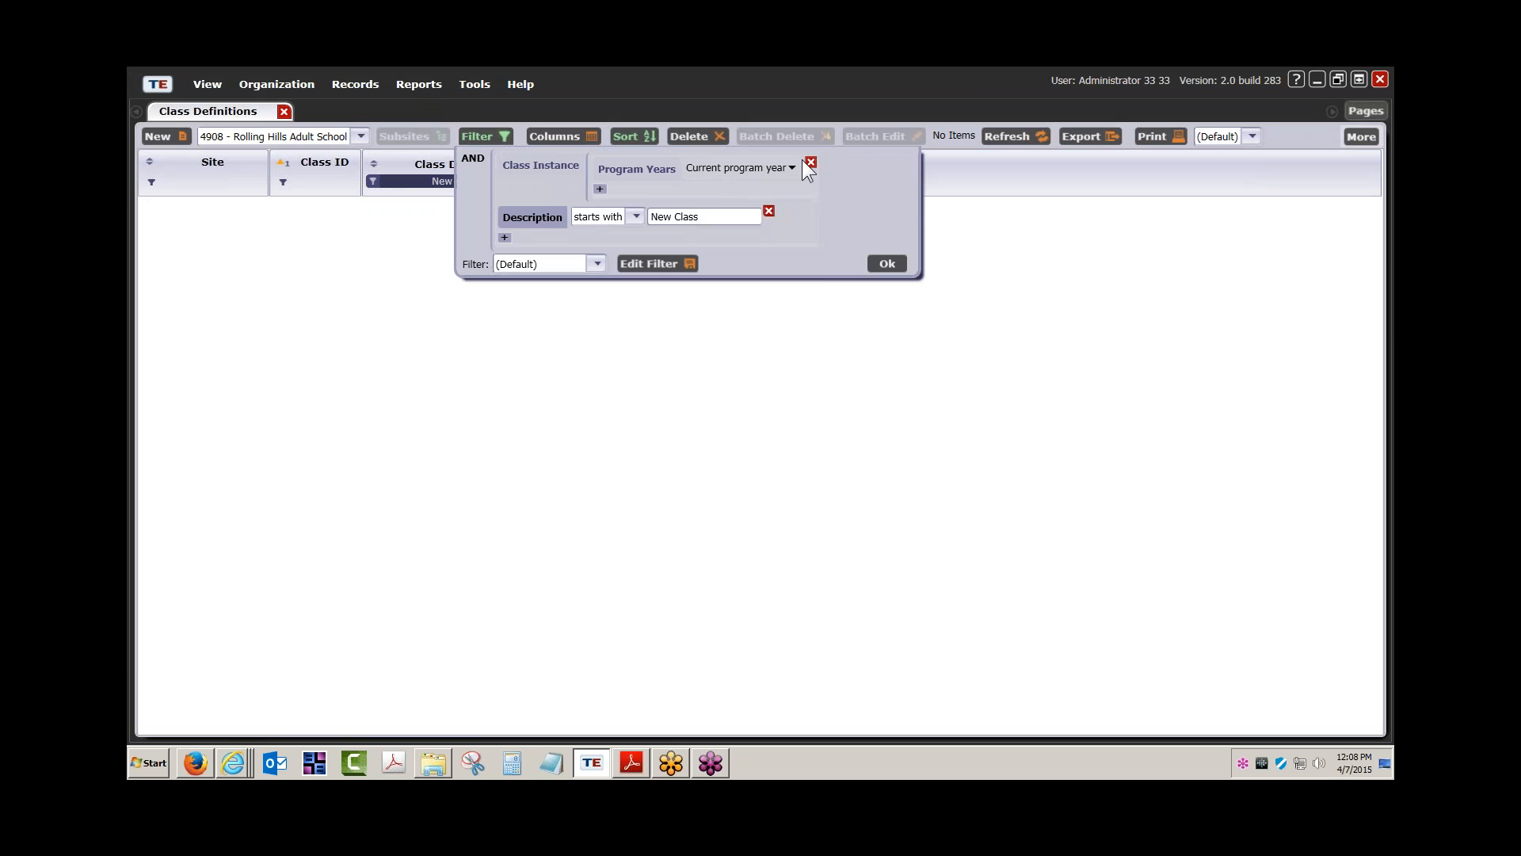
click(810, 163)
click(884, 237)
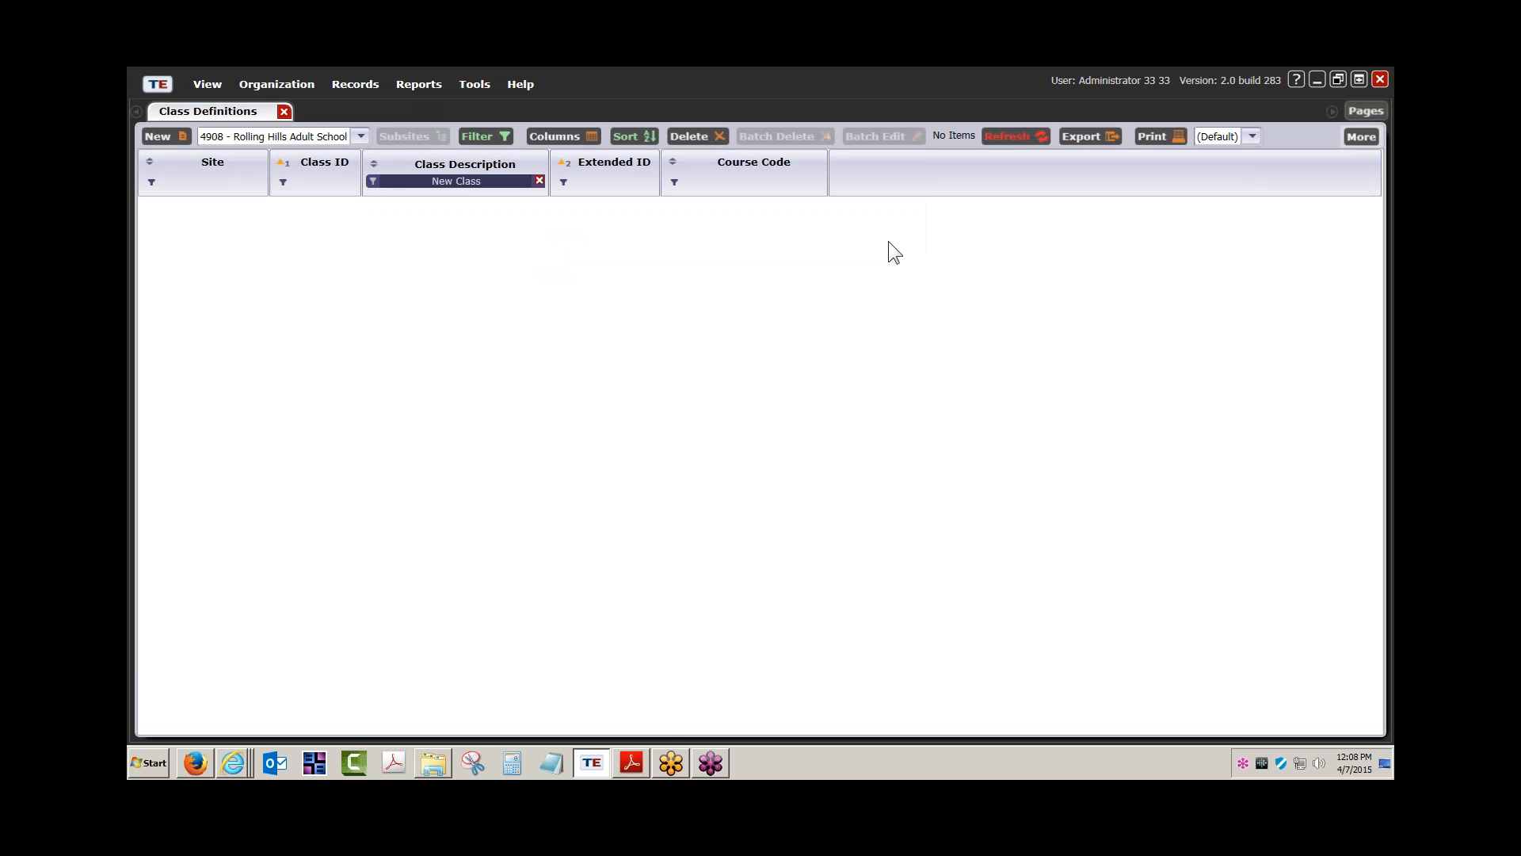
Limit the list to site 1 - North Campus, reapply the filter, and close Class Definitions
click(391, 183)
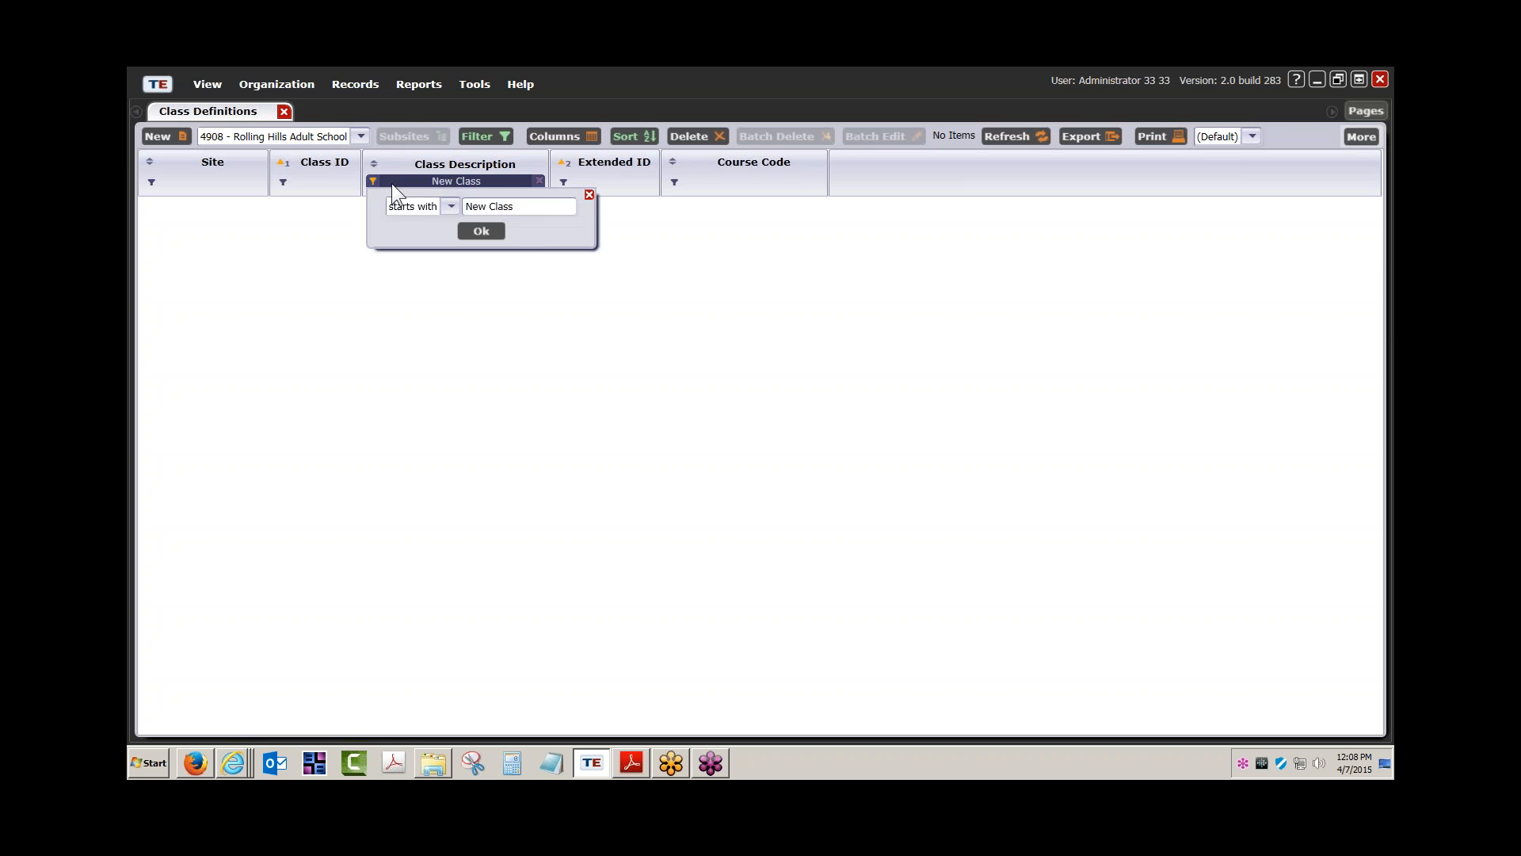
click(358, 137)
click(305, 187)
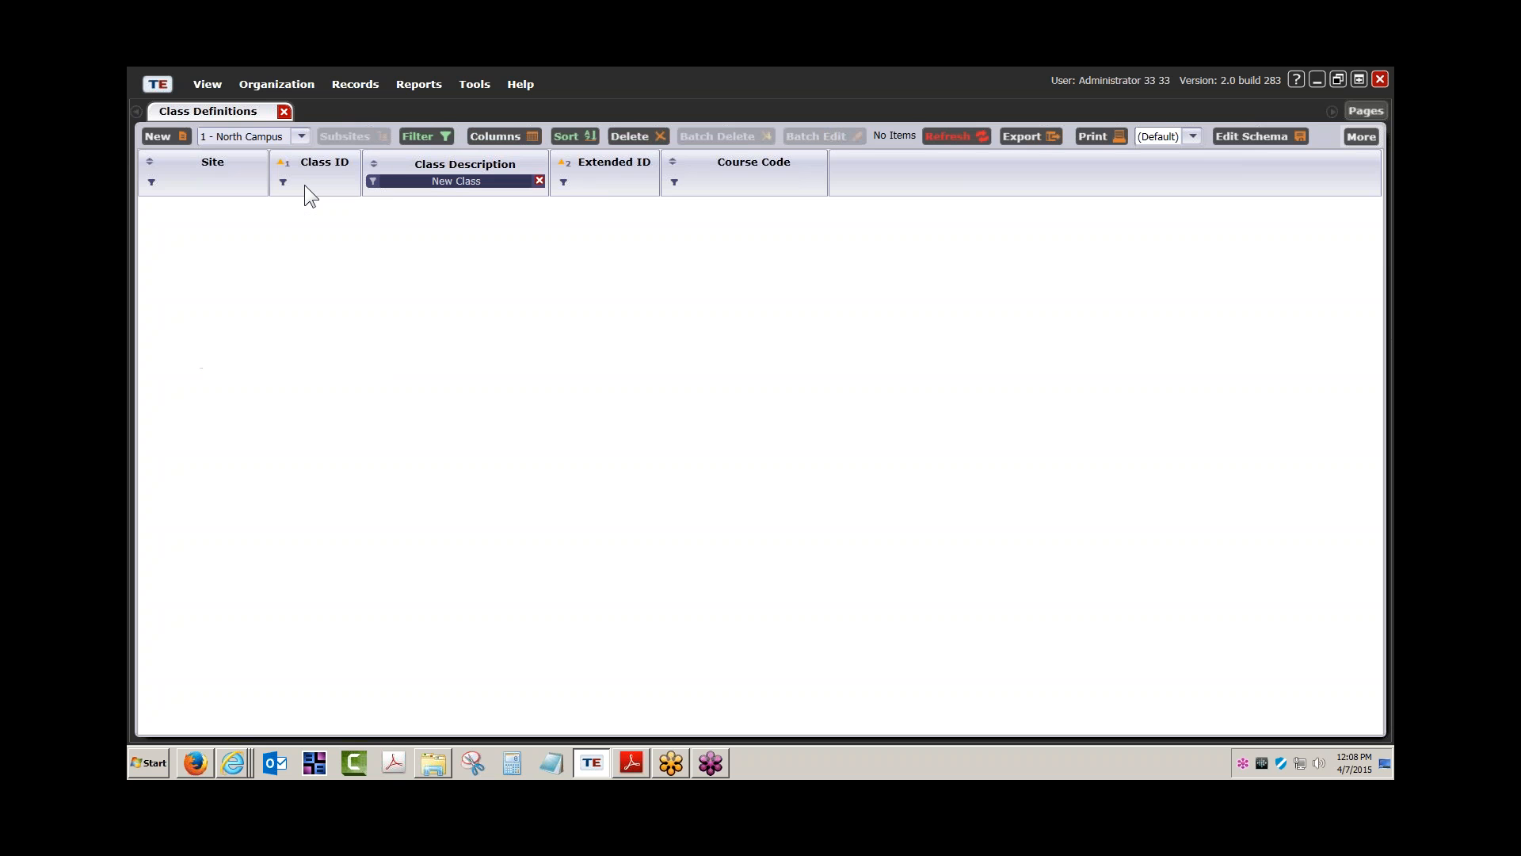
click(426, 138)
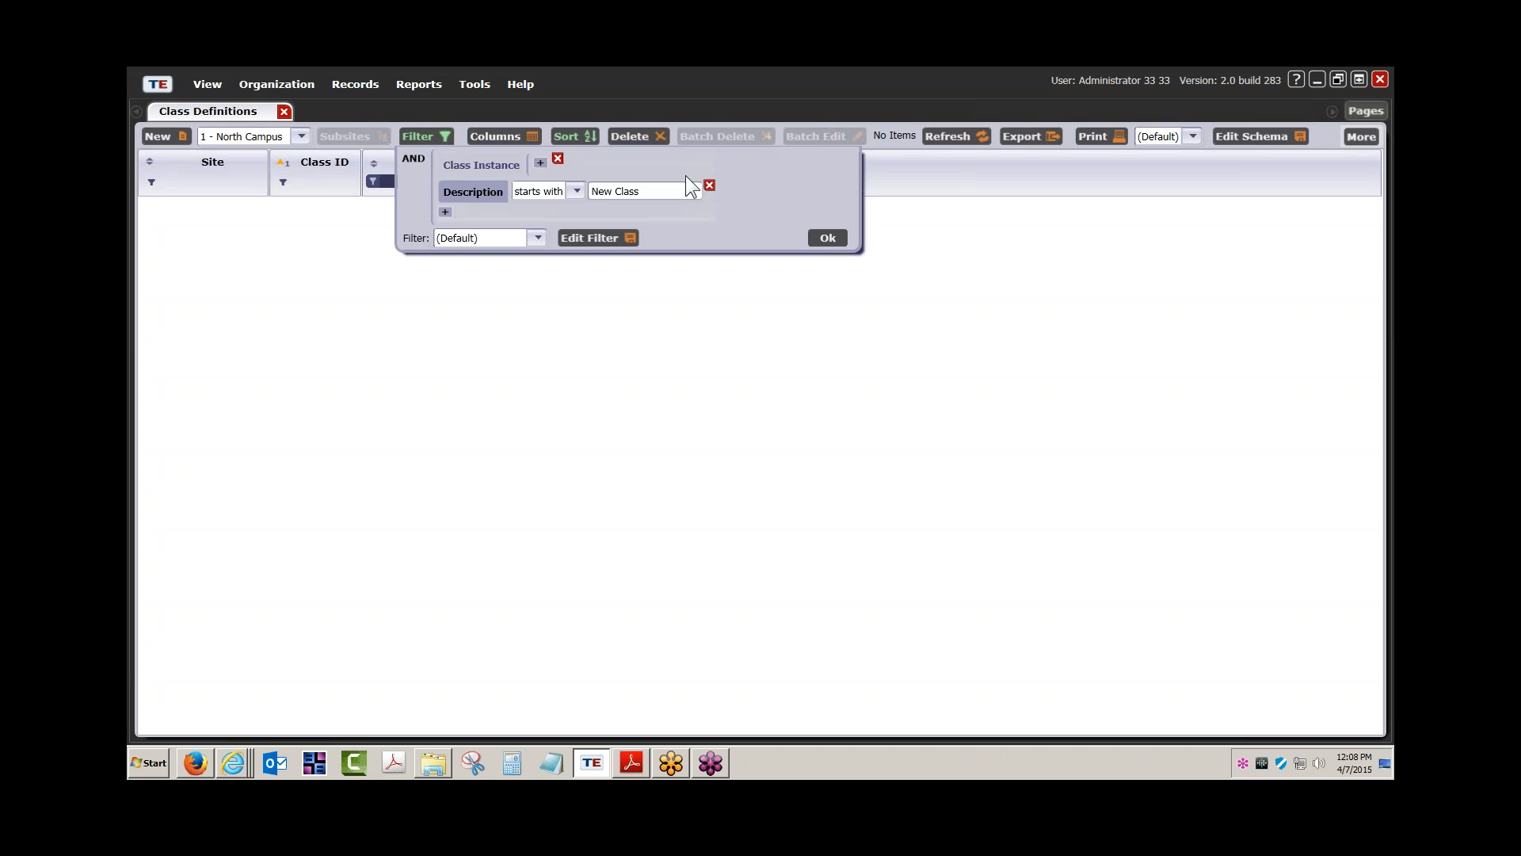
click(824, 239)
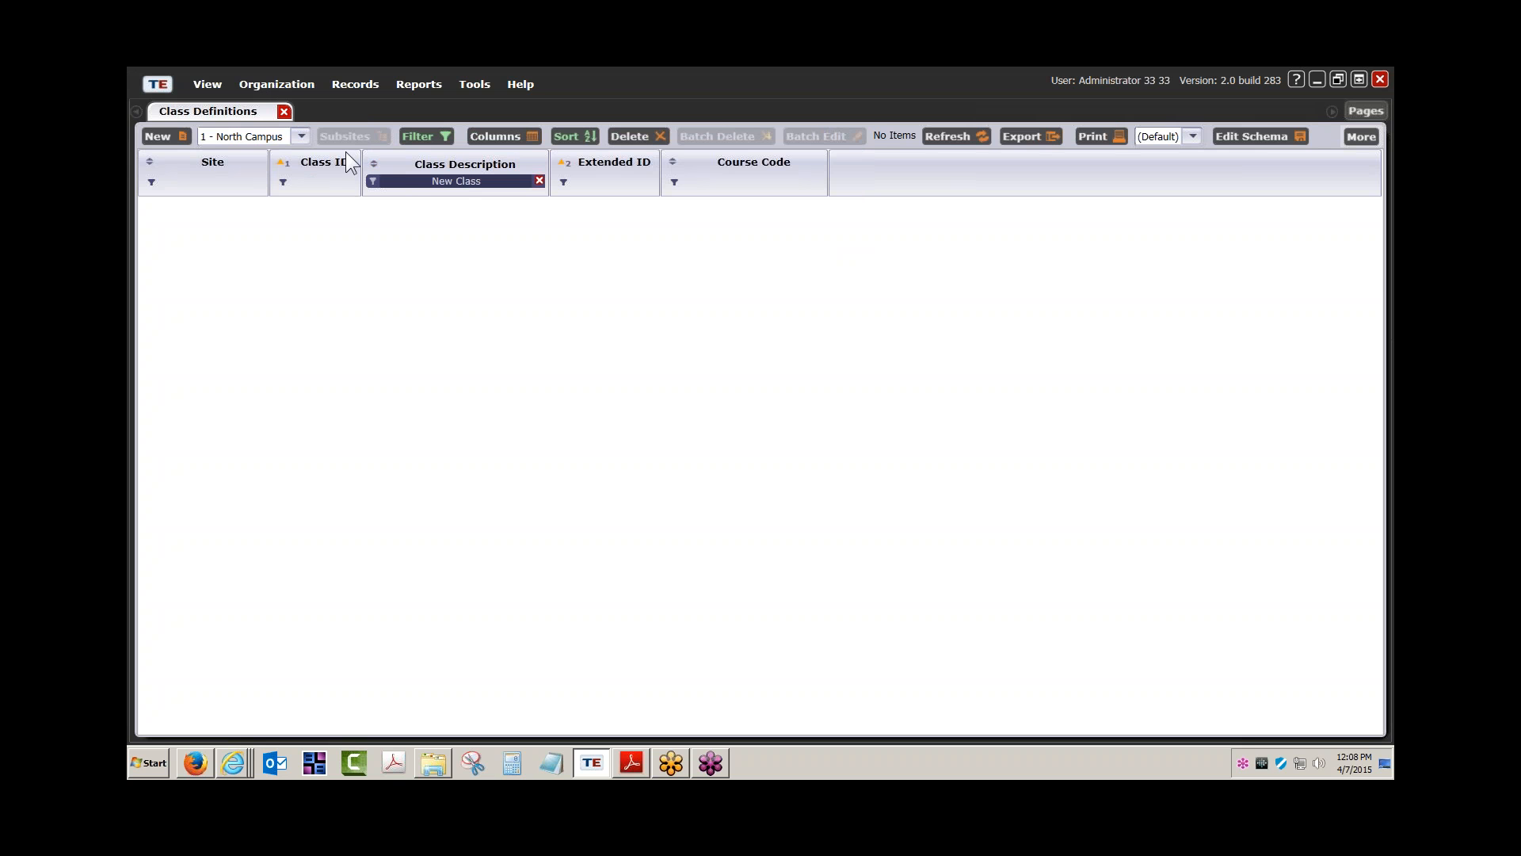
click(434, 136)
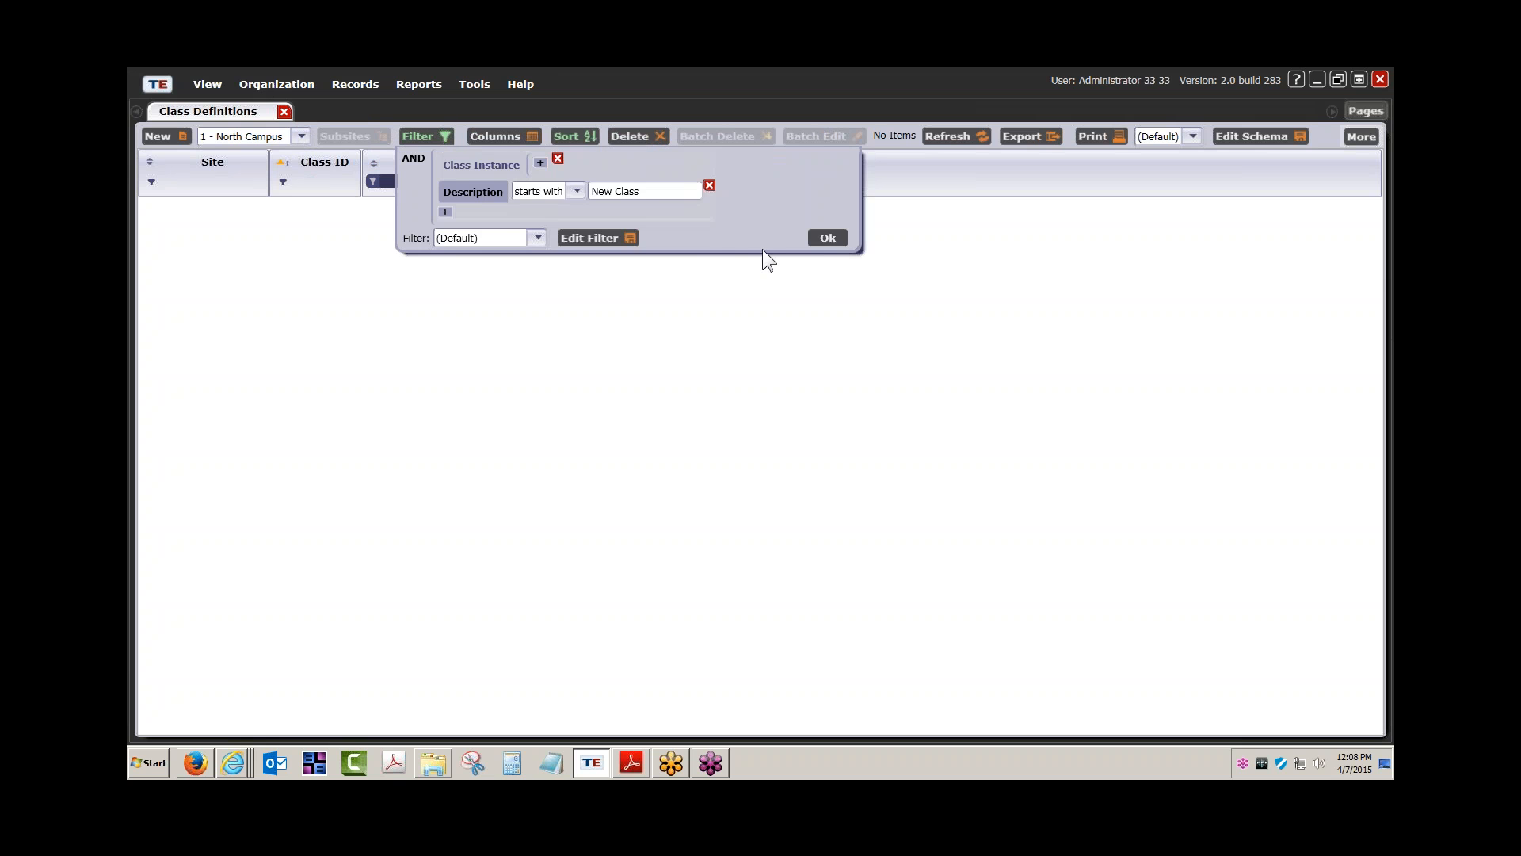
click(827, 238)
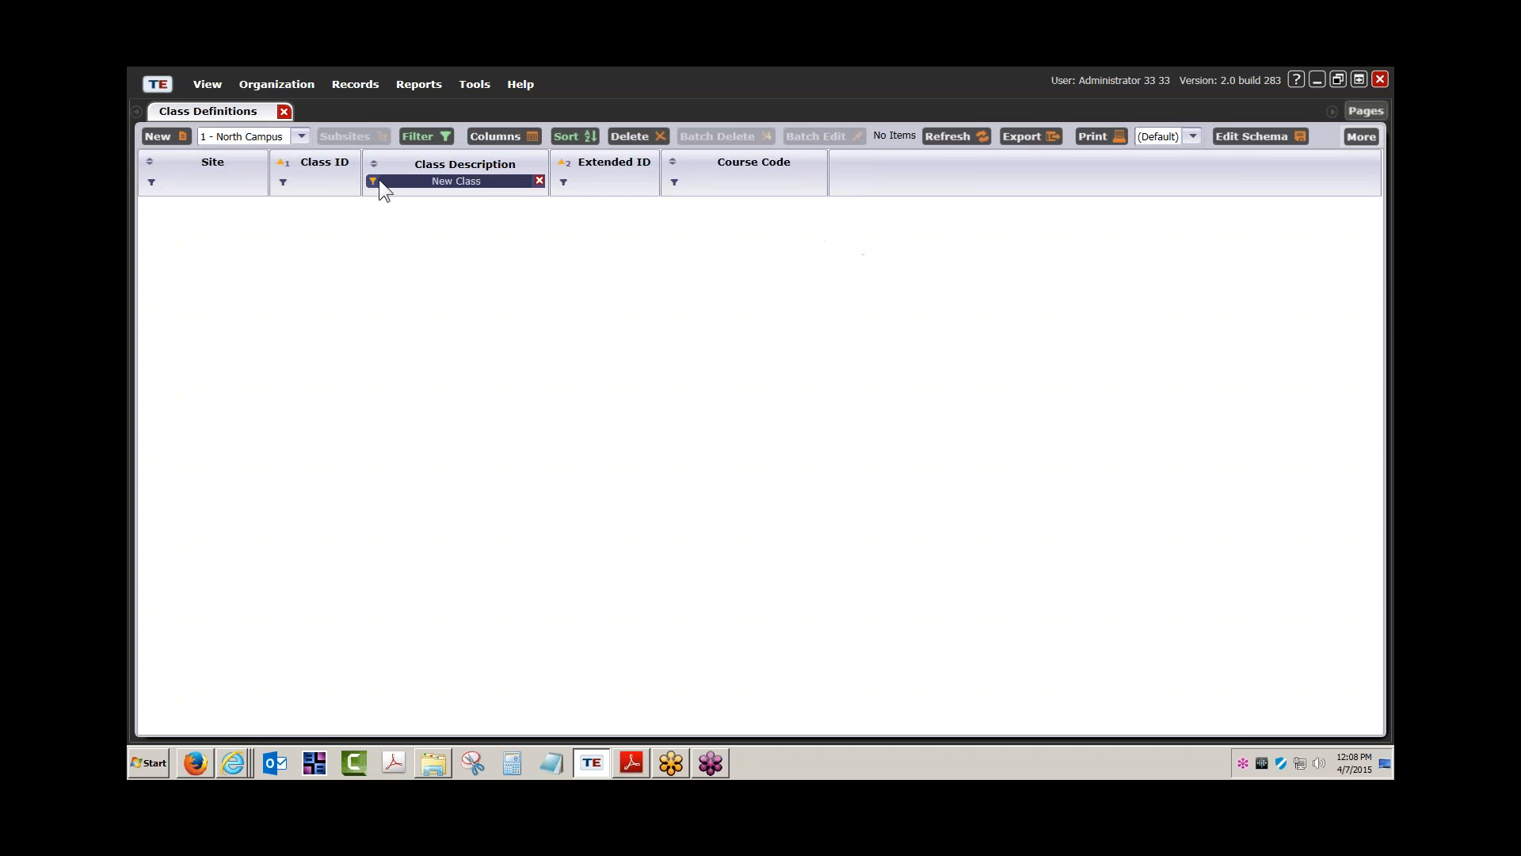
click(283, 111)
click(277, 84)
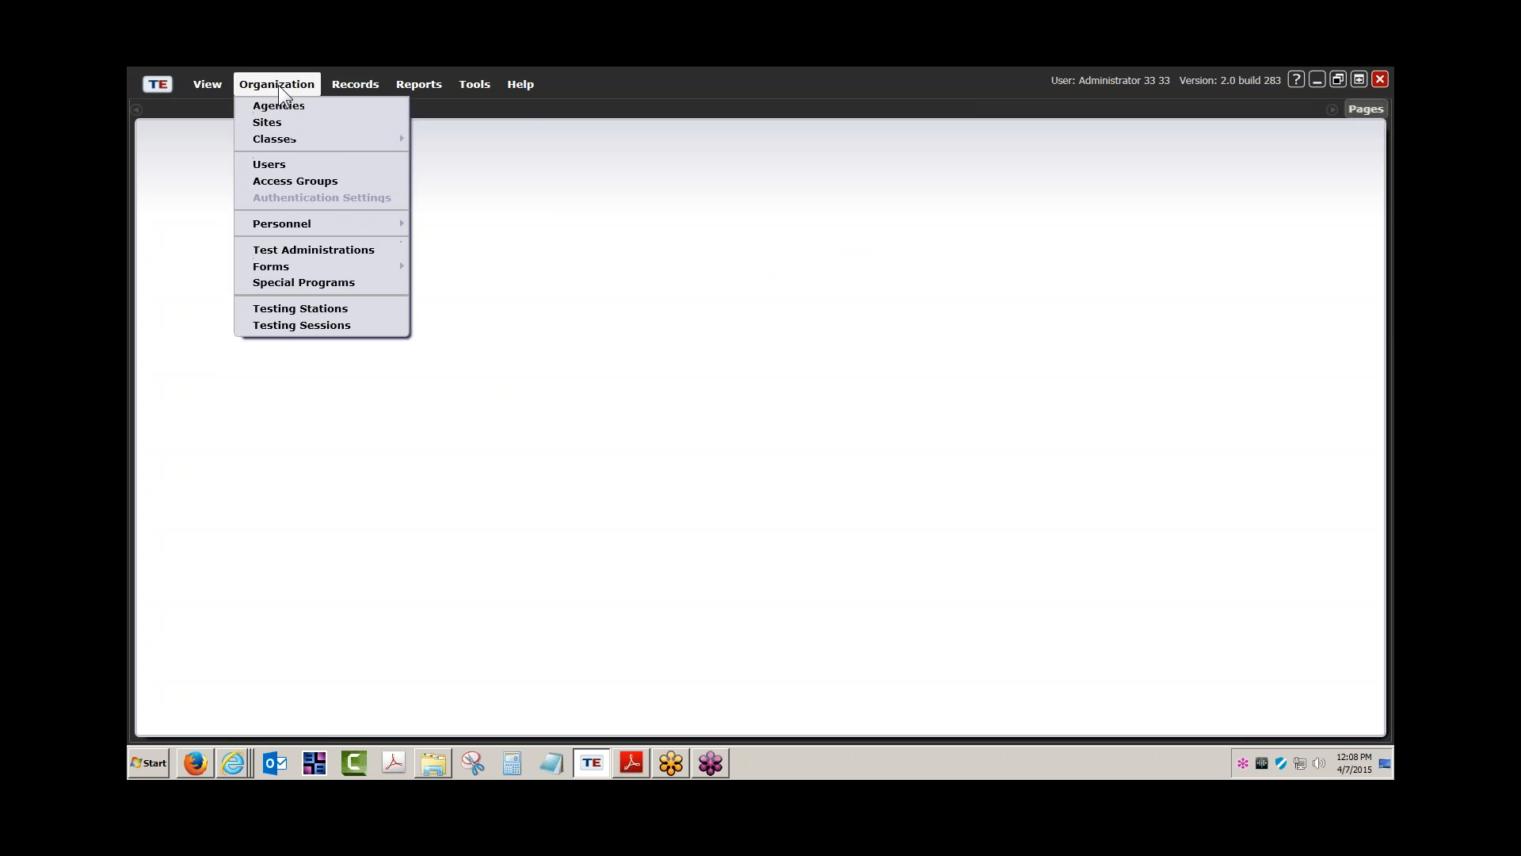
Start a new class definition from the Class Definitions list, assigned to site 1 - North Campus
mouse_move(288, 139)
click(449, 145)
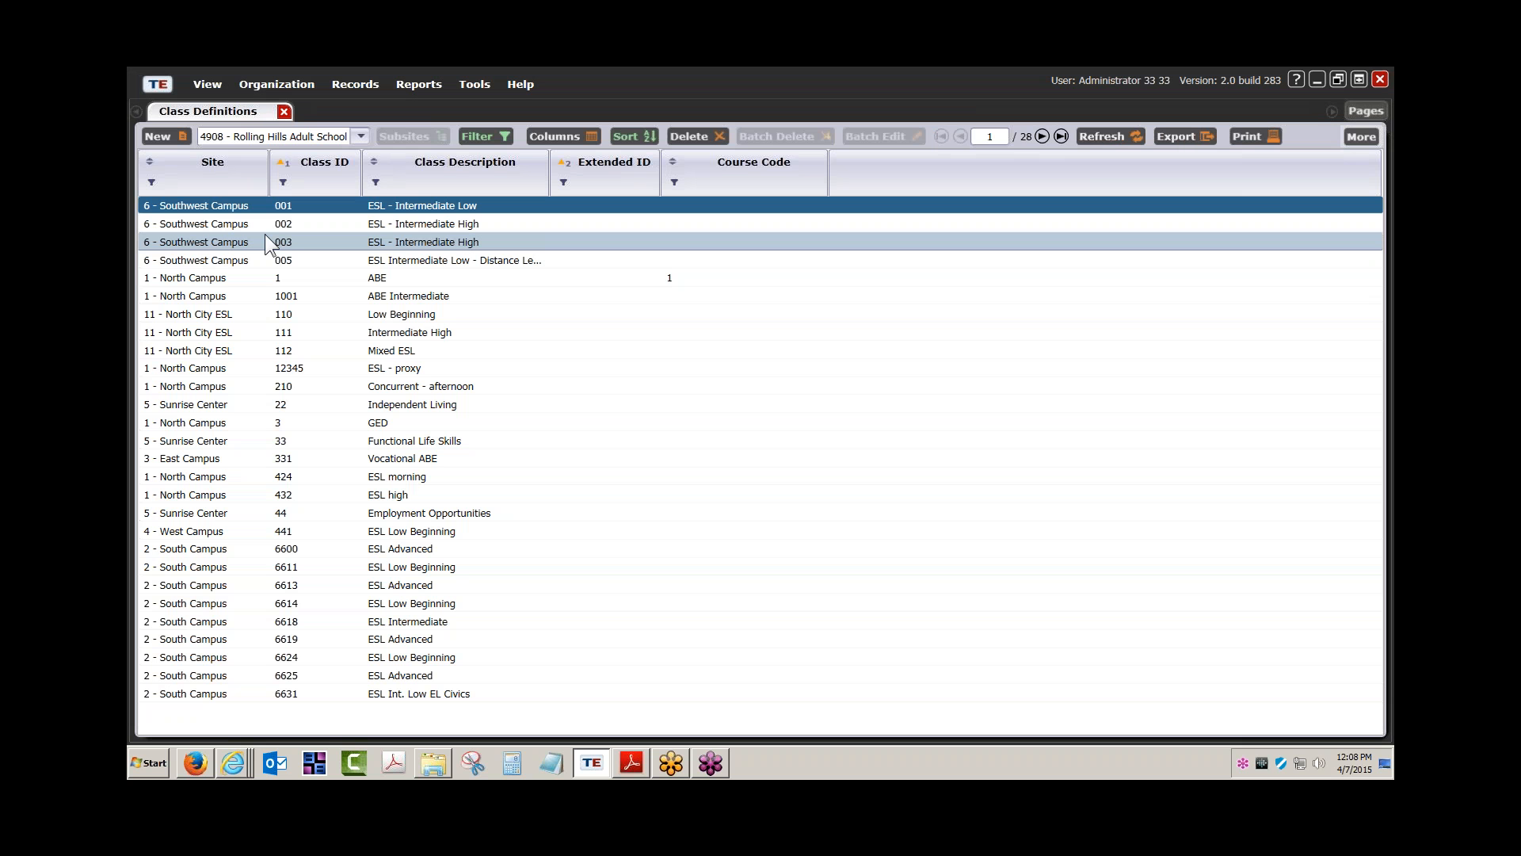
click(155, 137)
click(638, 309)
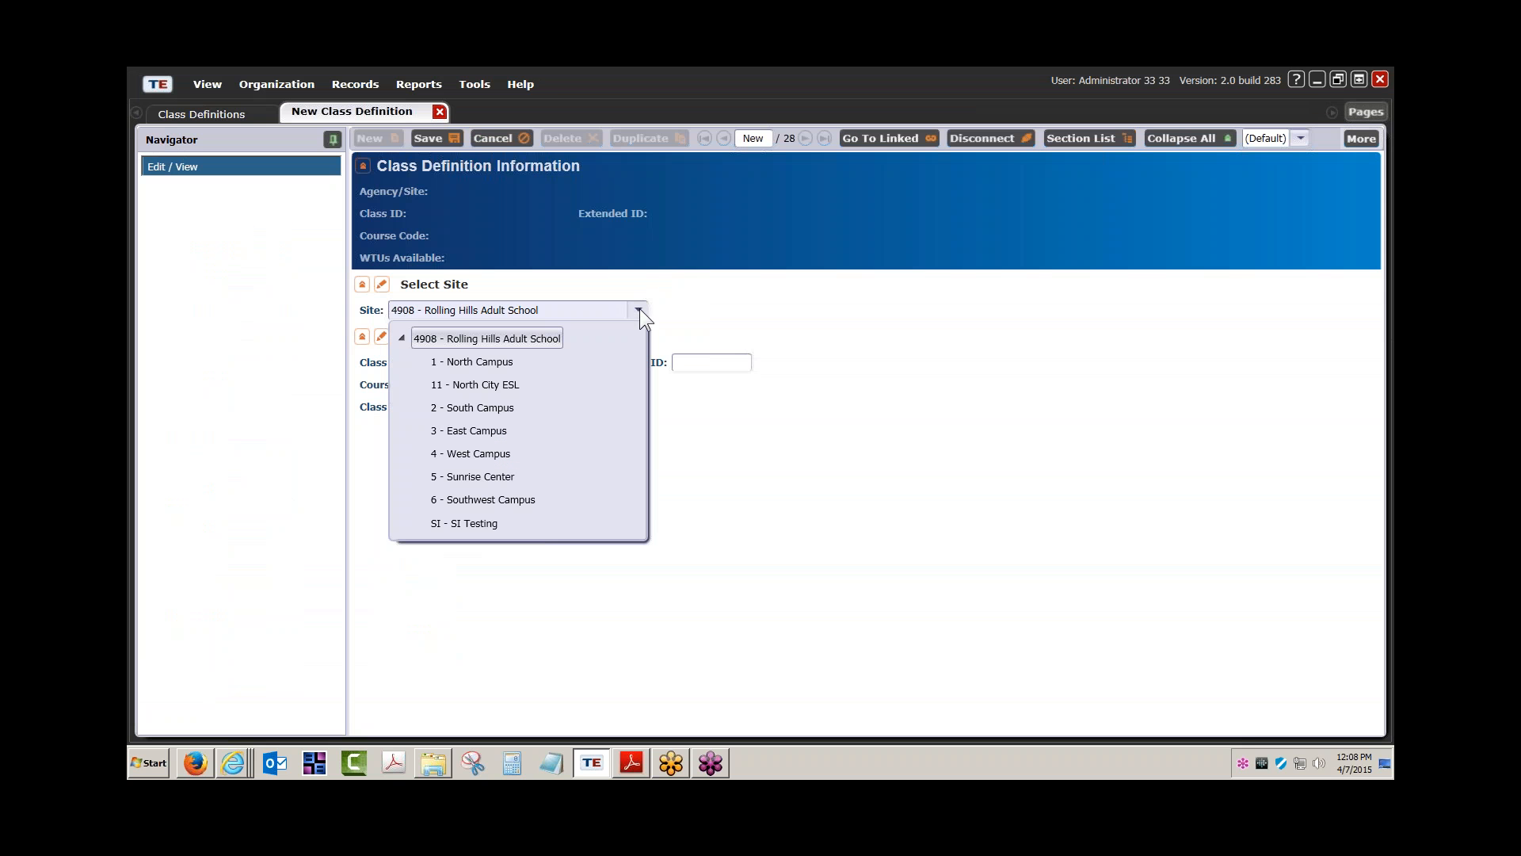
click(497, 361)
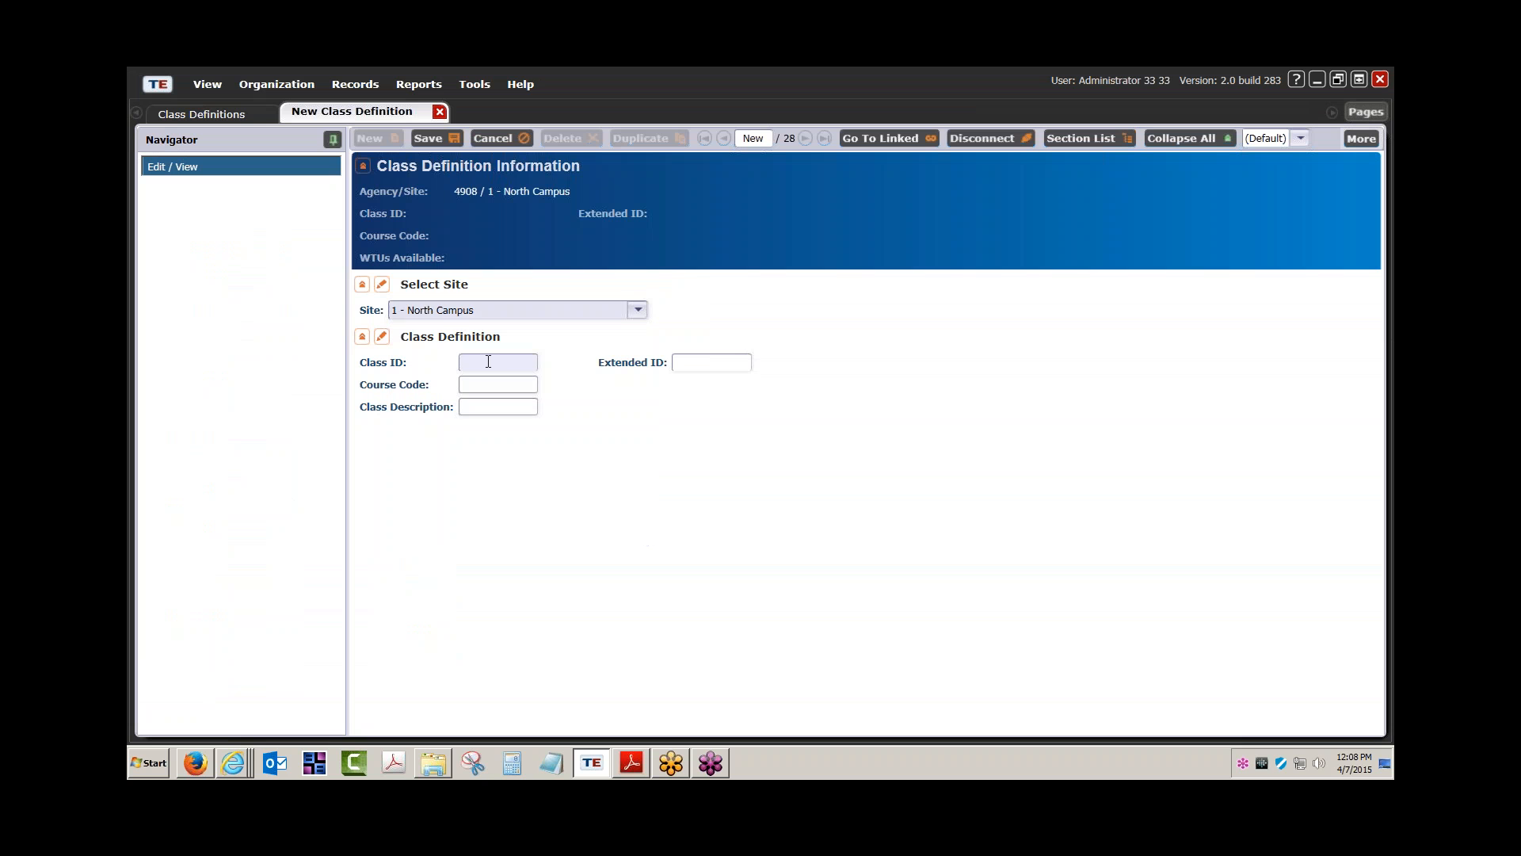
Enter Class ID 04052015 and Class Description 'New class', then save
click(488, 361)
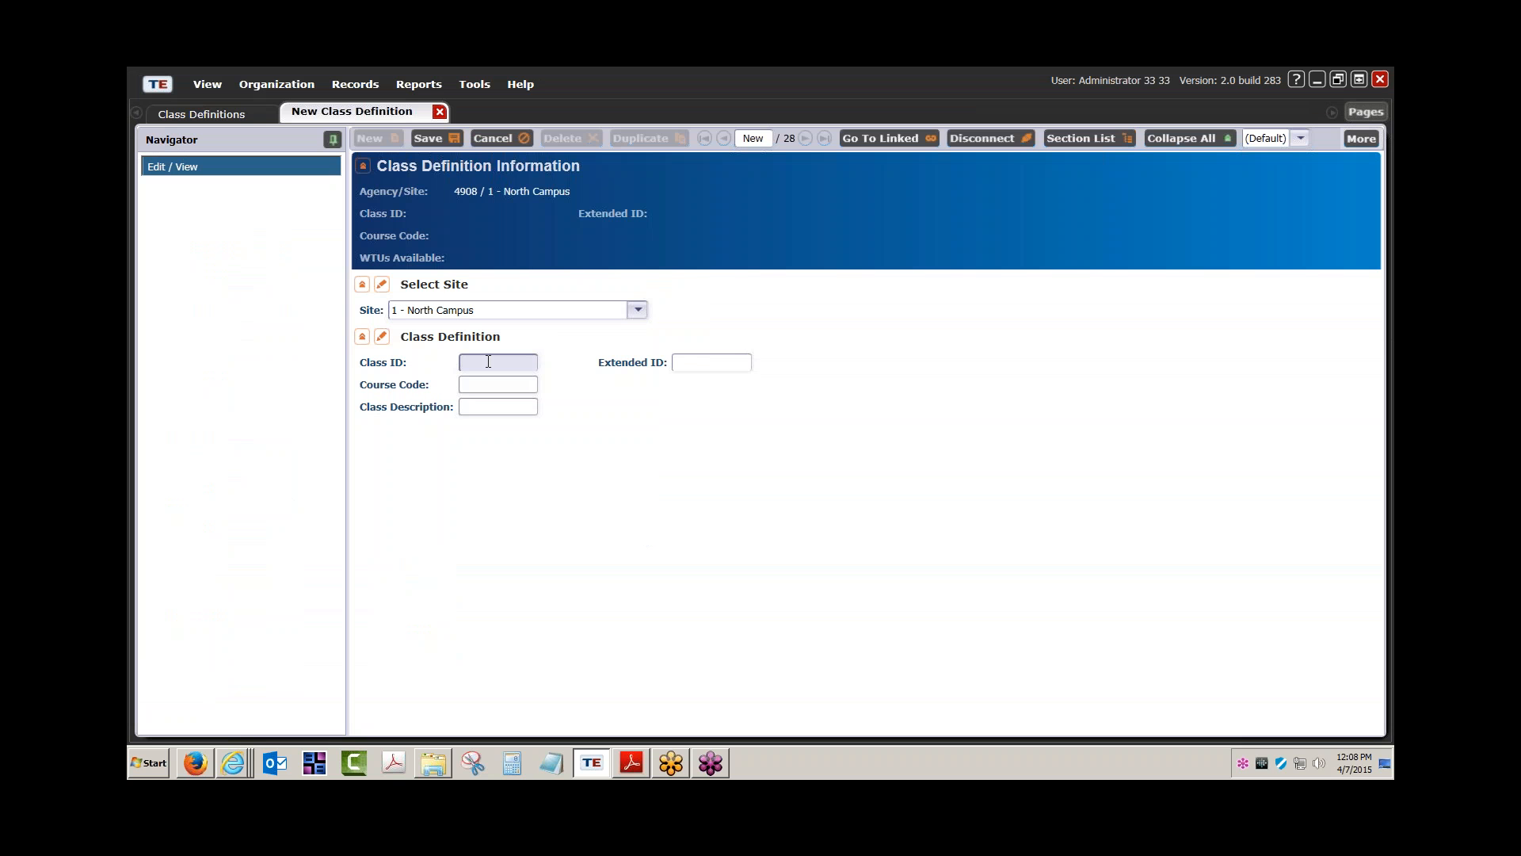
text(04052015)
click(483, 409)
text(New class)
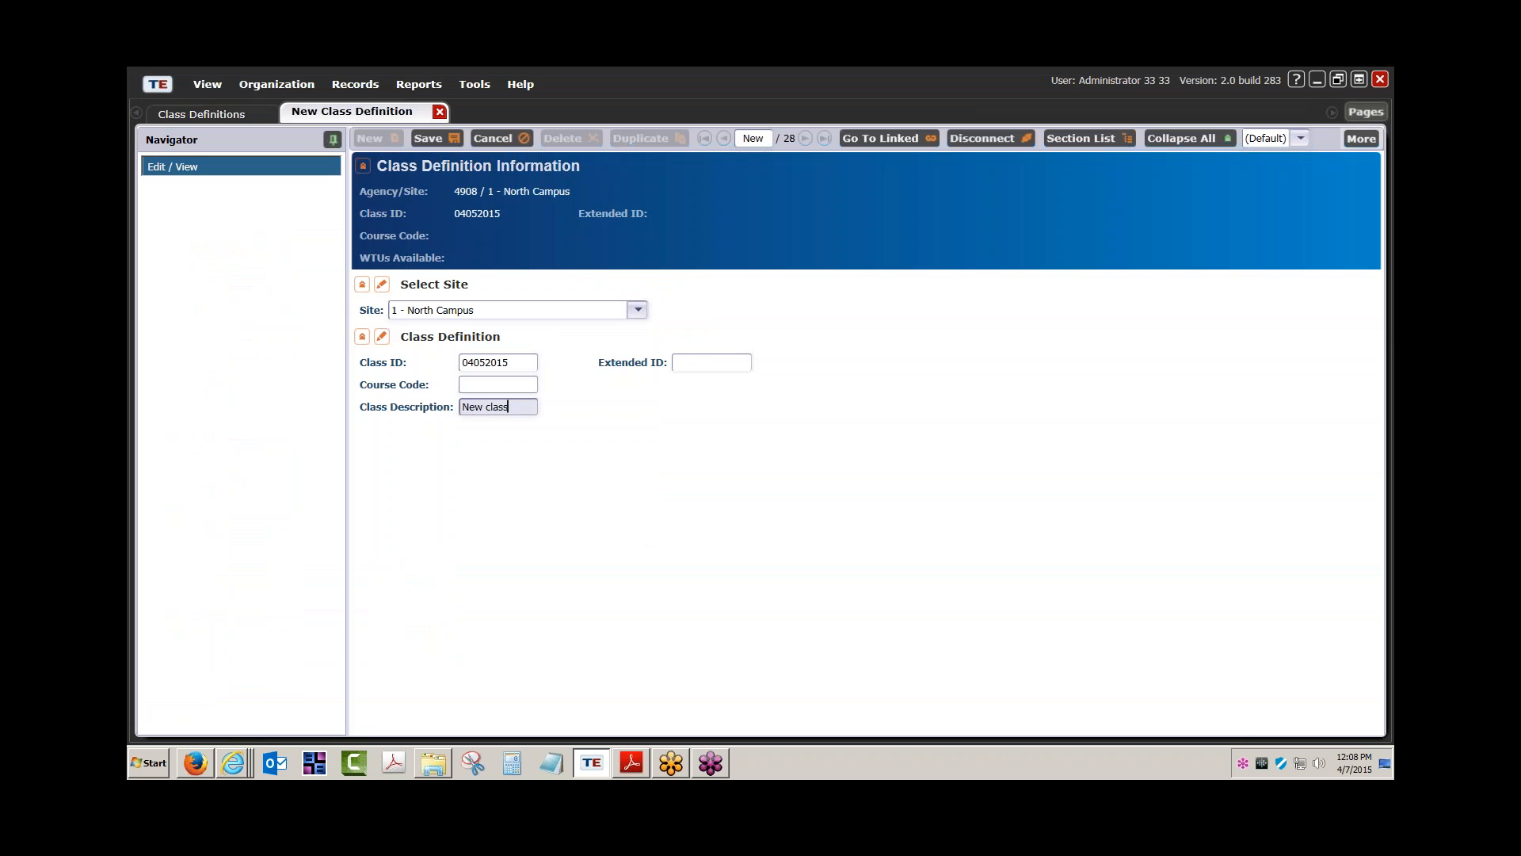
drag(513, 364, 425, 366)
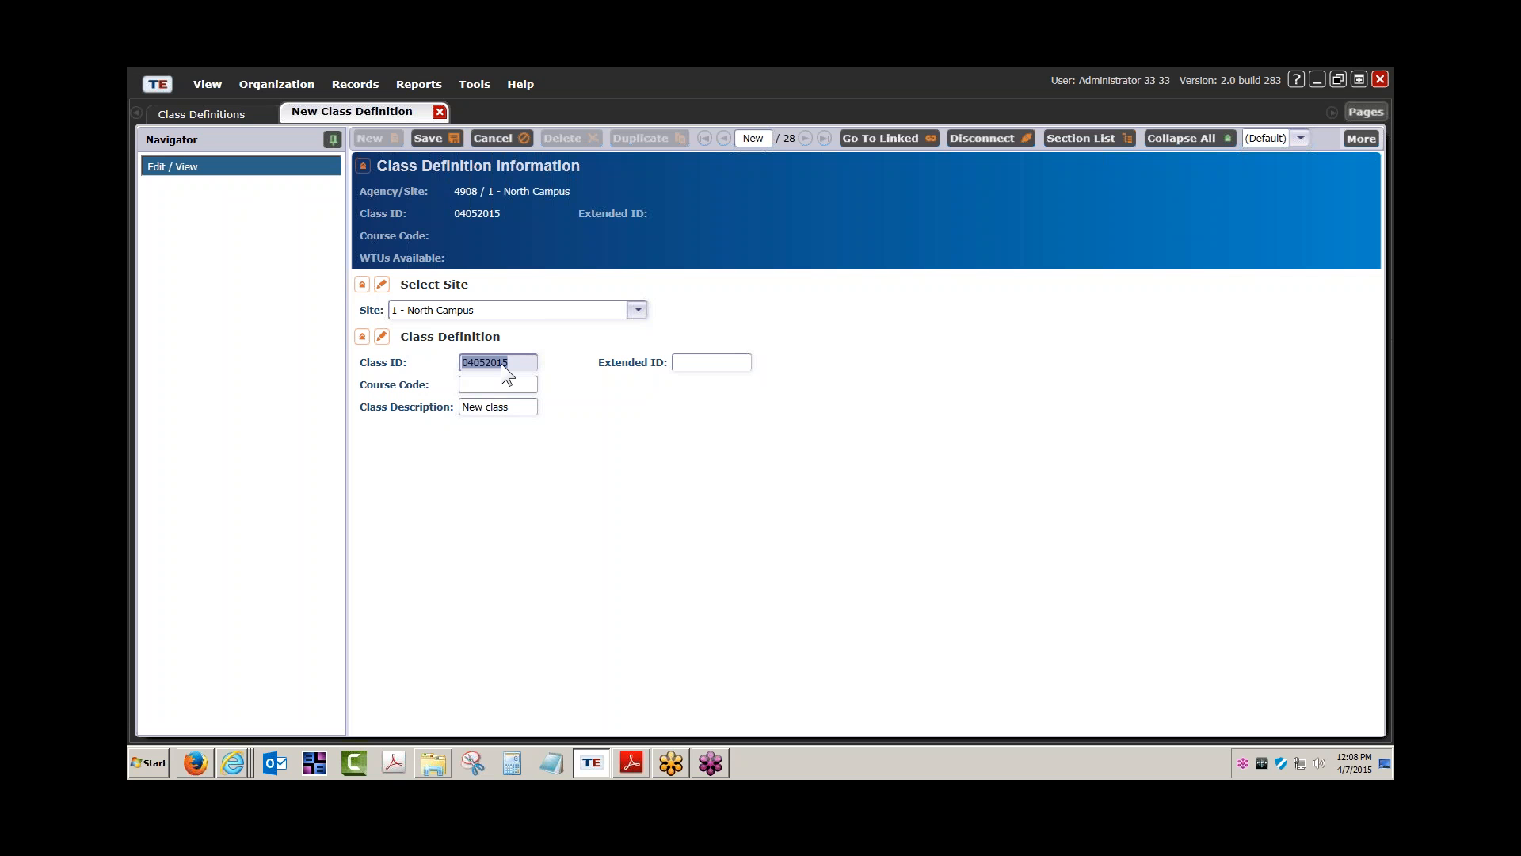
click(732, 361)
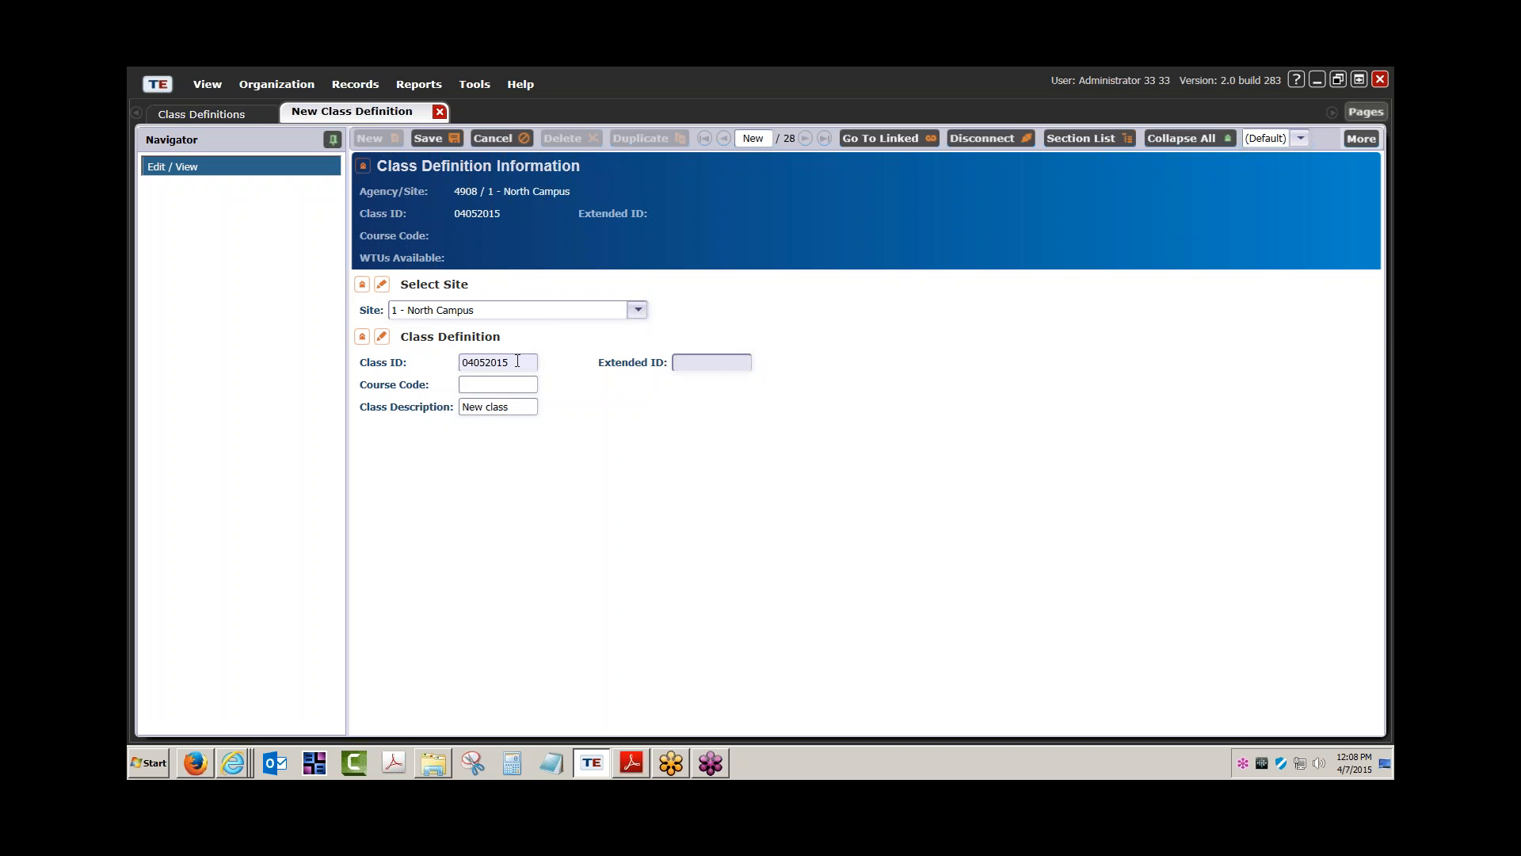
drag(517, 362, 428, 370)
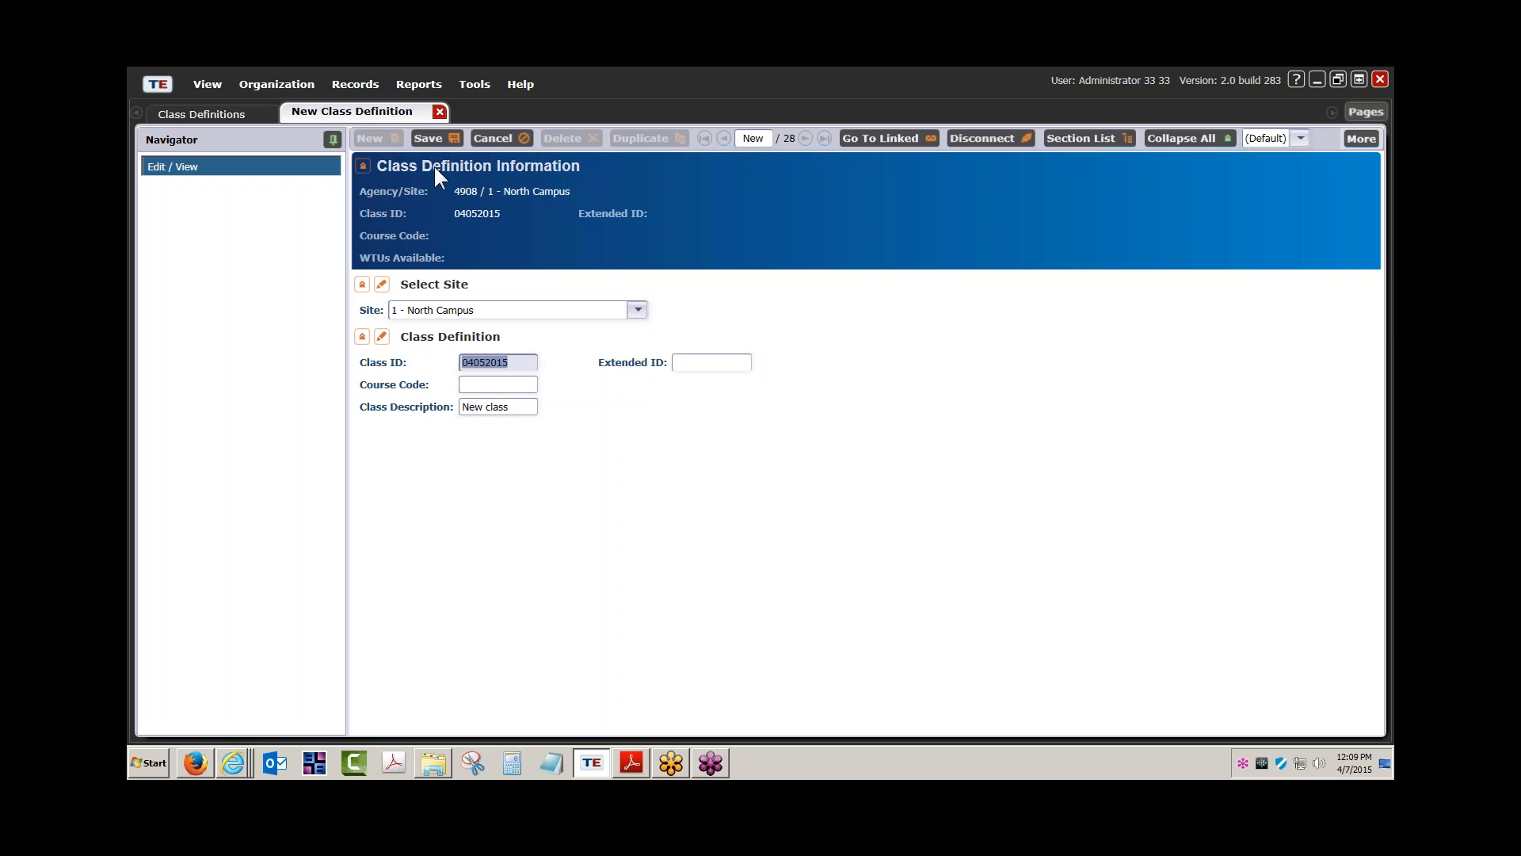
click(428, 139)
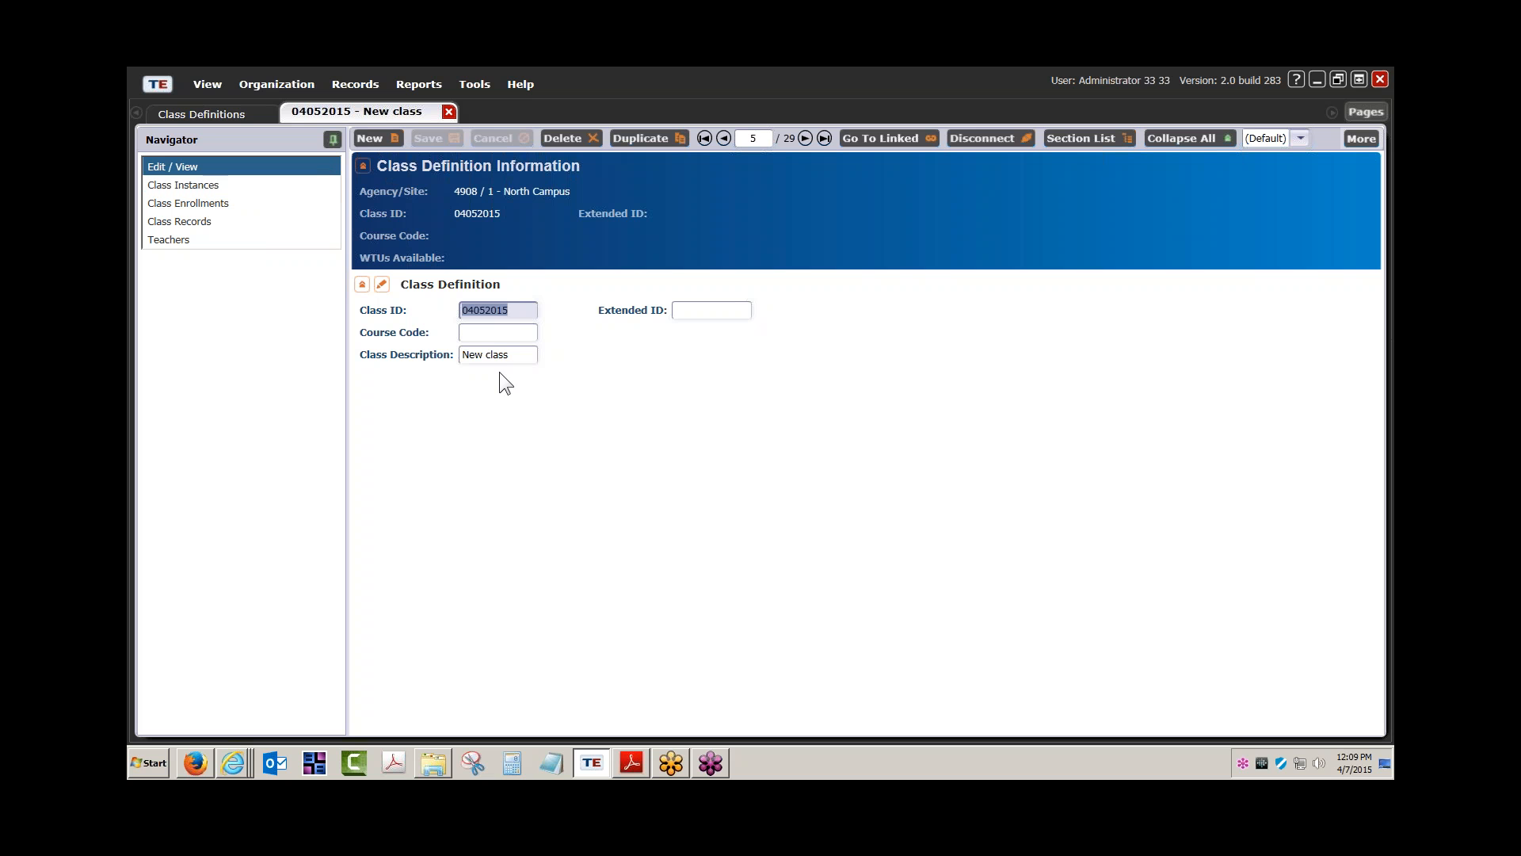
Show the 04052015 - New class's Class Instances and start a new instance for it
click(175, 187)
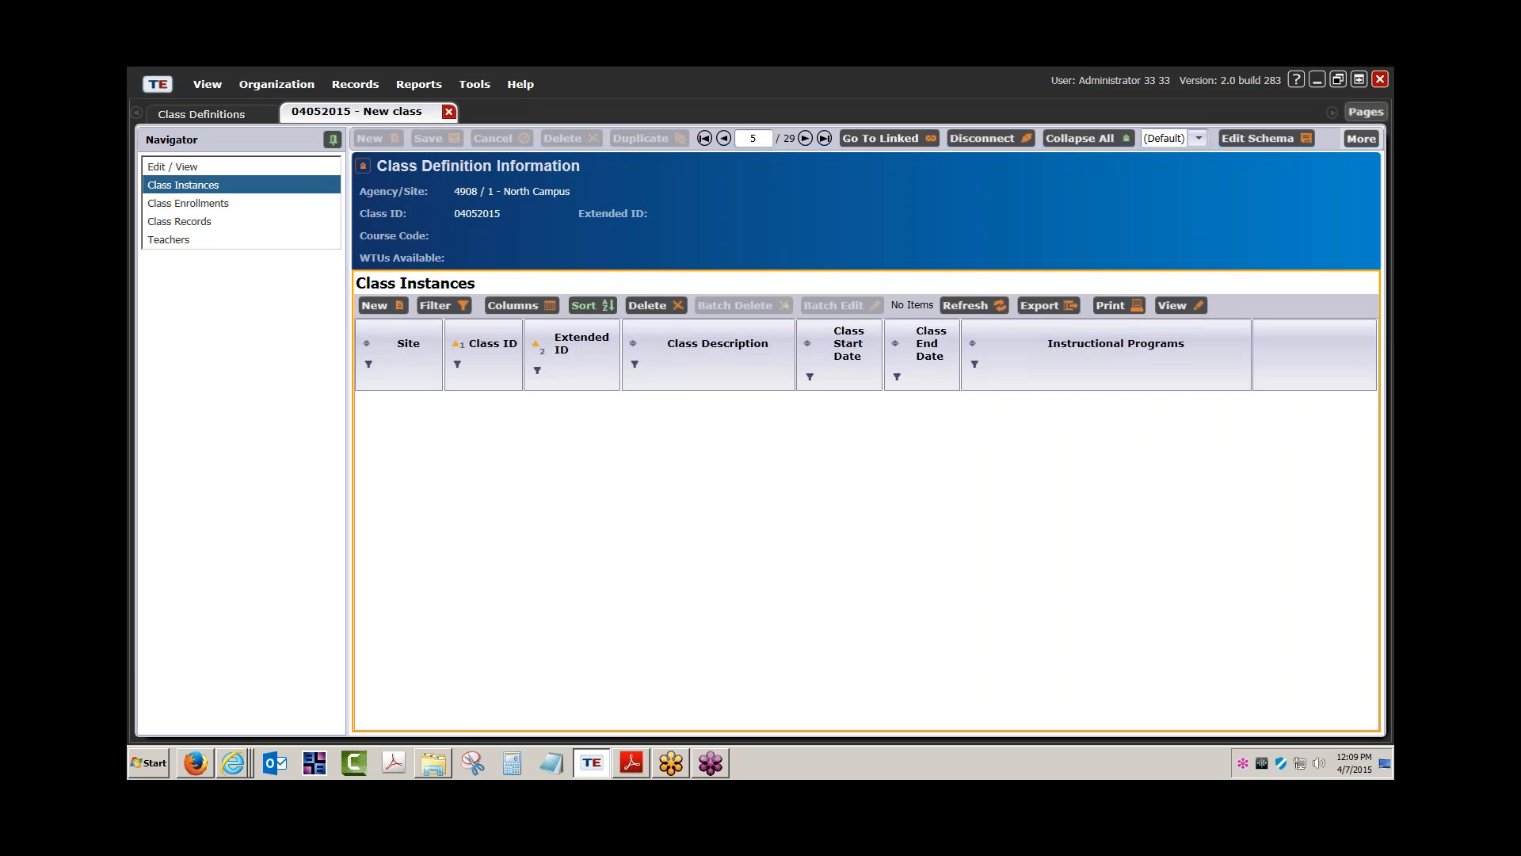
click(372, 305)
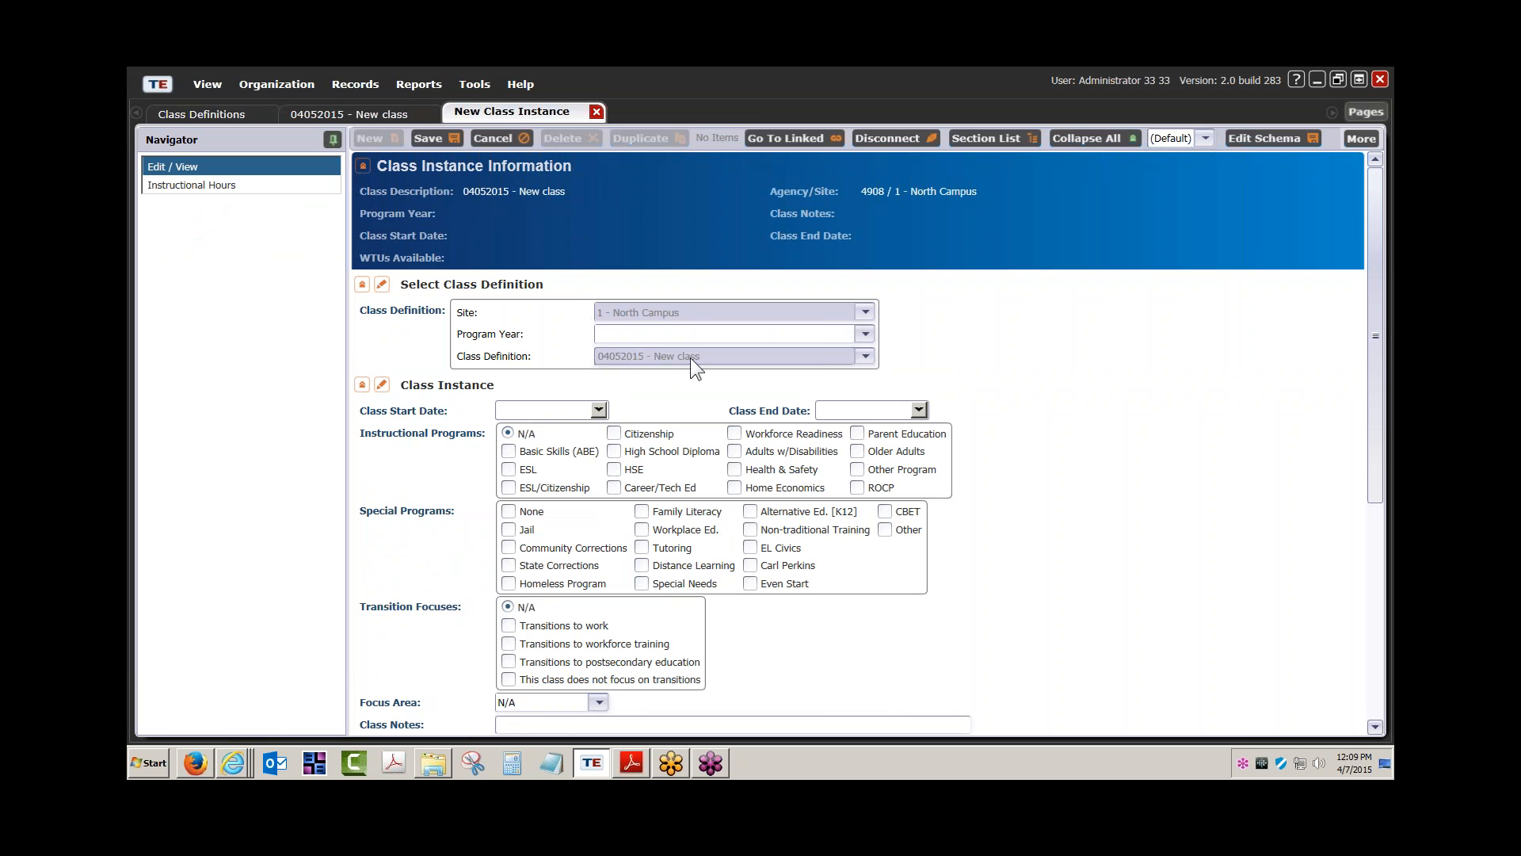
Choose program year 7/1/2014 - 6/30/2015 (Current) and set the class start date to 1/19/2015
click(864, 332)
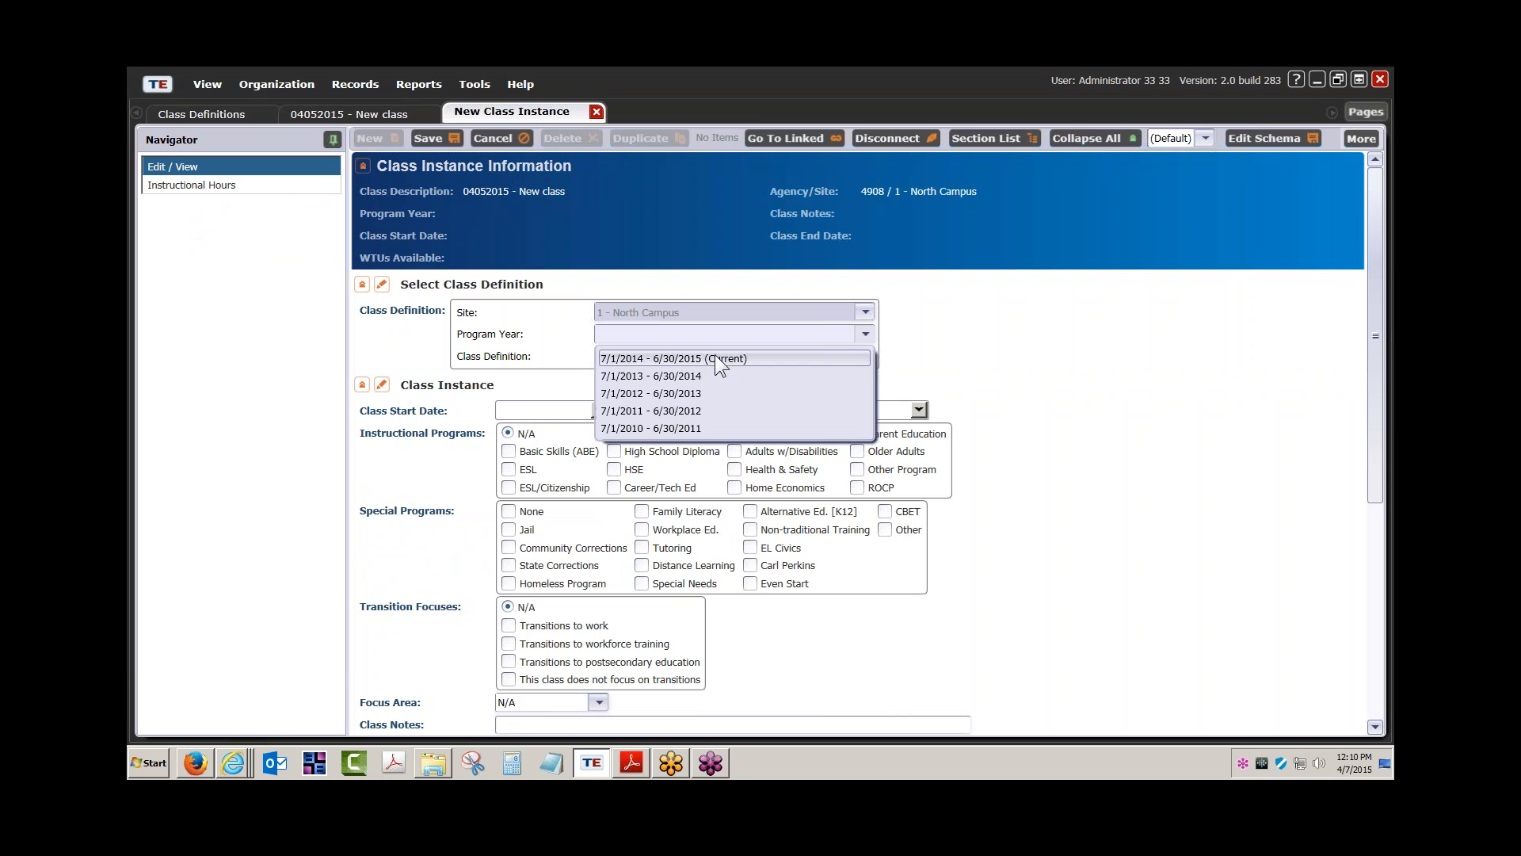
click(715, 357)
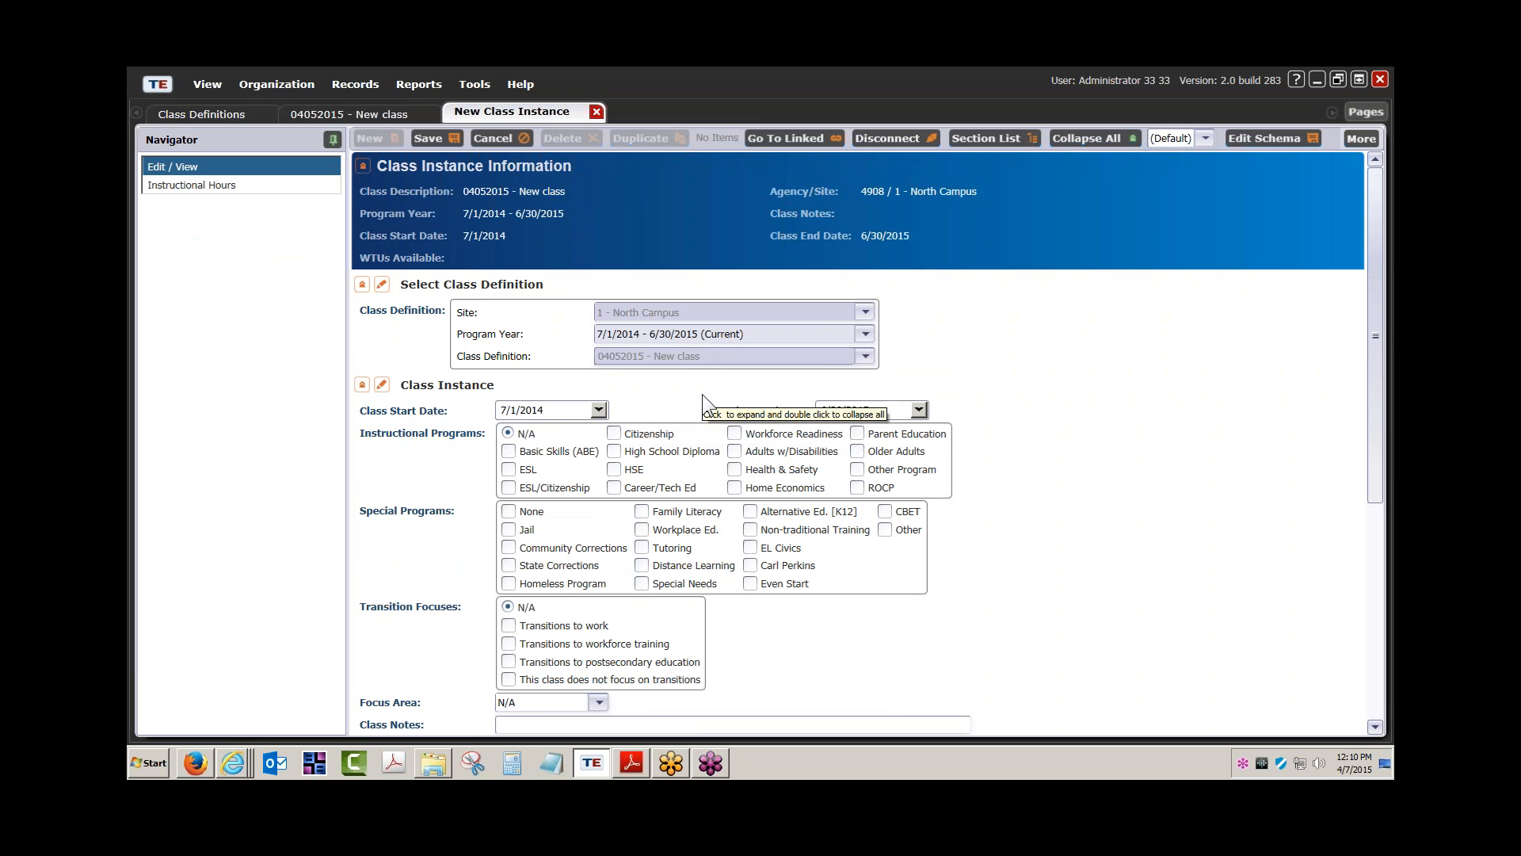
scroll(702, 393, down, 1)
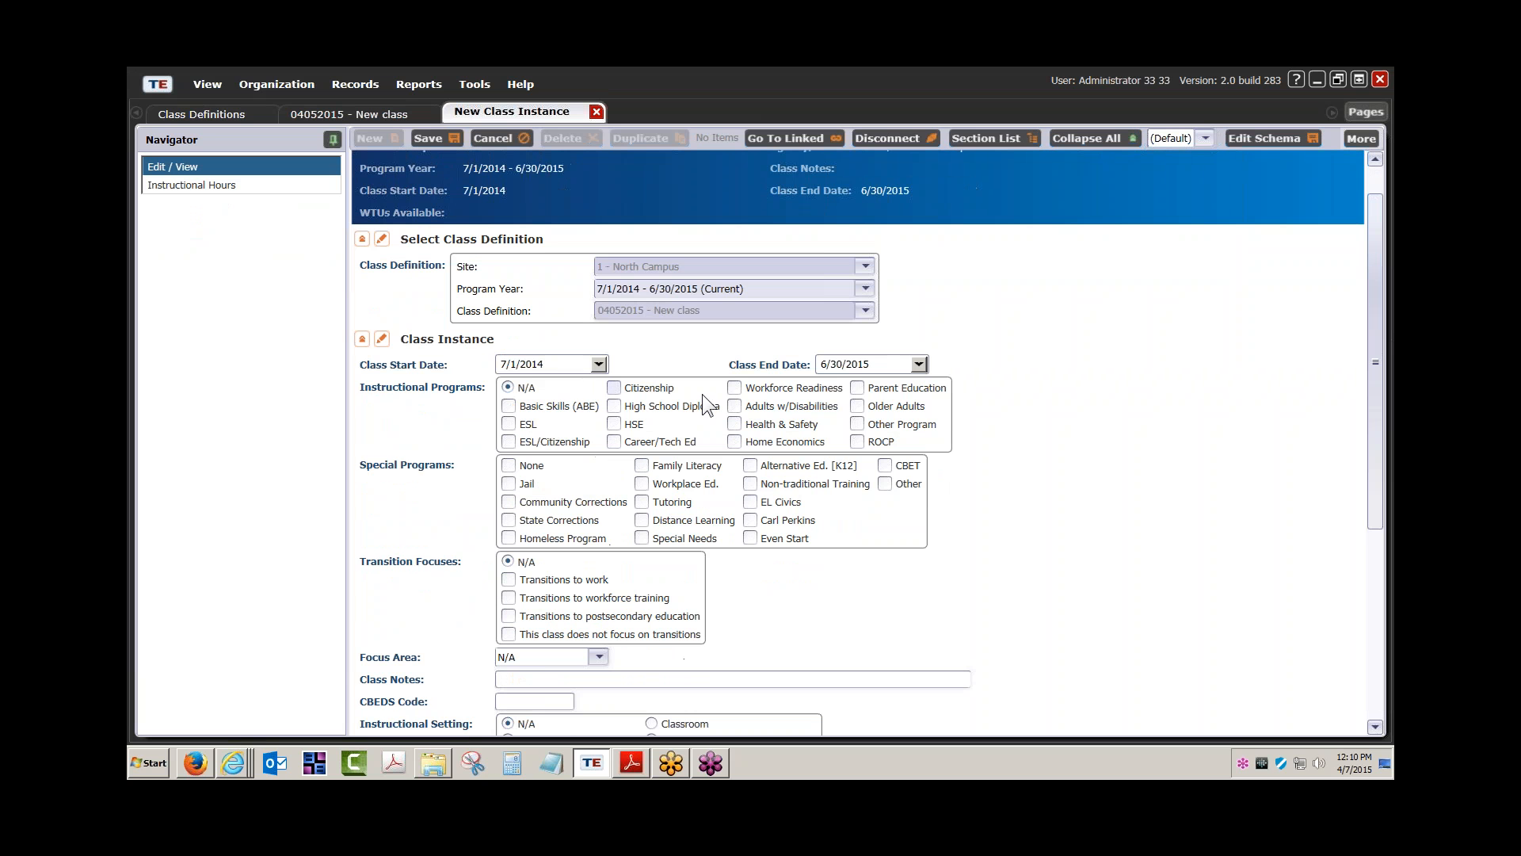
click(600, 364)
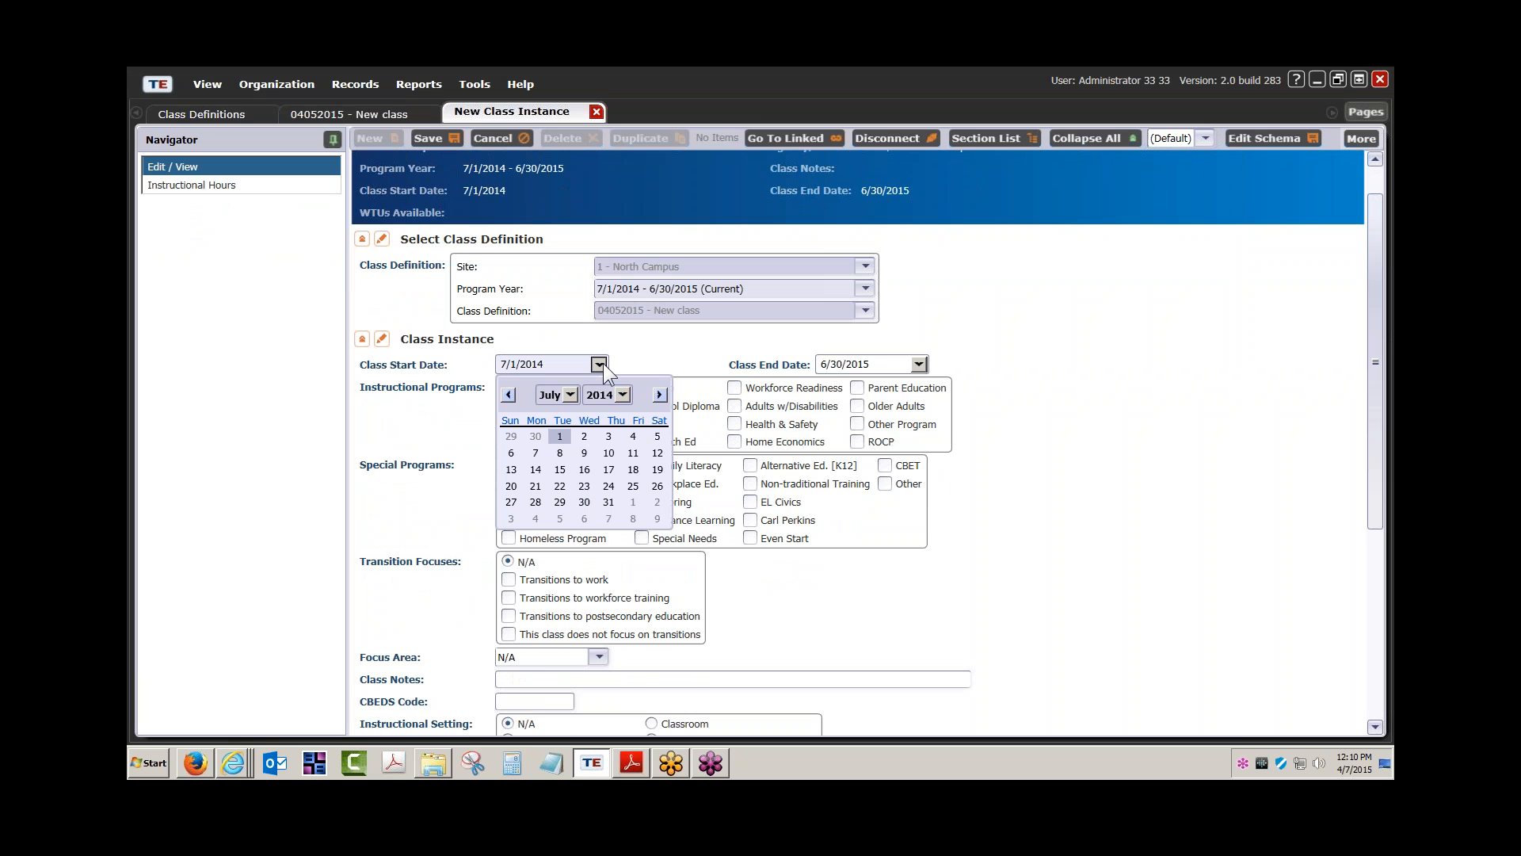
click(599, 366)
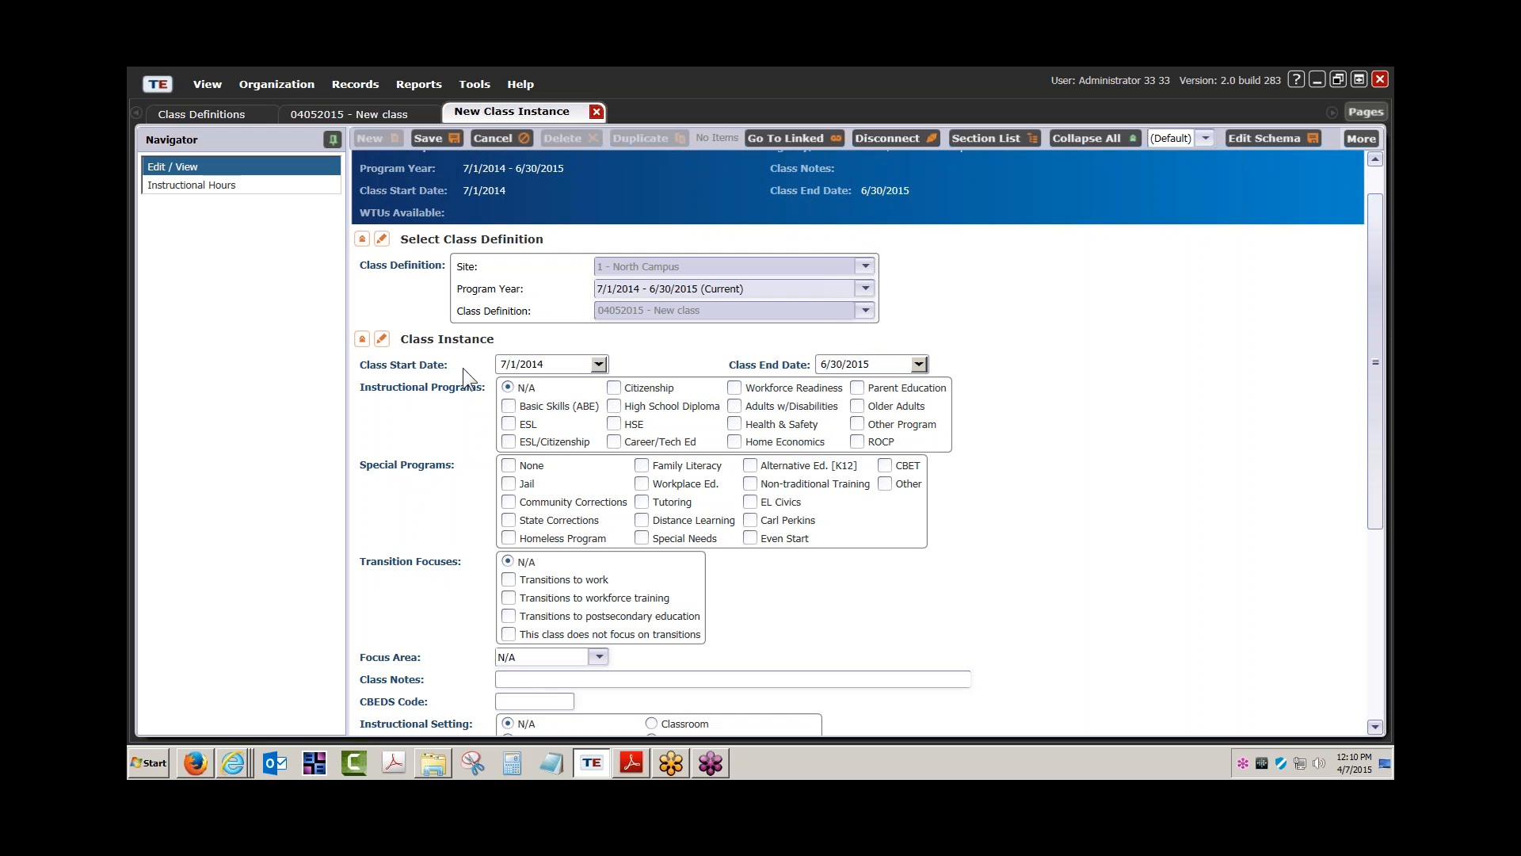
click(598, 364)
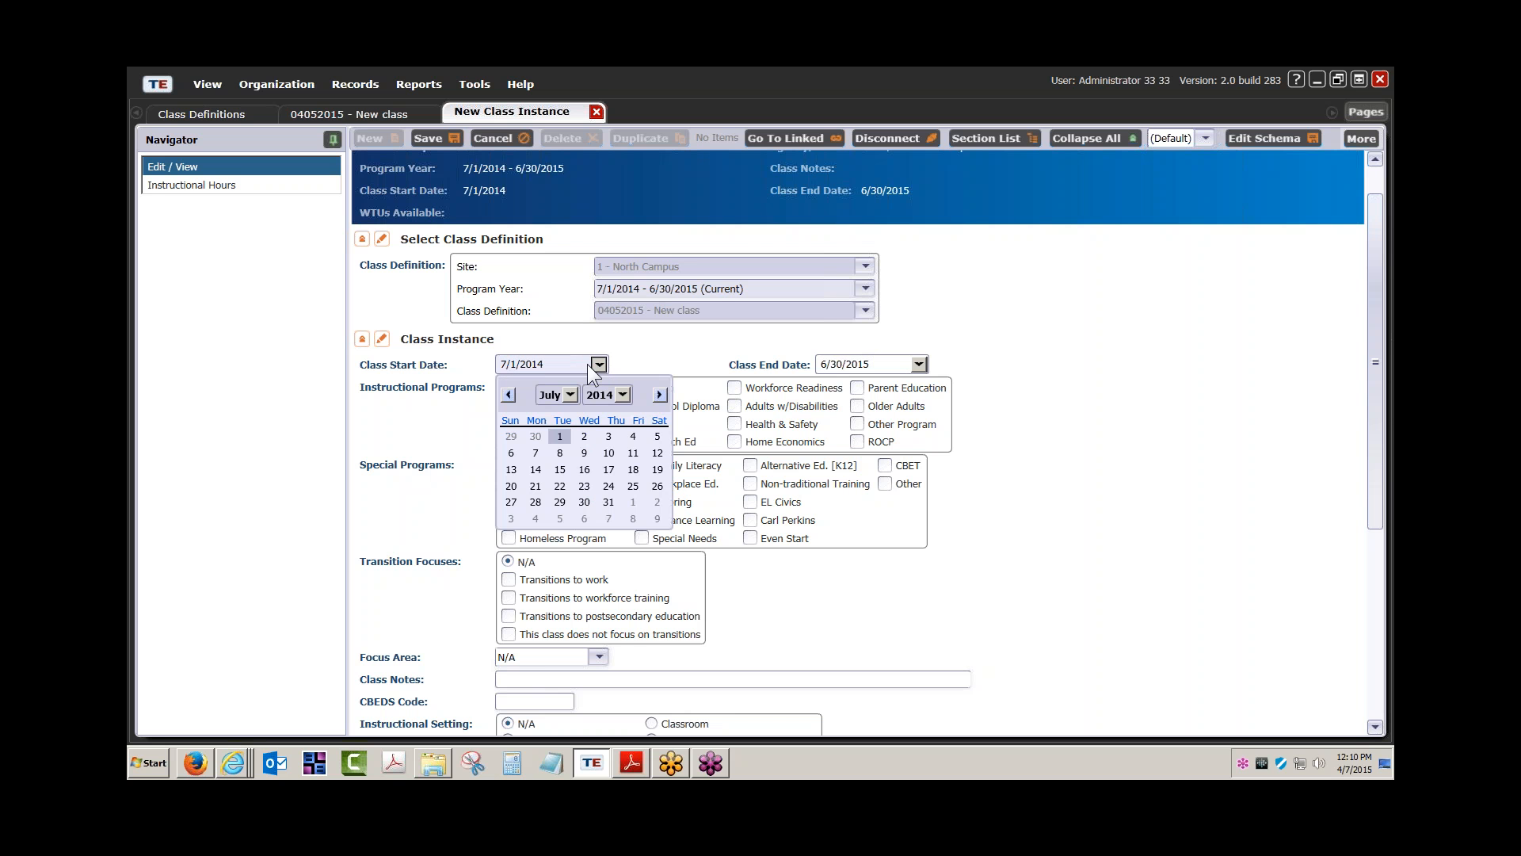
click(510, 394)
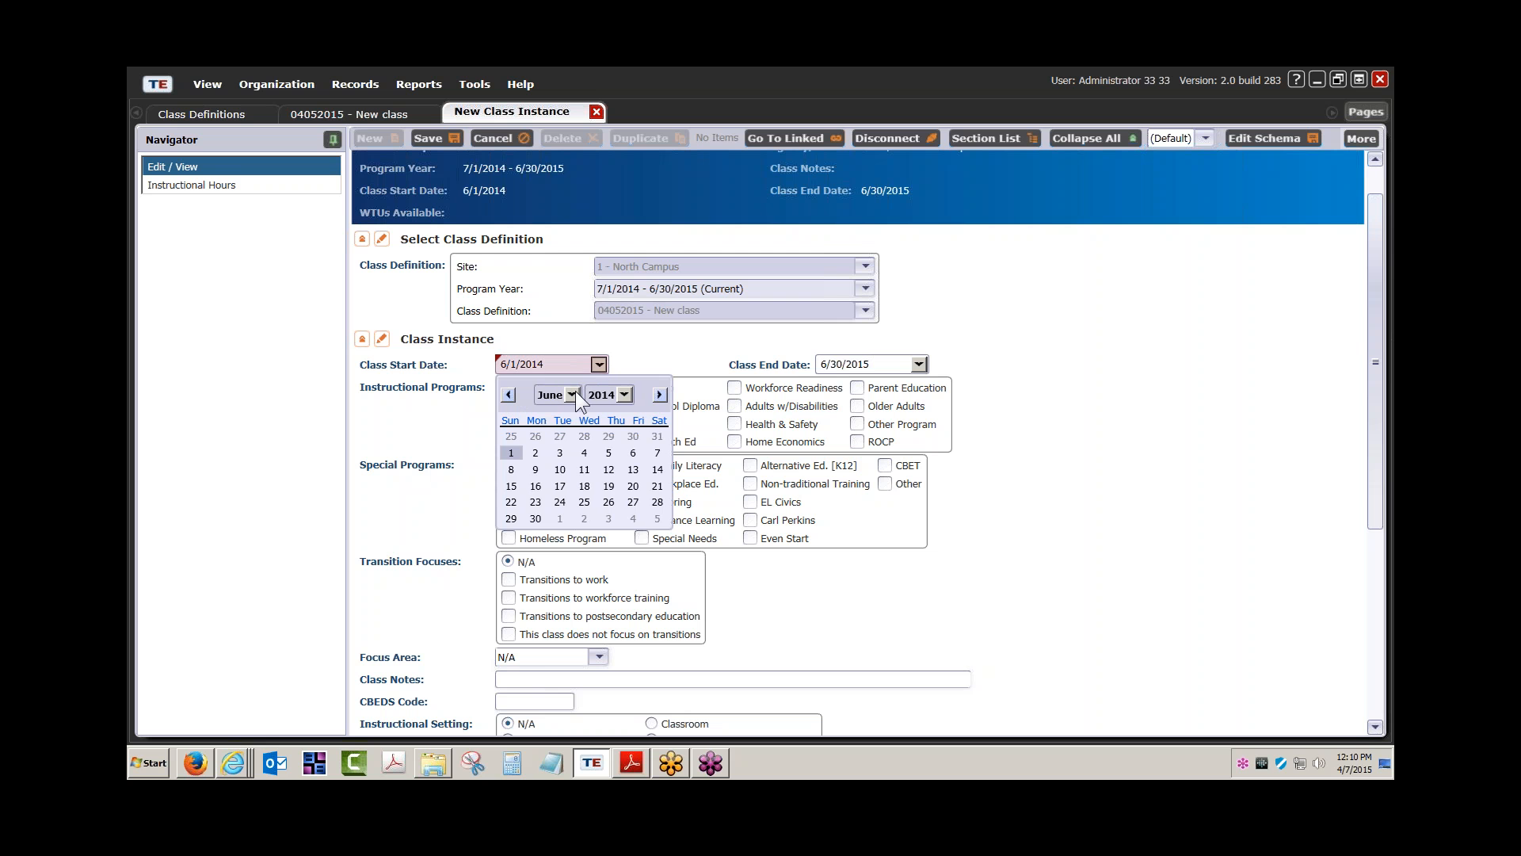
click(660, 394)
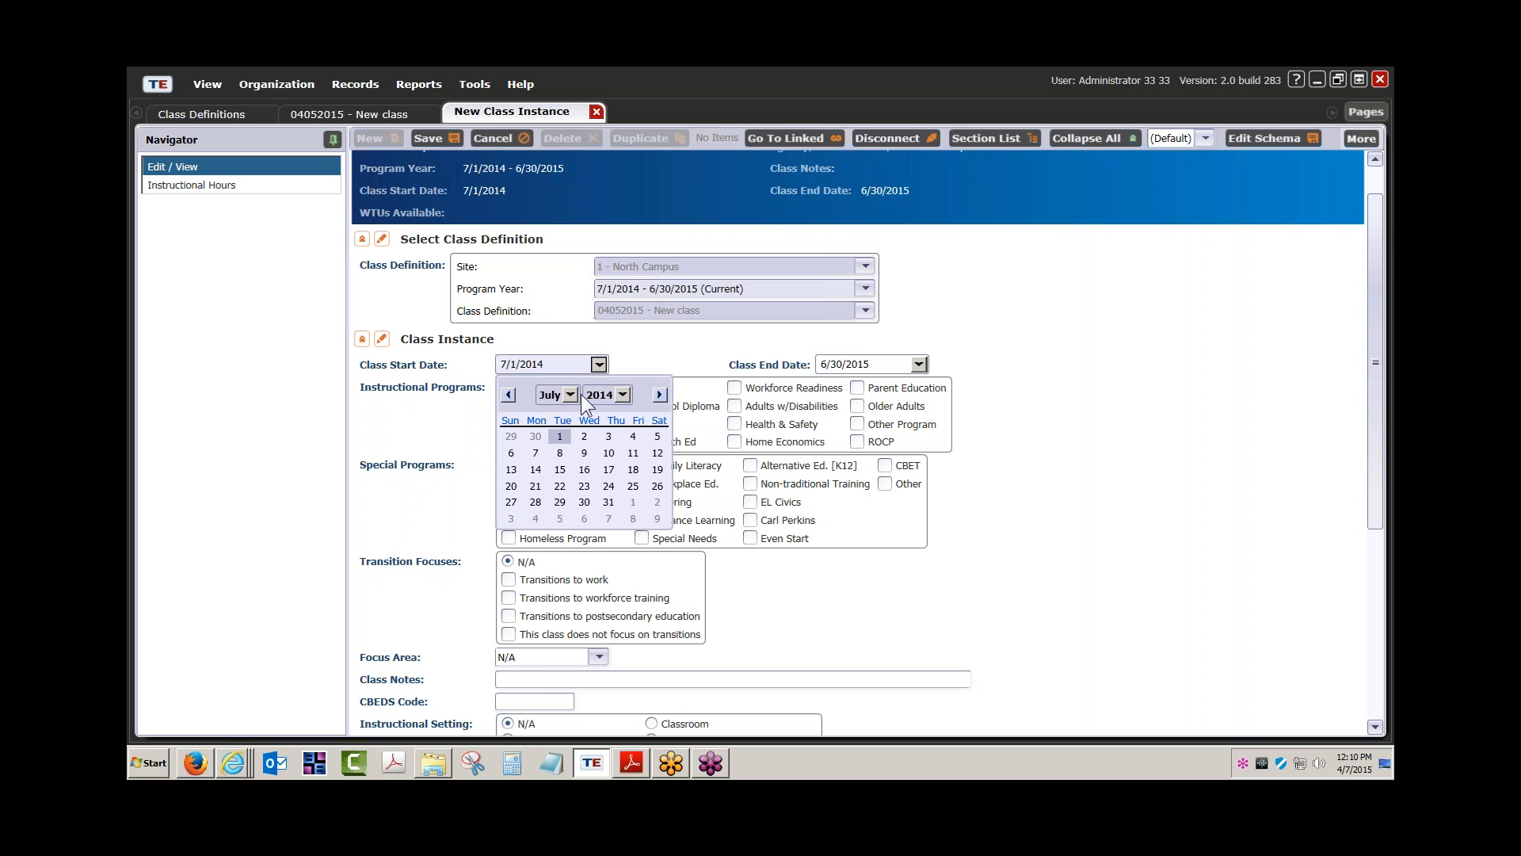
click(617, 397)
click(598, 587)
click(571, 394)
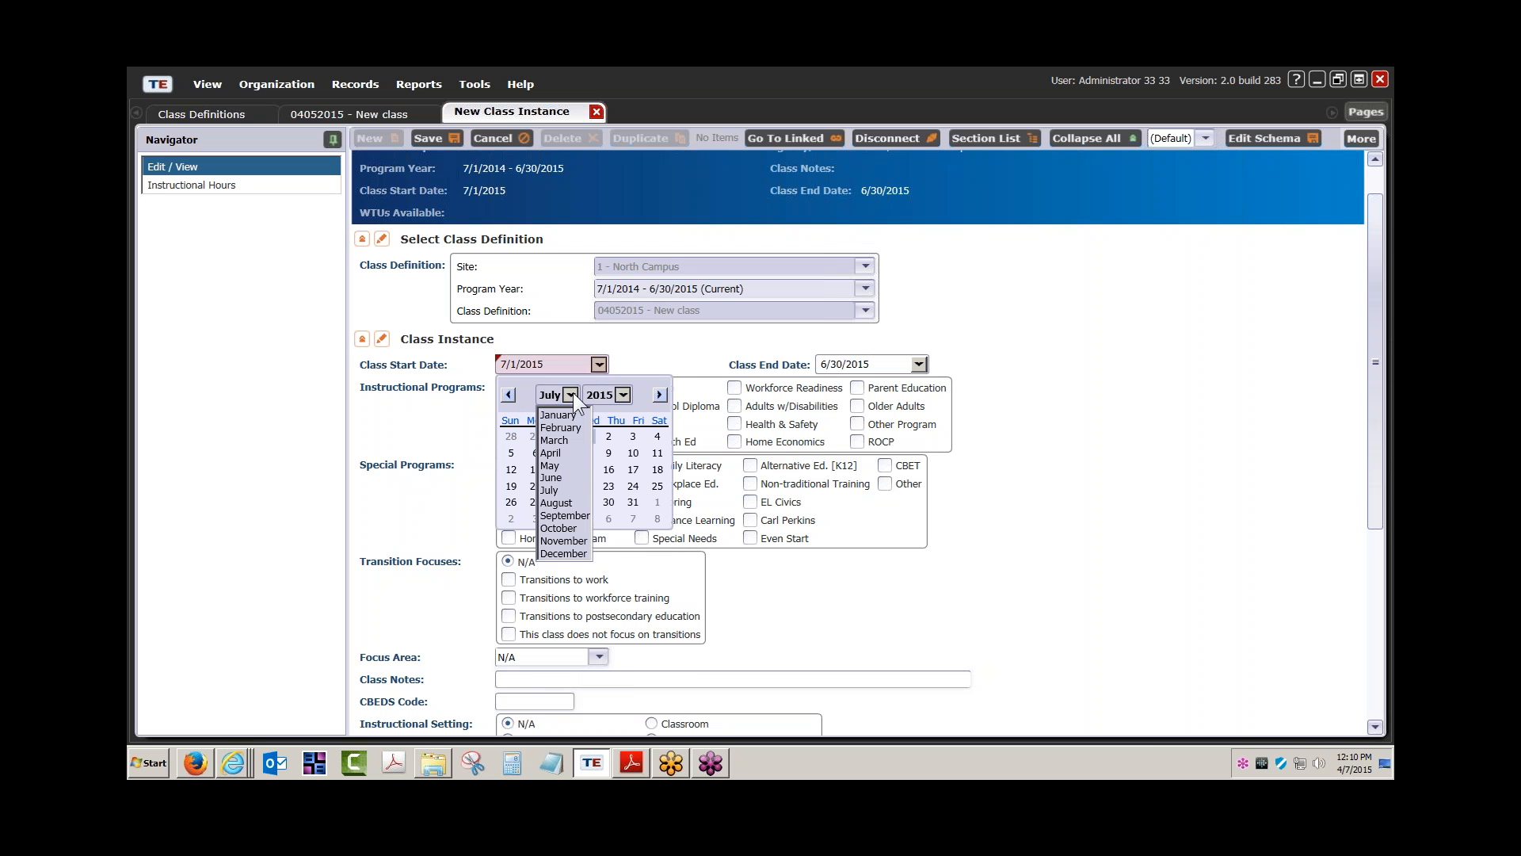
click(563, 416)
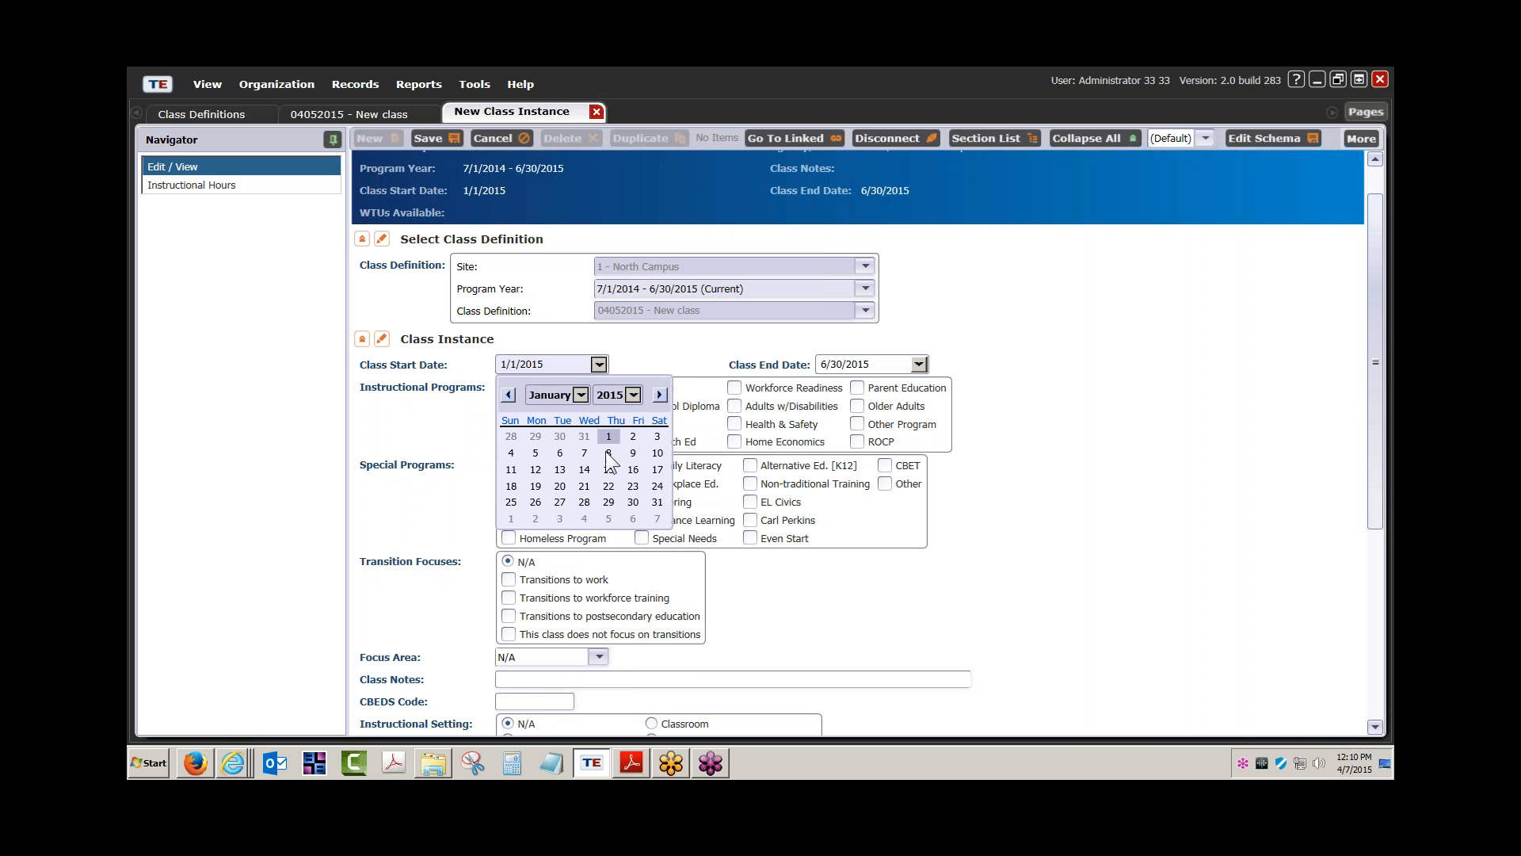
click(536, 486)
Set the class end date to 5/22/2015 and check Basic Skills (ABE)
click(919, 365)
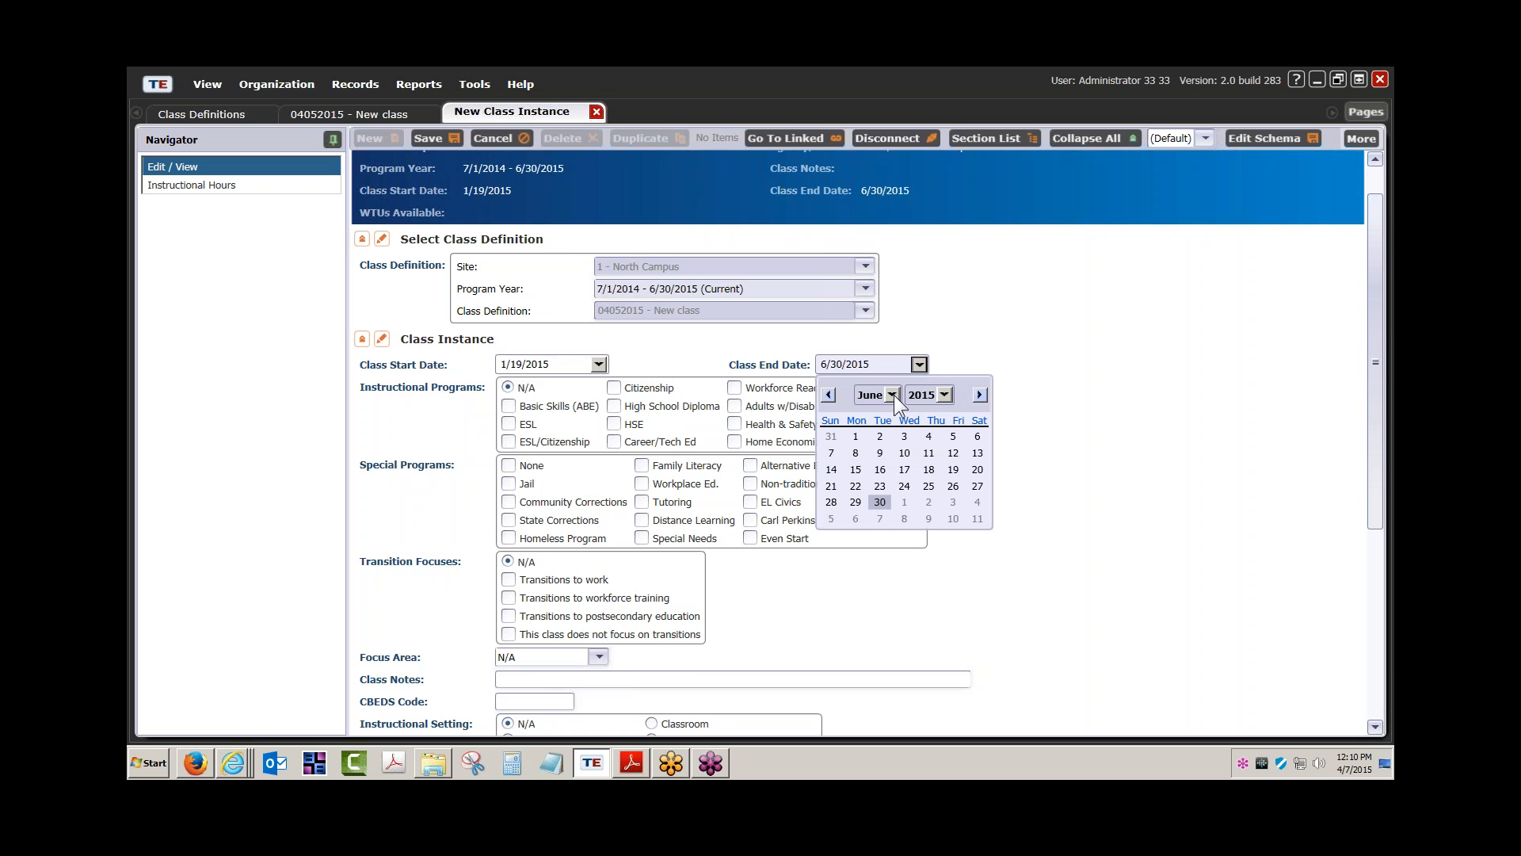
click(894, 395)
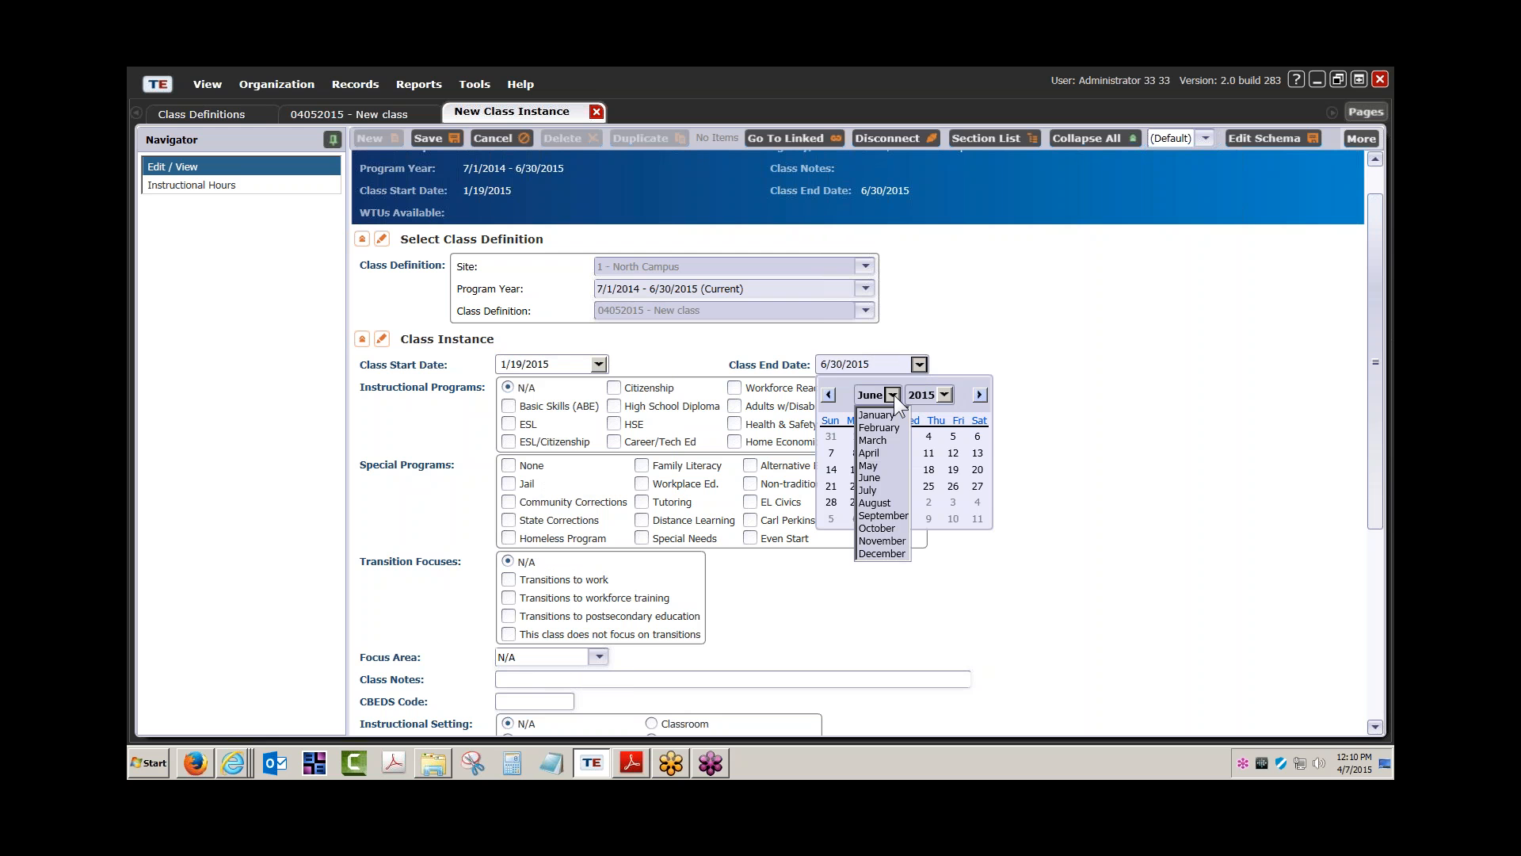
click(877, 462)
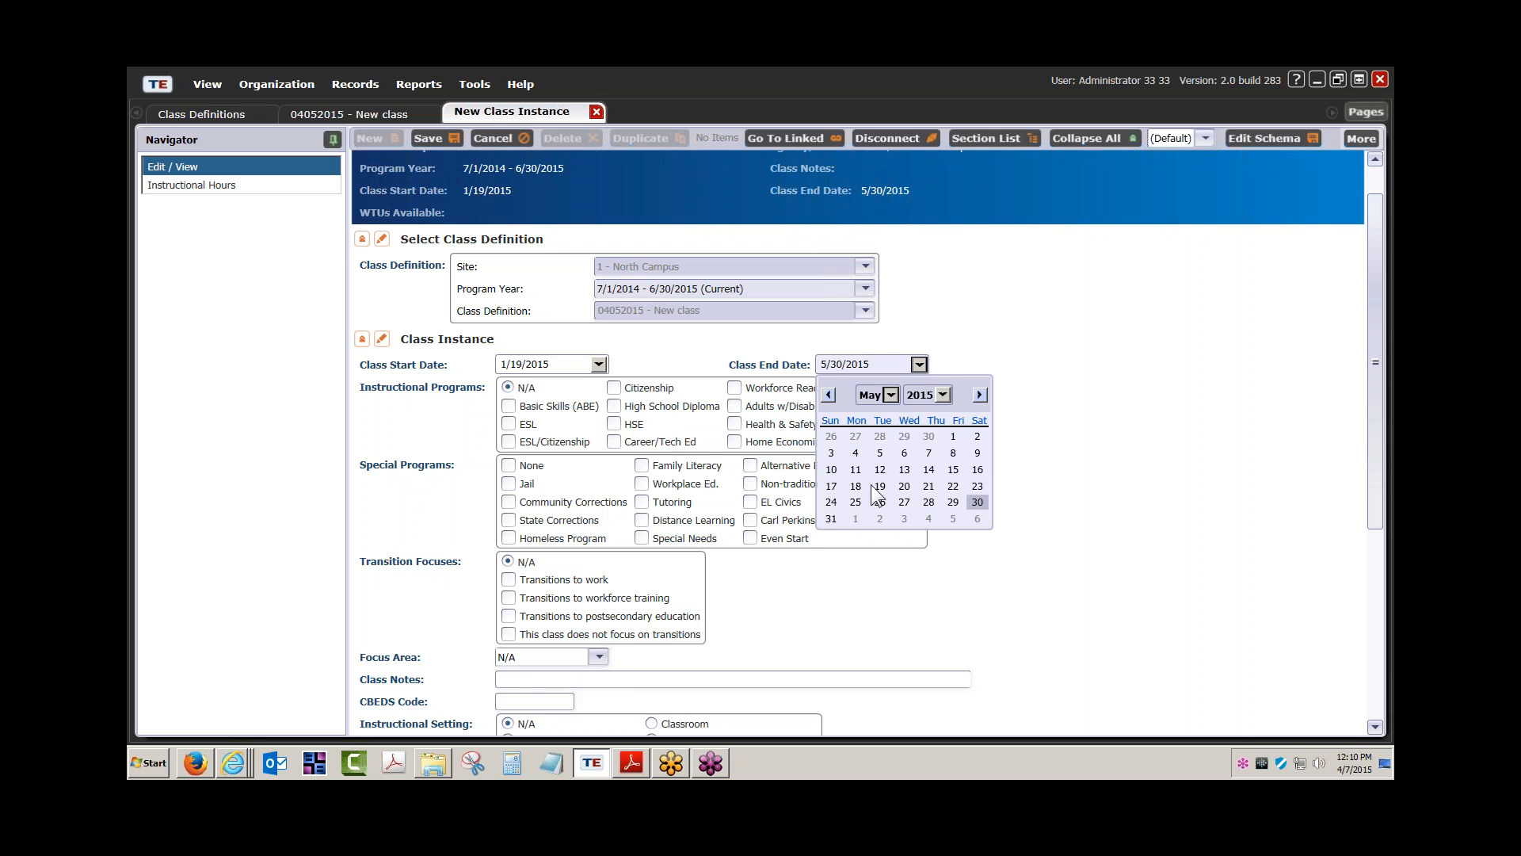
click(953, 487)
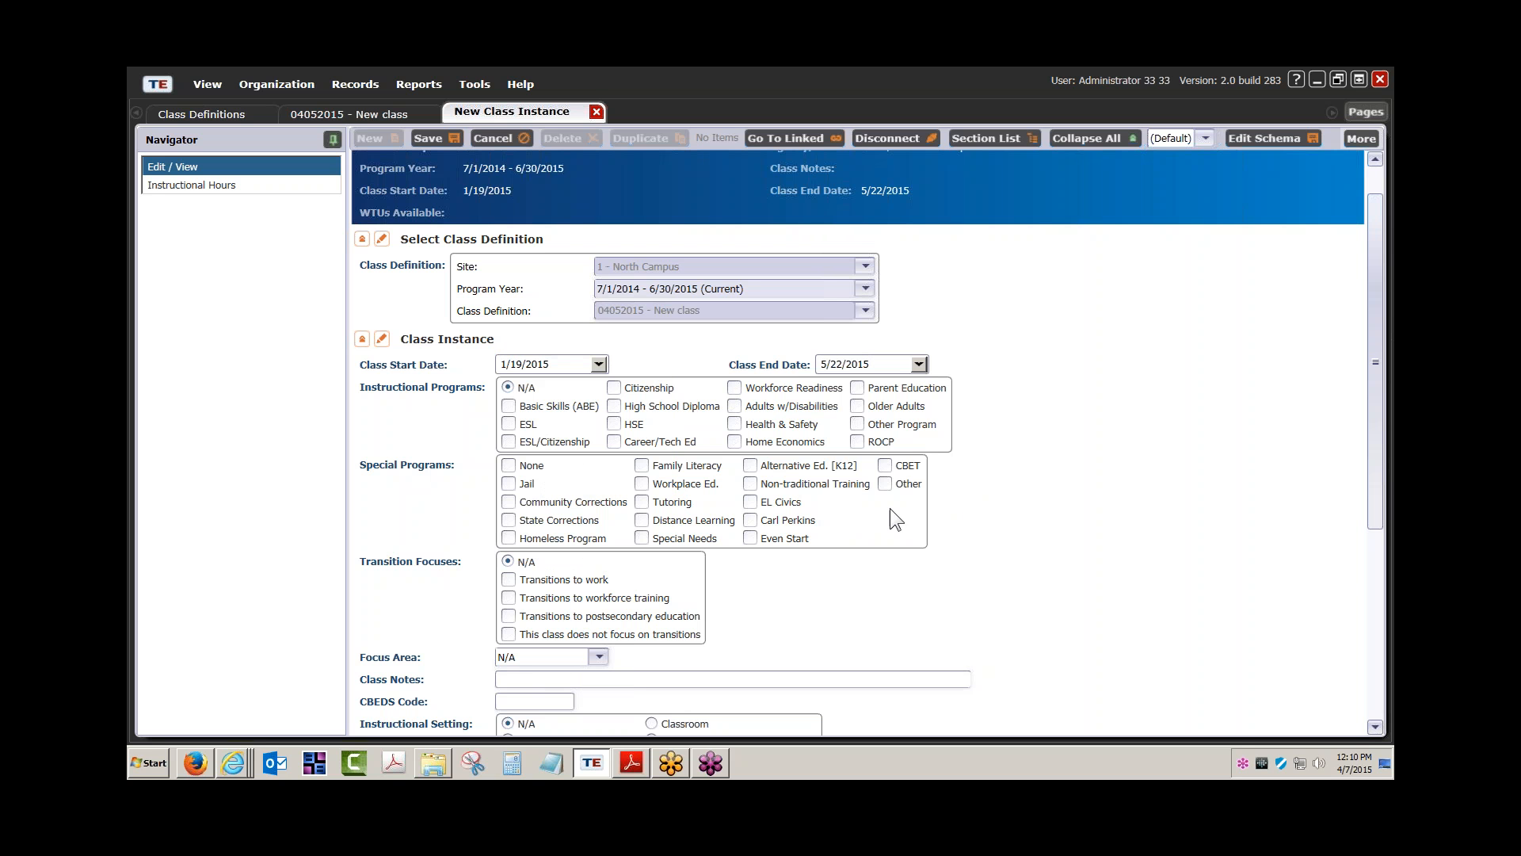
click(509, 406)
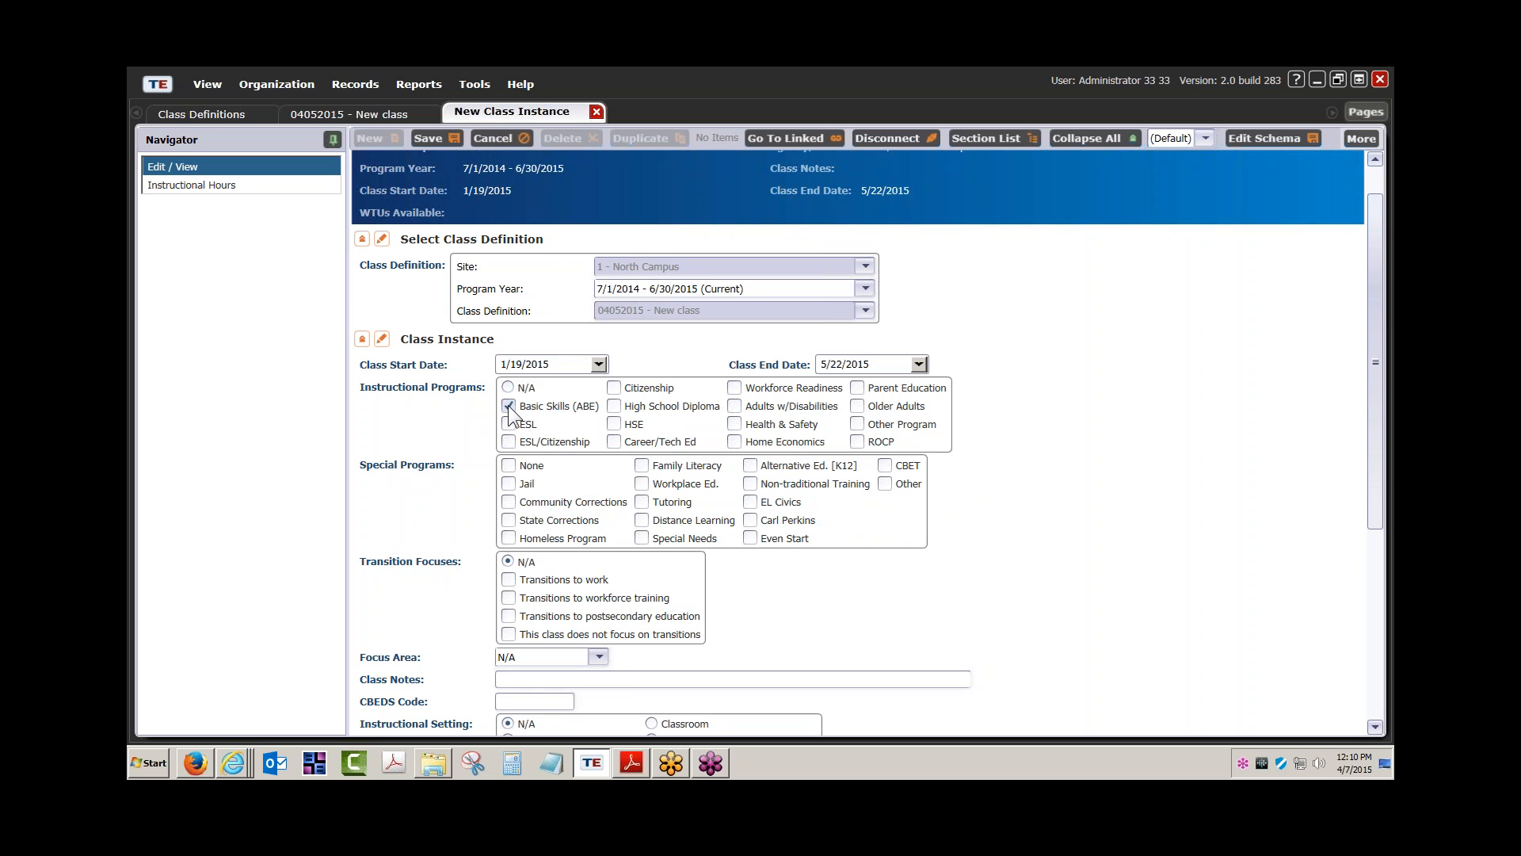
scroll(388, 396, down, 1)
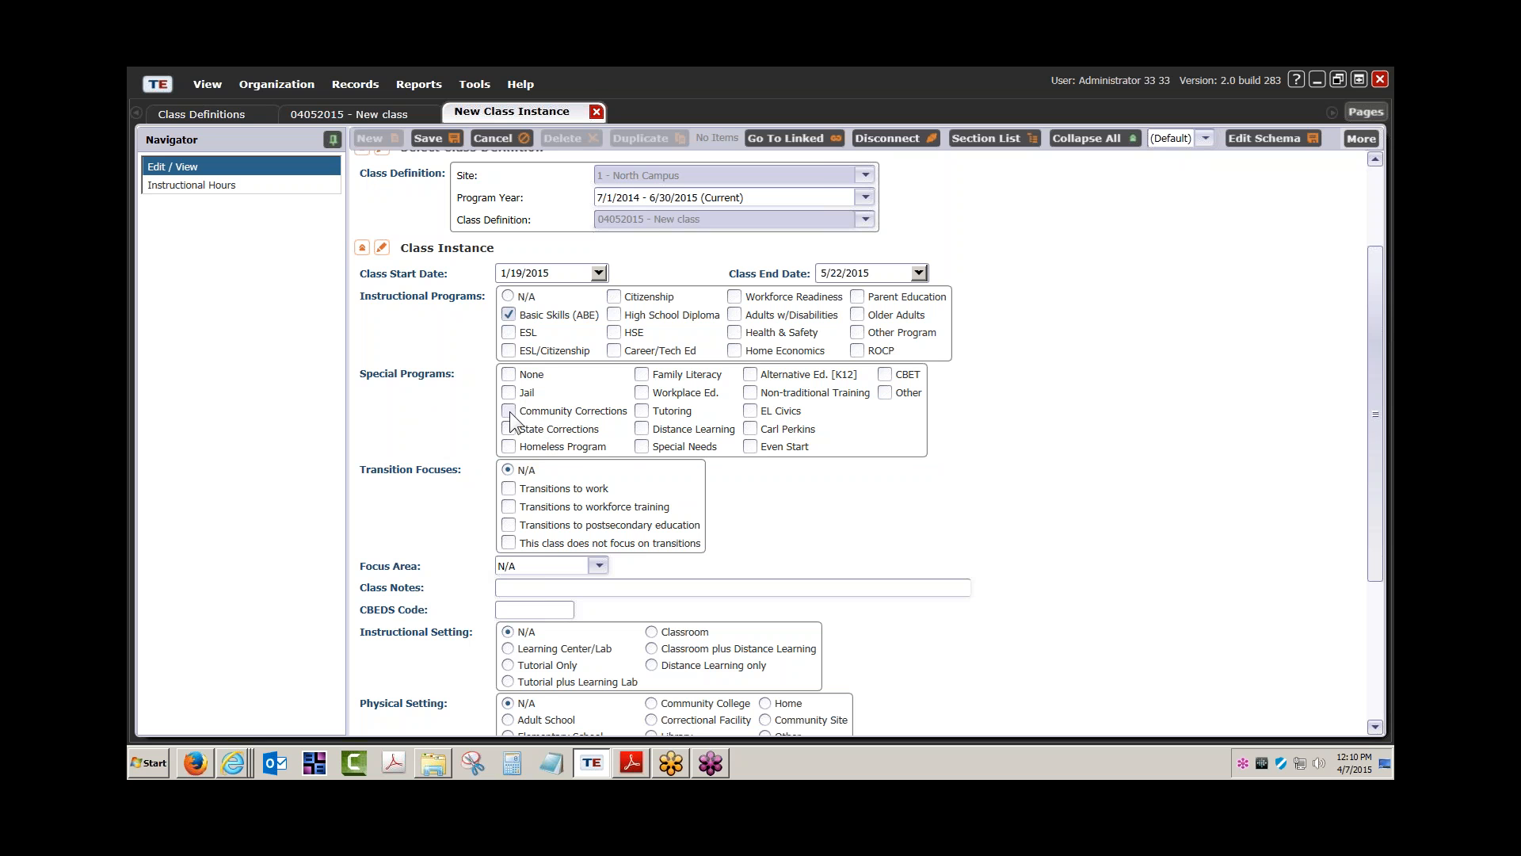
scroll(441, 381, down, 1)
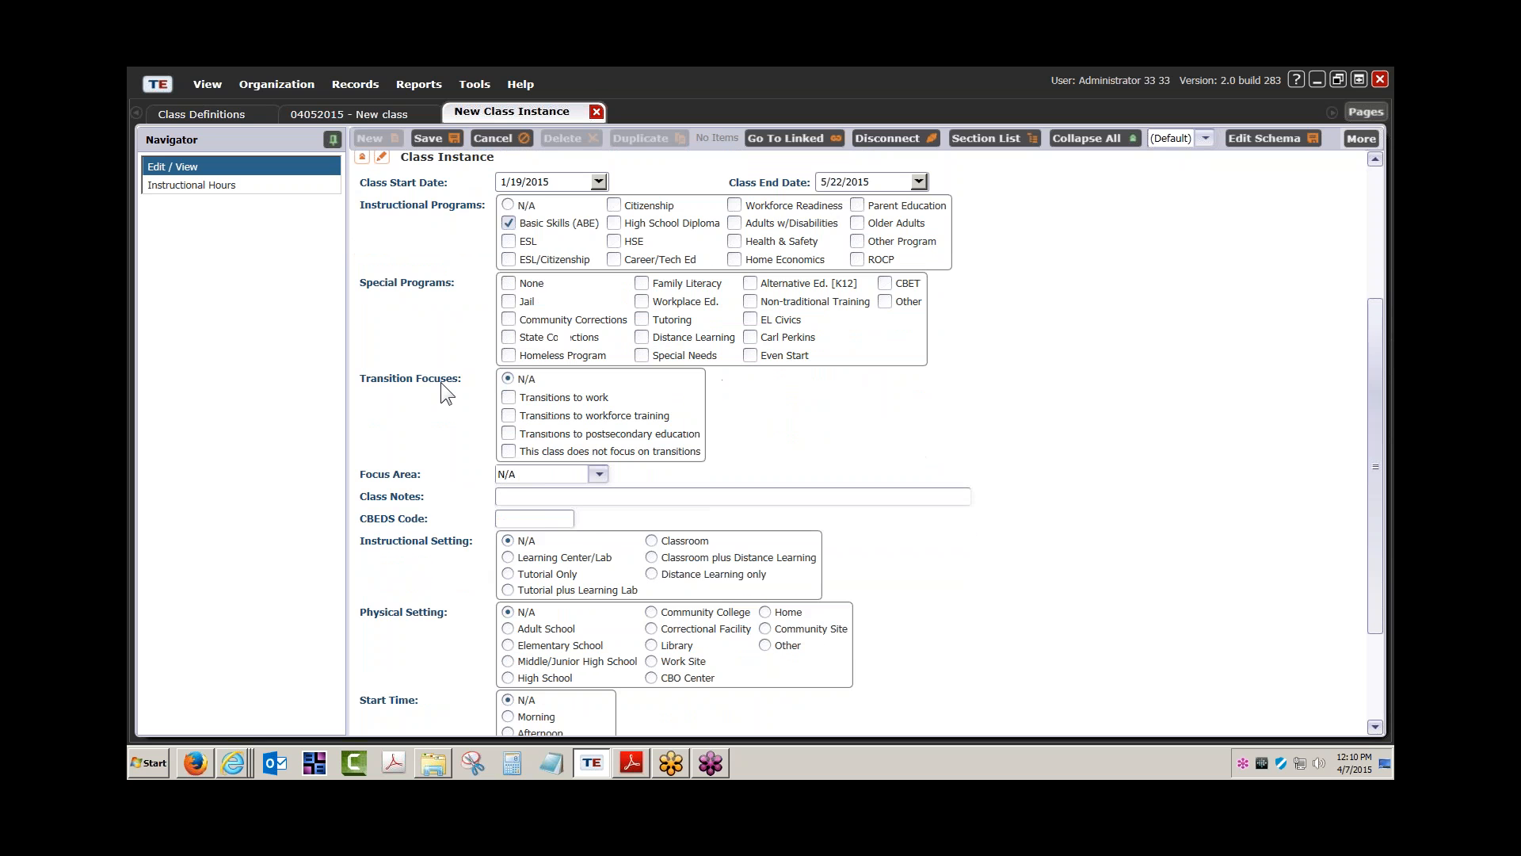
scroll(435, 394, down, 1)
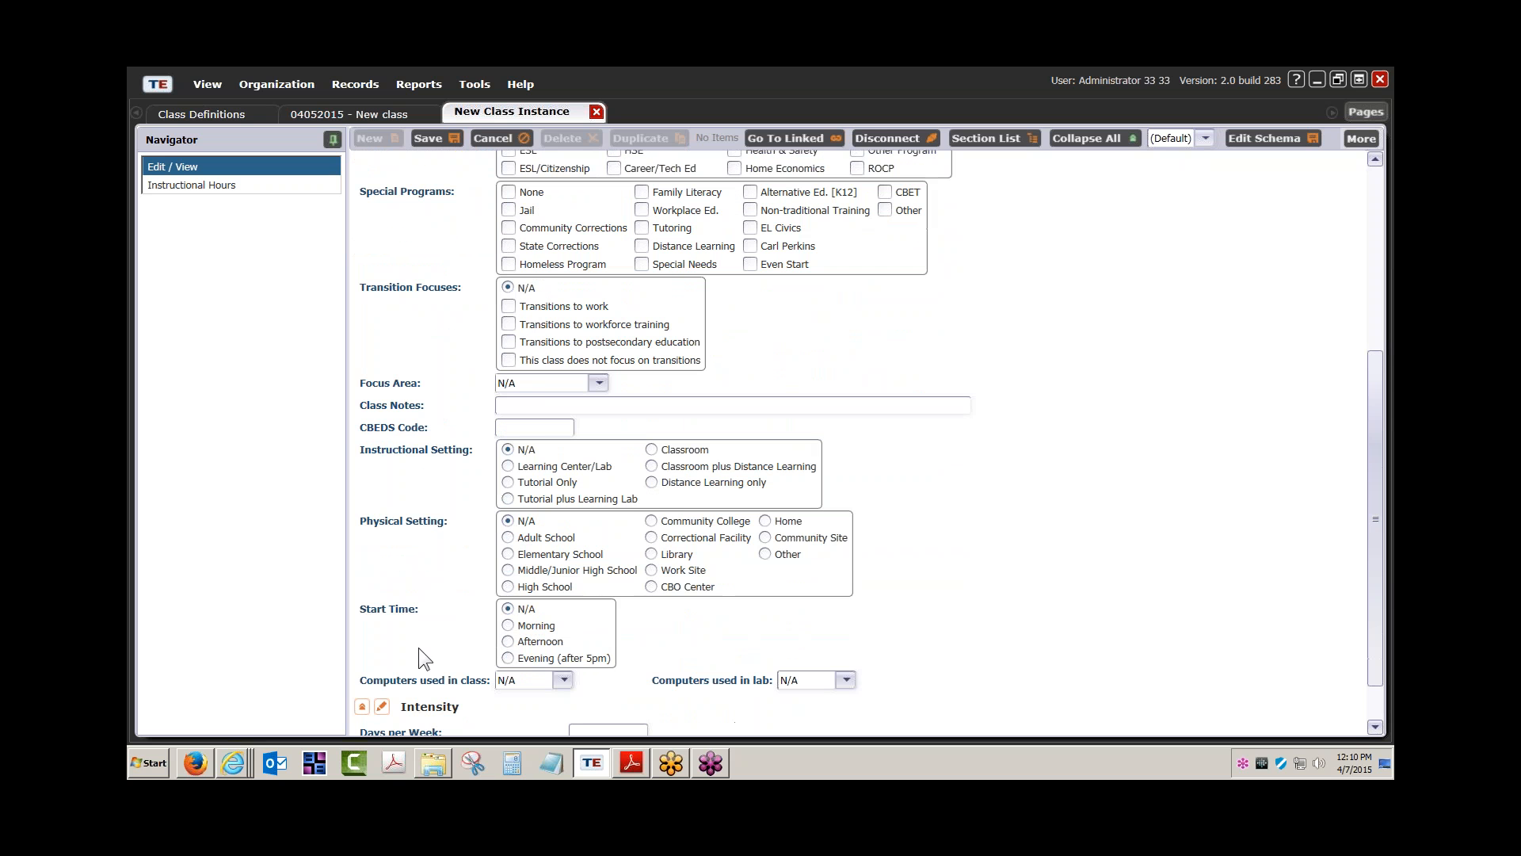
Bring up the class-creation PDF's page 2 and highlight the Course Code and statewide definitions notes in step 5
mouse_move(235, 759)
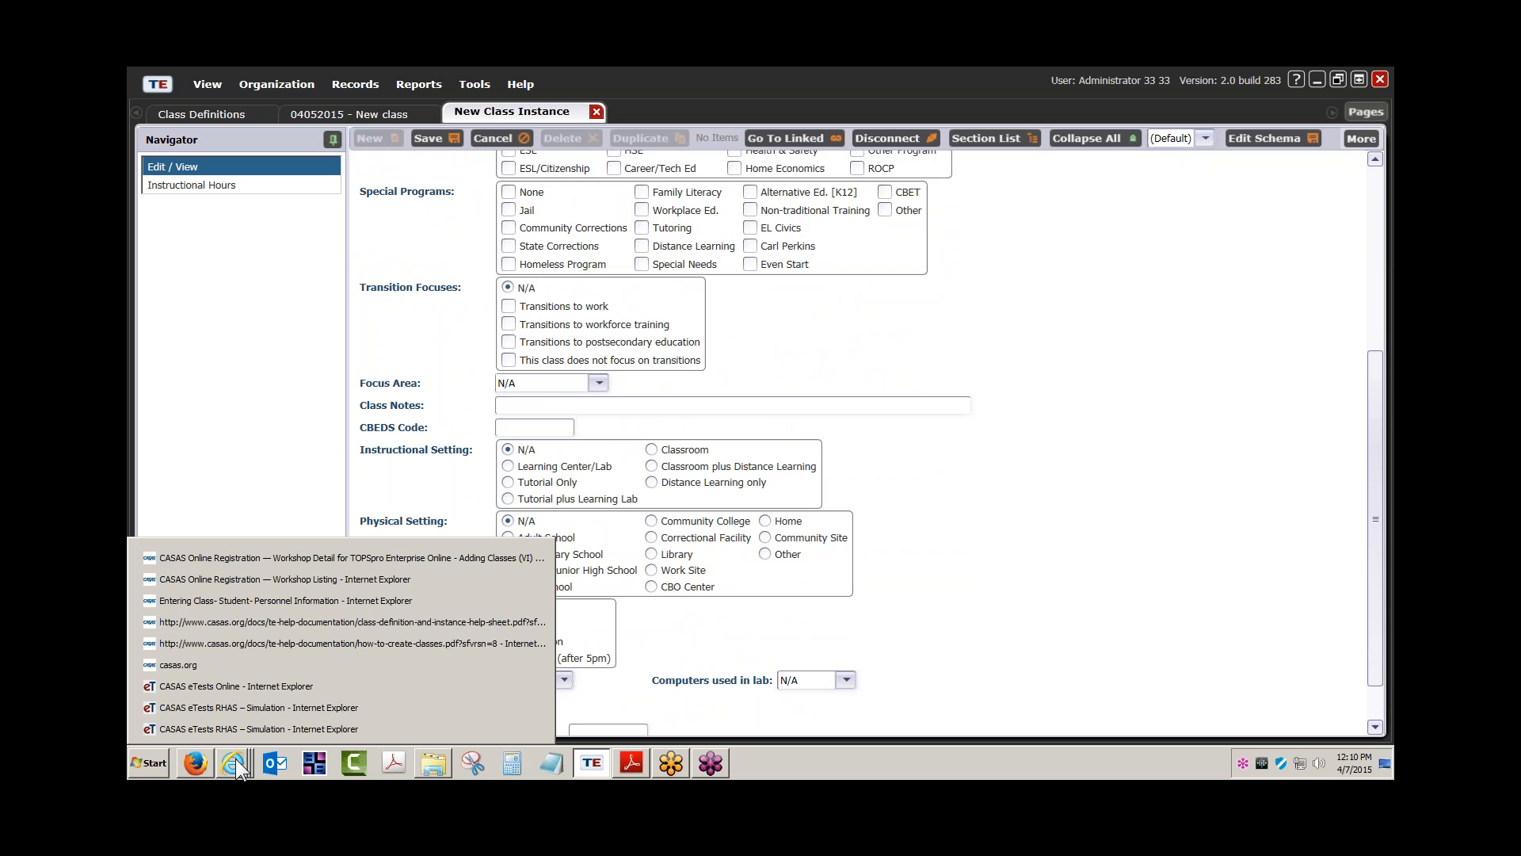
click(284, 648)
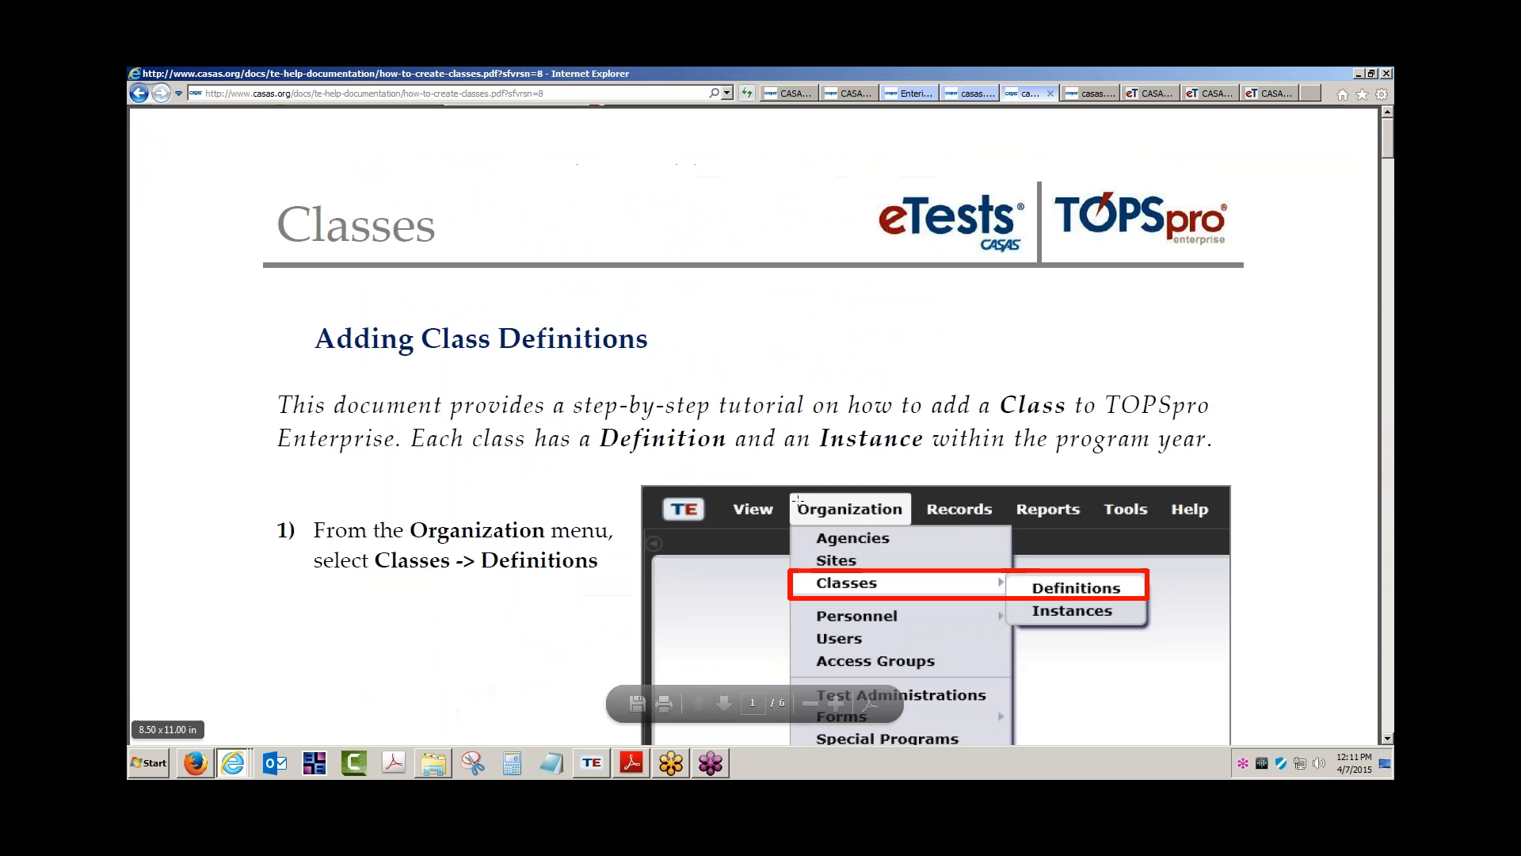
click(723, 701)
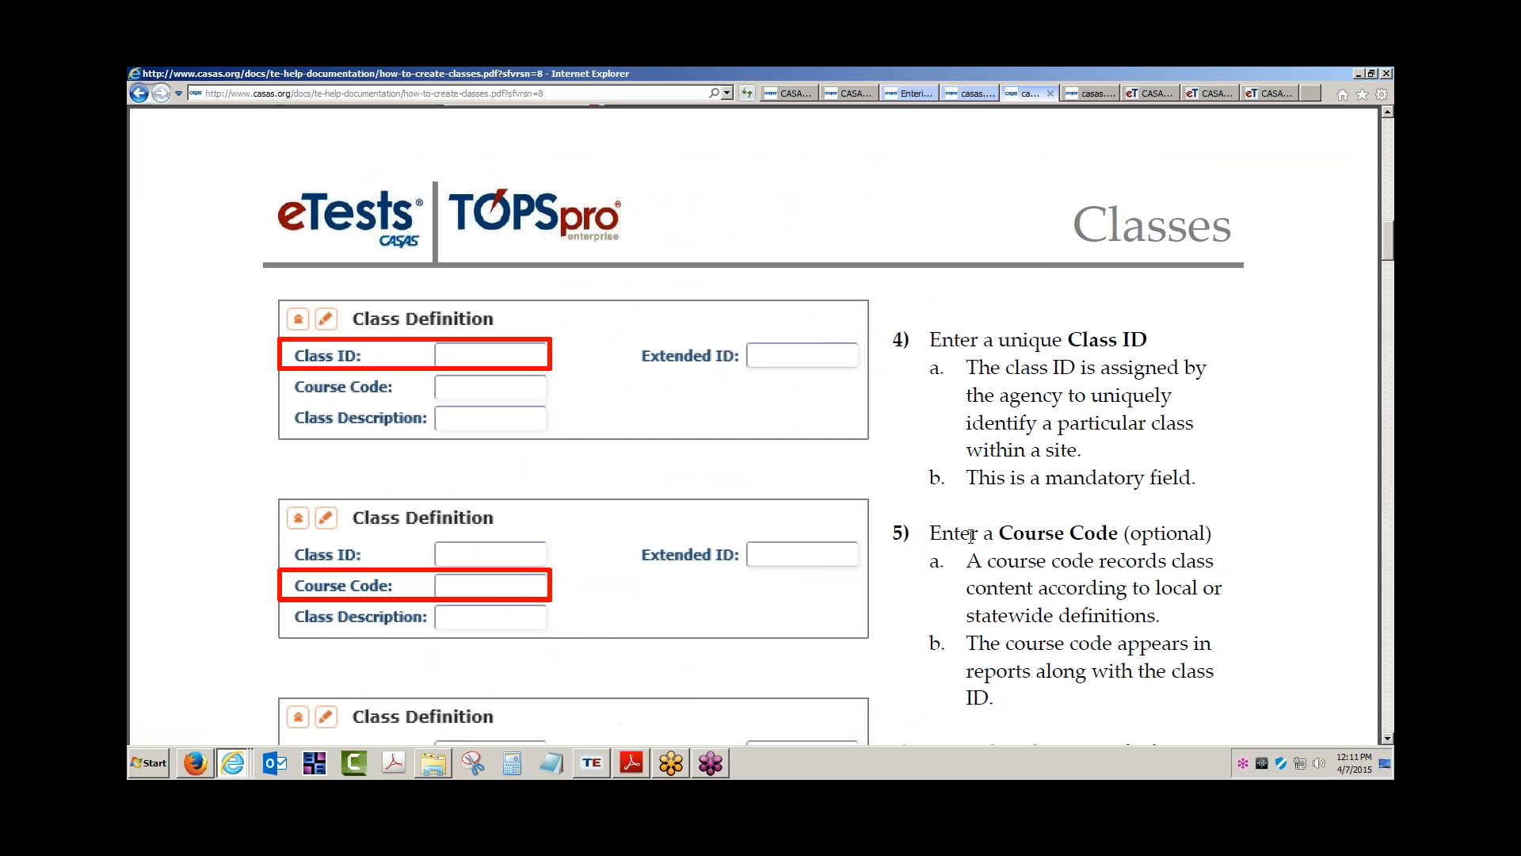
drag(1014, 539, 1118, 538)
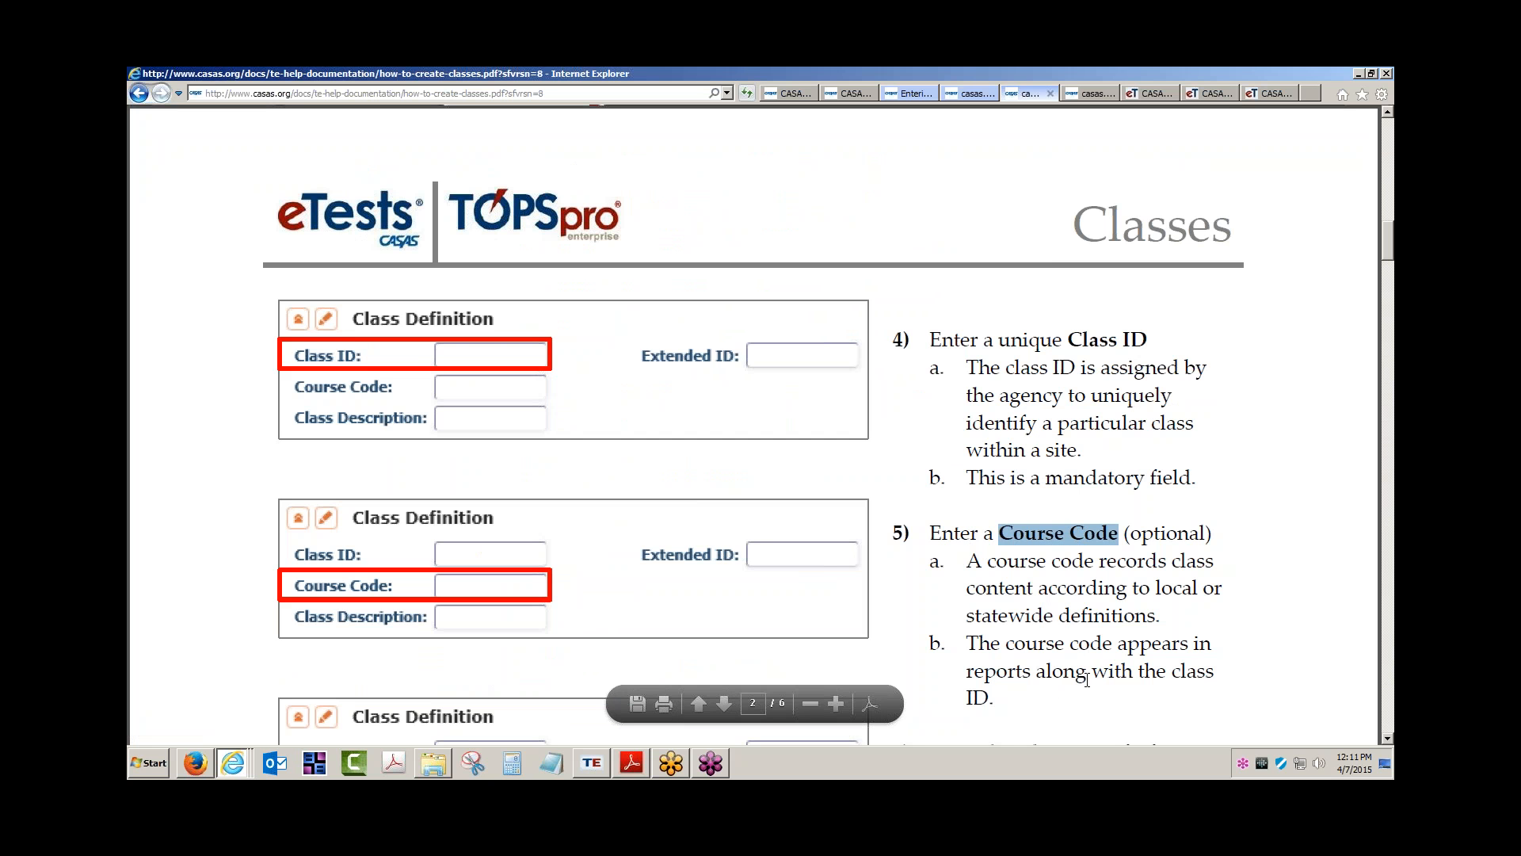
drag(1000, 675, 1045, 675)
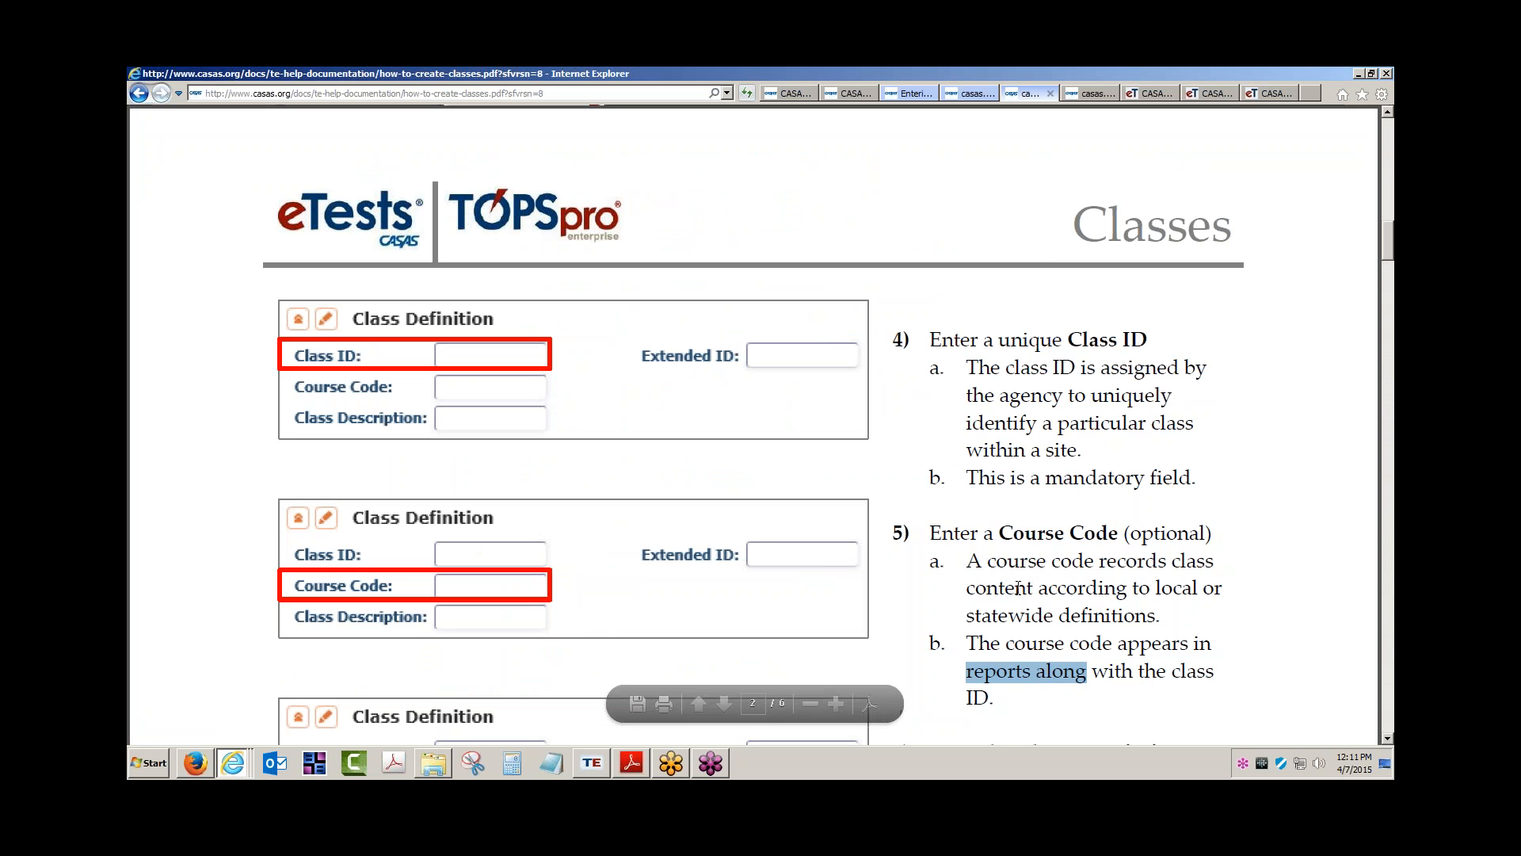
drag(968, 587, 1068, 609)
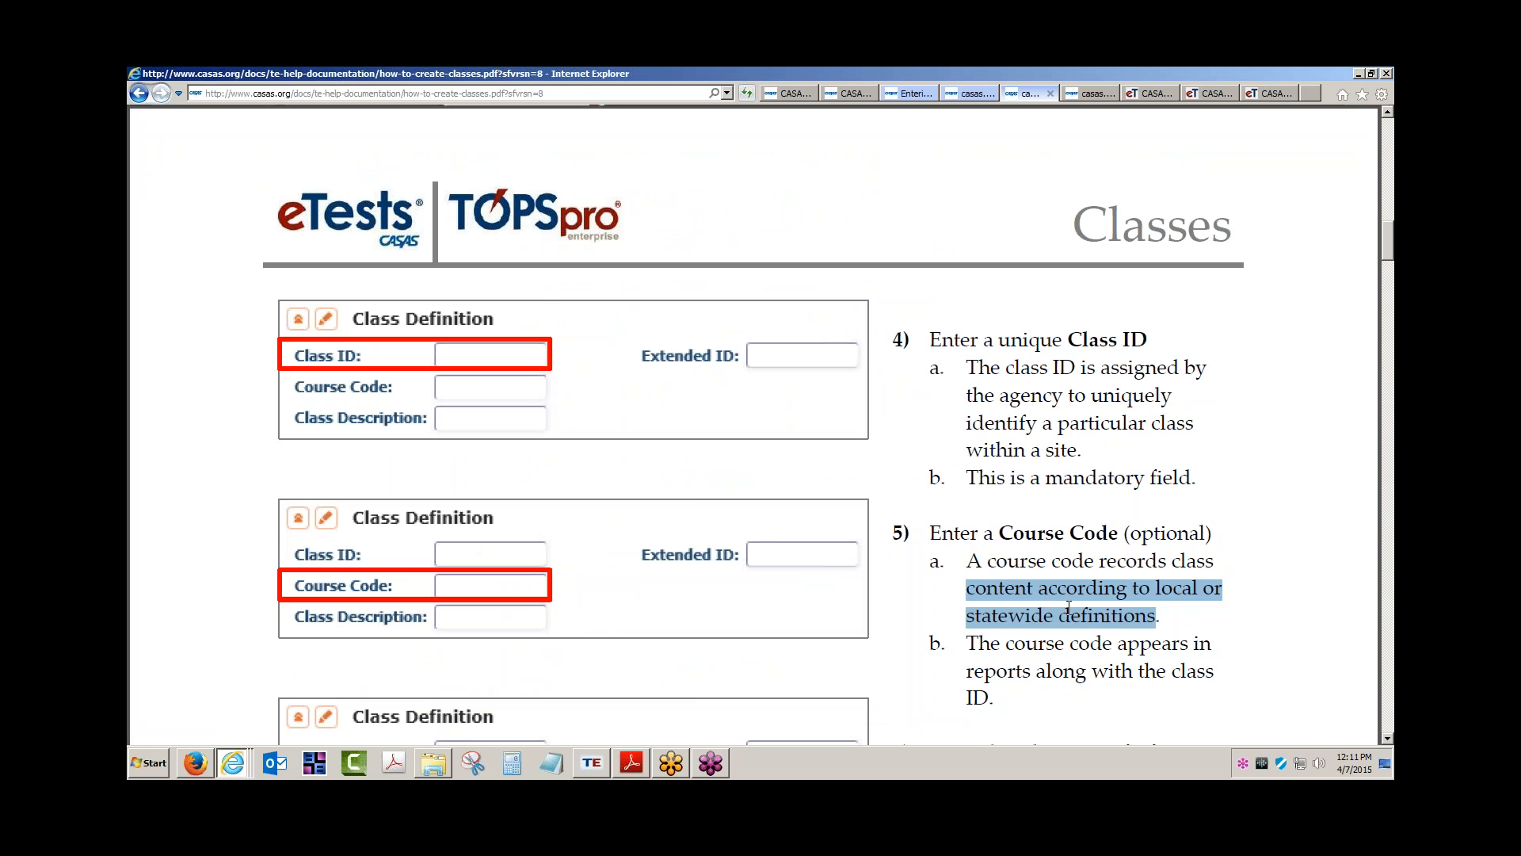
Scroll through page 2 and advance to the Adding Class Instances page
scroll(1067, 609, down, 6)
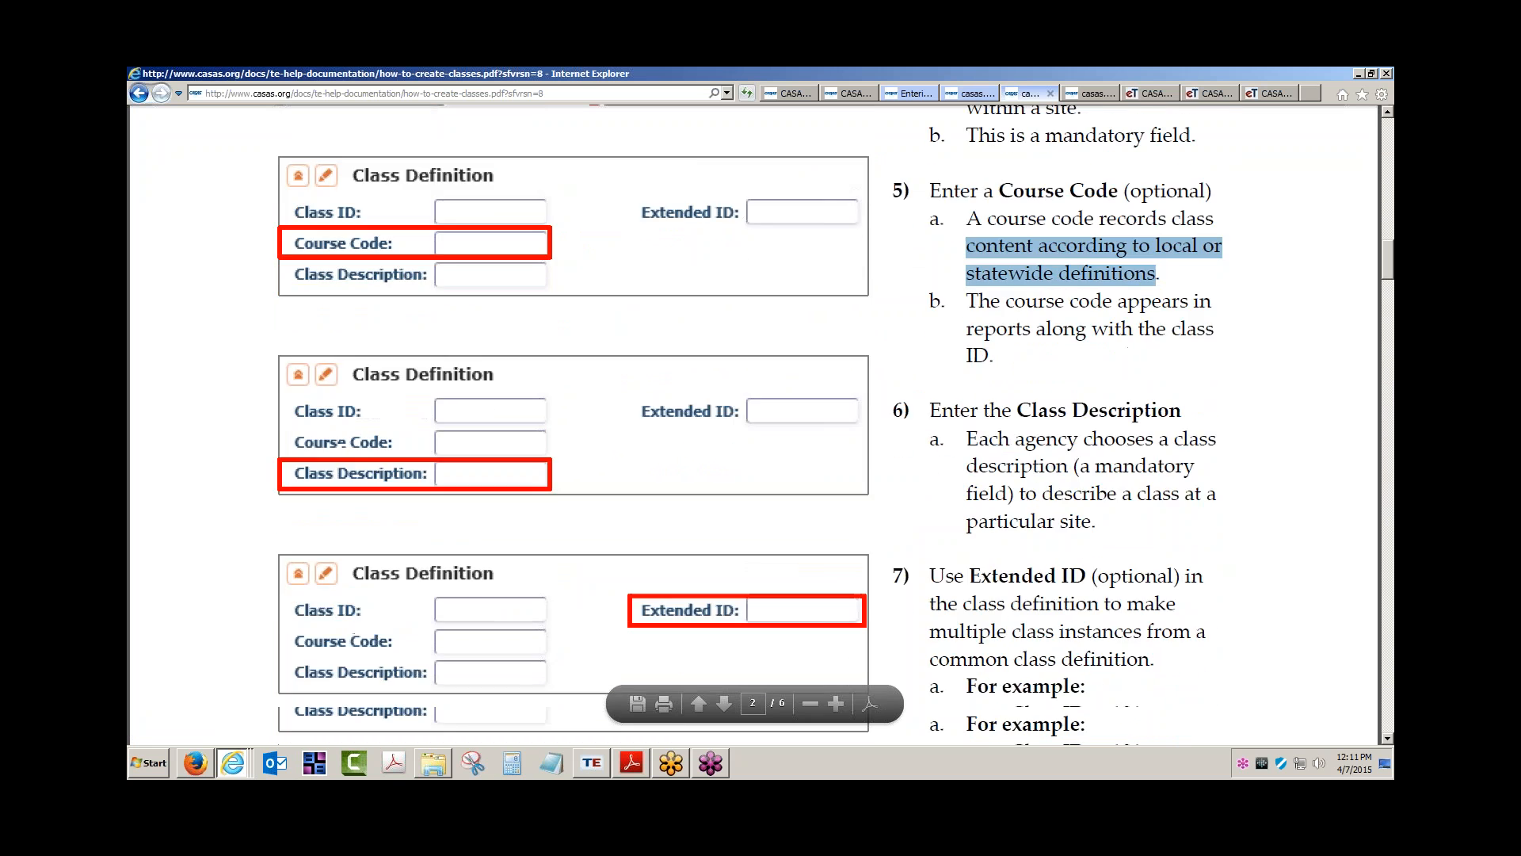
scroll(751, 428, down, 3)
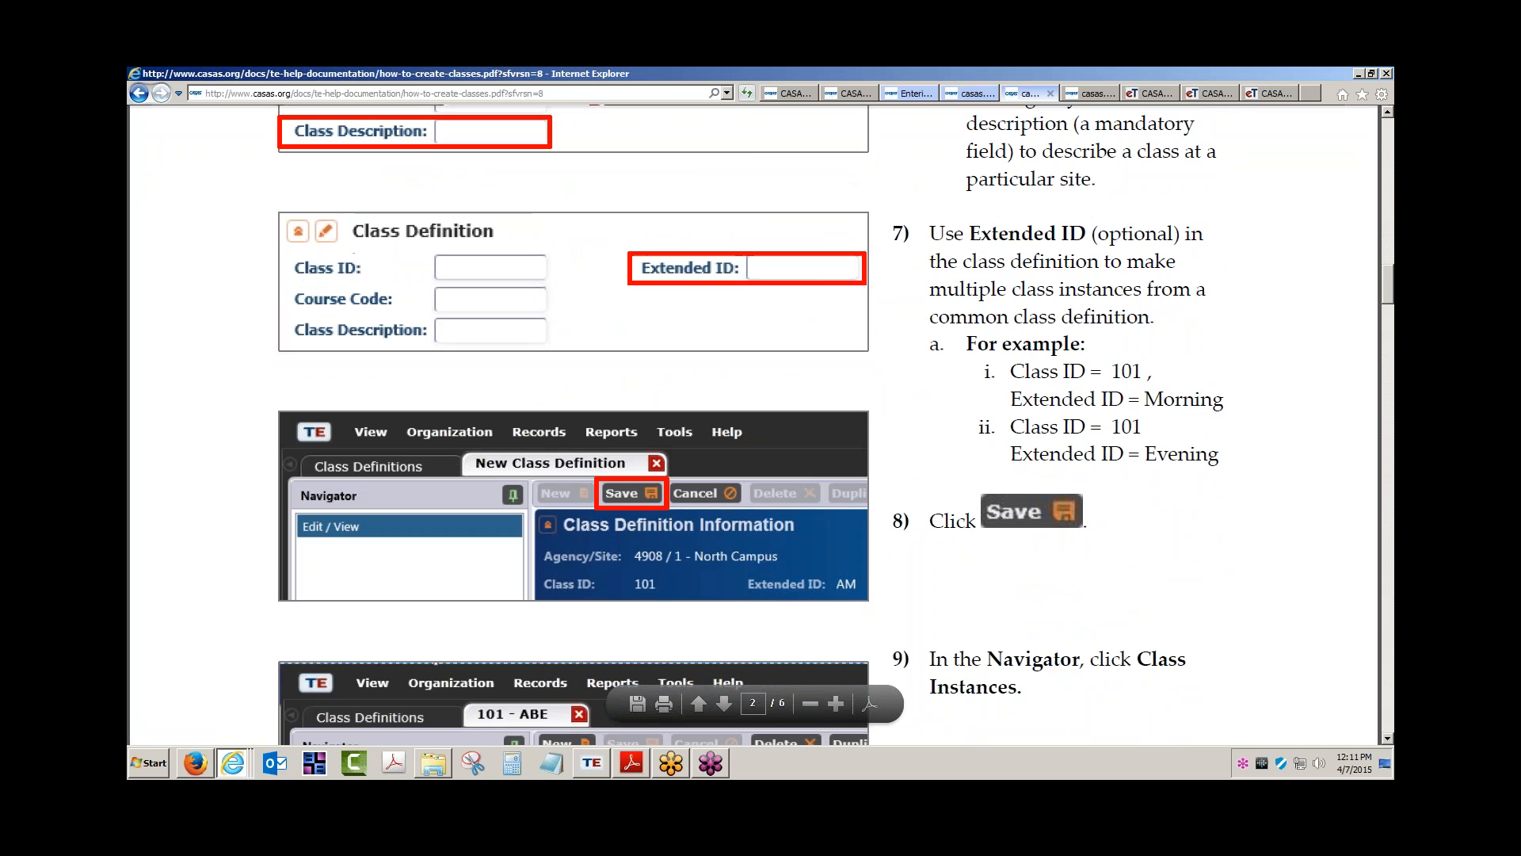
scroll(751, 428, down, 2)
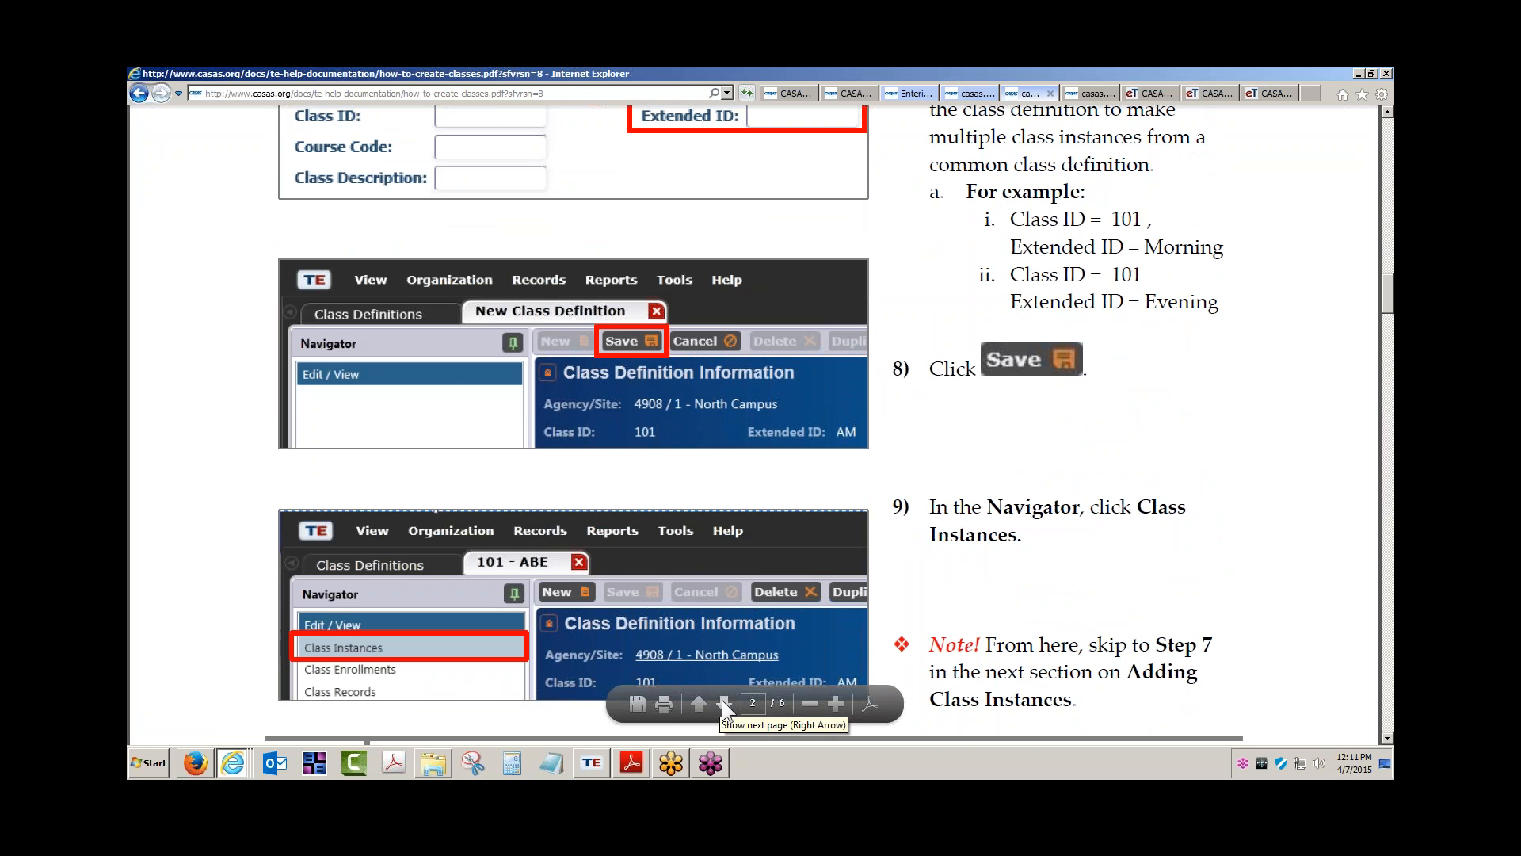
click(721, 700)
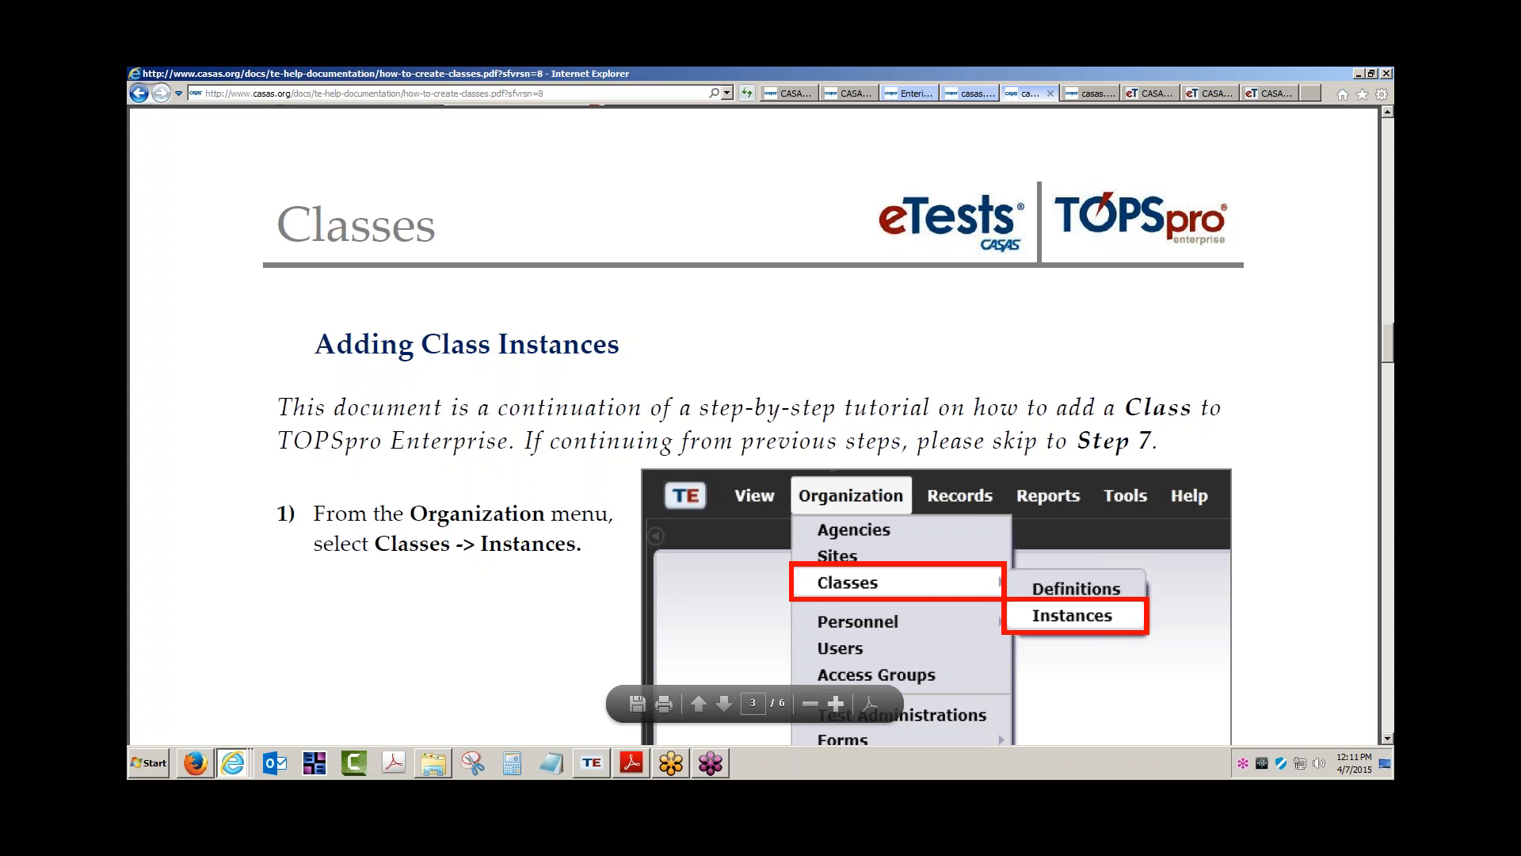
Zoom the PDF out, move to the next page, and highlight the 'further define the class offering' text in step 11
click(816, 697)
click(816, 695)
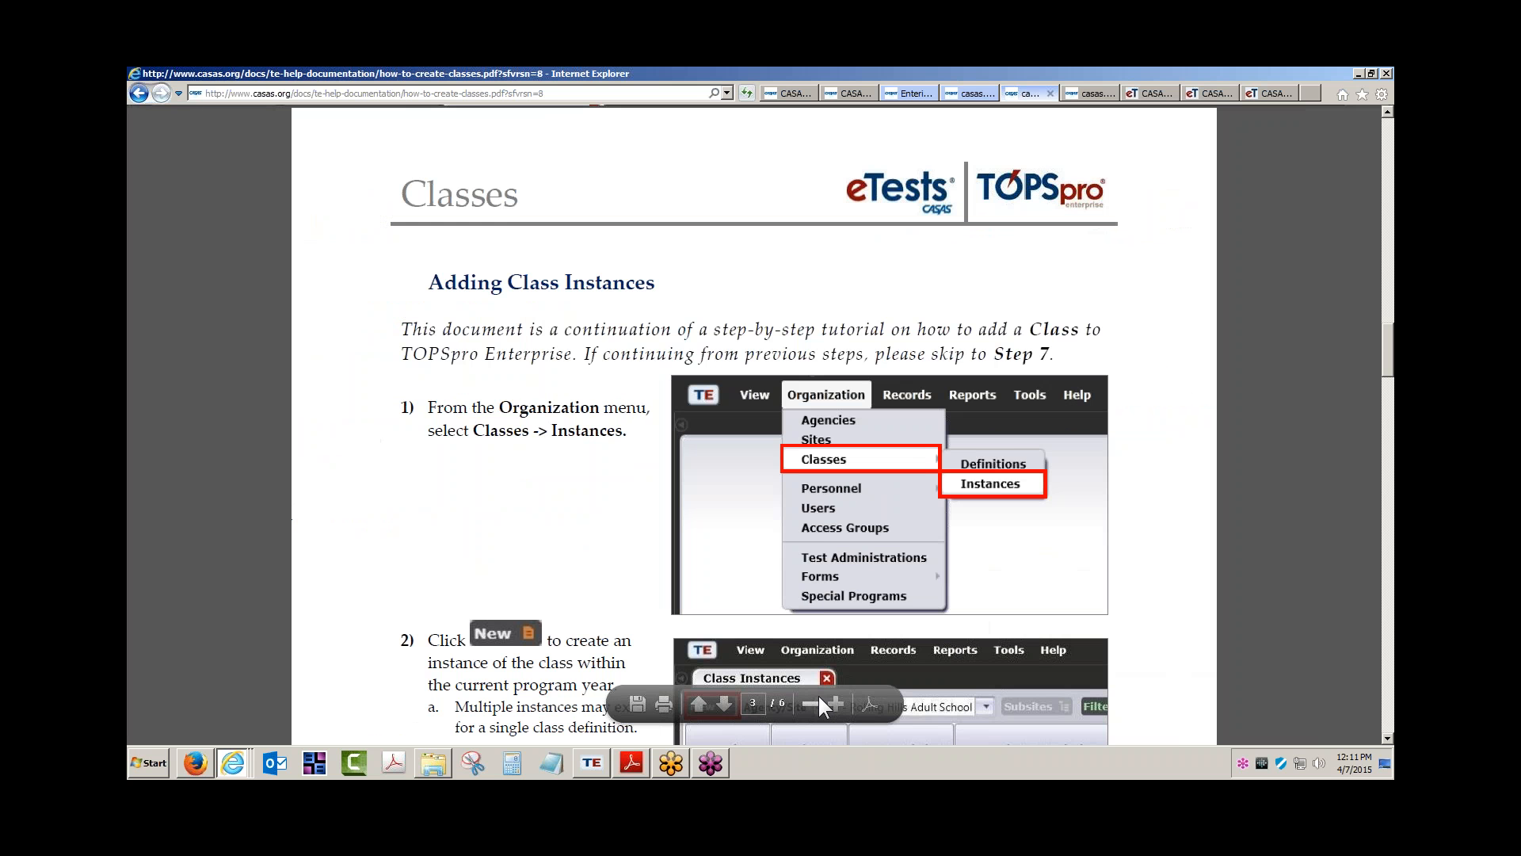
click(722, 702)
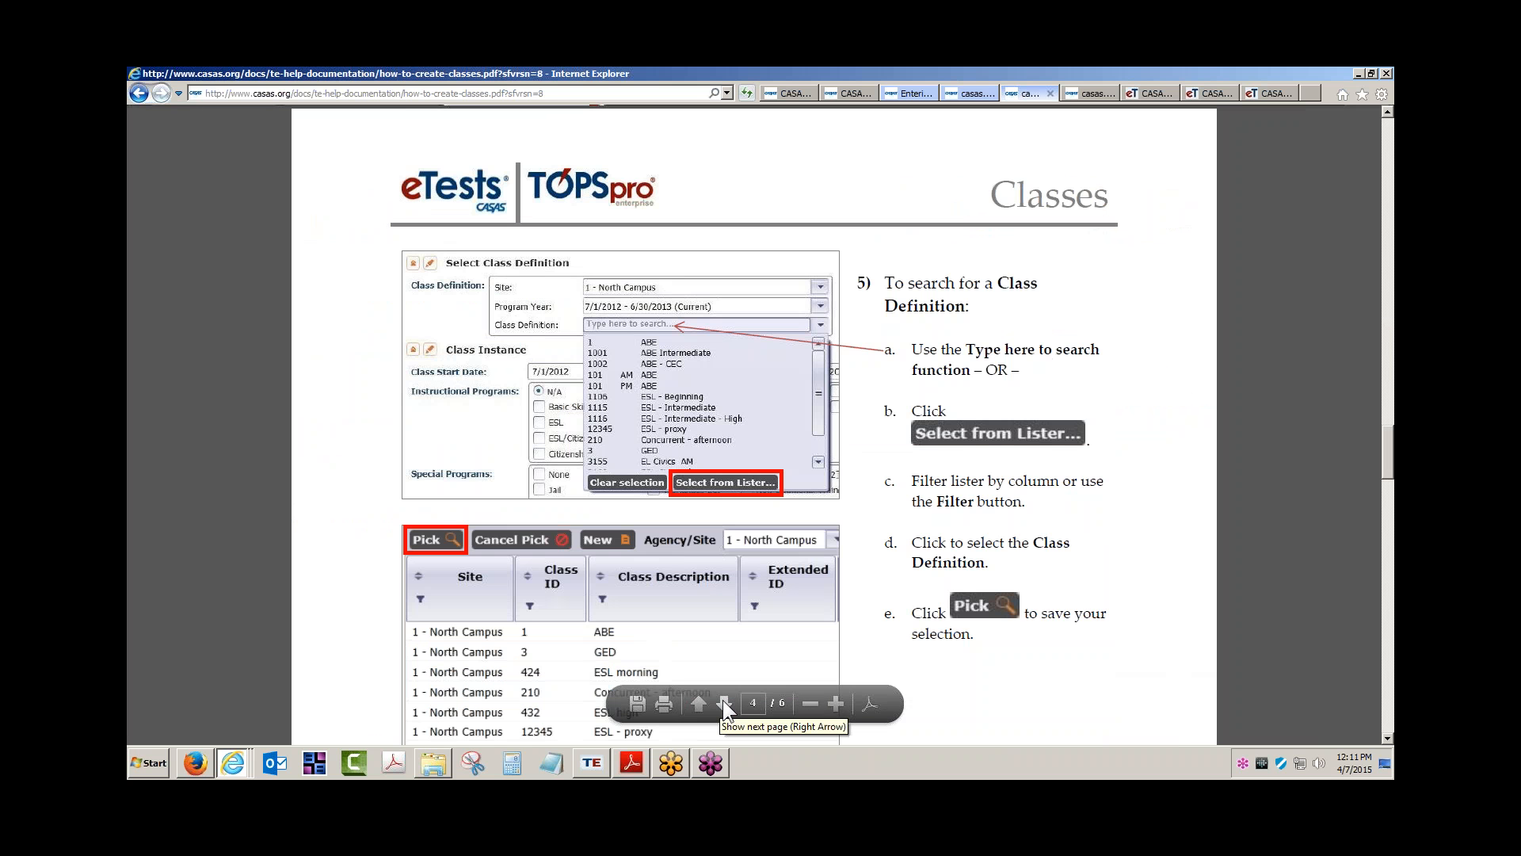
scroll(849, 526, down, 2)
scroll(850, 526, down, 6)
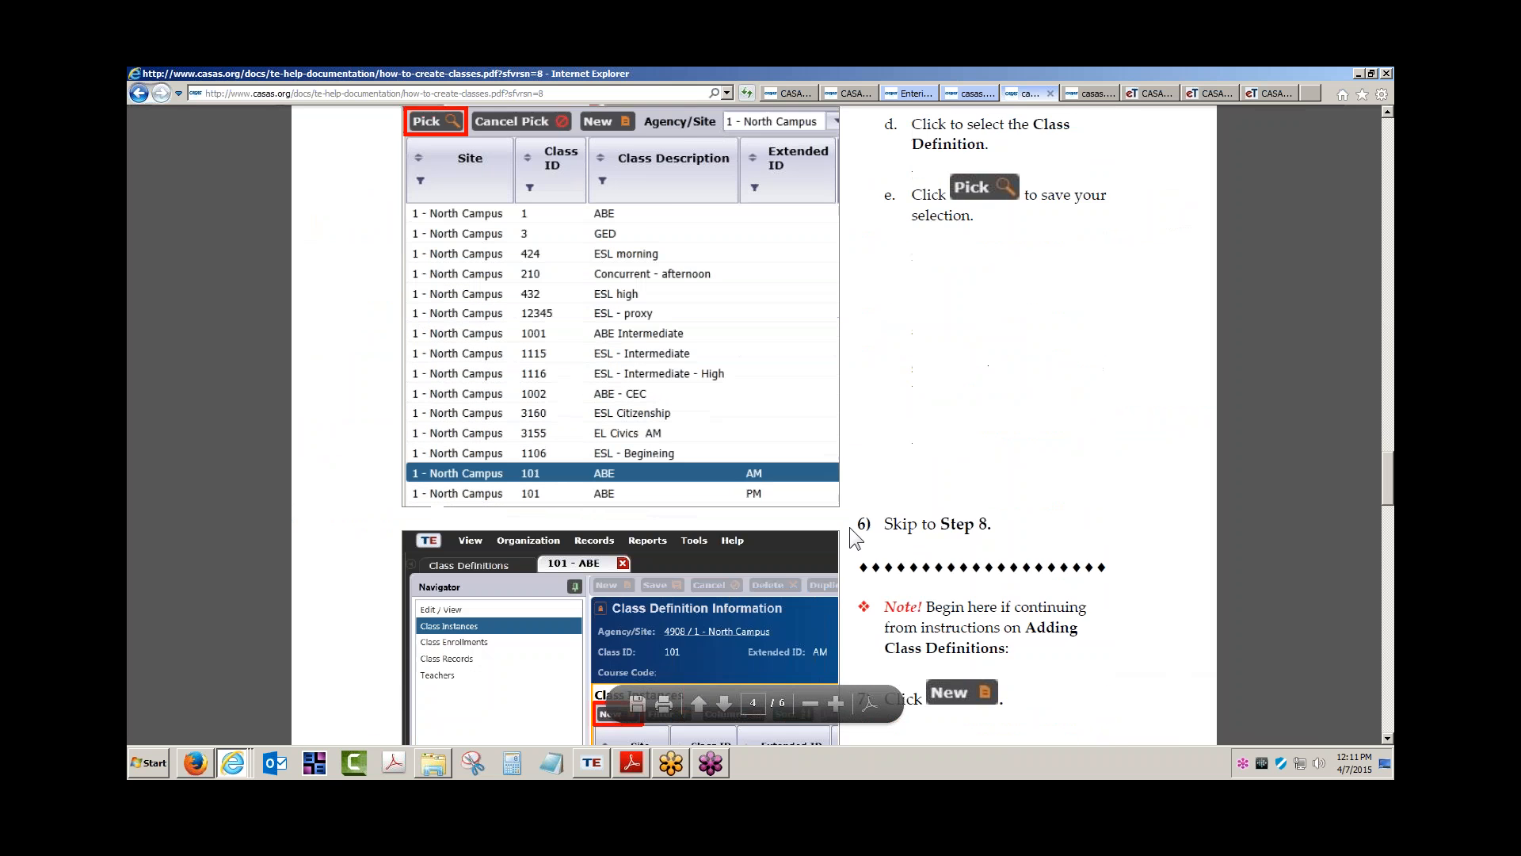
scroll(849, 526, down, 8)
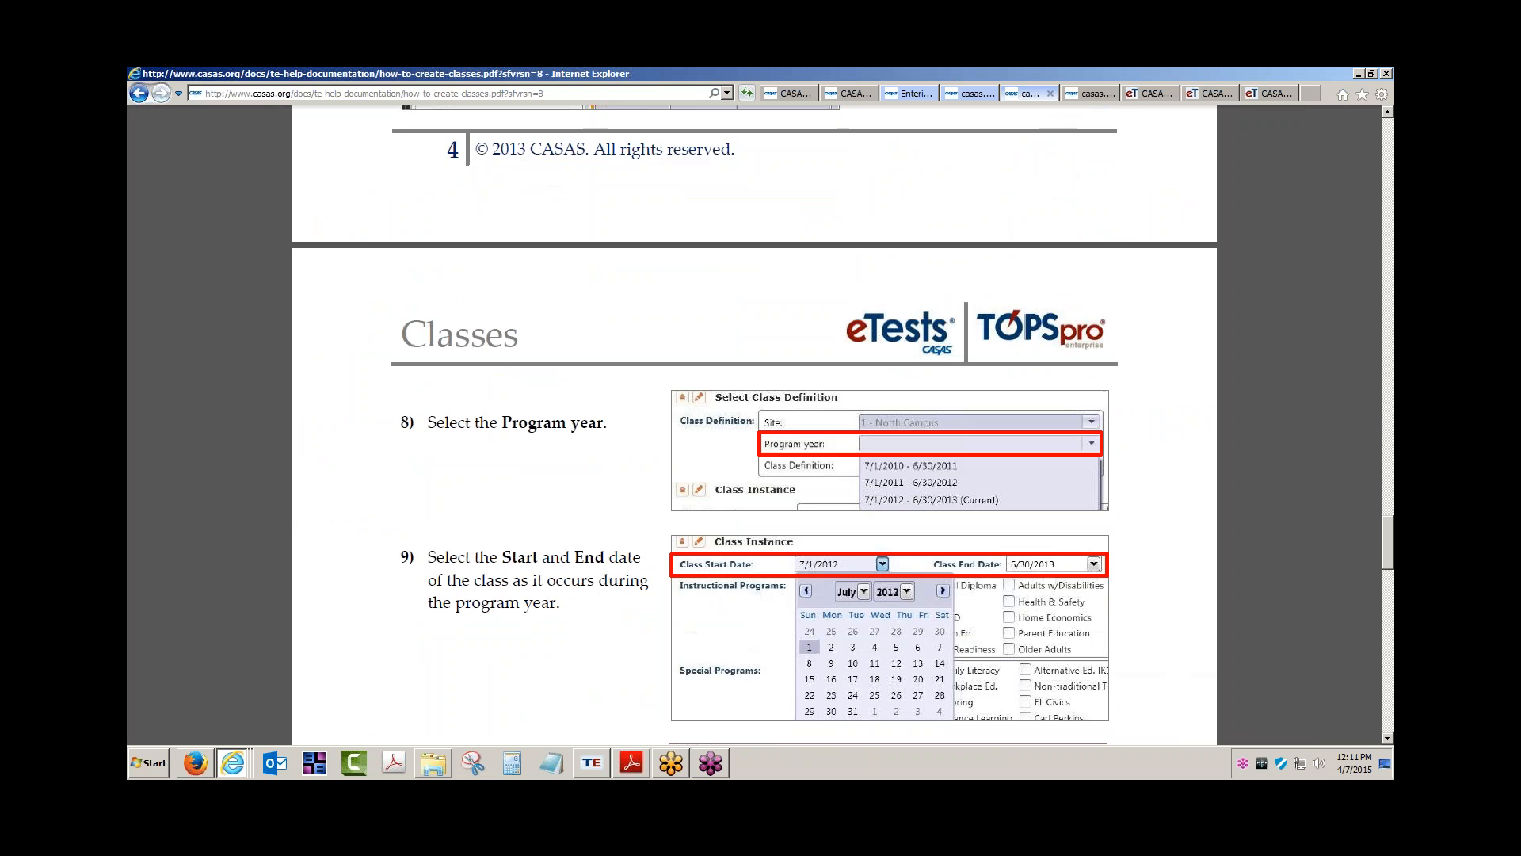
scroll(726, 388, down, 2)
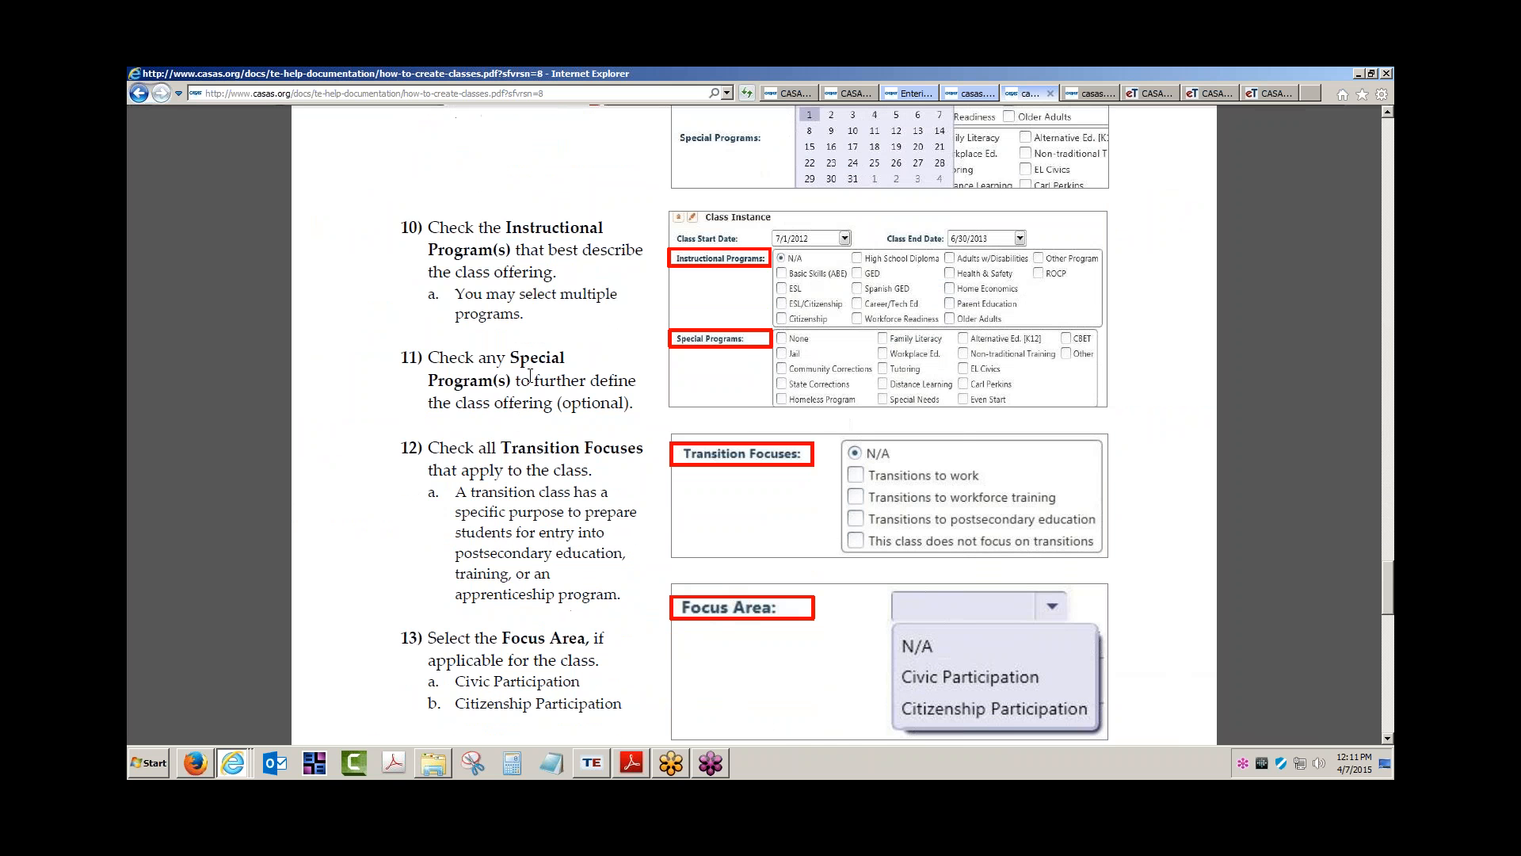
drag(530, 381, 560, 399)
Highlight the transition-class and CBEDS code explanations, then return to the unsaved class instance form
scroll(535, 404, down, 1)
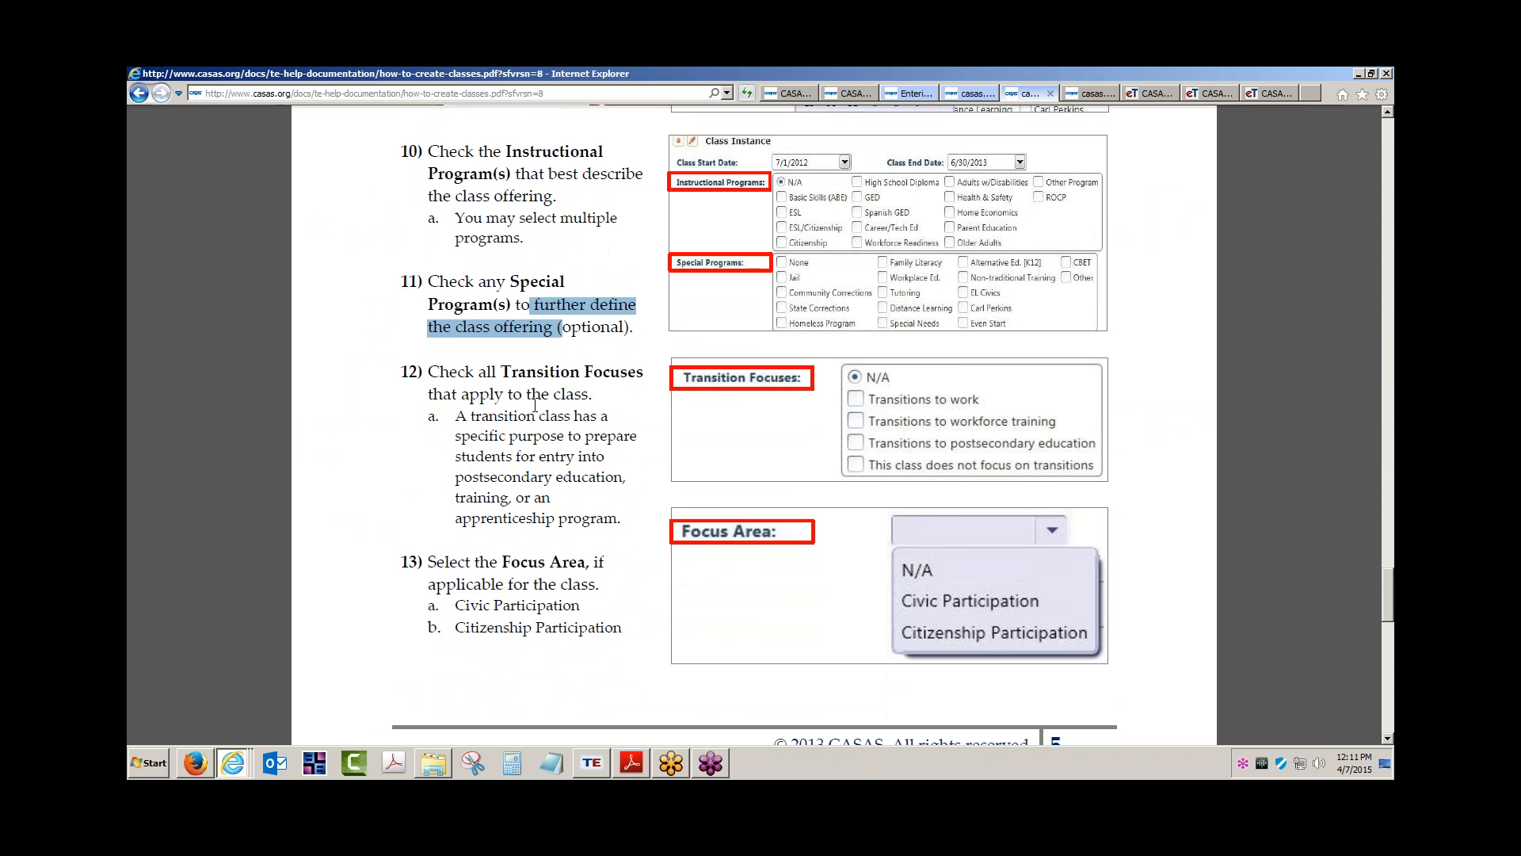
drag(457, 416, 598, 516)
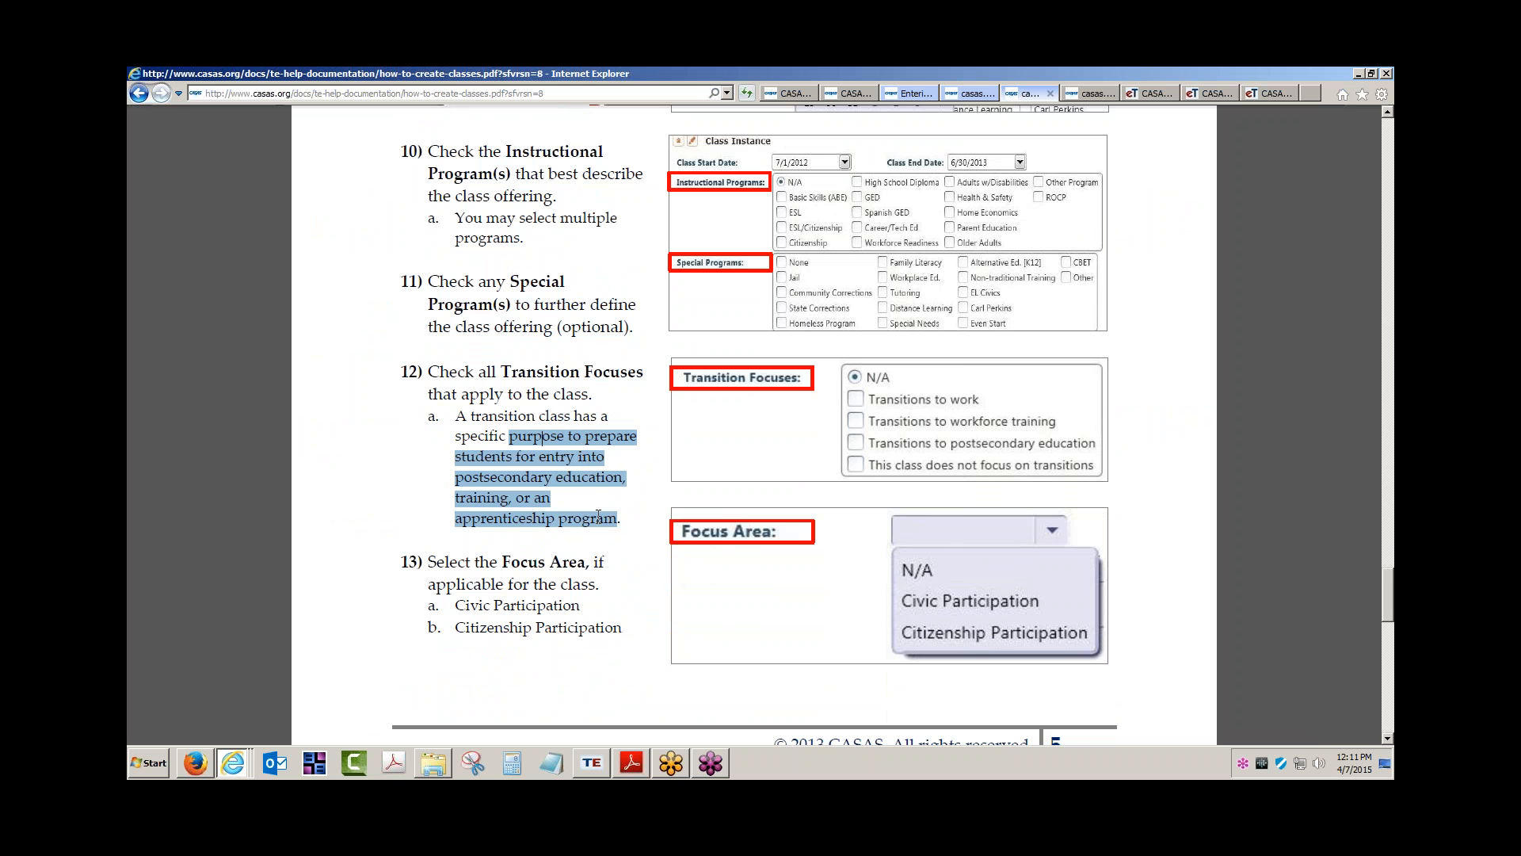
scroll(598, 394, down, 6)
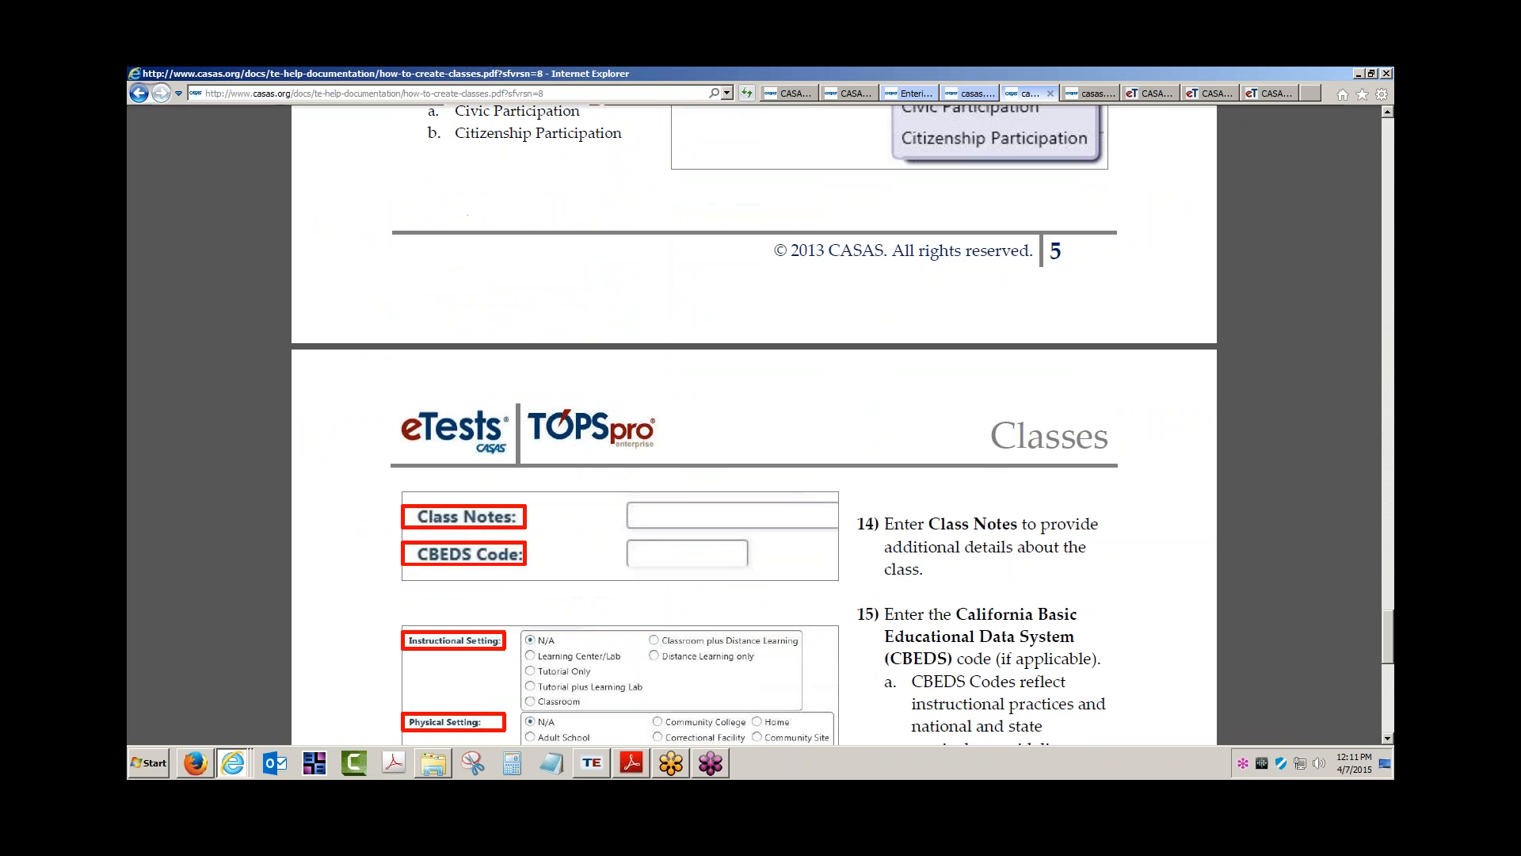
scroll(783, 453, down, 3)
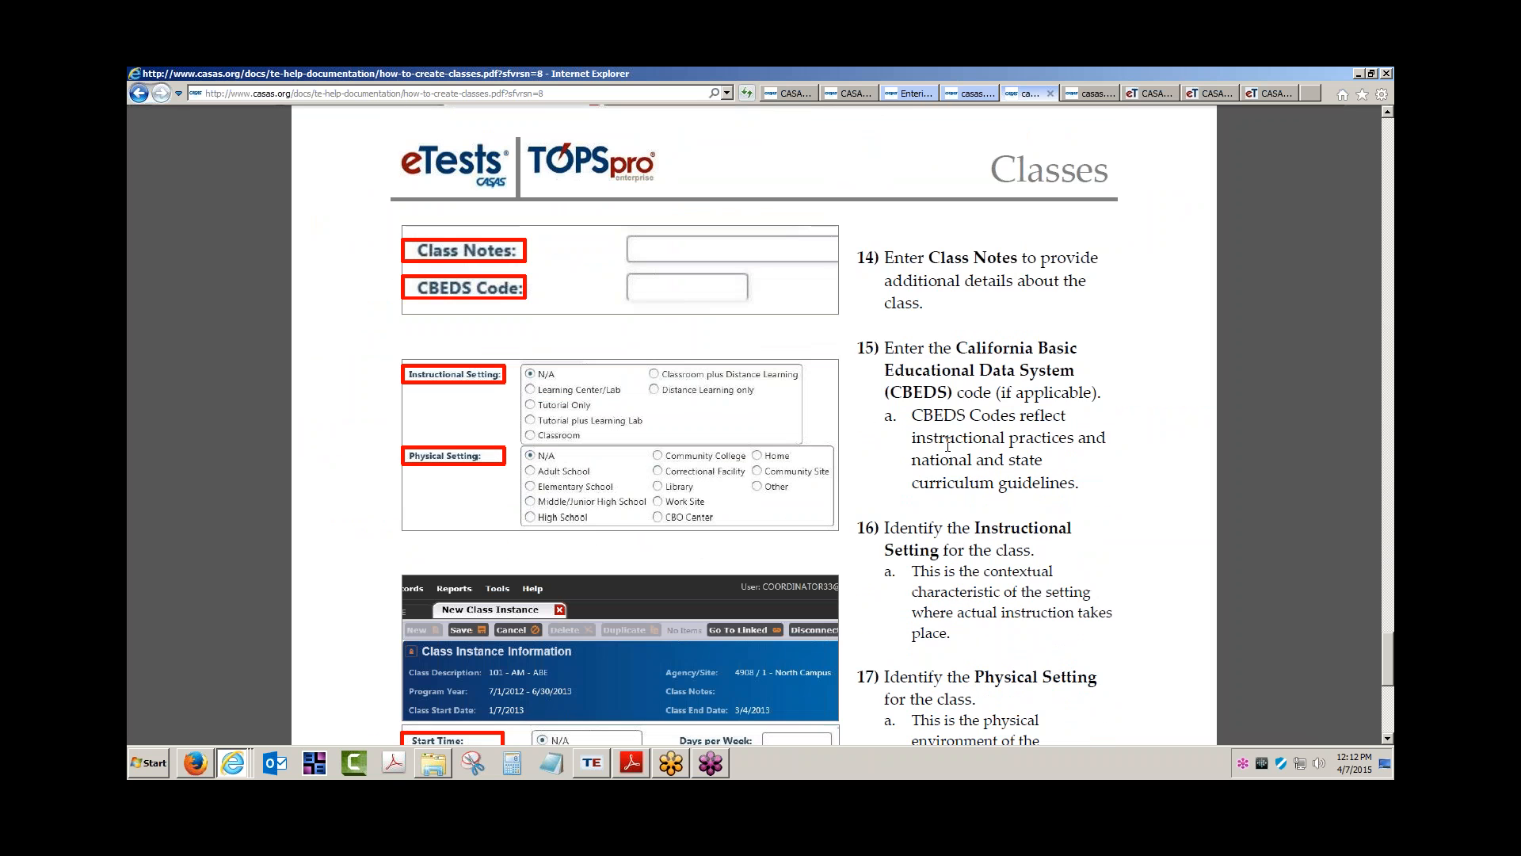
drag(910, 388, 1068, 416)
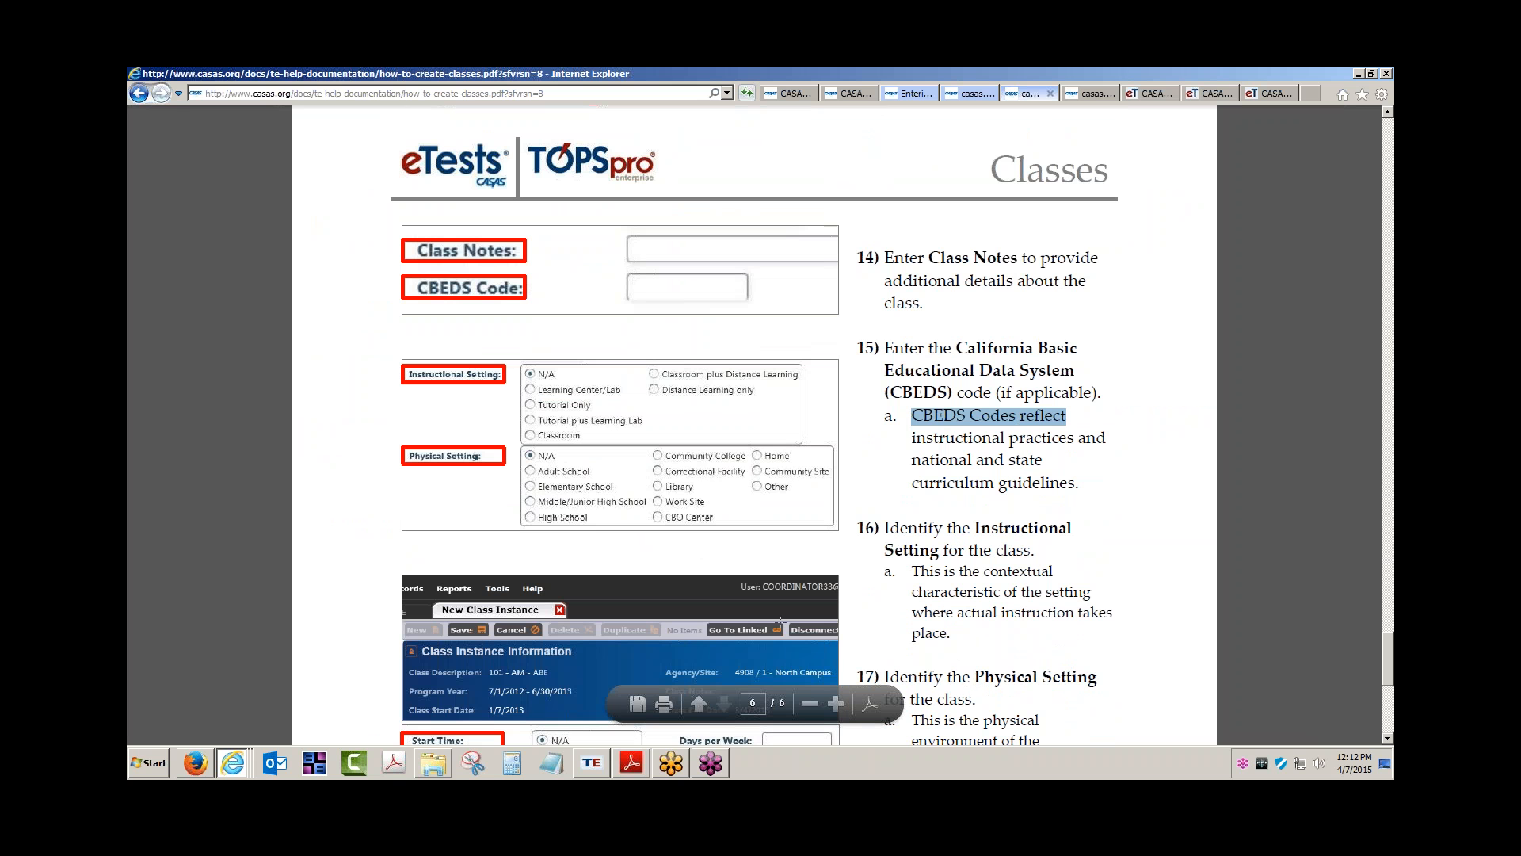
click(589, 763)
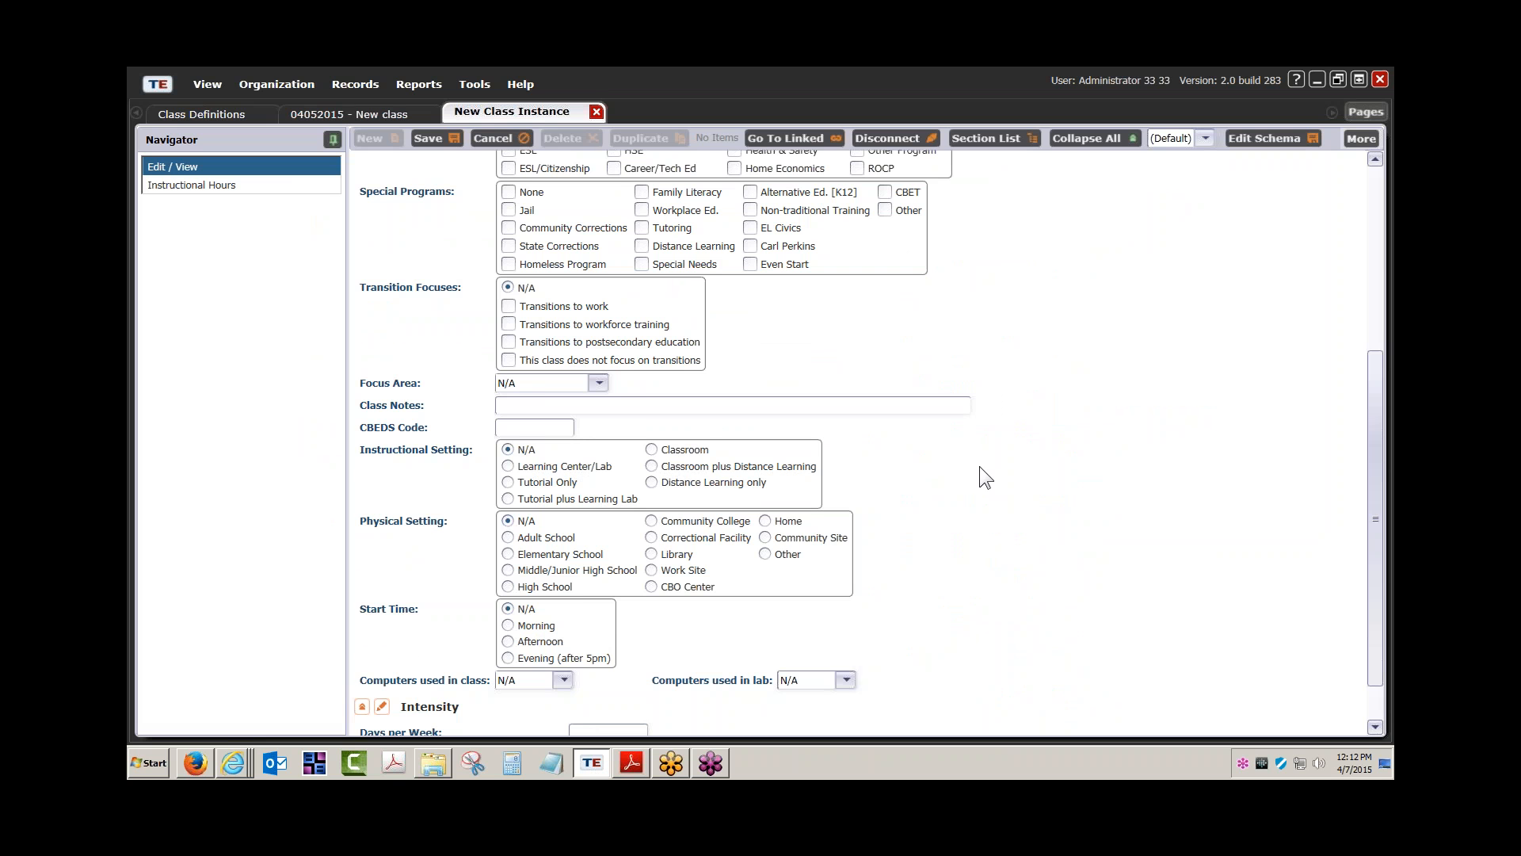
Save the 04052015 class instance running 1/19/2015 to 5/22/2015 under Basic Skills (ABE)
scroll(979, 466, up, 7)
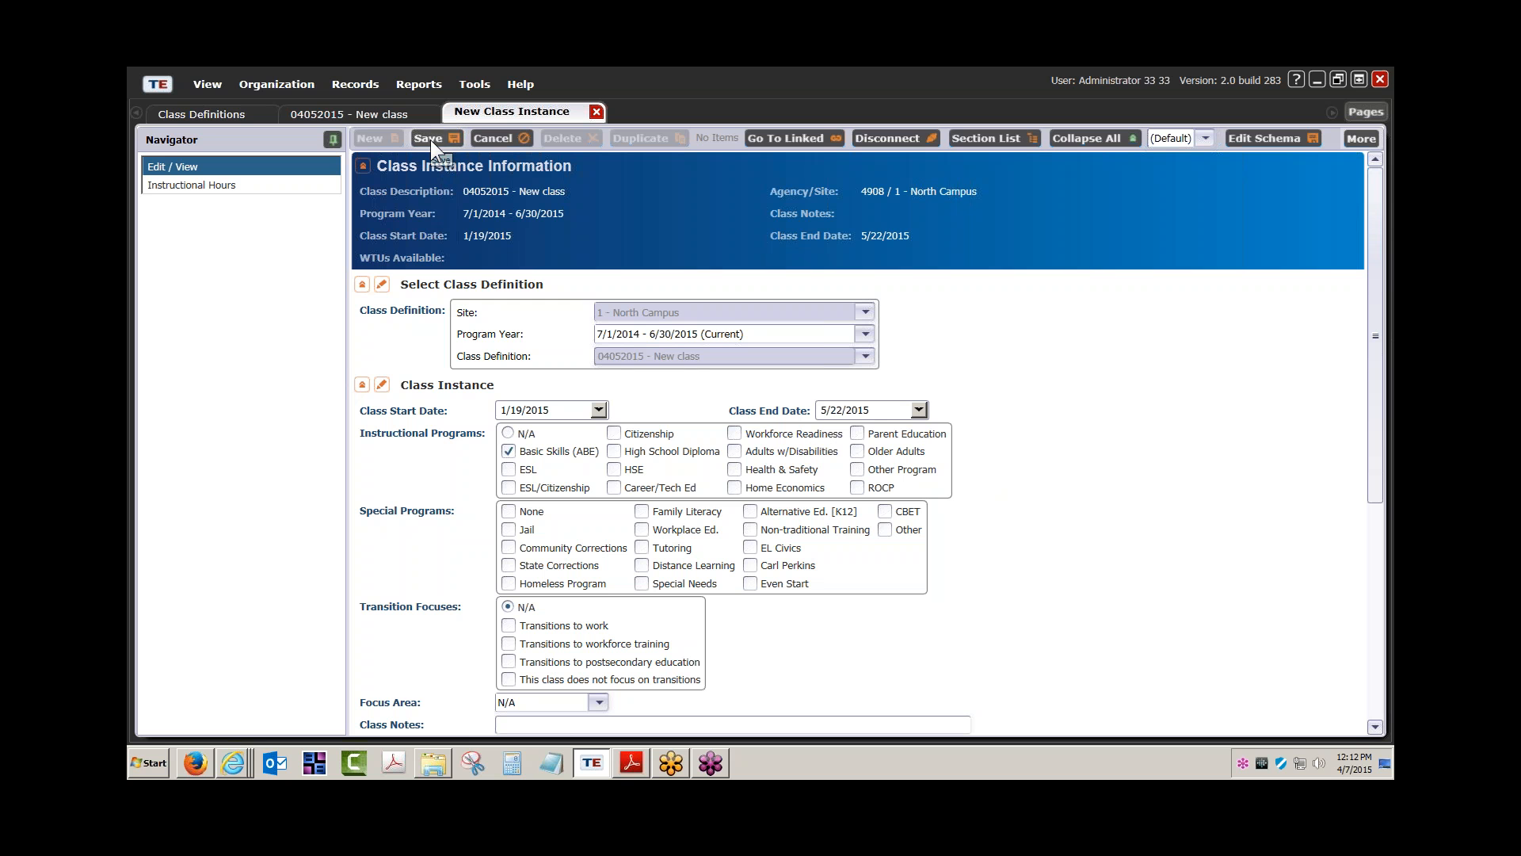
click(430, 140)
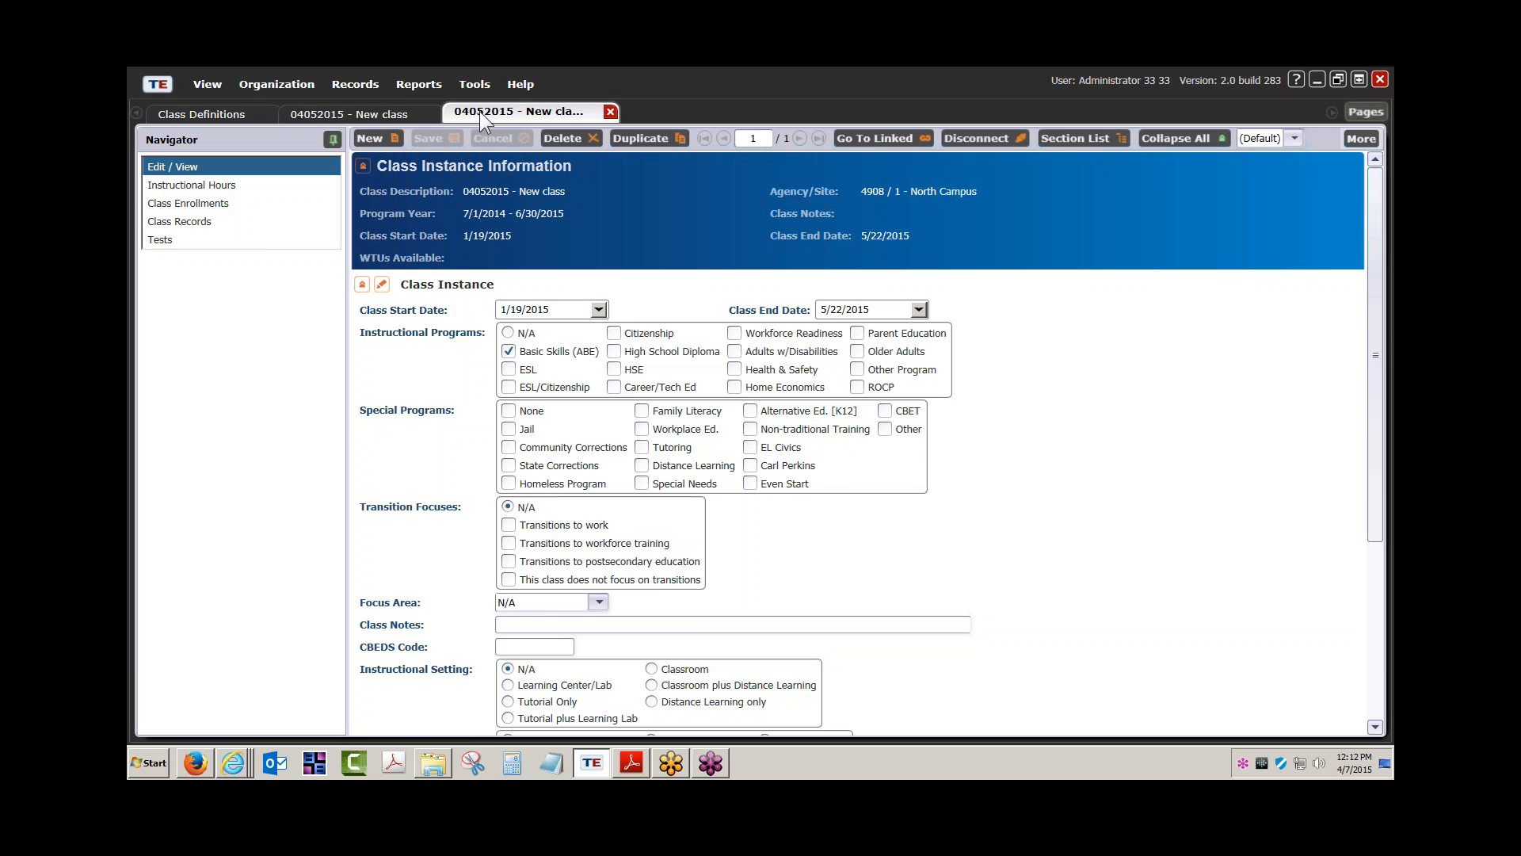
Close the saved instance, view the definition's Class Instances, then return to the Class Definitions list
click(610, 112)
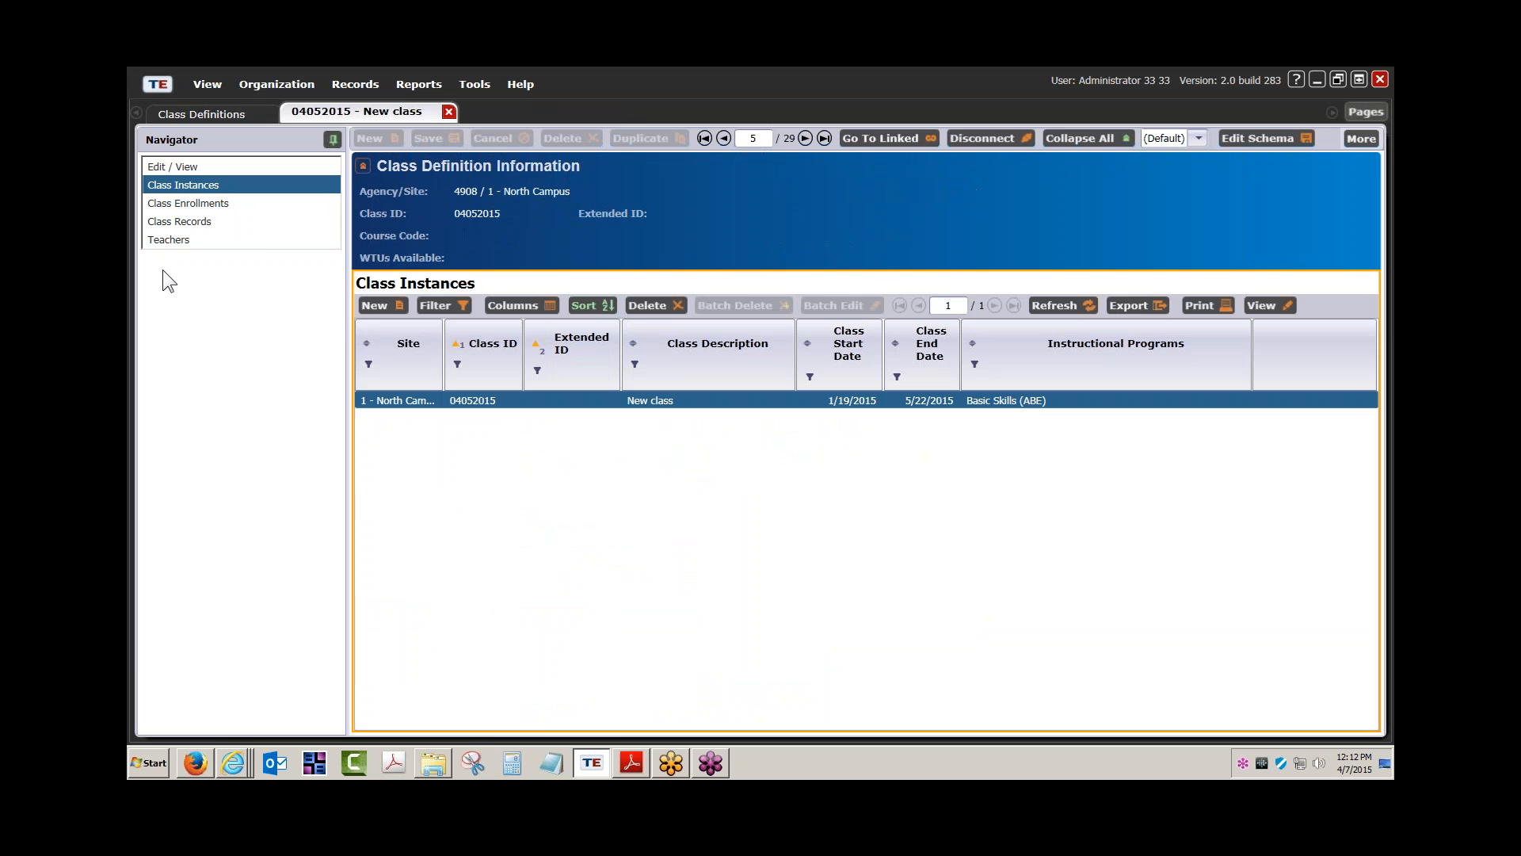
click(220, 165)
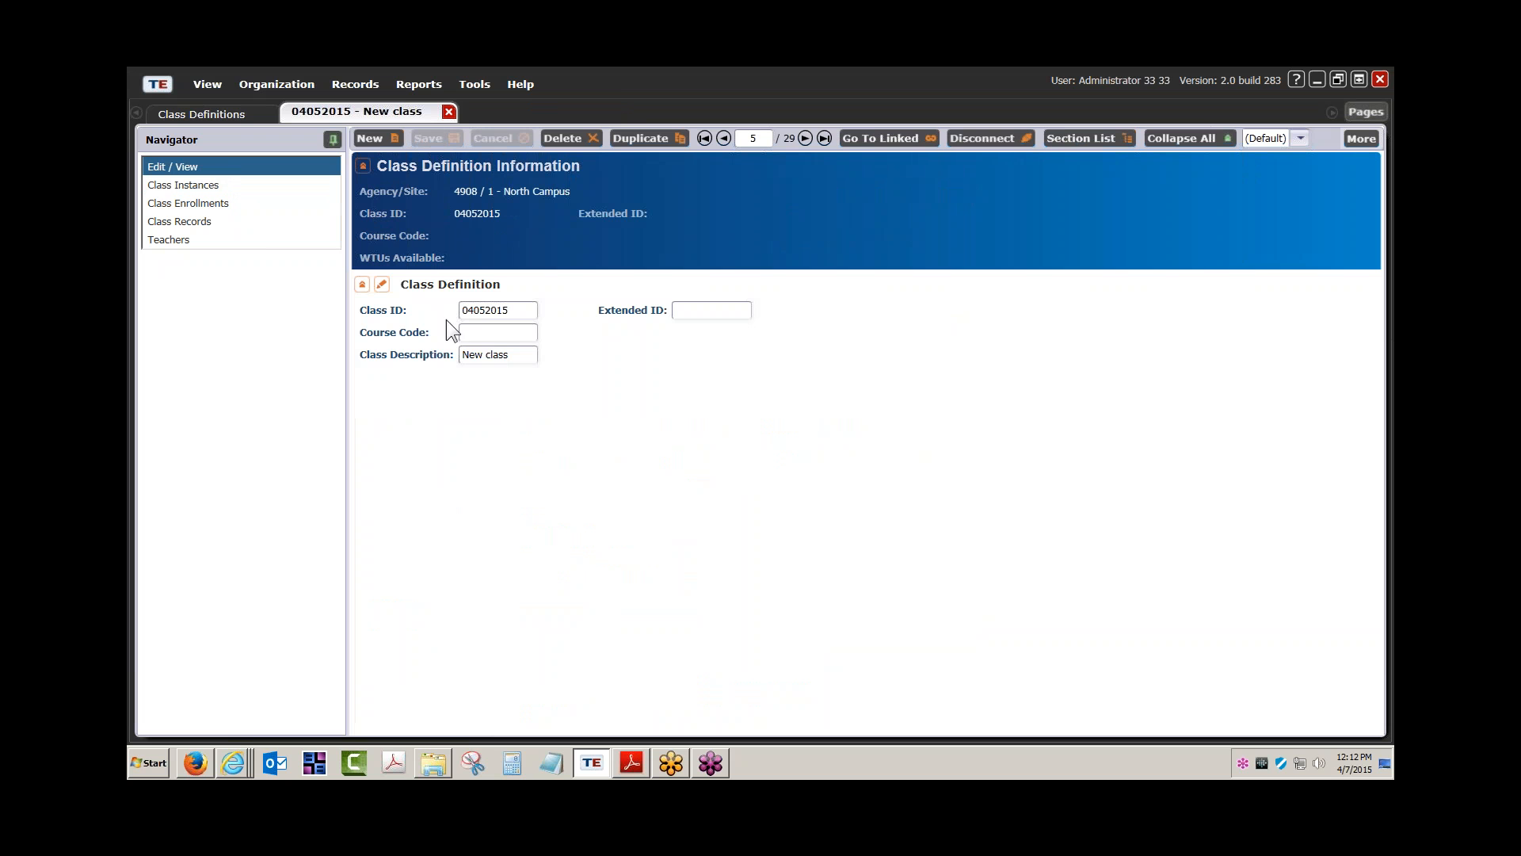
click(214, 187)
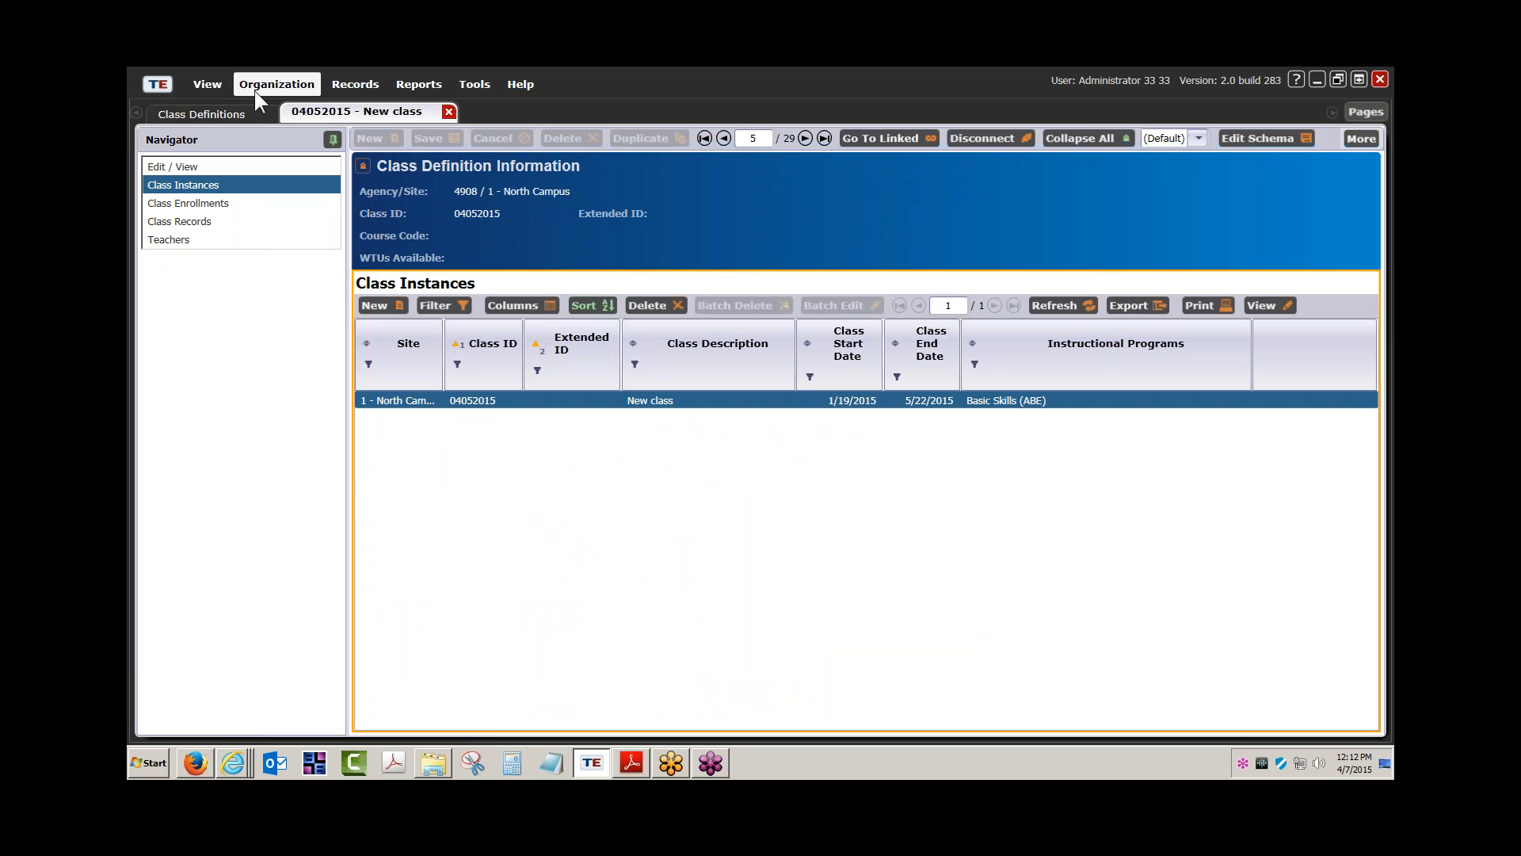
click(240, 113)
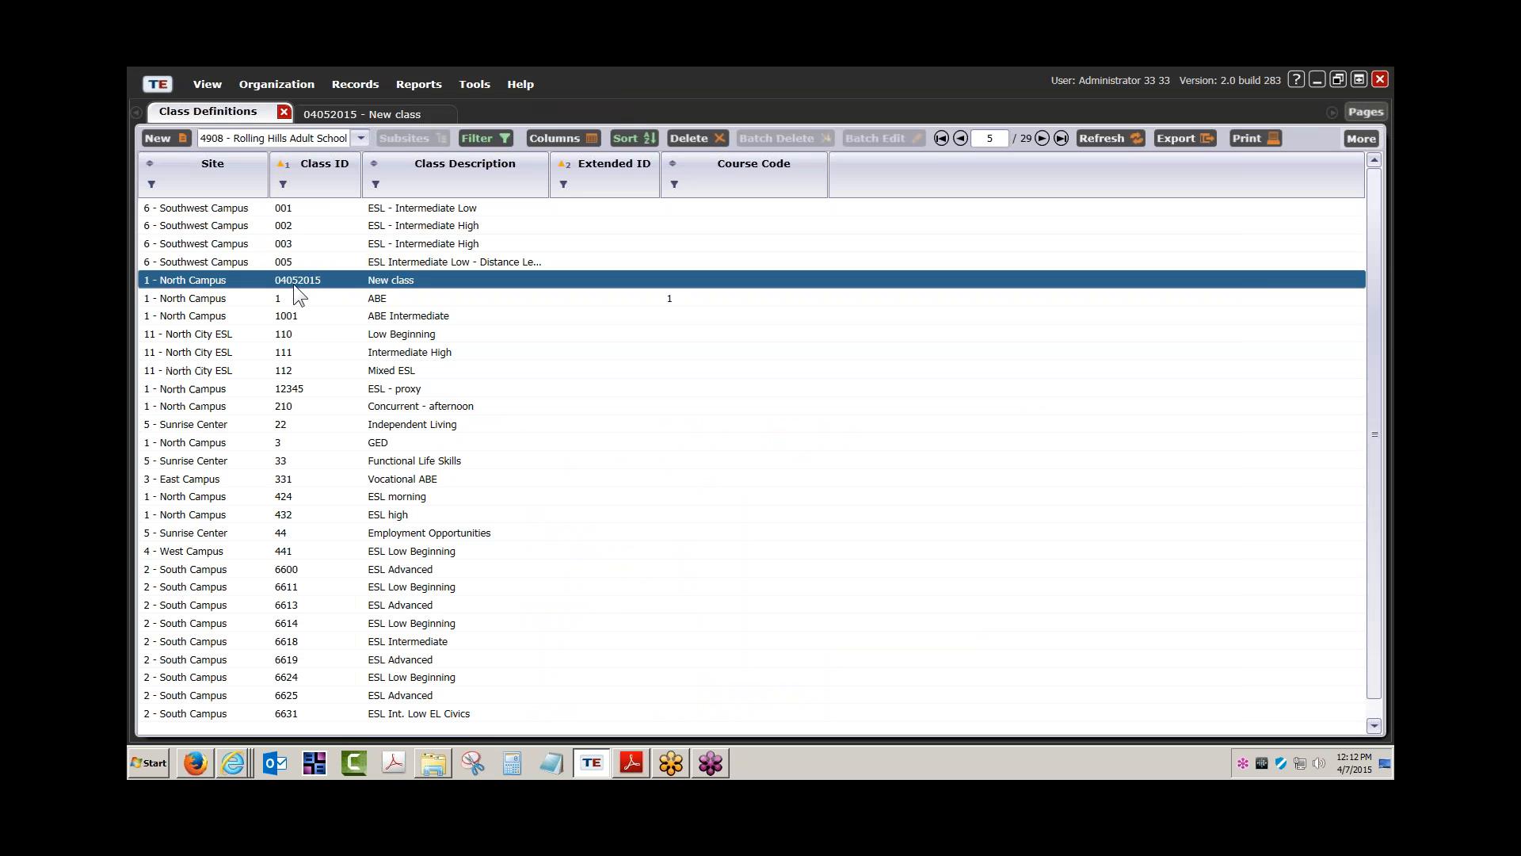
Refresh Class Definitions, filter Class Description by 'new class', and return to the 04052015 tab
click(1121, 136)
click(376, 184)
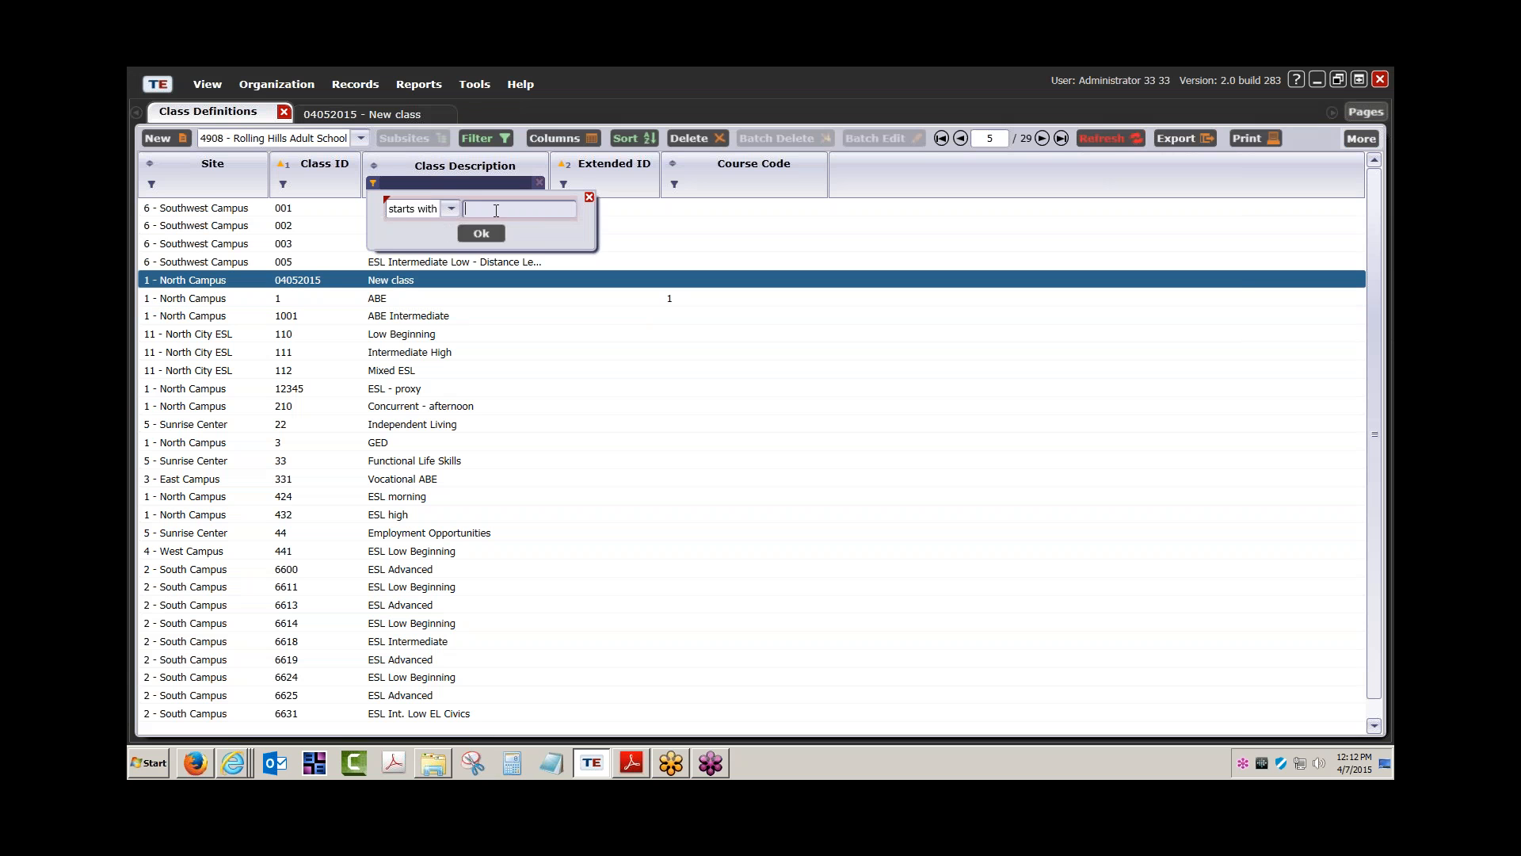
text(new class)
key(Return)
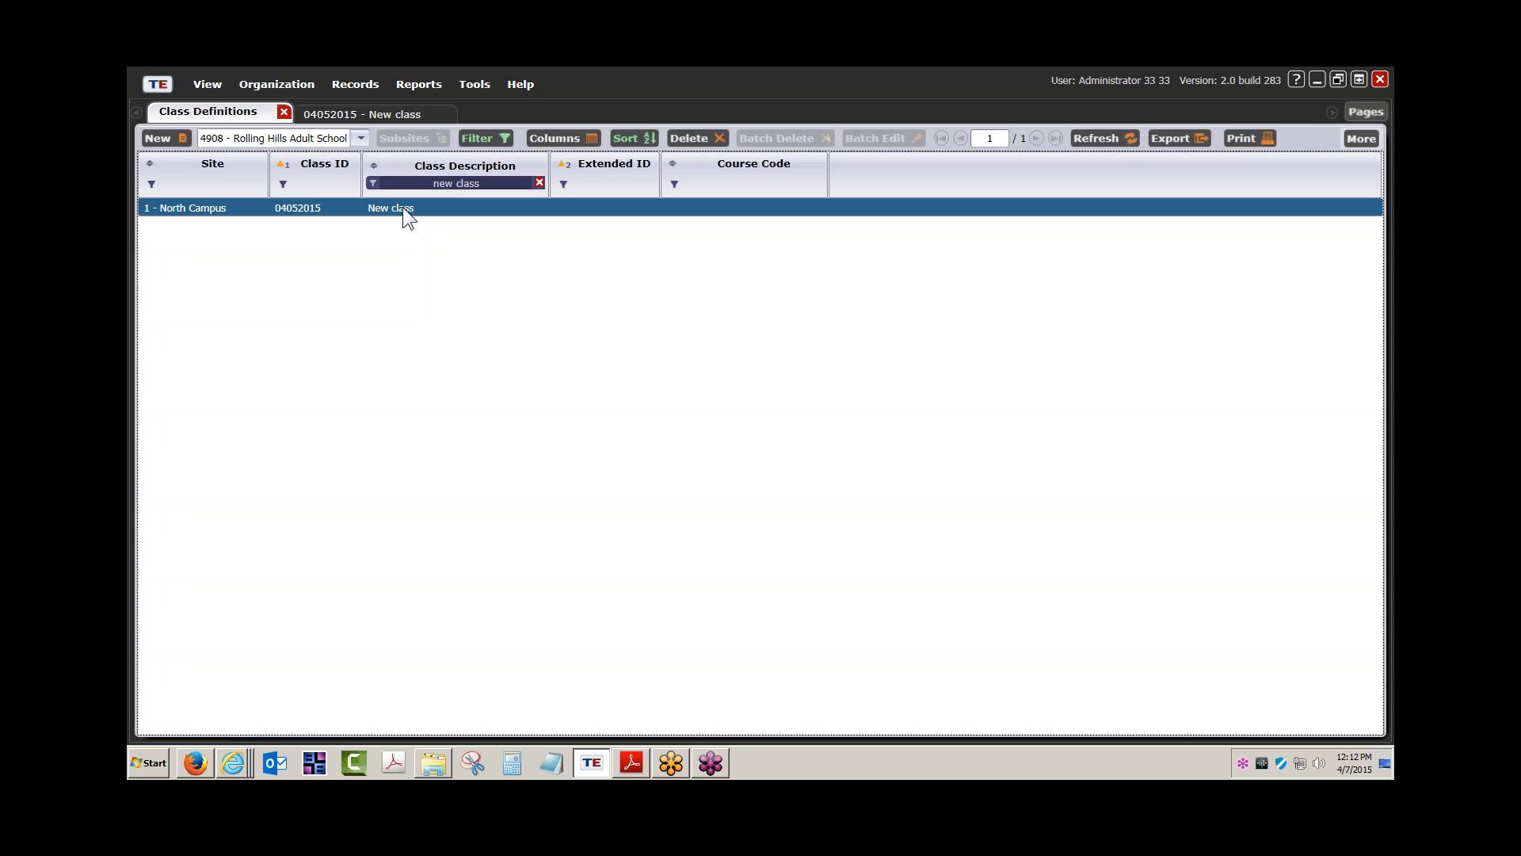
click(377, 112)
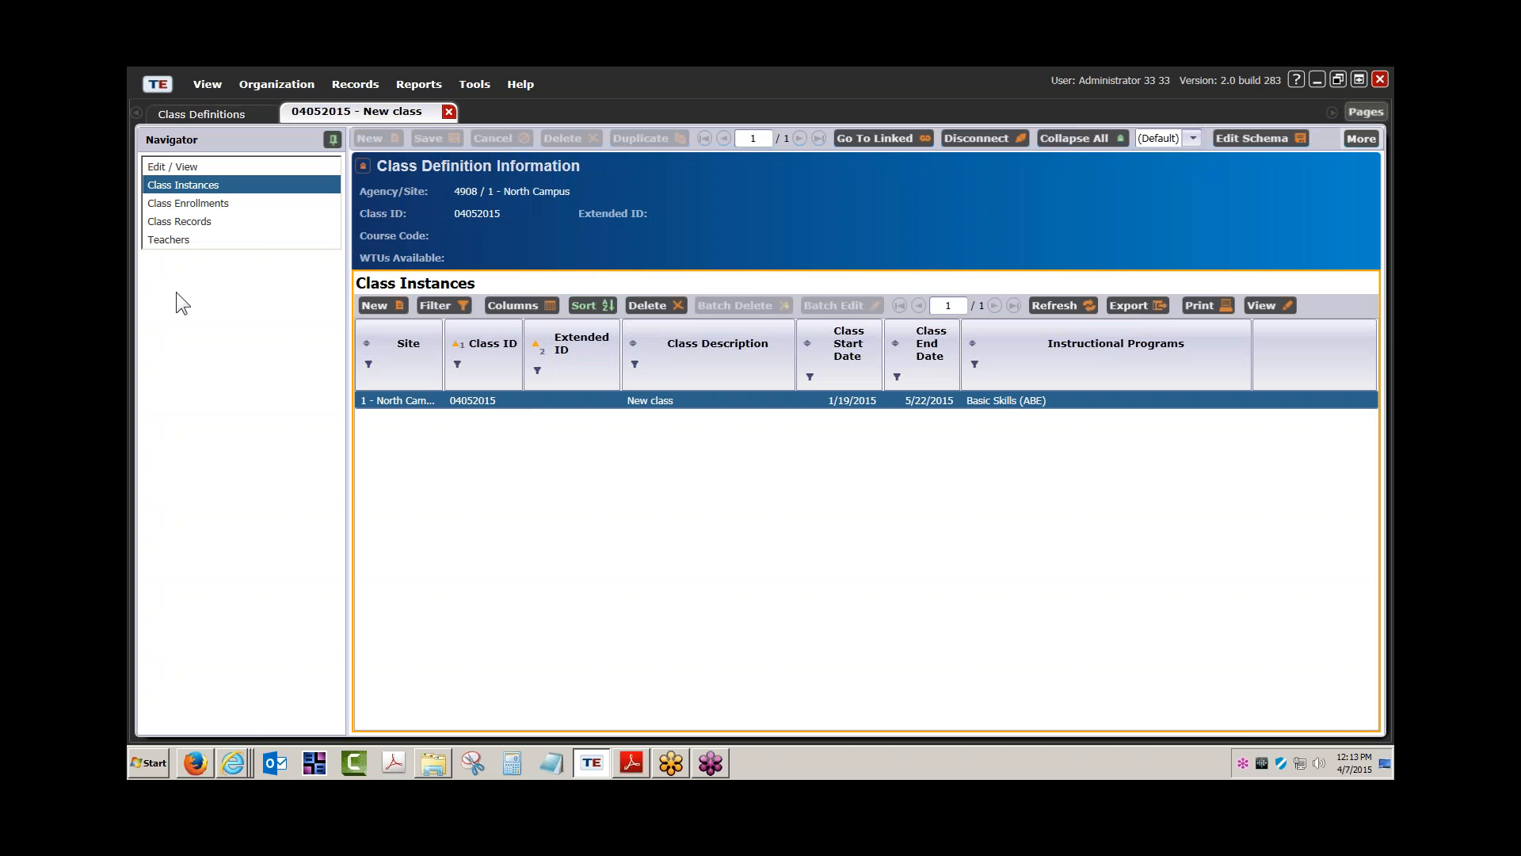
Show the 04052015 class's empty Teachers list and glance at the Organization personnel options
click(173, 240)
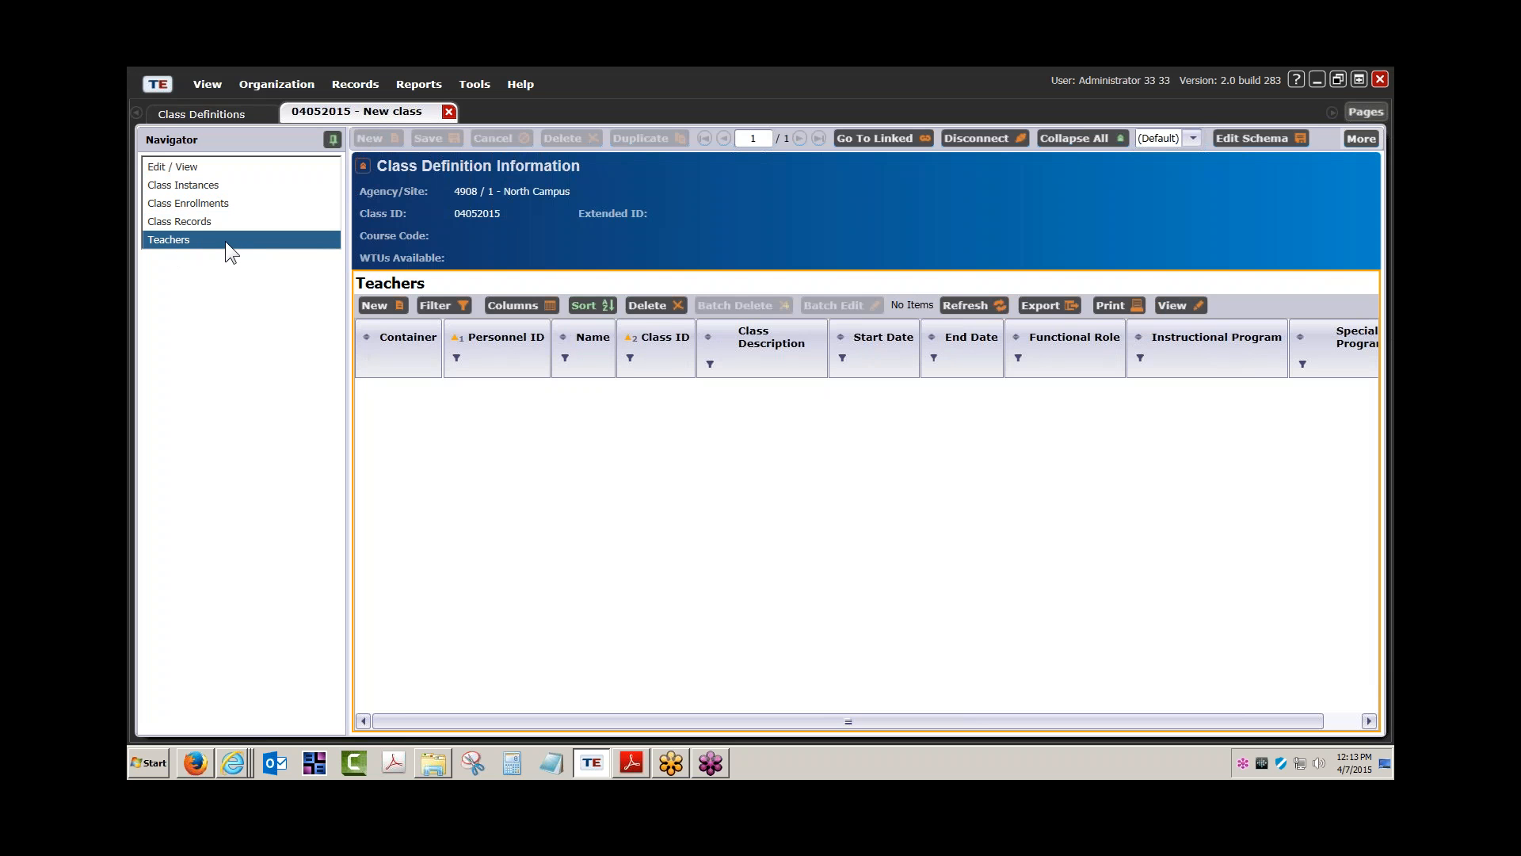
click(283, 87)
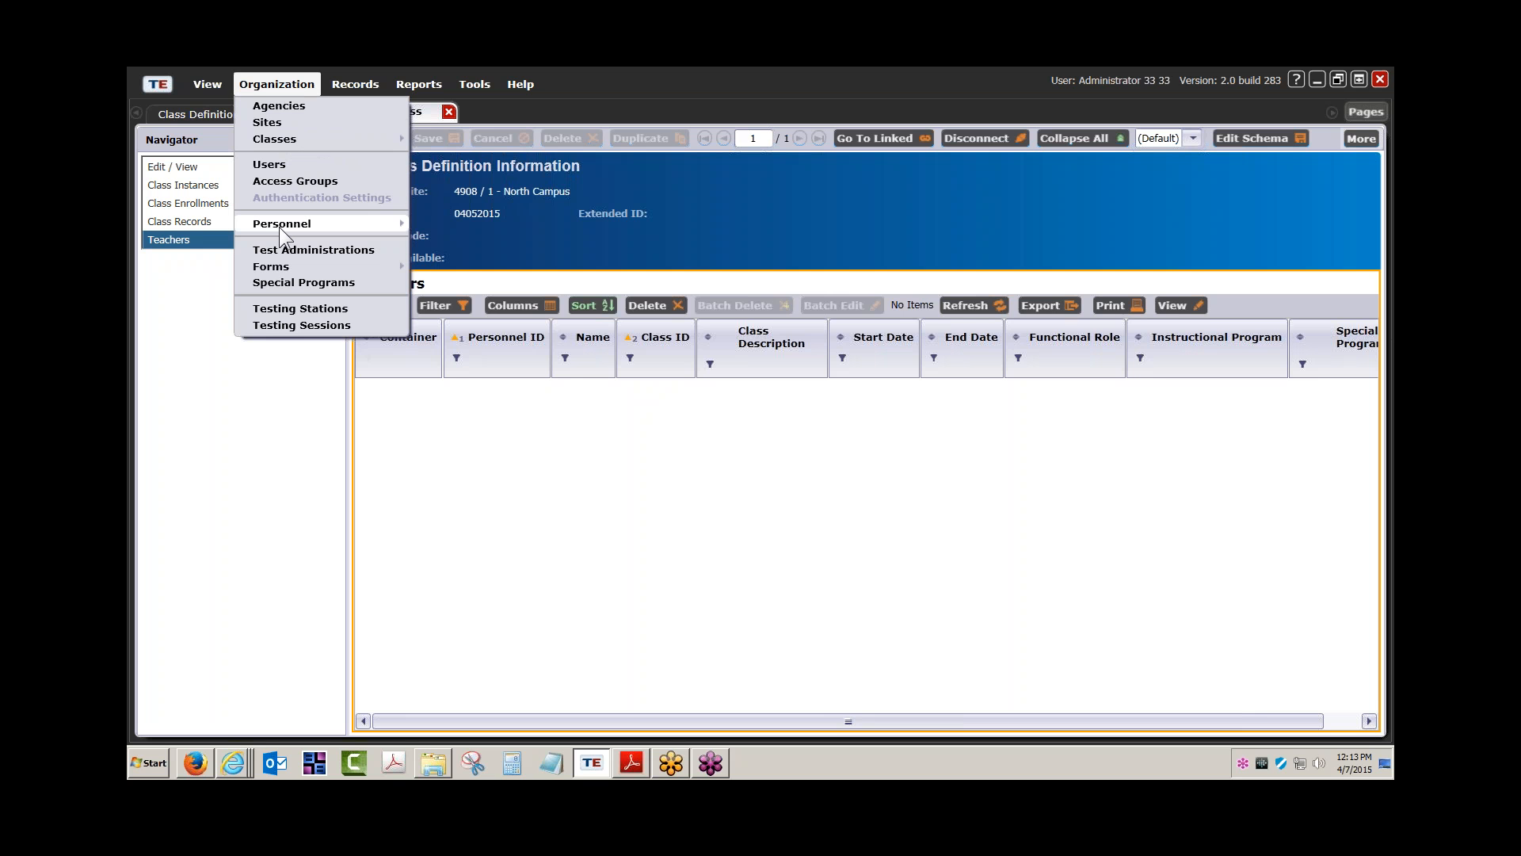
mouse_move(279, 225)
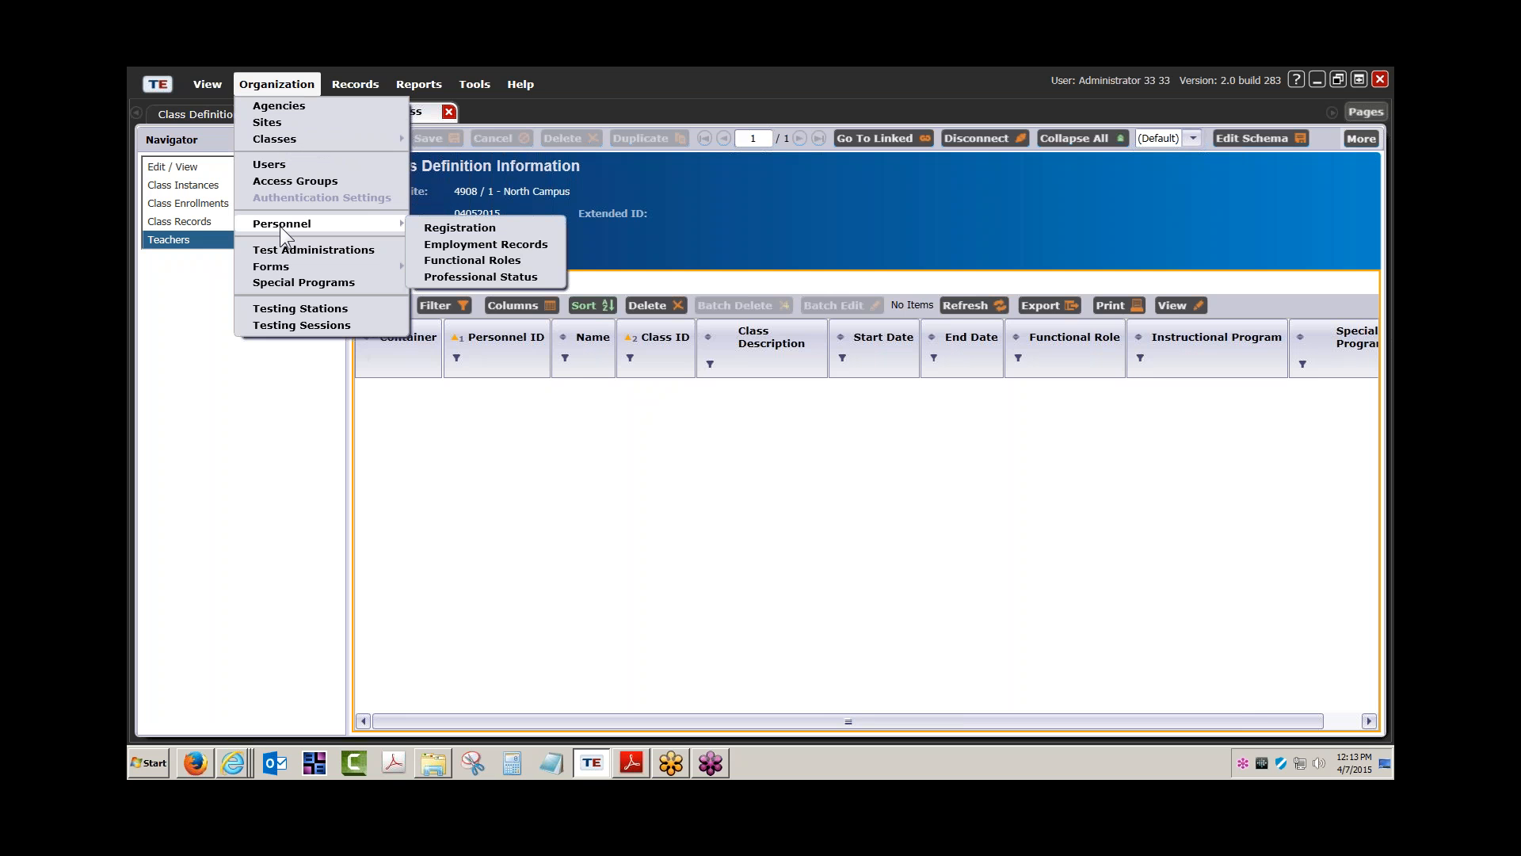
click(465, 258)
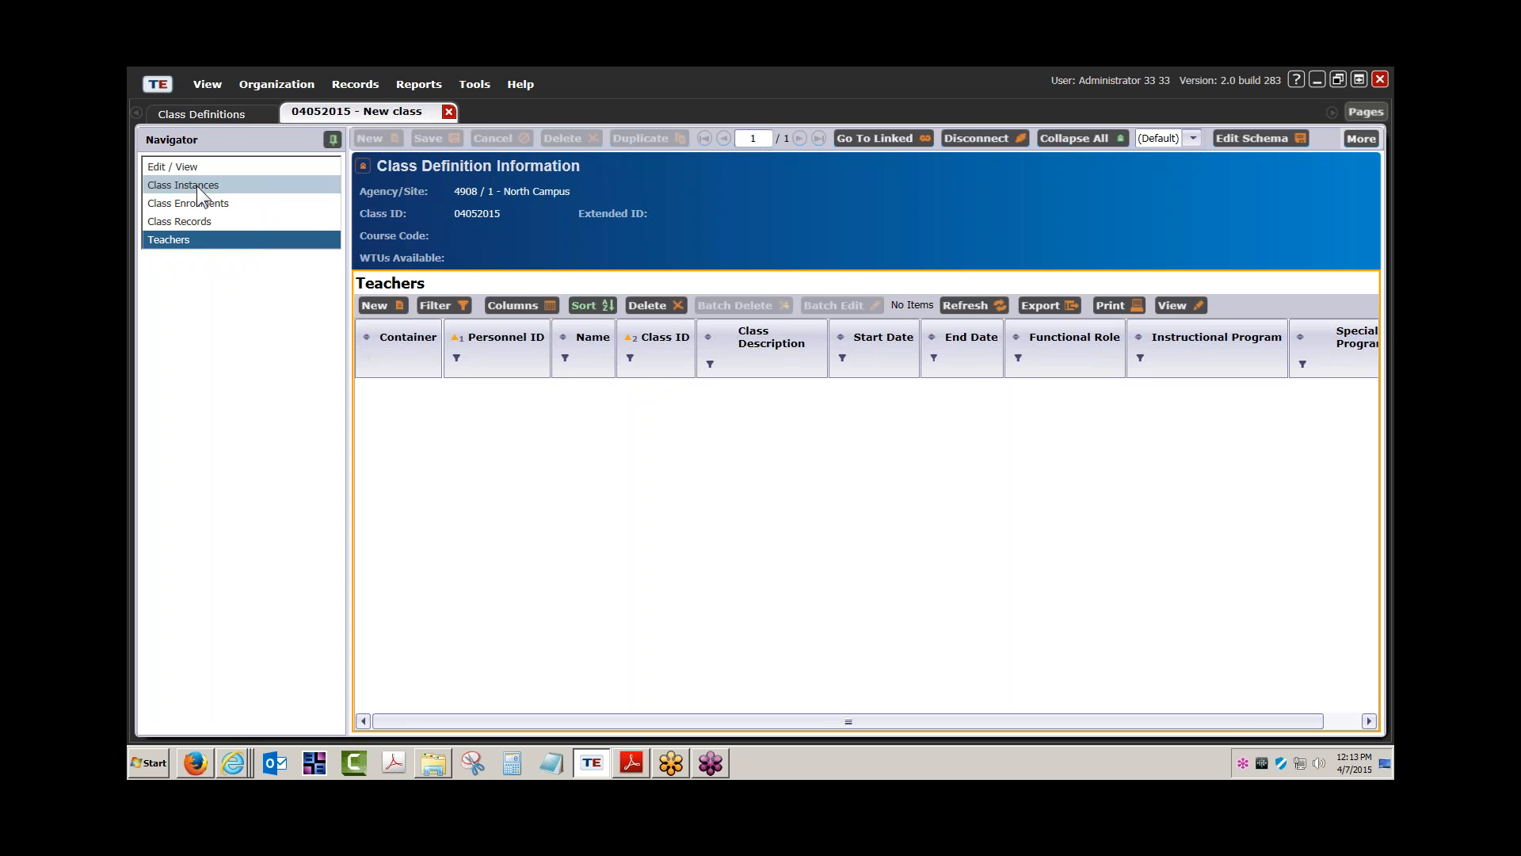
Add a Teacher role for the chosen staff member, dated 1/19/2015 to 5/22/2015, and save it
click(378, 307)
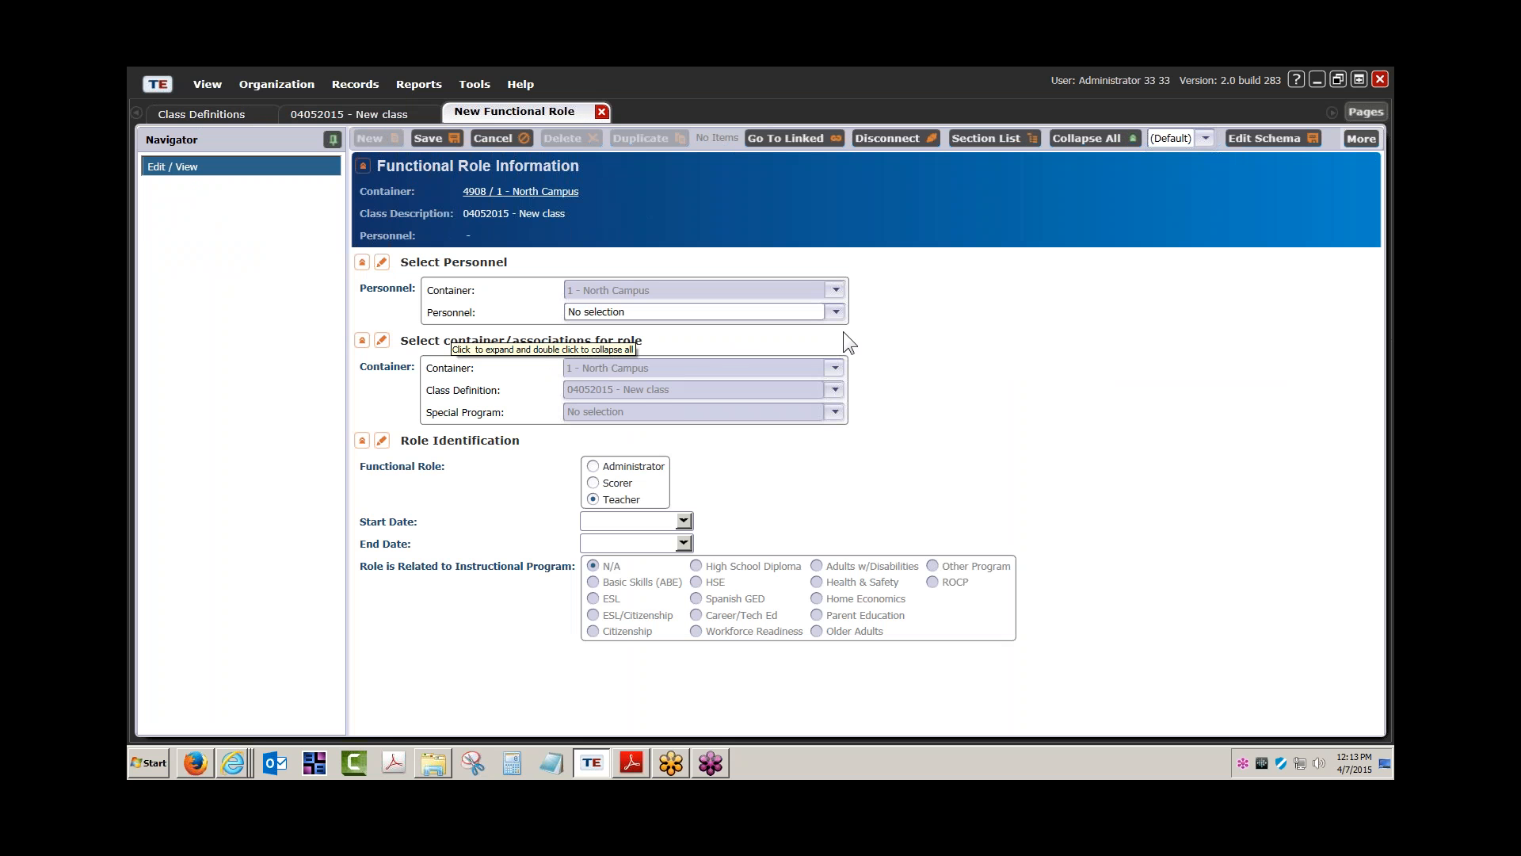
click(838, 312)
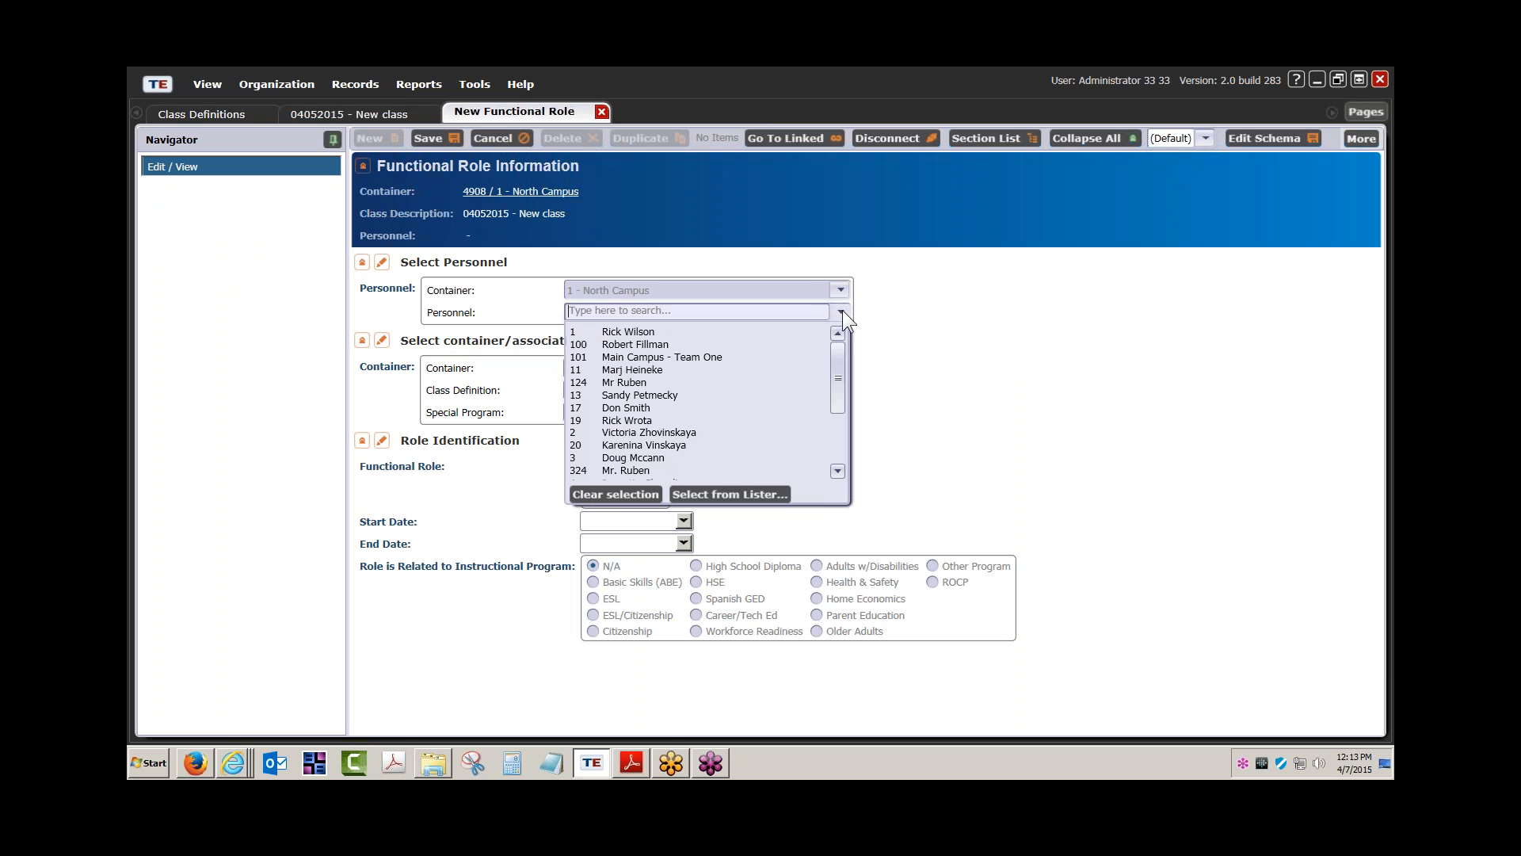
click(626, 331)
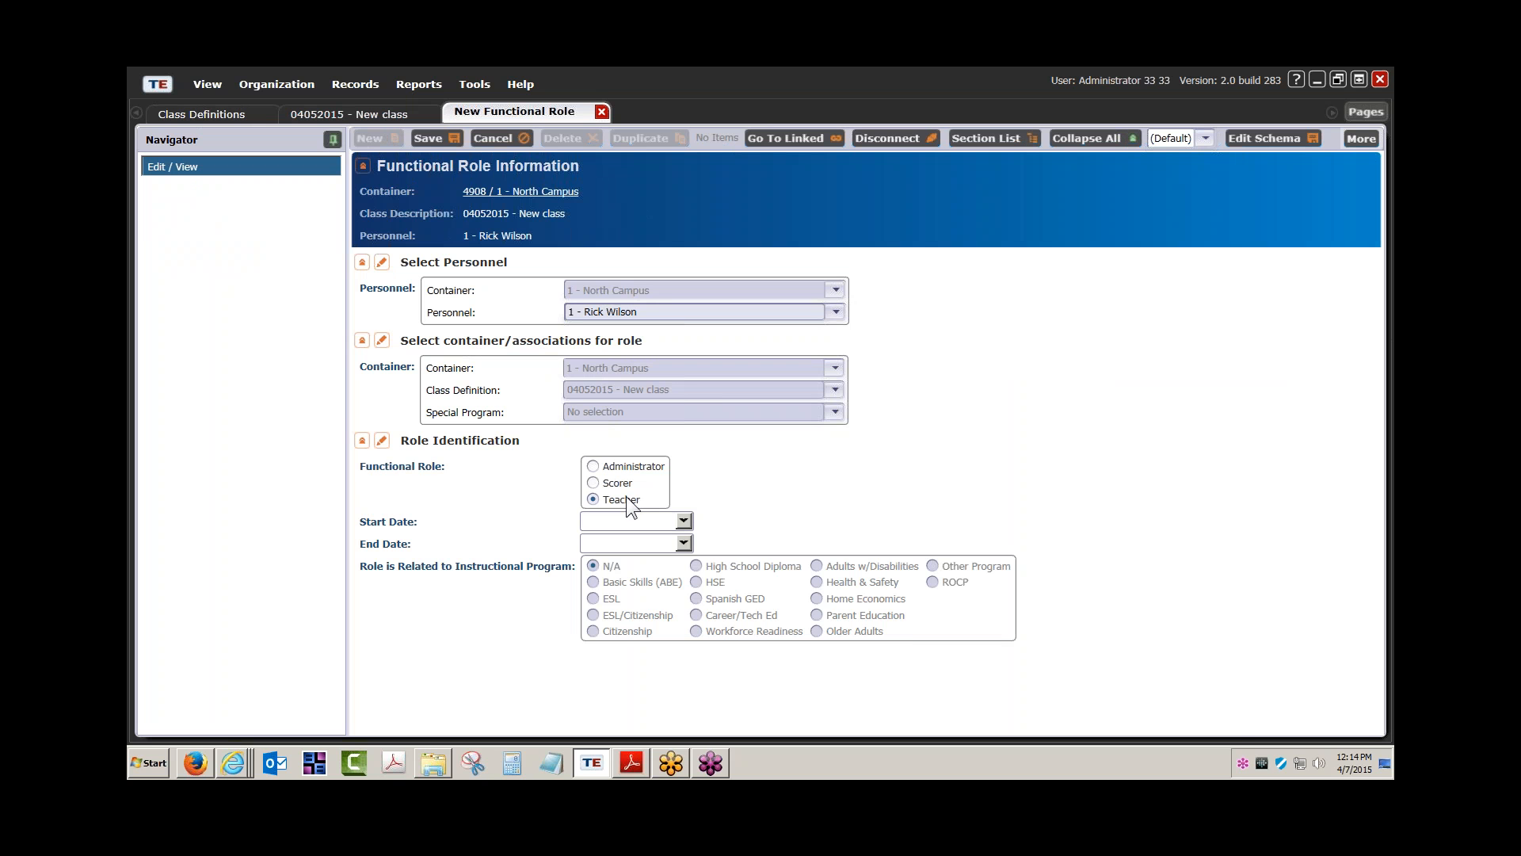
click(683, 521)
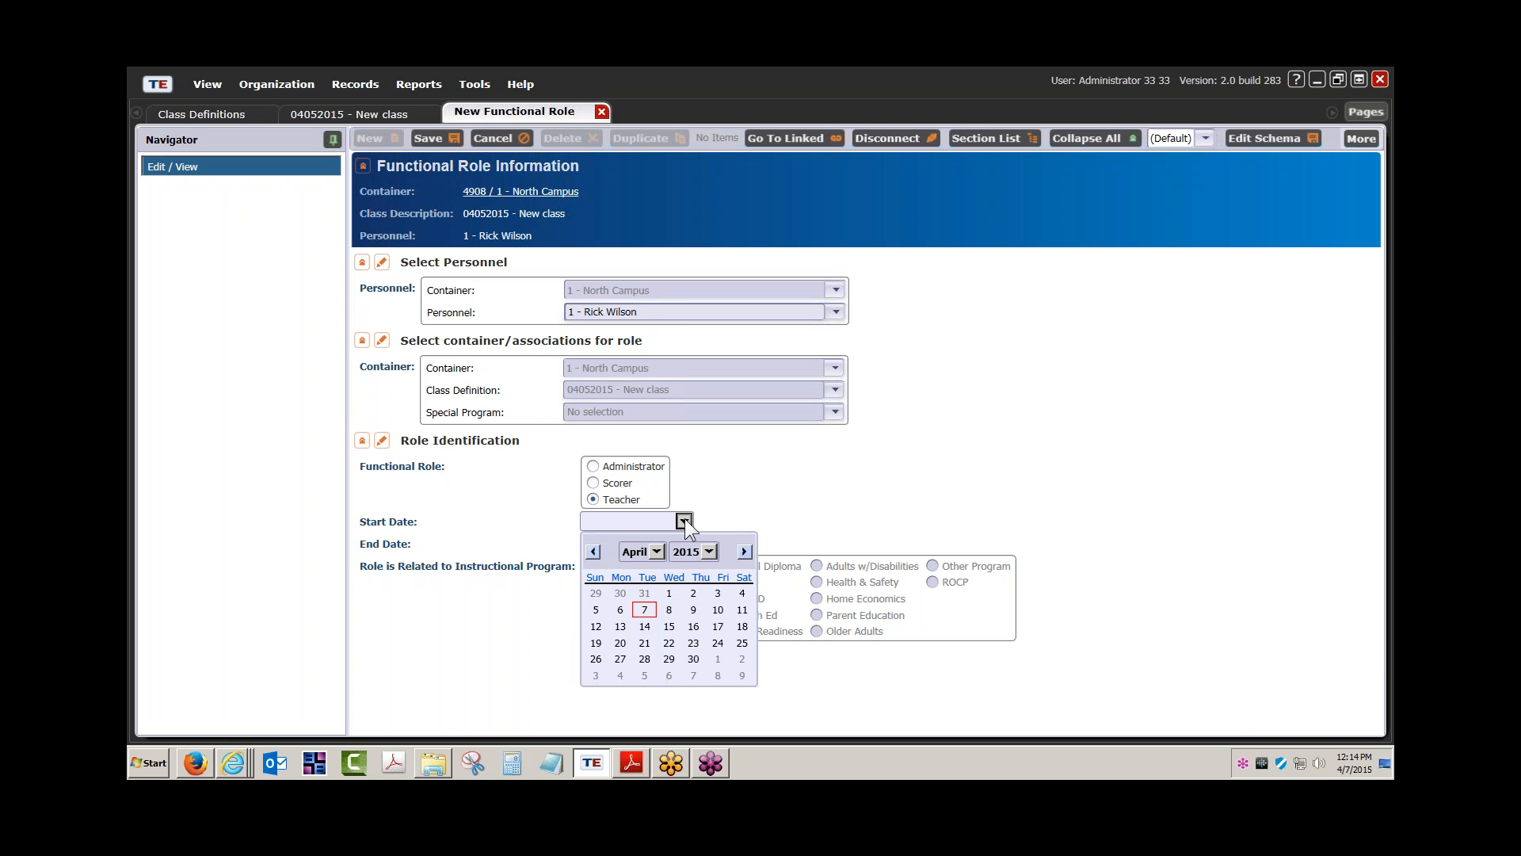
click(593, 551)
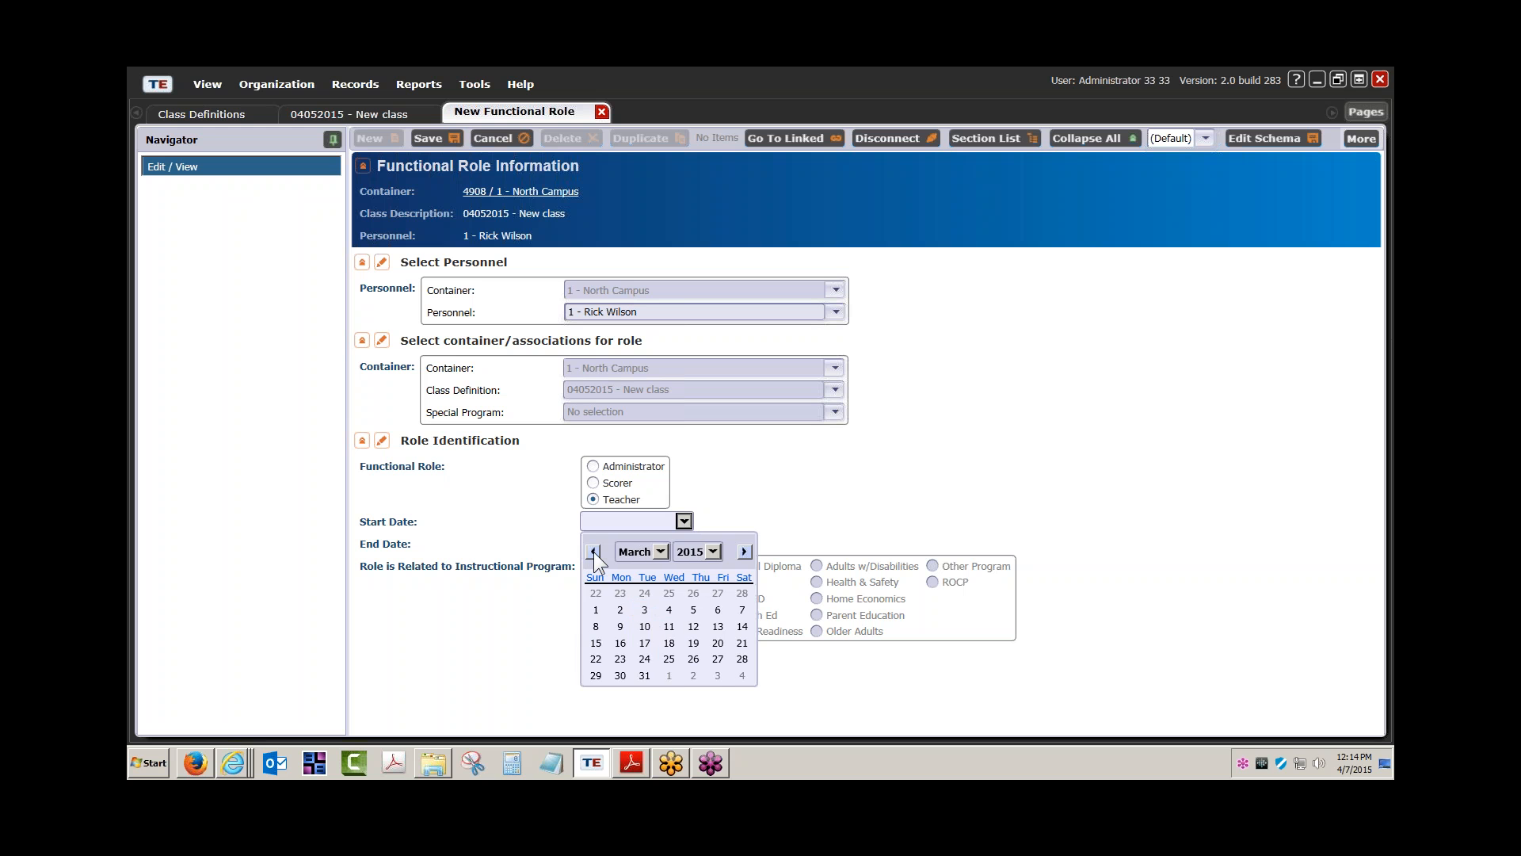
click(593, 552)
click(594, 551)
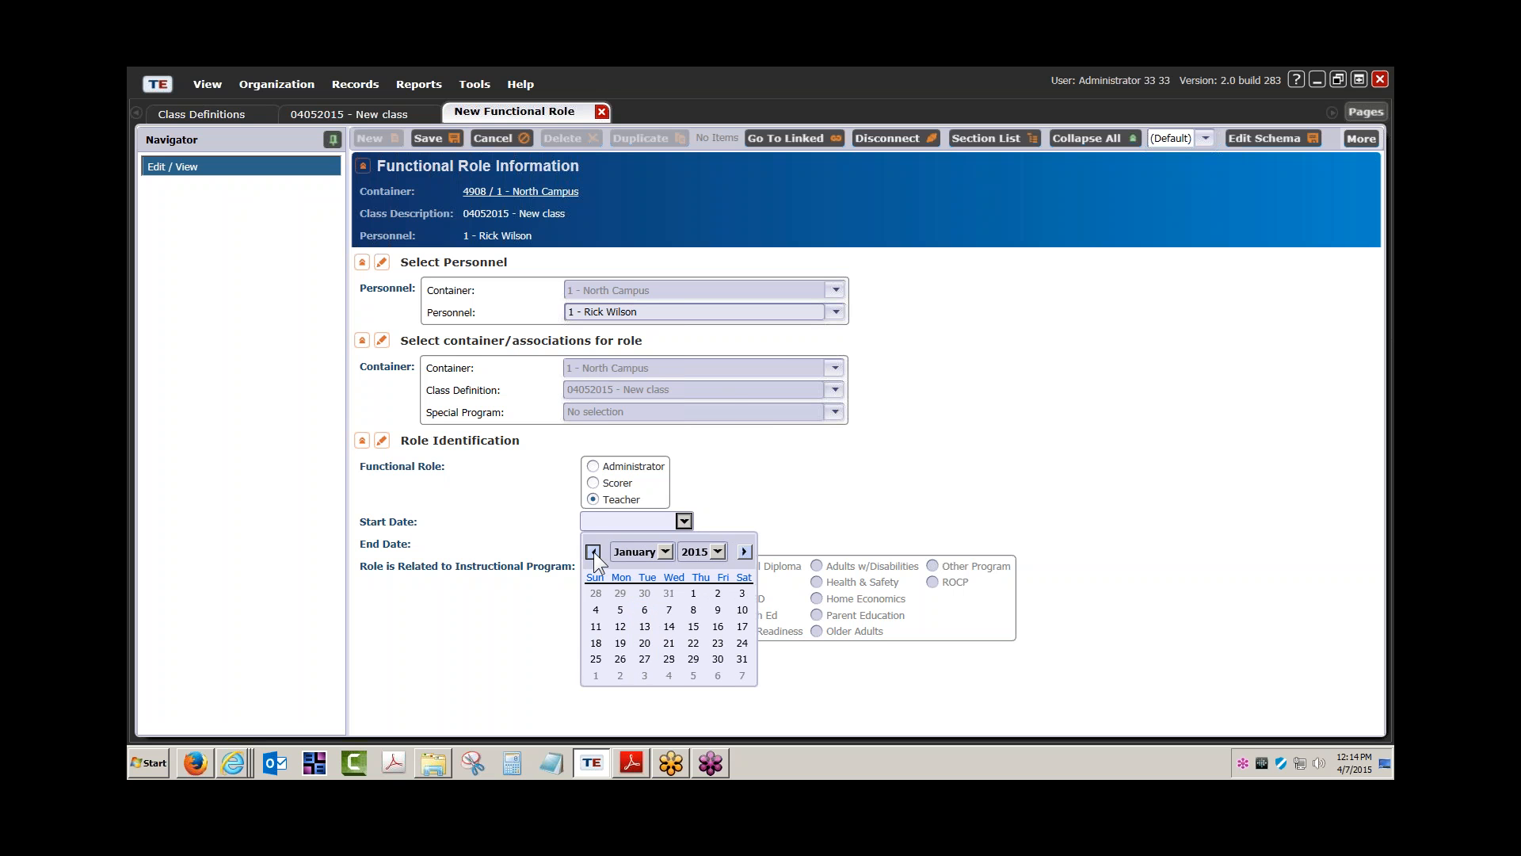
click(620, 643)
click(683, 544)
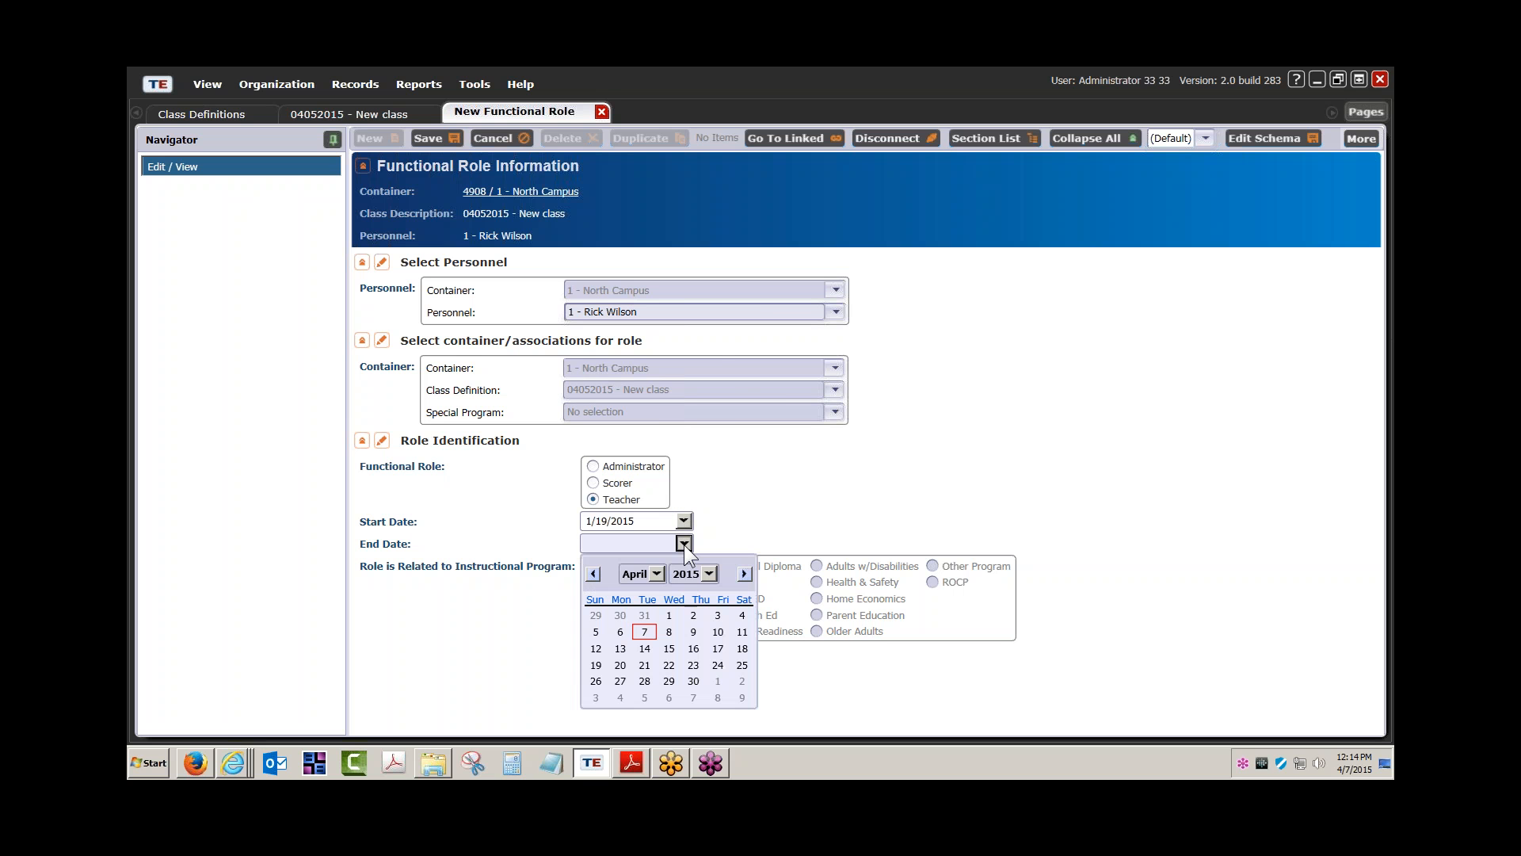
click(657, 572)
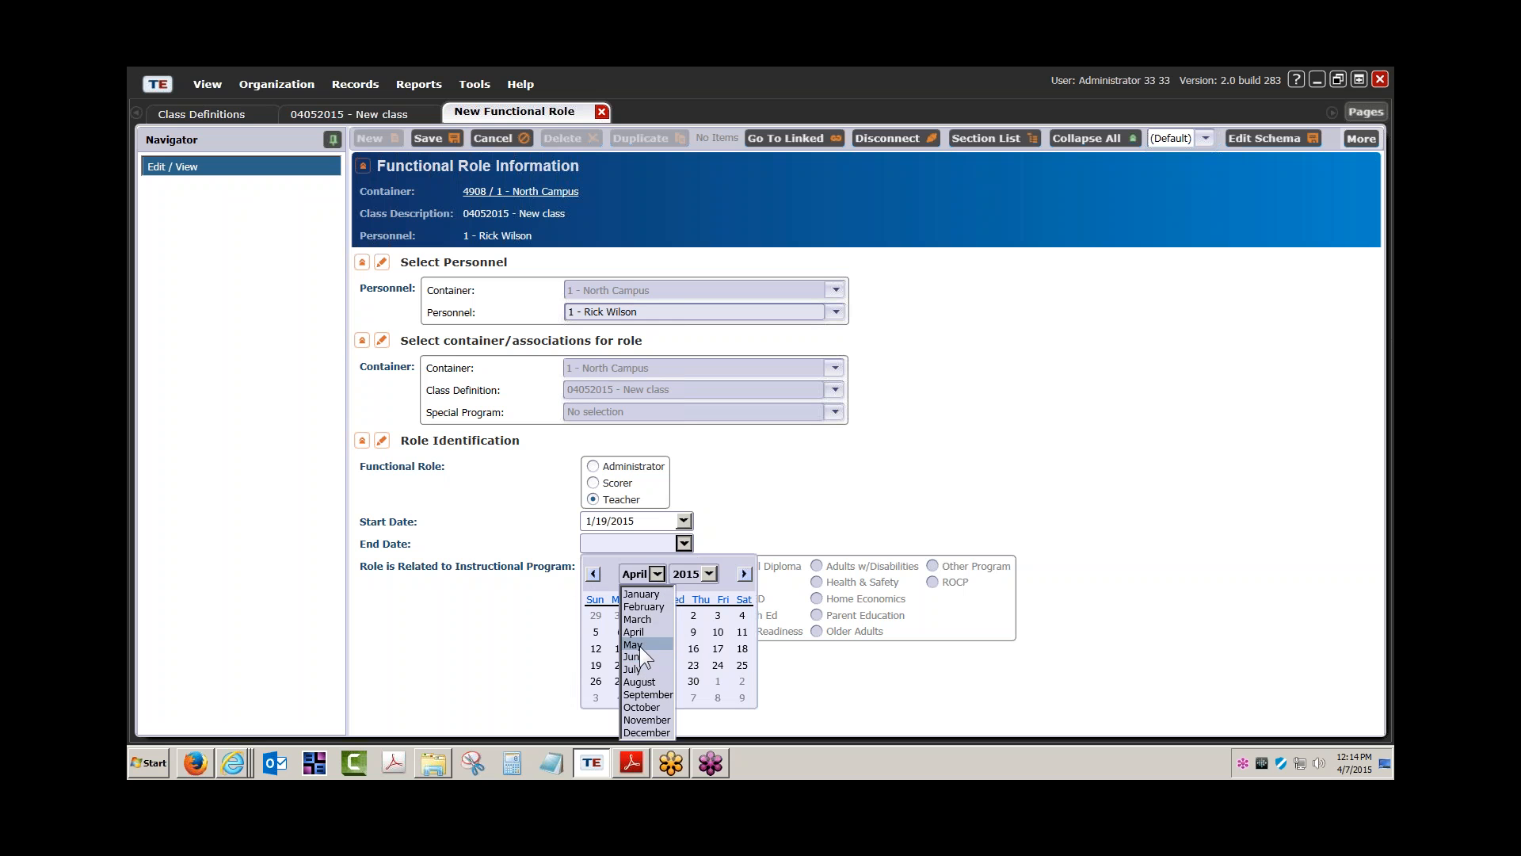
click(634, 645)
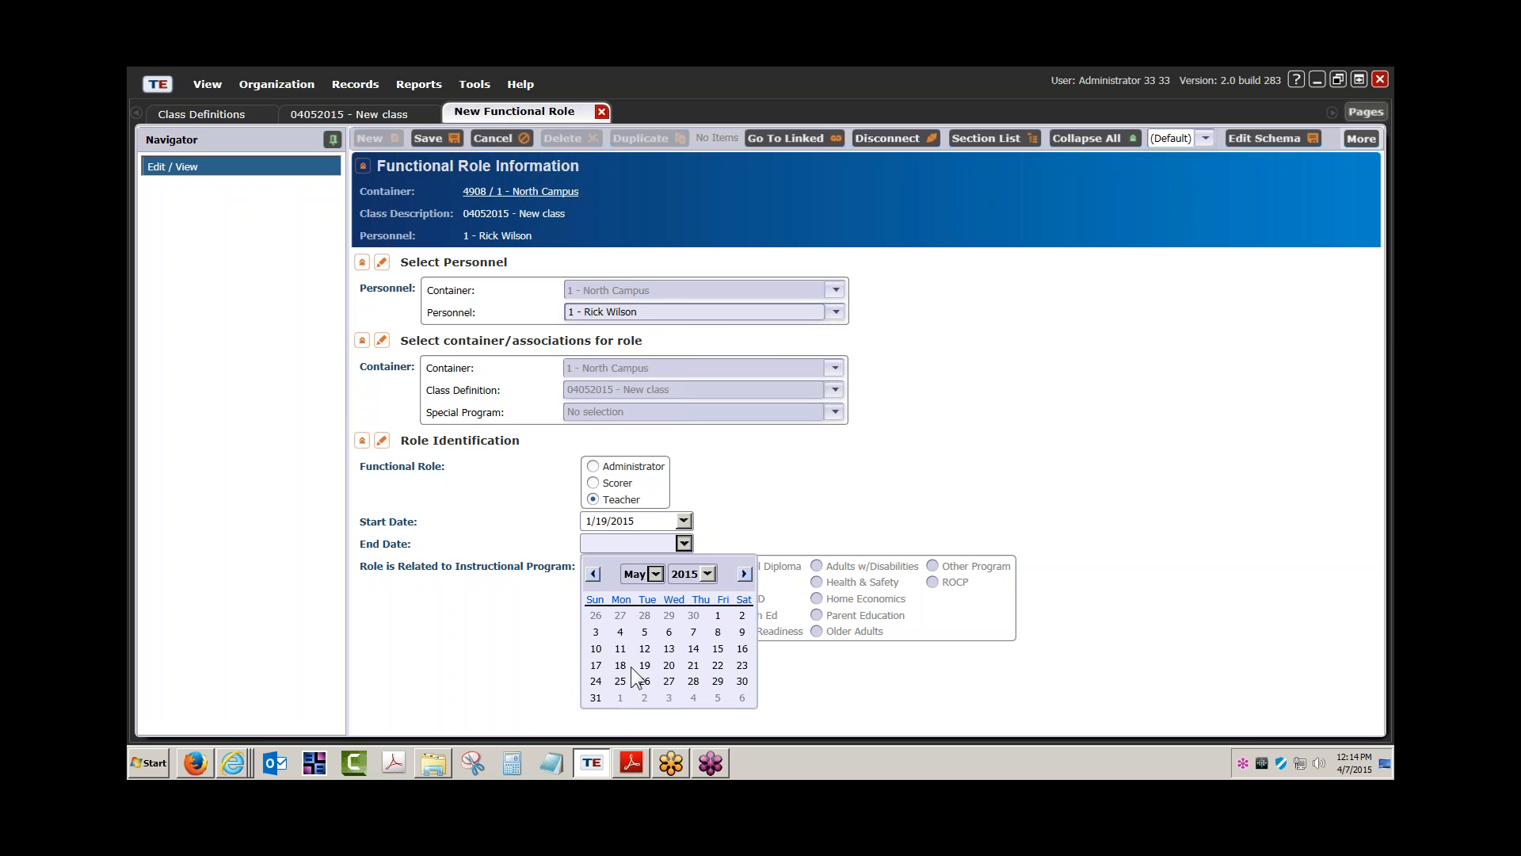
click(718, 665)
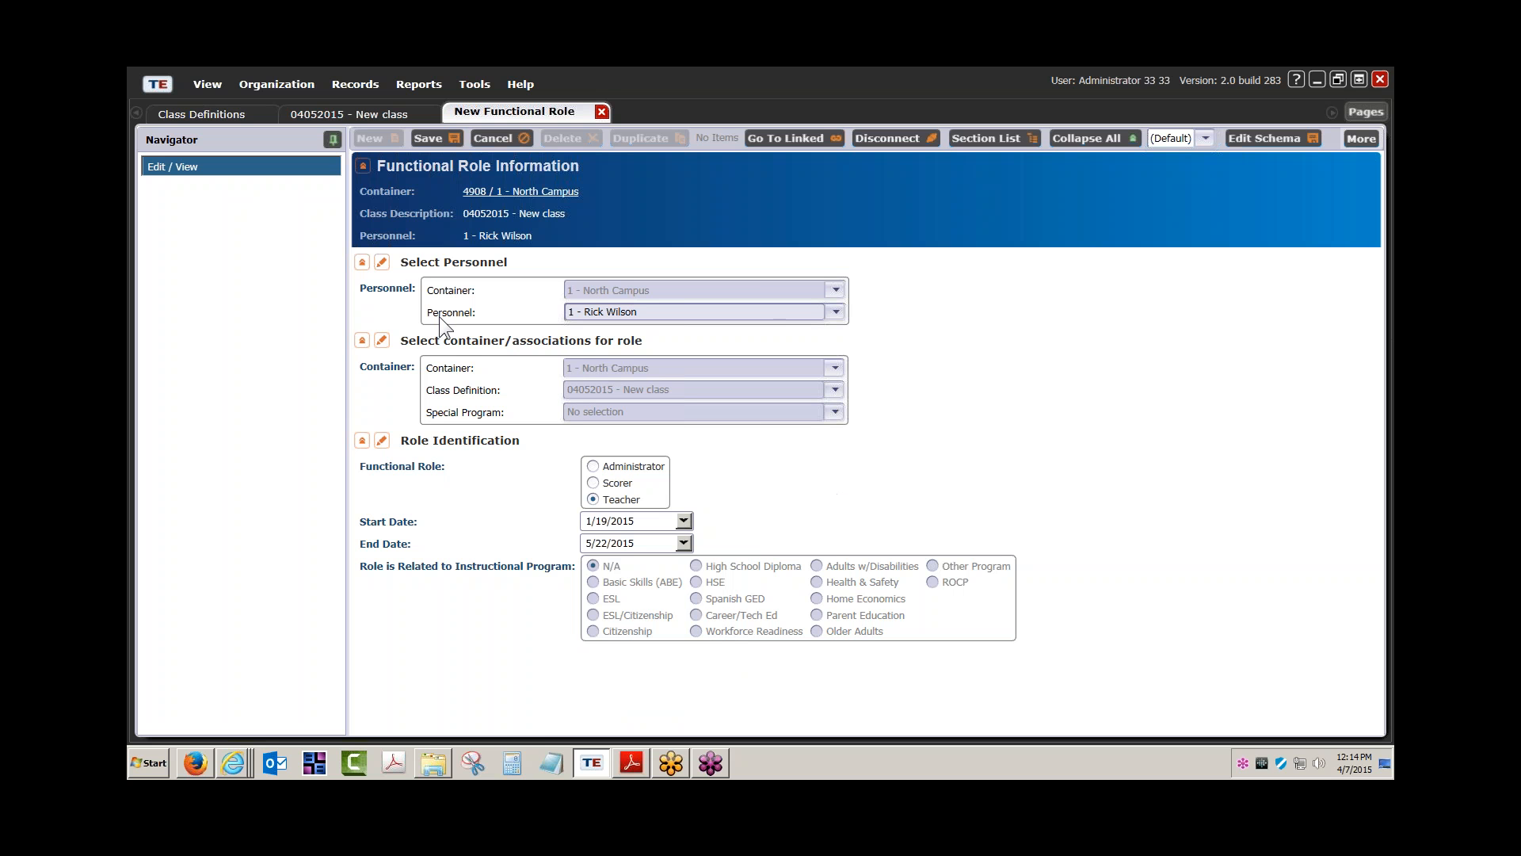
click(430, 138)
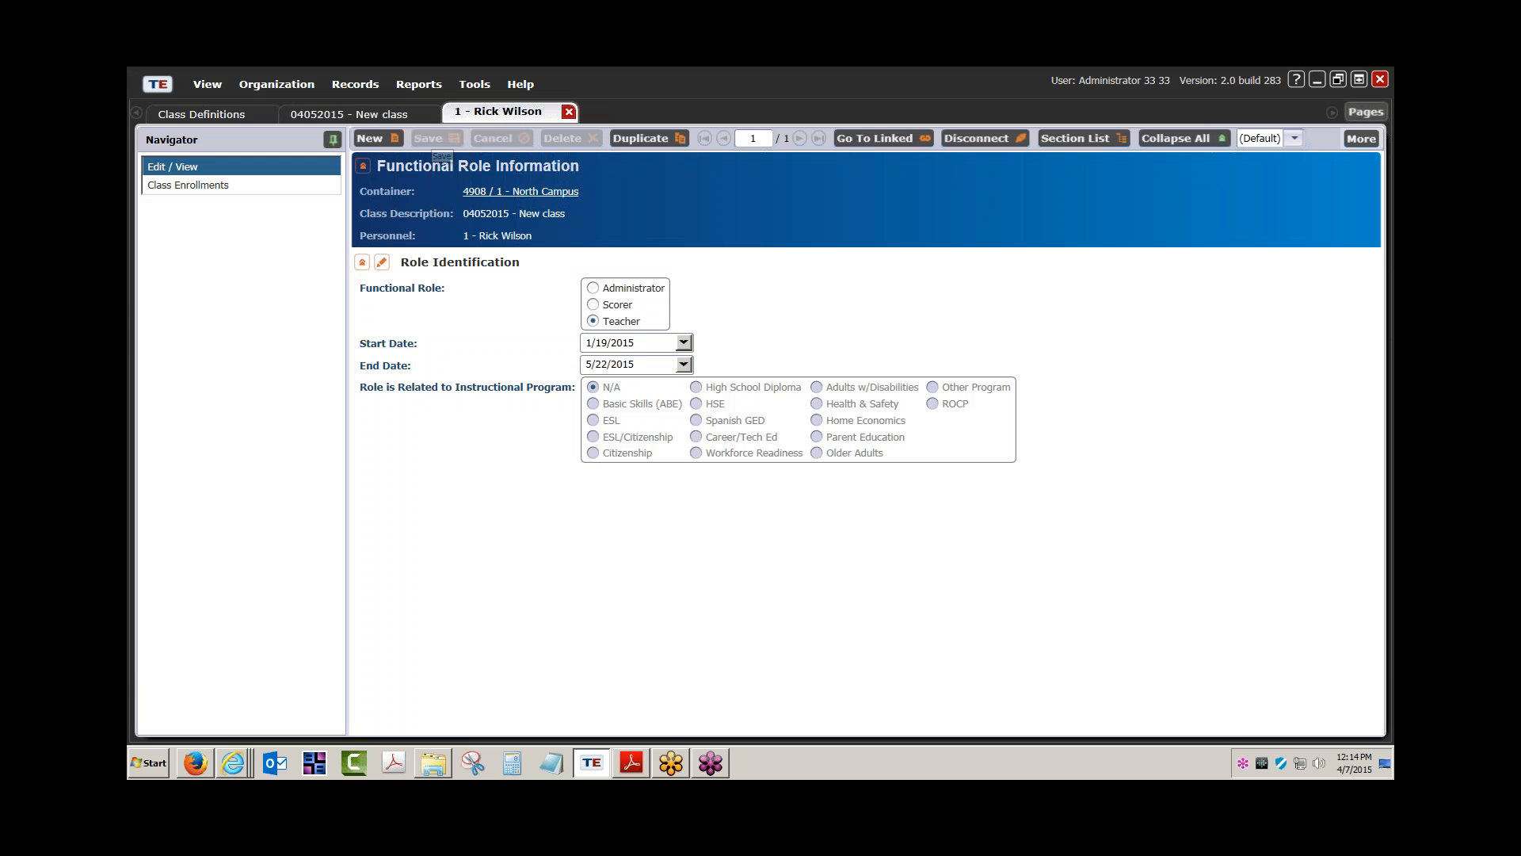
Close the saved role and open the Personnel list for 4908 - Rolling Hills Adult School
click(566, 112)
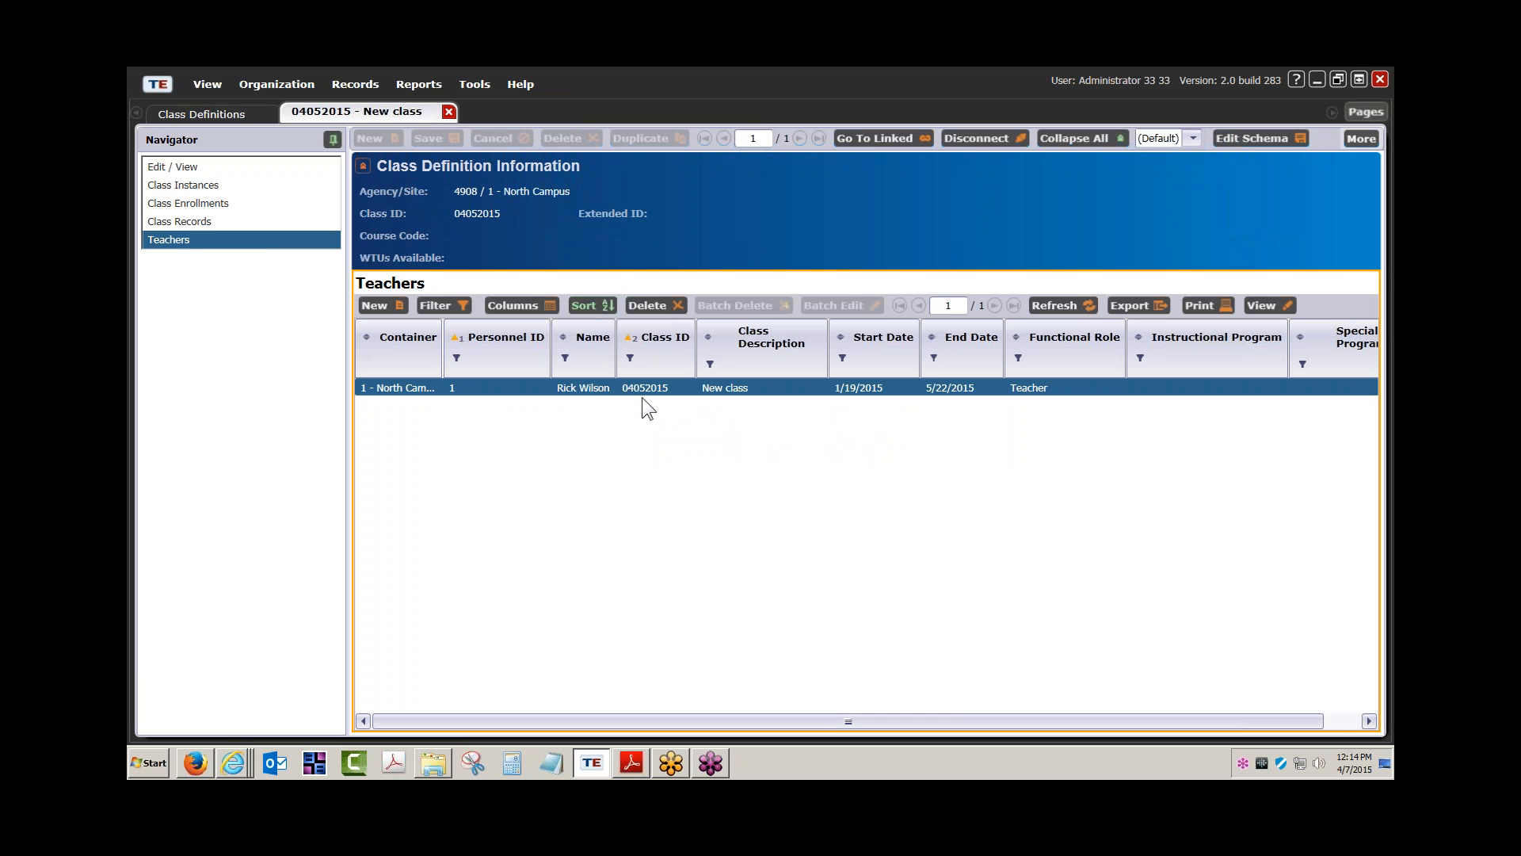
click(293, 82)
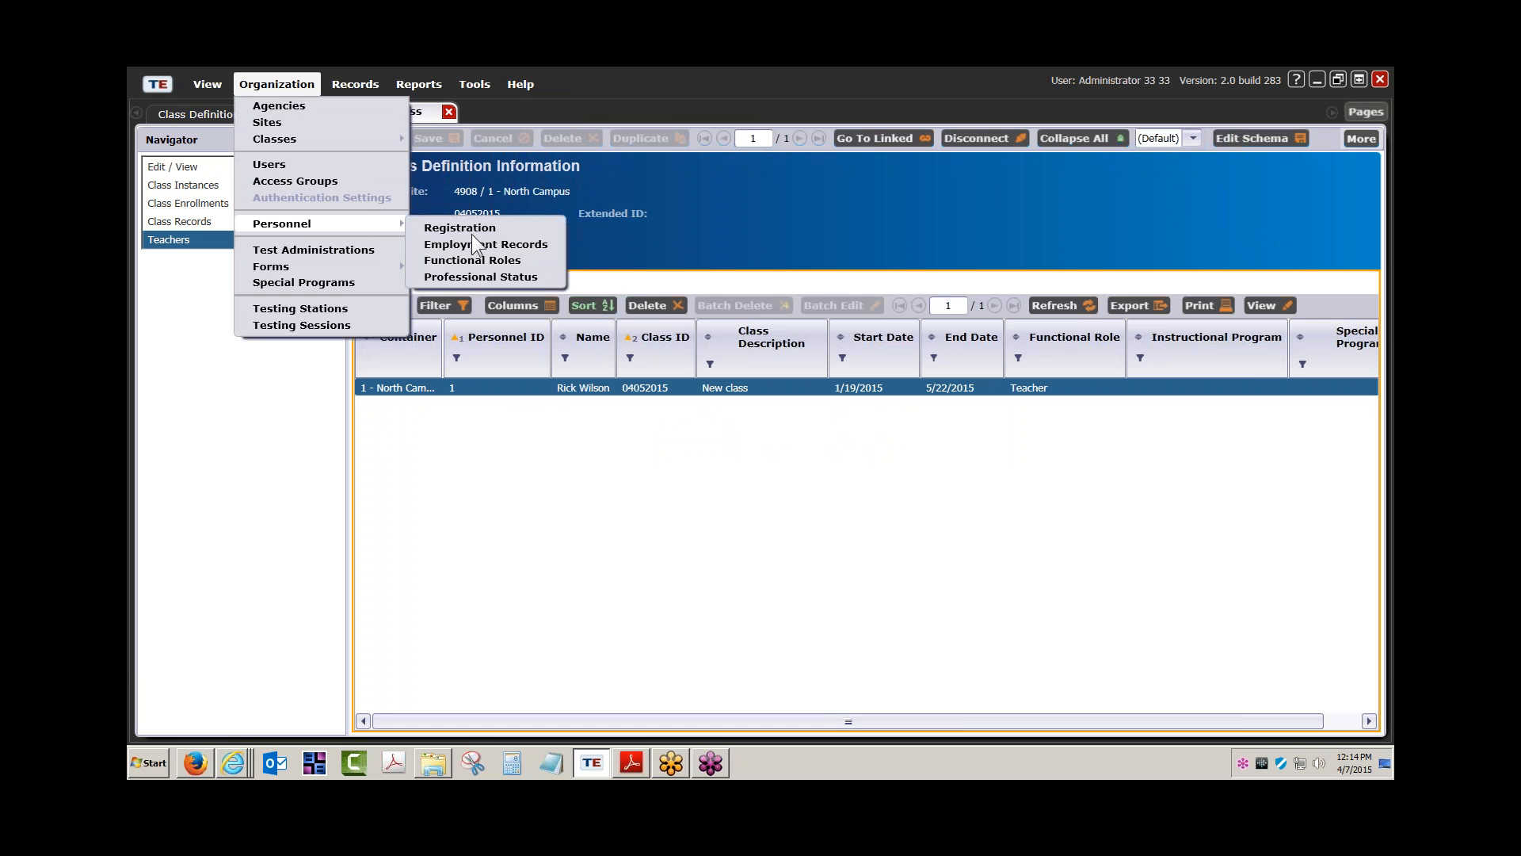
click(472, 227)
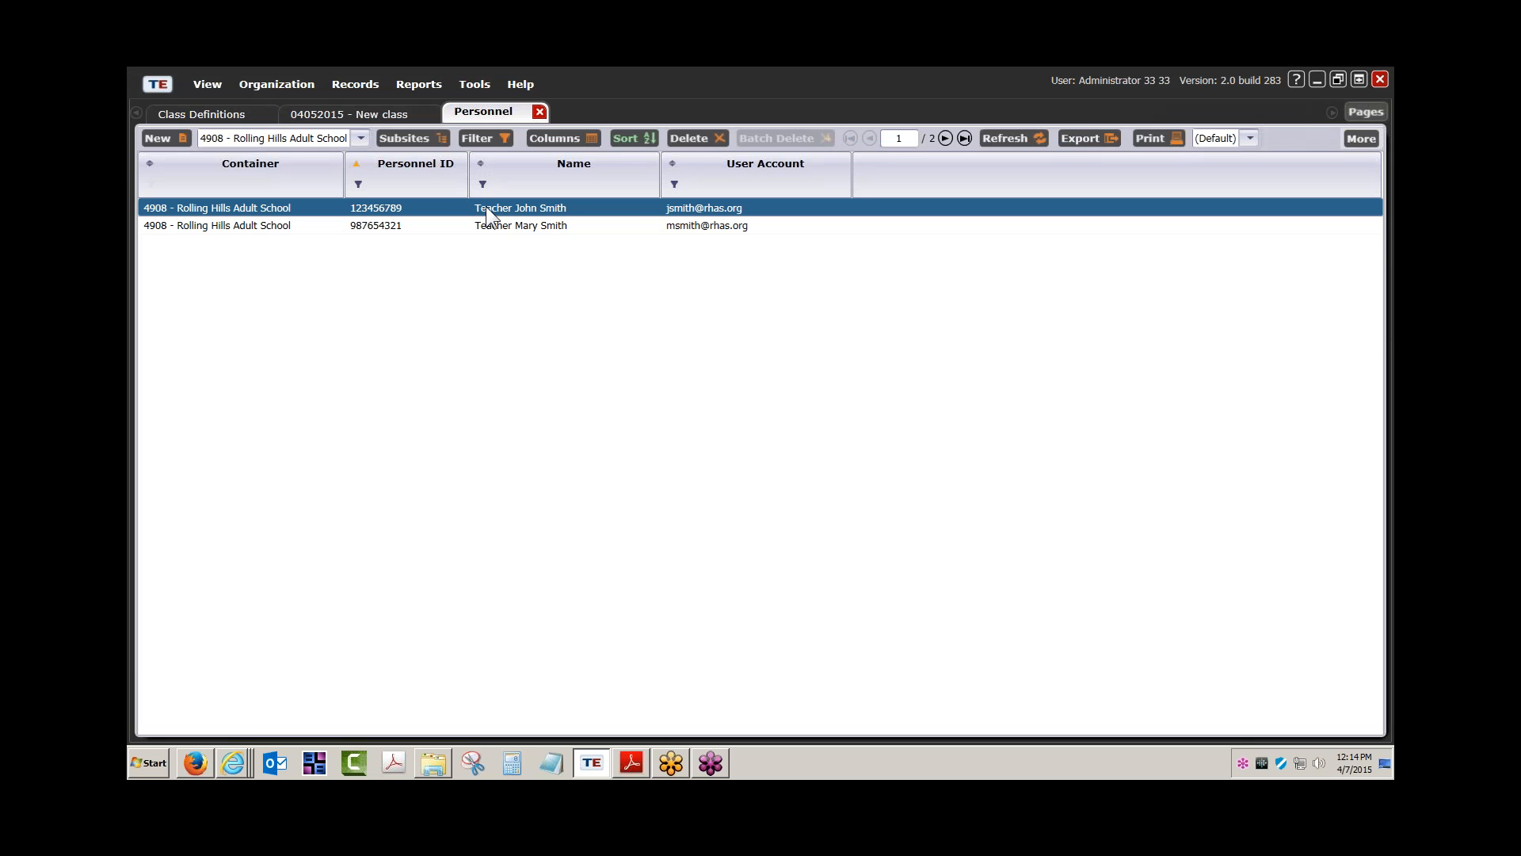
Open the first teacher's record and start a new functional role for class 04052015 - New class
double_click(519, 207)
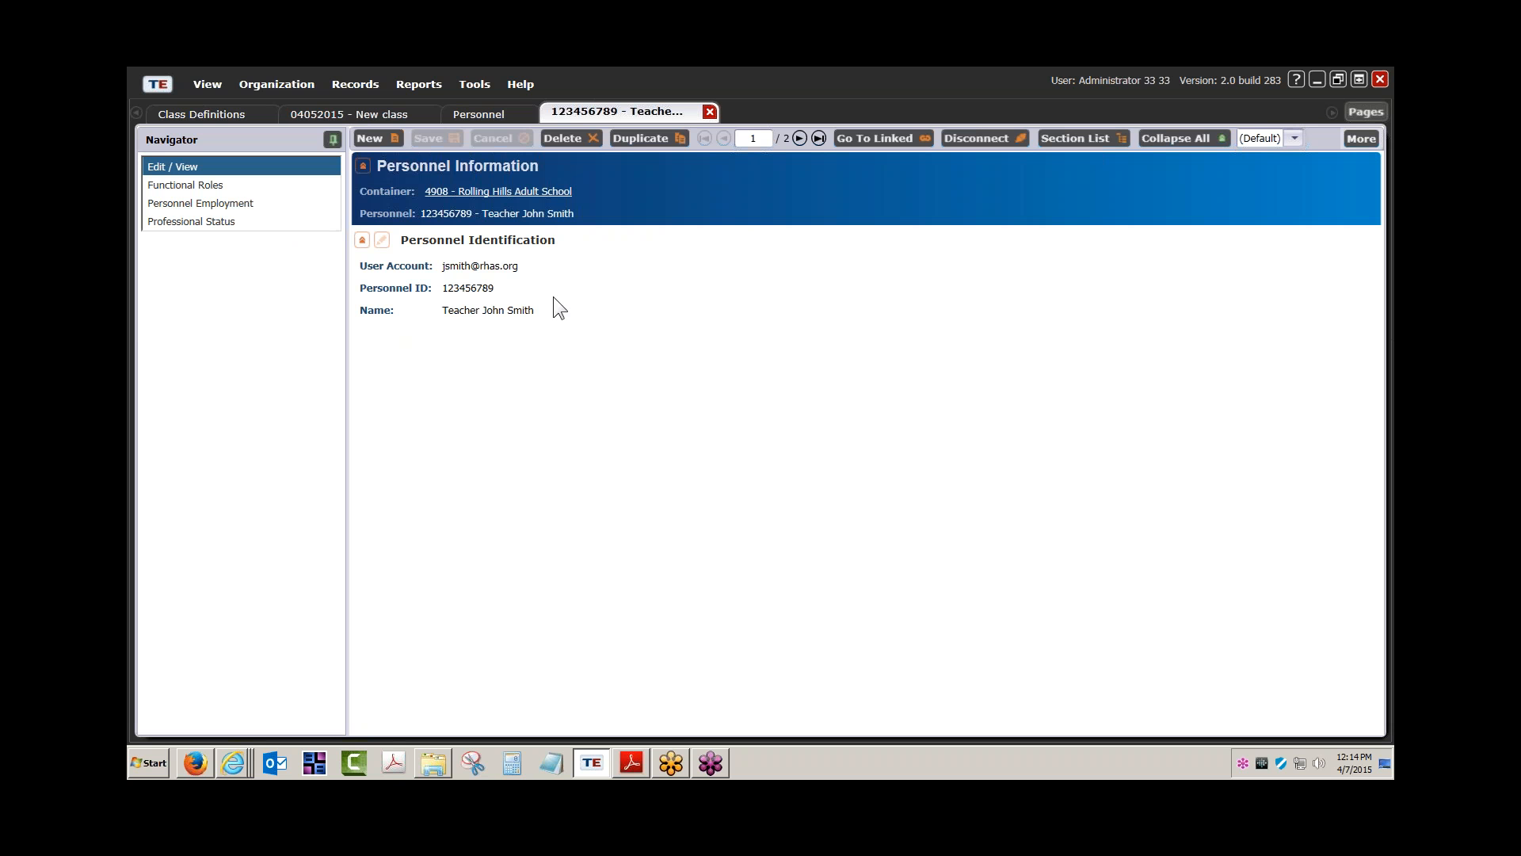
click(212, 187)
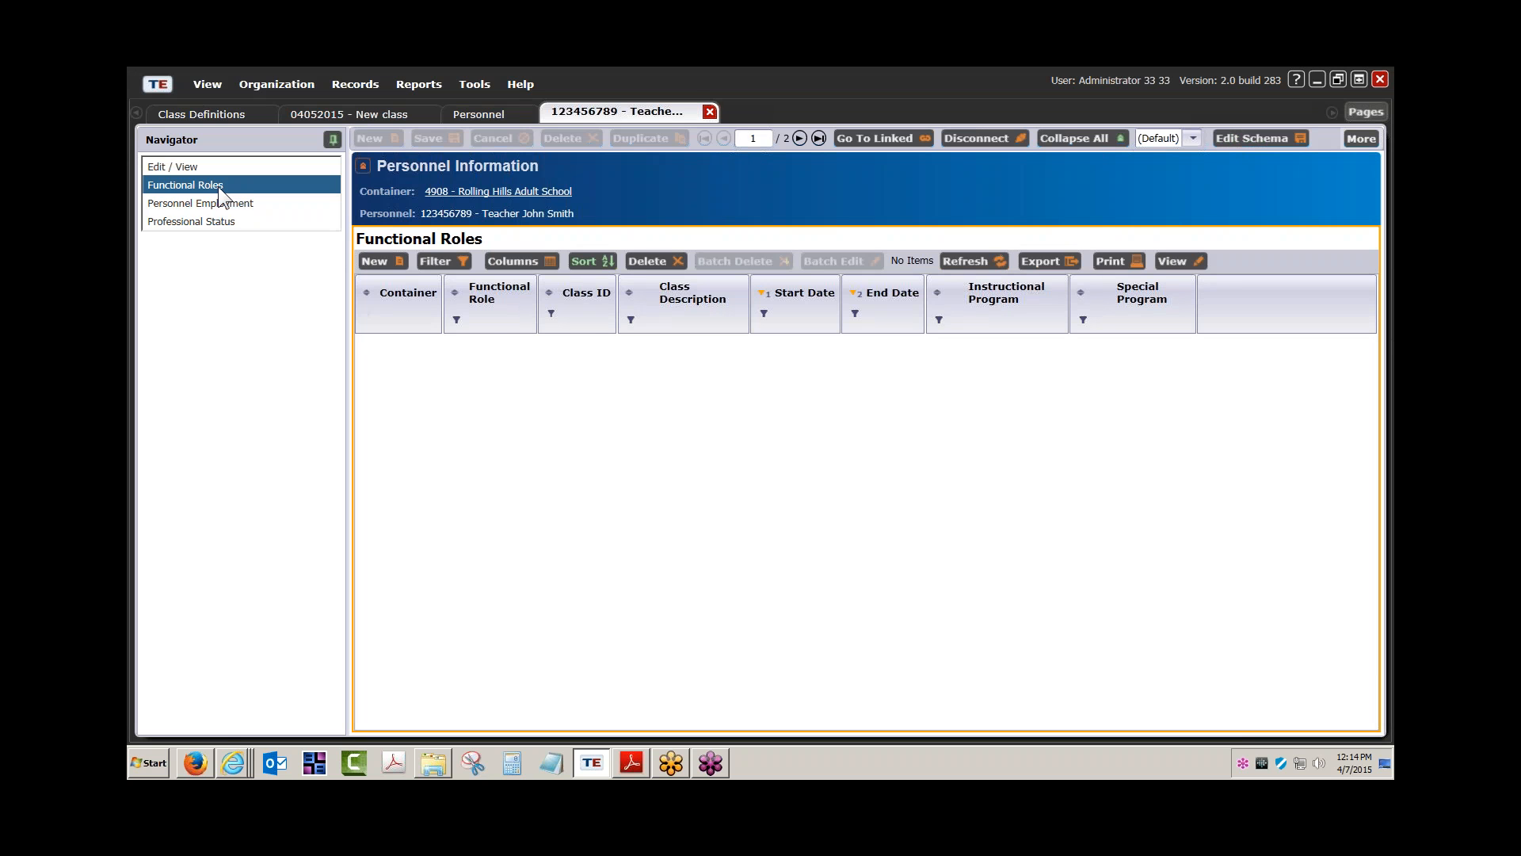
click(376, 261)
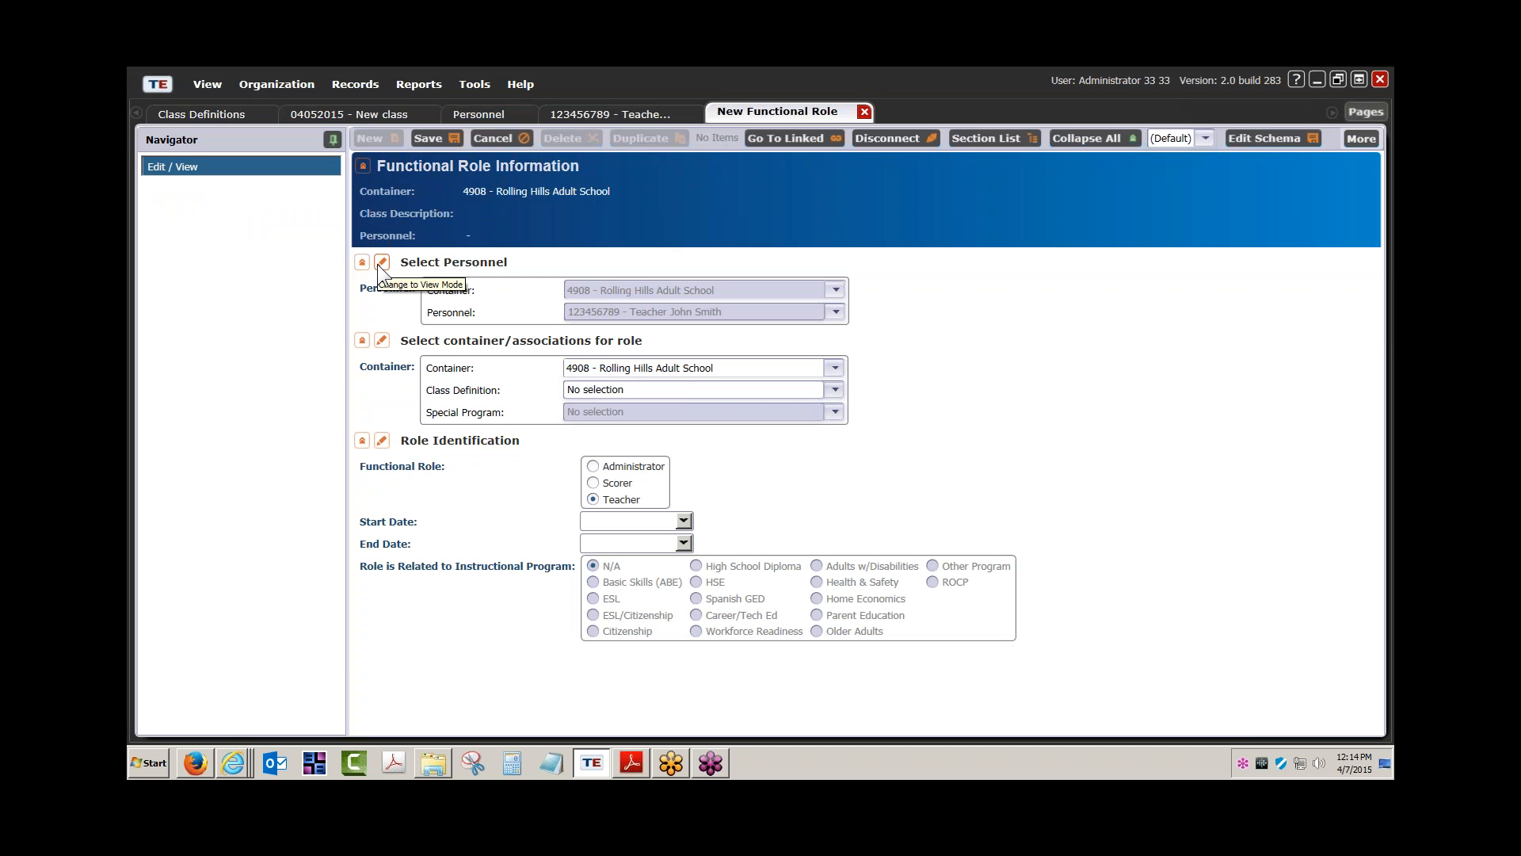
click(379, 264)
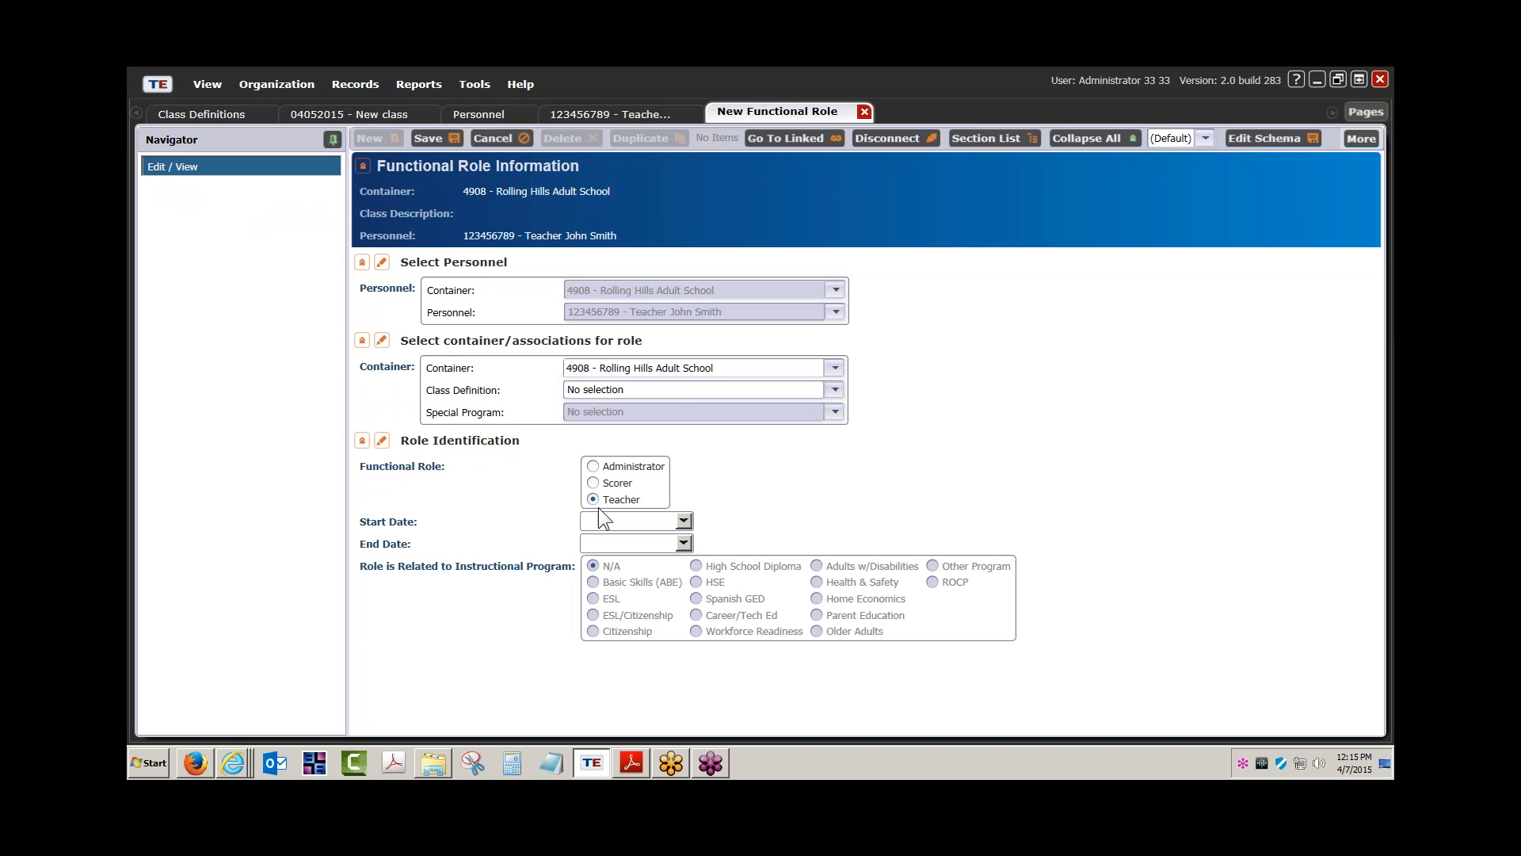
click(836, 392)
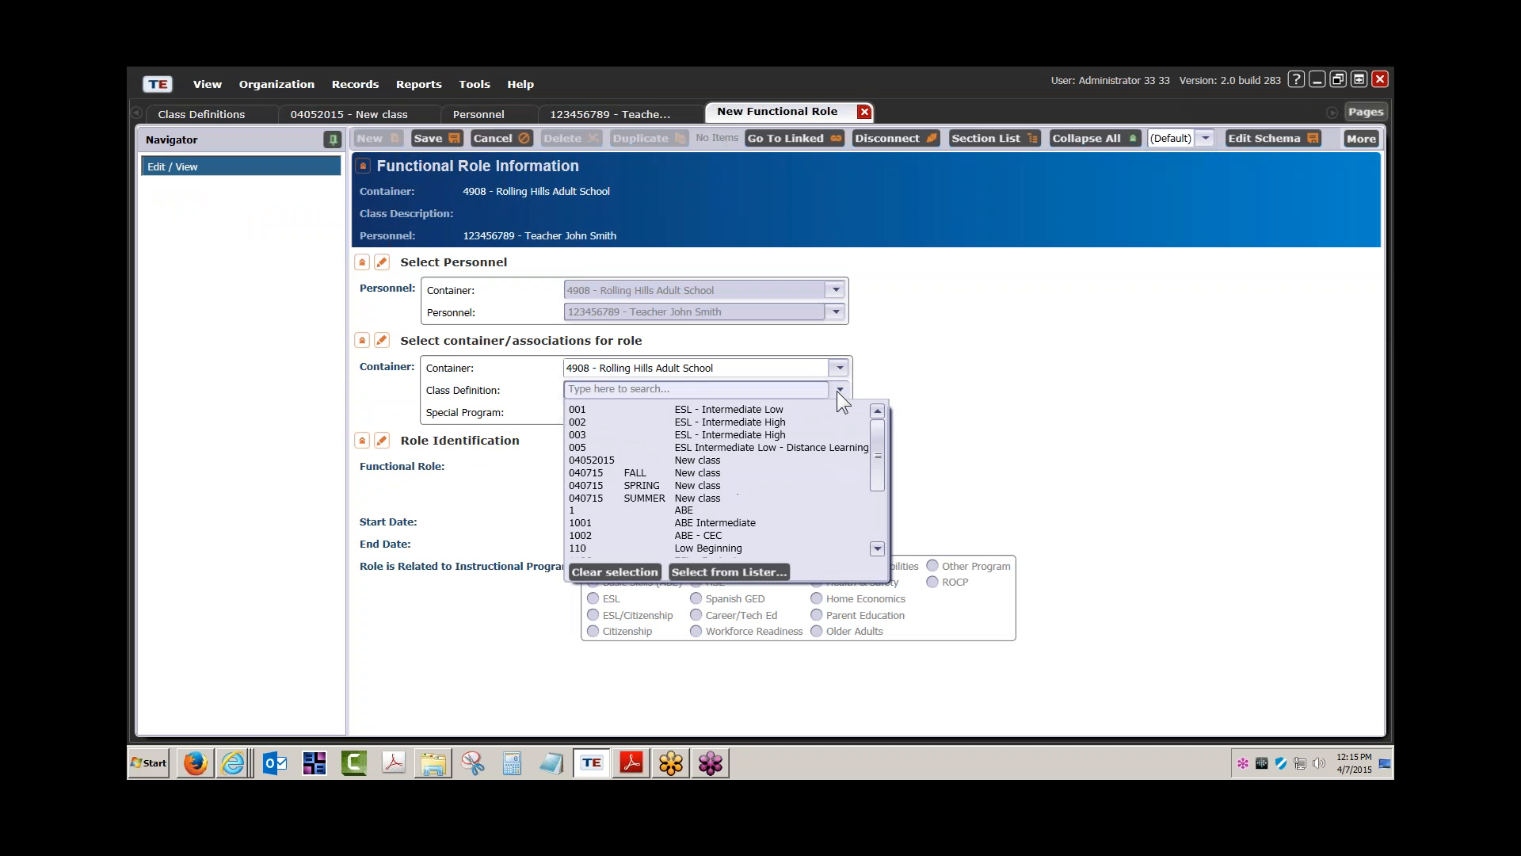
click(692, 458)
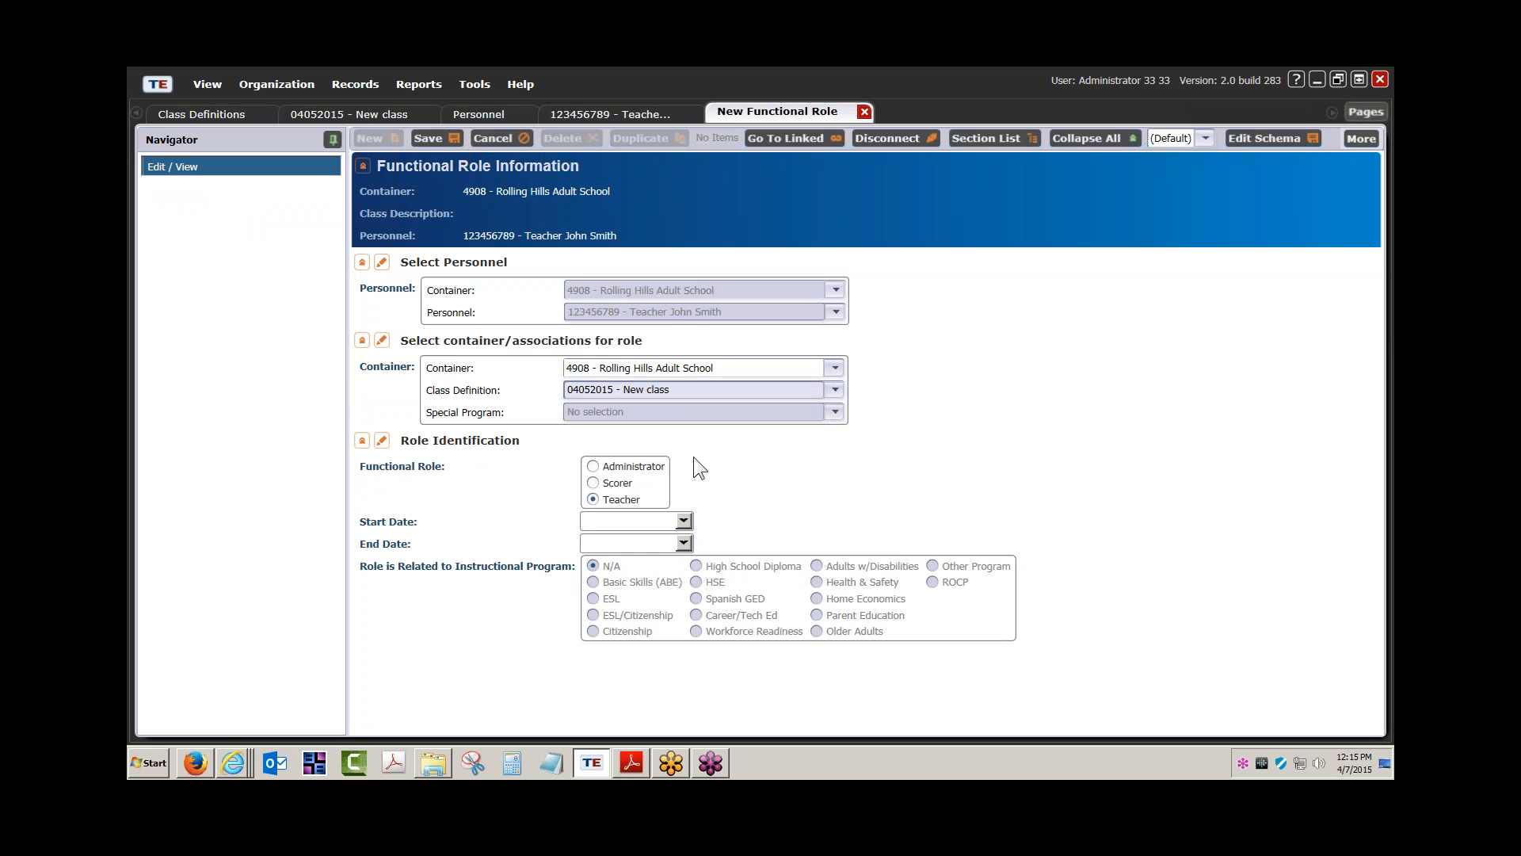
Date the Teacher role 1/19/2015 to 5/22/2015 and save it
click(683, 521)
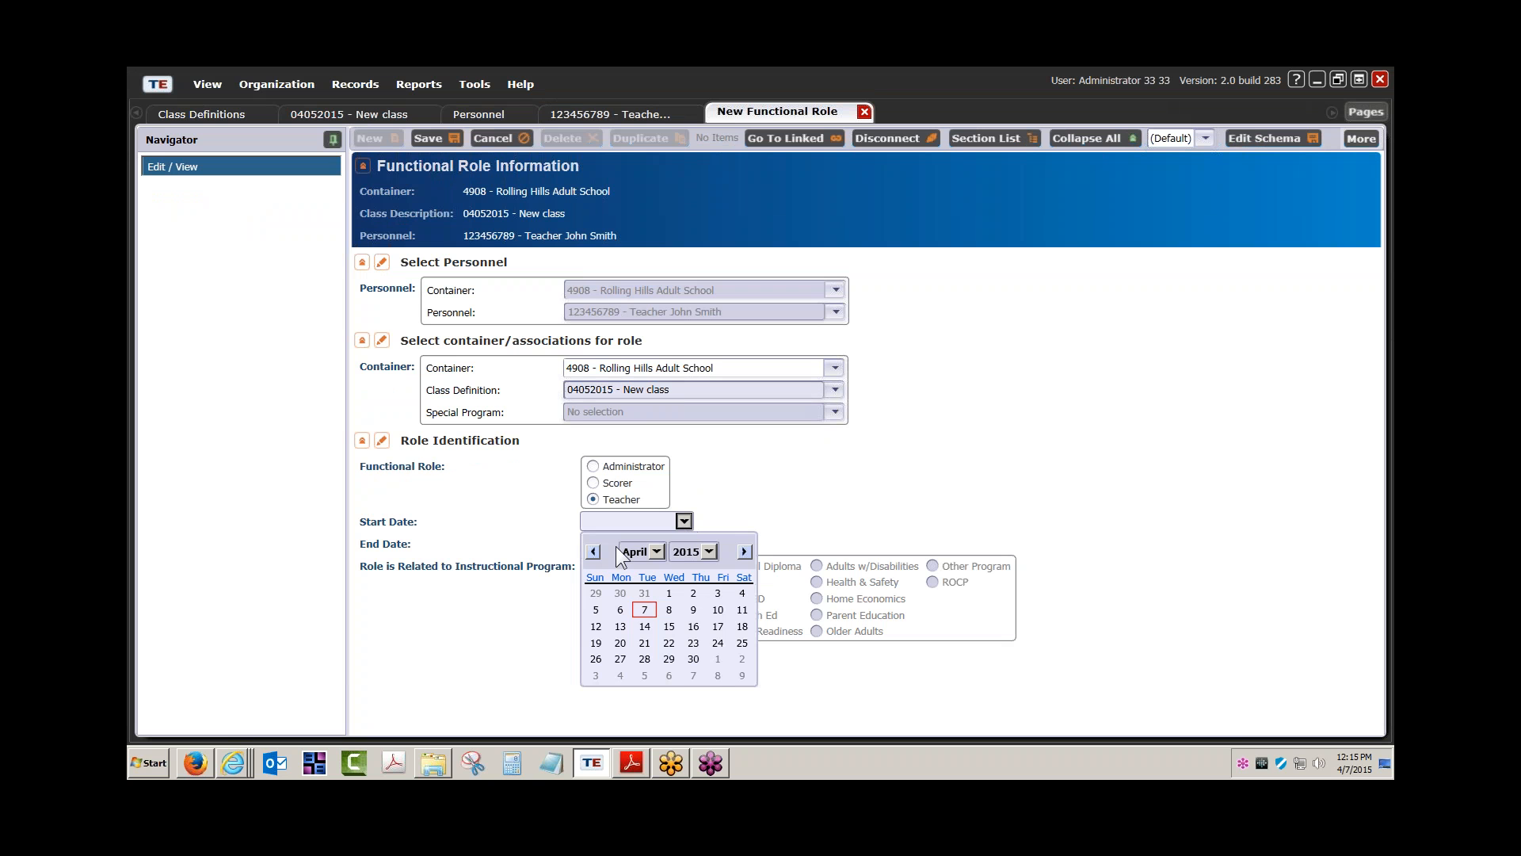
click(657, 551)
click(642, 572)
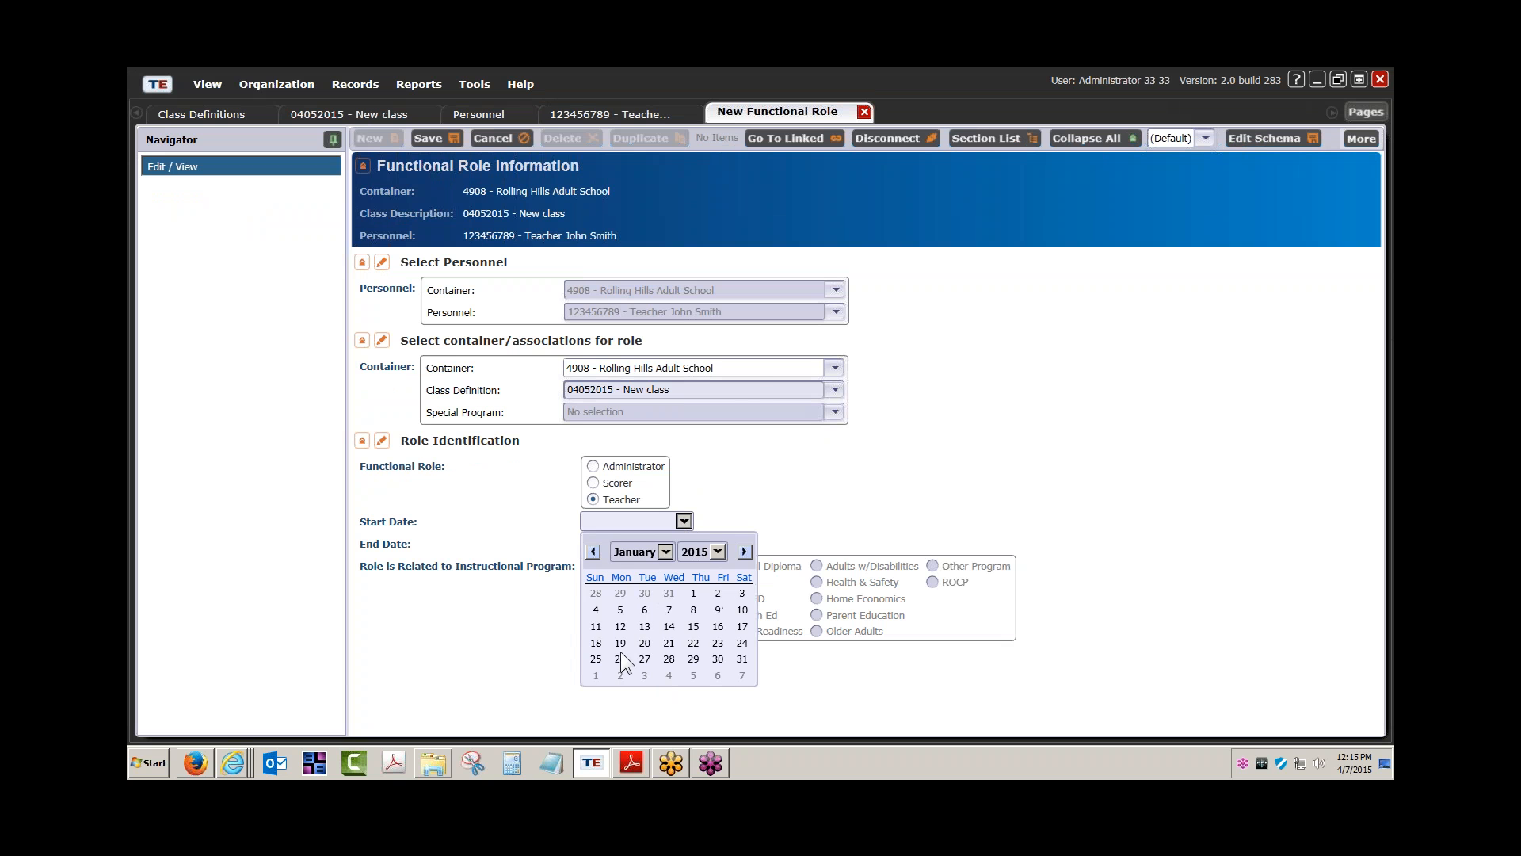
click(620, 642)
click(683, 543)
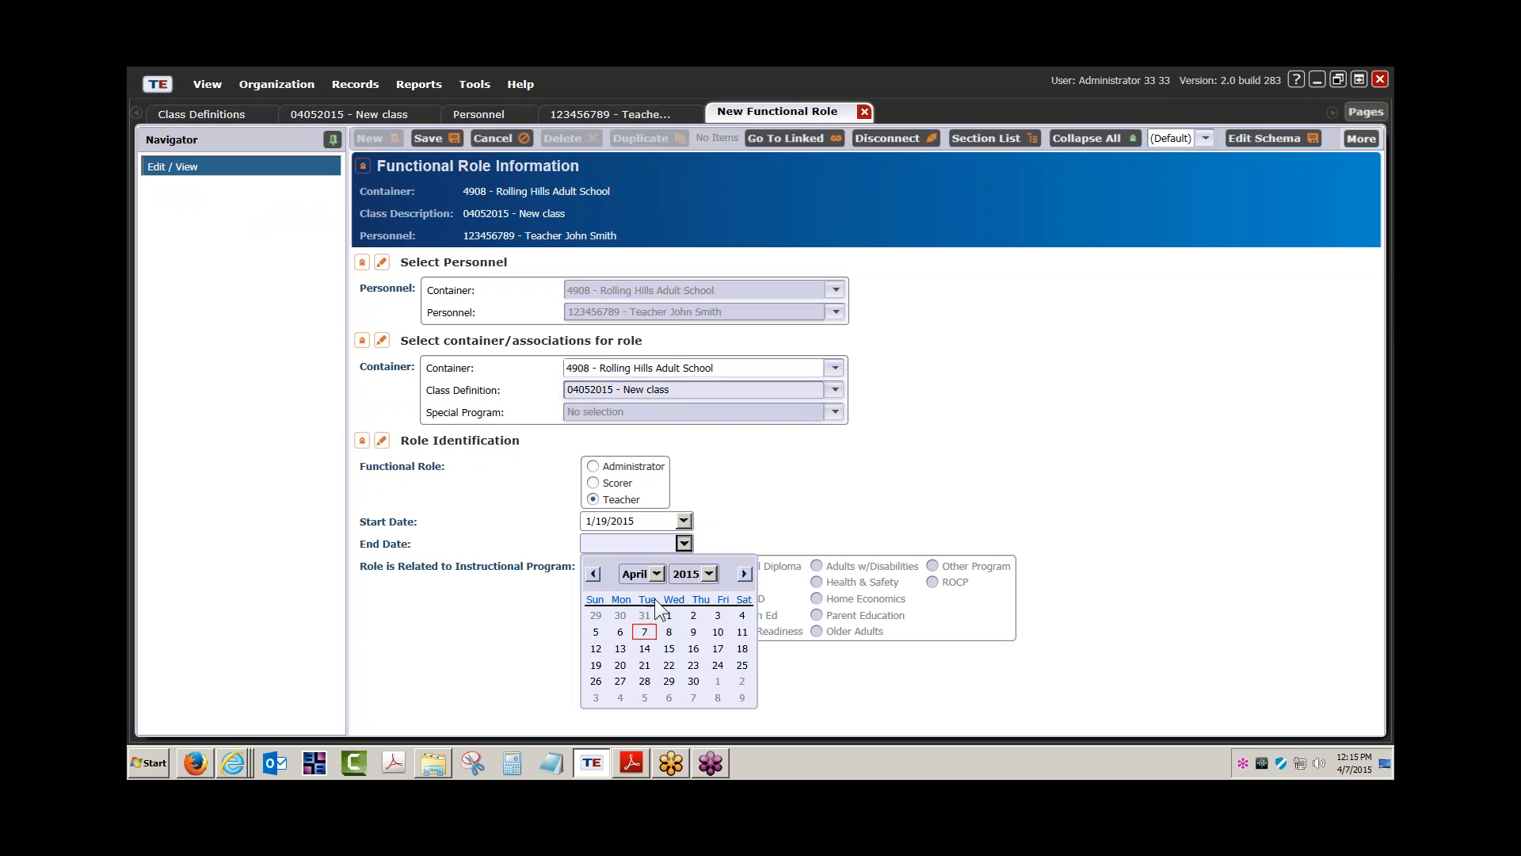
click(657, 574)
click(643, 646)
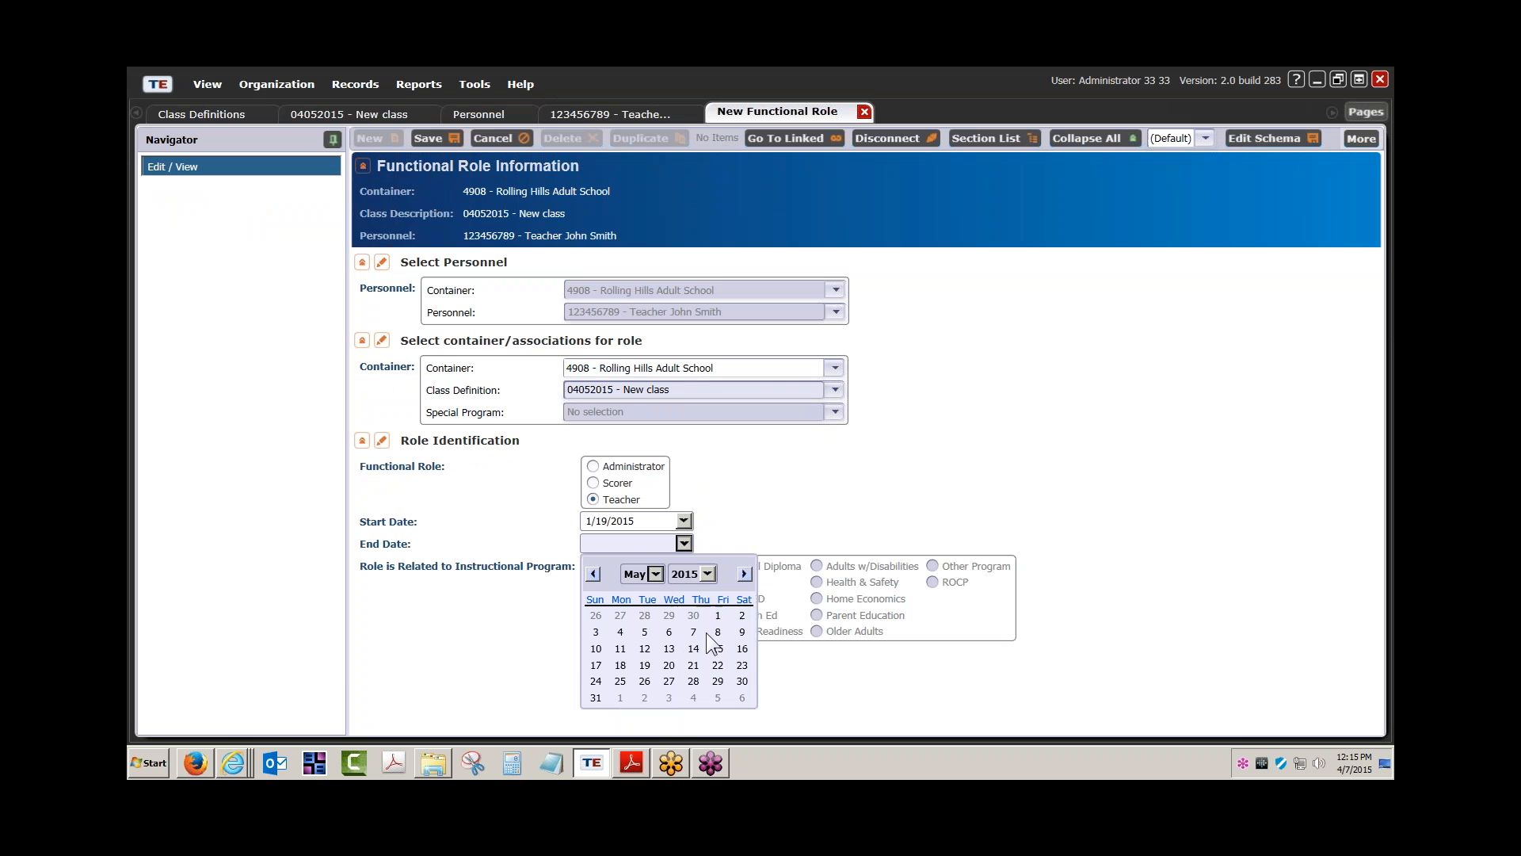
click(717, 665)
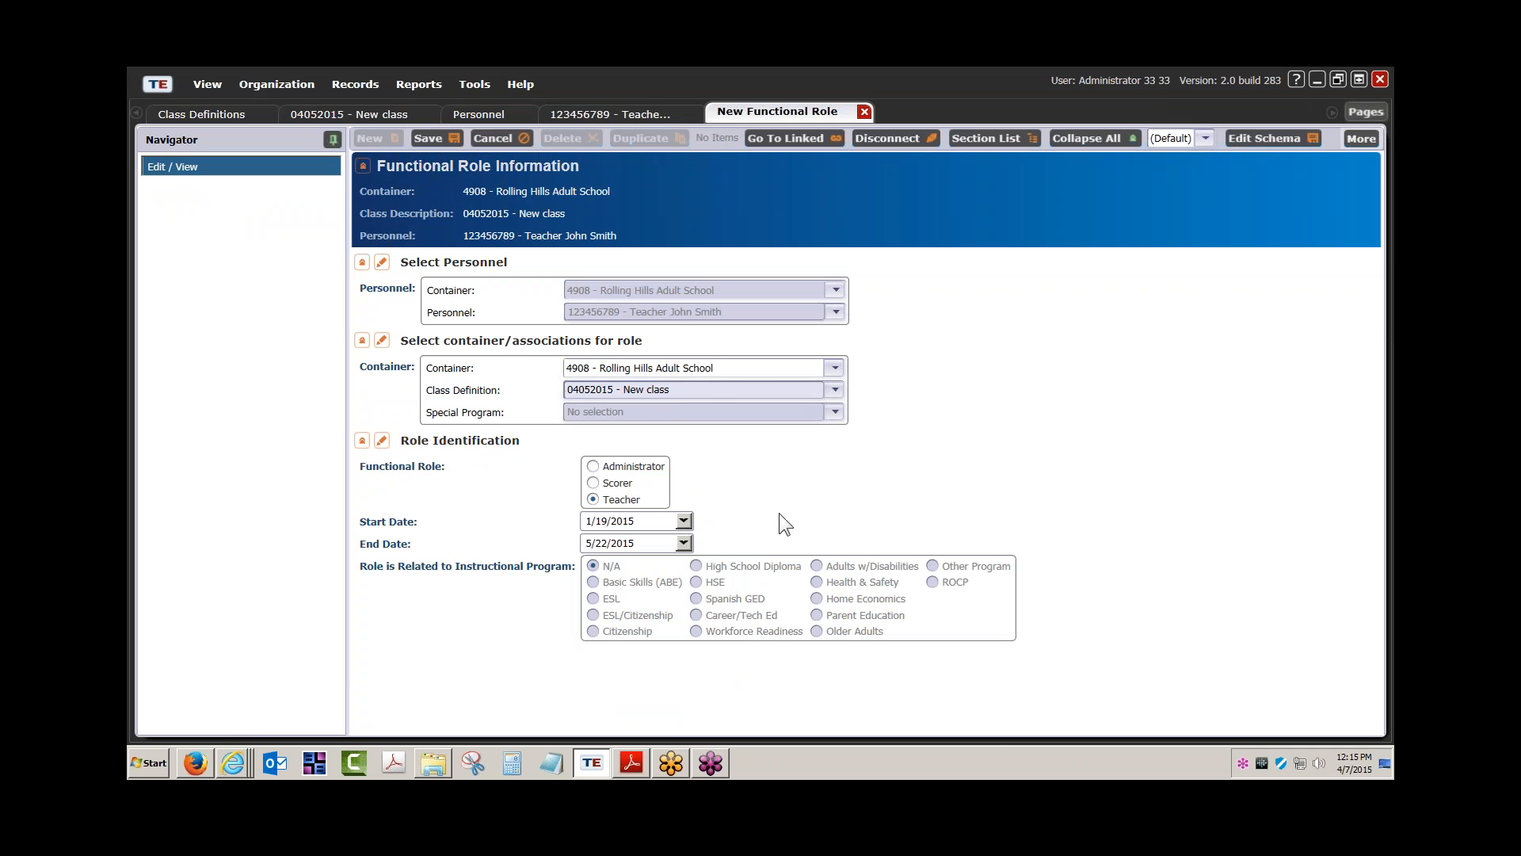
click(430, 137)
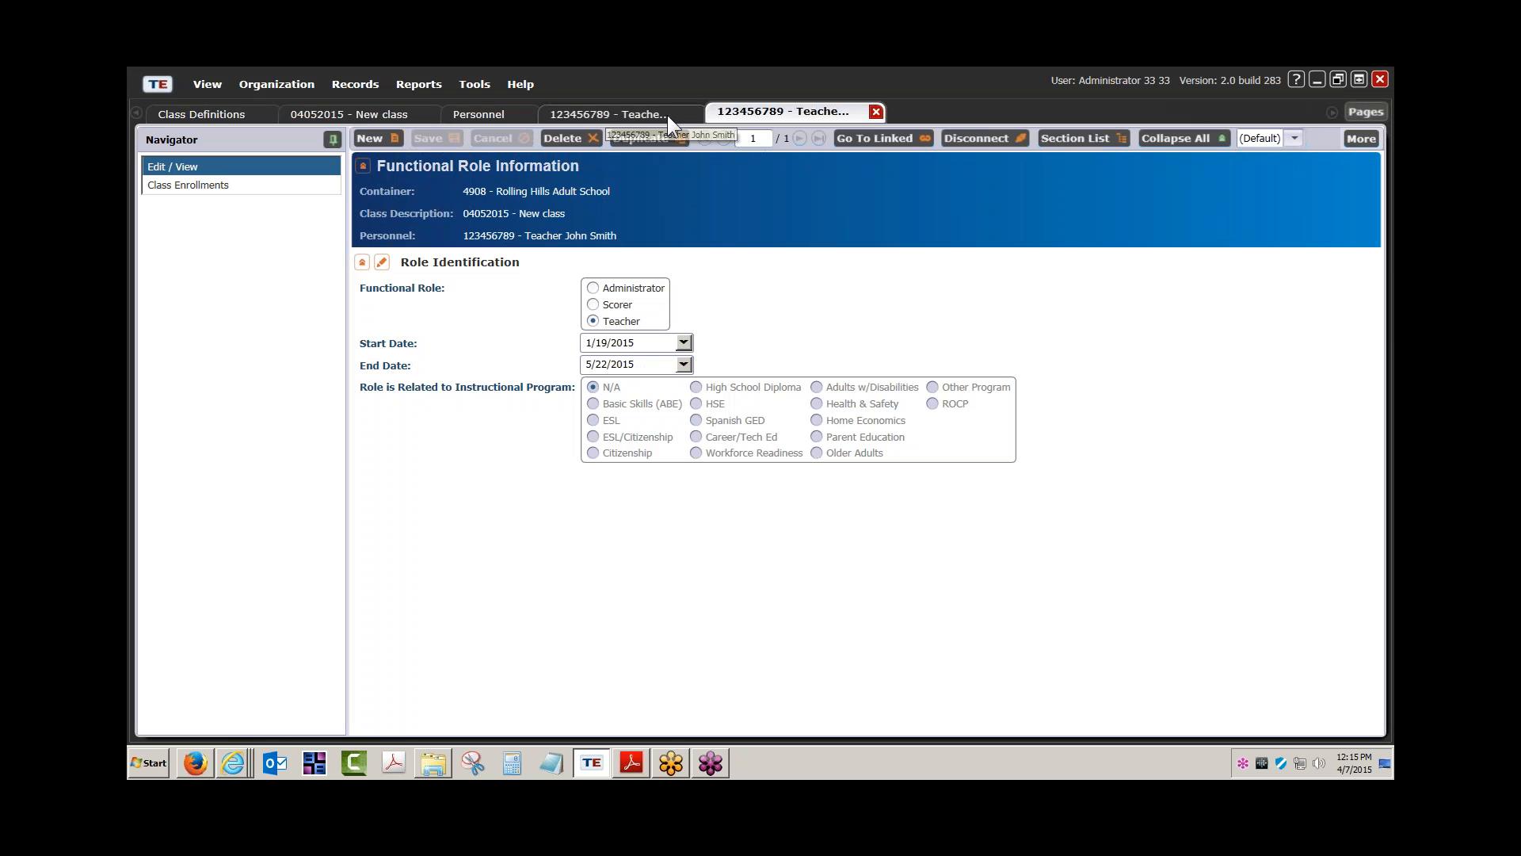
Check the teacher's Functional Roles grid, widen its Container column, and refresh the class's Teachers list
click(601, 113)
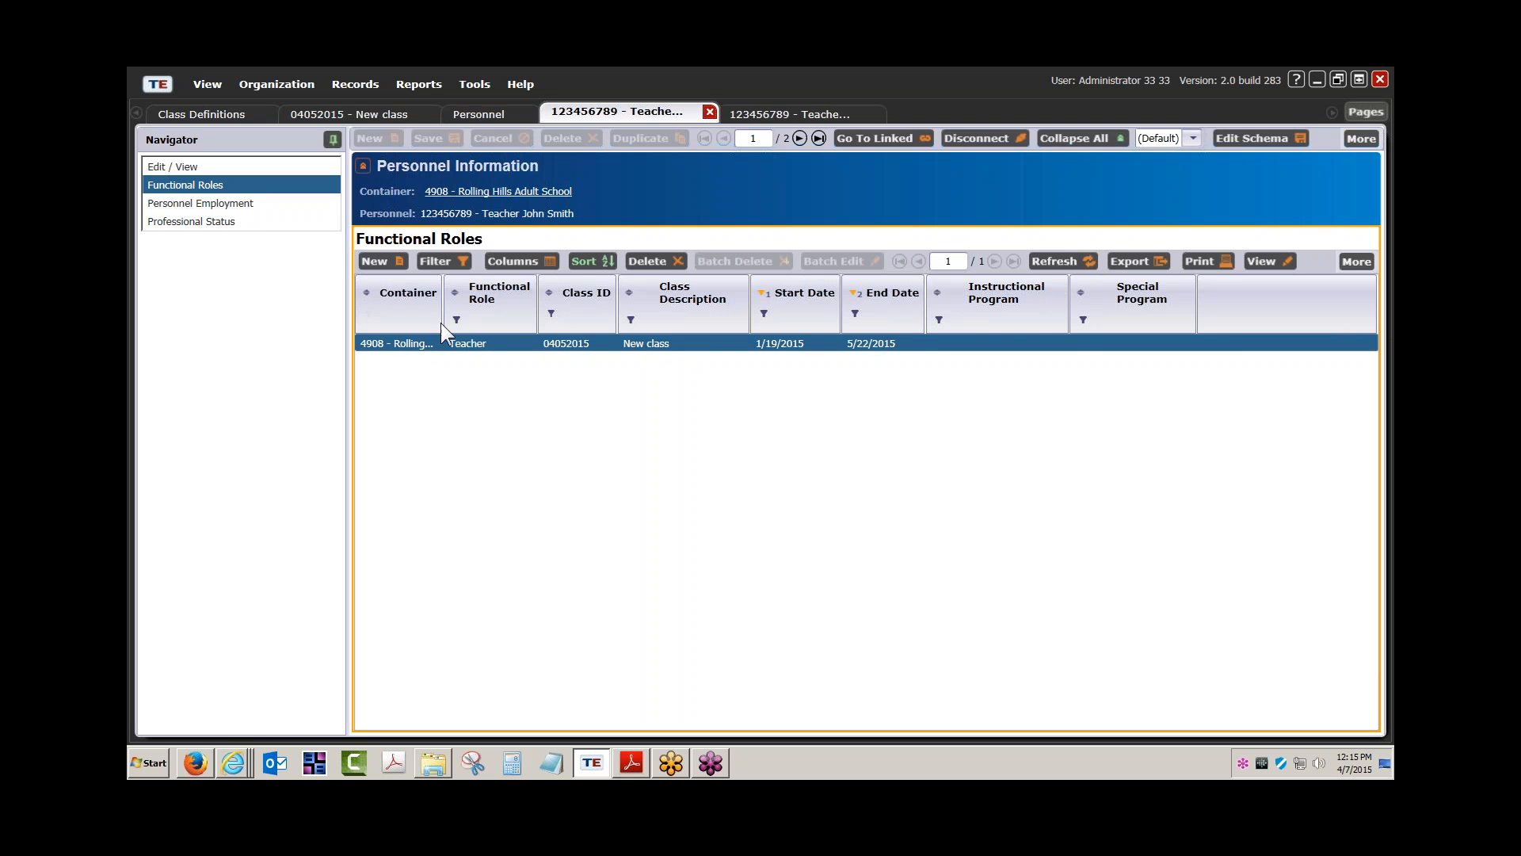
drag(442, 339, 536, 340)
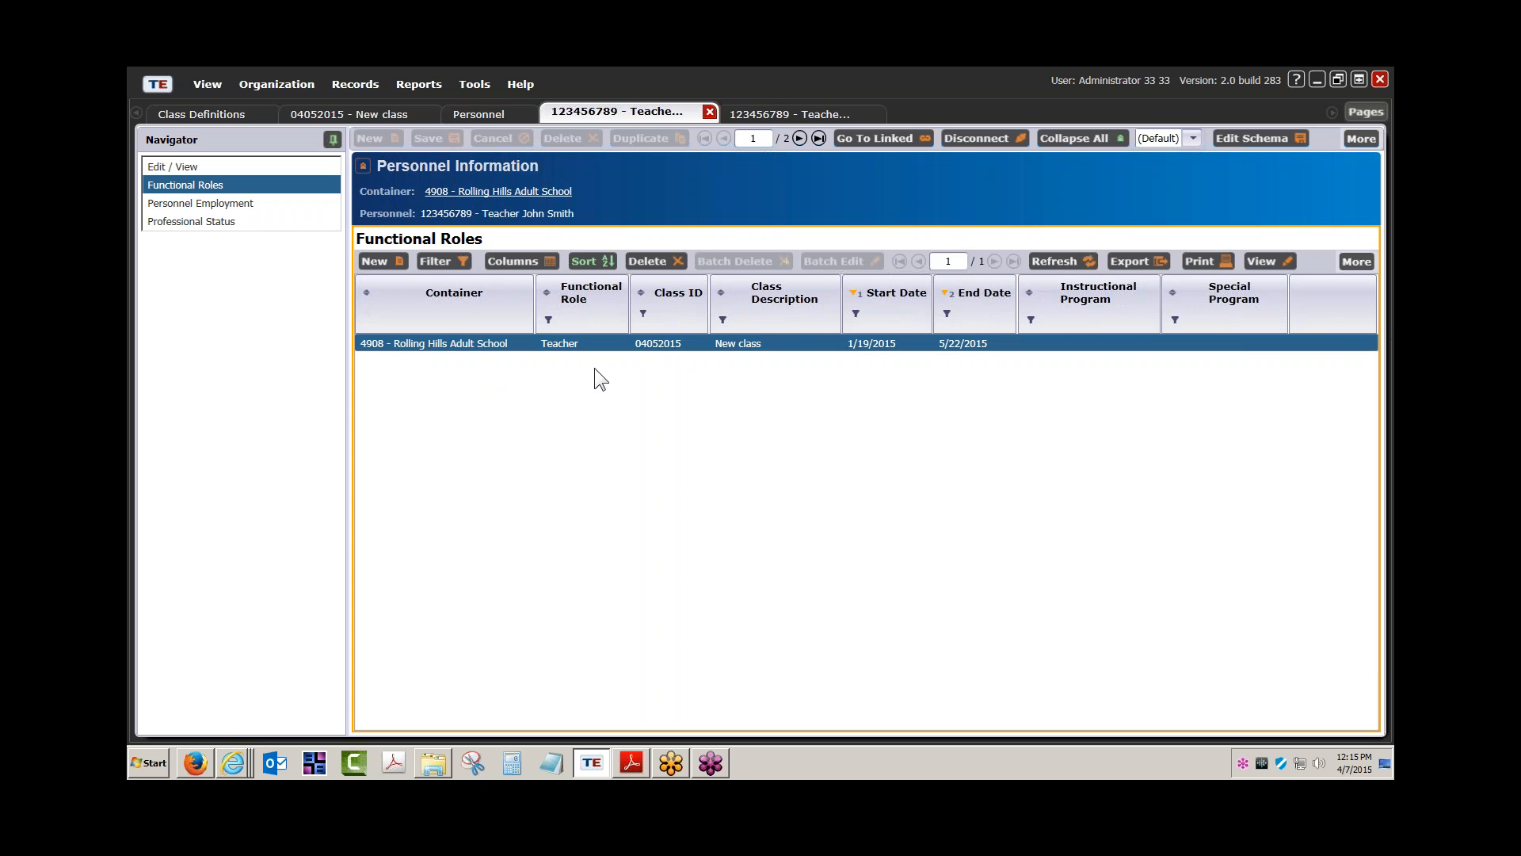
click(473, 118)
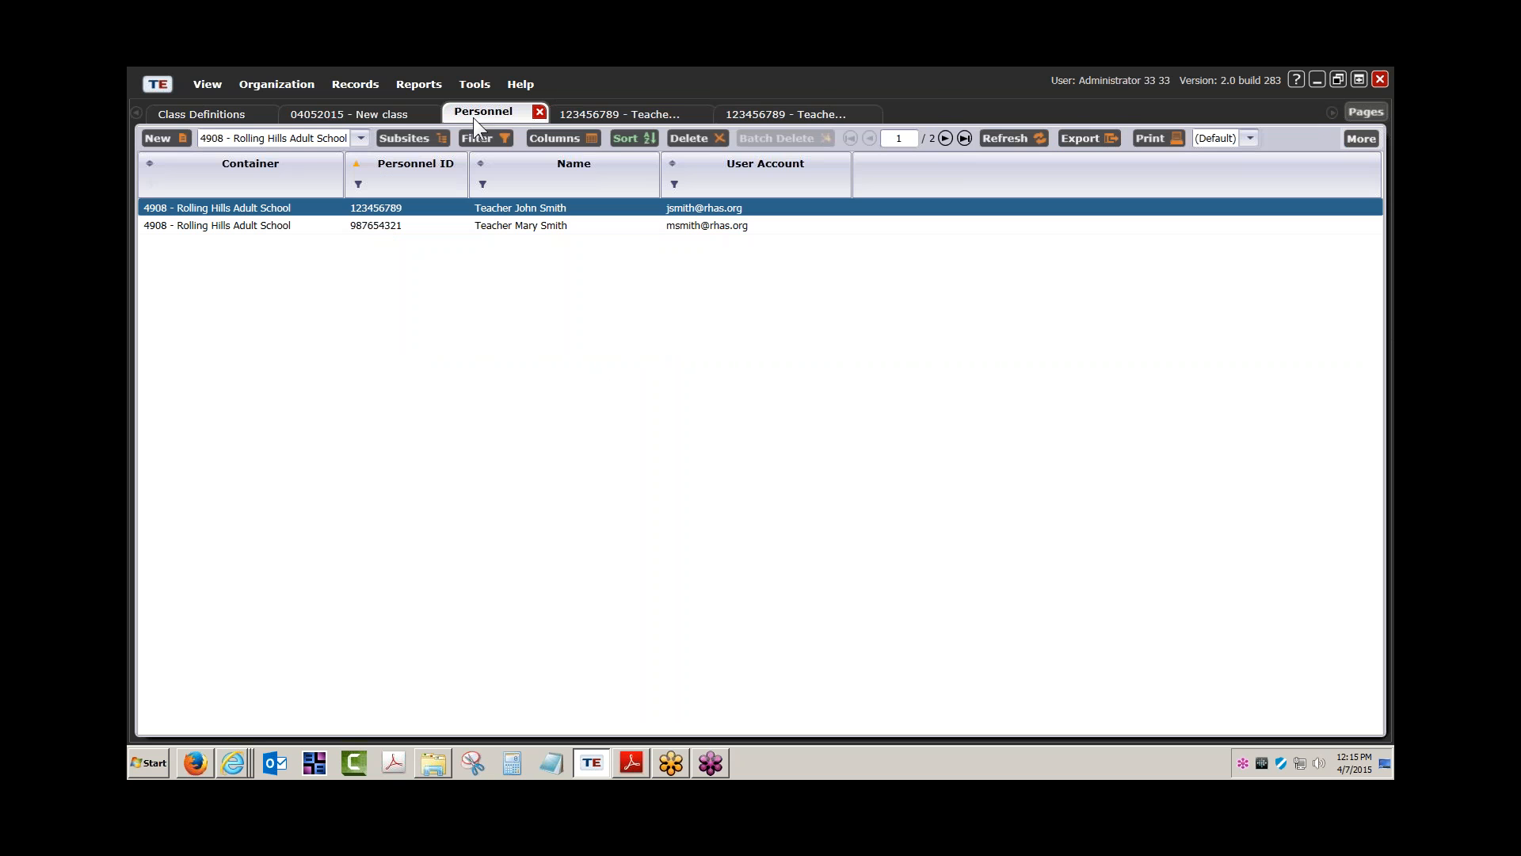
click(366, 112)
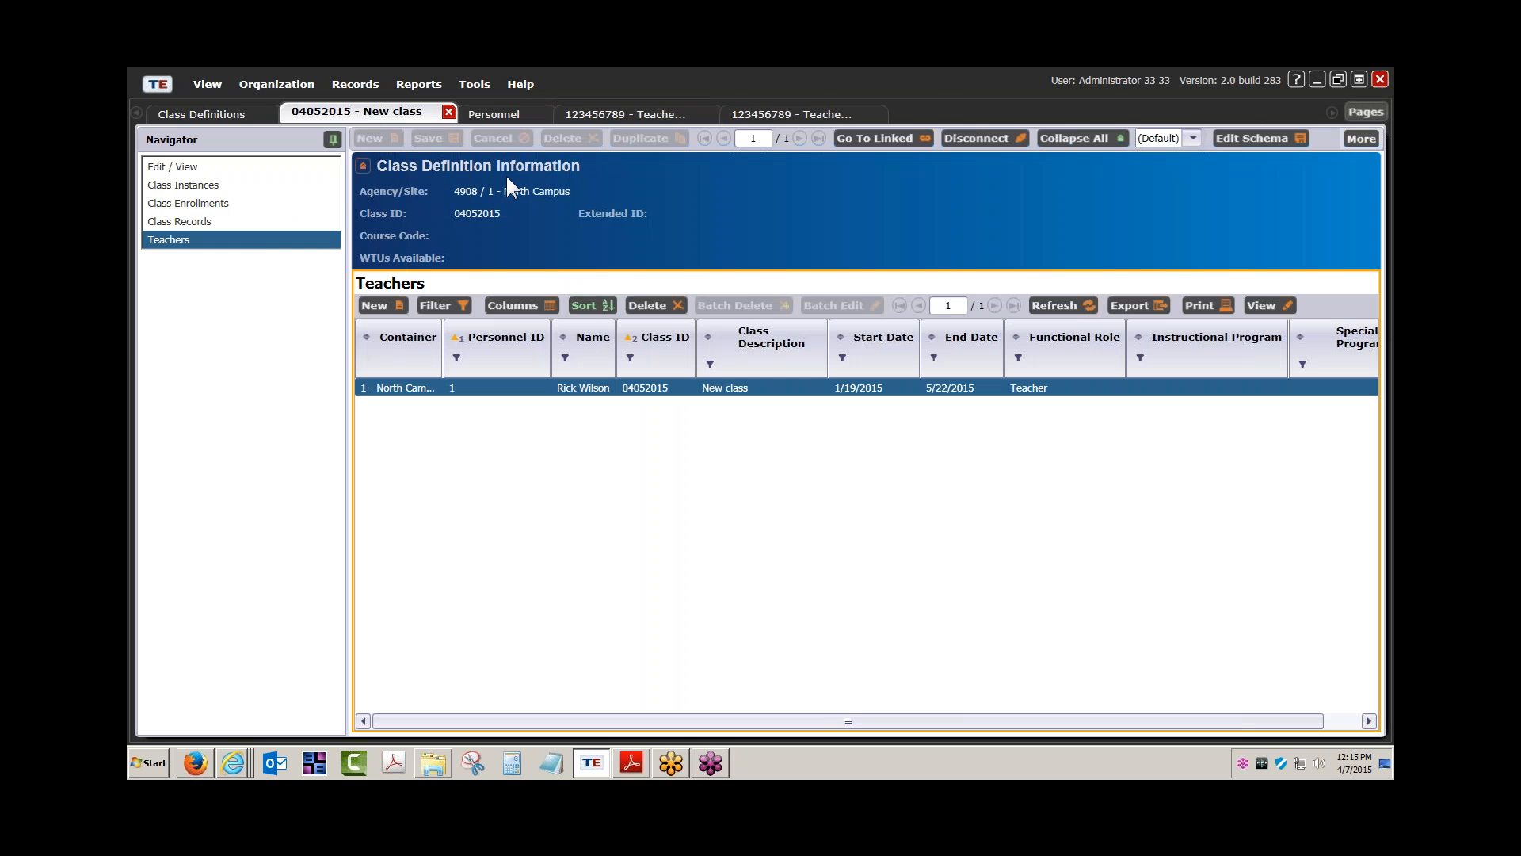
click(1039, 302)
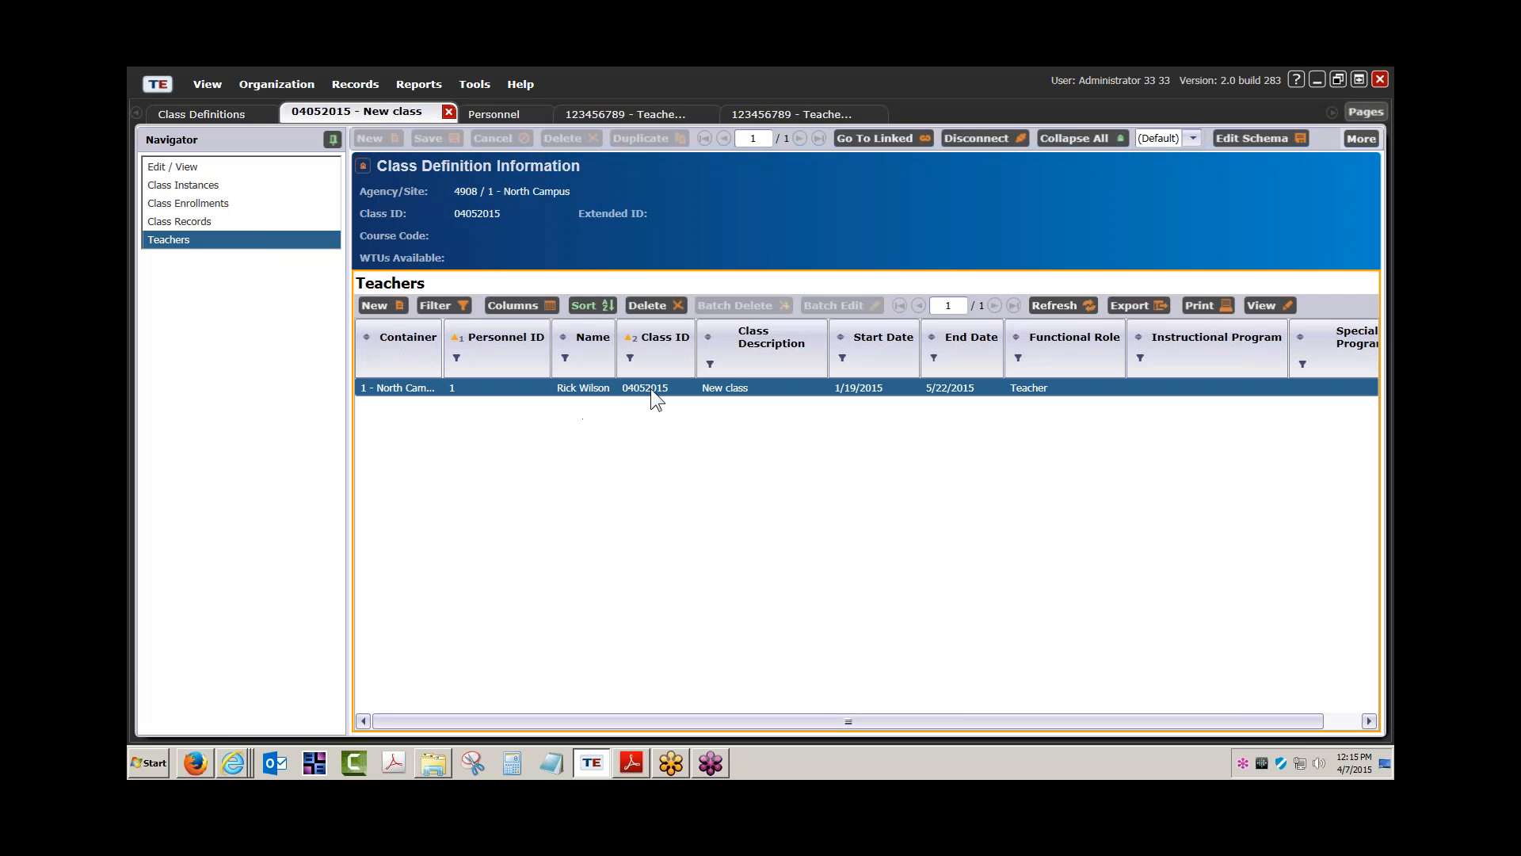
Compare the new role record with the lists, refreshing the class's Teachers grid and widening Container
click(767, 112)
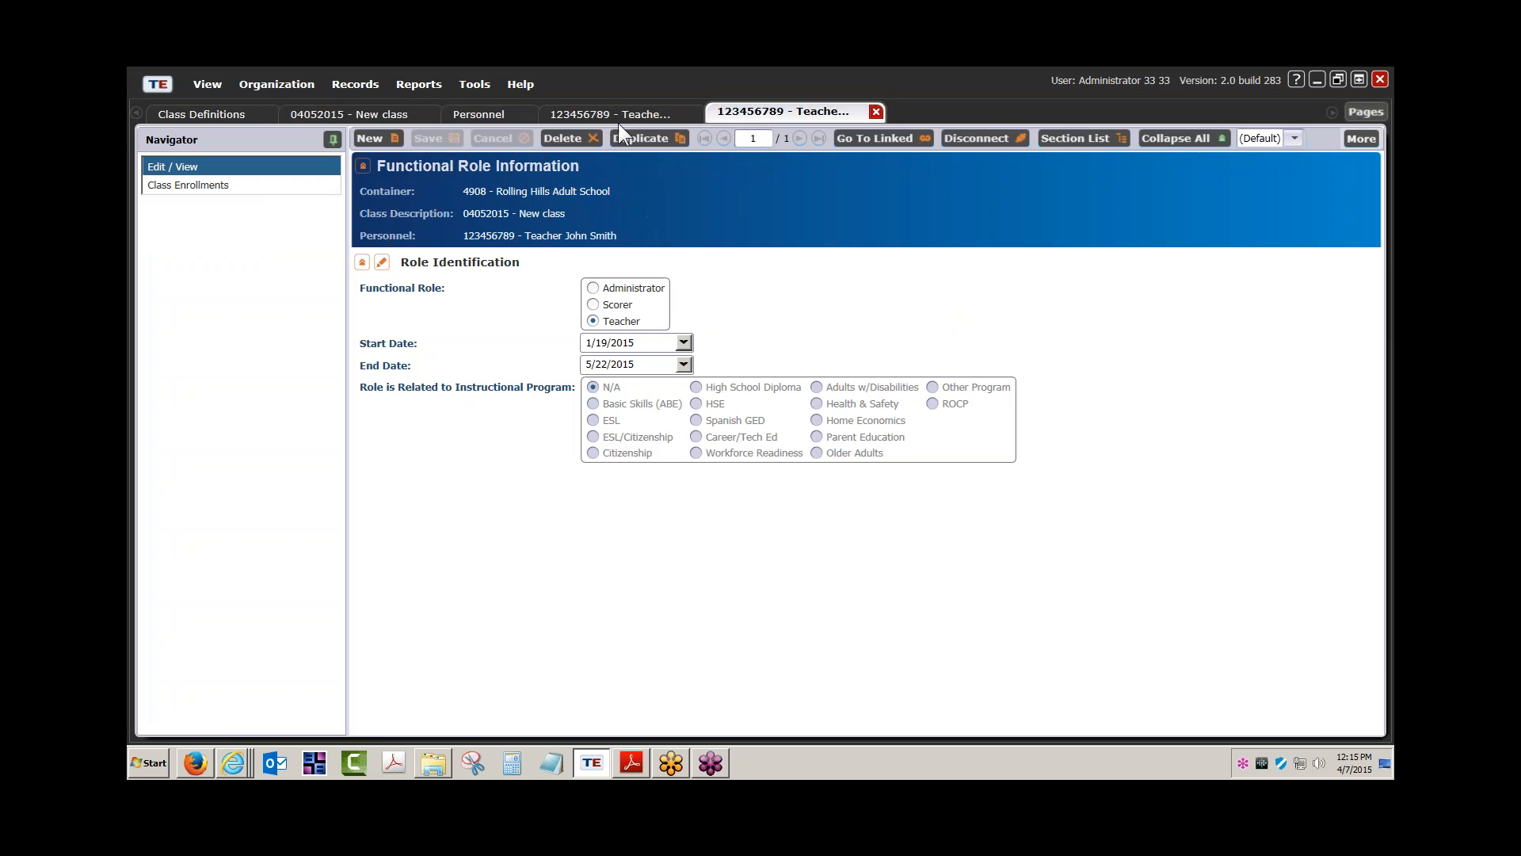
click(654, 112)
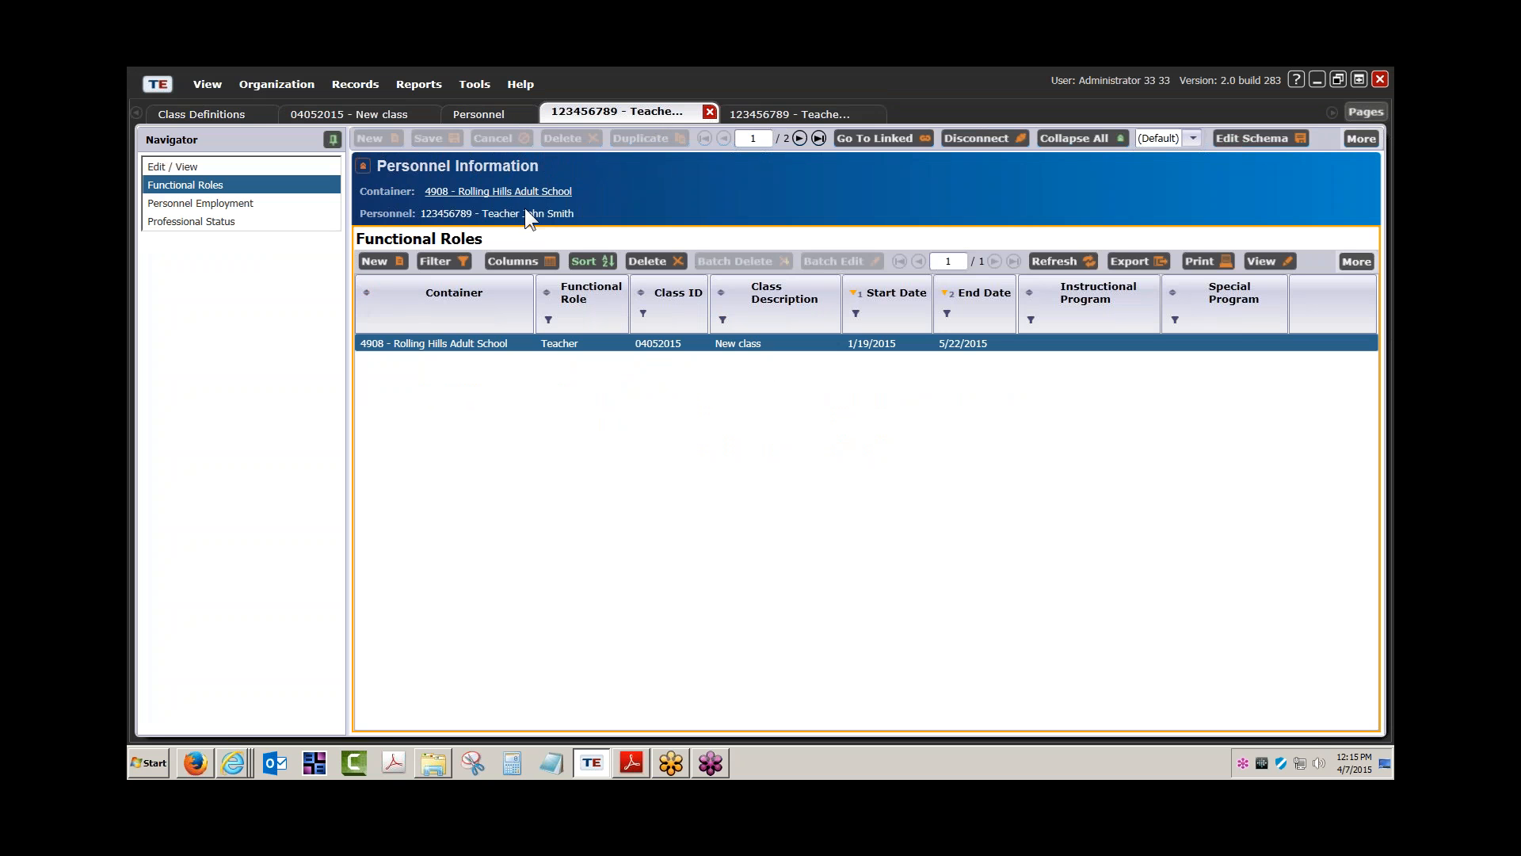
click(805, 114)
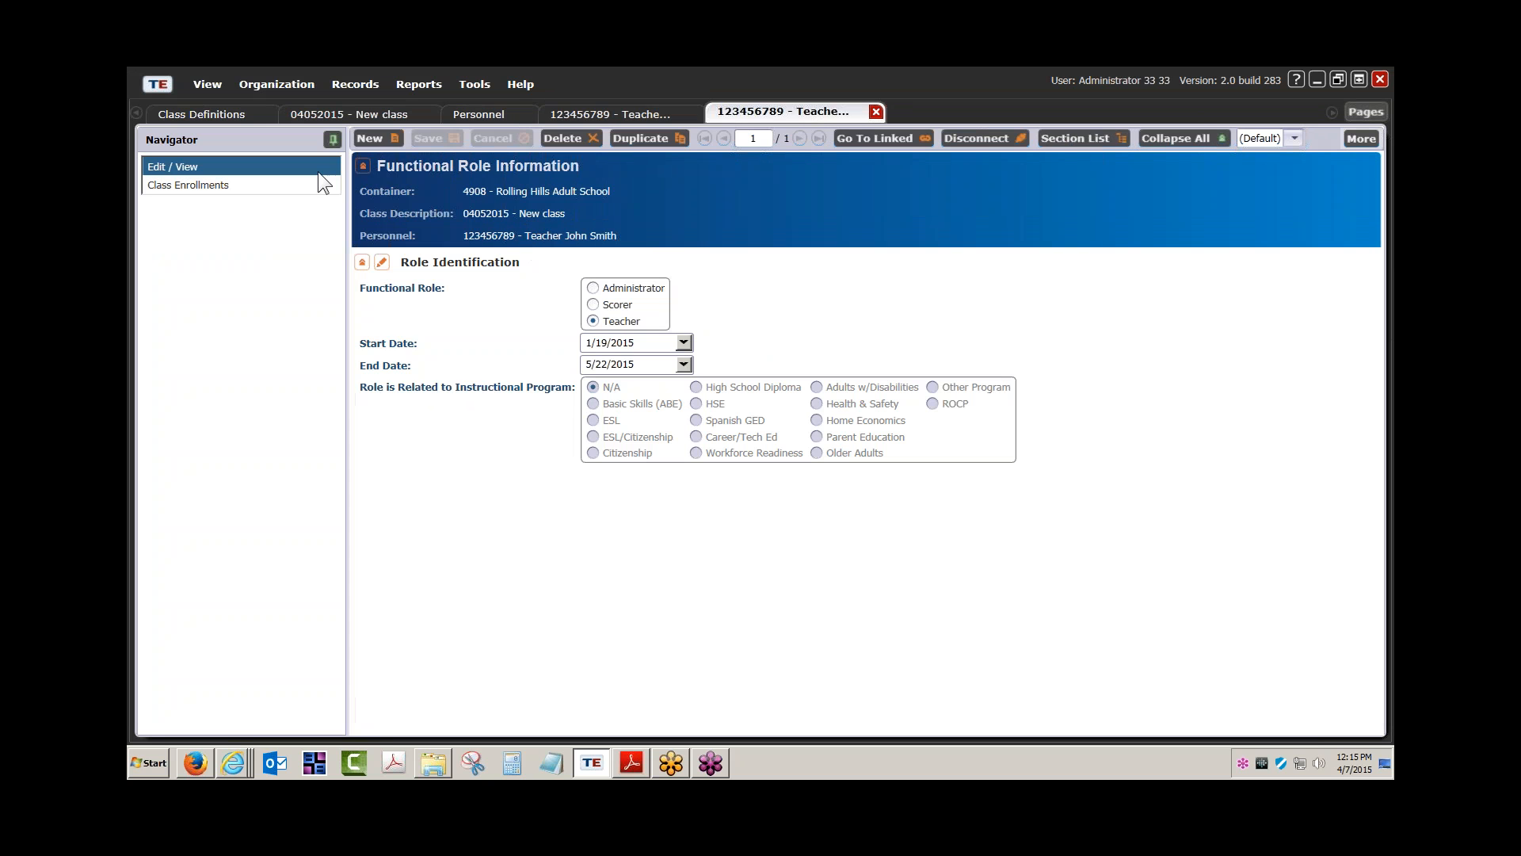
click(455, 113)
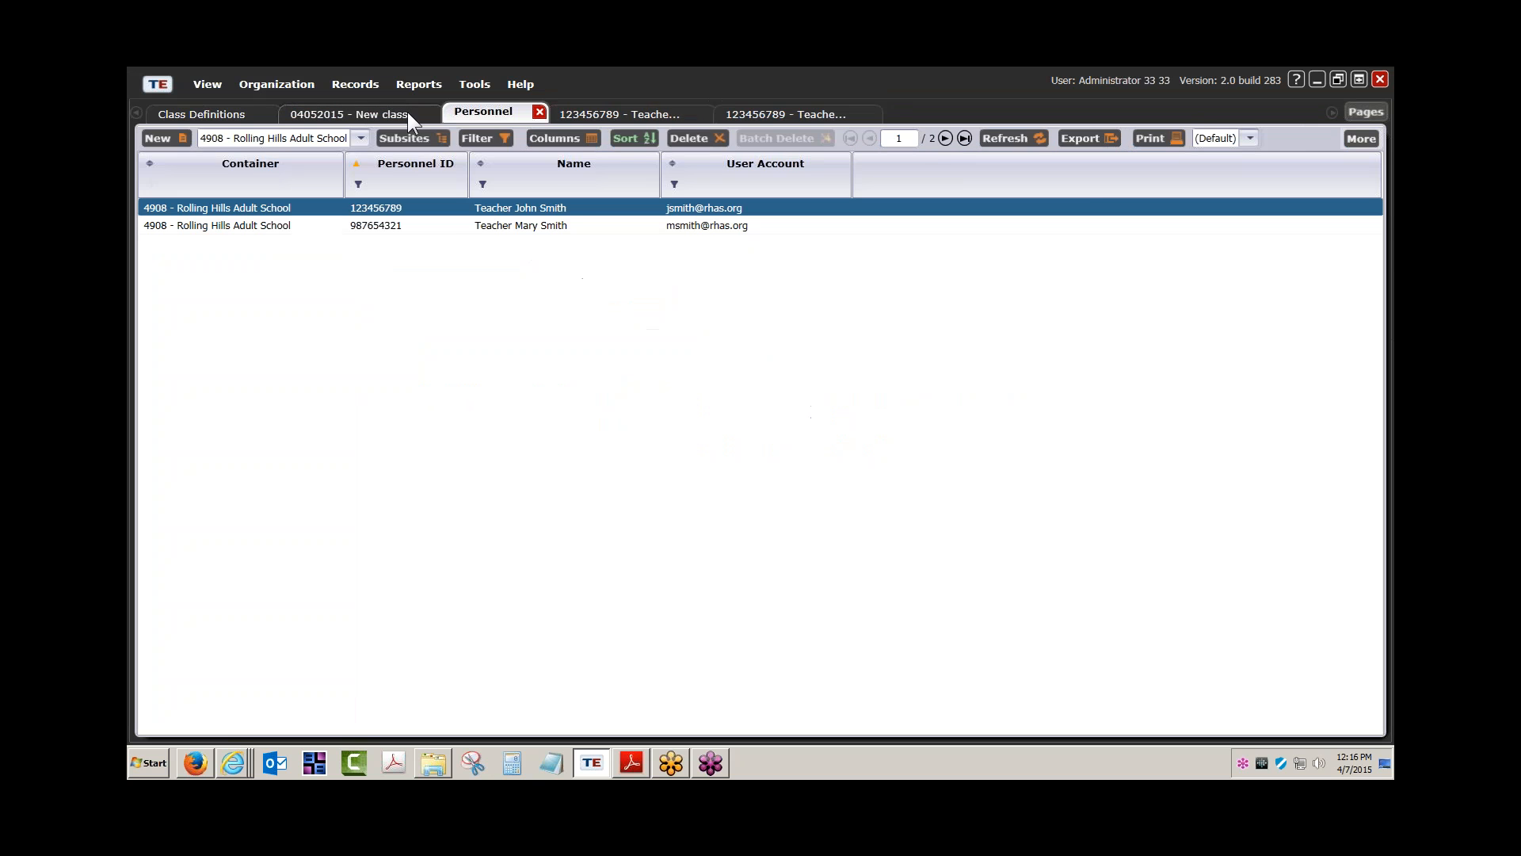
click(588, 113)
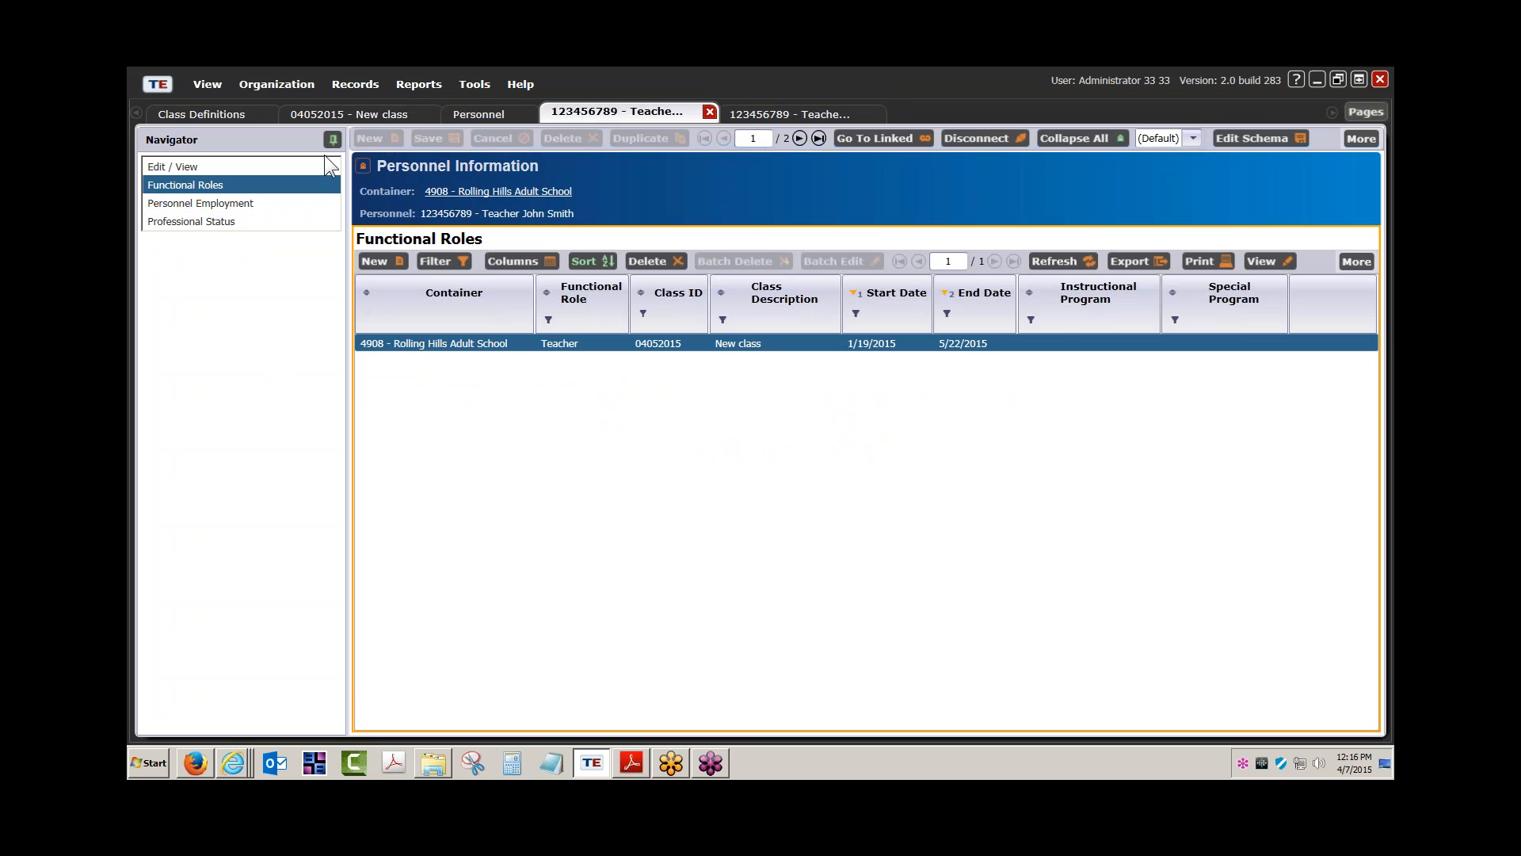
click(304, 115)
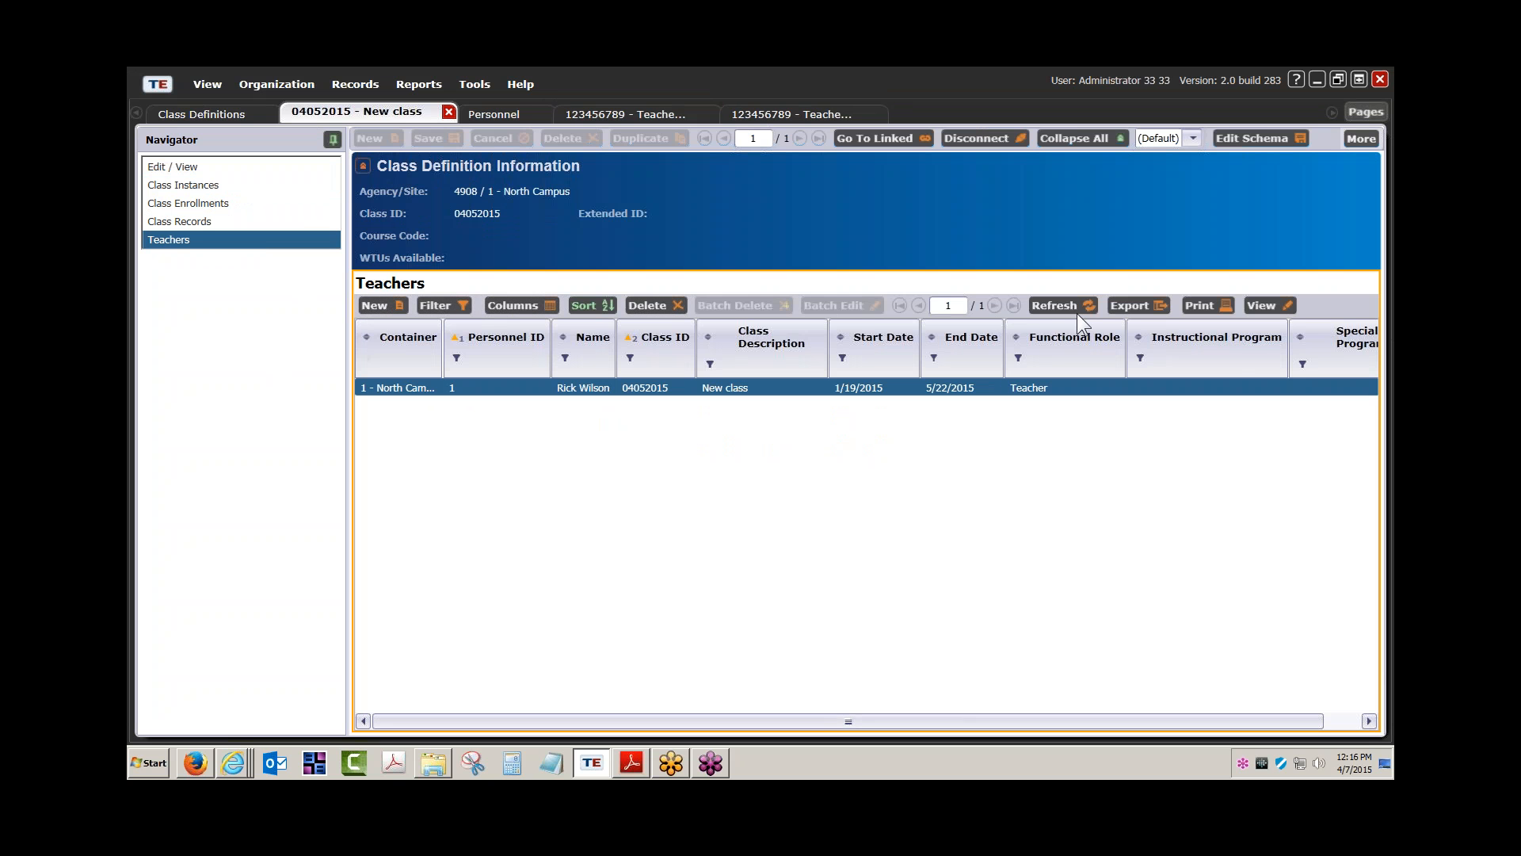
click(1054, 306)
drag(445, 355, 502, 372)
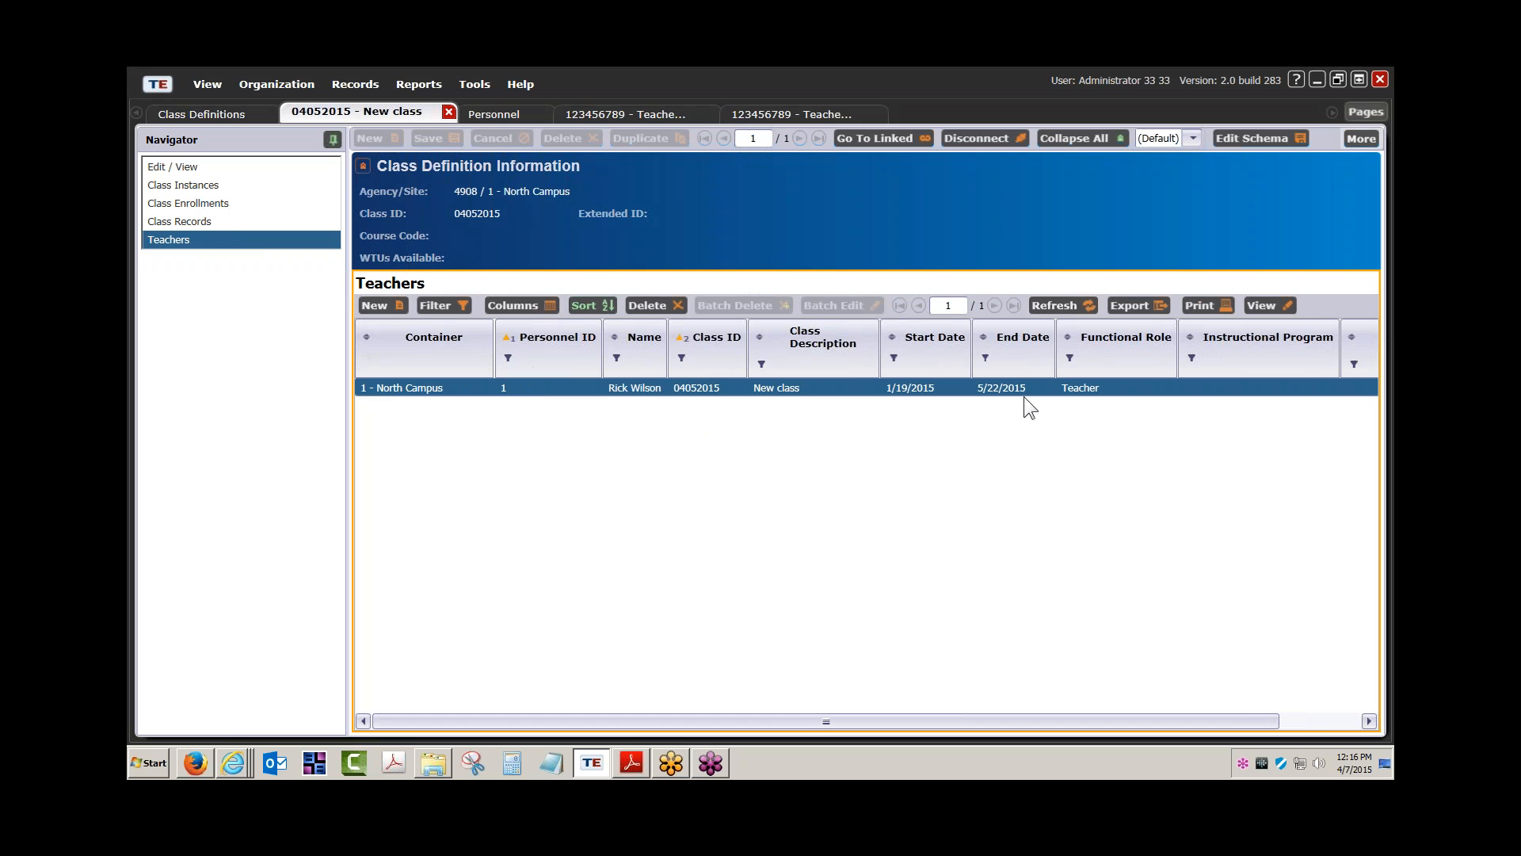
Close the 04052015 class, Class Definitions, Personnel and Functional Roles tabs
click(449, 111)
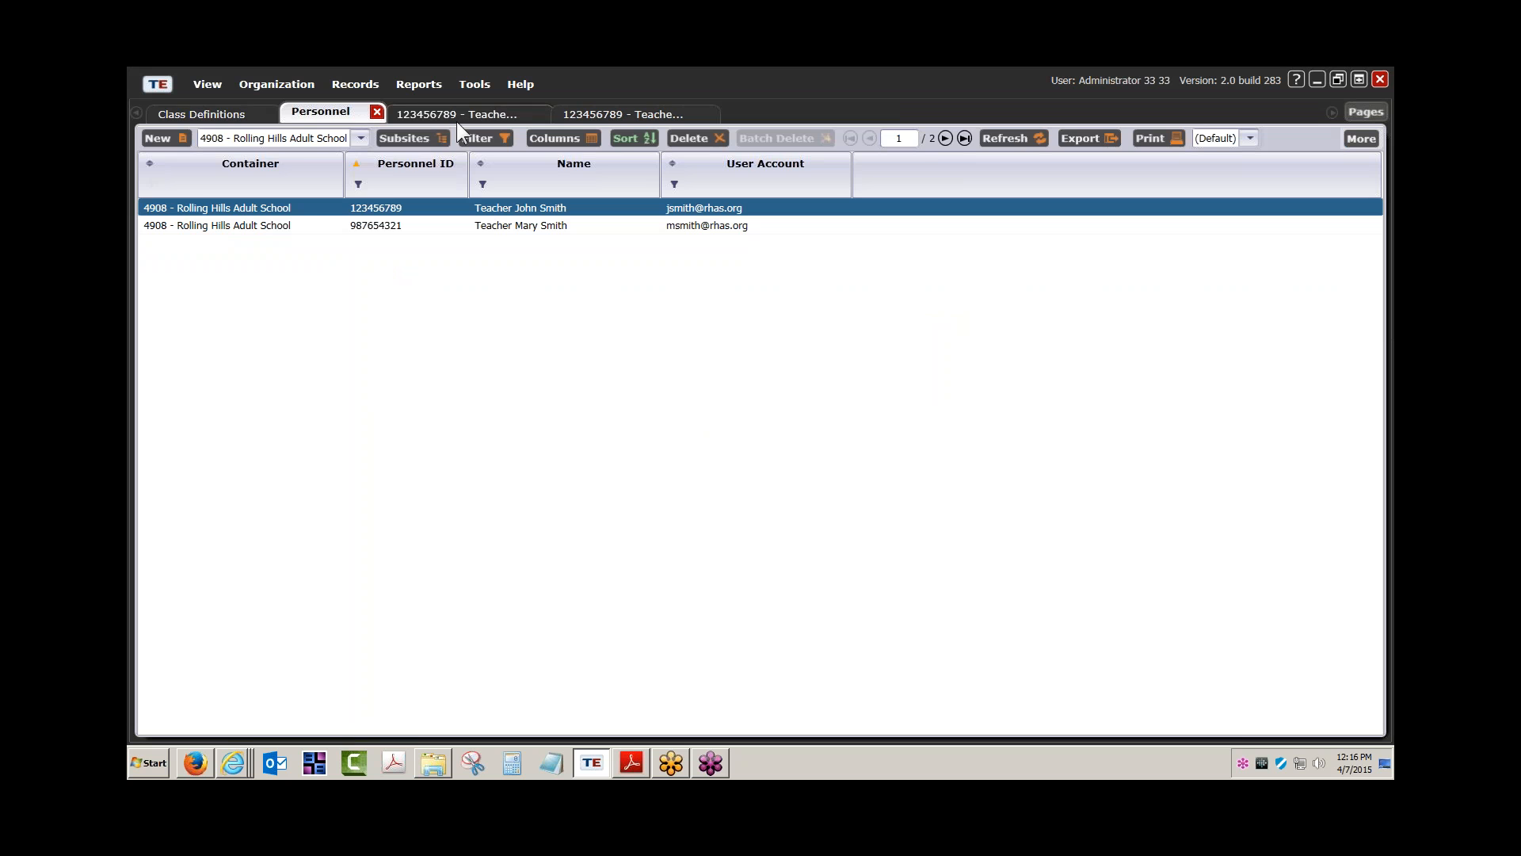
click(235, 110)
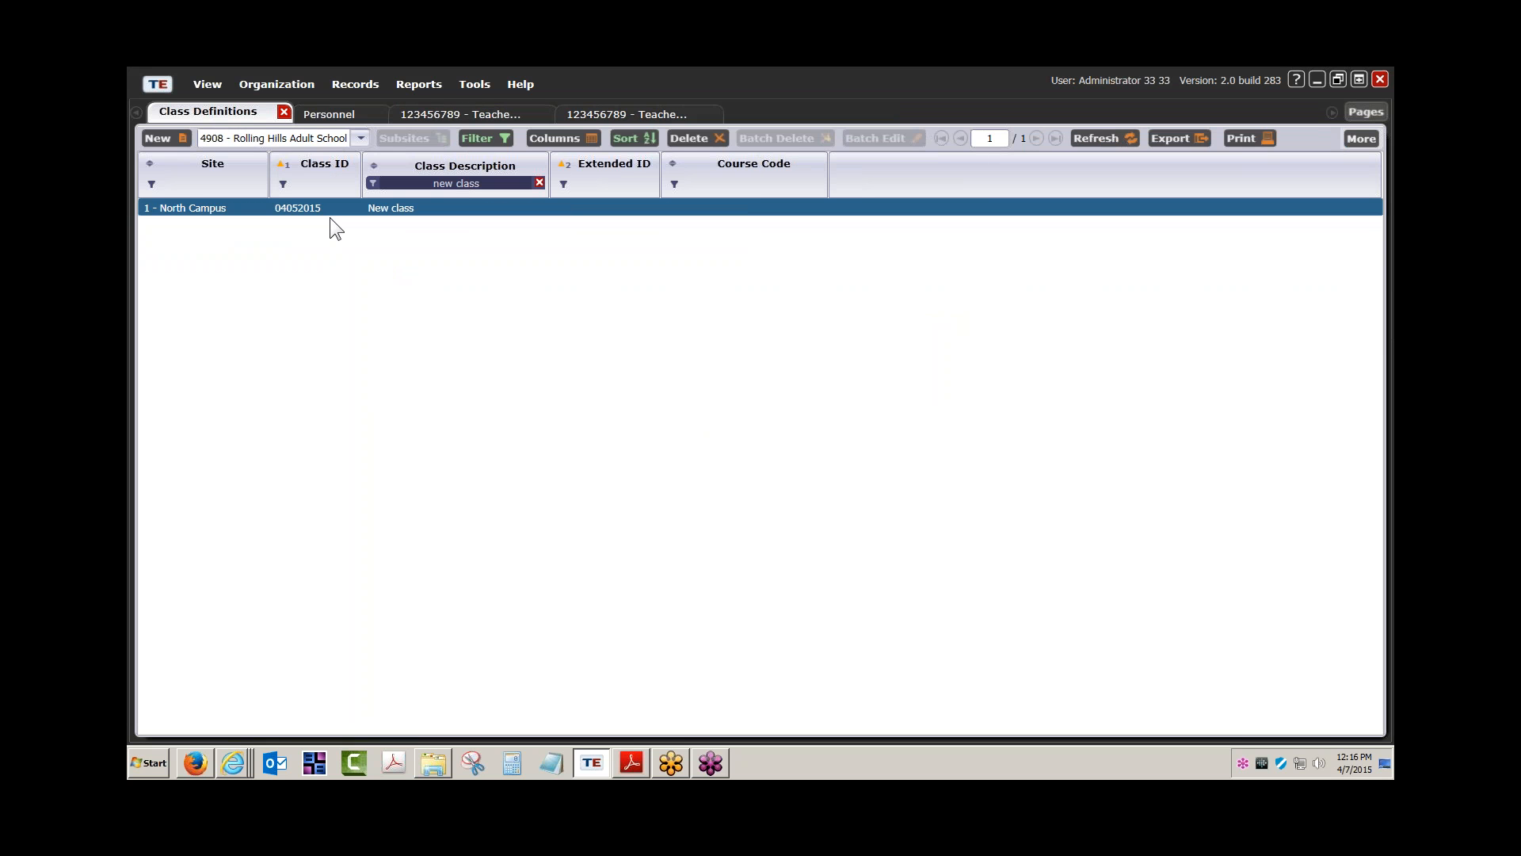
click(283, 111)
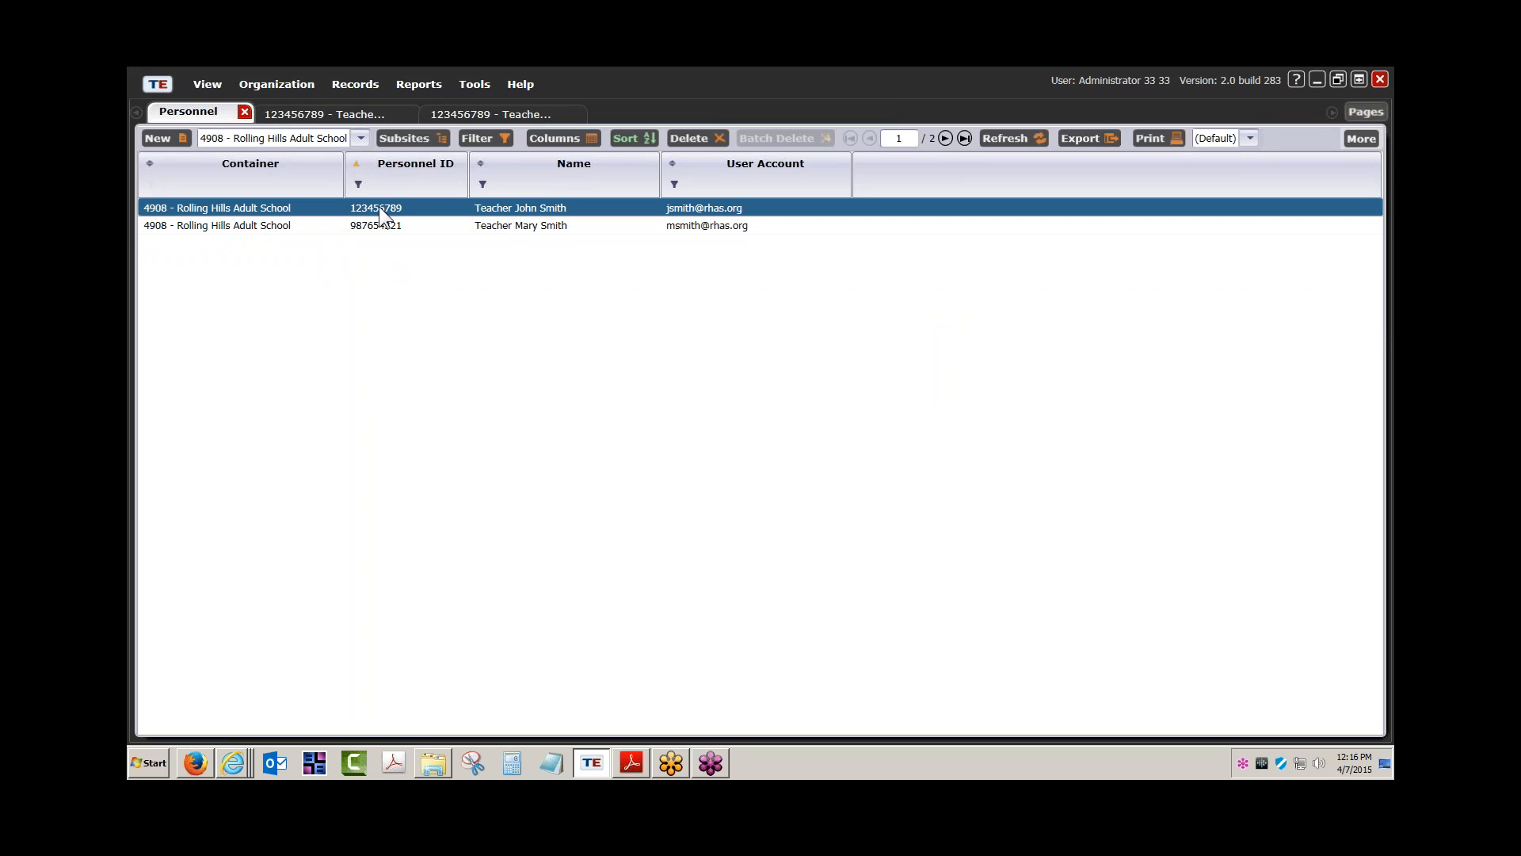
click(244, 112)
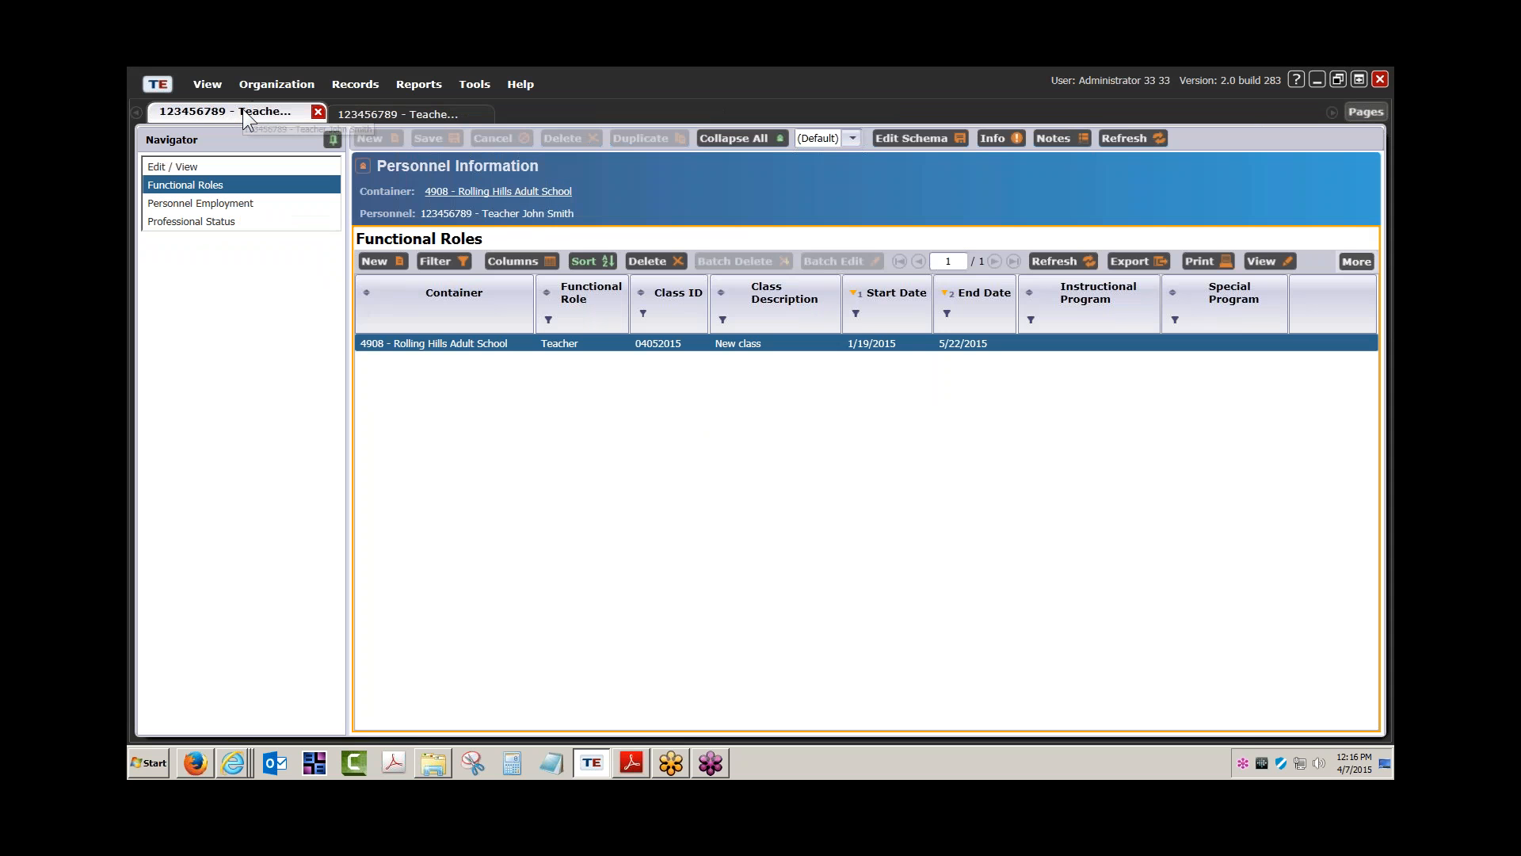
click(318, 111)
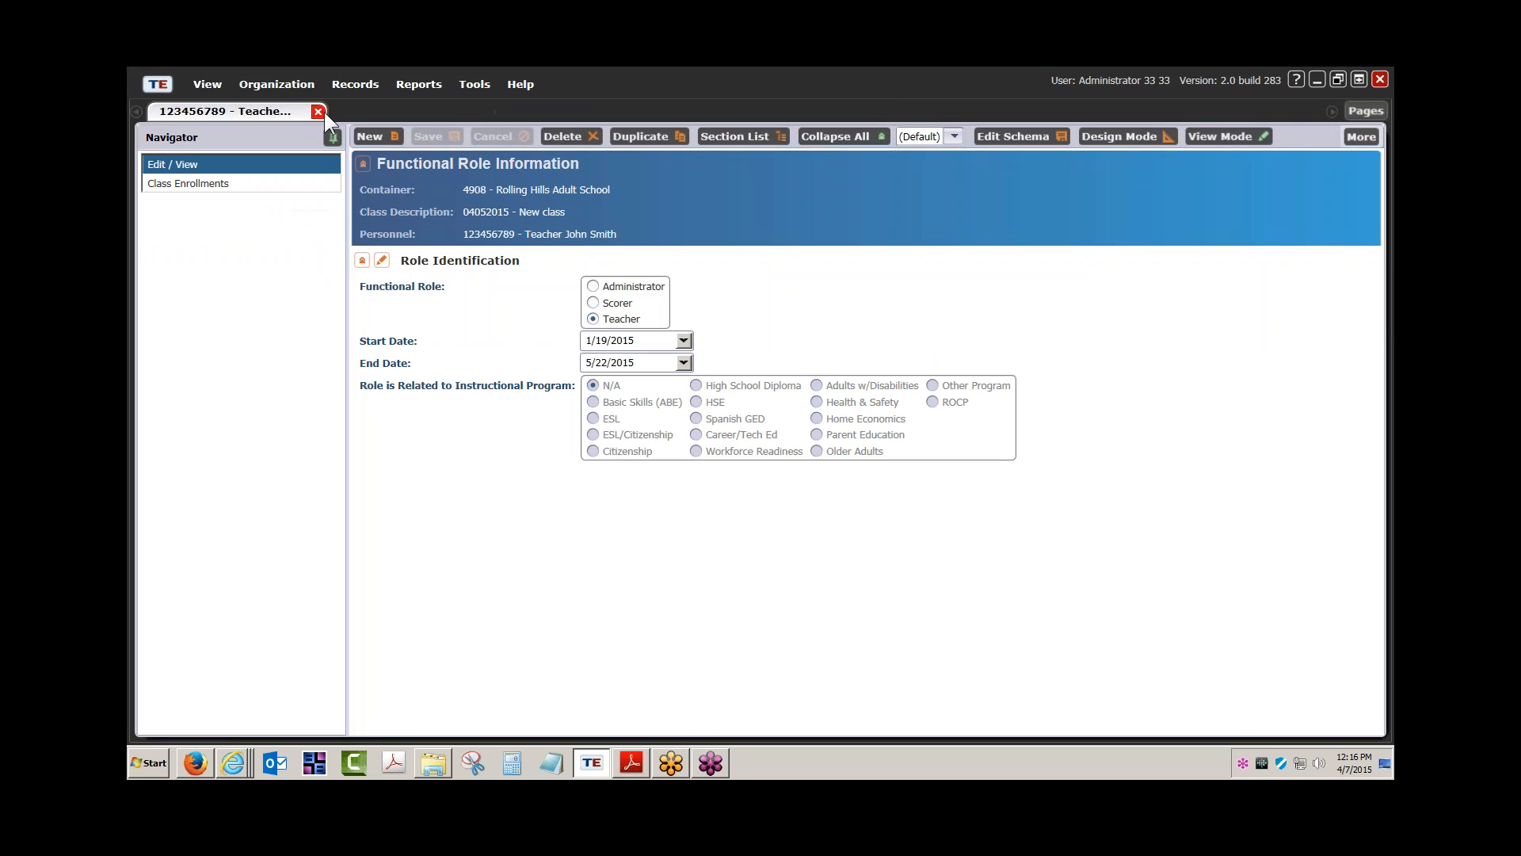
Close the teacher's functional role record tab, leaving the workspace empty
click(318, 112)
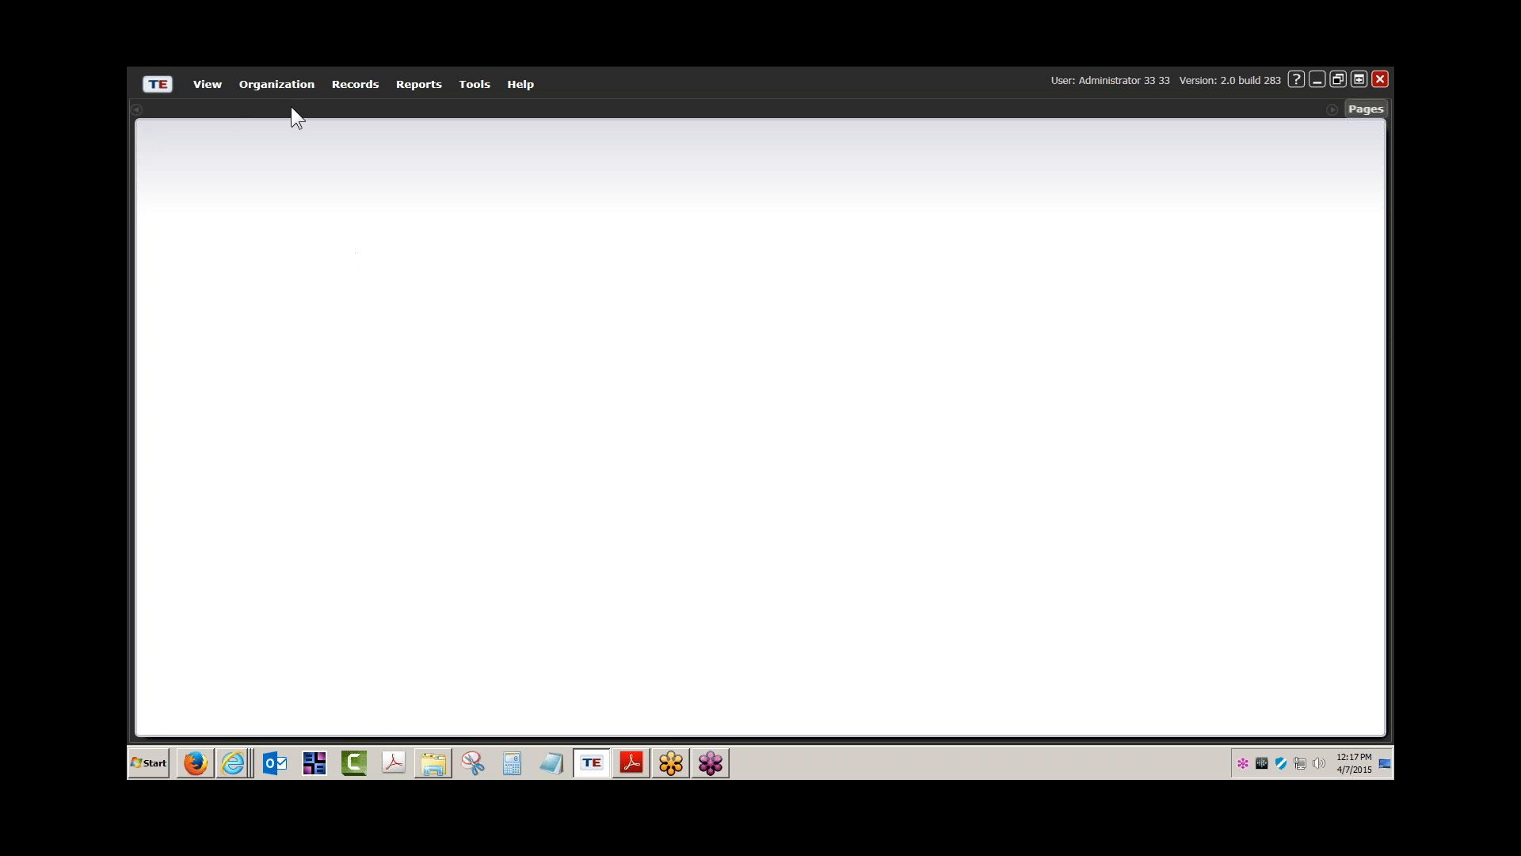
Open the Class Instances list from Organization > Classes > Instances
click(302, 84)
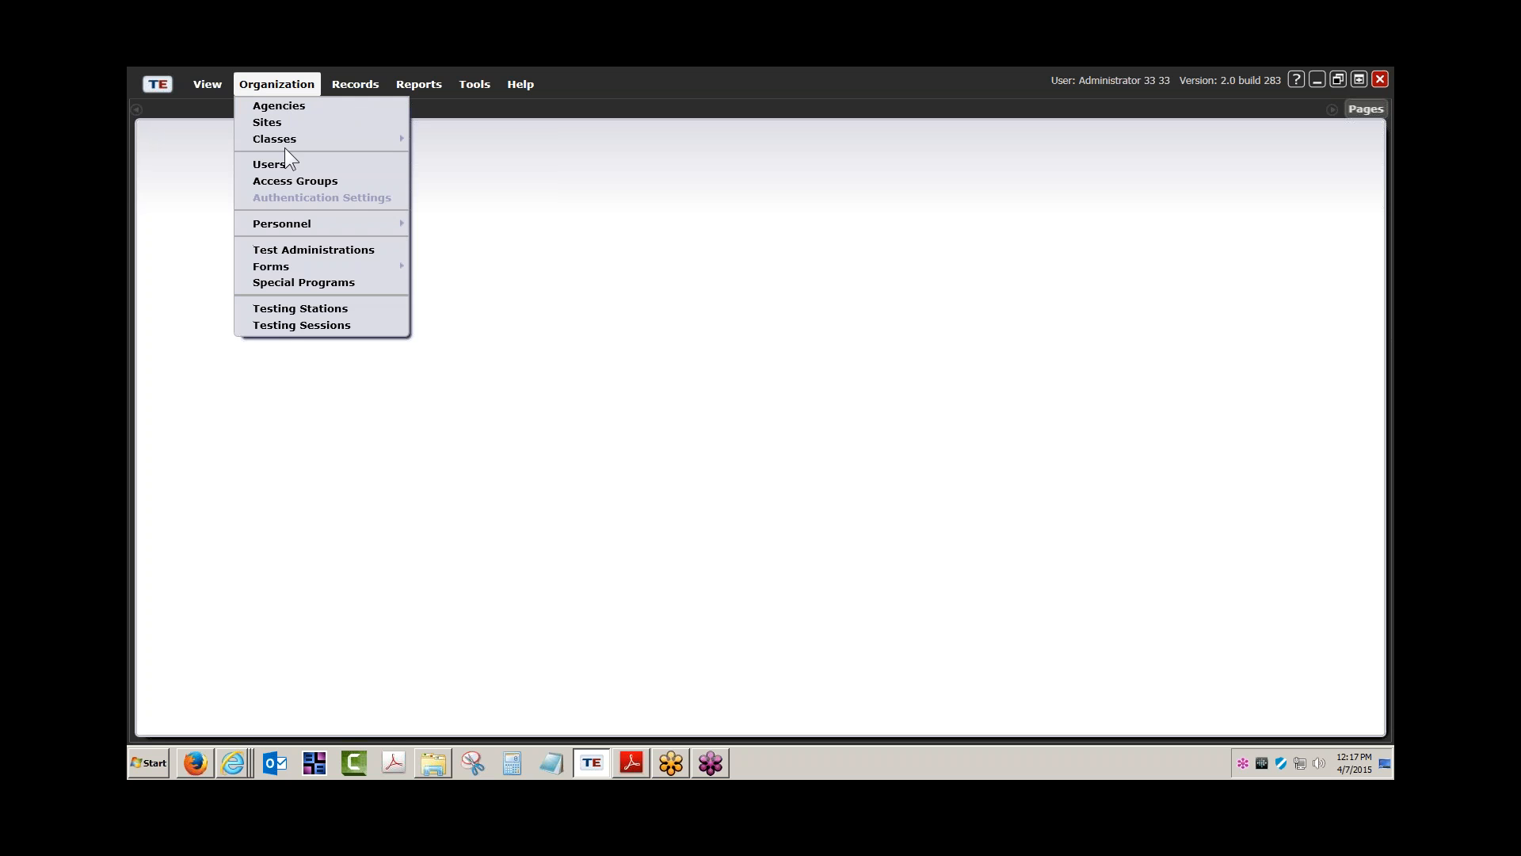
mouse_move(283, 138)
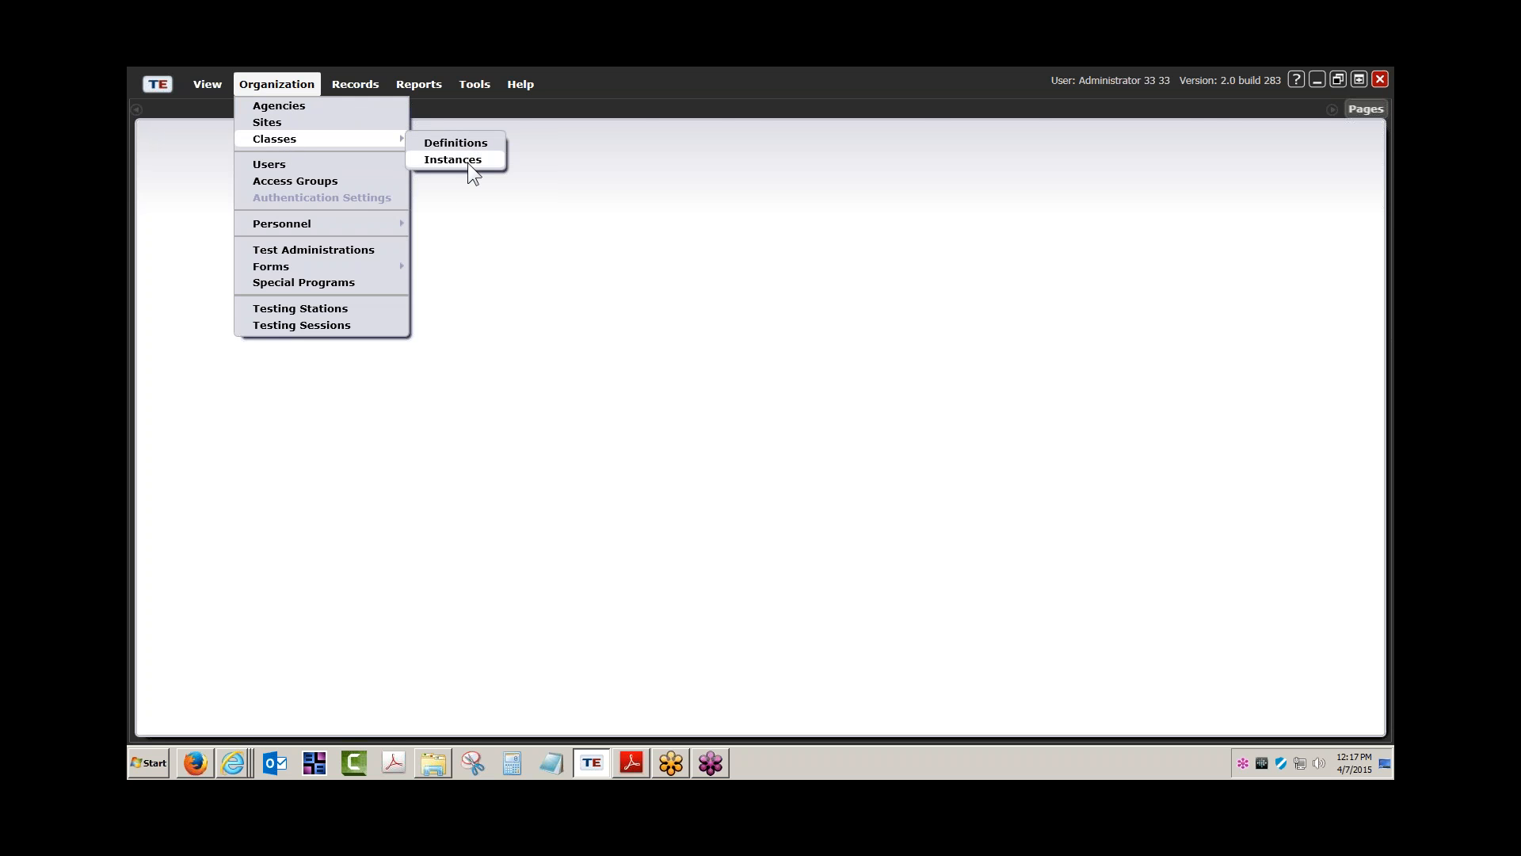
click(467, 161)
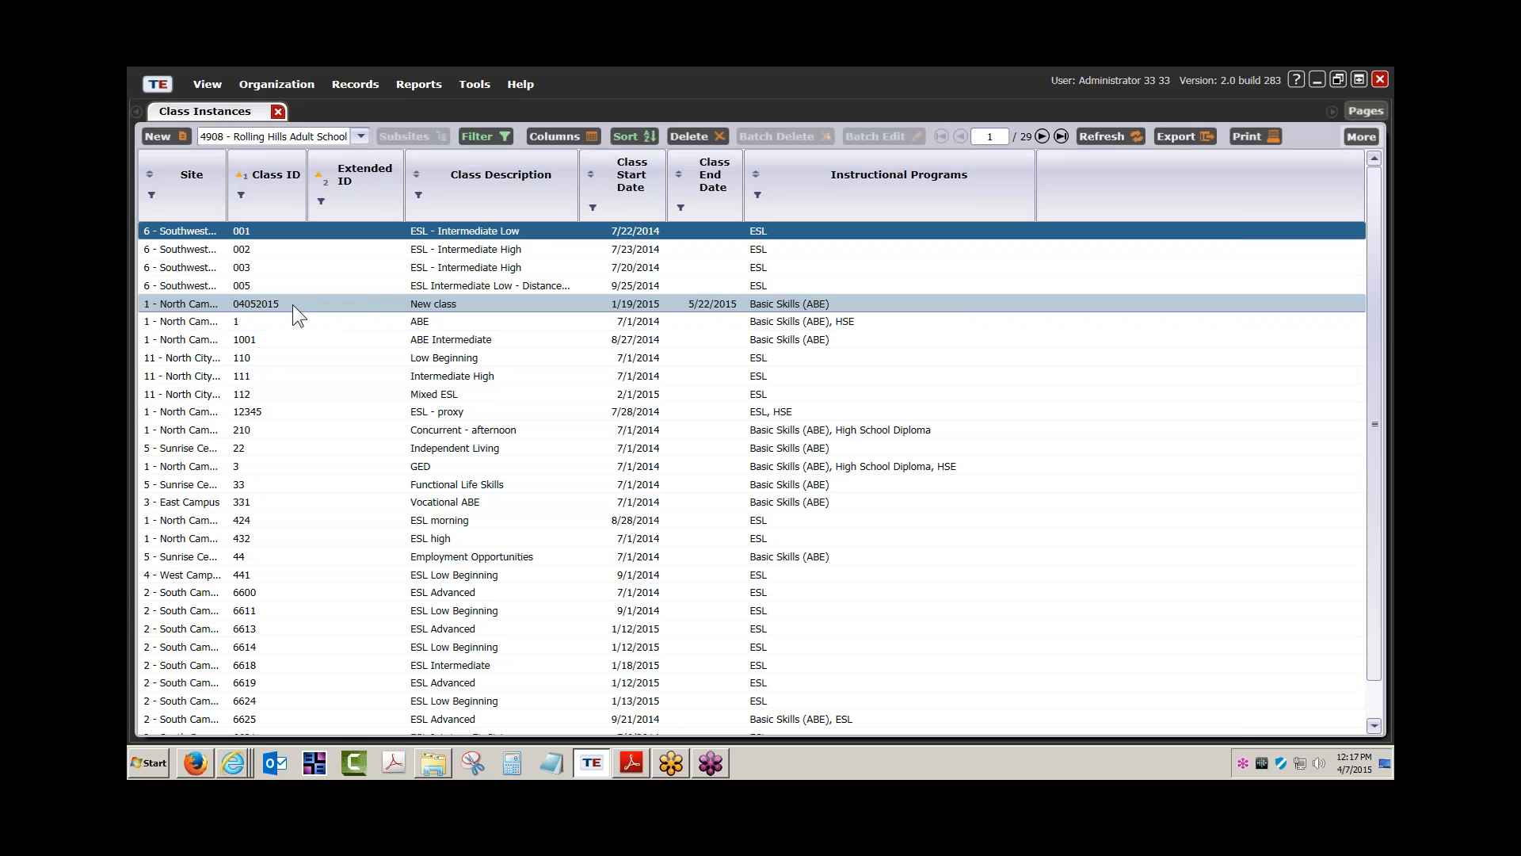
Open the 04052015 New class record, review its enrollments and instructional hours, then return to the list
double_click(292, 304)
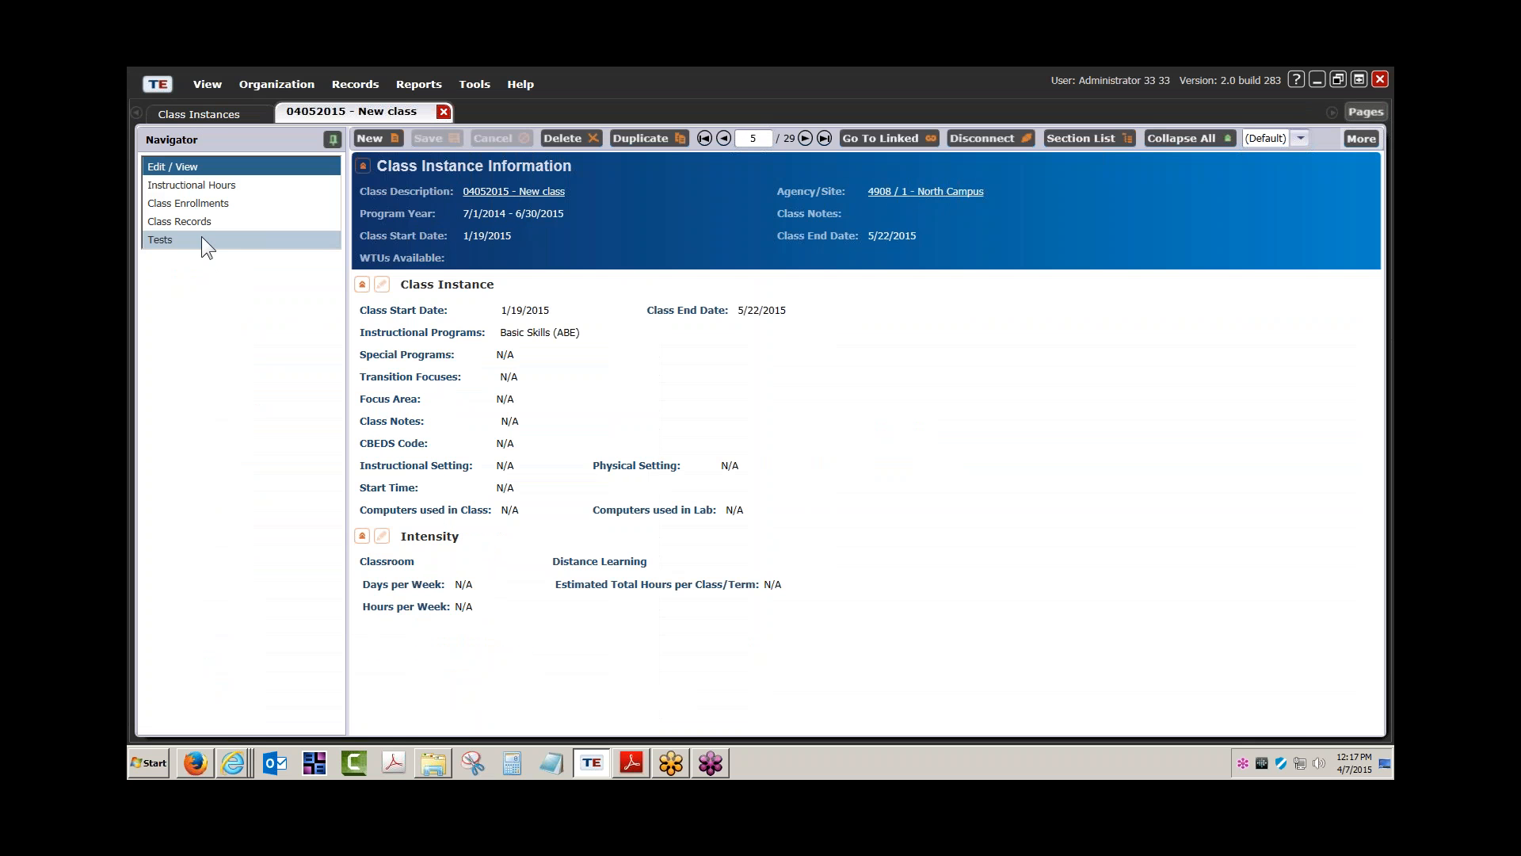
click(184, 203)
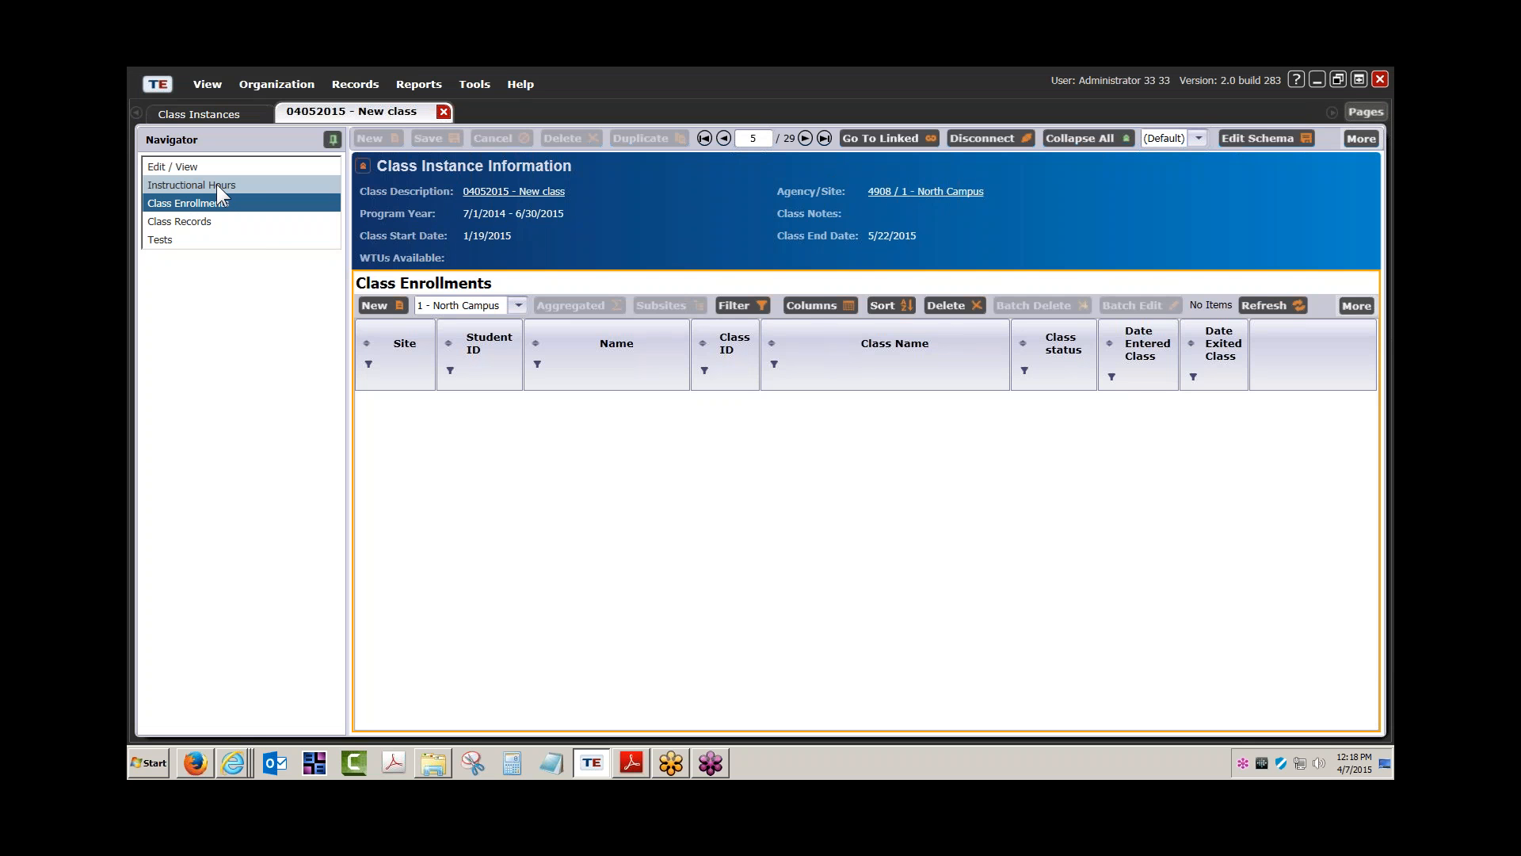
click(216, 184)
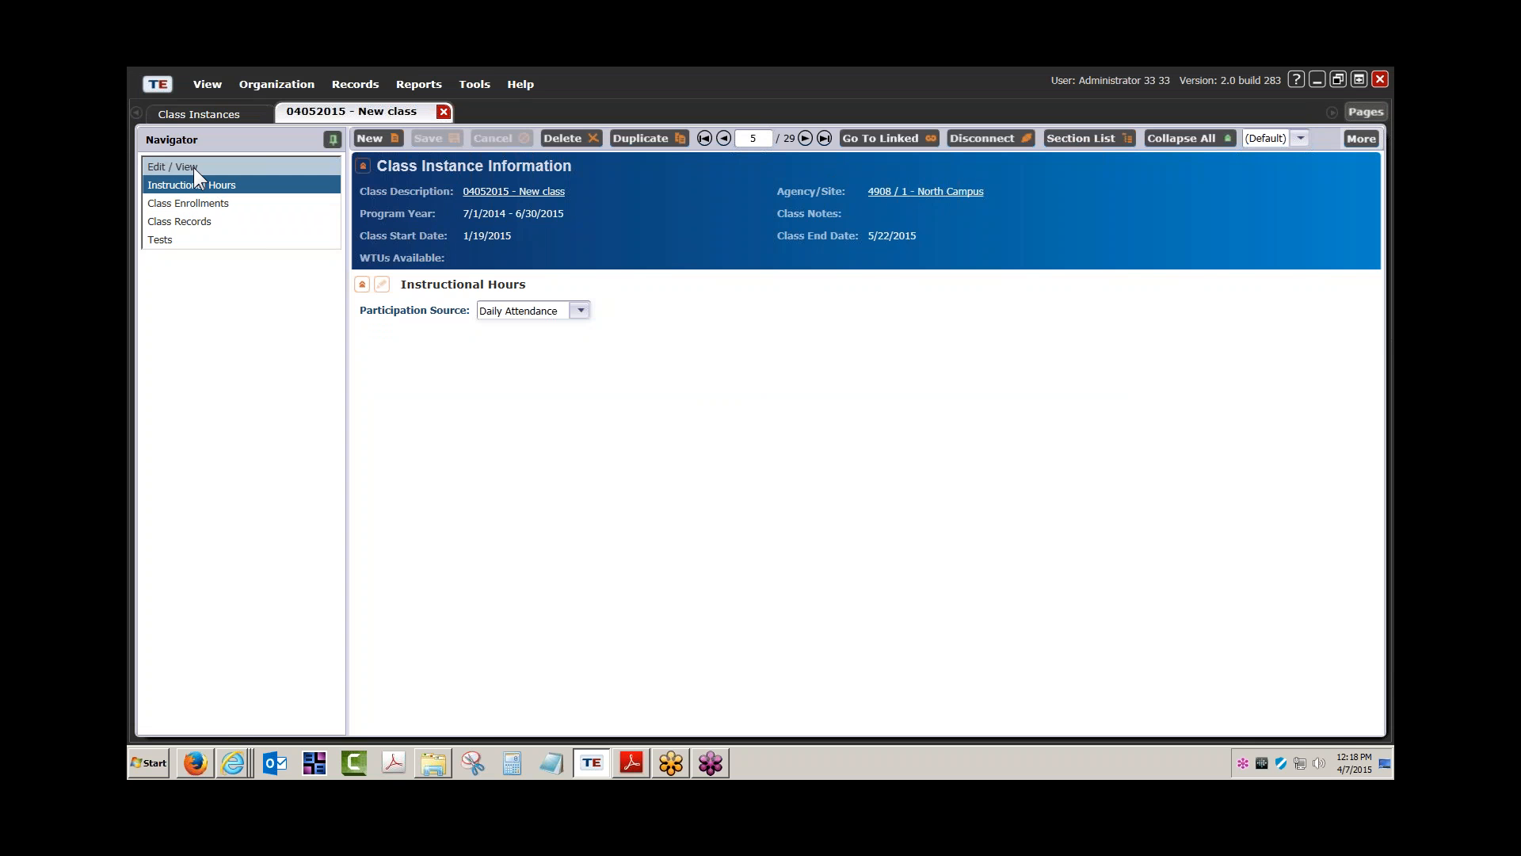
click(255, 113)
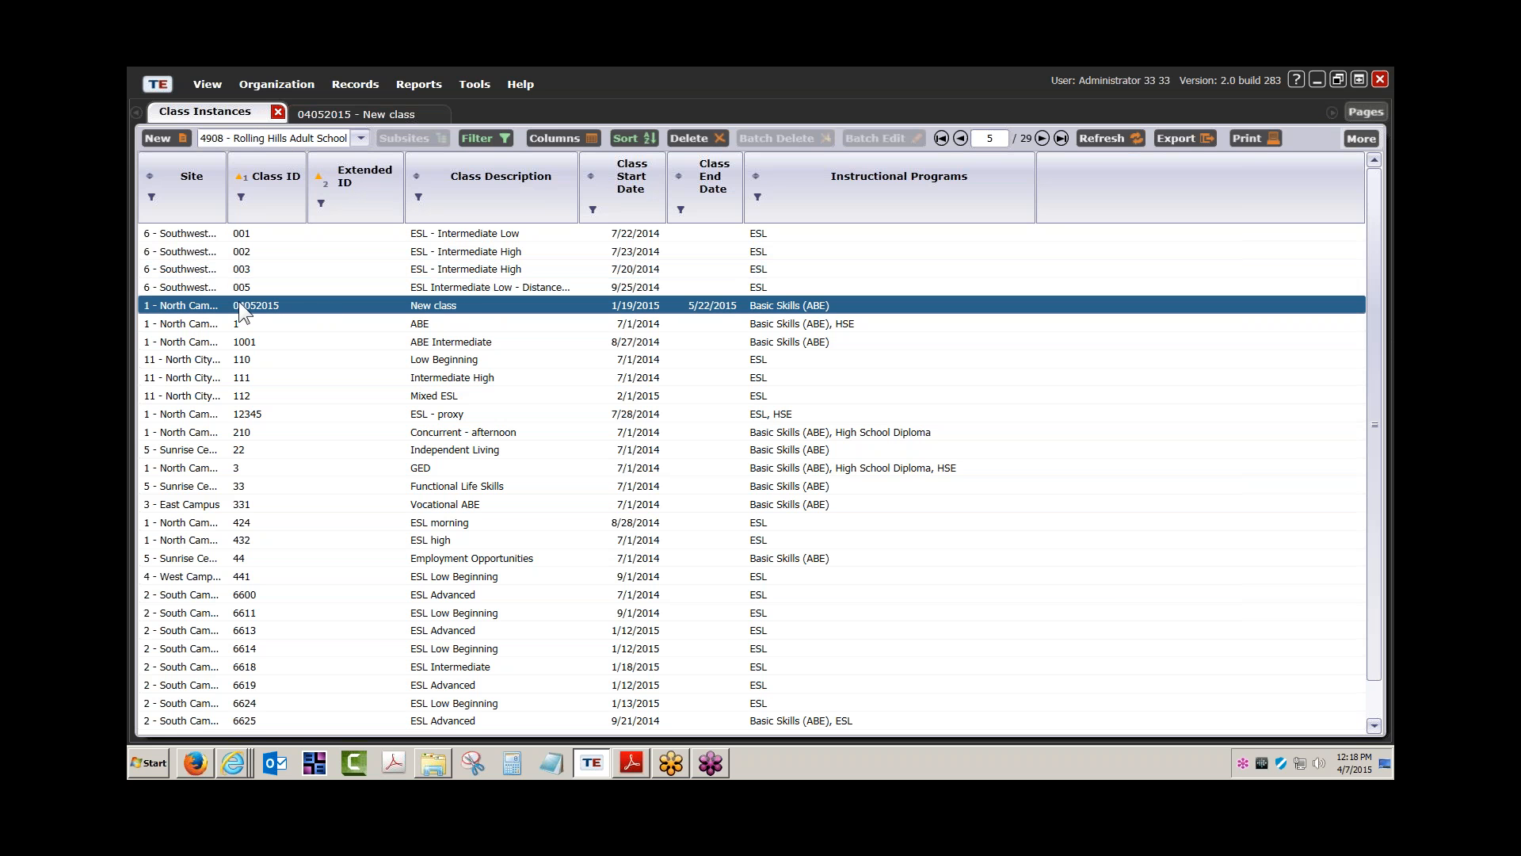
Auto-fit the Site column so names like '1 - North Campus' show in full
double_click(225, 211)
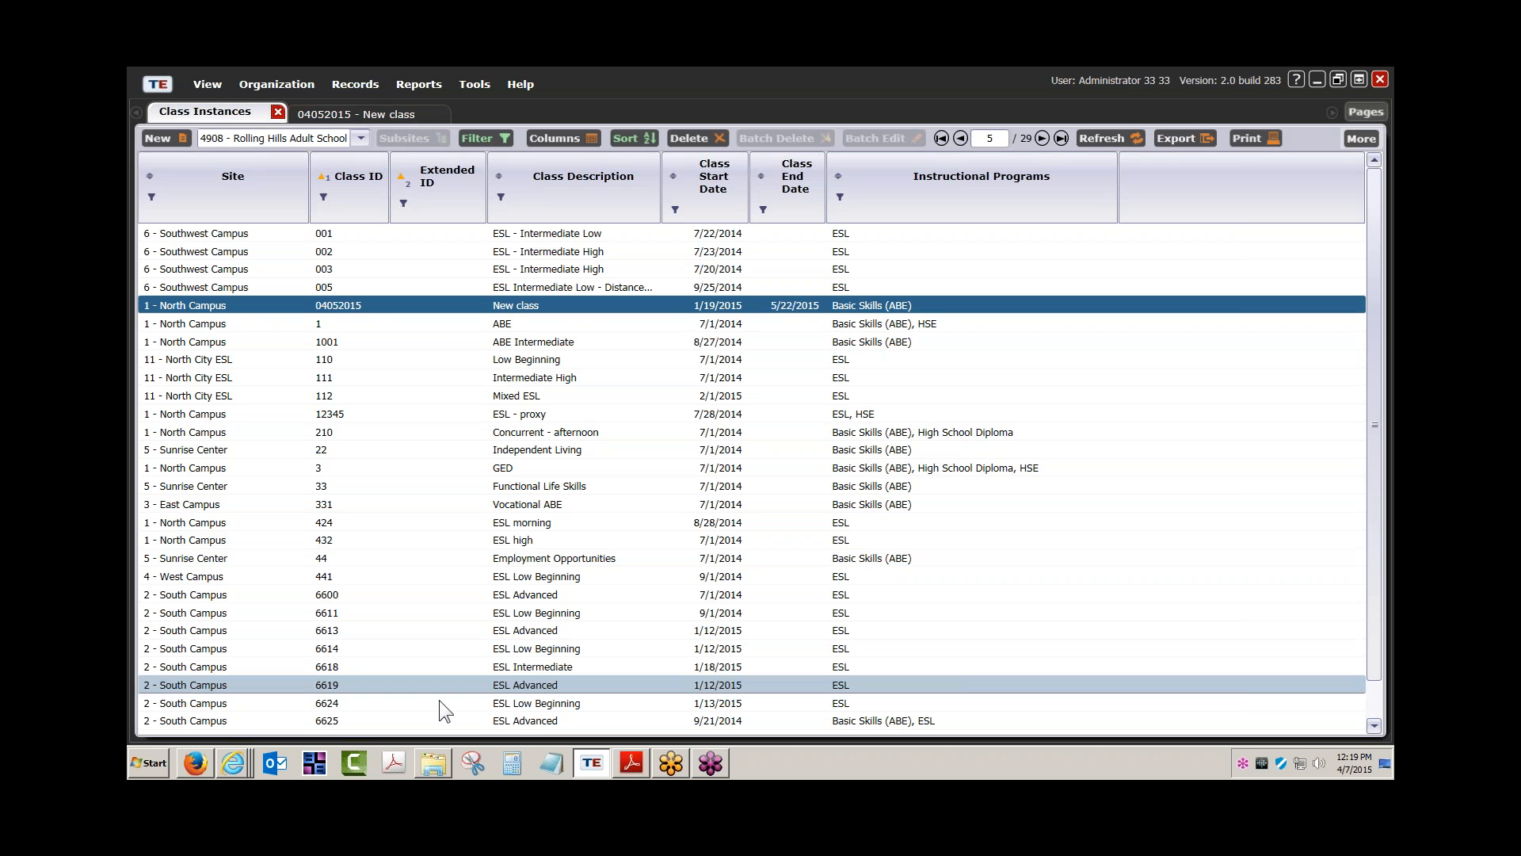
Reposition and widen the IMPORT TEMPLATES folder, then open Class records (4050) Import Template.xlsx
click(428, 762)
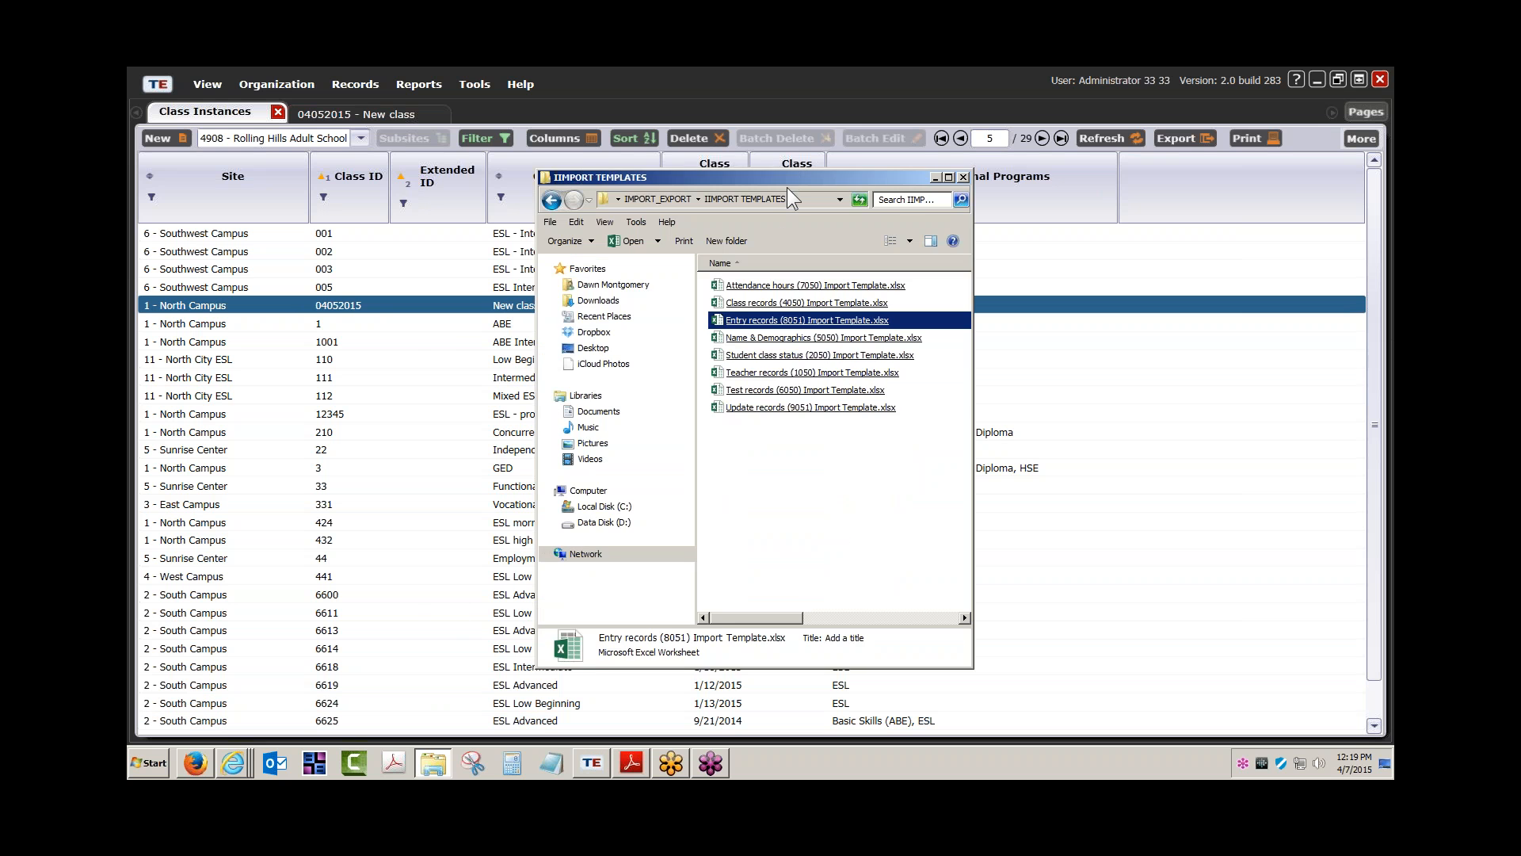
drag(792, 178, 645, 134)
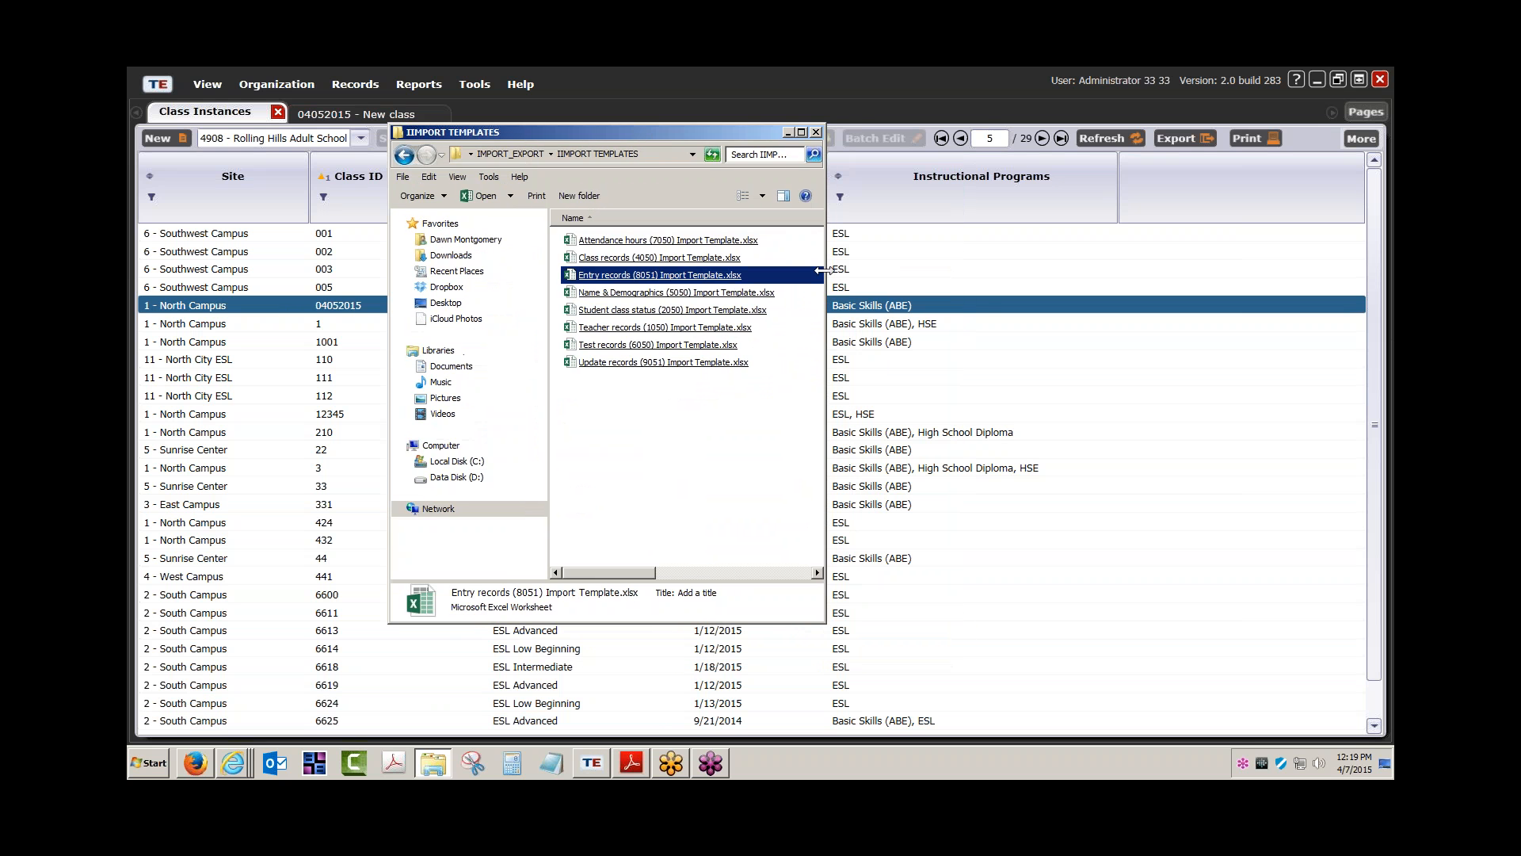
drag(825, 286, 986, 293)
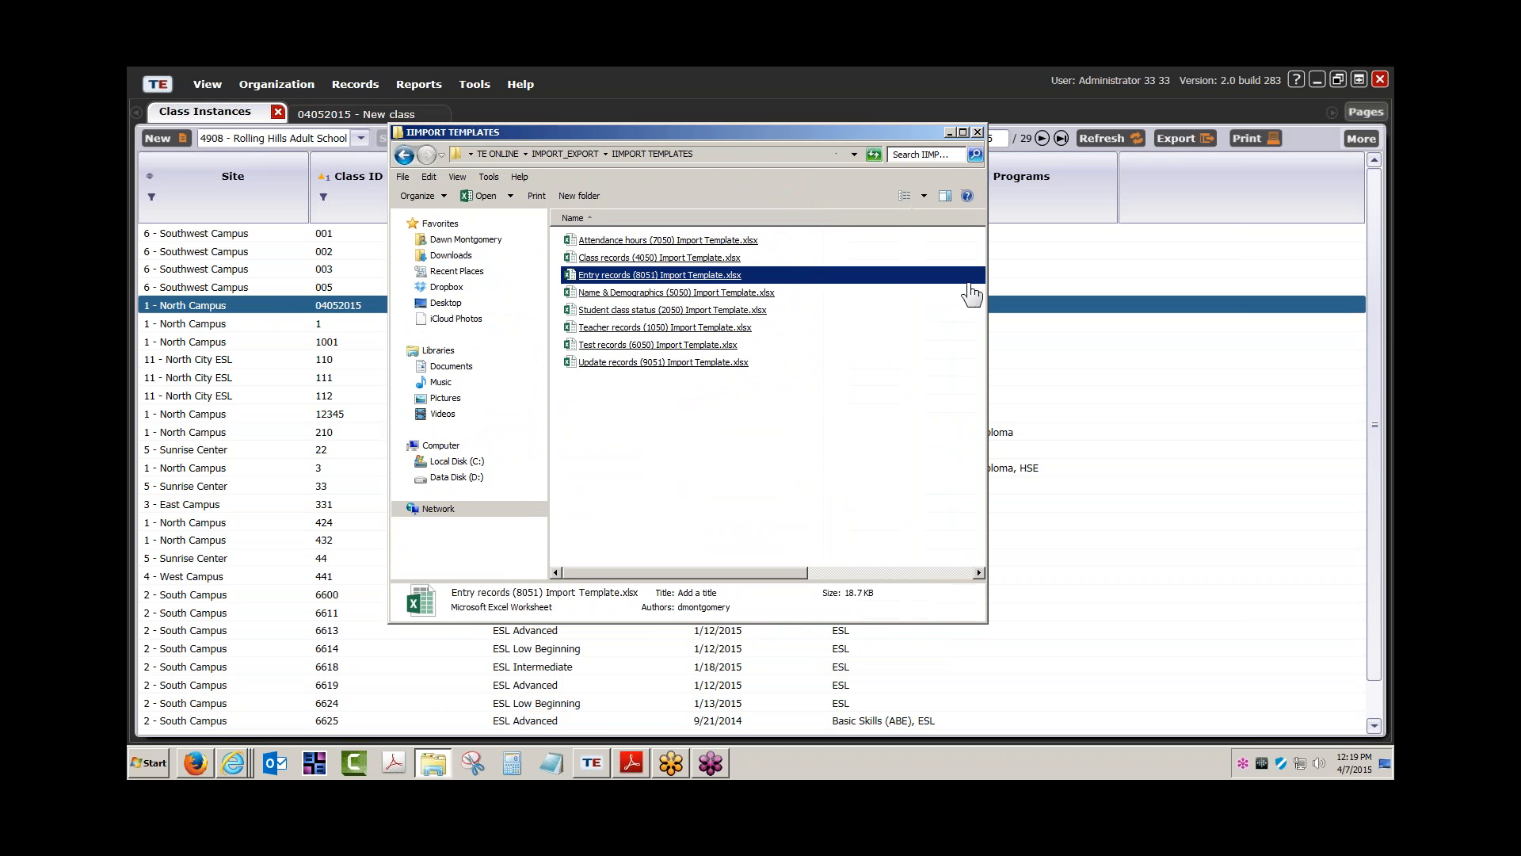
click(626, 260)
double_click(627, 265)
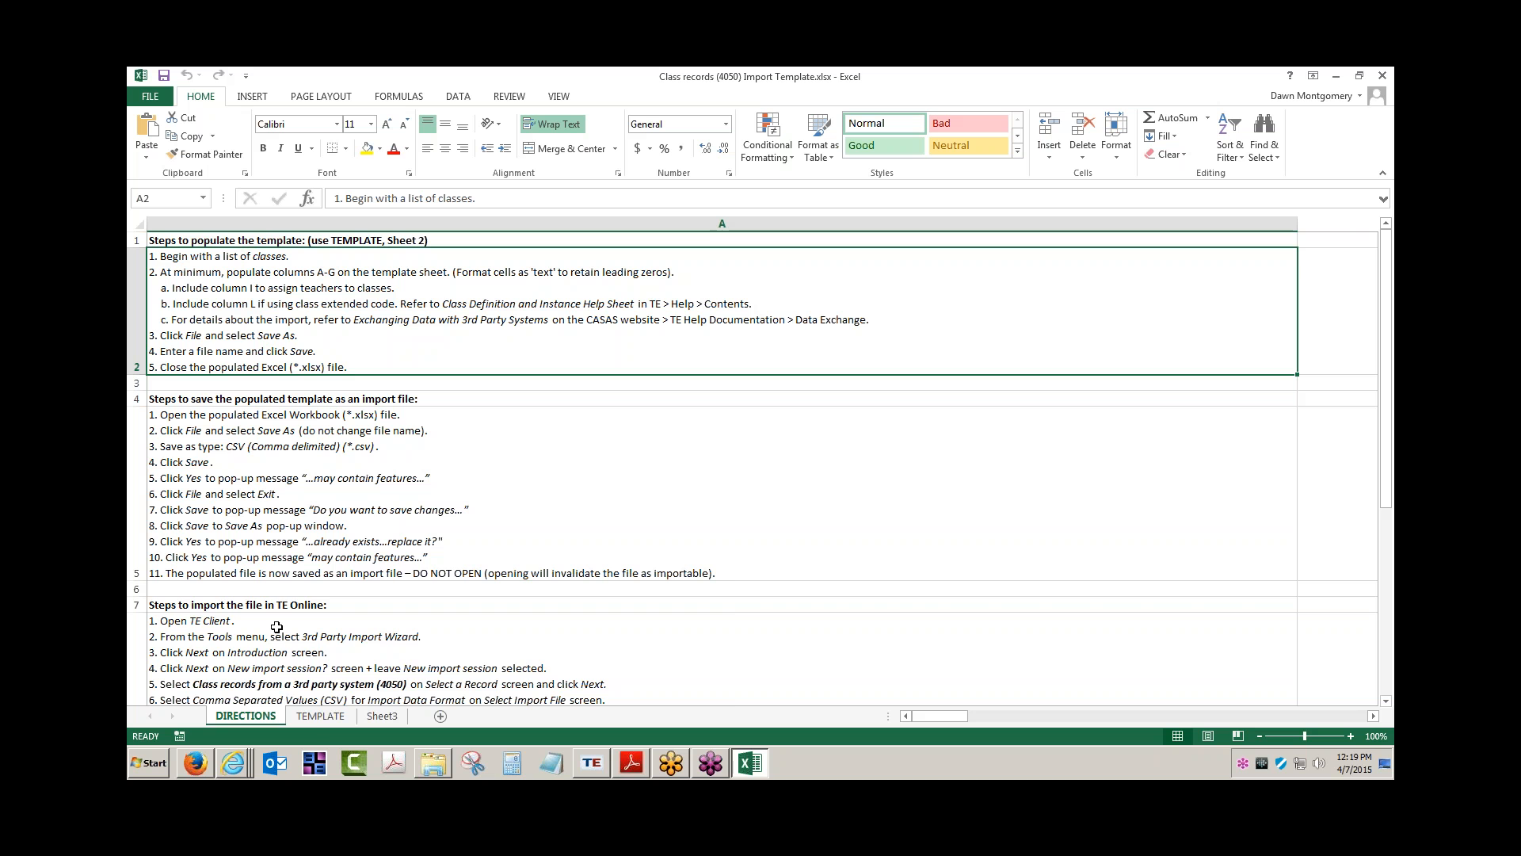
On the TEMPLATE sheet, highlight columns D–L: AGENCY_CD, SITE_CD, CLASS_CD, descriptions, COURSE_CD, TEACHER_CD, FALL entries
click(320, 717)
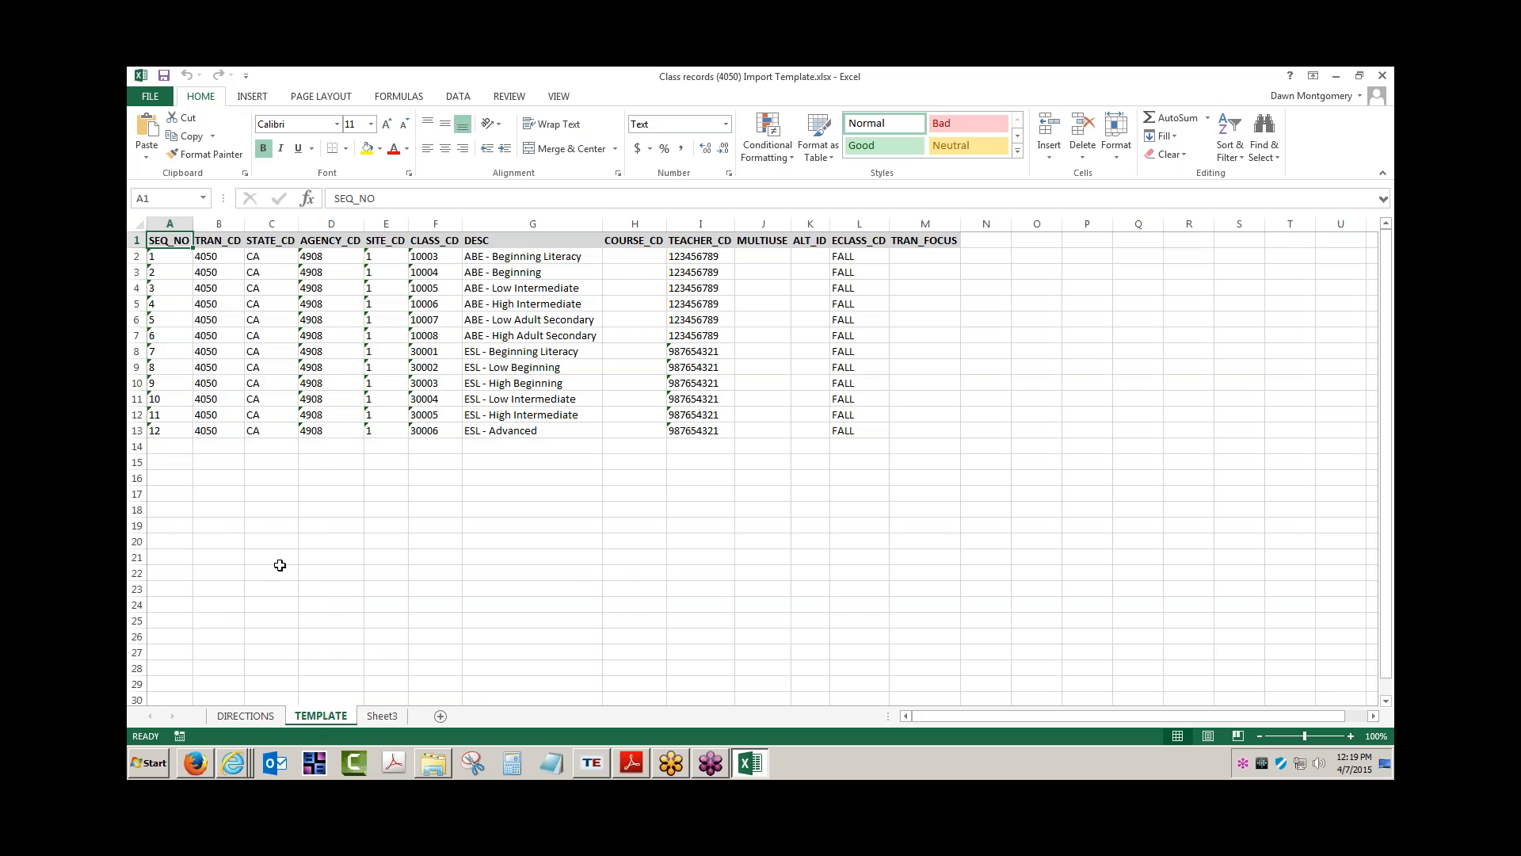
click(320, 245)
key(ctrl+shift+Down)
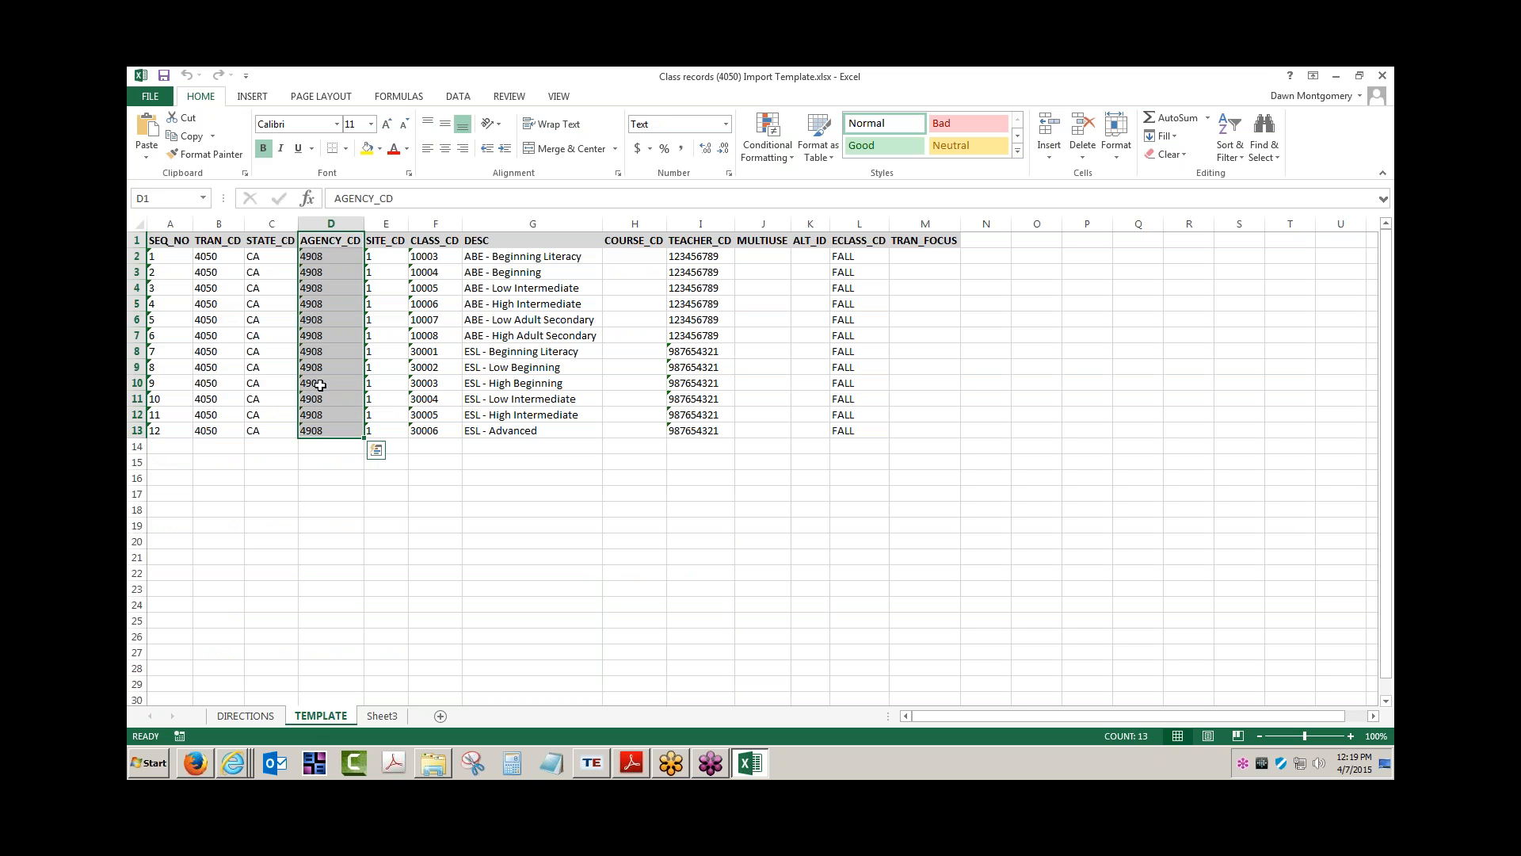
click(384, 256)
key(shift+Down)
key(shift+Down)
key(shift+Down)
key(shift+Down)
drag(384, 256, 383, 428)
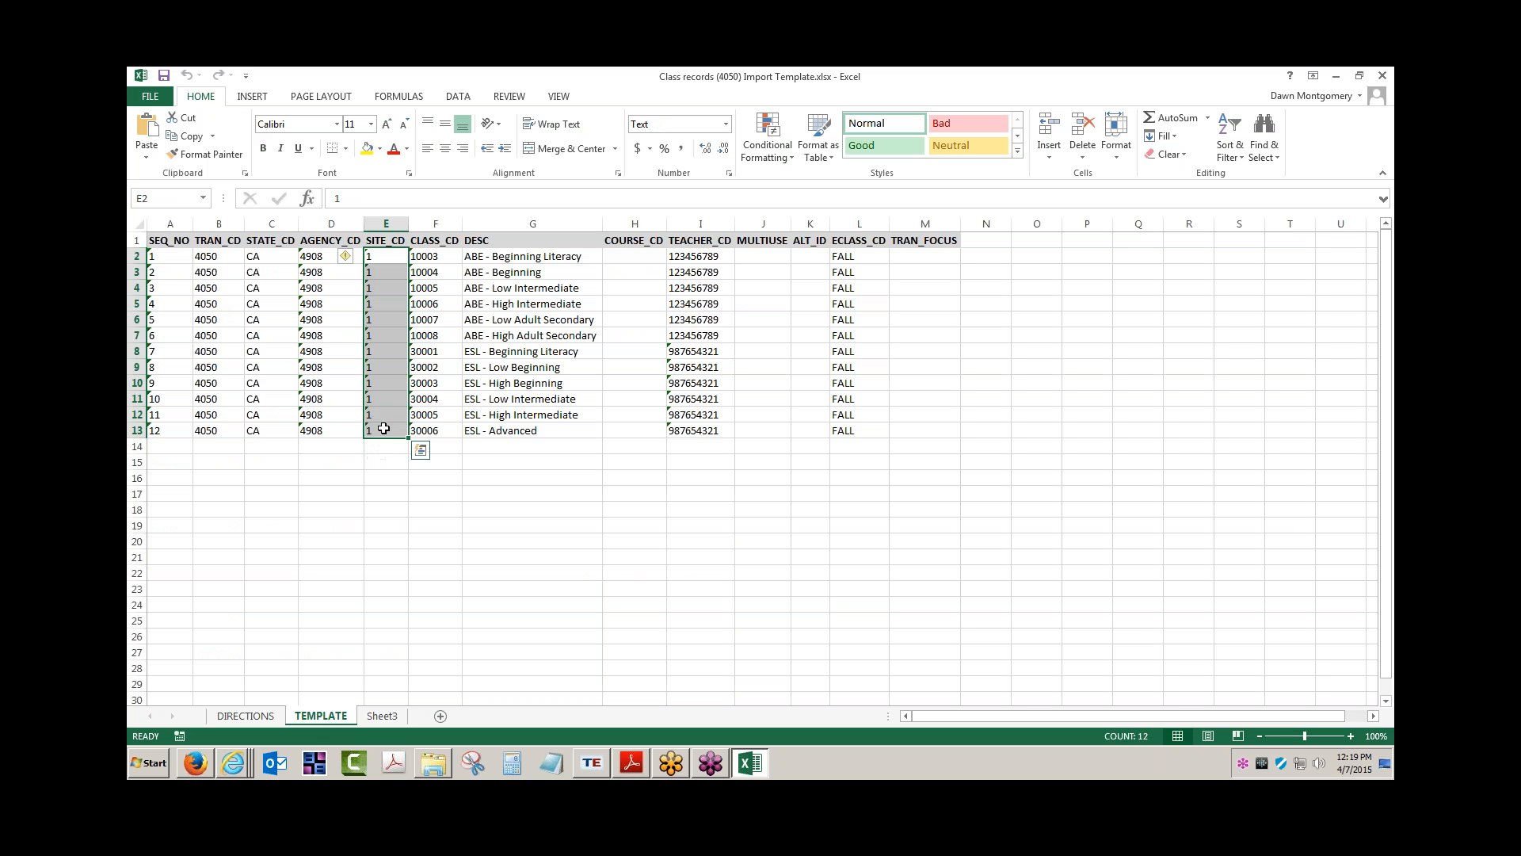
drag(434, 257, 439, 417)
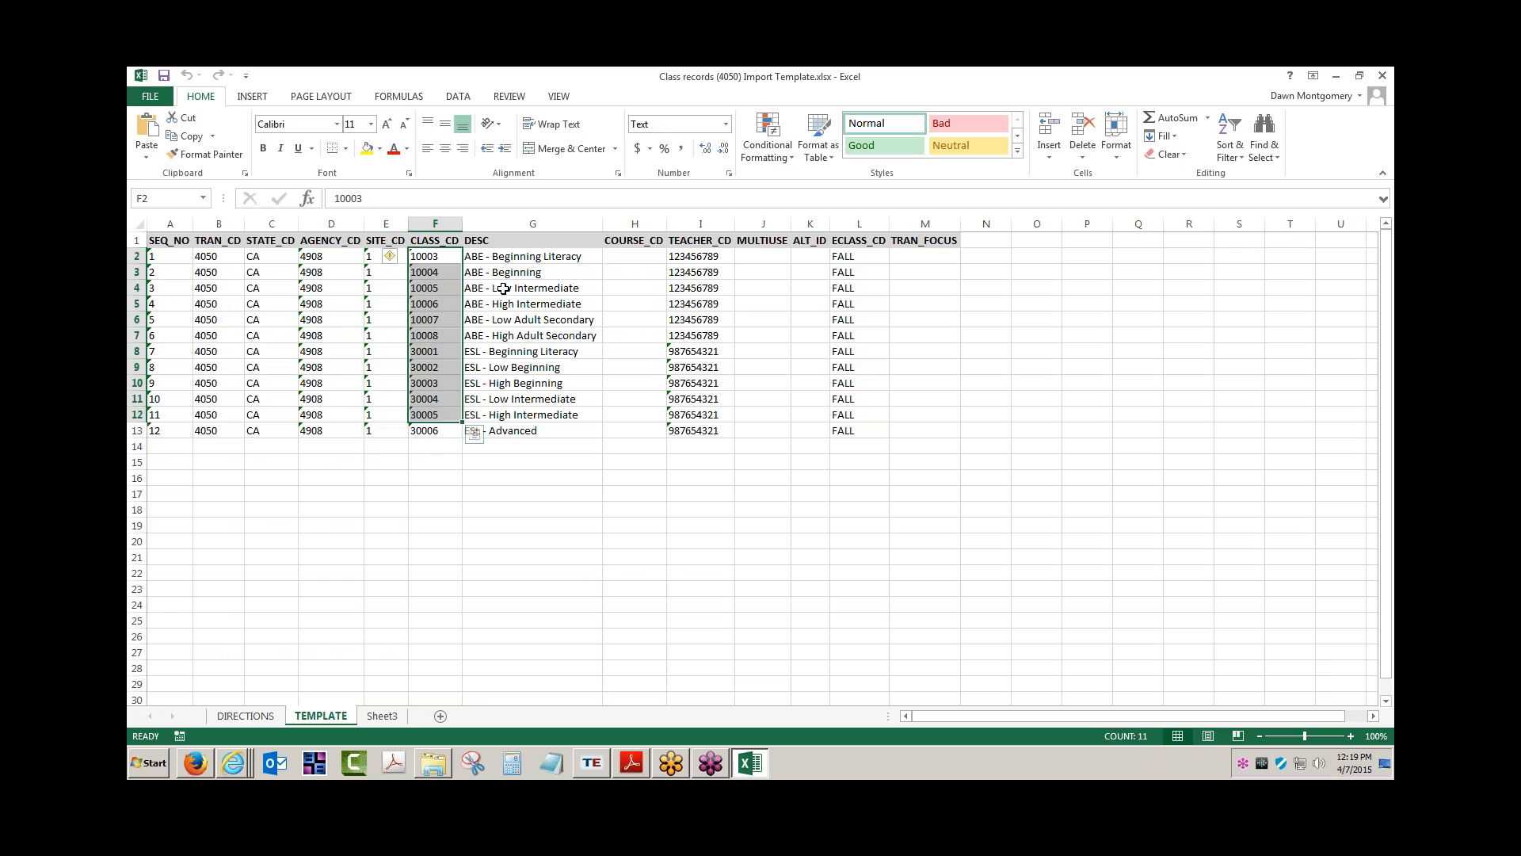
drag(505, 256, 513, 432)
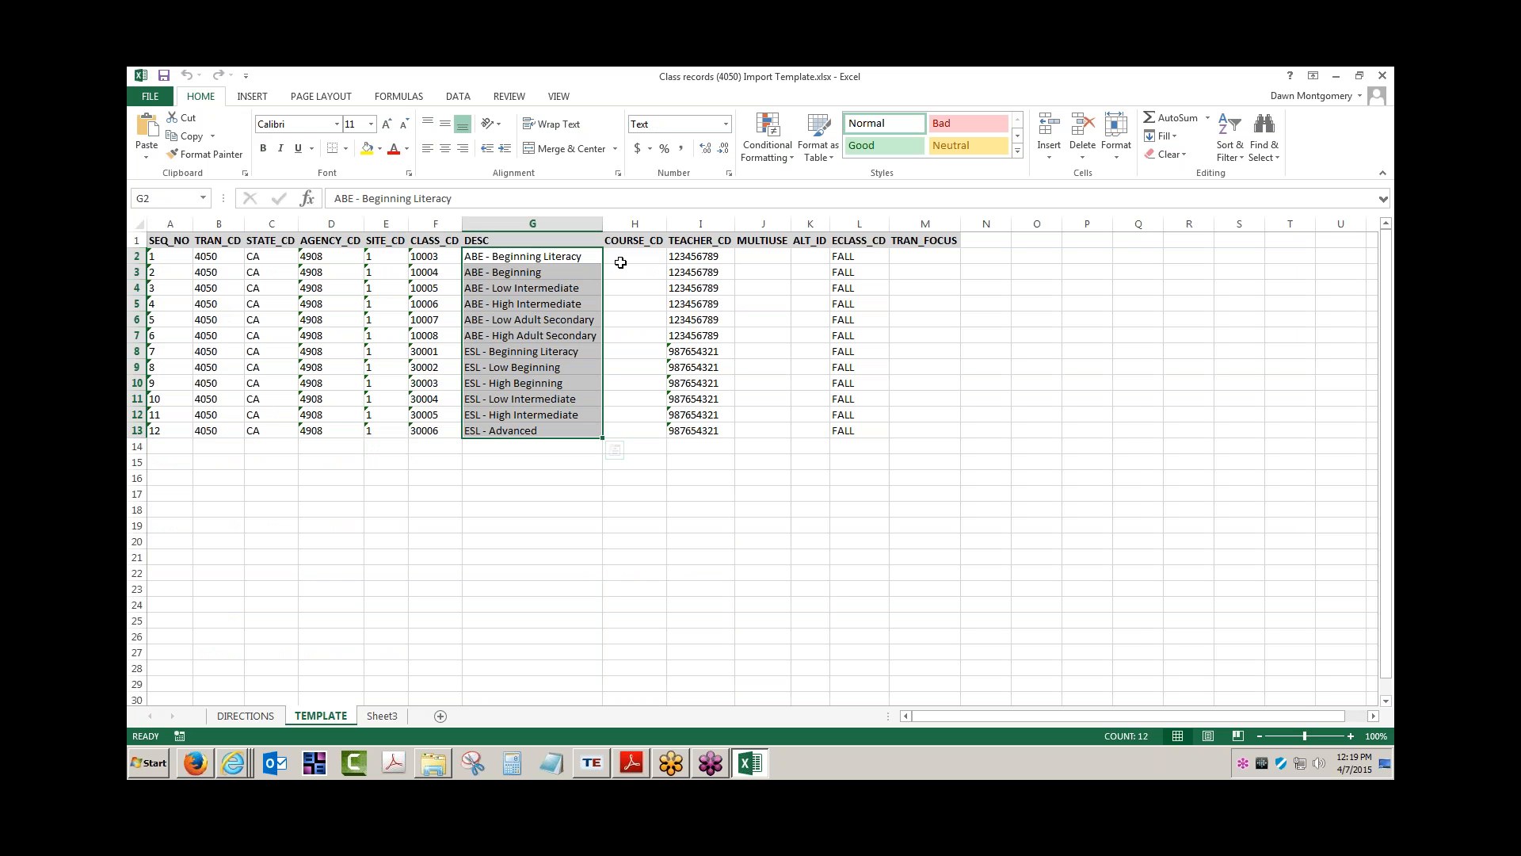
drag(622, 269, 613, 432)
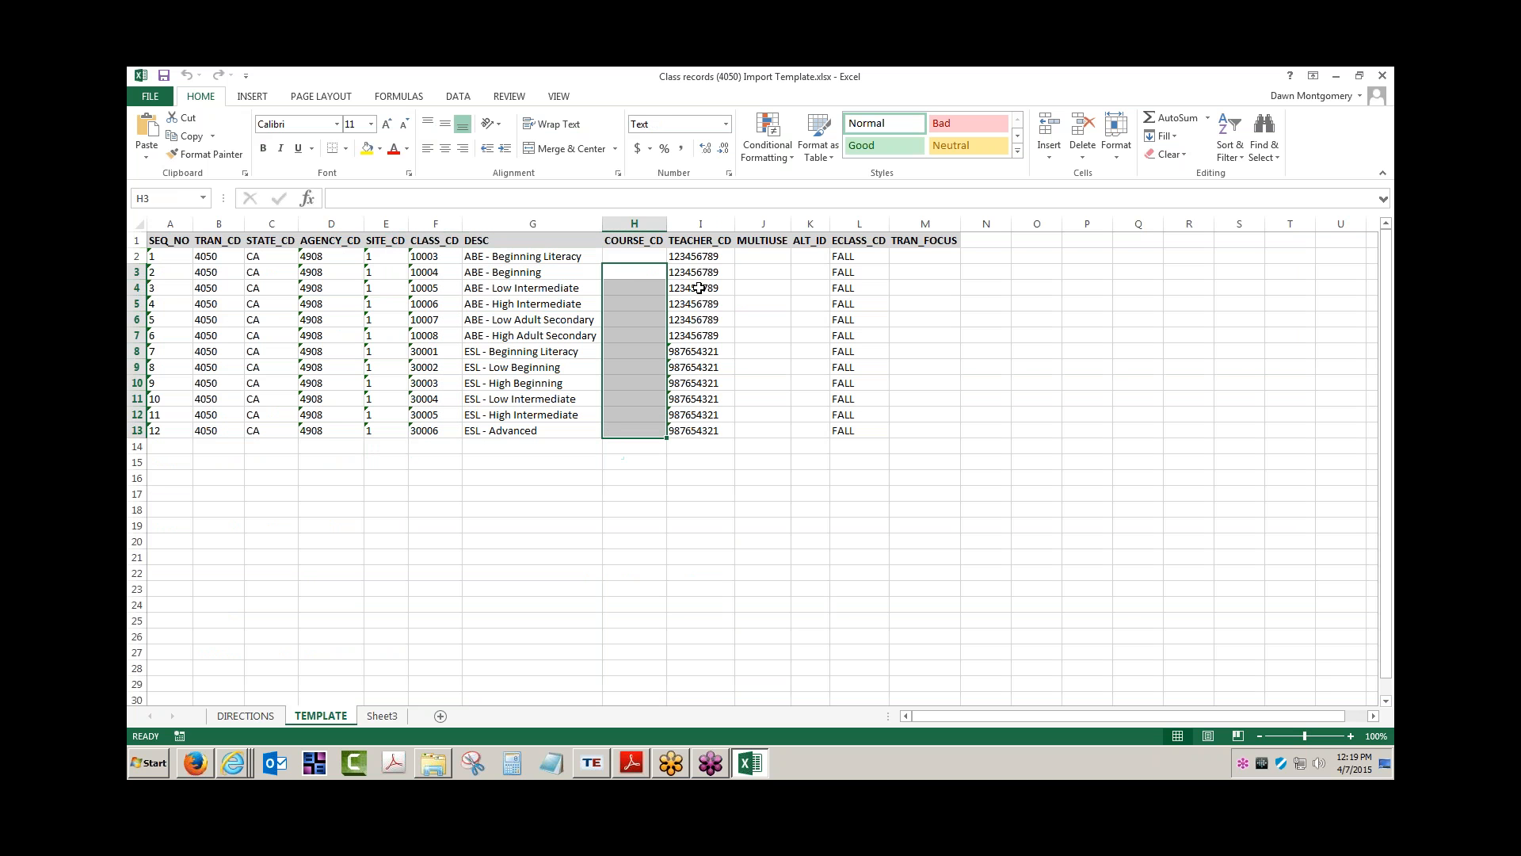
drag(713, 255, 708, 432)
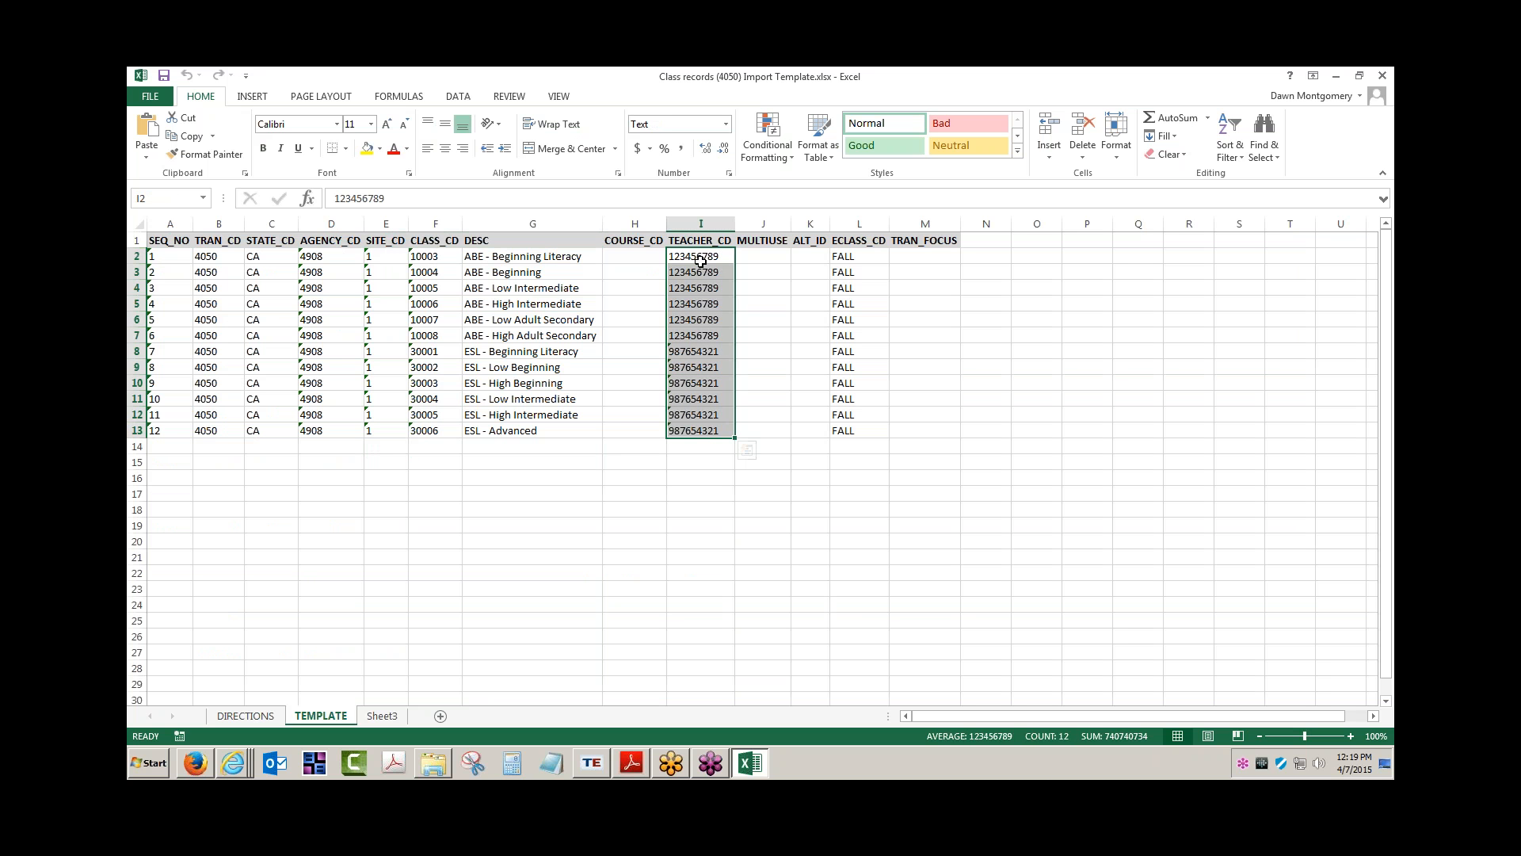
click(849, 258)
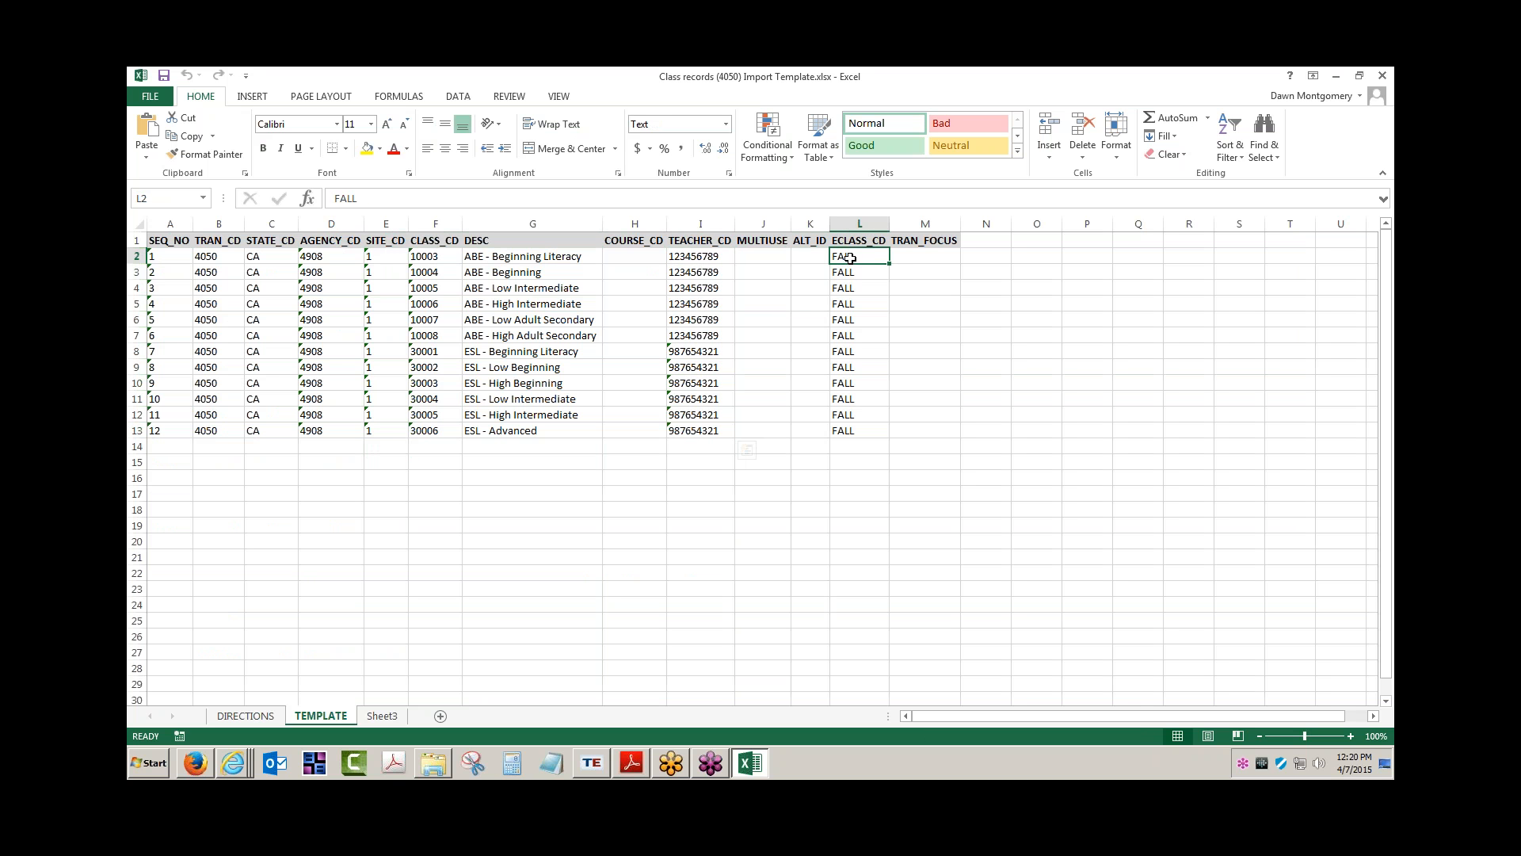
drag(850, 257, 852, 428)
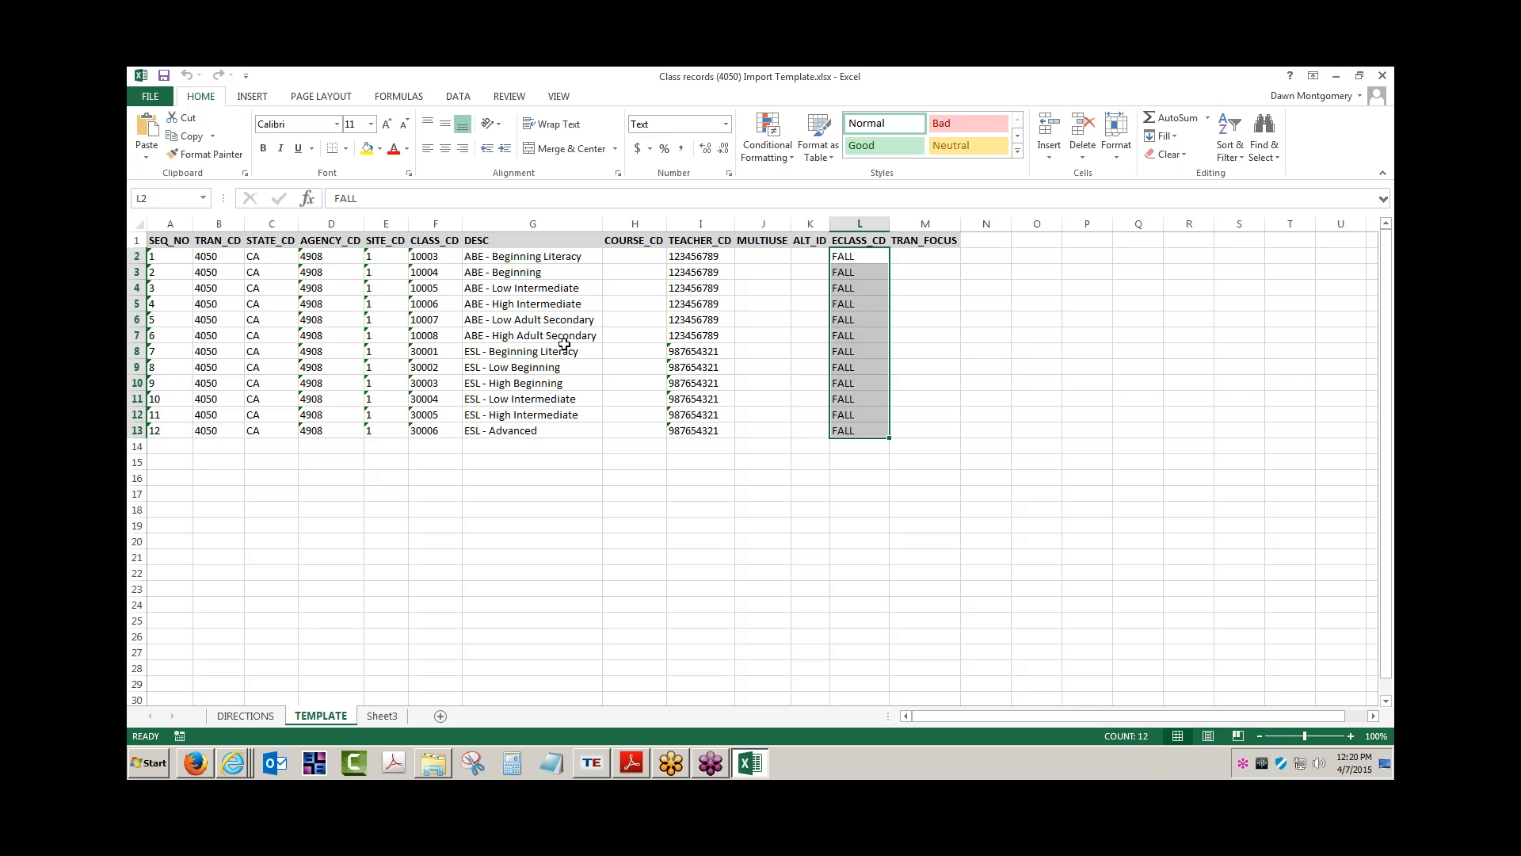
Highlight the SEQ_NO, TRAN_CD 4050 and STATE_CD columns, then the required columns A through F
click(166, 257)
drag(165, 257, 167, 436)
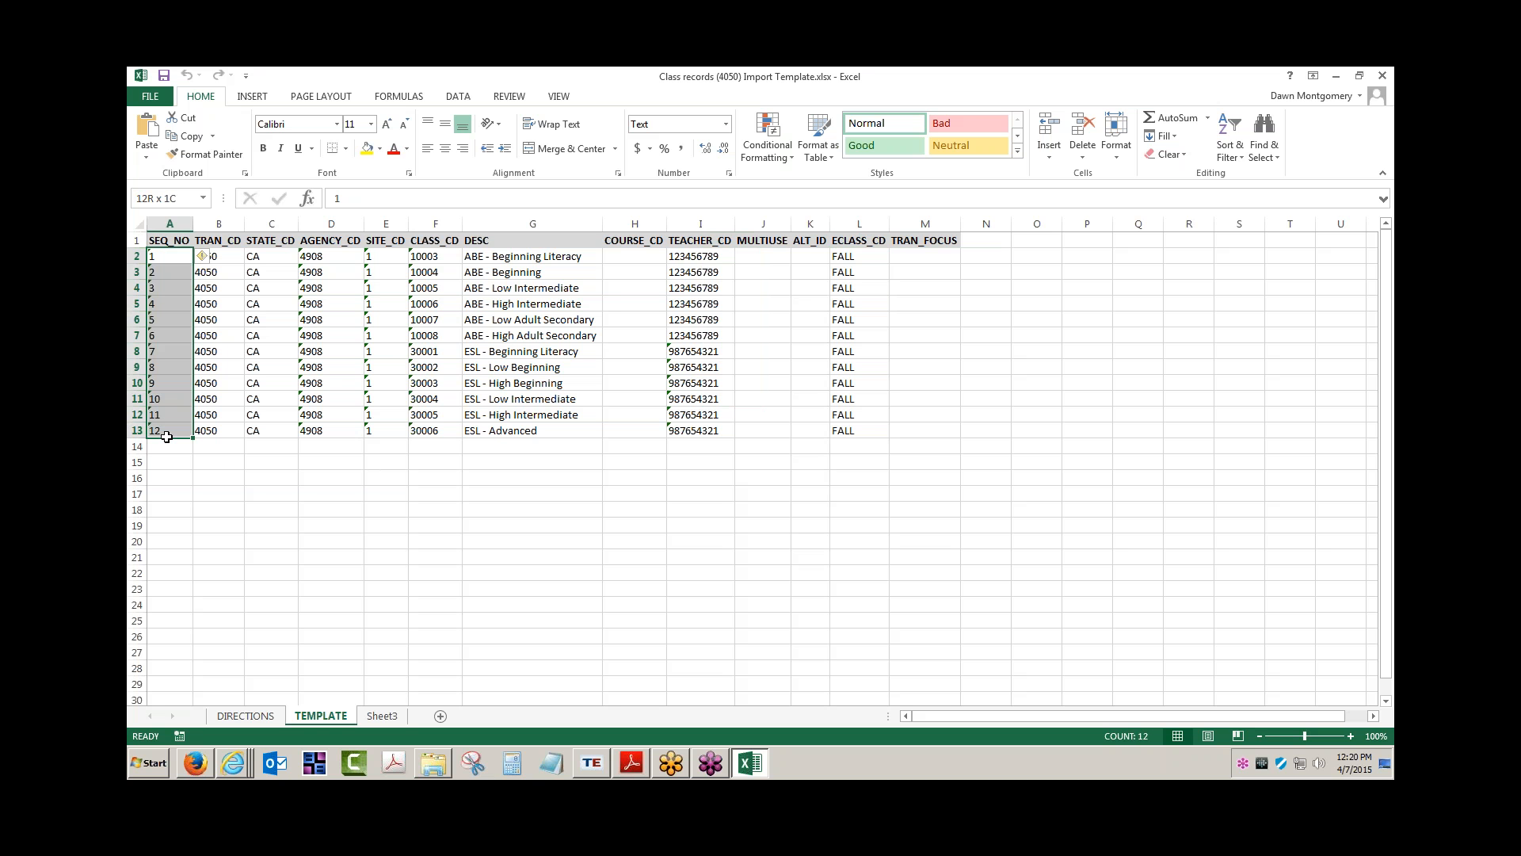
drag(166, 436, 166, 436)
drag(219, 254, 221, 425)
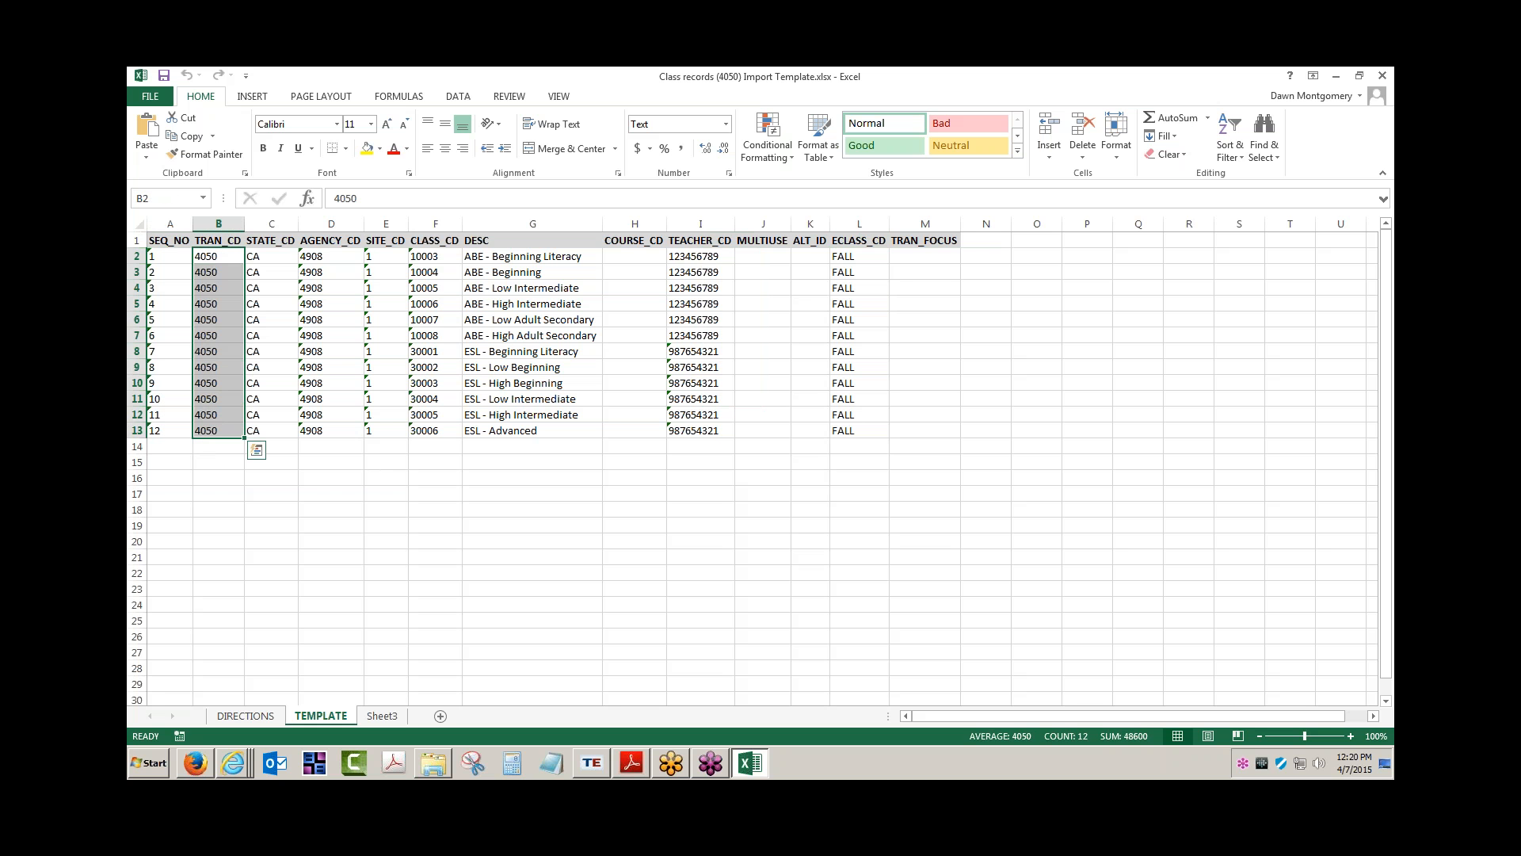
drag(277, 258, 278, 431)
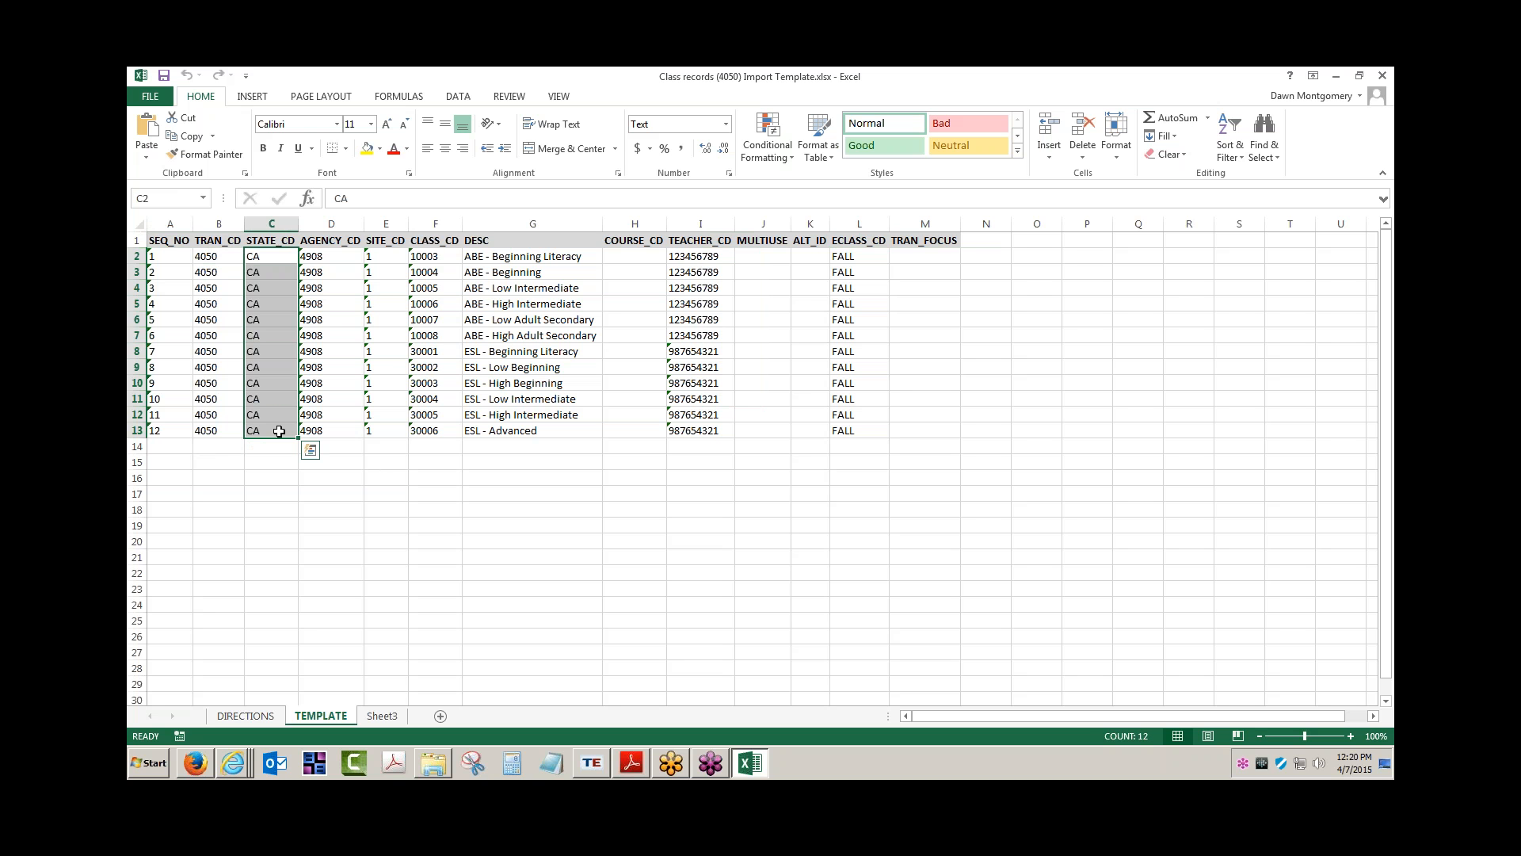
drag(179, 238, 429, 424)
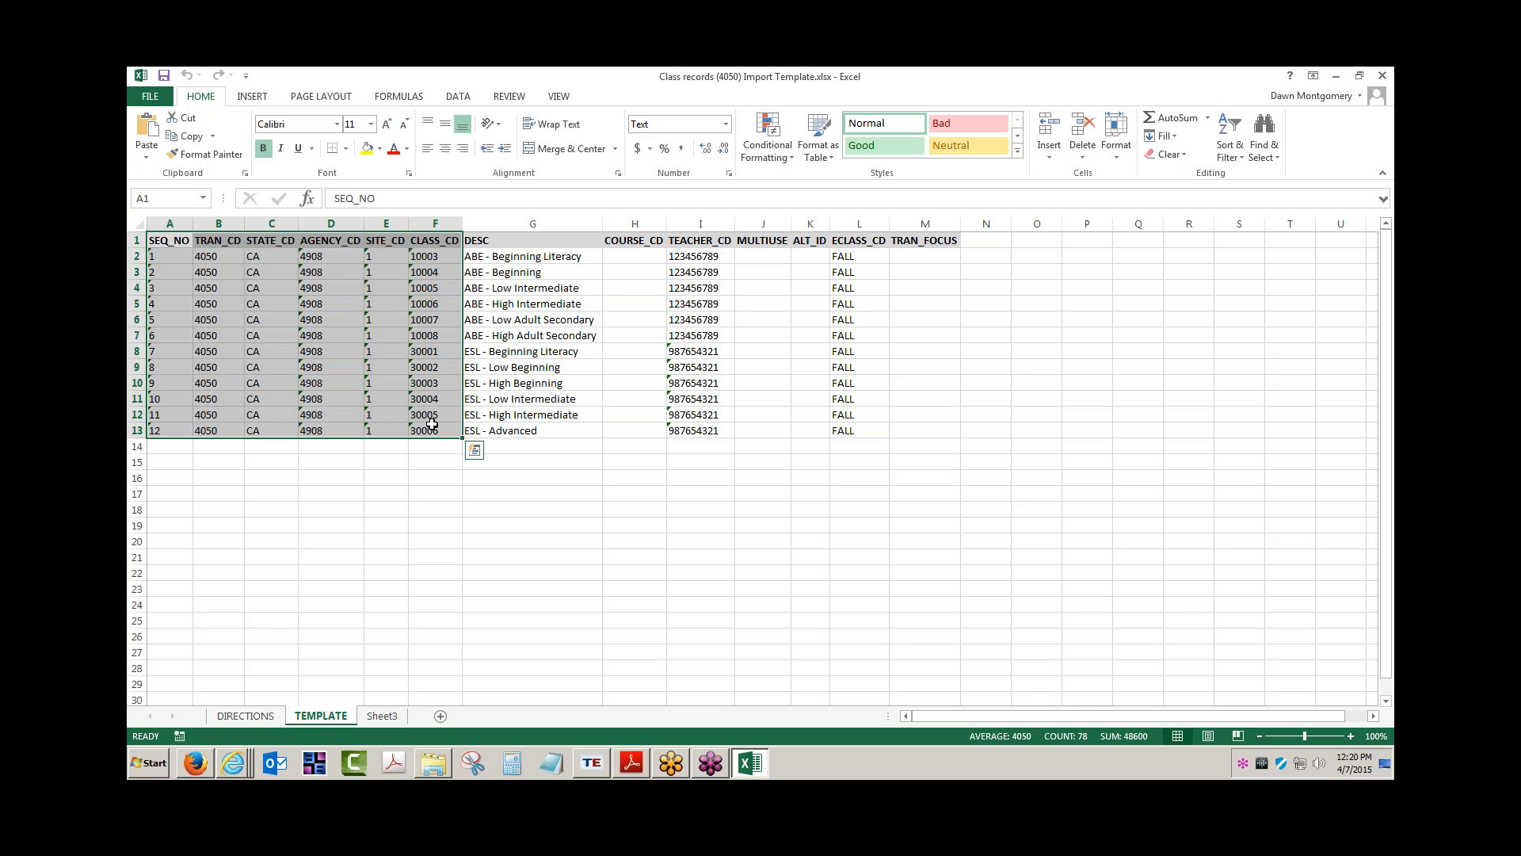
Save the TEMPLATE sheet to the Desktop as Class records (4050) Import Template.csv in CSV (Comma delimited) format
click(412, 469)
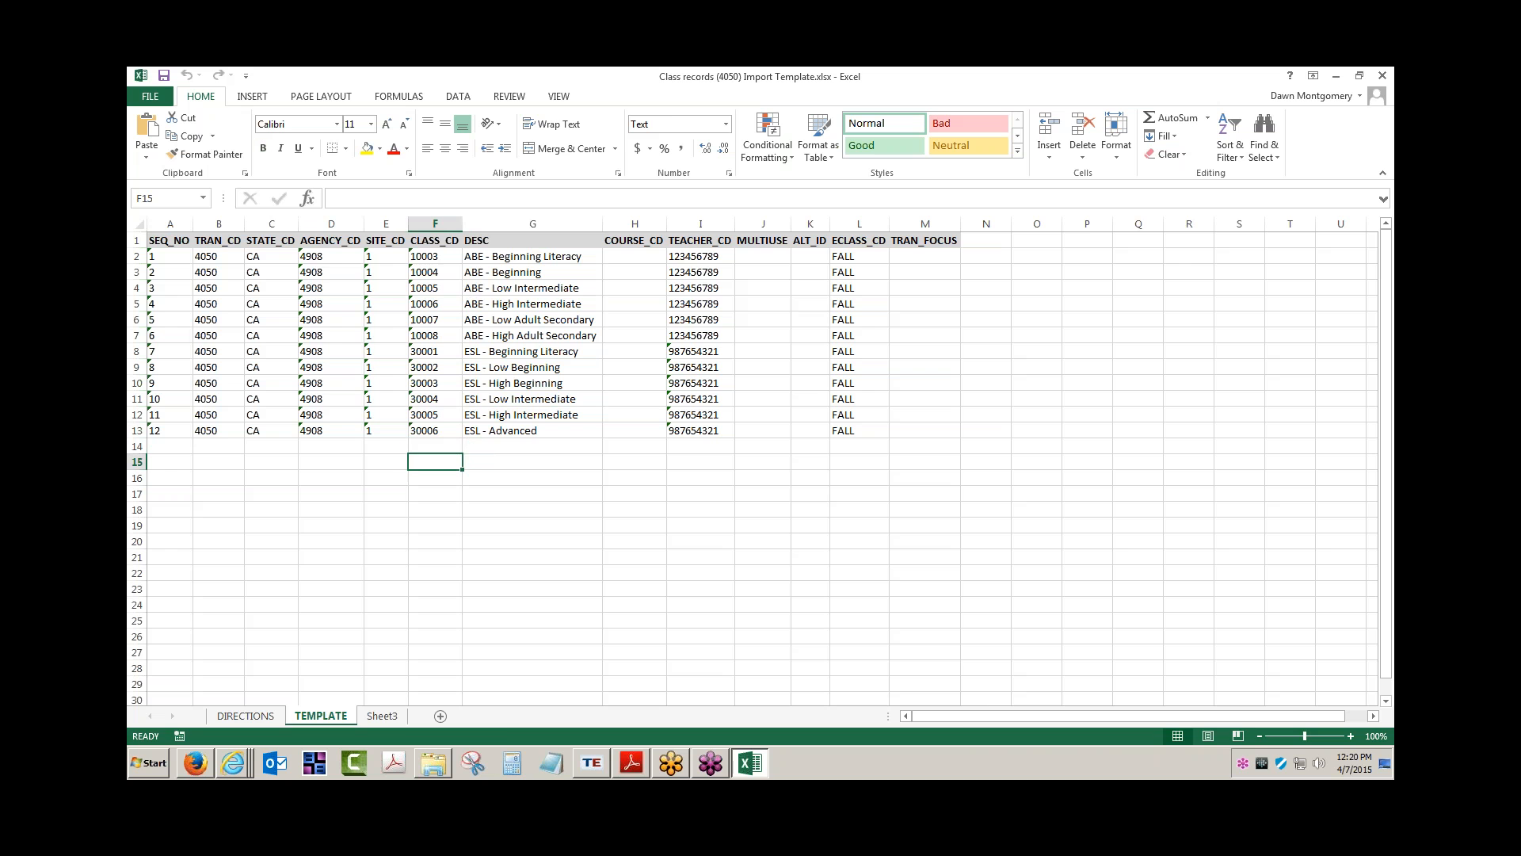
click(152, 96)
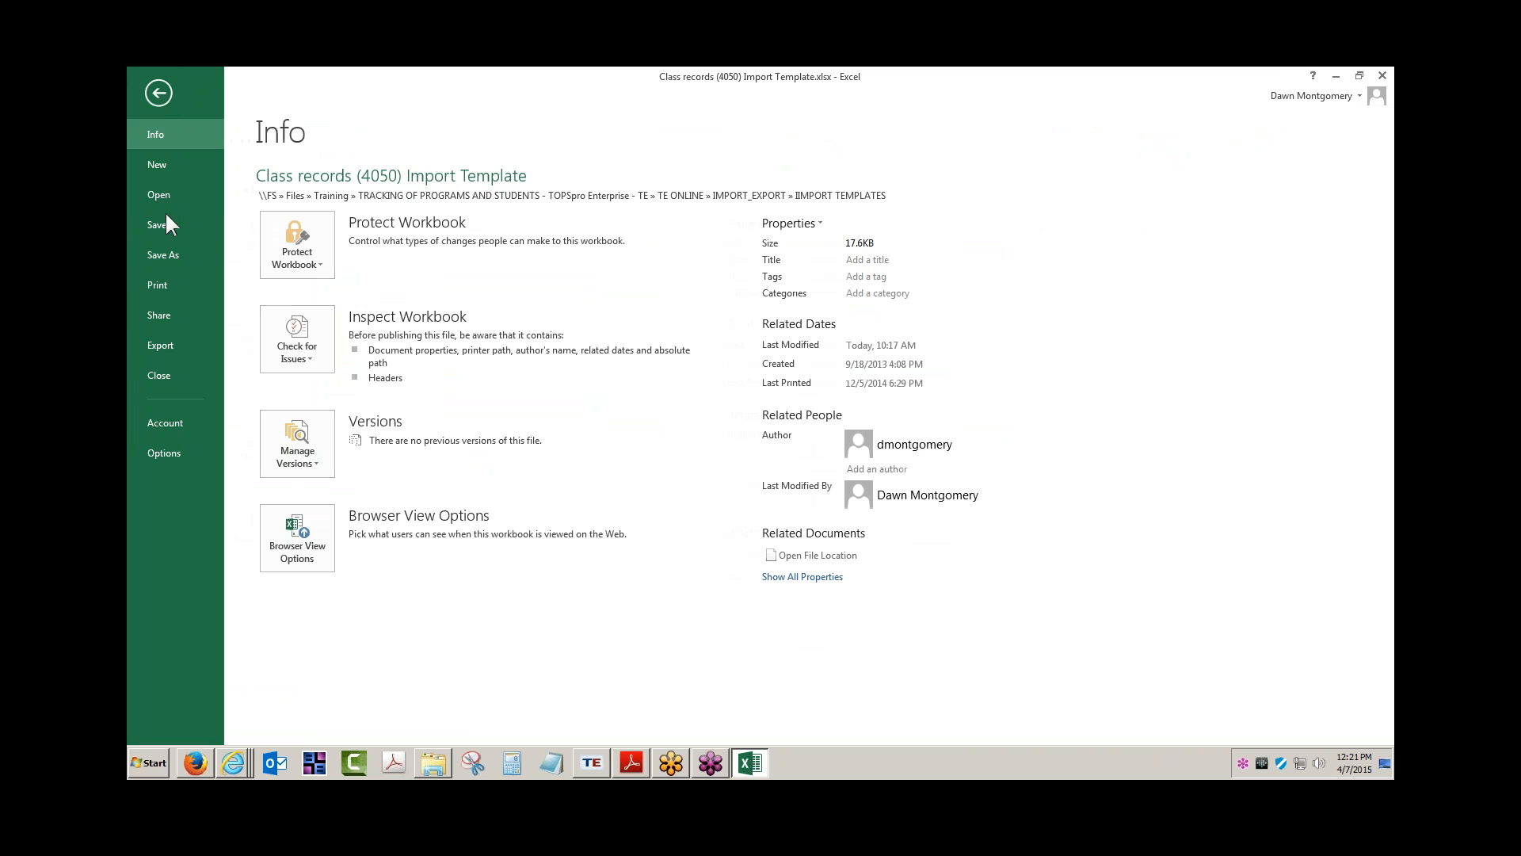
click(164, 255)
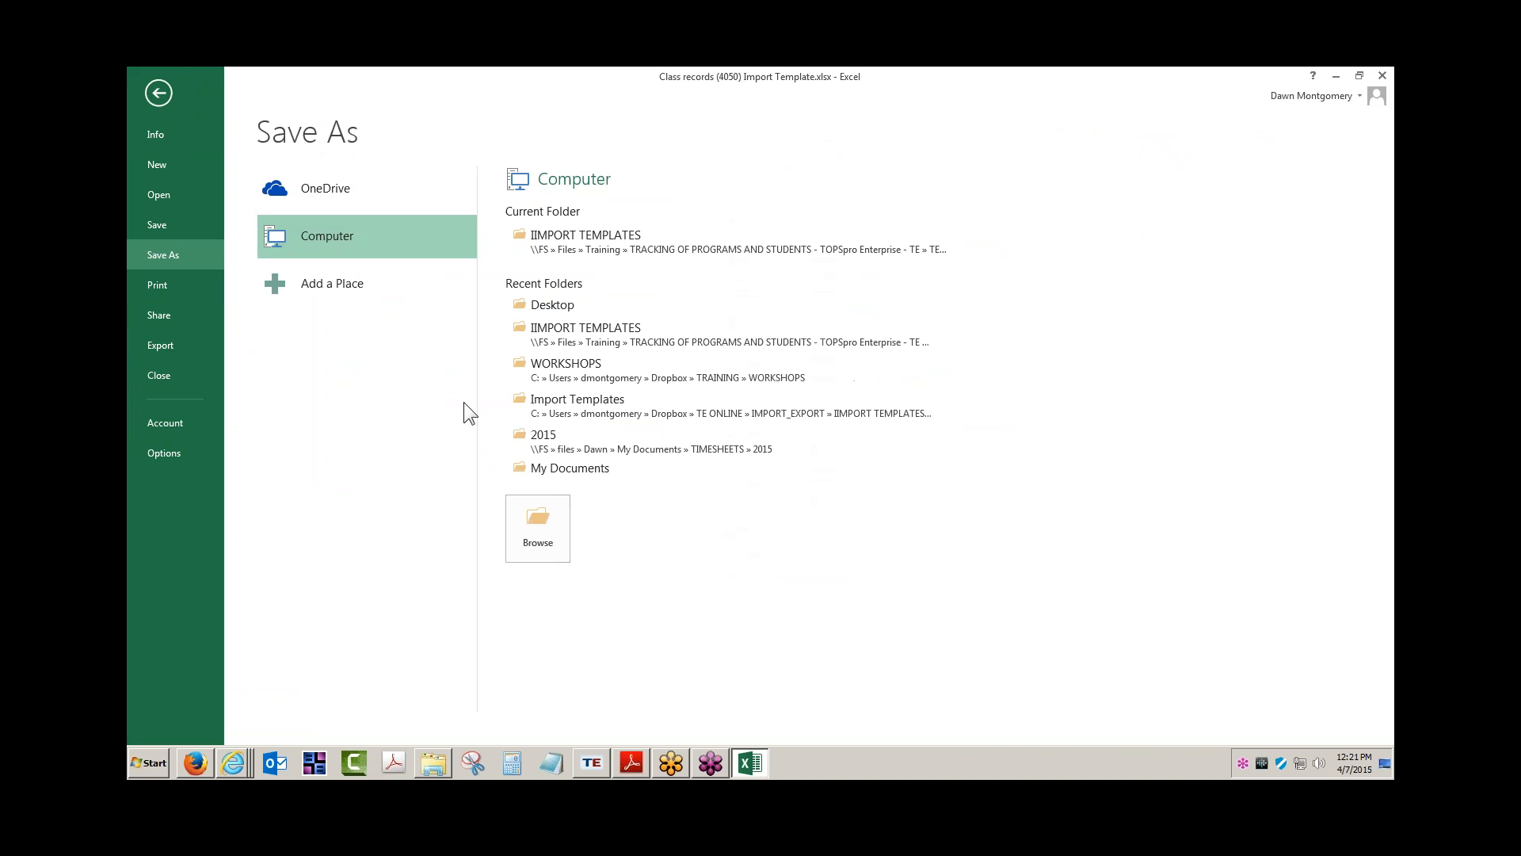
click(554, 305)
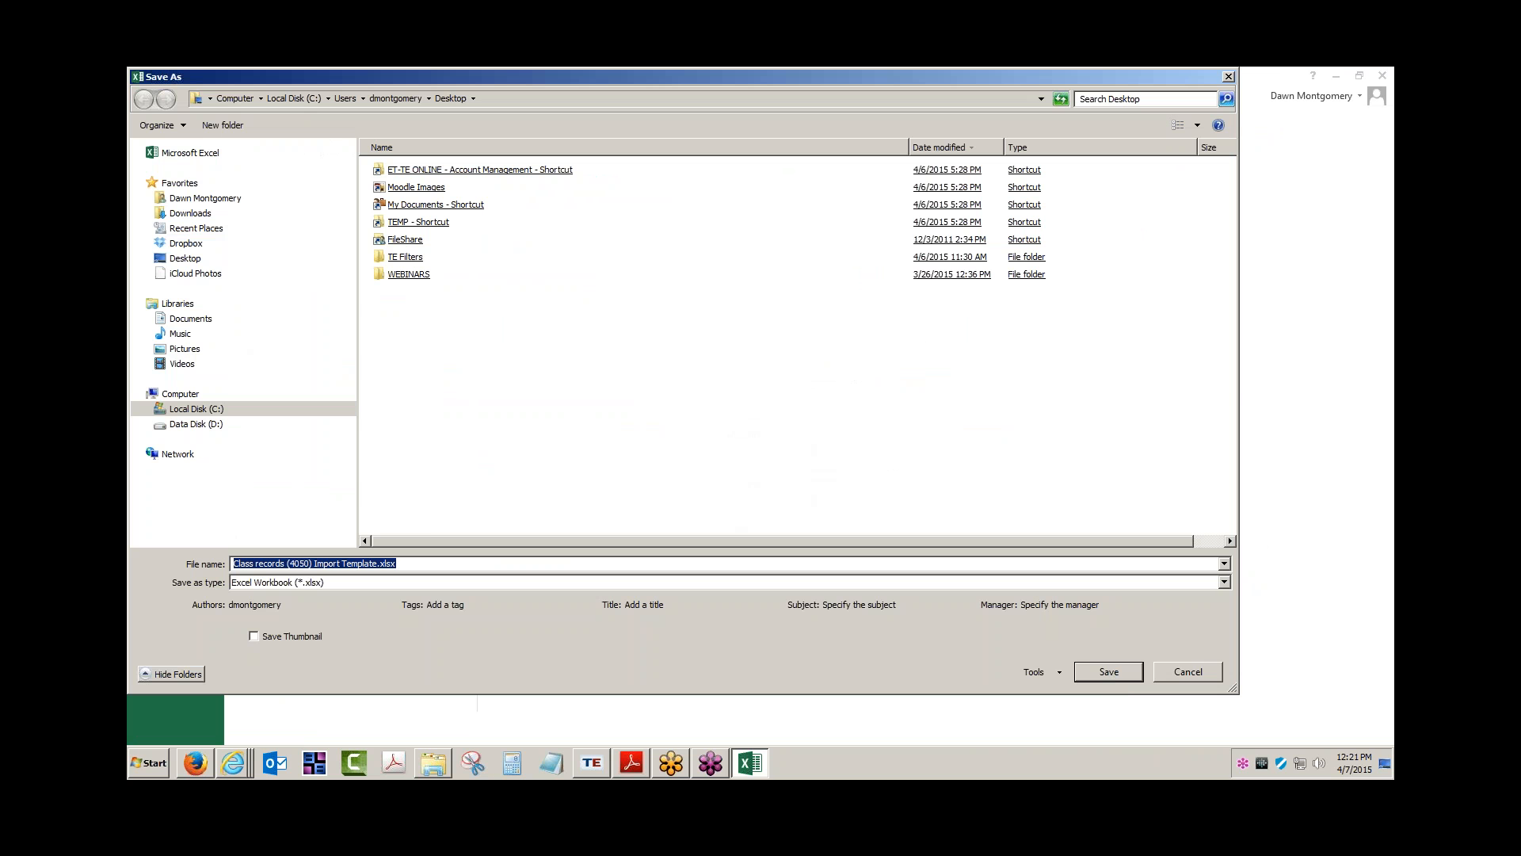
click(1224, 582)
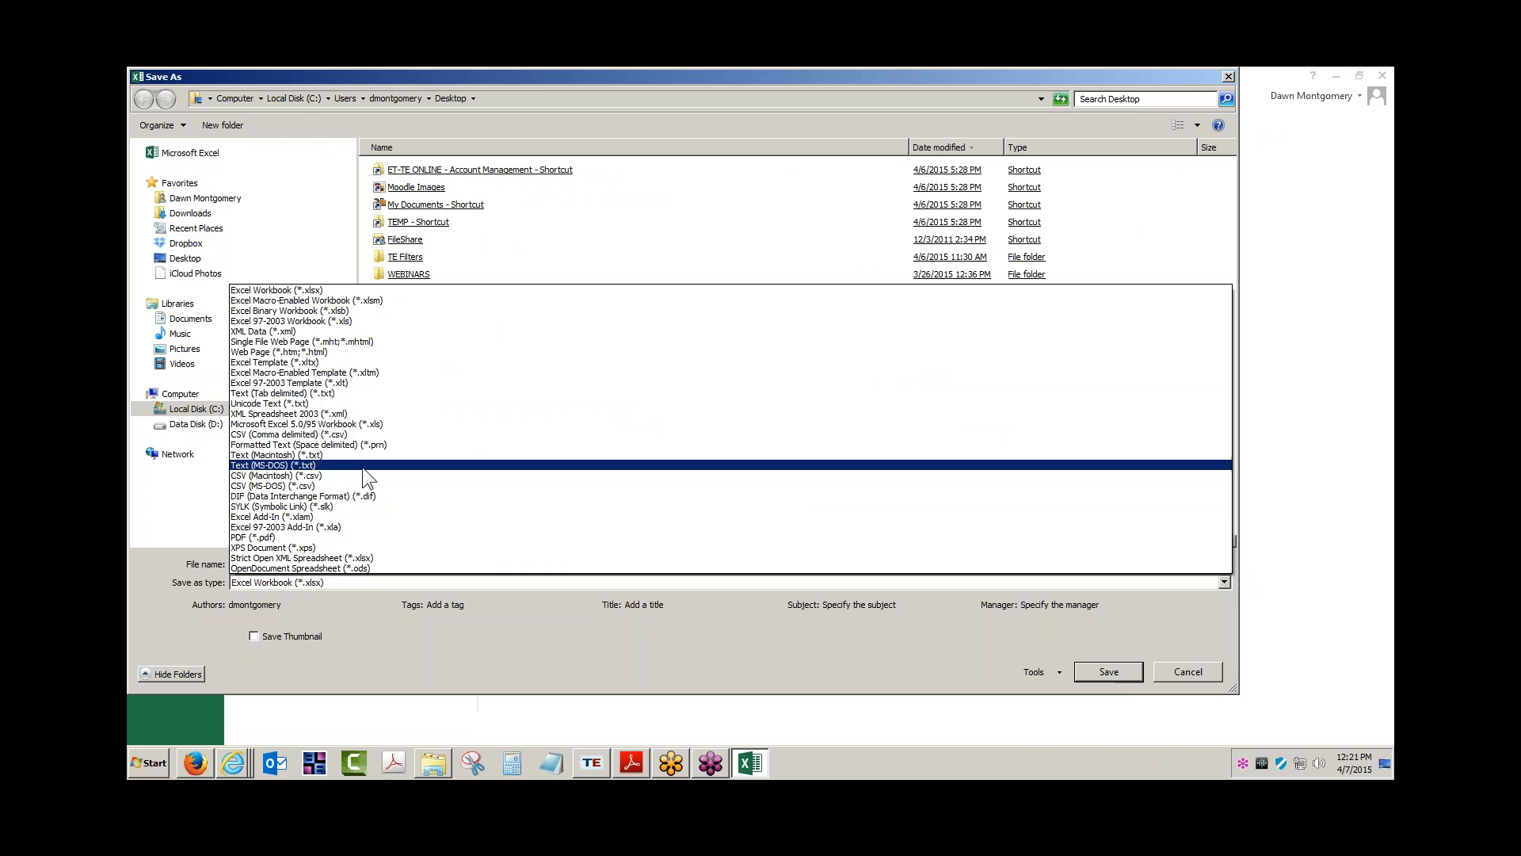
click(298, 434)
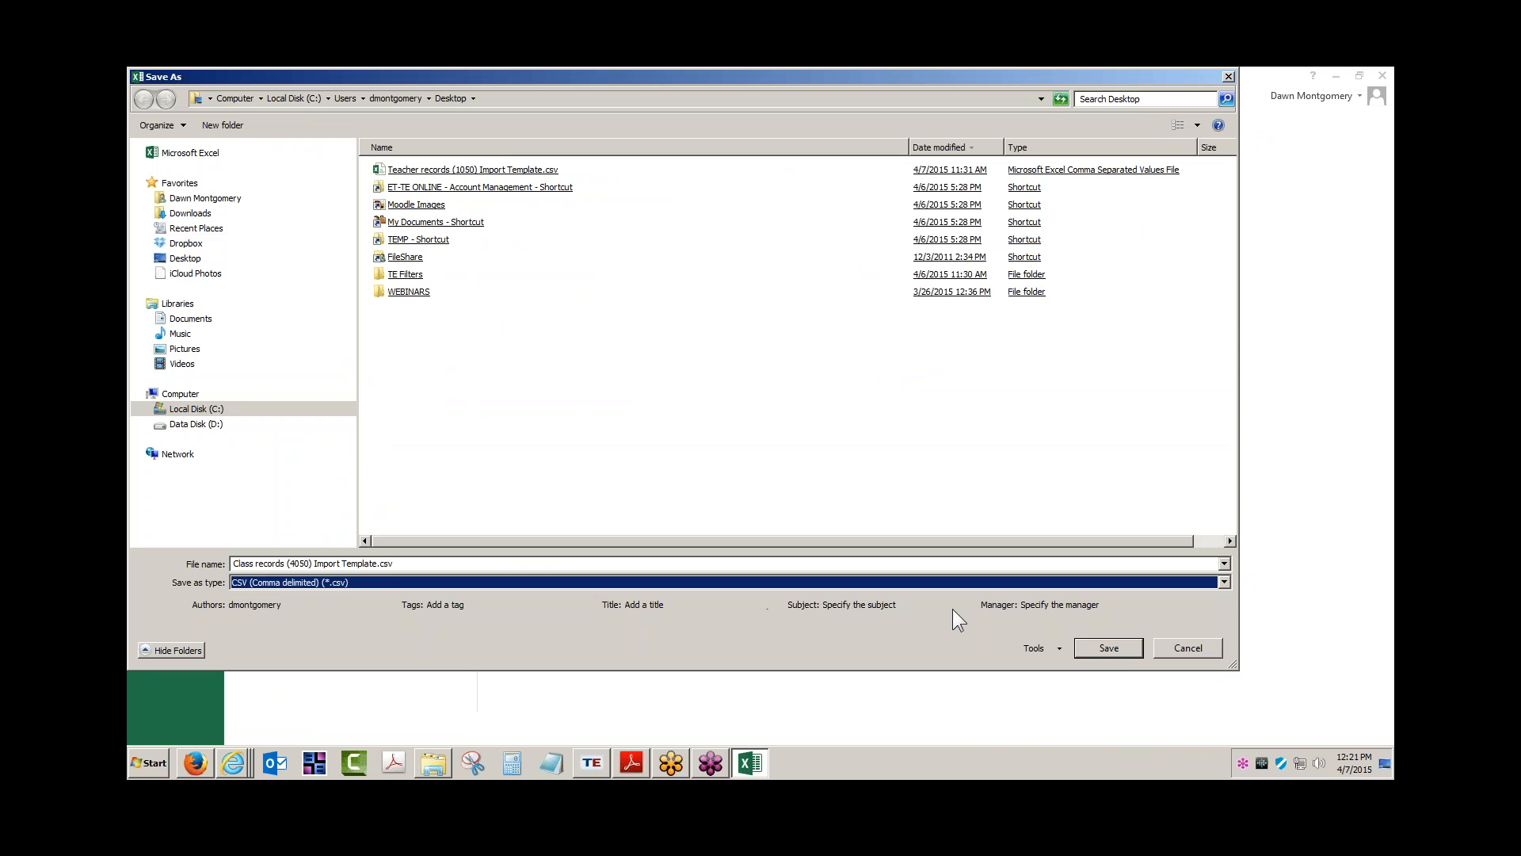
click(1128, 648)
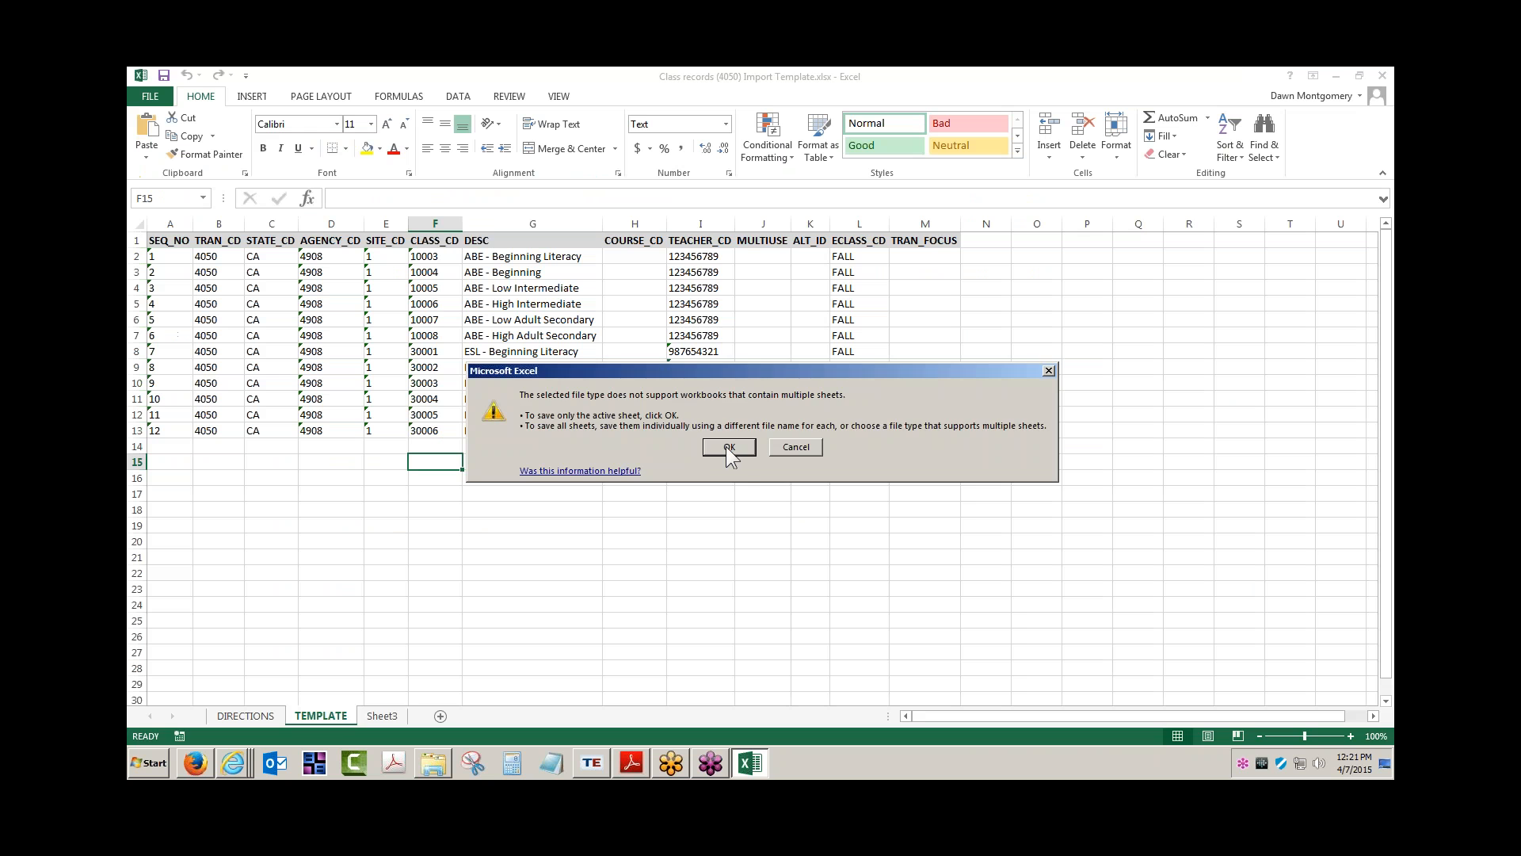
click(744, 448)
click(698, 452)
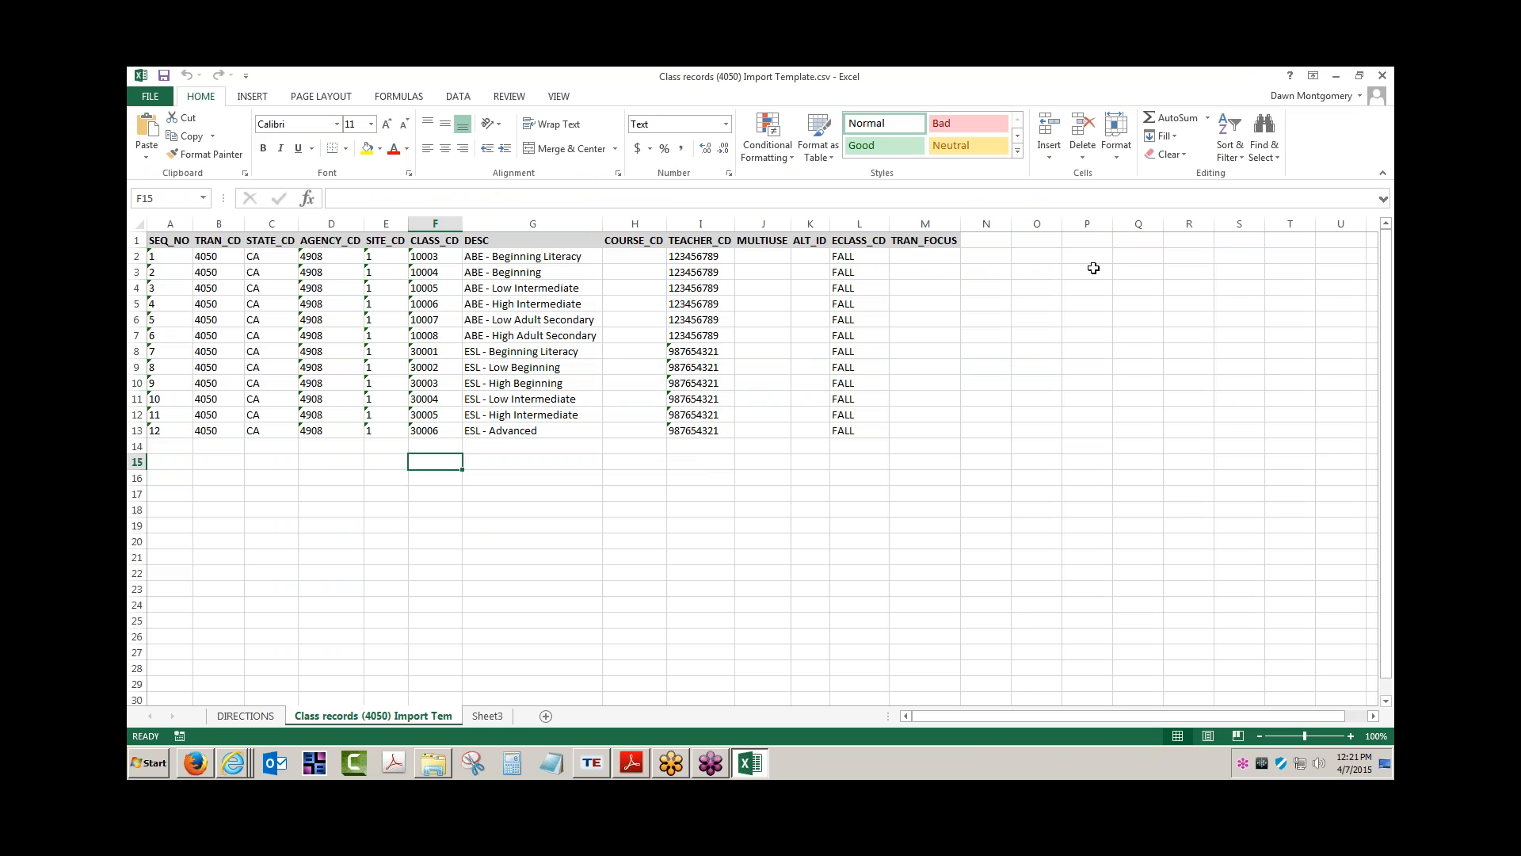
Close Excel, saving and replacing the existing CSV file and keeping CSV format
click(1382, 75)
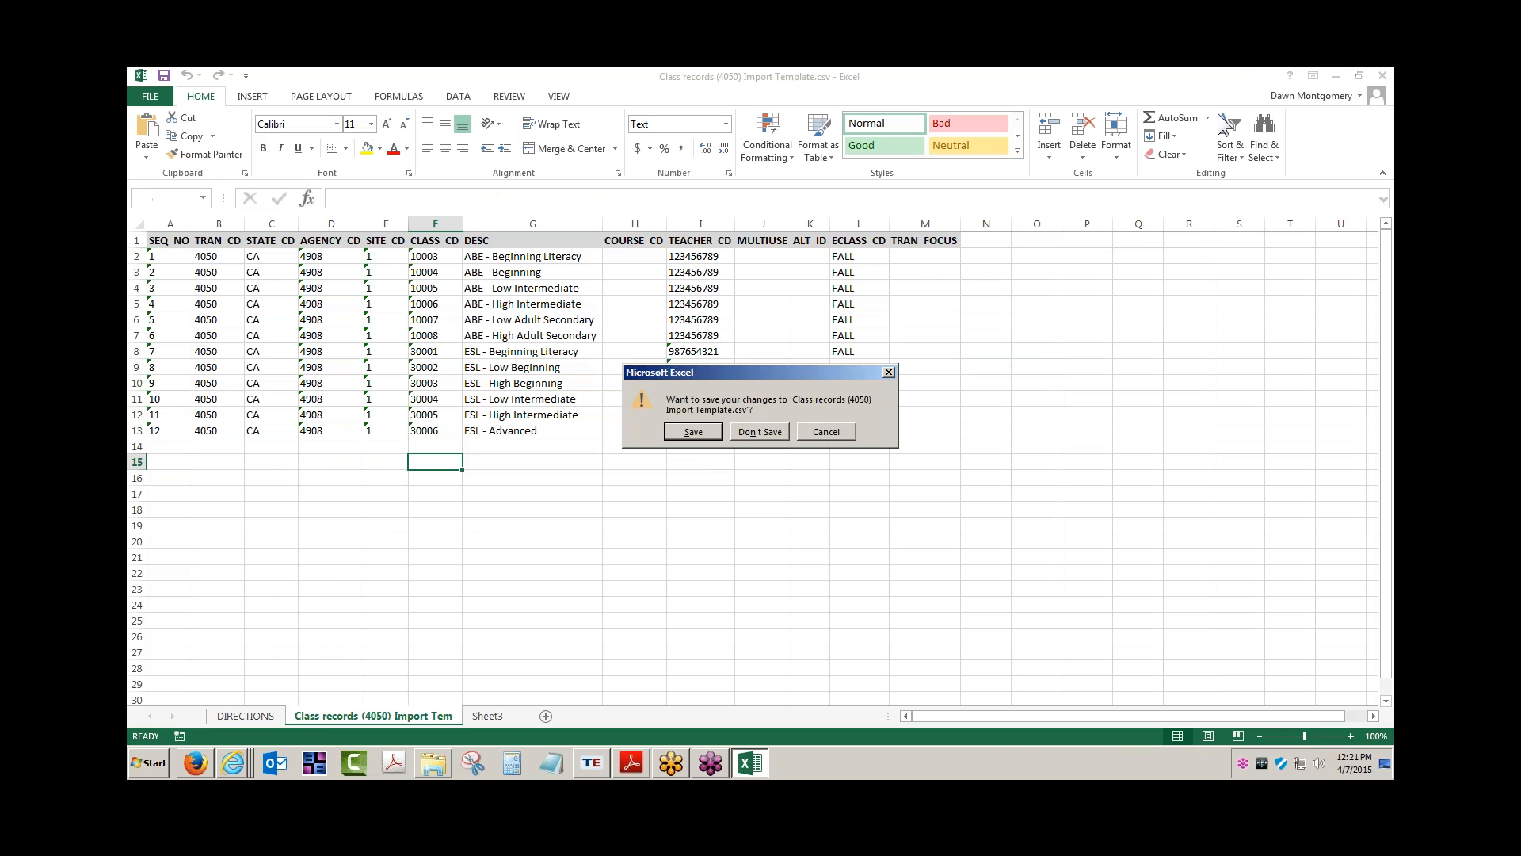
click(683, 430)
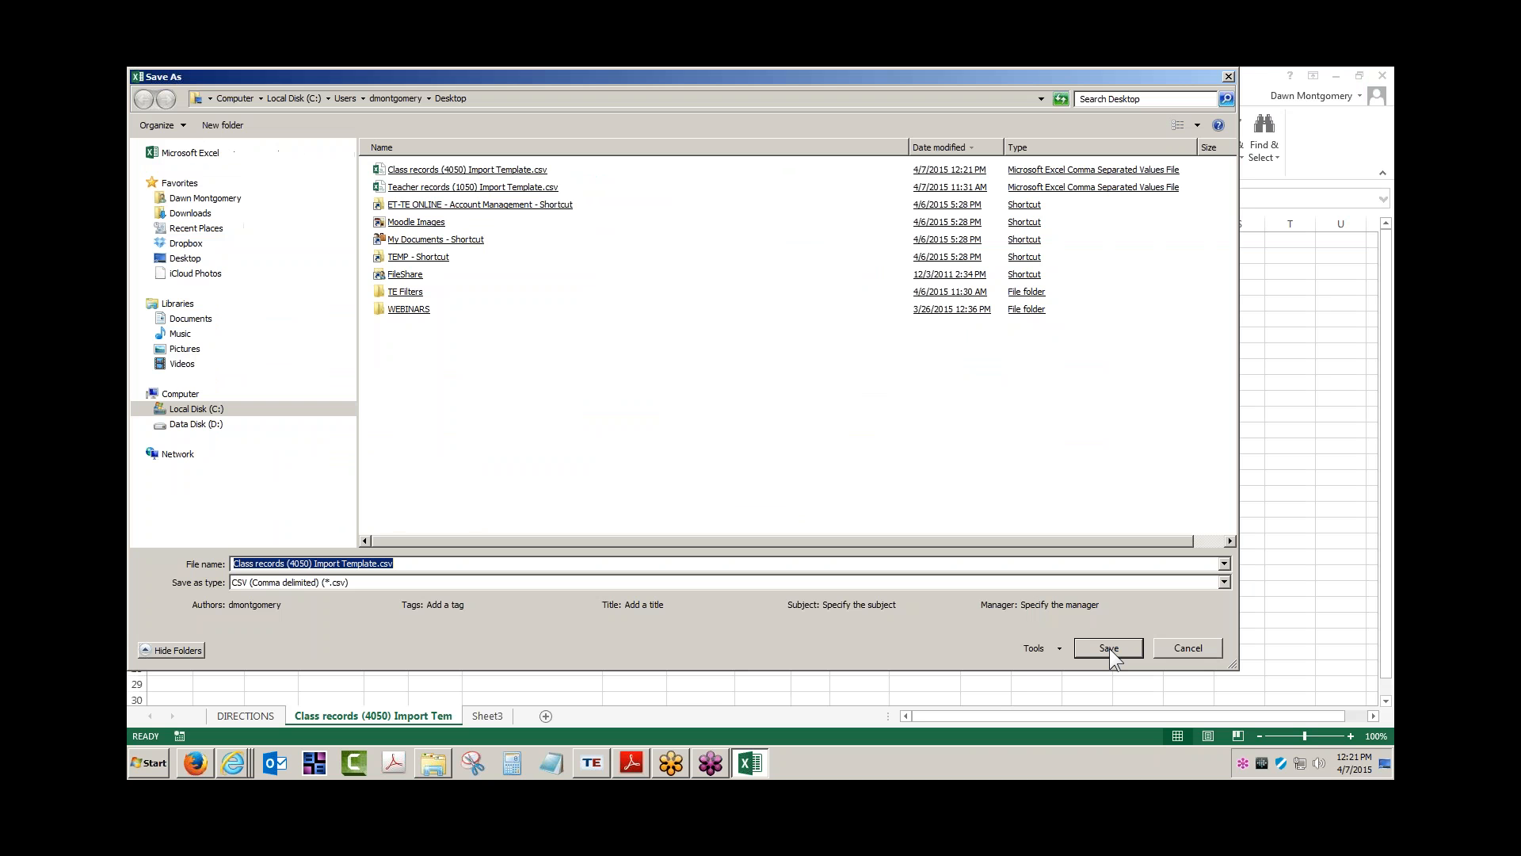
click(1109, 648)
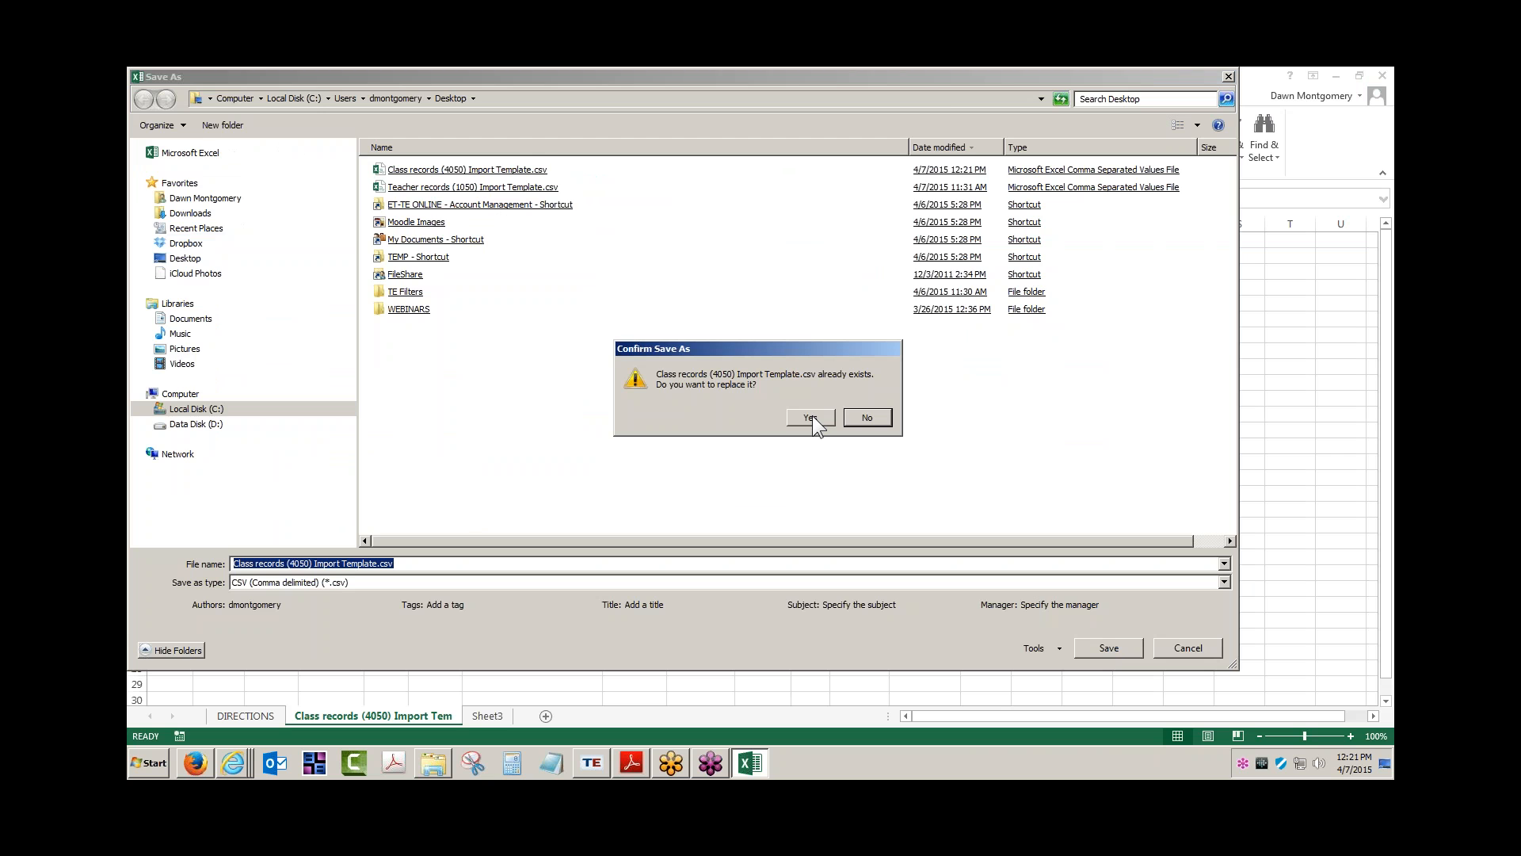
click(810, 418)
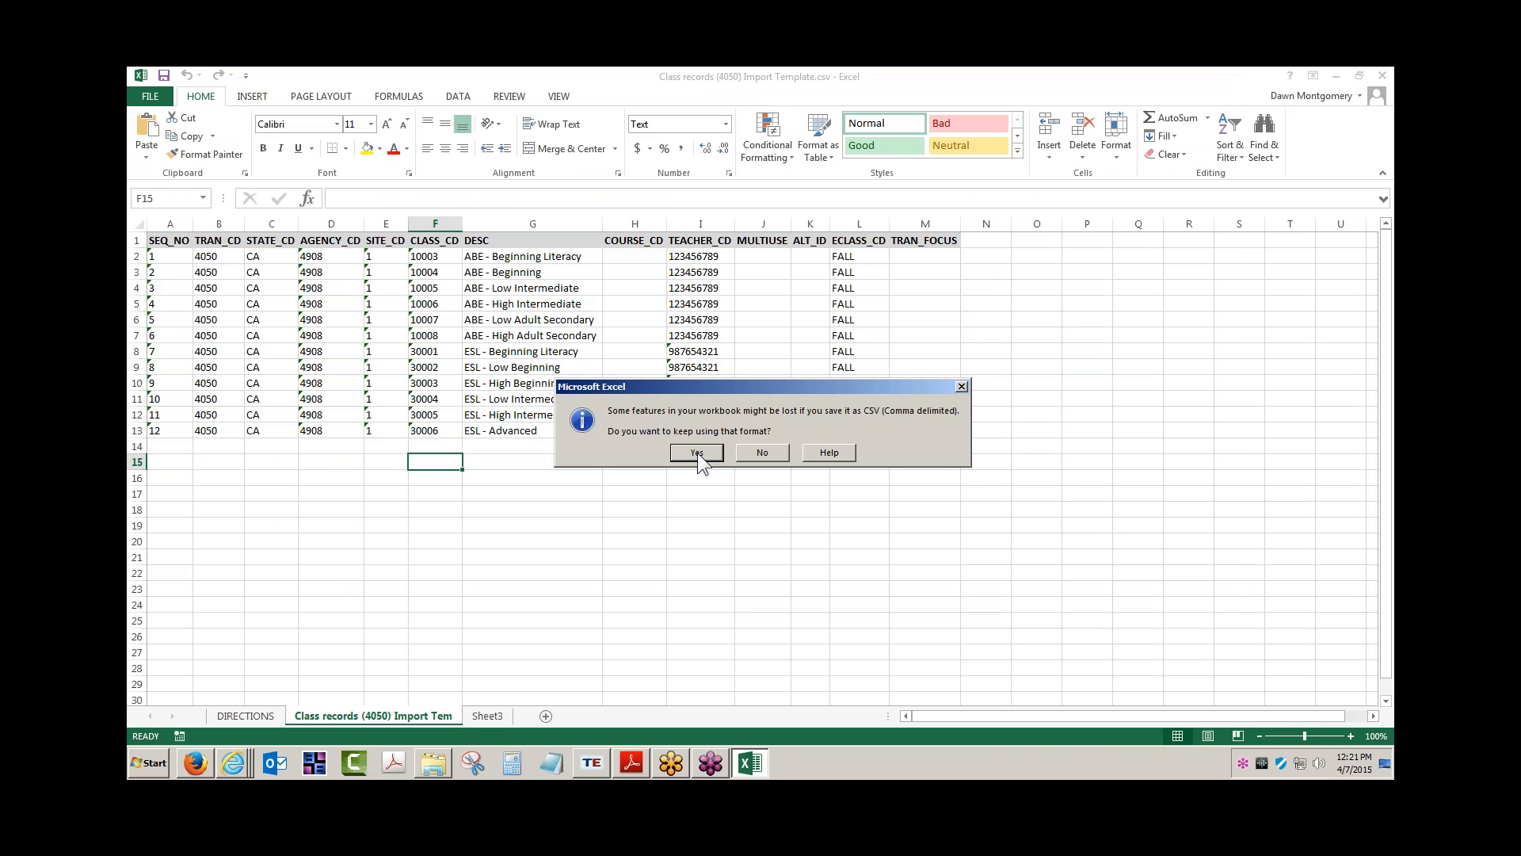
click(696, 452)
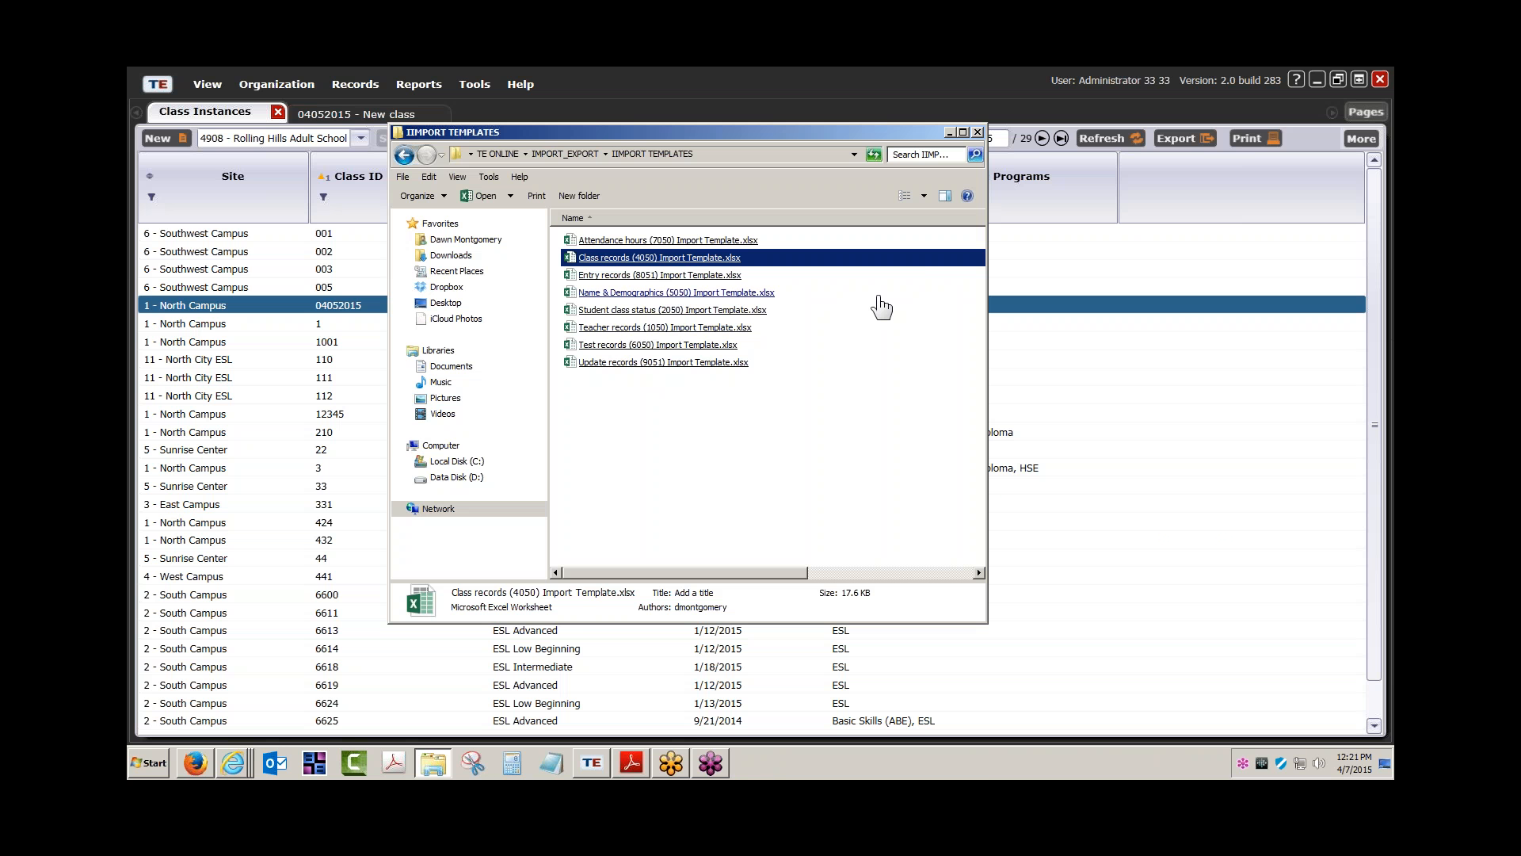
Minimize the Import Templates folder and launch Tools > 3rd Party Import Wizard
click(951, 132)
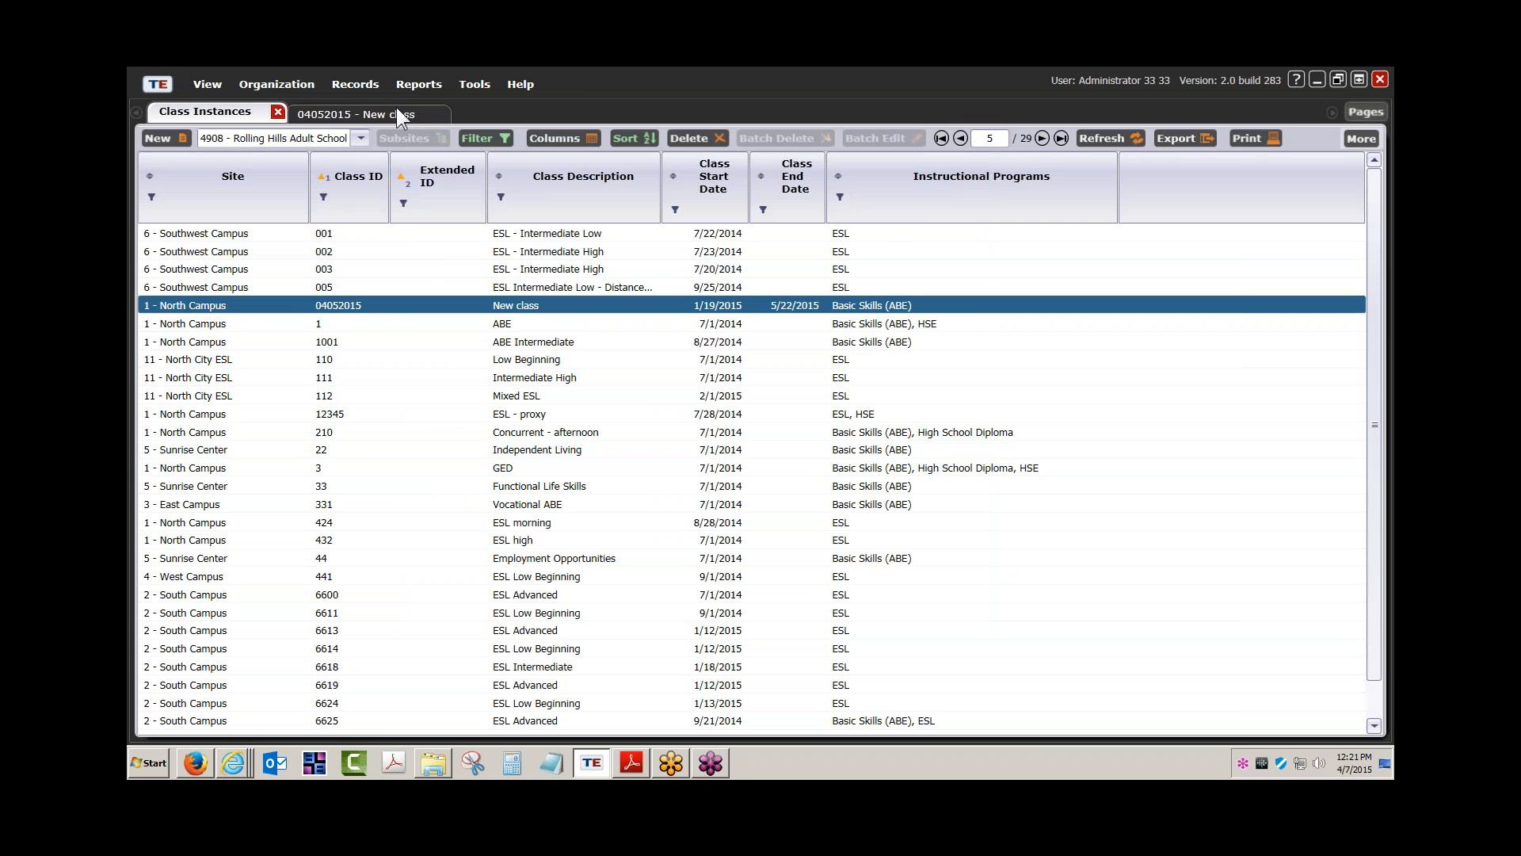
click(422, 85)
click(474, 84)
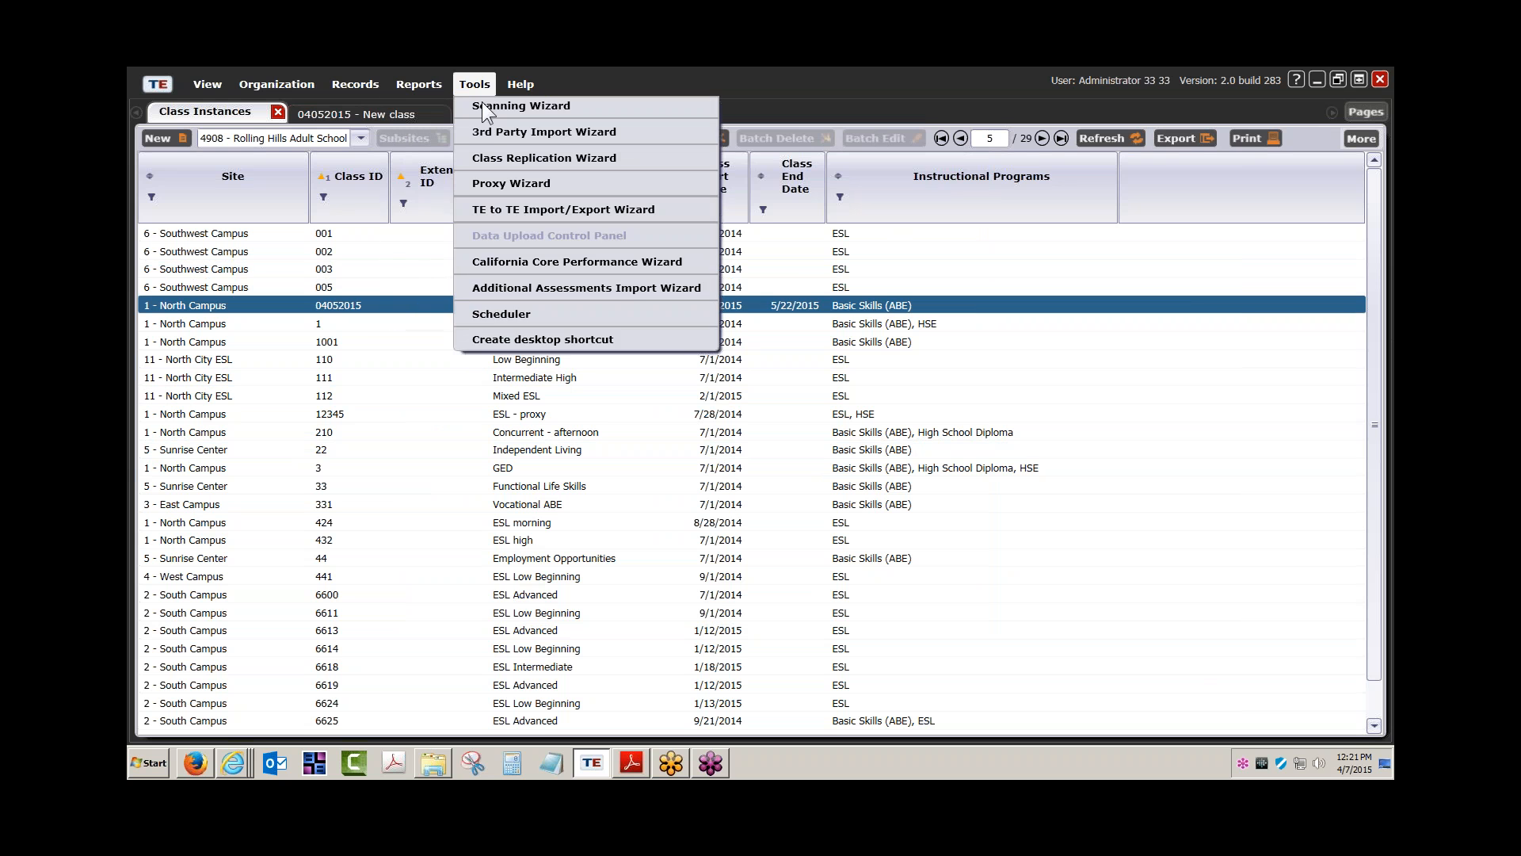
click(512, 131)
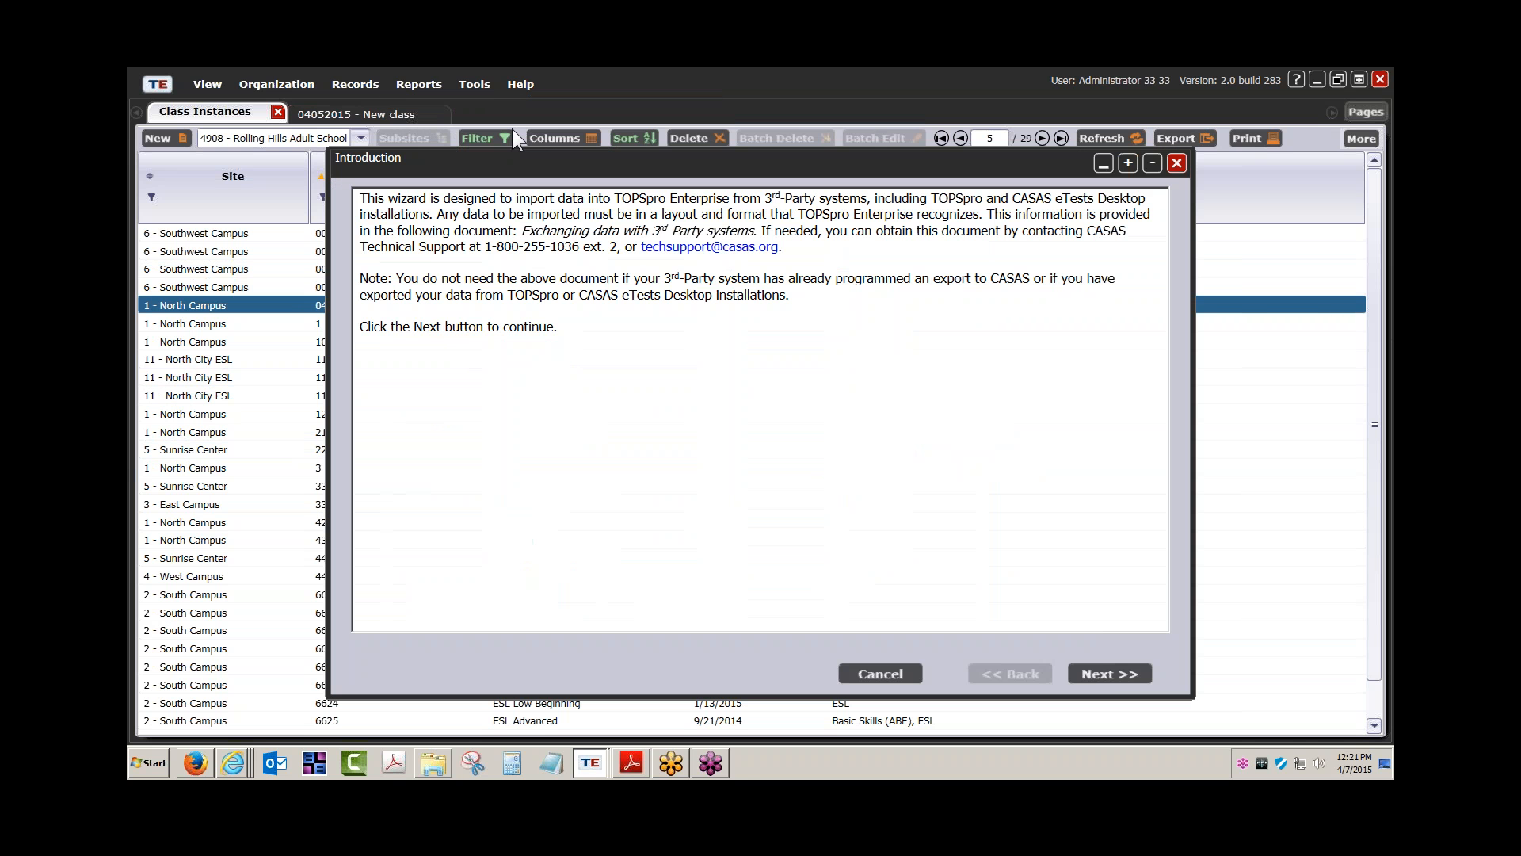
Advance to the record-type step, noting Teacher records import before Class records (4050)
click(1111, 673)
click(1110, 673)
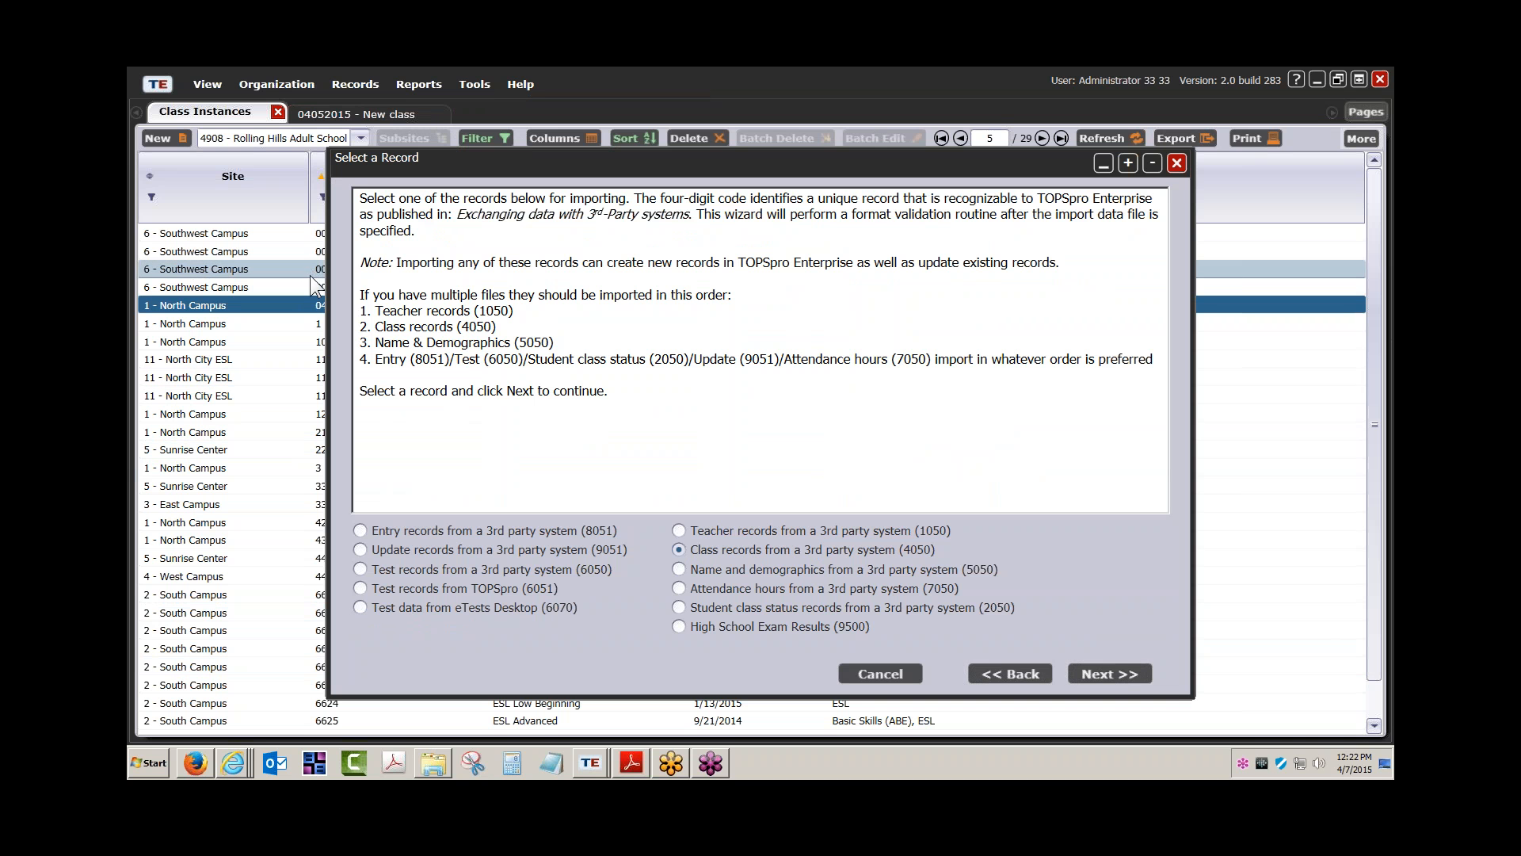
drag(377, 309, 476, 312)
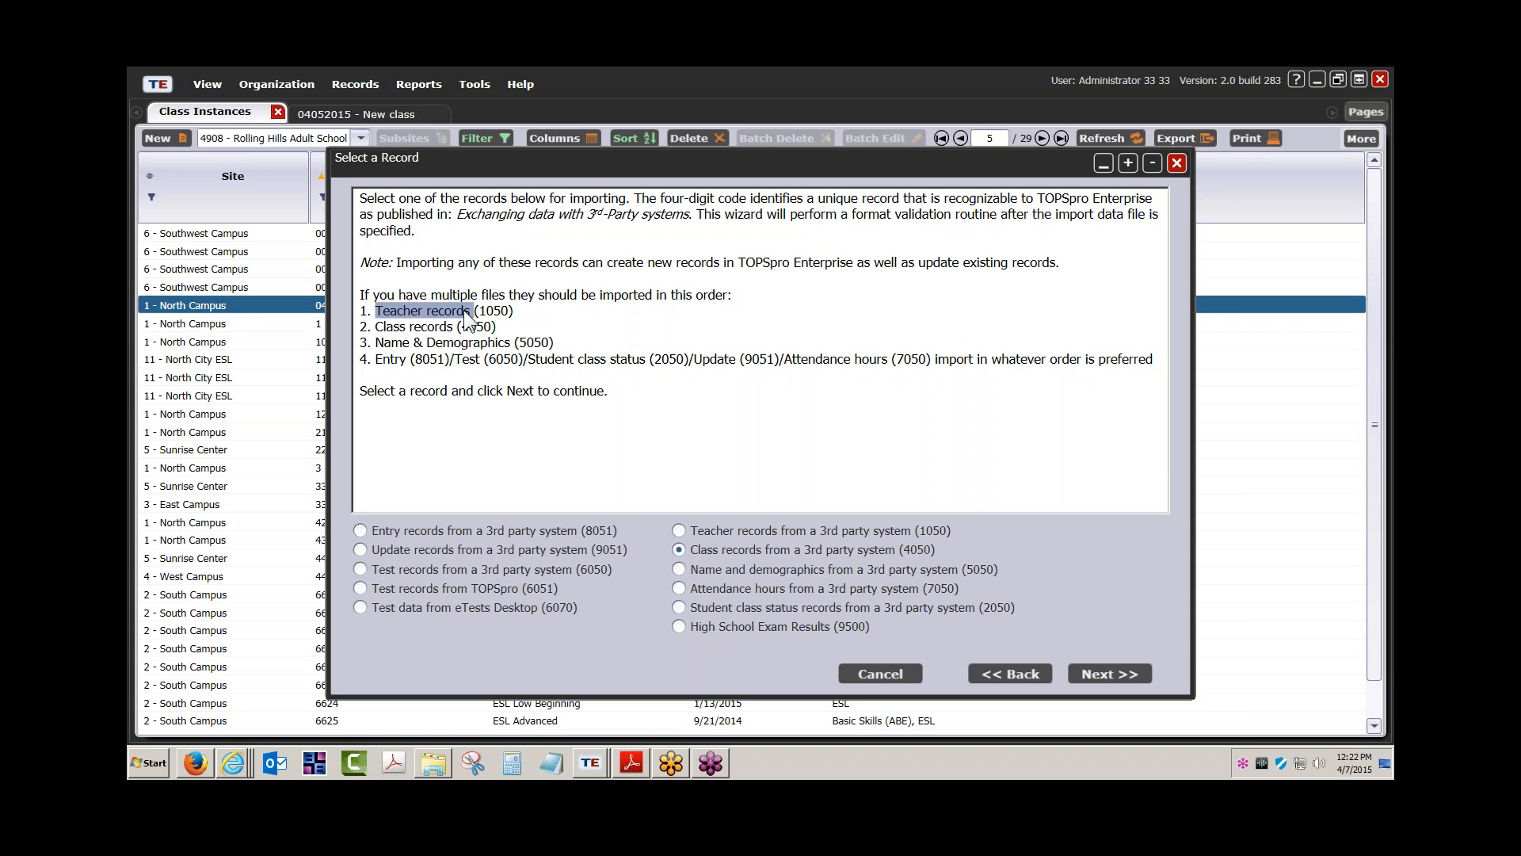
drag(376, 327, 456, 327)
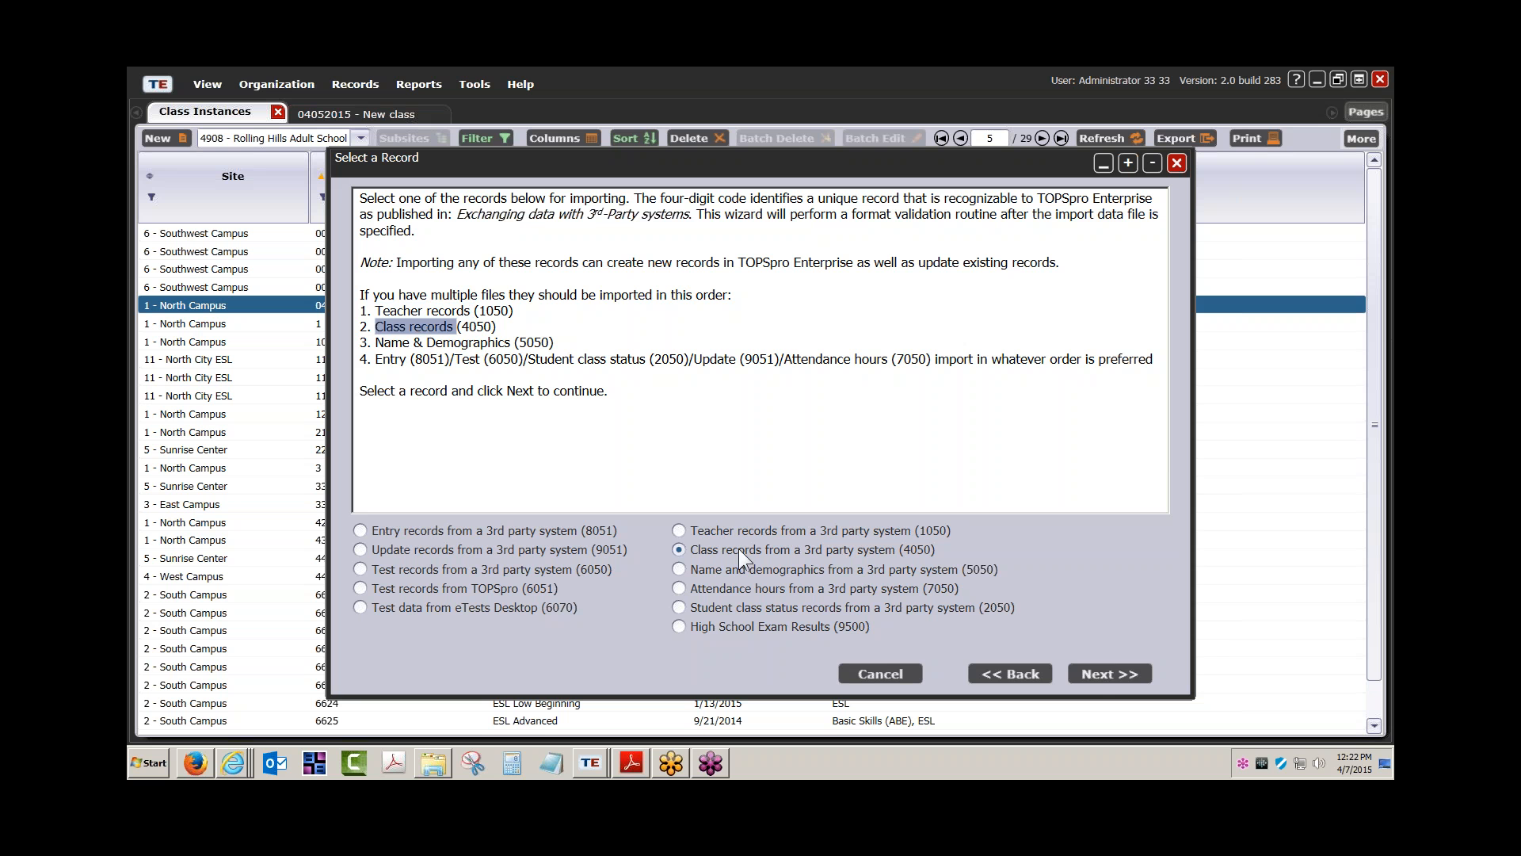
Load Class records (4050) Import Template.csv from the Desktop as CSV and validate its 12 records
click(1100, 678)
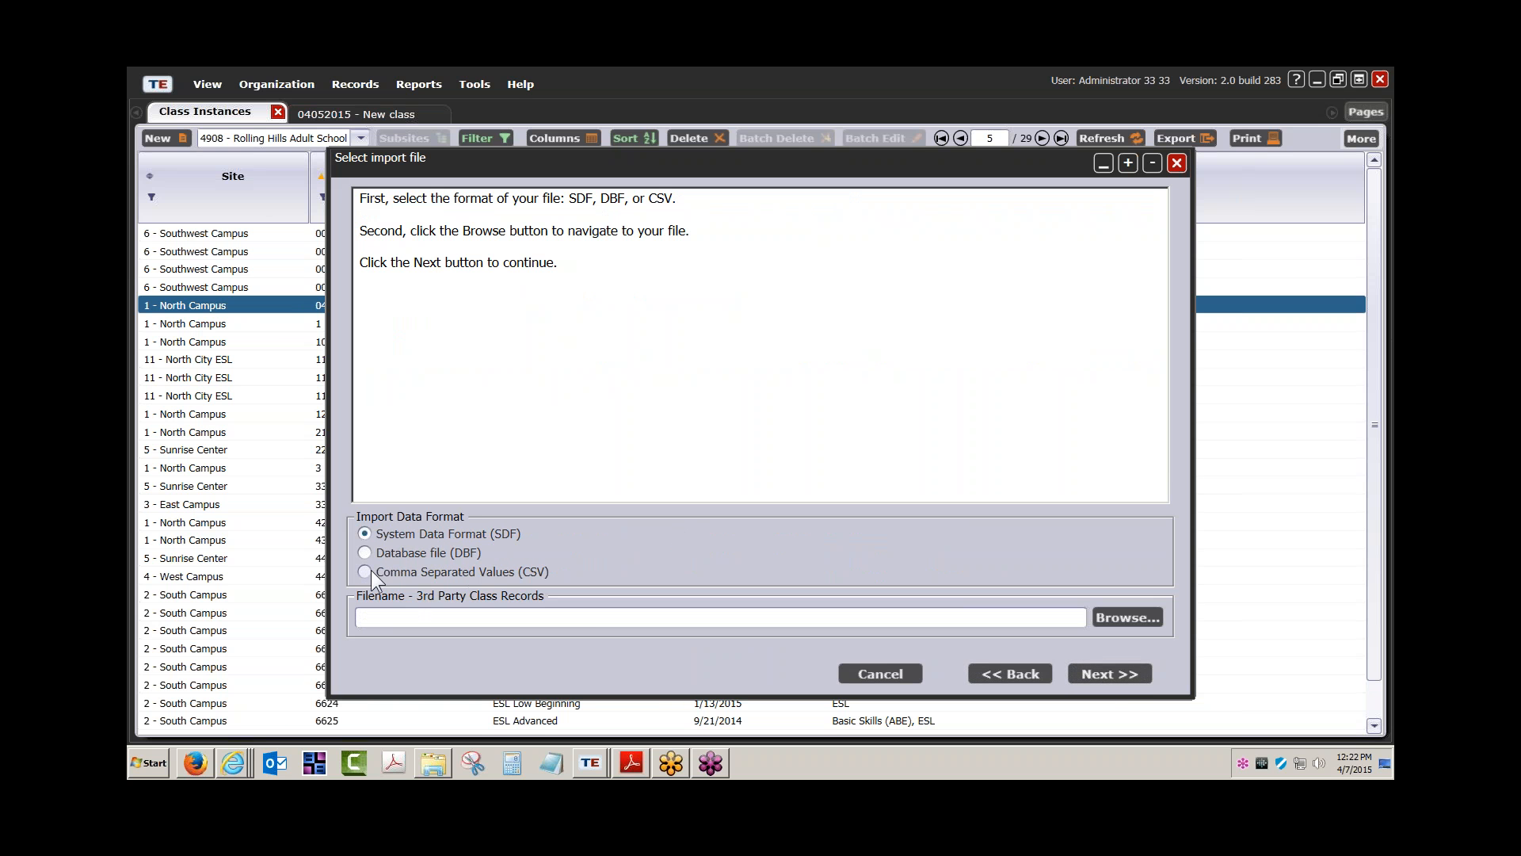
click(365, 571)
click(1132, 619)
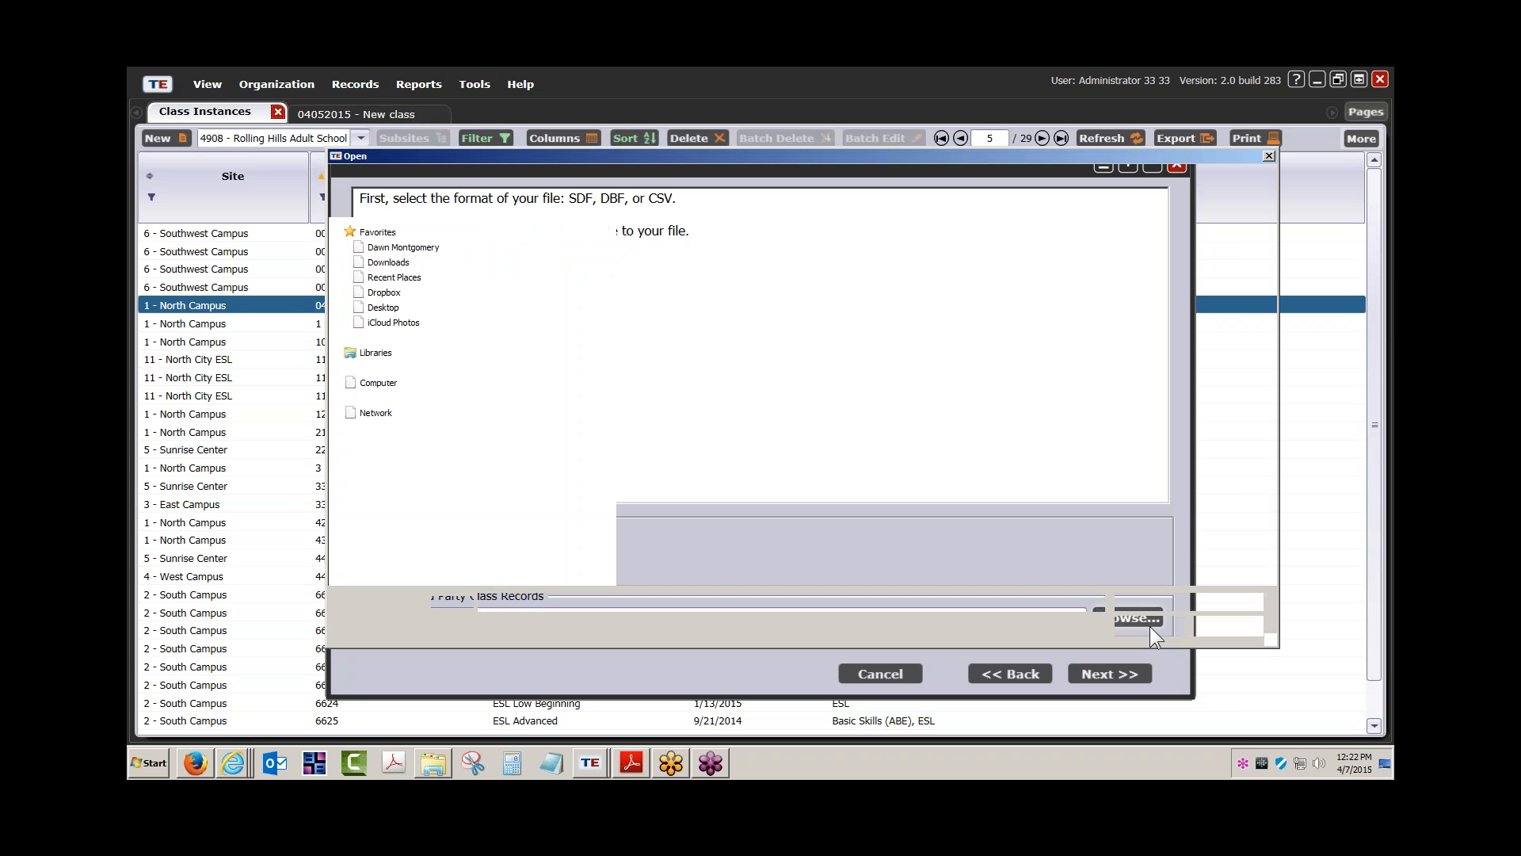
double_click(705, 248)
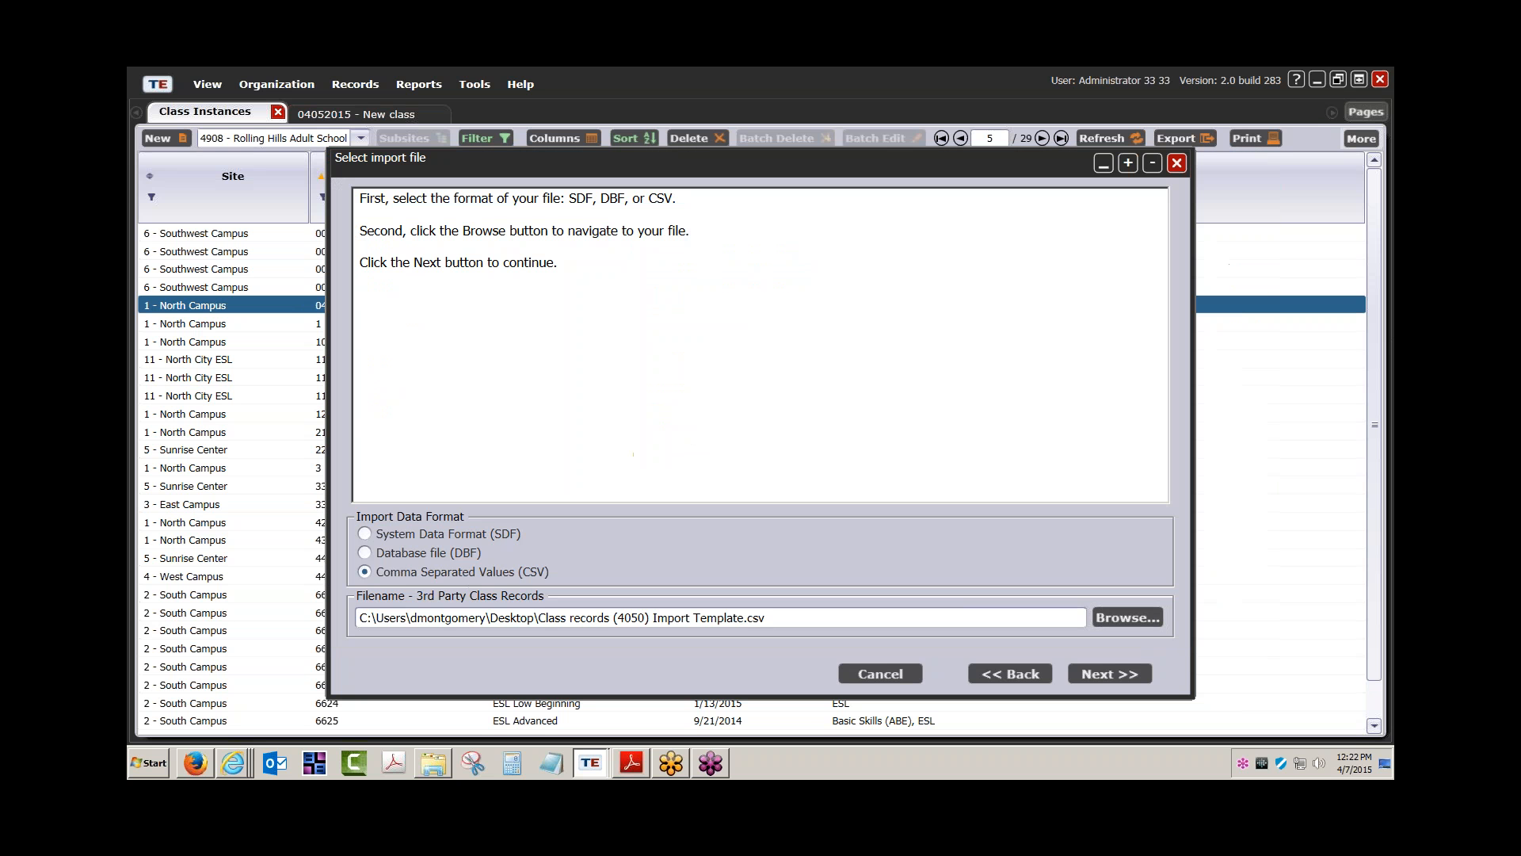
click(1128, 674)
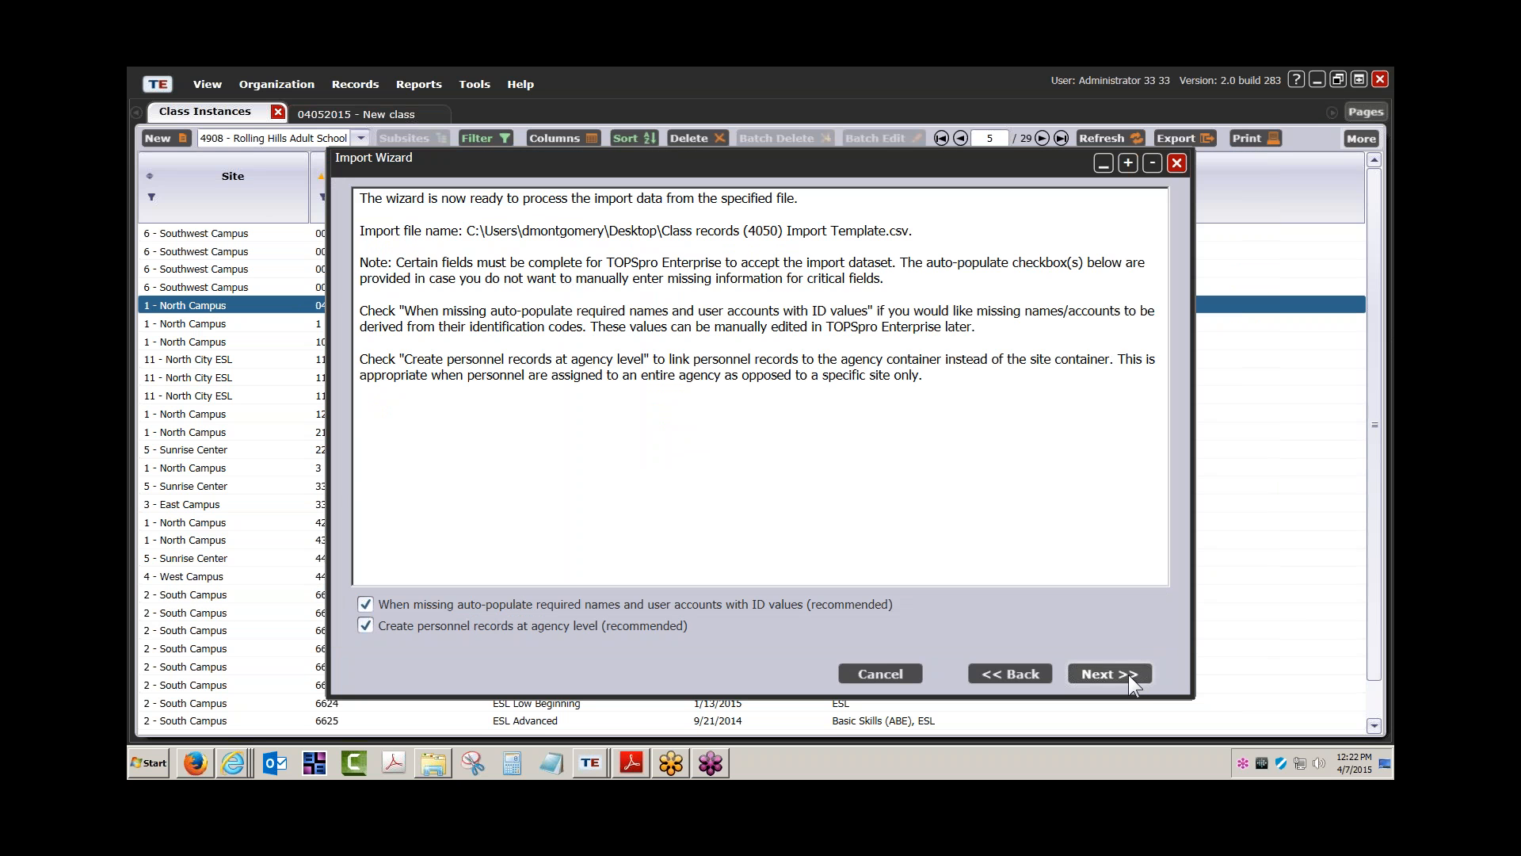
click(1093, 670)
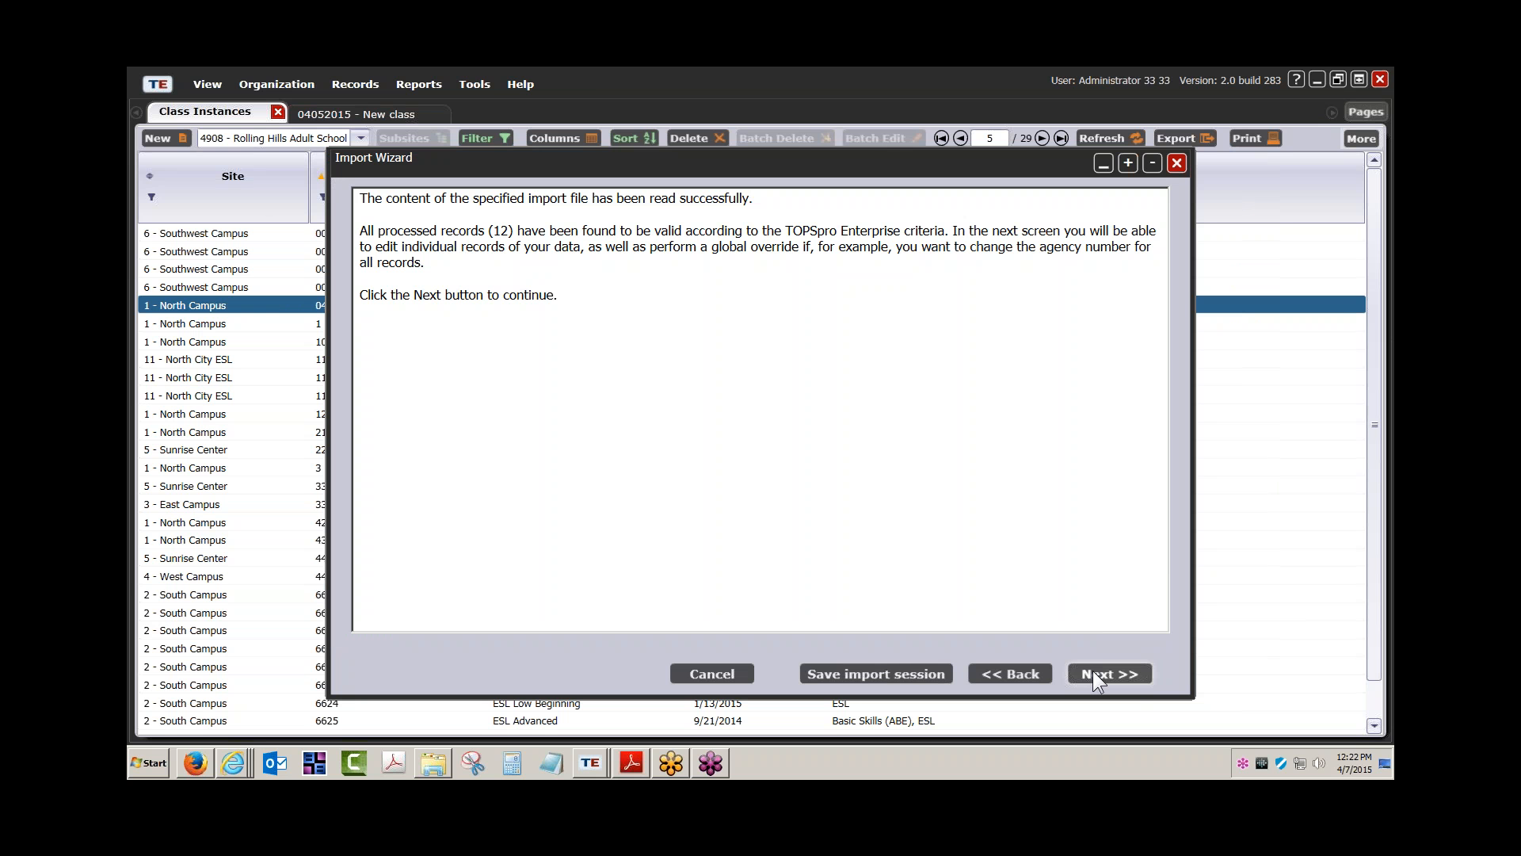
click(1093, 671)
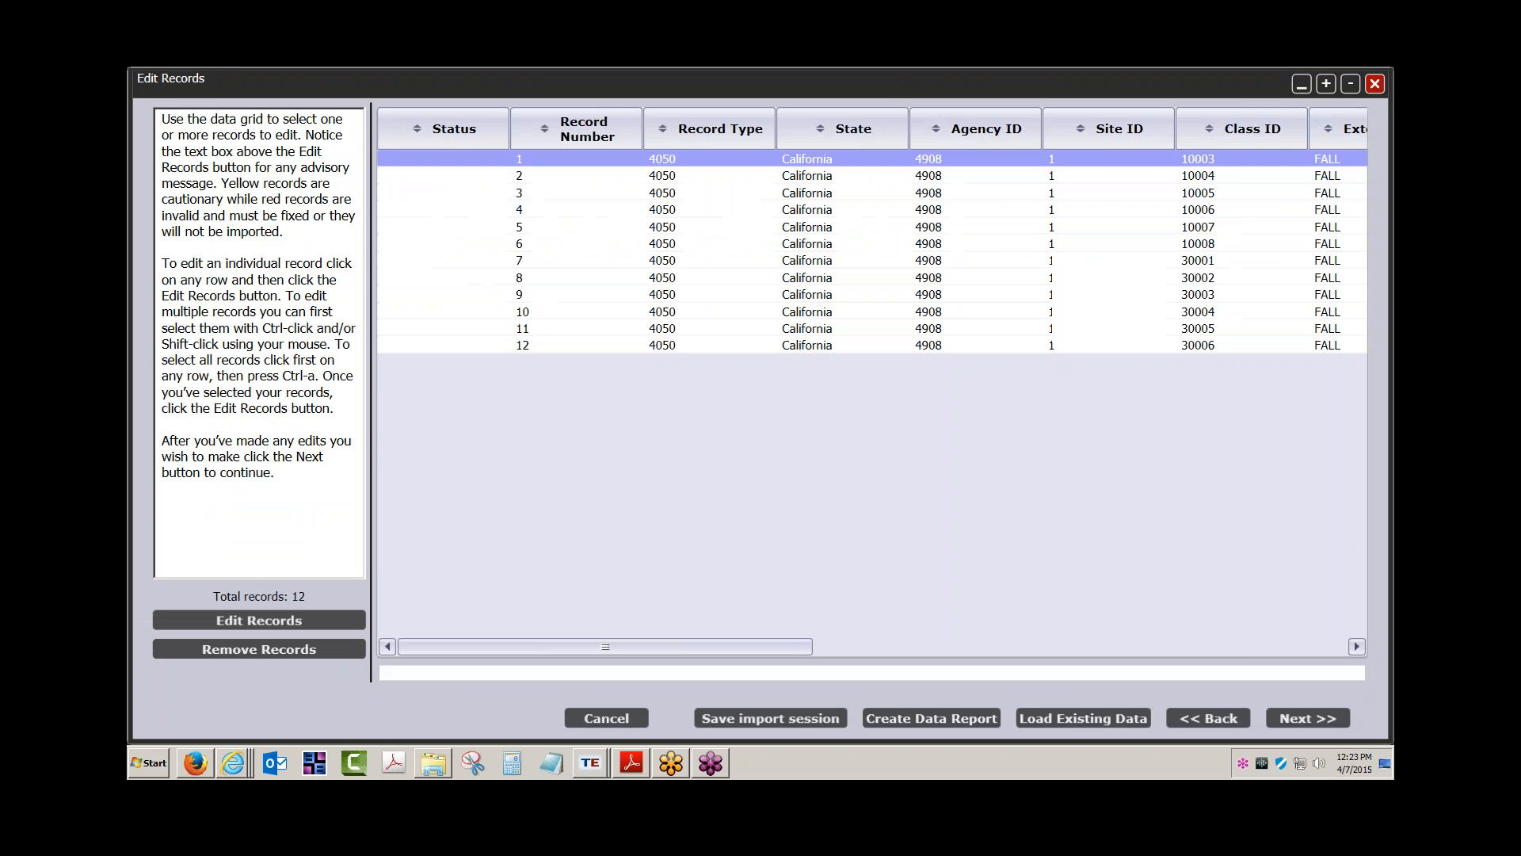
Inspect record 5 (class 10007) in the edit form without changes, then continue to Ready to Import
click(791, 227)
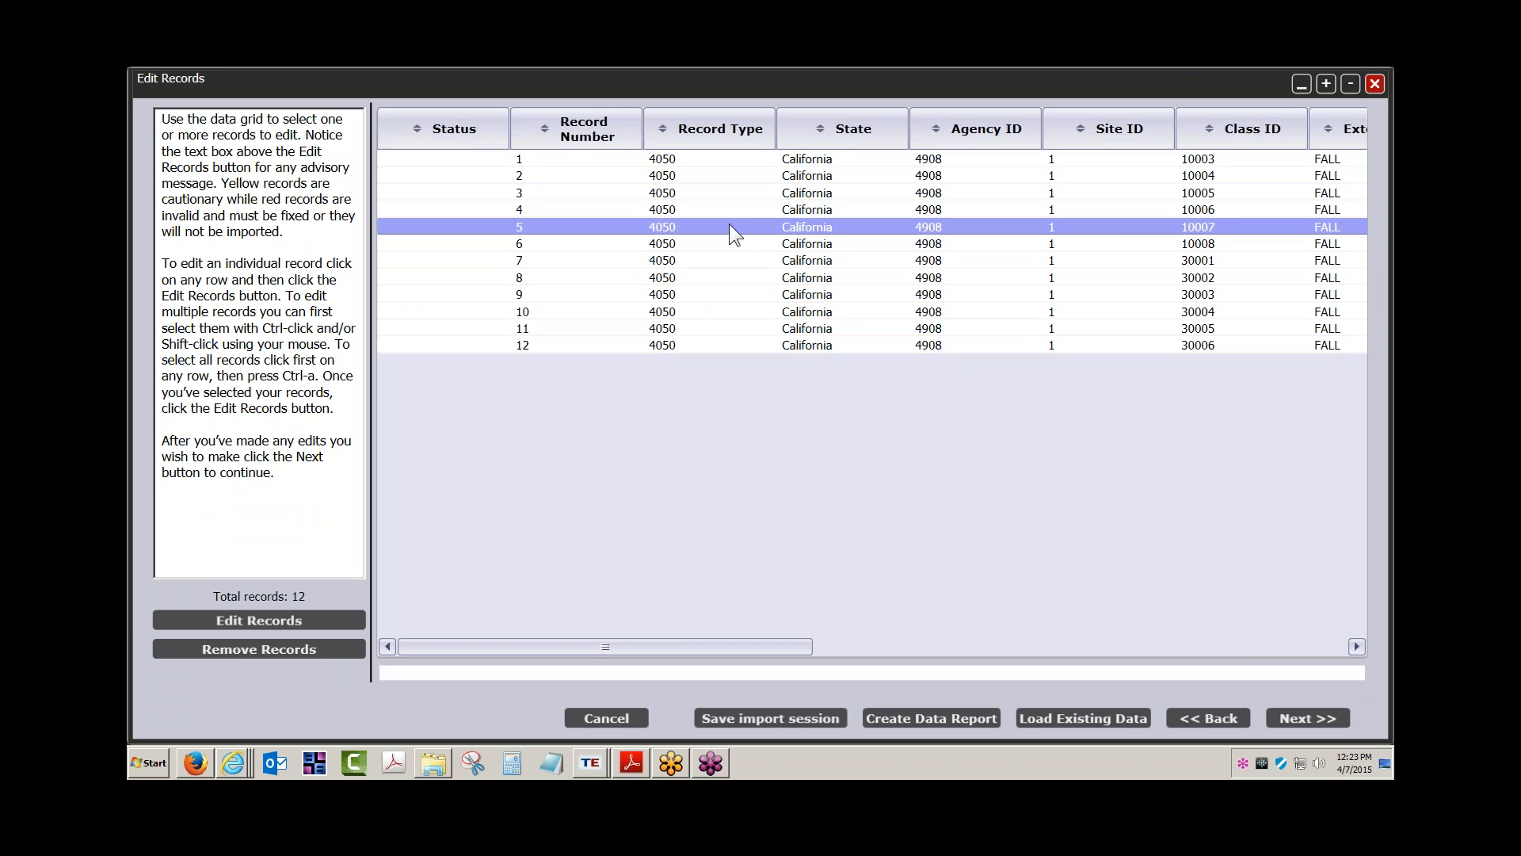
click(258, 617)
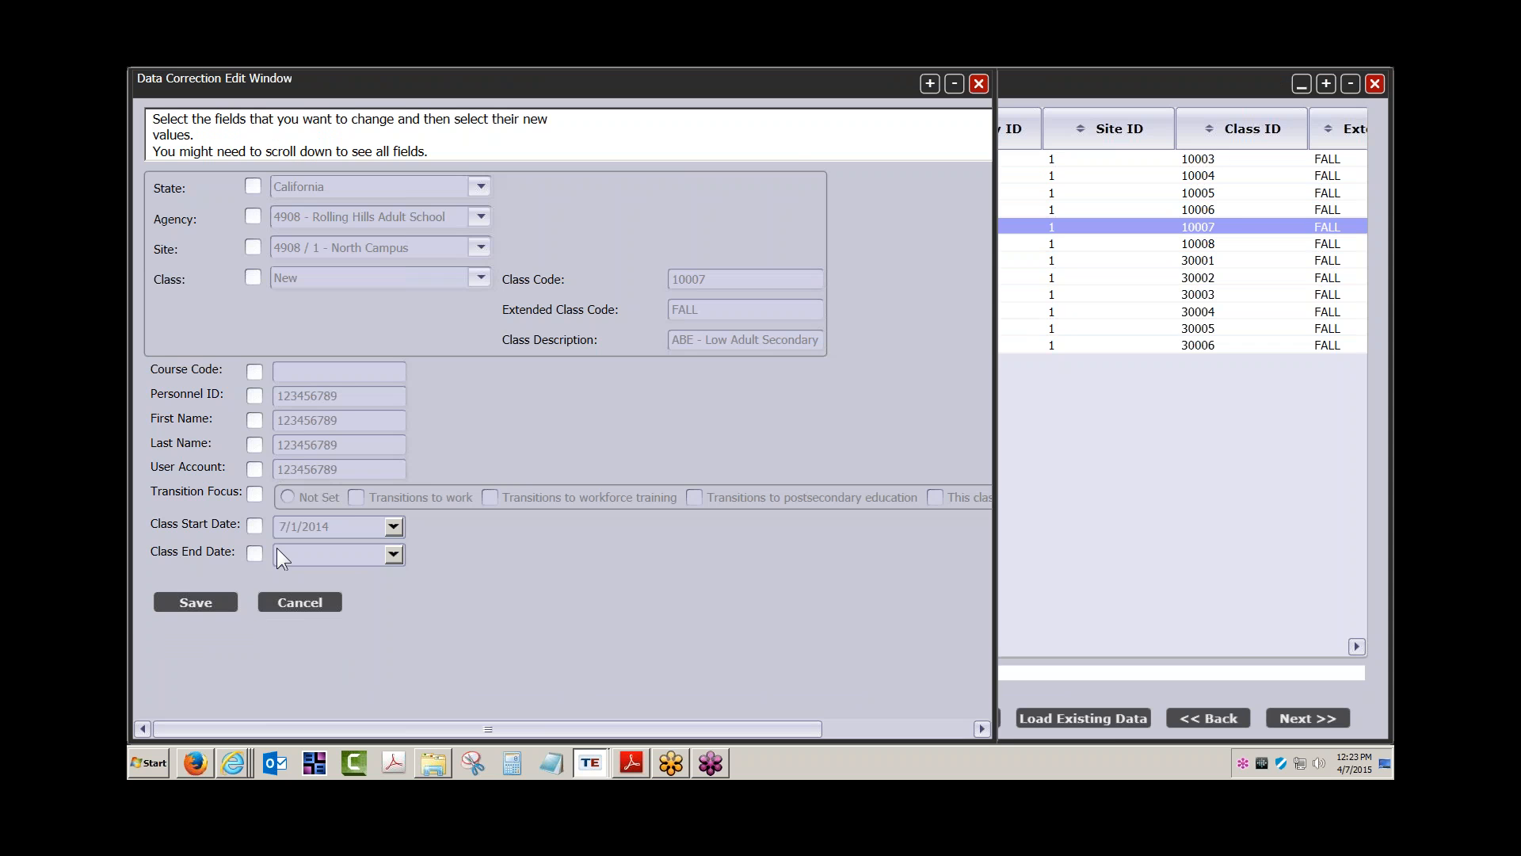
click(299, 603)
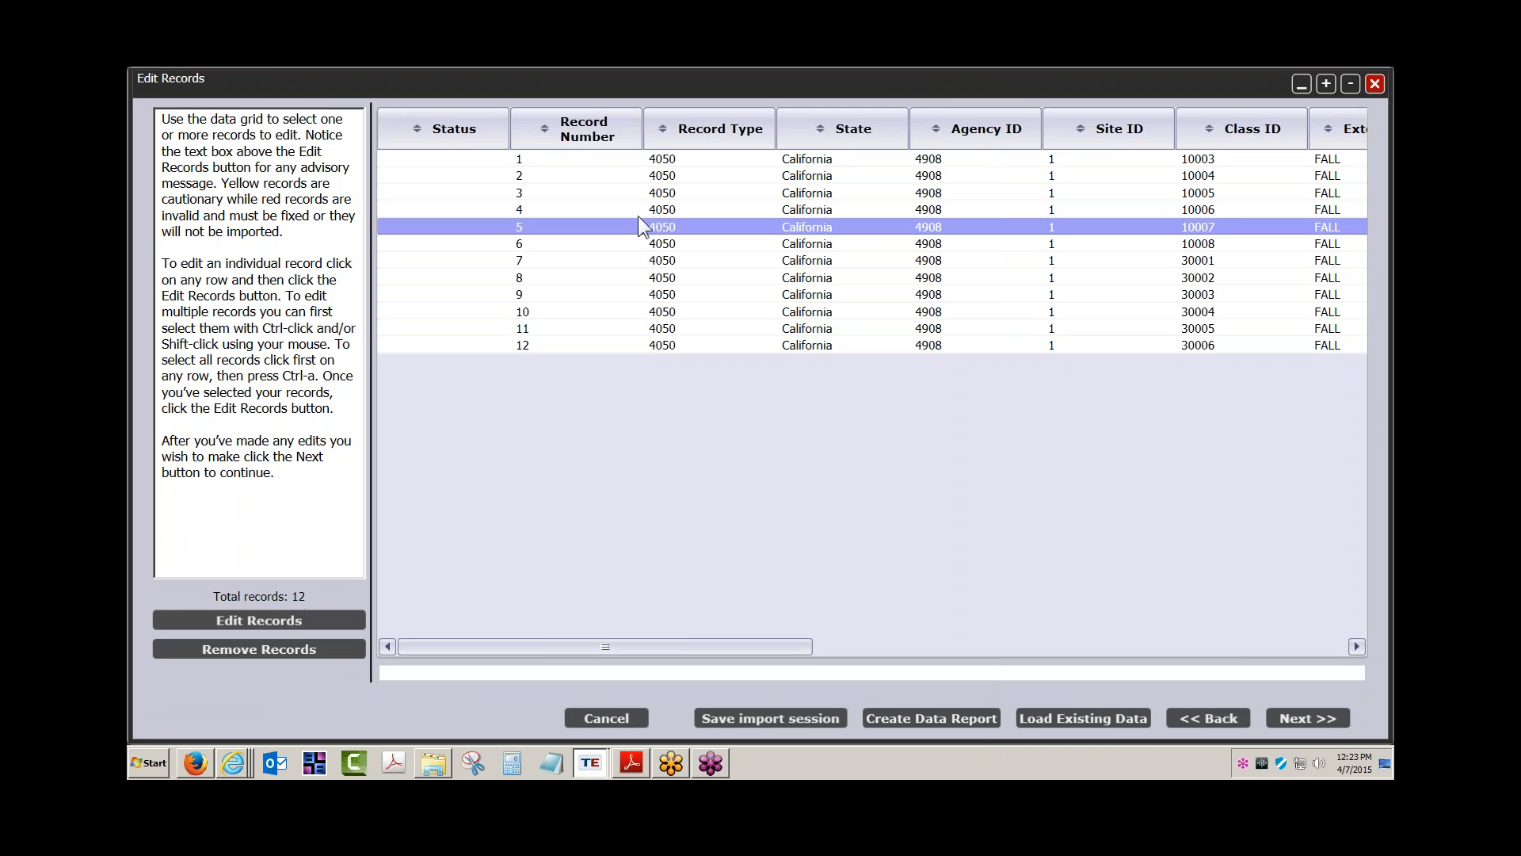
click(435, 674)
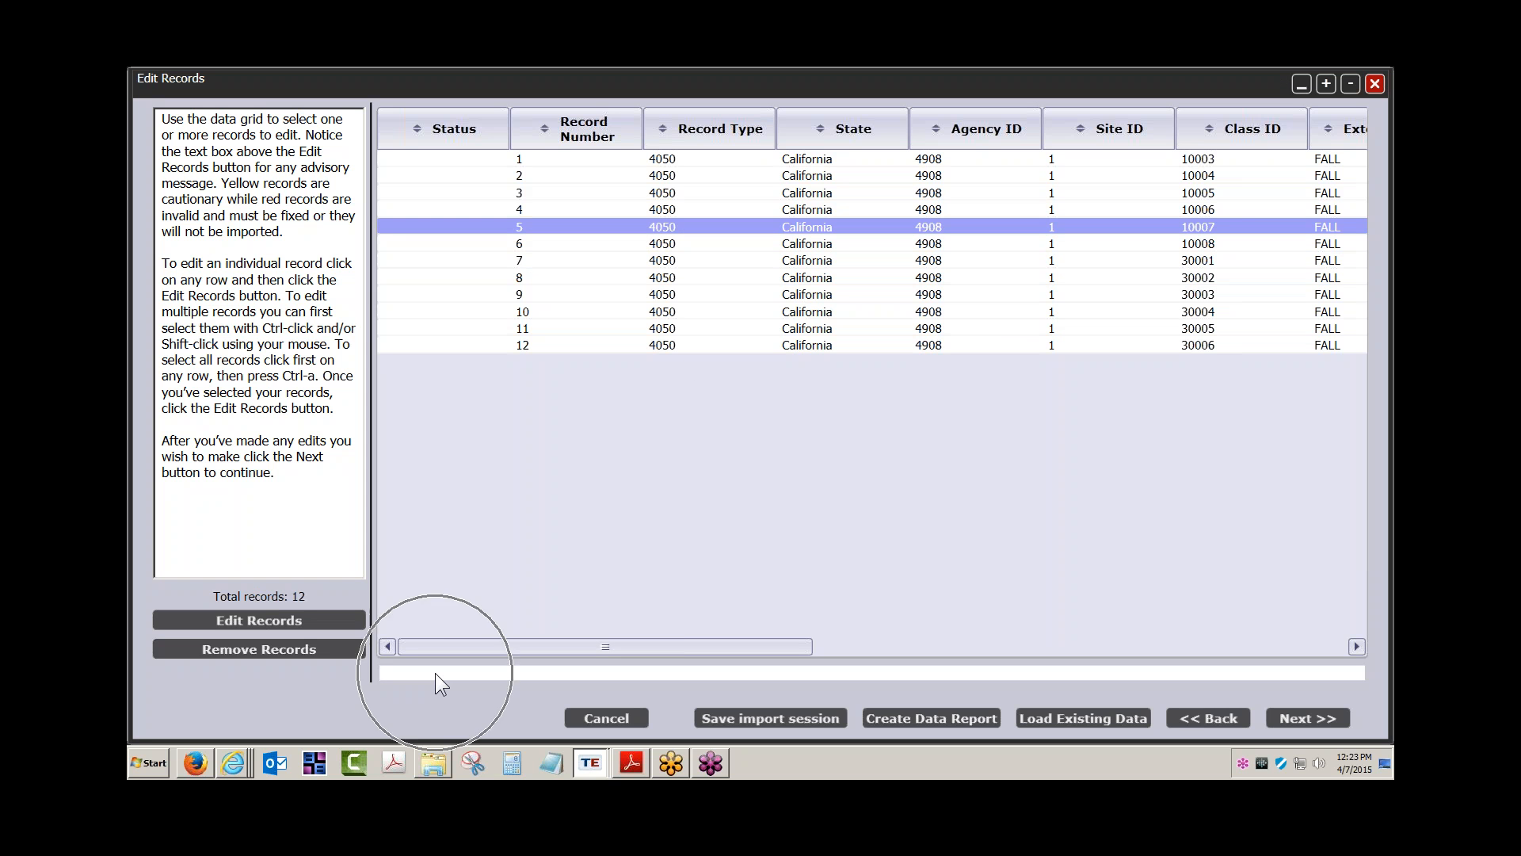
click(435, 674)
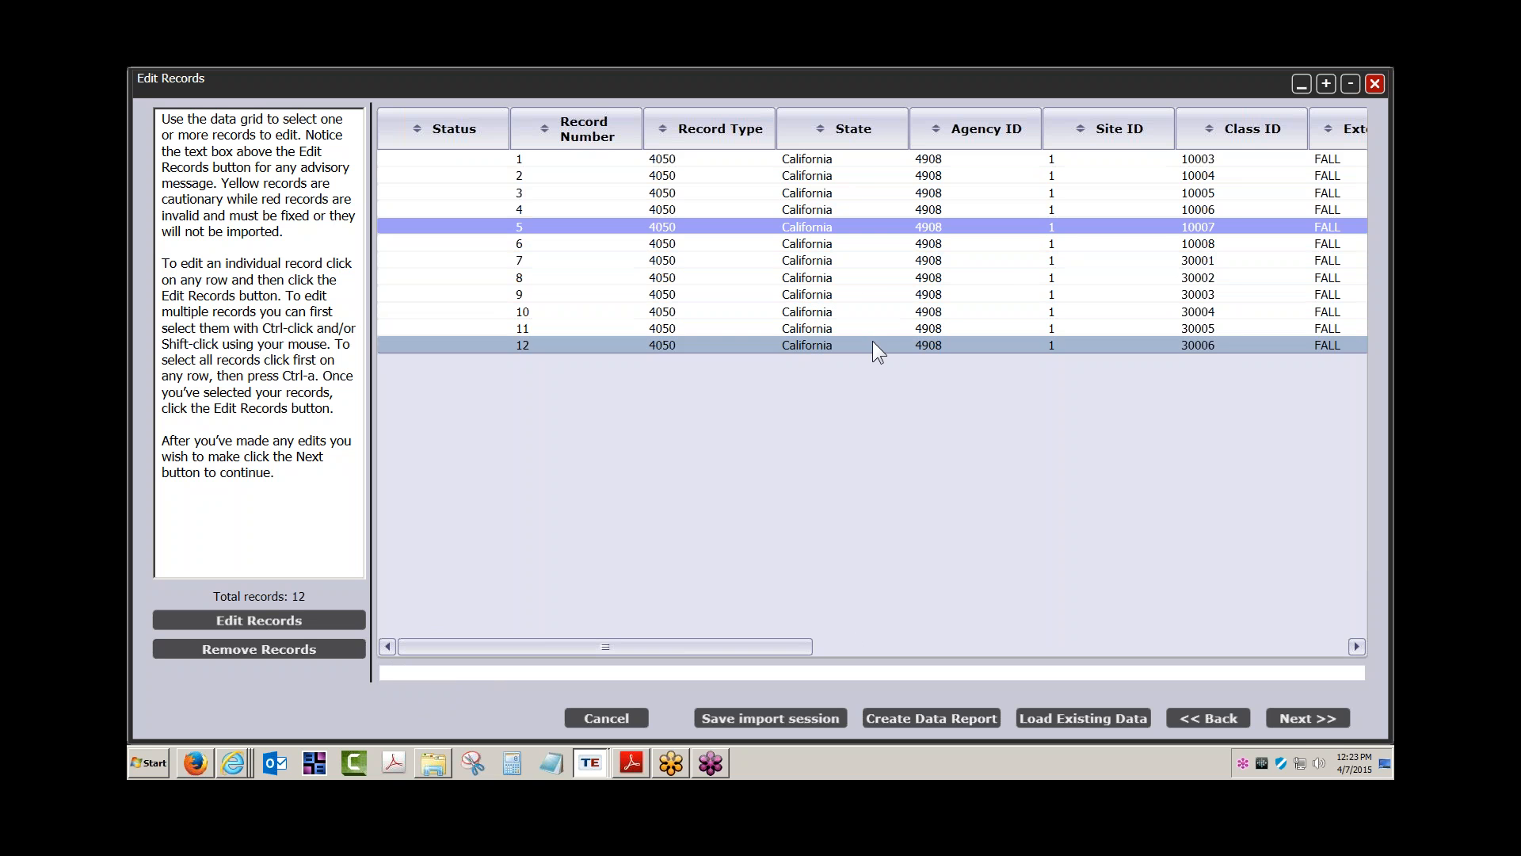
click(1308, 718)
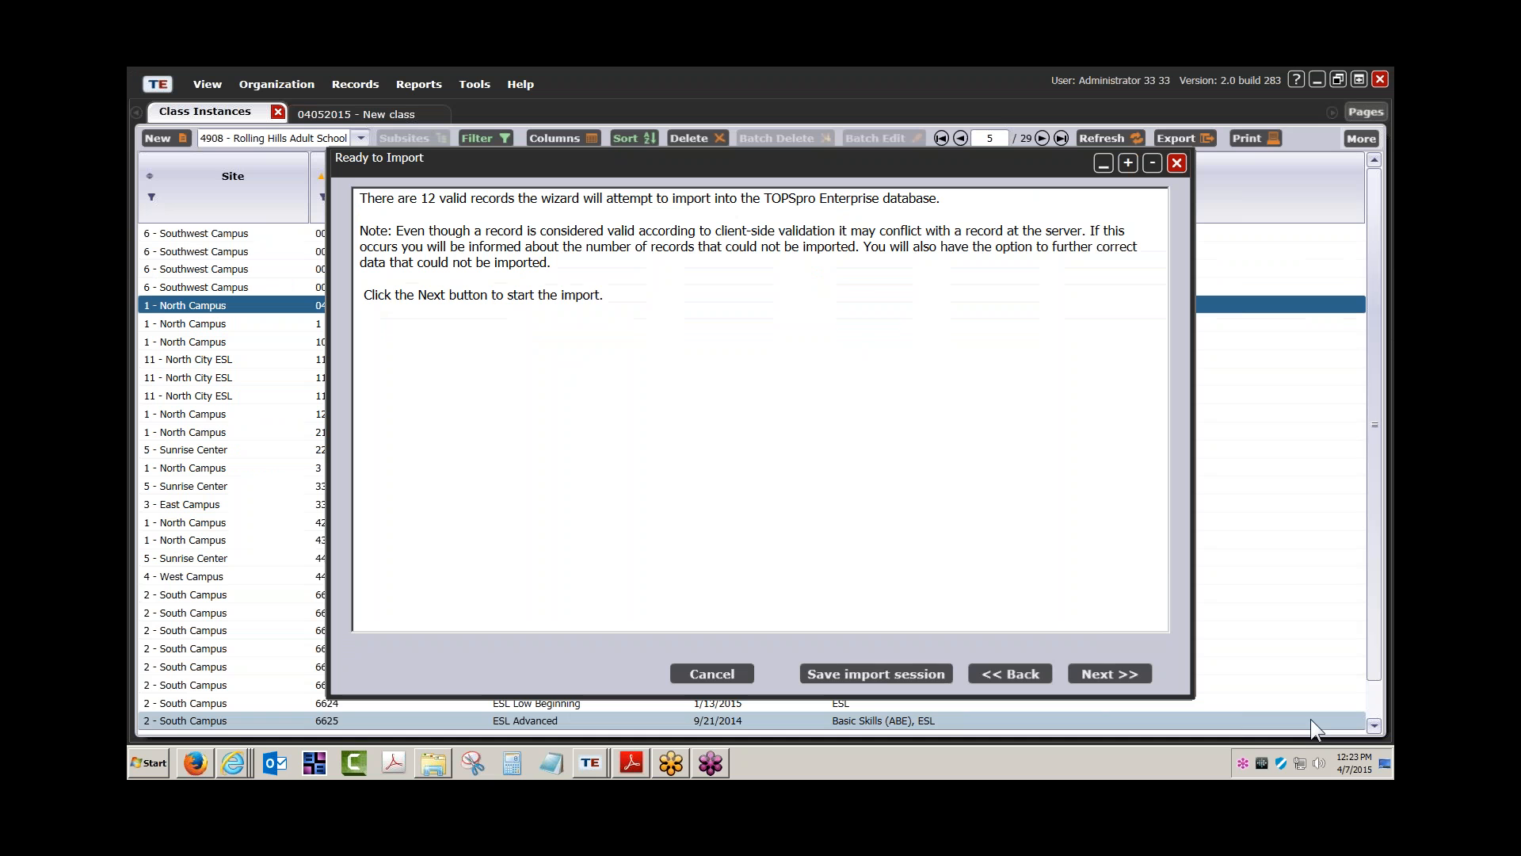
Import the 12 class records and return to the data correction screen after they fail
click(1104, 673)
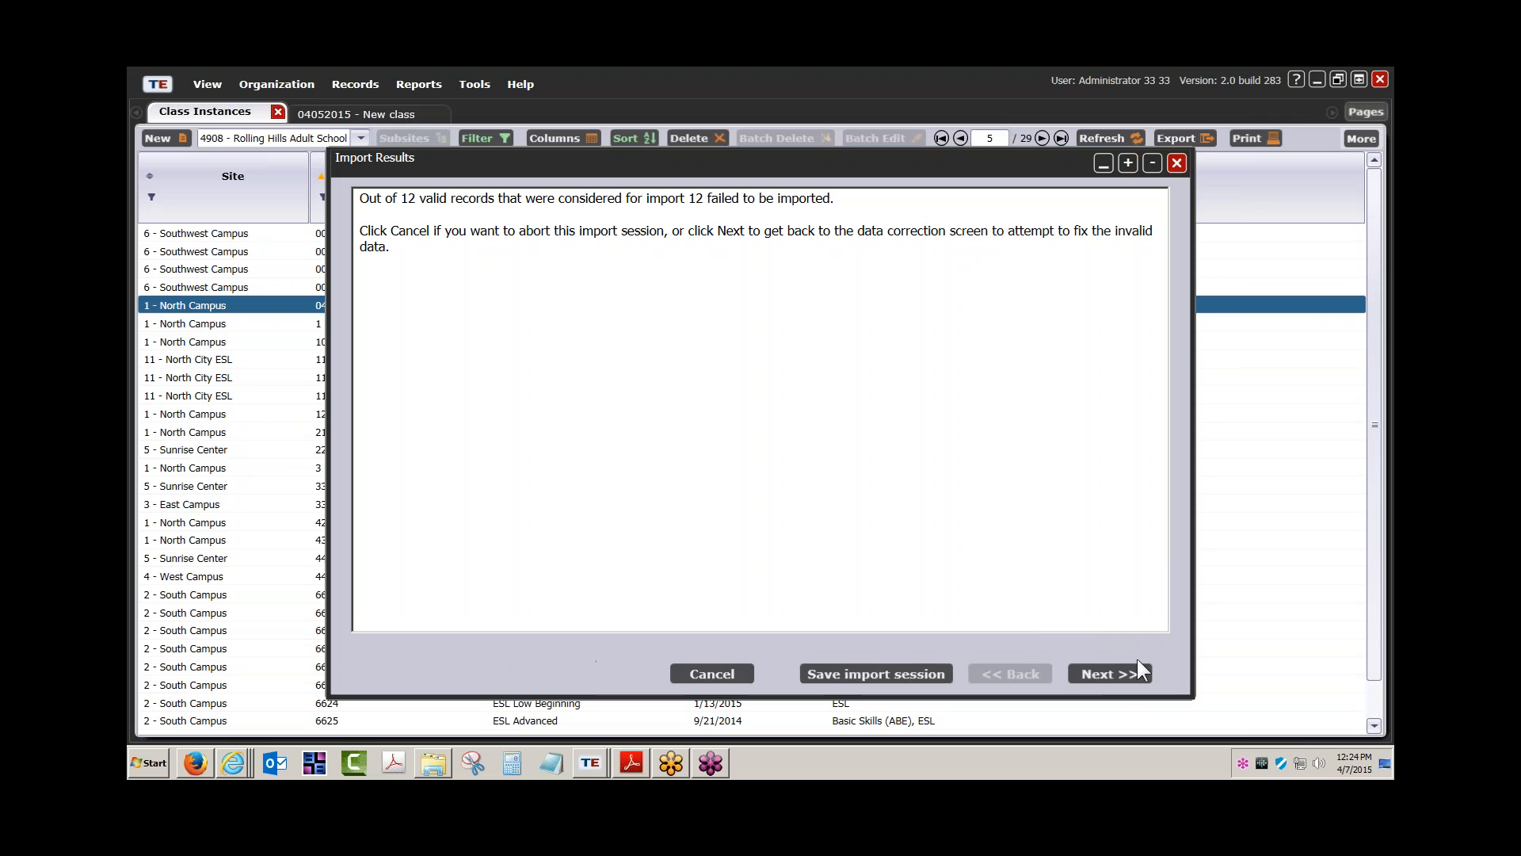
click(1112, 673)
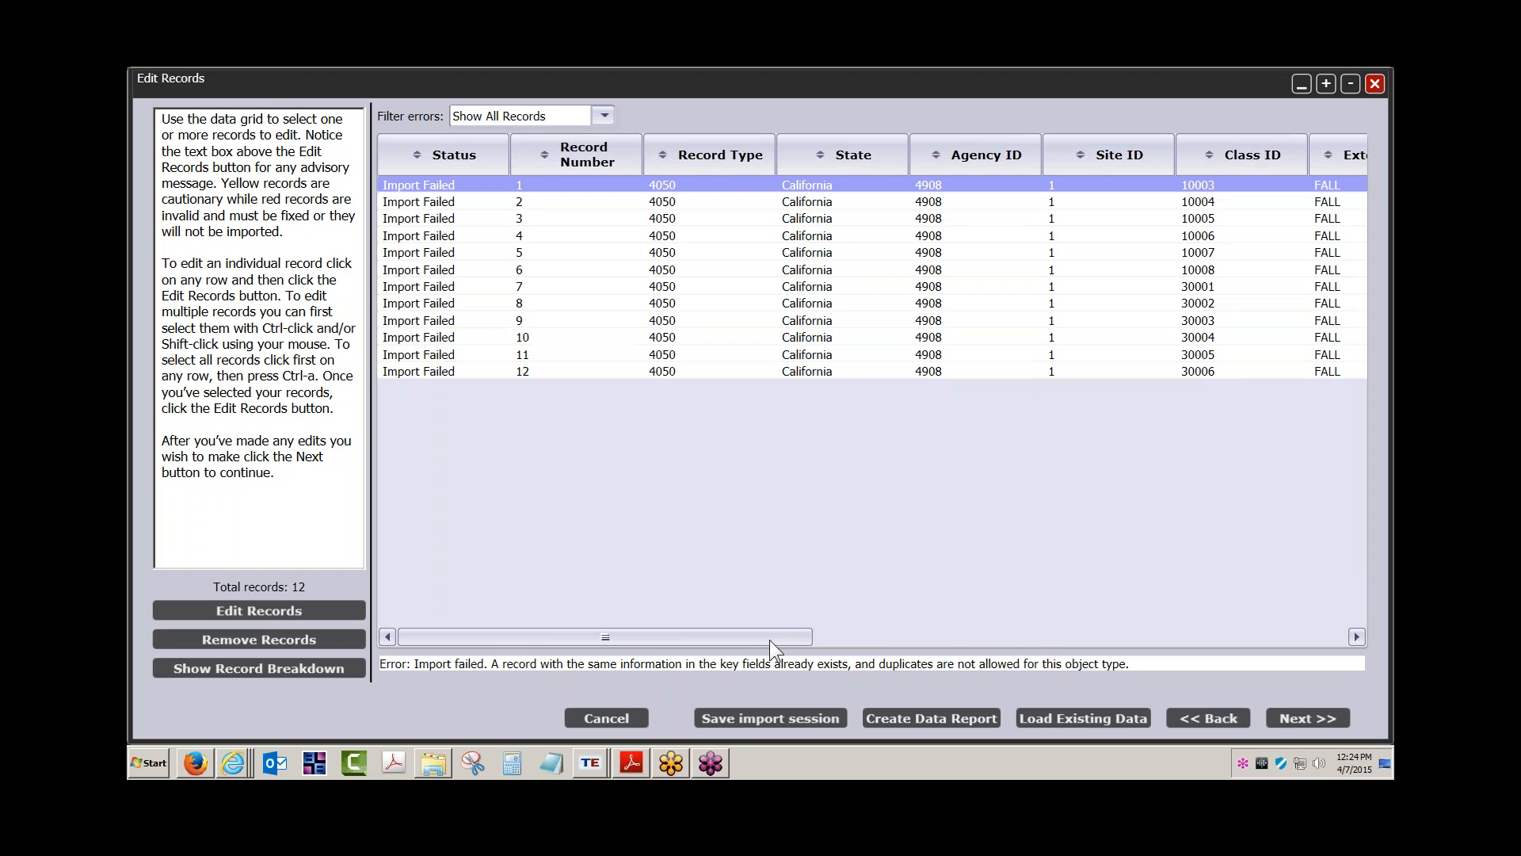
drag(768, 639, 1296, 635)
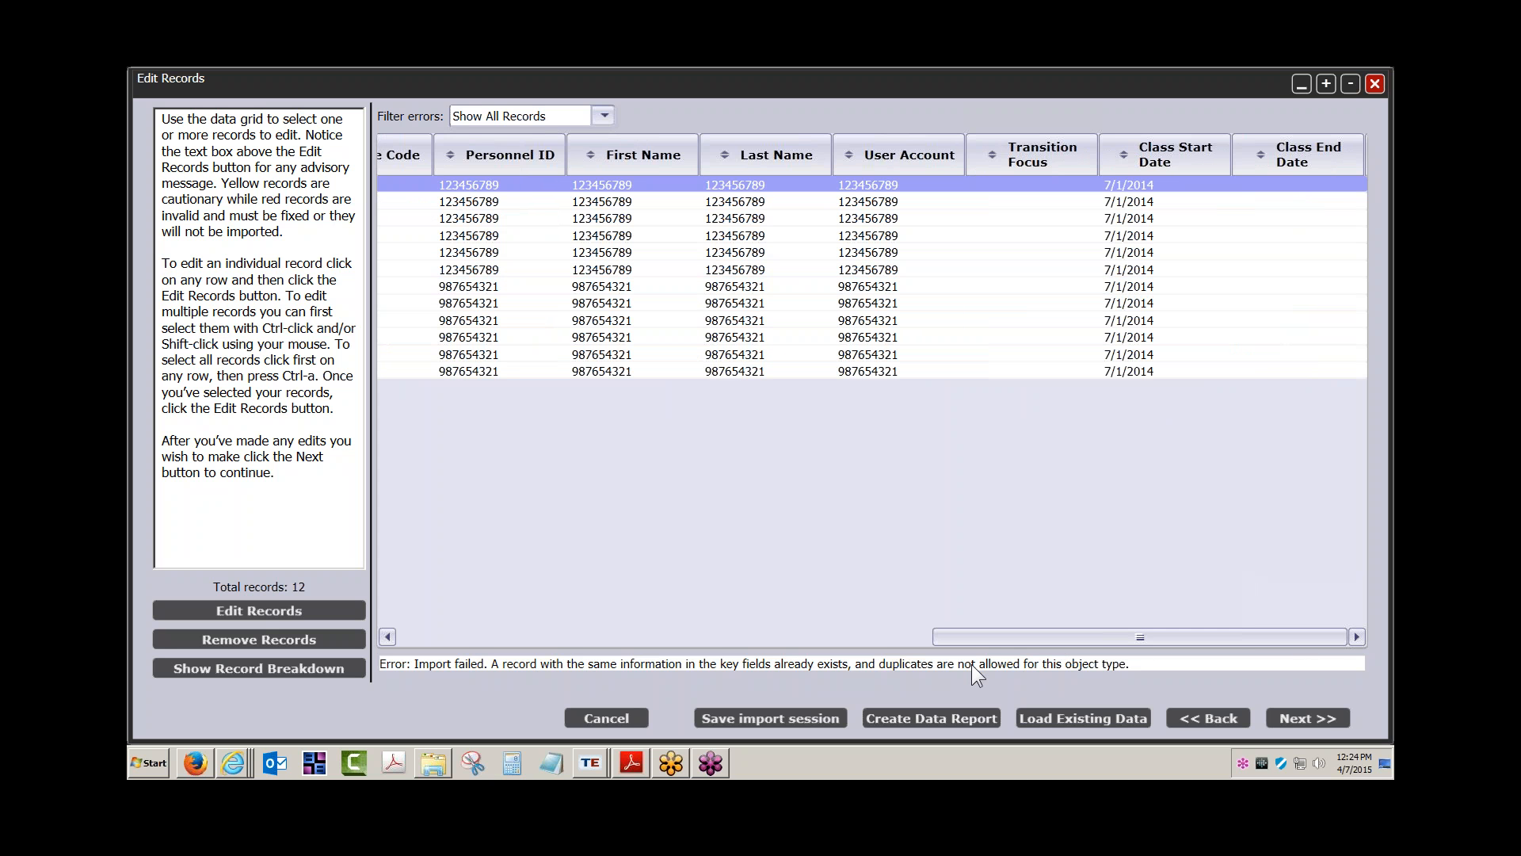
drag(972, 640, 766, 634)
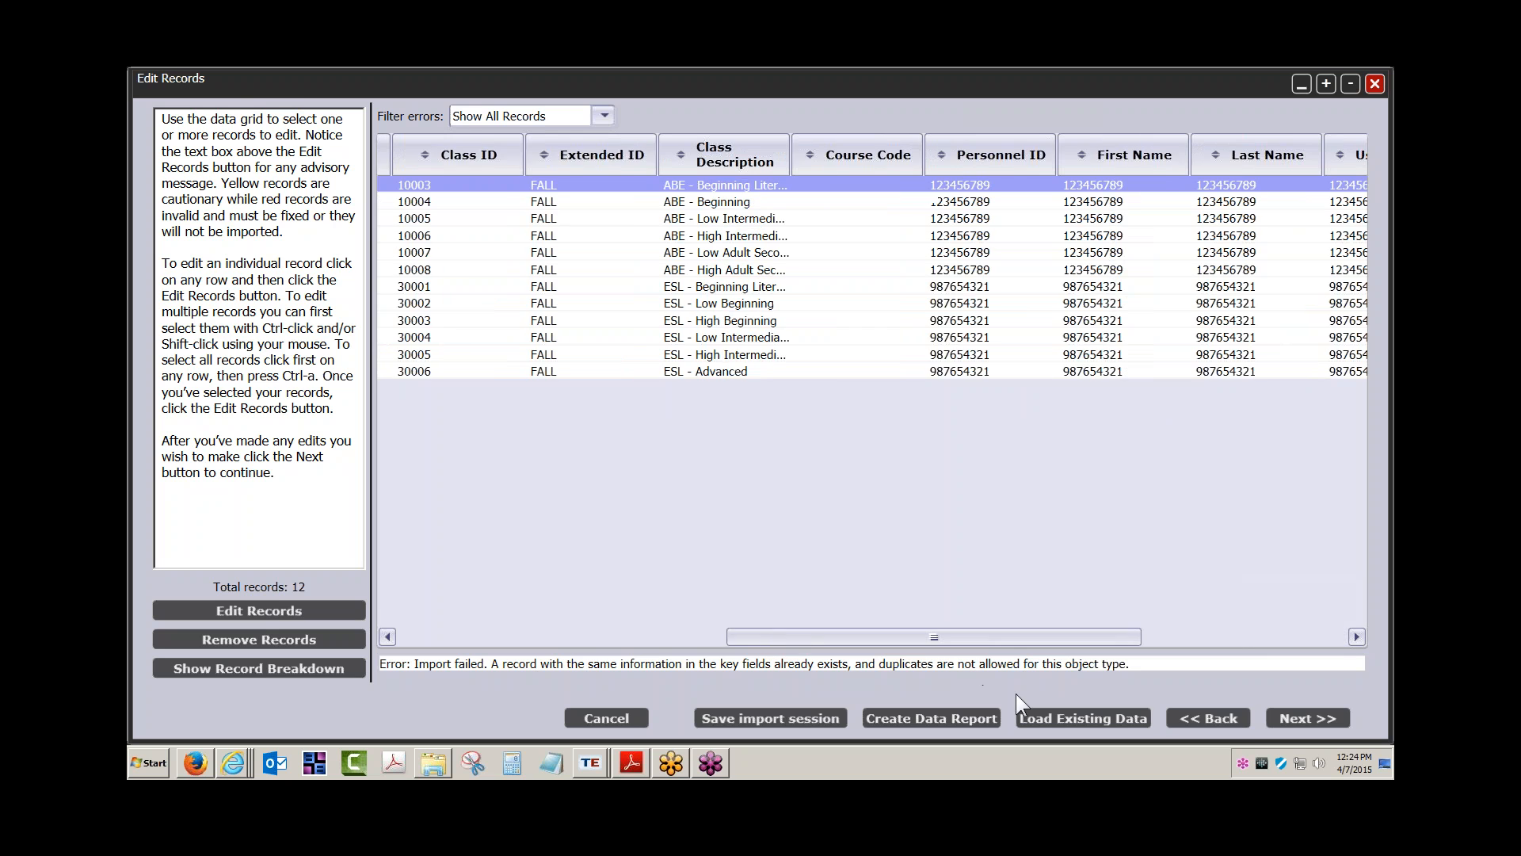
Re-run the import, which fails again as duplicates, then cancel and confirm exiting the wizard
click(1291, 716)
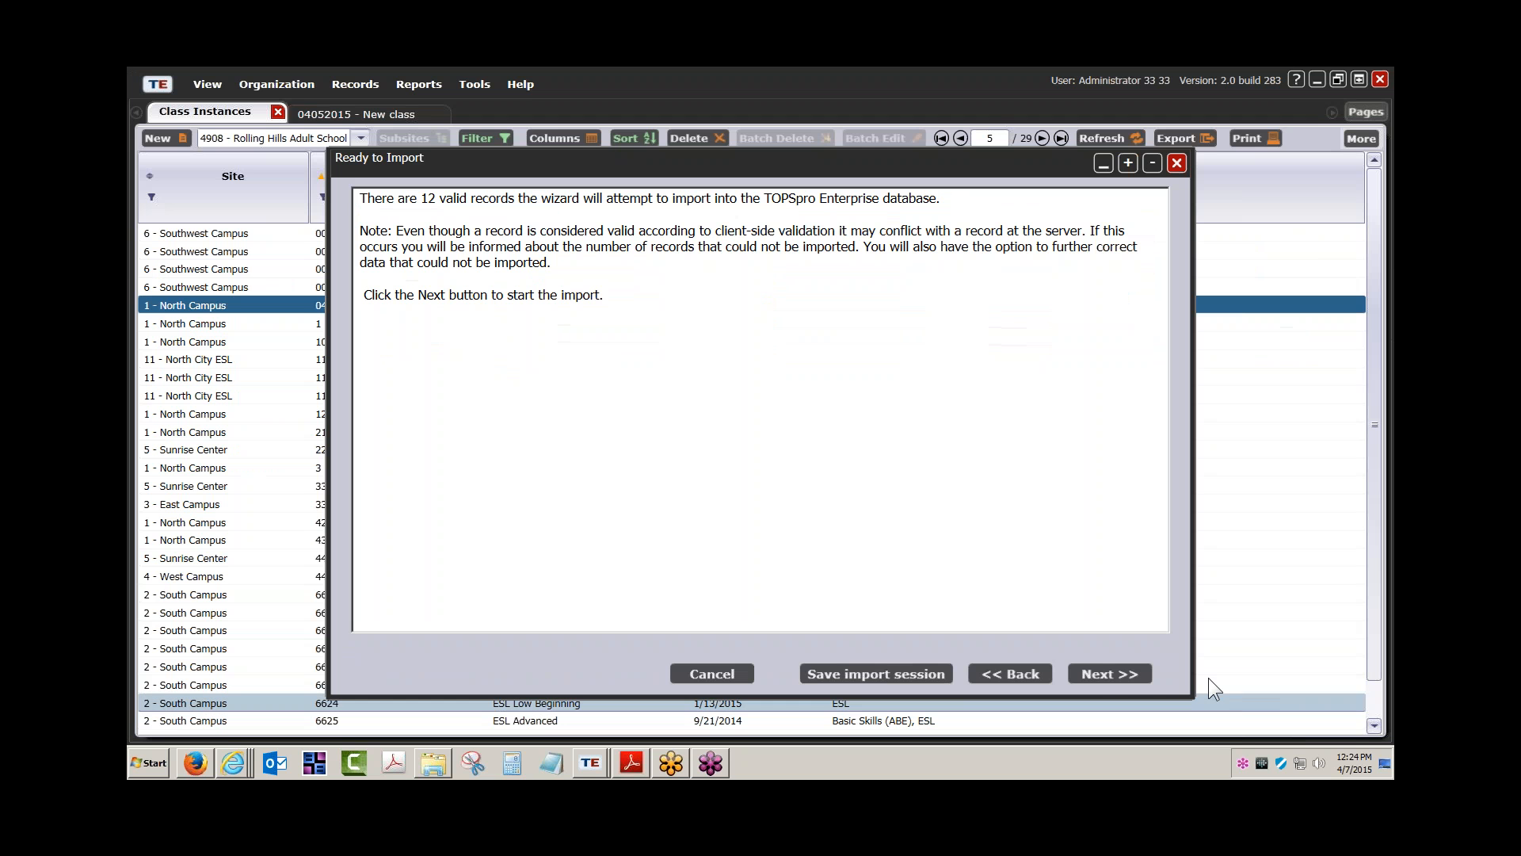
click(1109, 675)
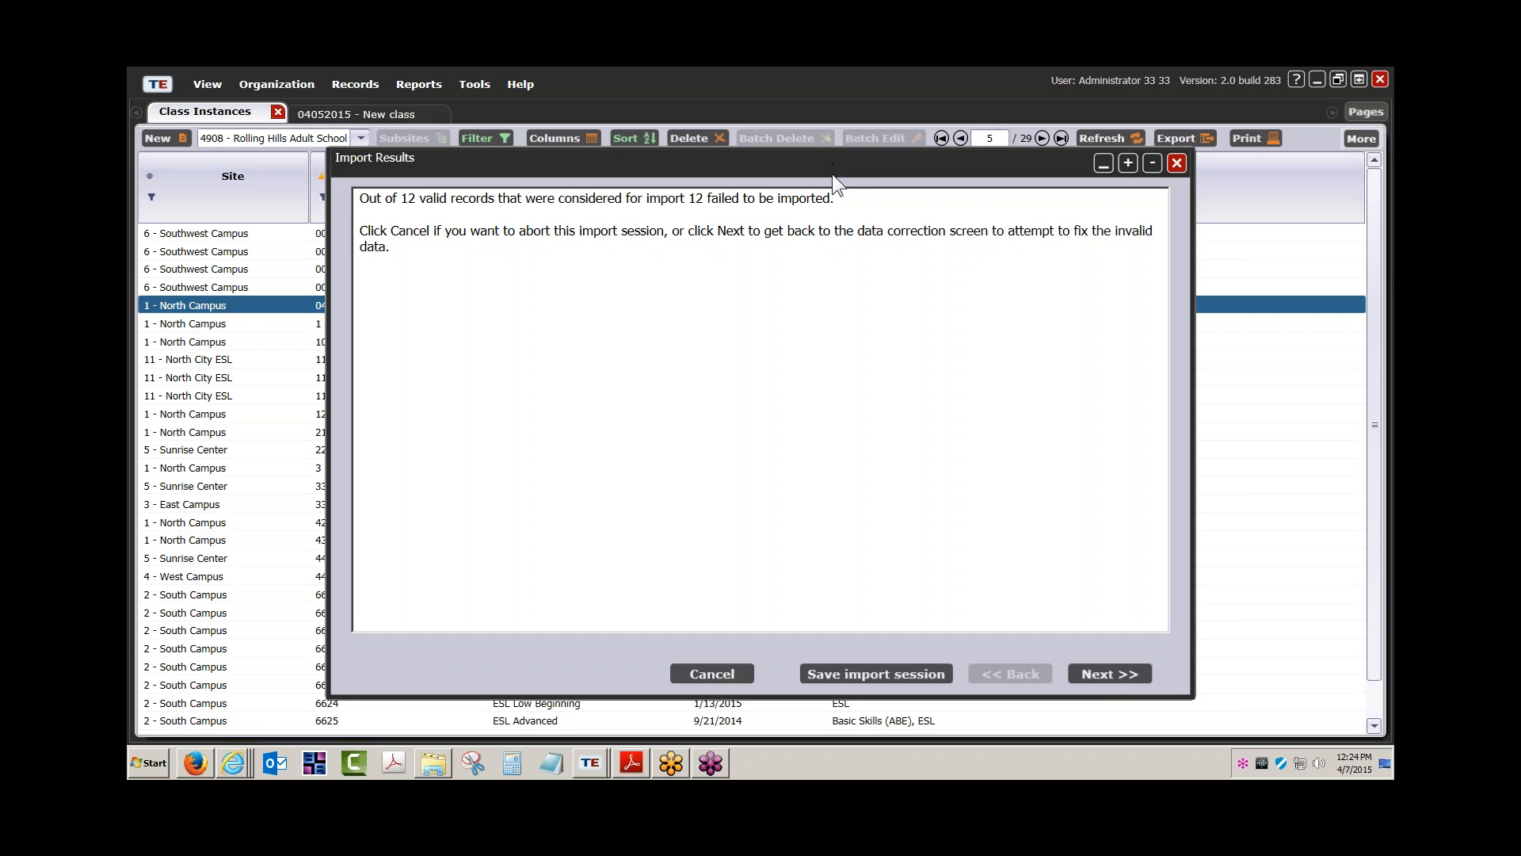
click(1104, 673)
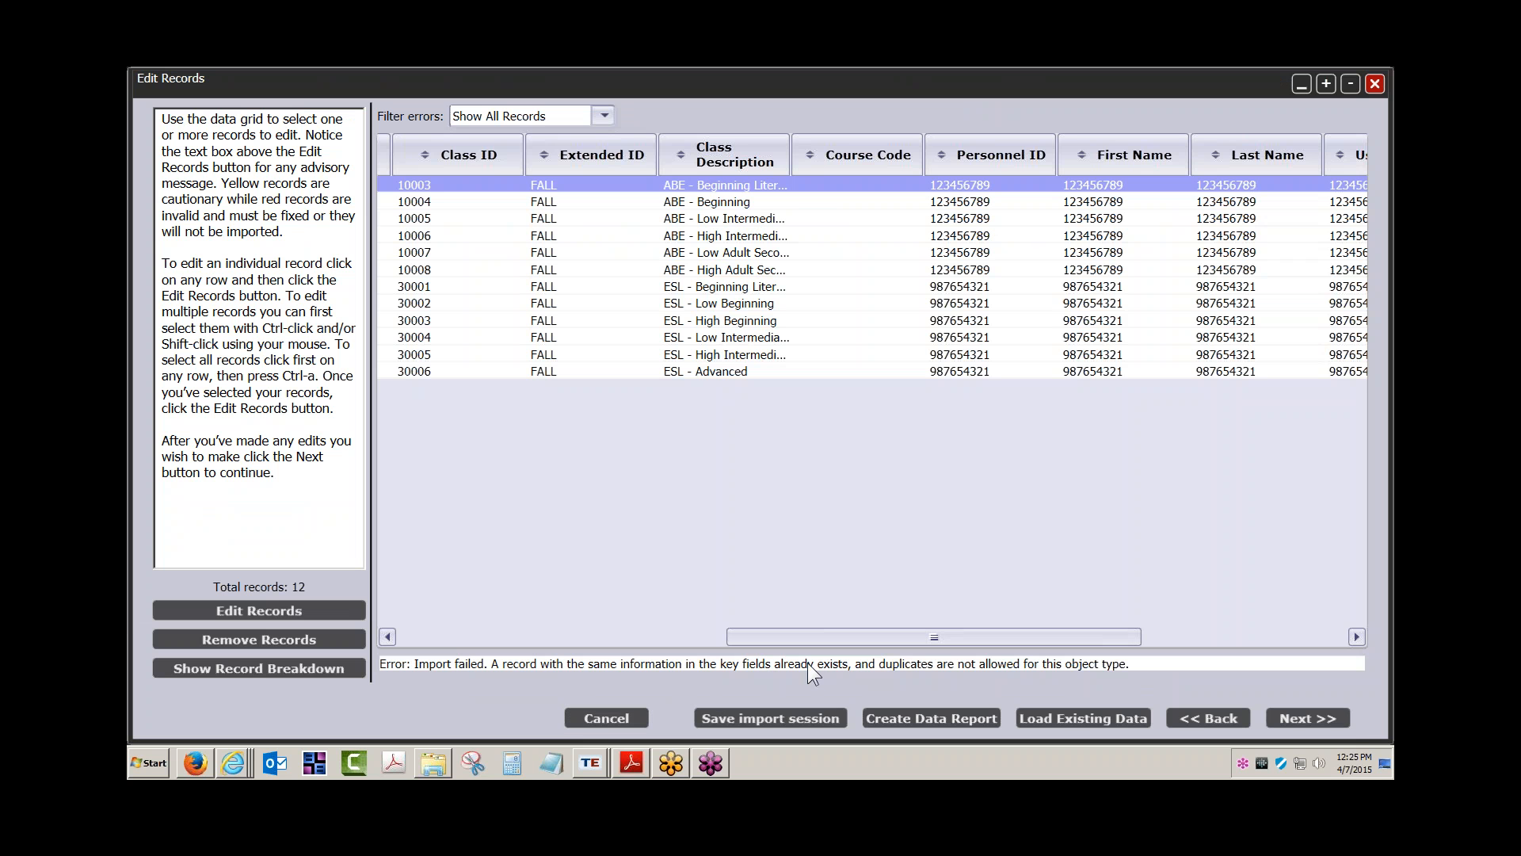
click(597, 716)
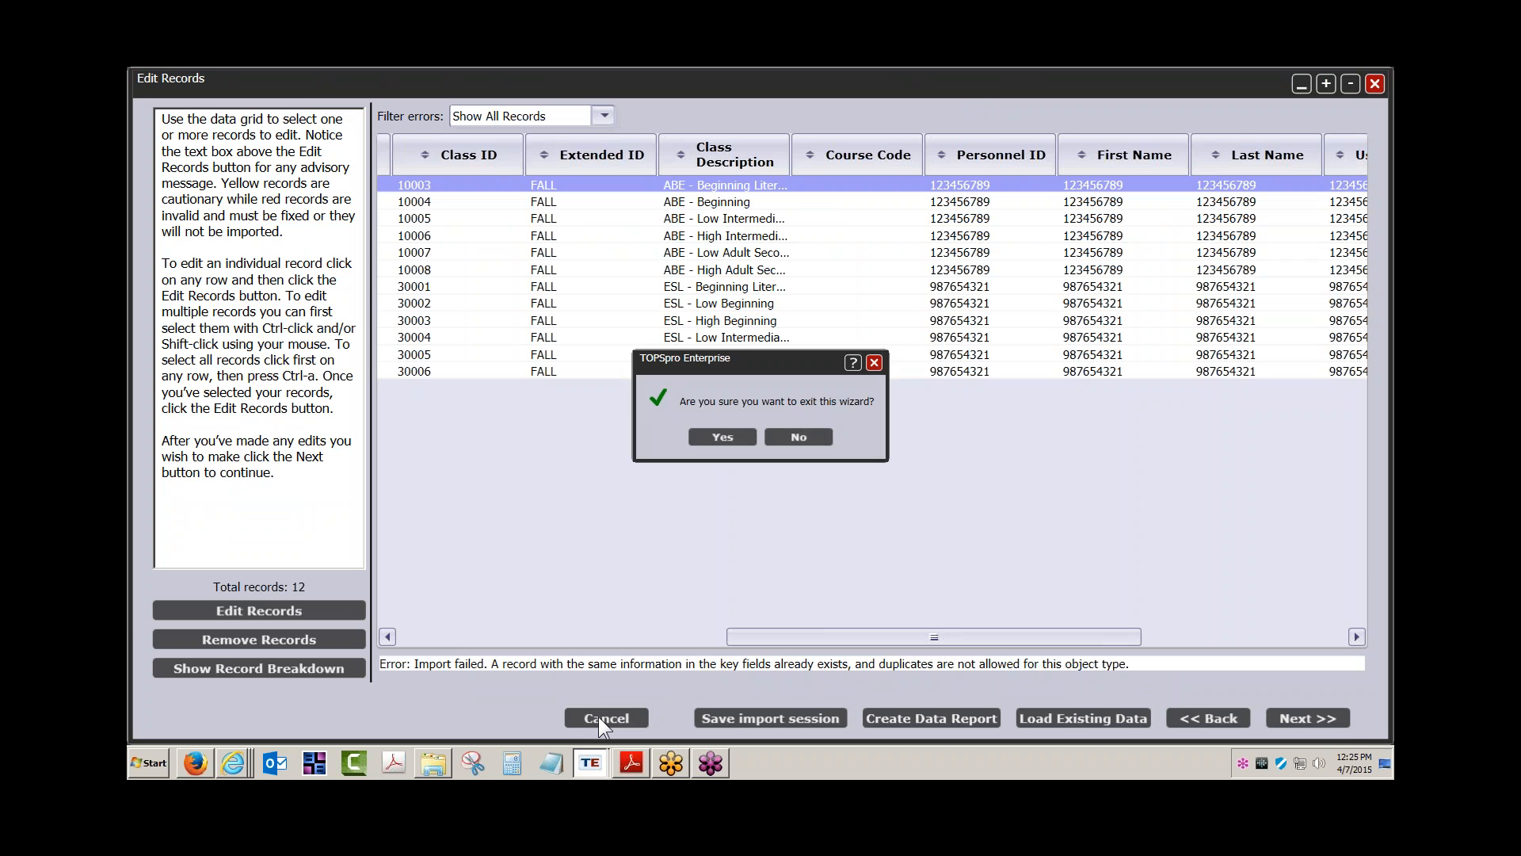
click(721, 436)
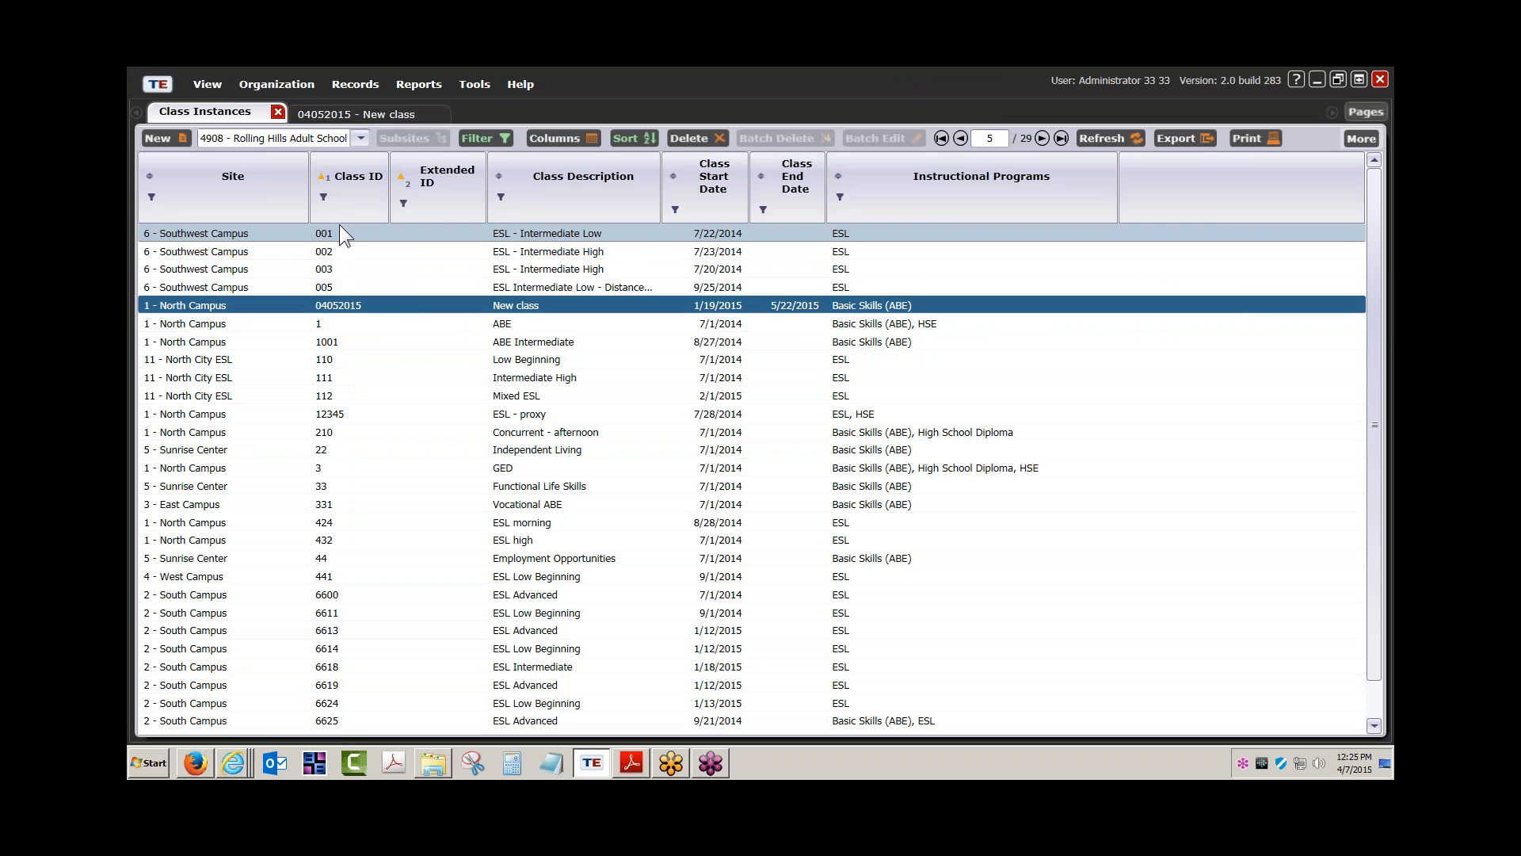
Filter the Class Instances list to 1 - North Campus classes with Extended ID starting FALL
click(506, 233)
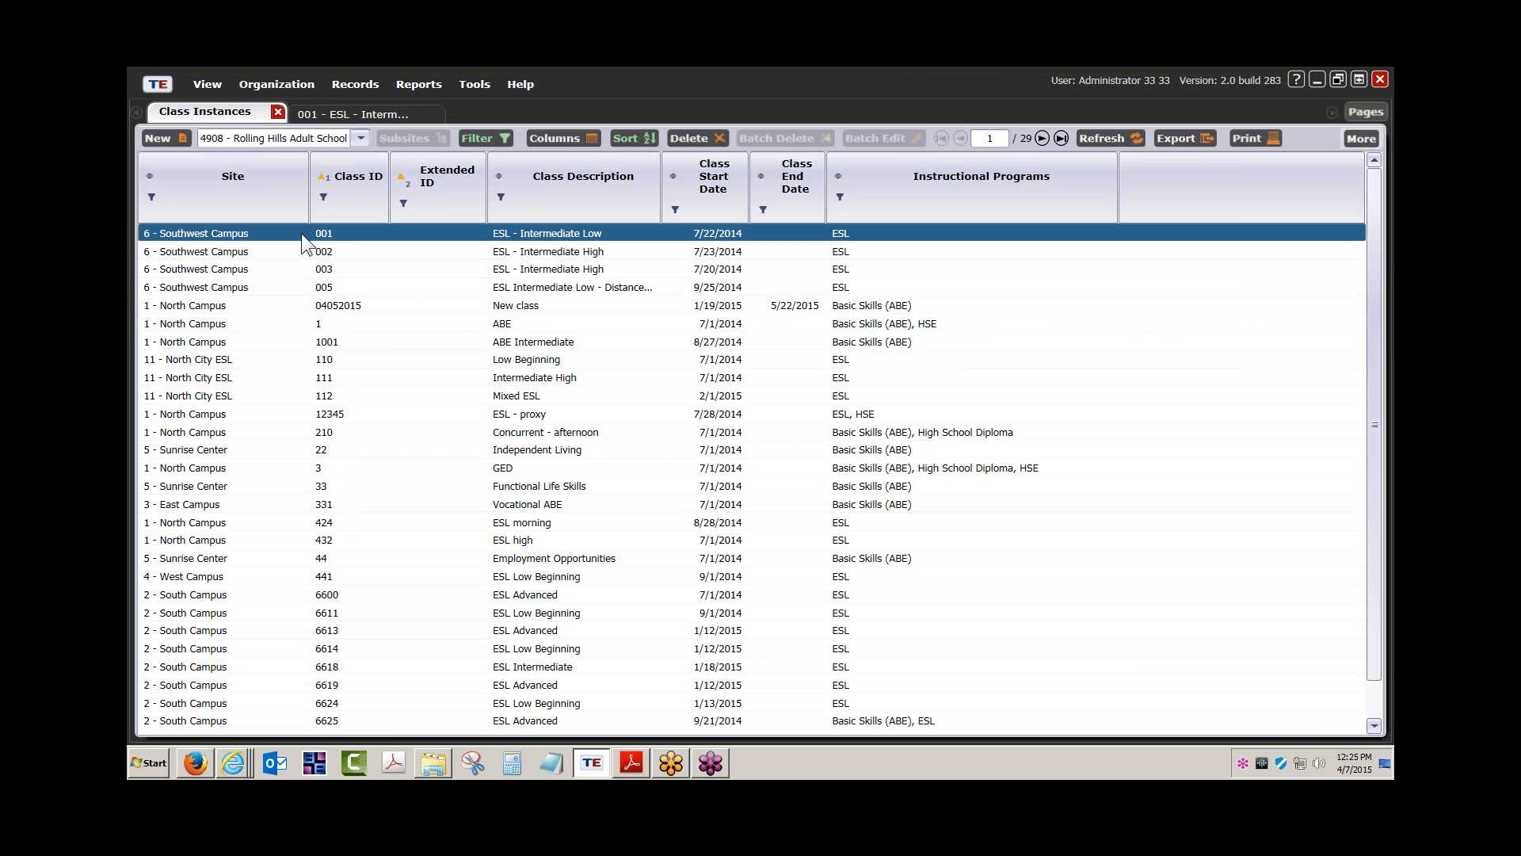
click(359, 138)
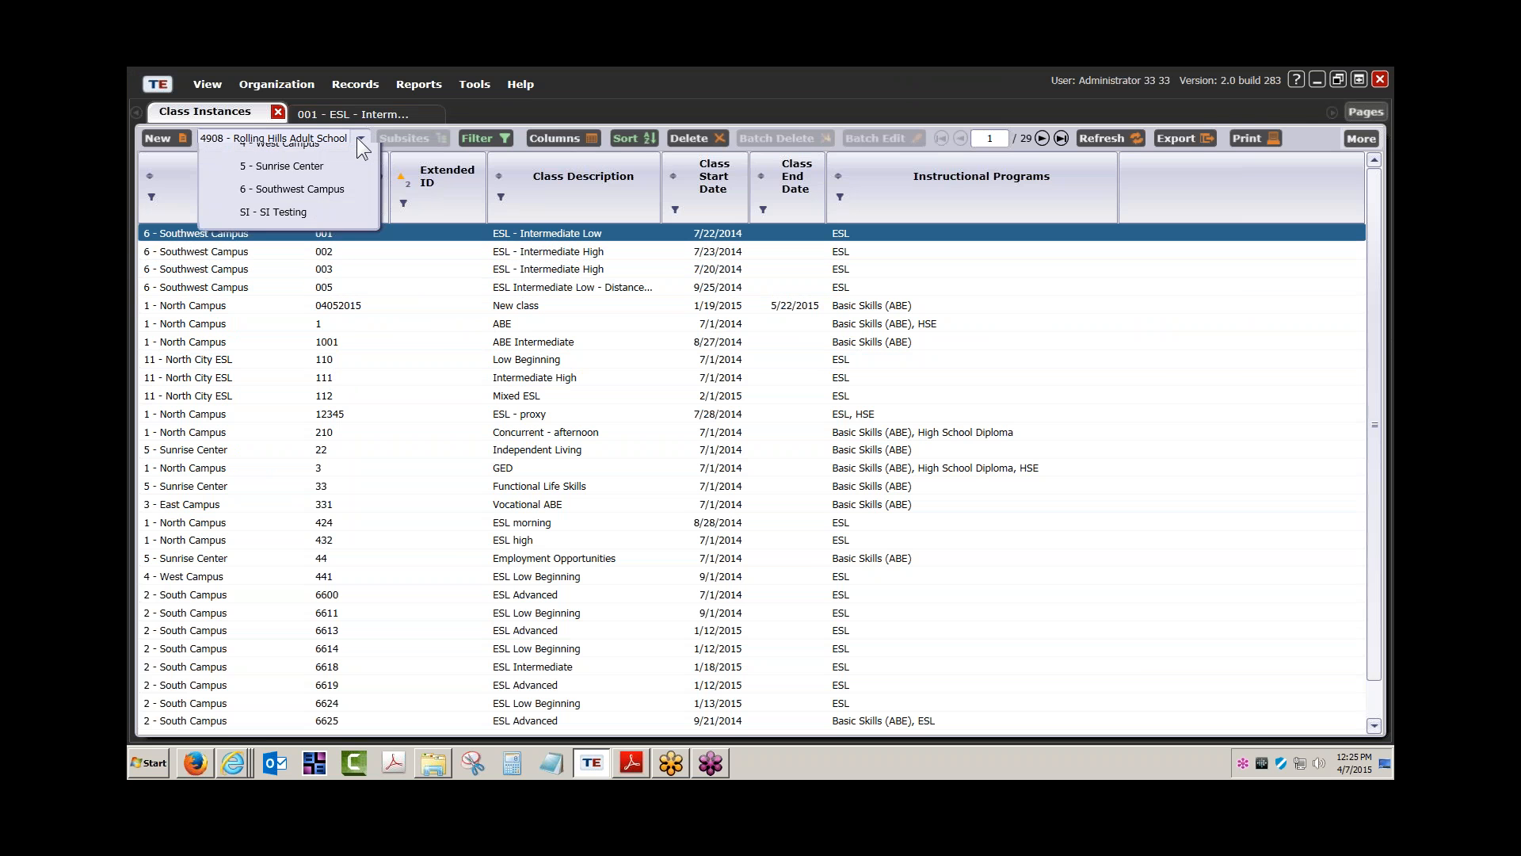
click(288, 191)
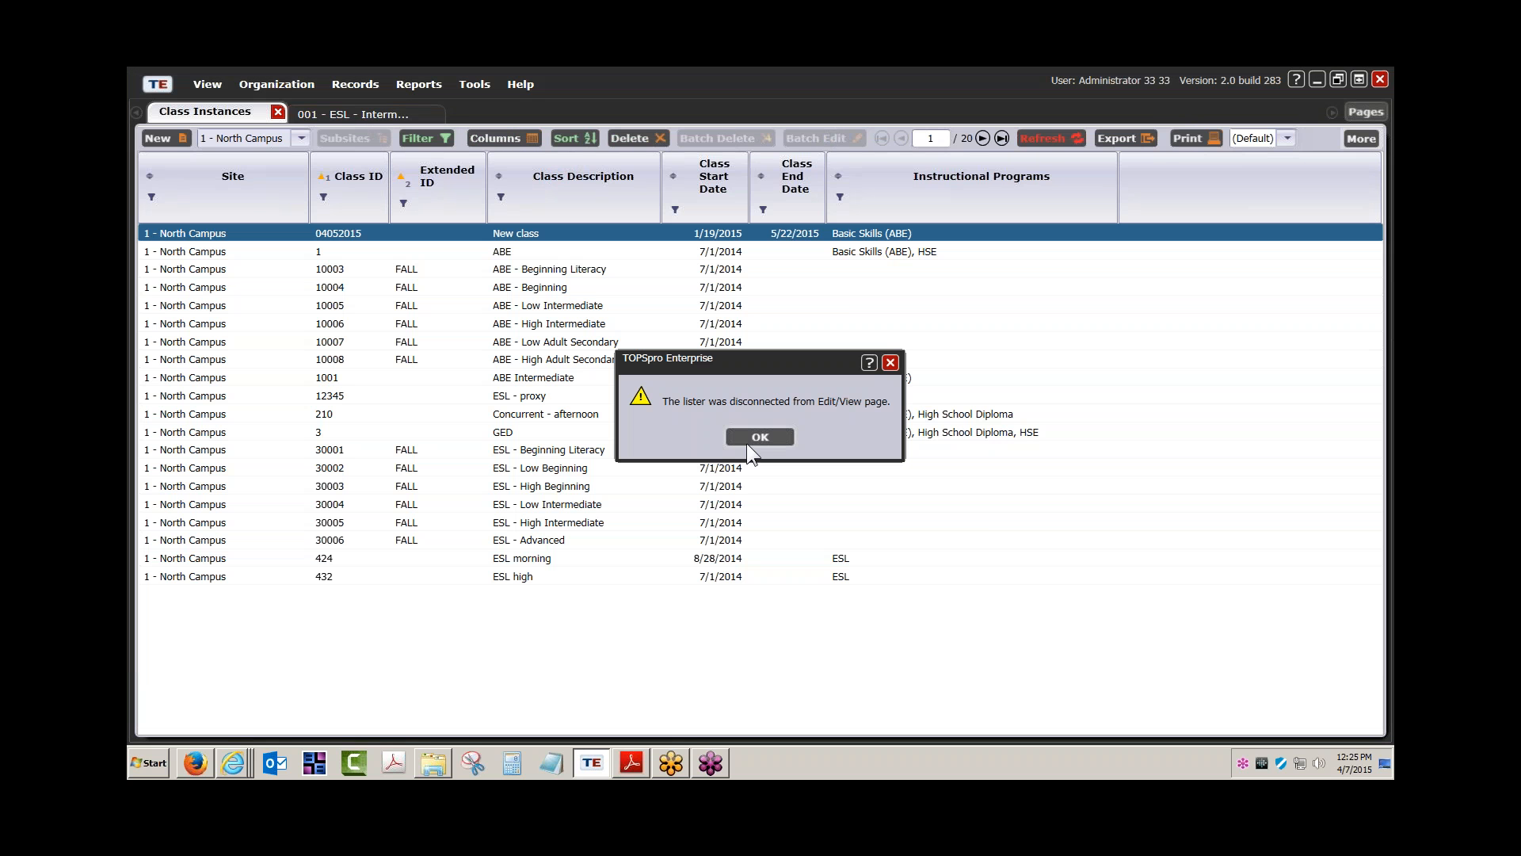
click(746, 436)
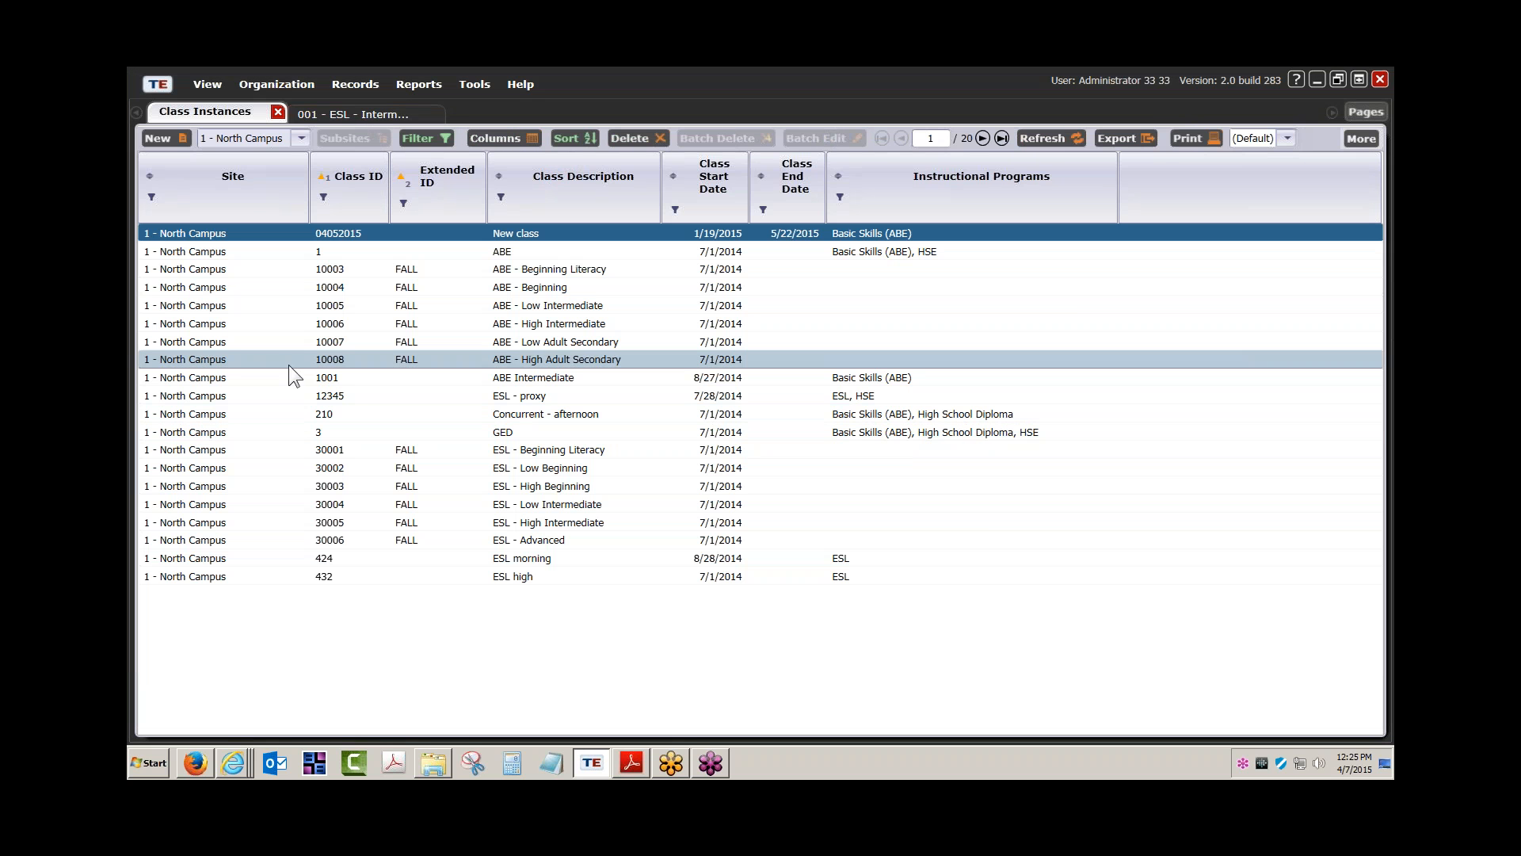
click(403, 202)
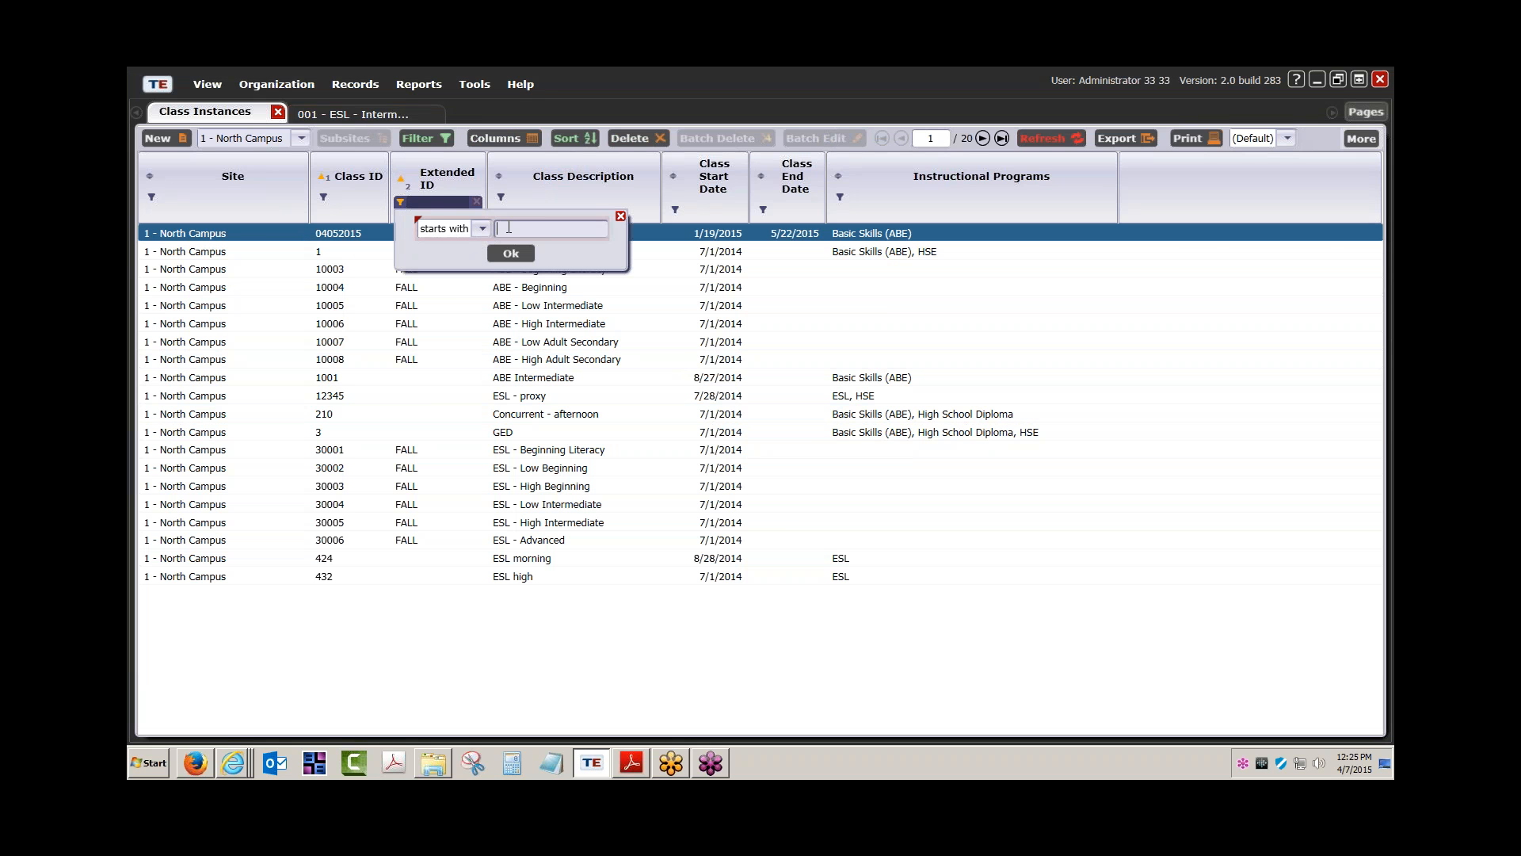
text(FALL)
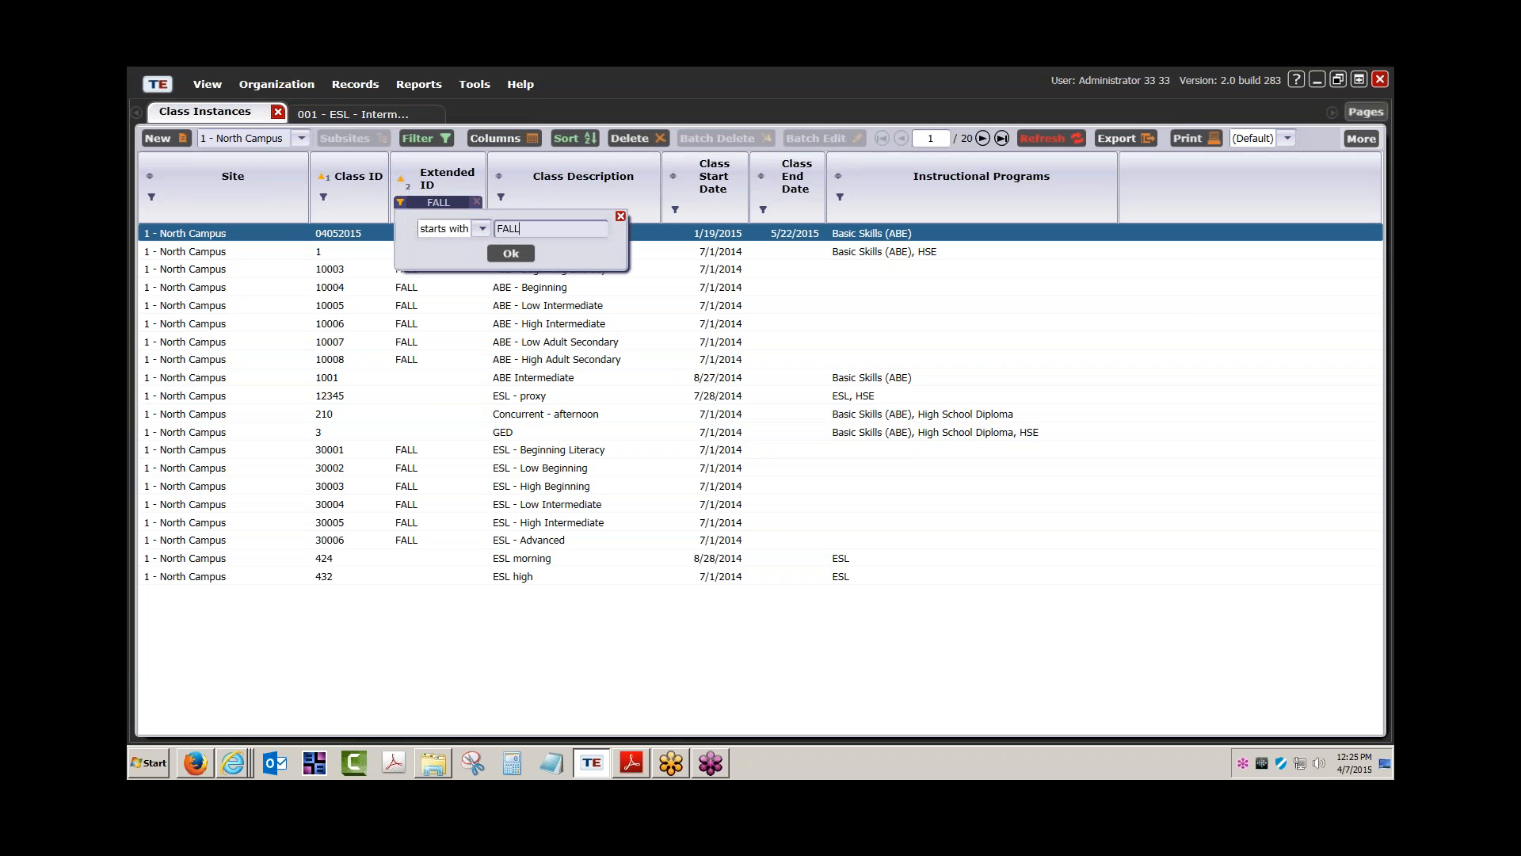
click(516, 250)
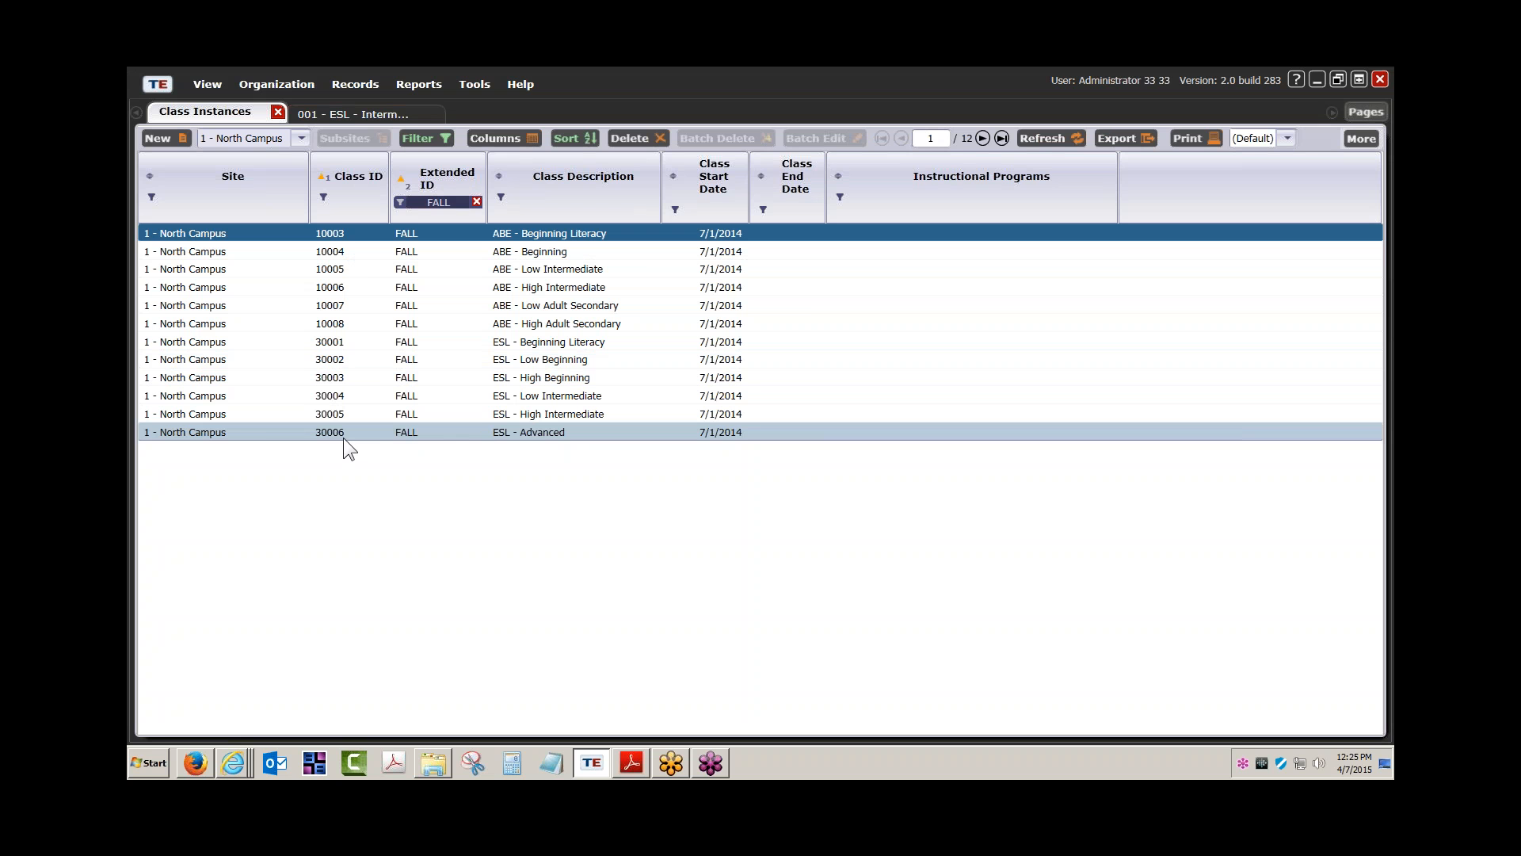
Open class 10003 ABE - Beginning Literacy, then close it, the 001 record and the list
double_click(474, 232)
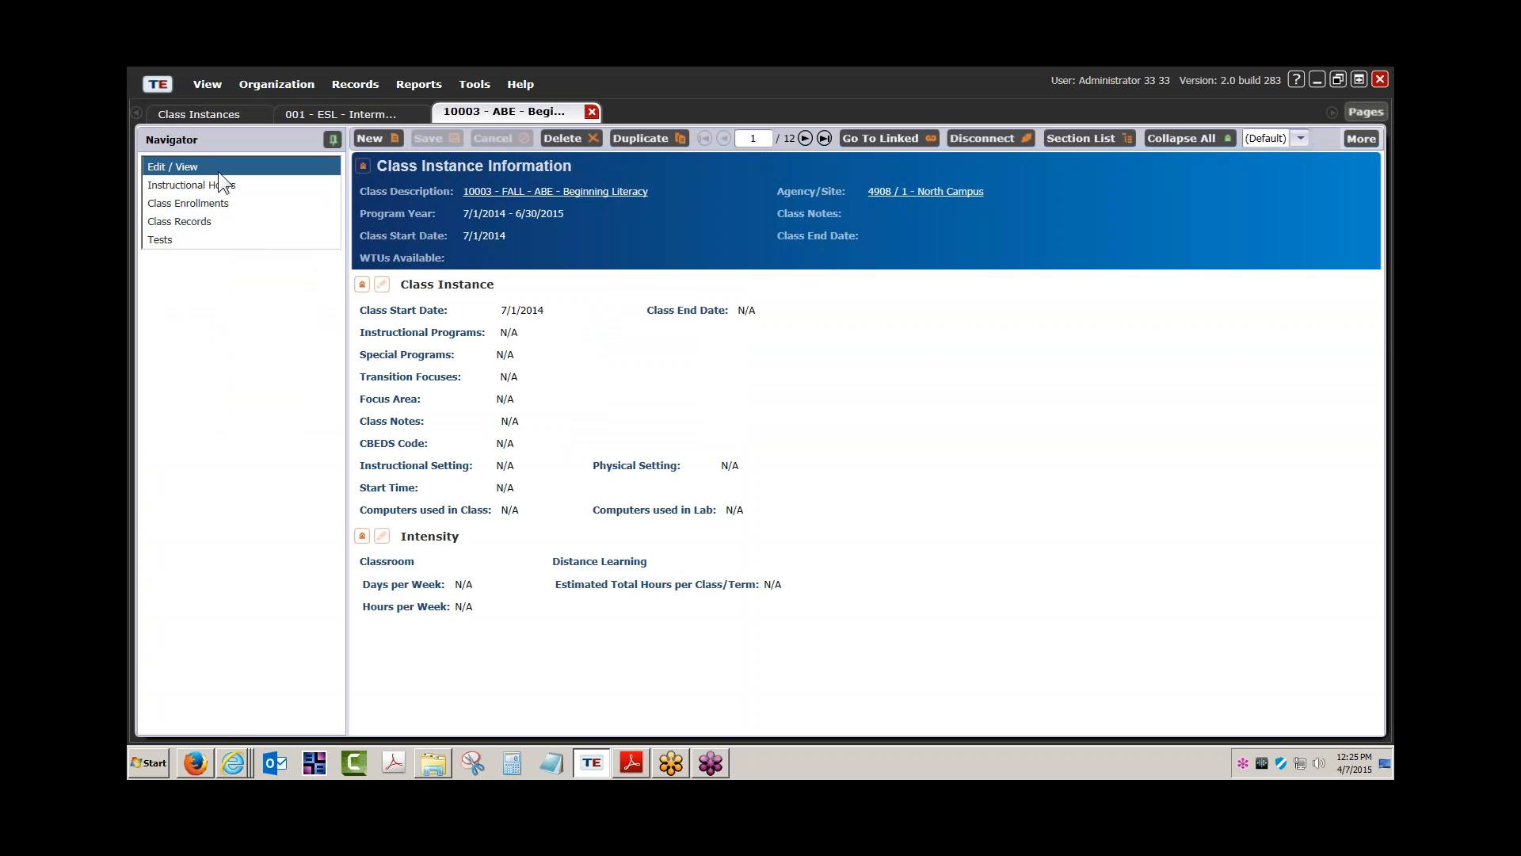
click(591, 111)
click(434, 112)
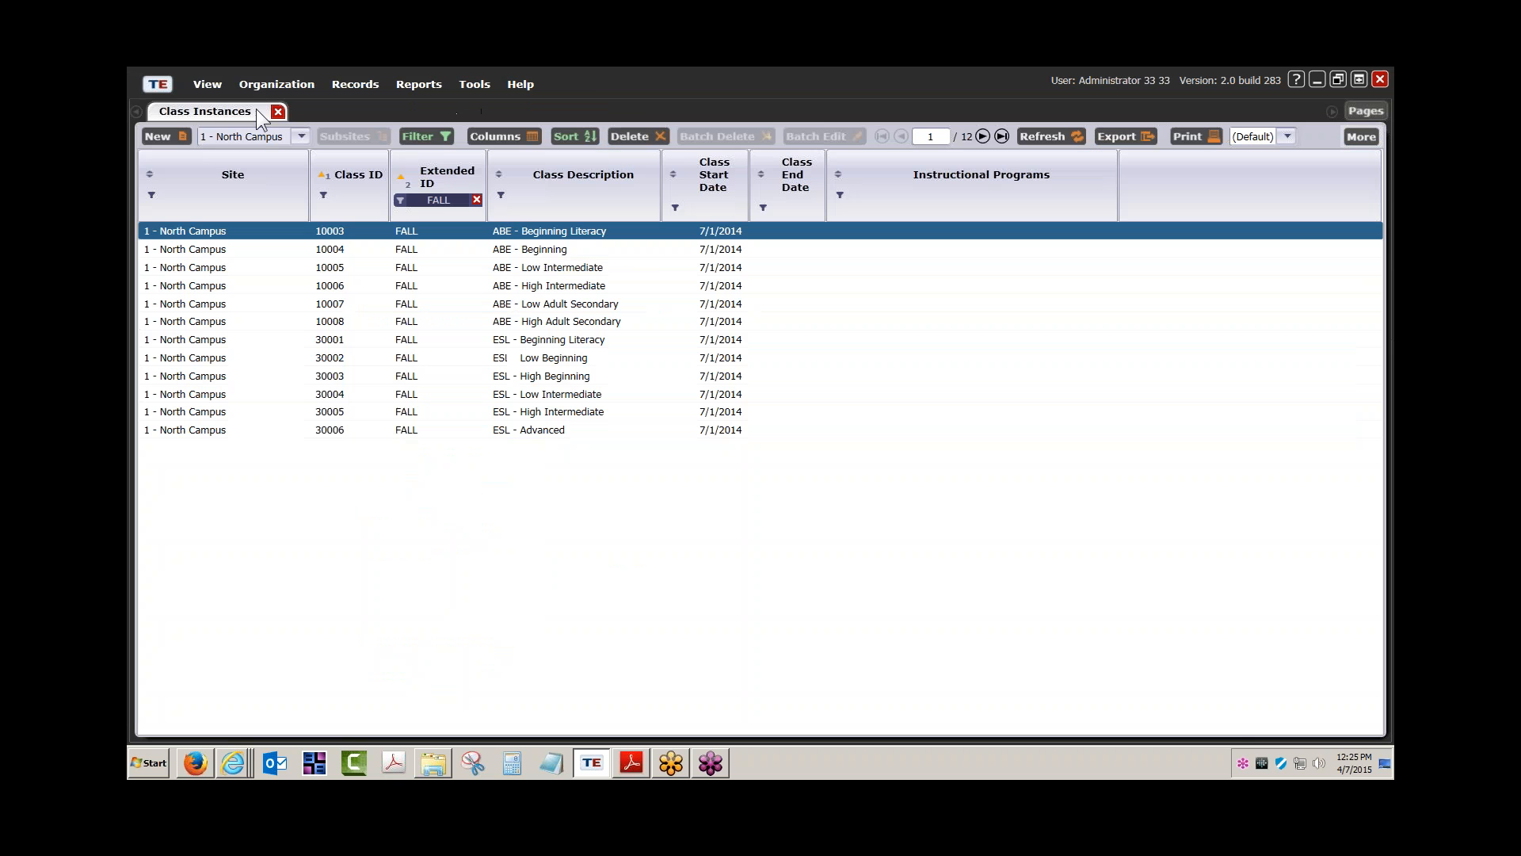
click(279, 111)
click(288, 85)
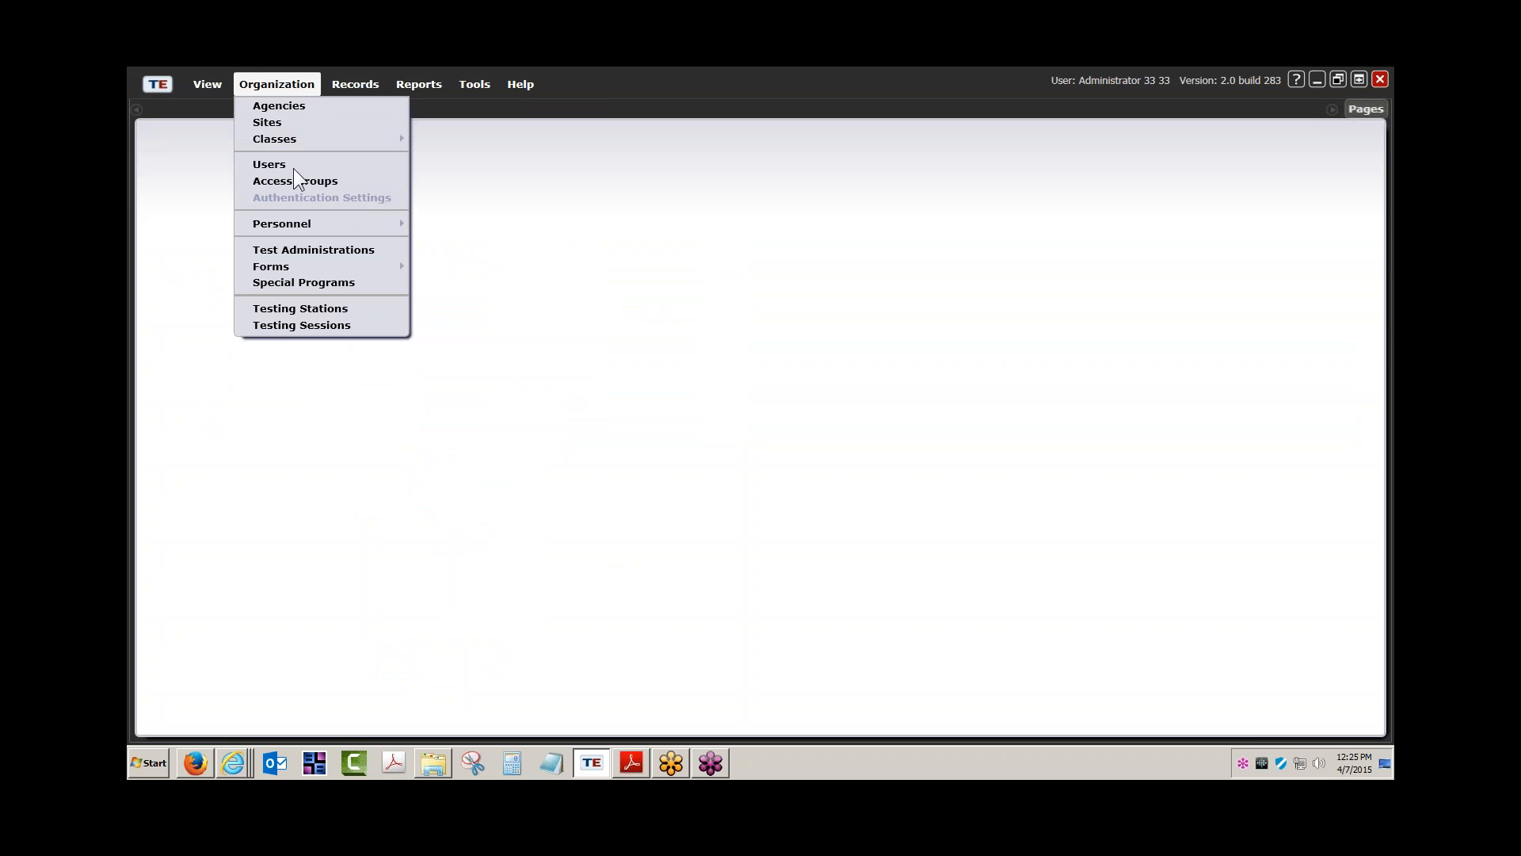
Show the Class Definitions list for site 1 - North Campus
mouse_move(367, 142)
click(441, 143)
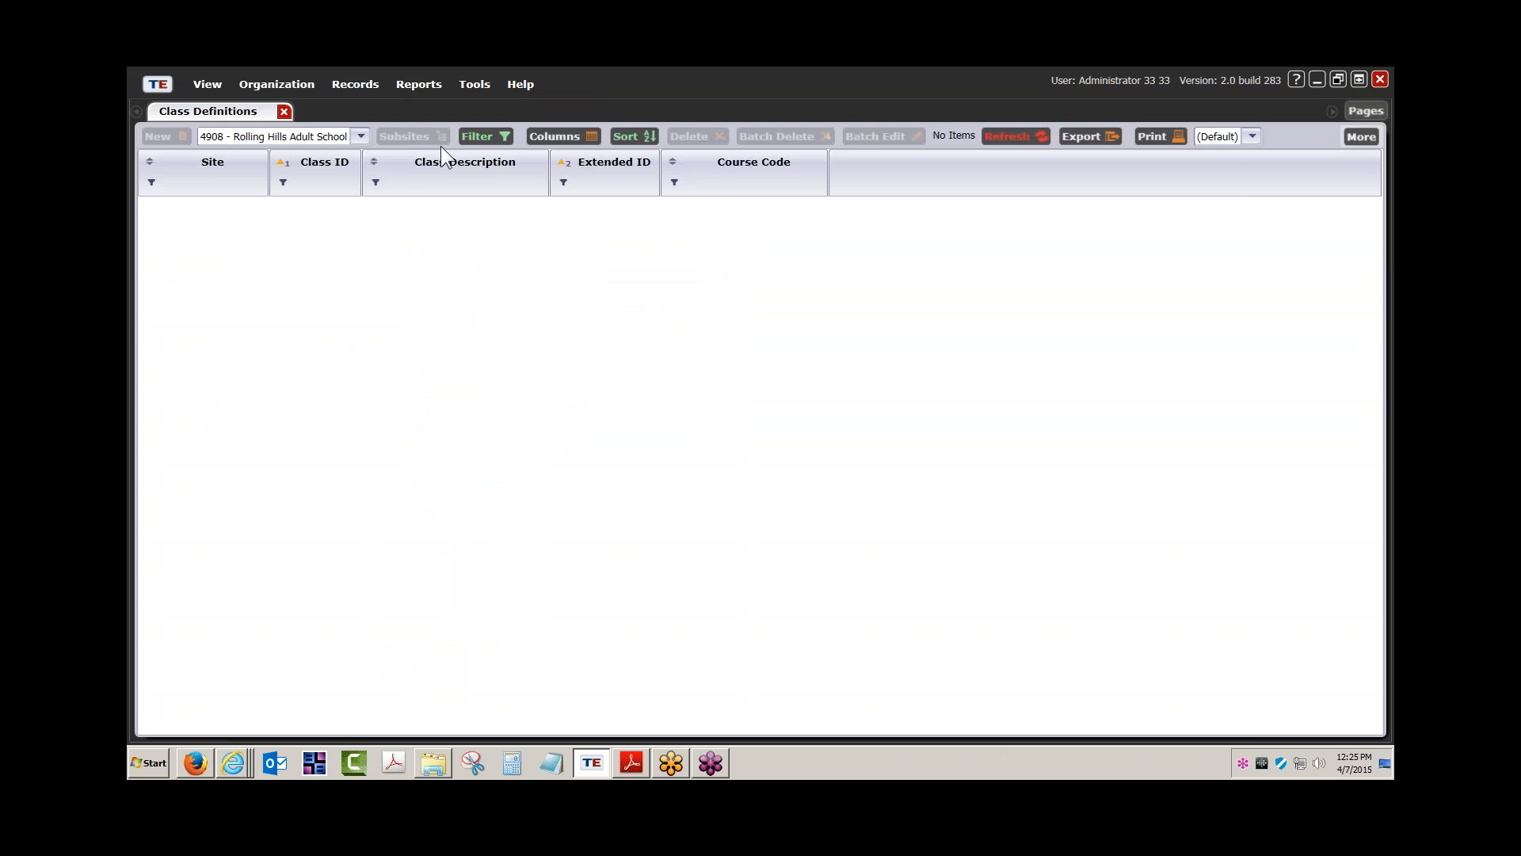
click(360, 136)
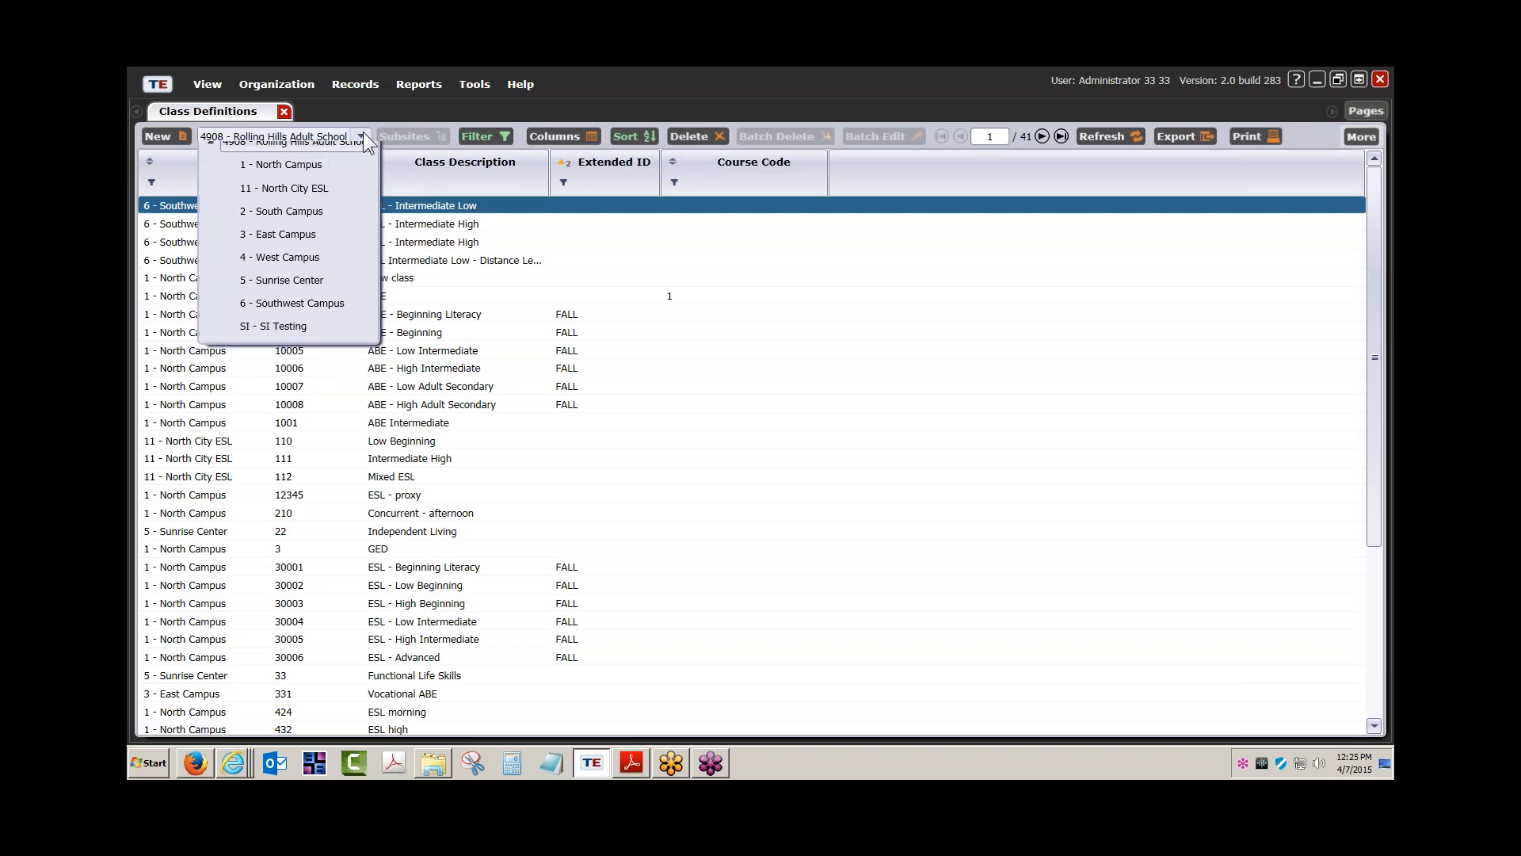
click(287, 190)
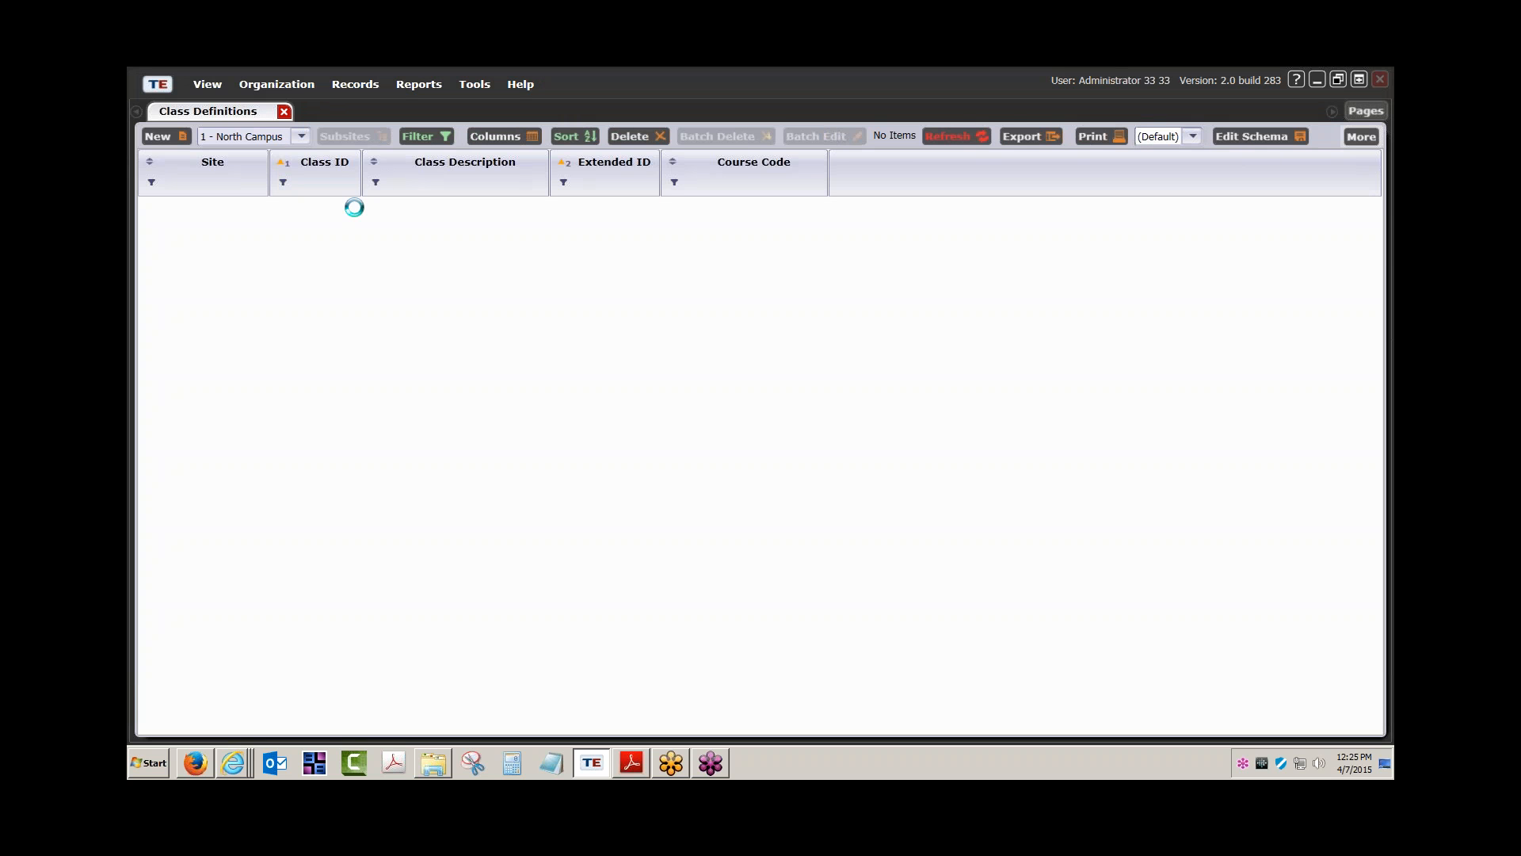
Filter Extended ID by FALL, open definition 10003 ABE - Beginning Literacy and view its class instances
click(564, 182)
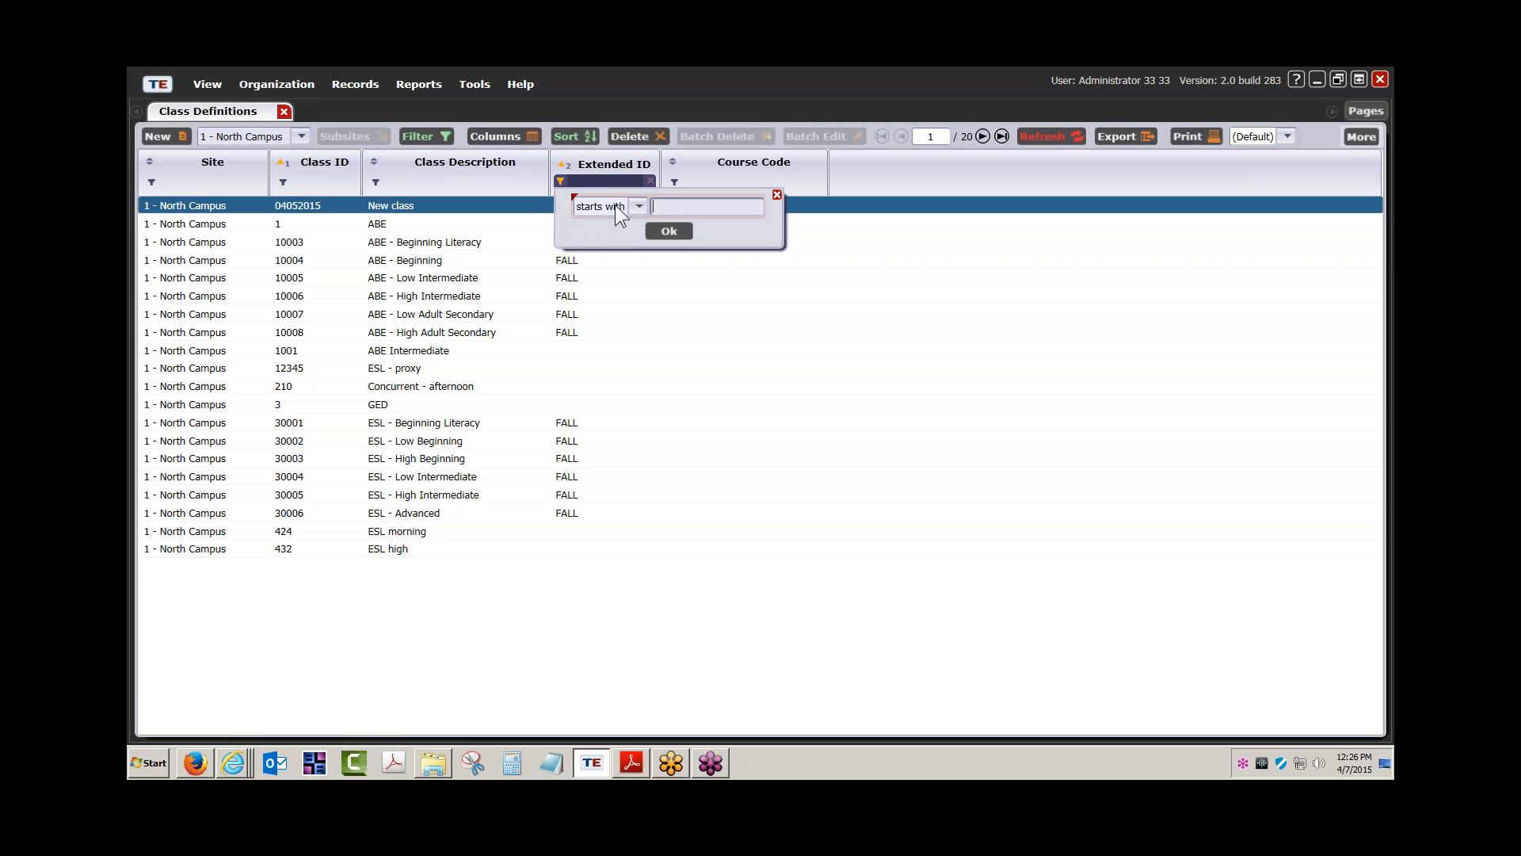
click(661, 207)
text(FALL)
key(Return)
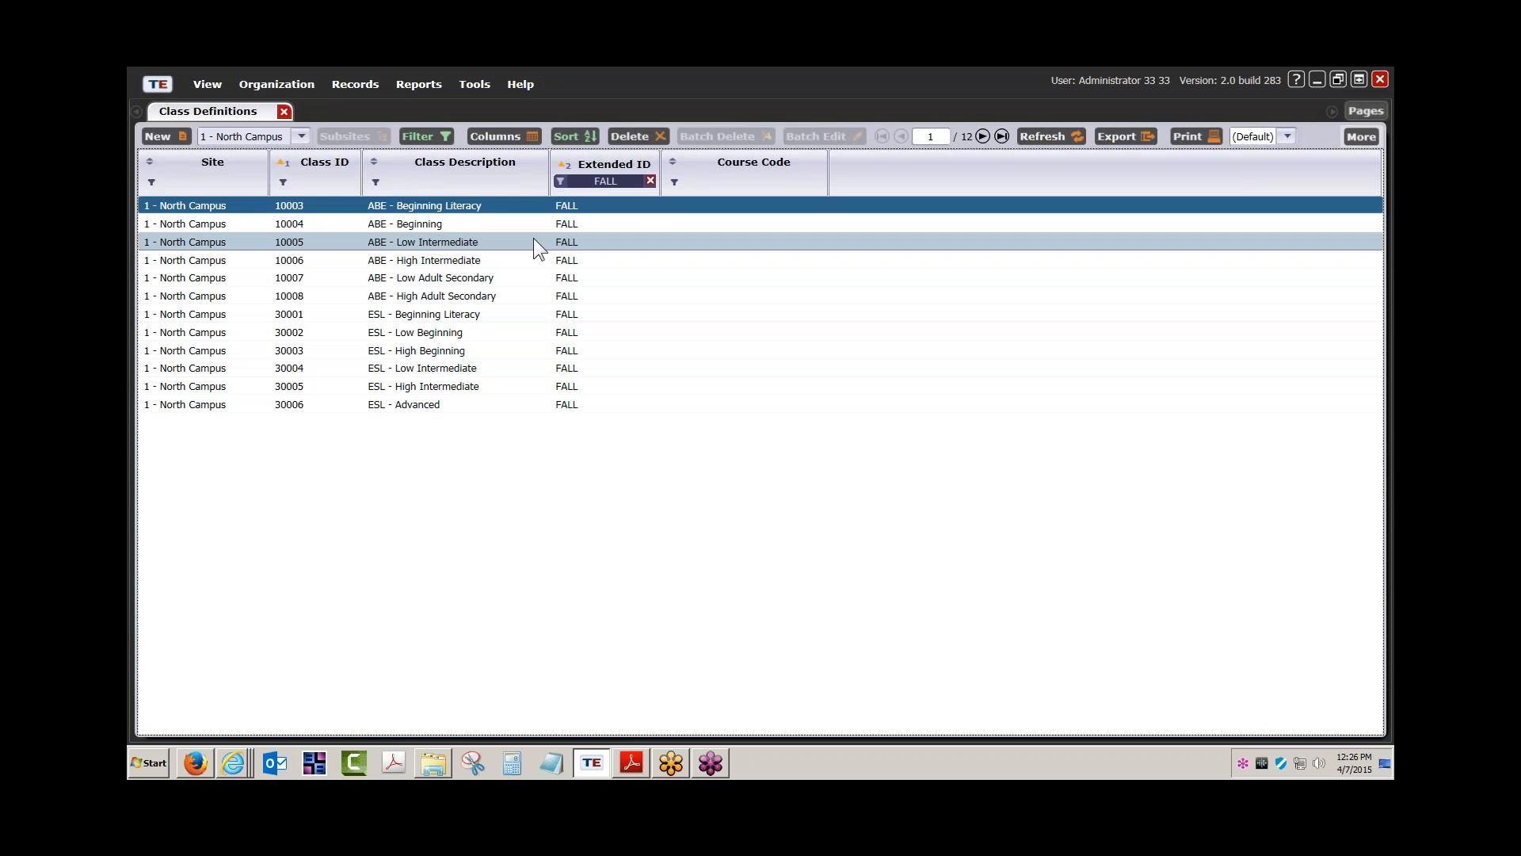
double_click(427, 209)
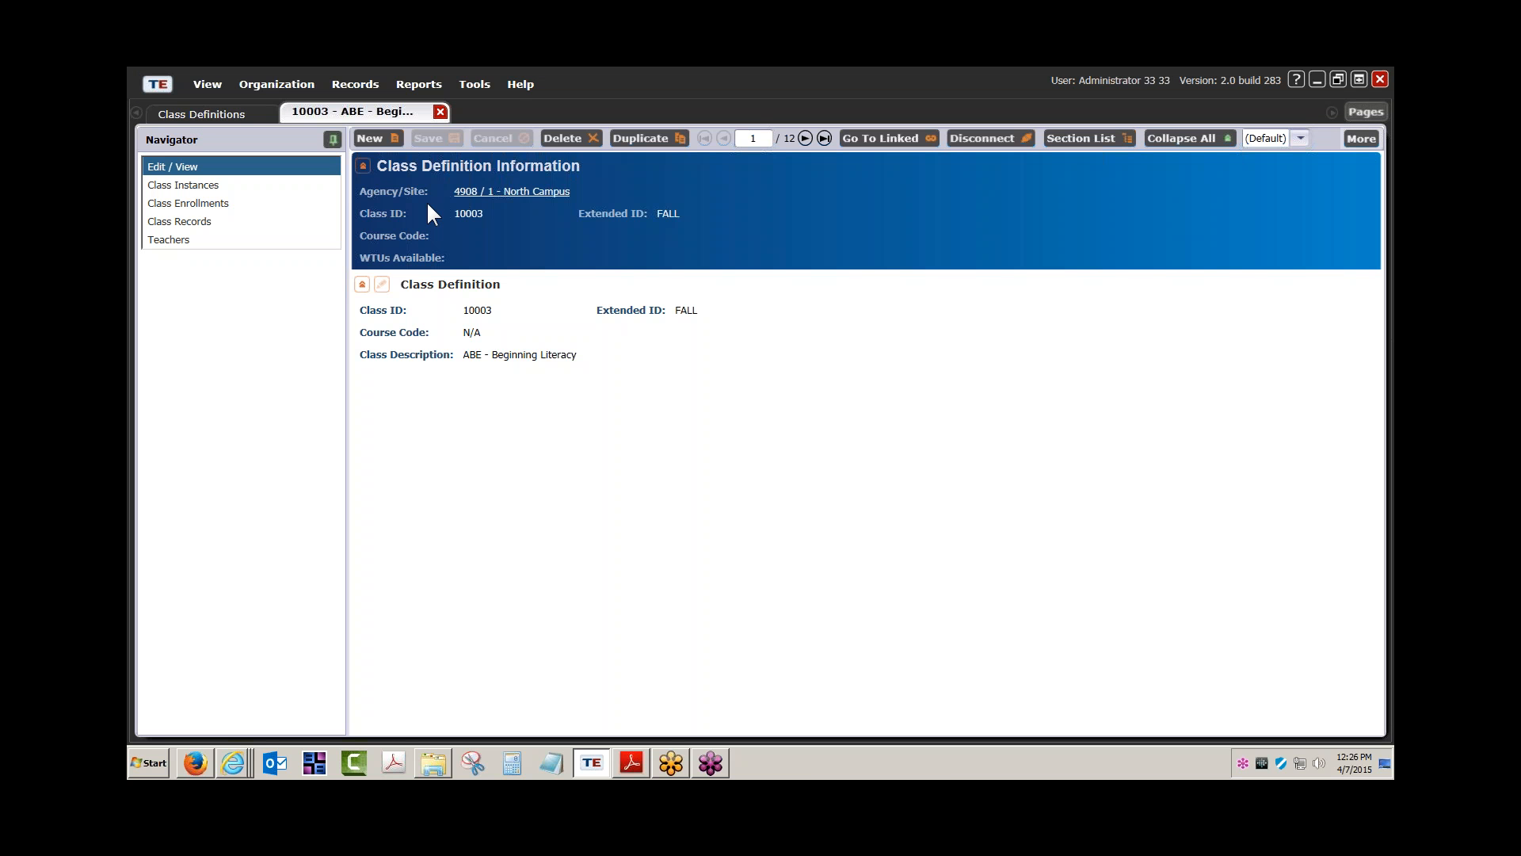
click(198, 185)
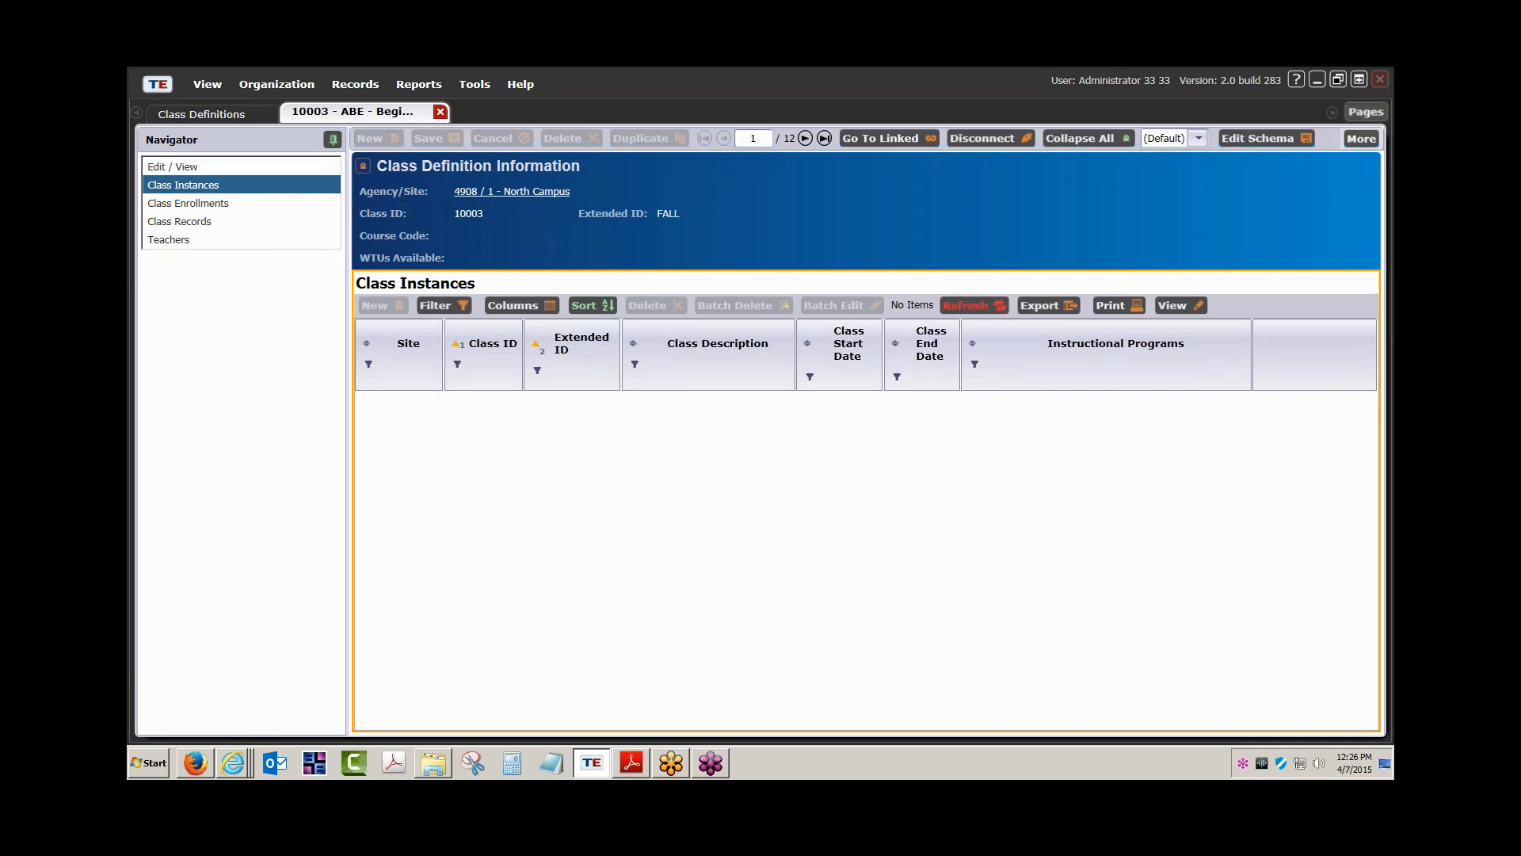
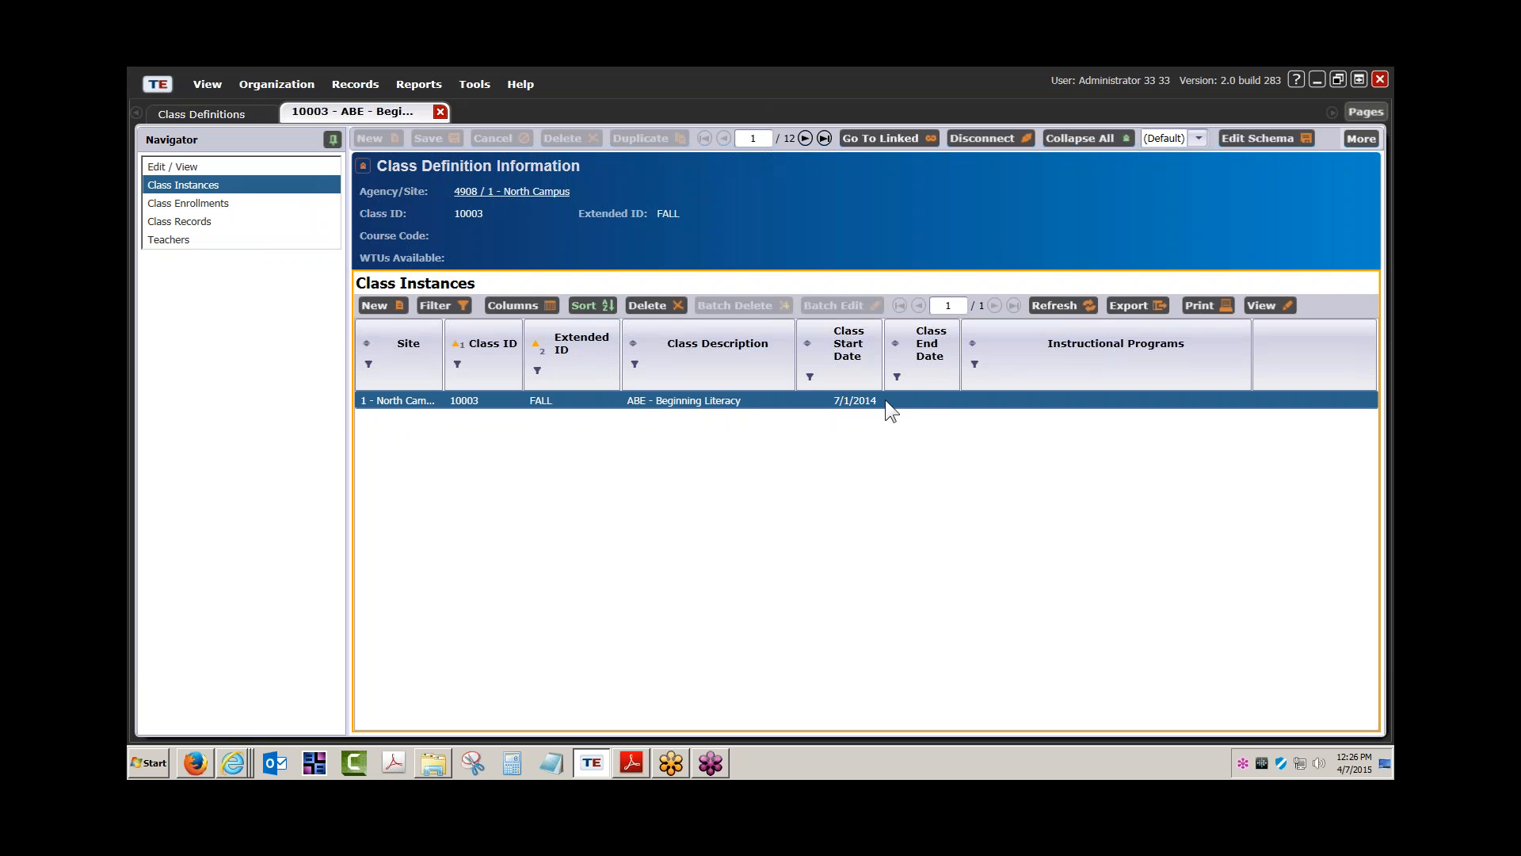
Open the Tools menu from class 10003's instances screen
click(475, 86)
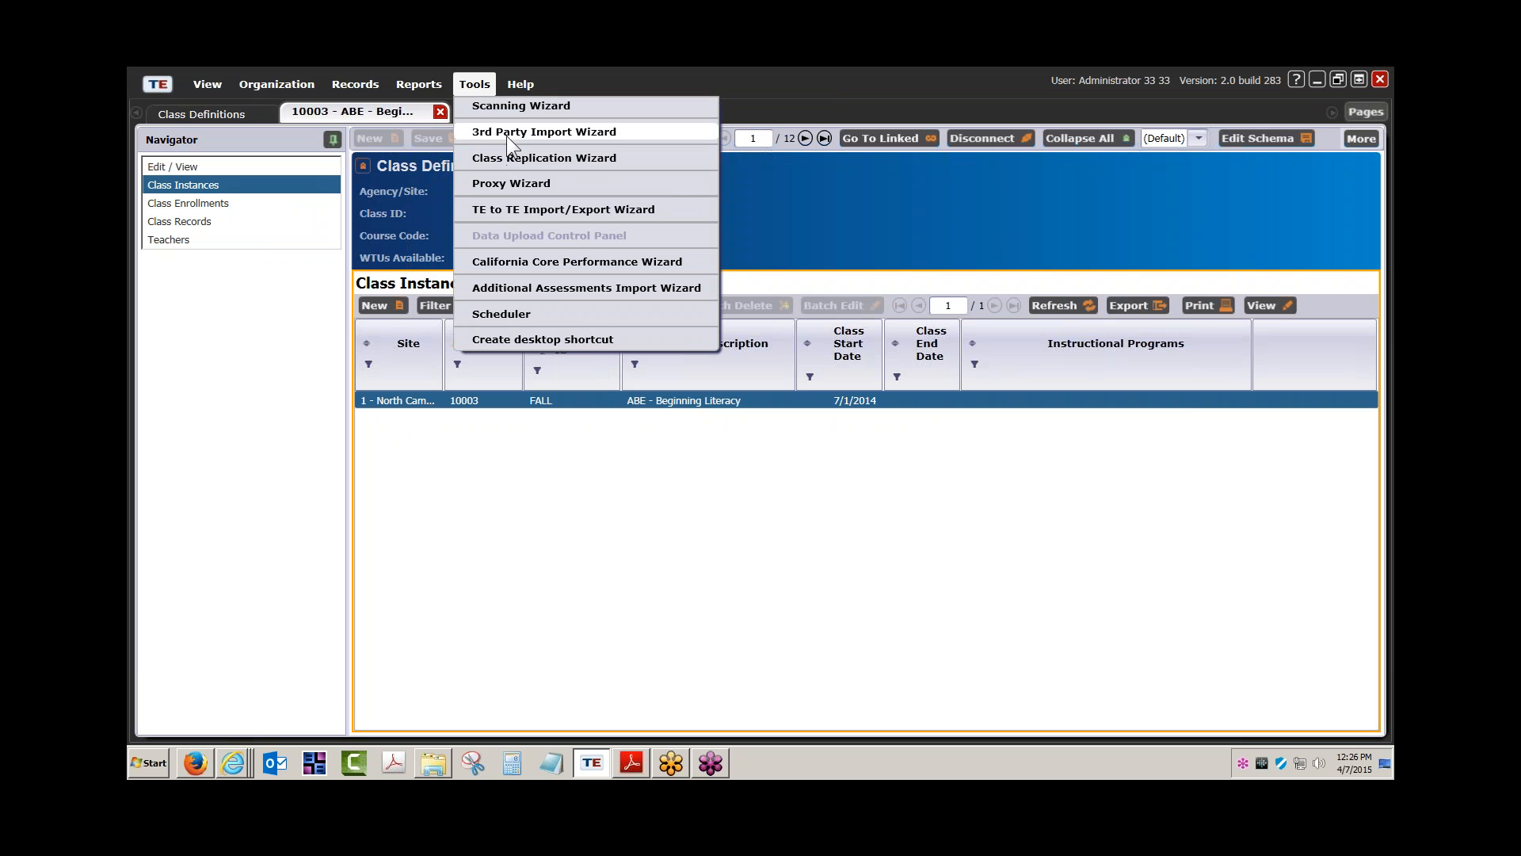
Start a new 3rd Party Import Wizard session for Class records (4050)
click(507, 136)
click(1122, 665)
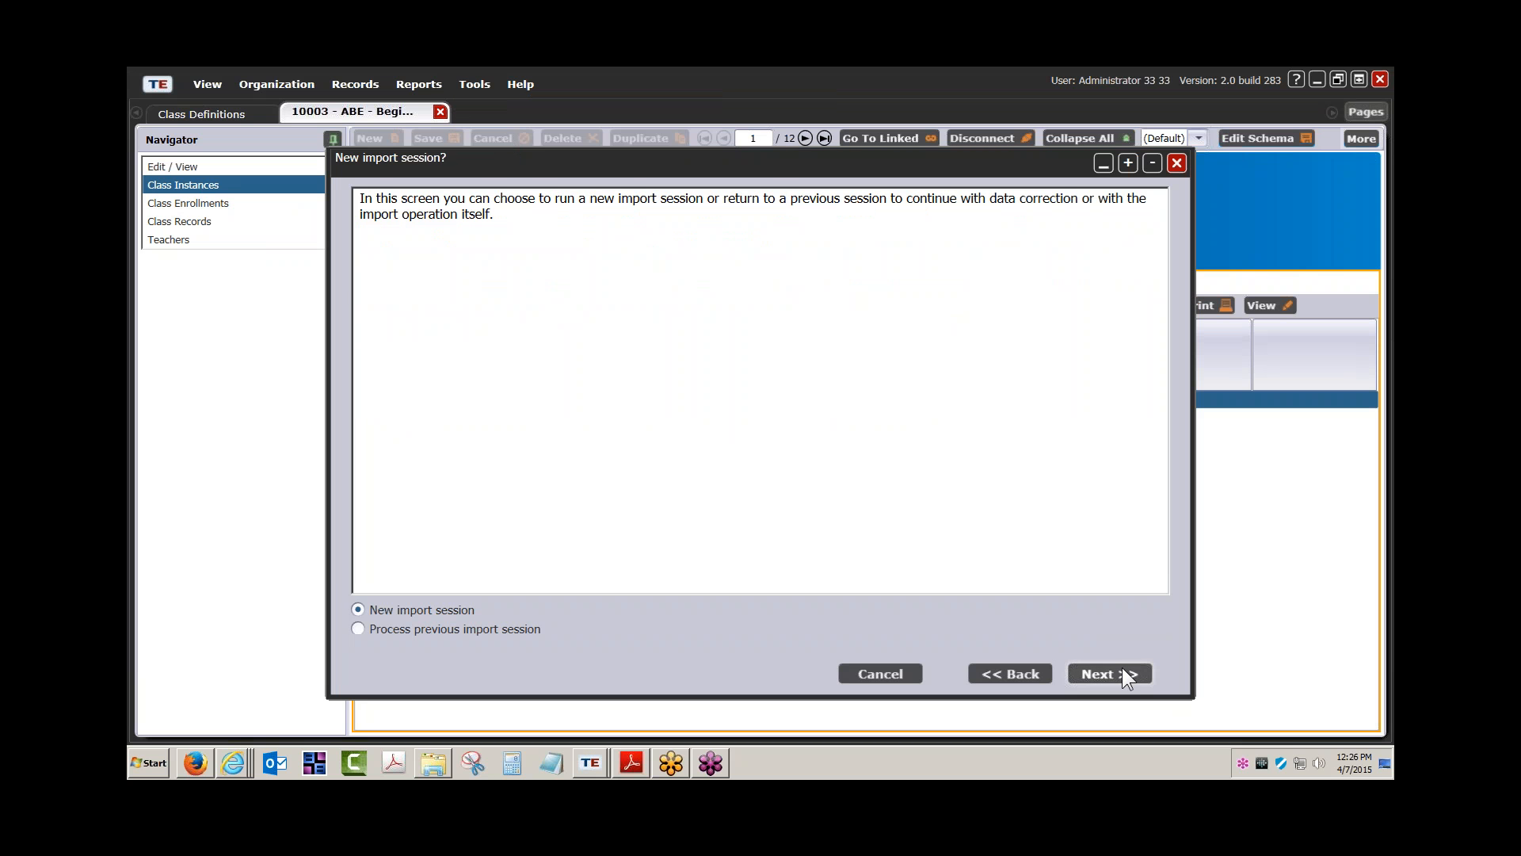
click(1122, 672)
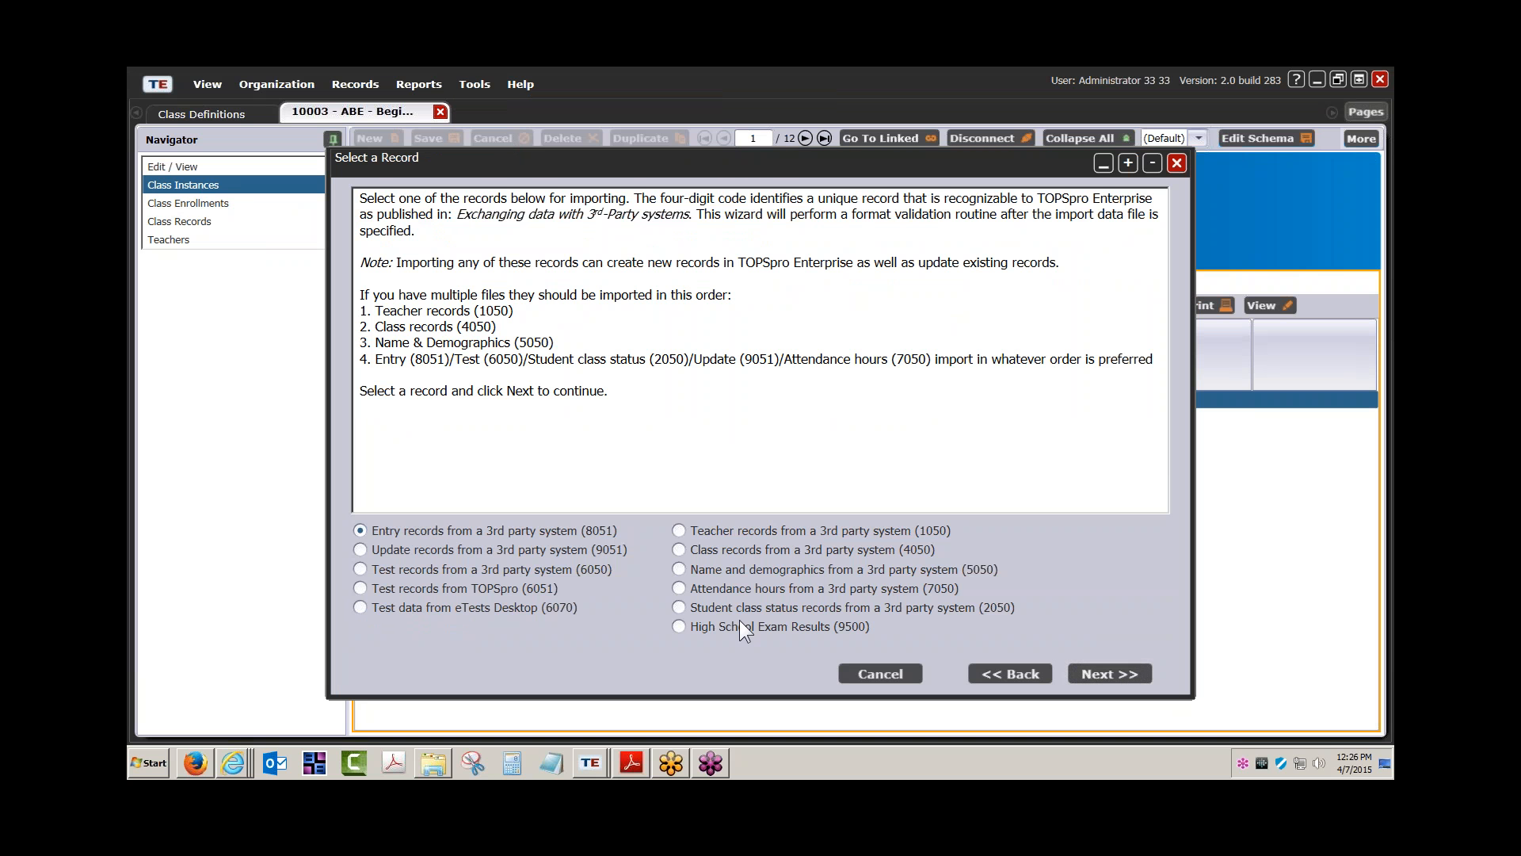
click(678, 550)
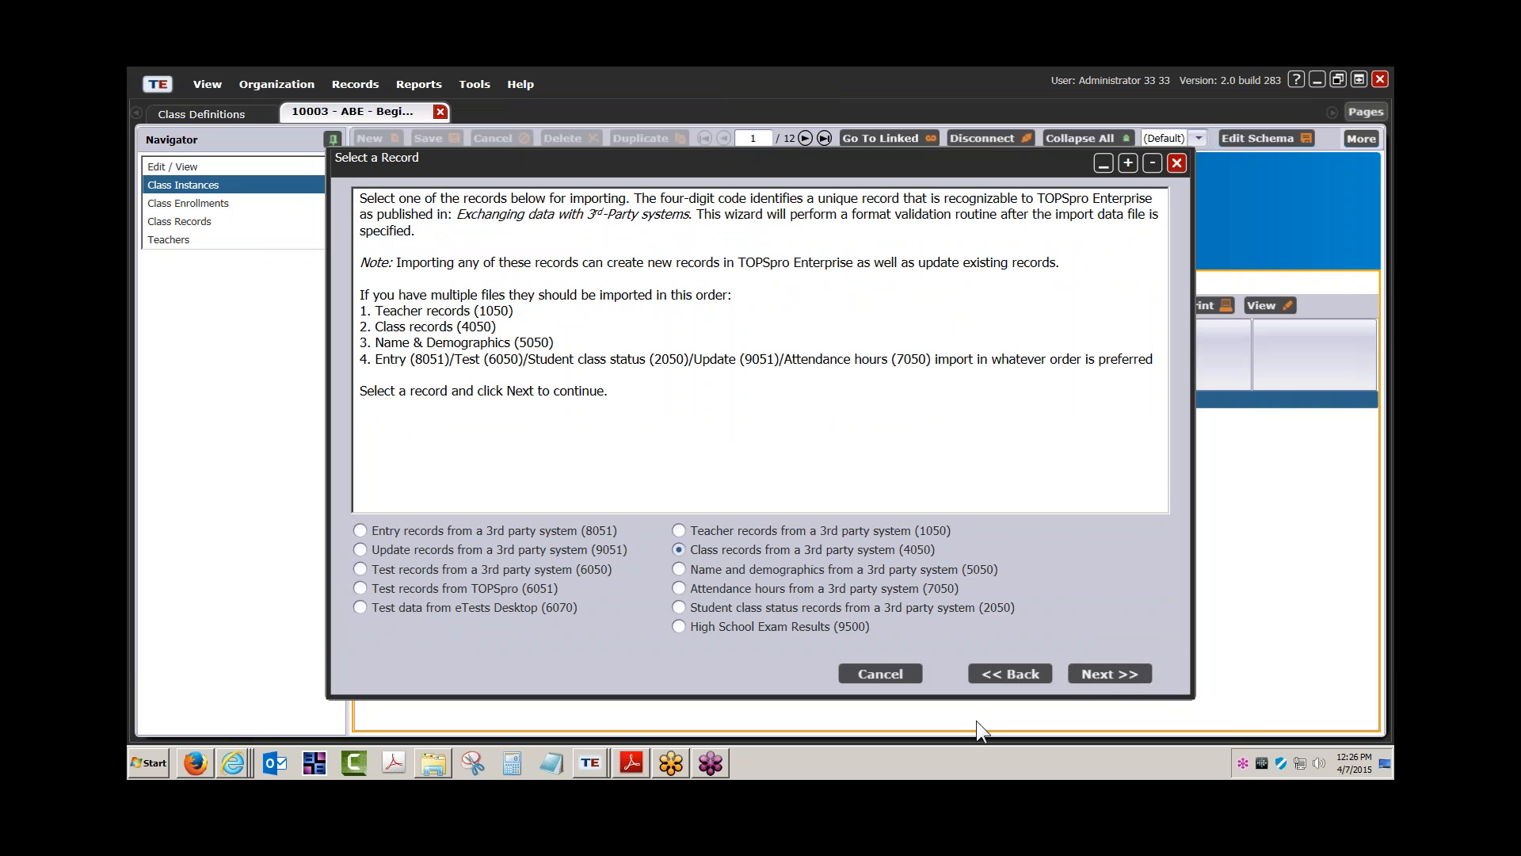
click(1111, 675)
Load Class records (4050) Import Template.csv as CSV and process its 12 records
click(393, 570)
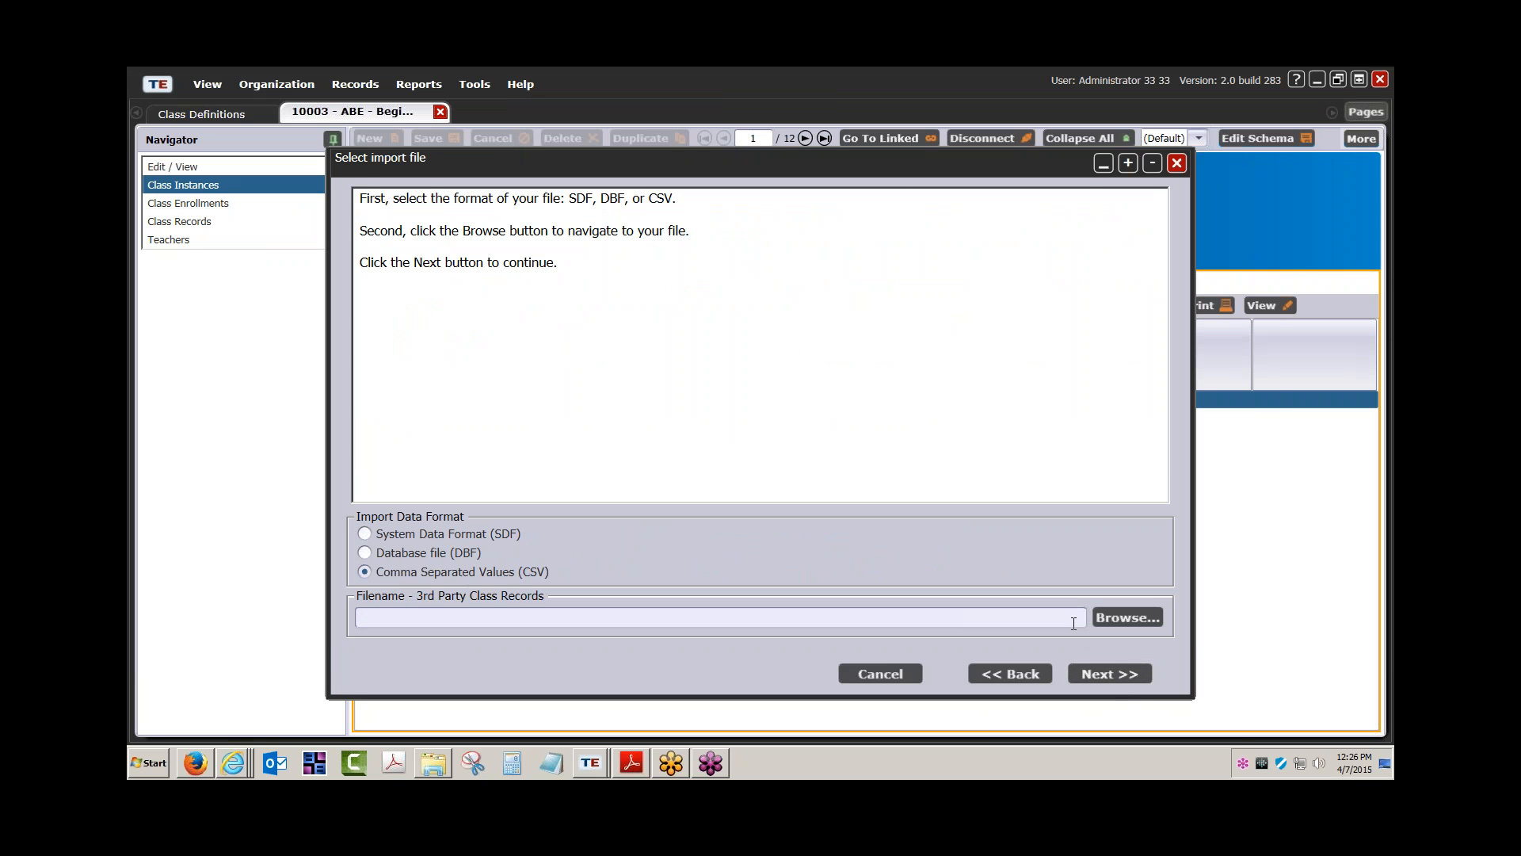
click(1124, 613)
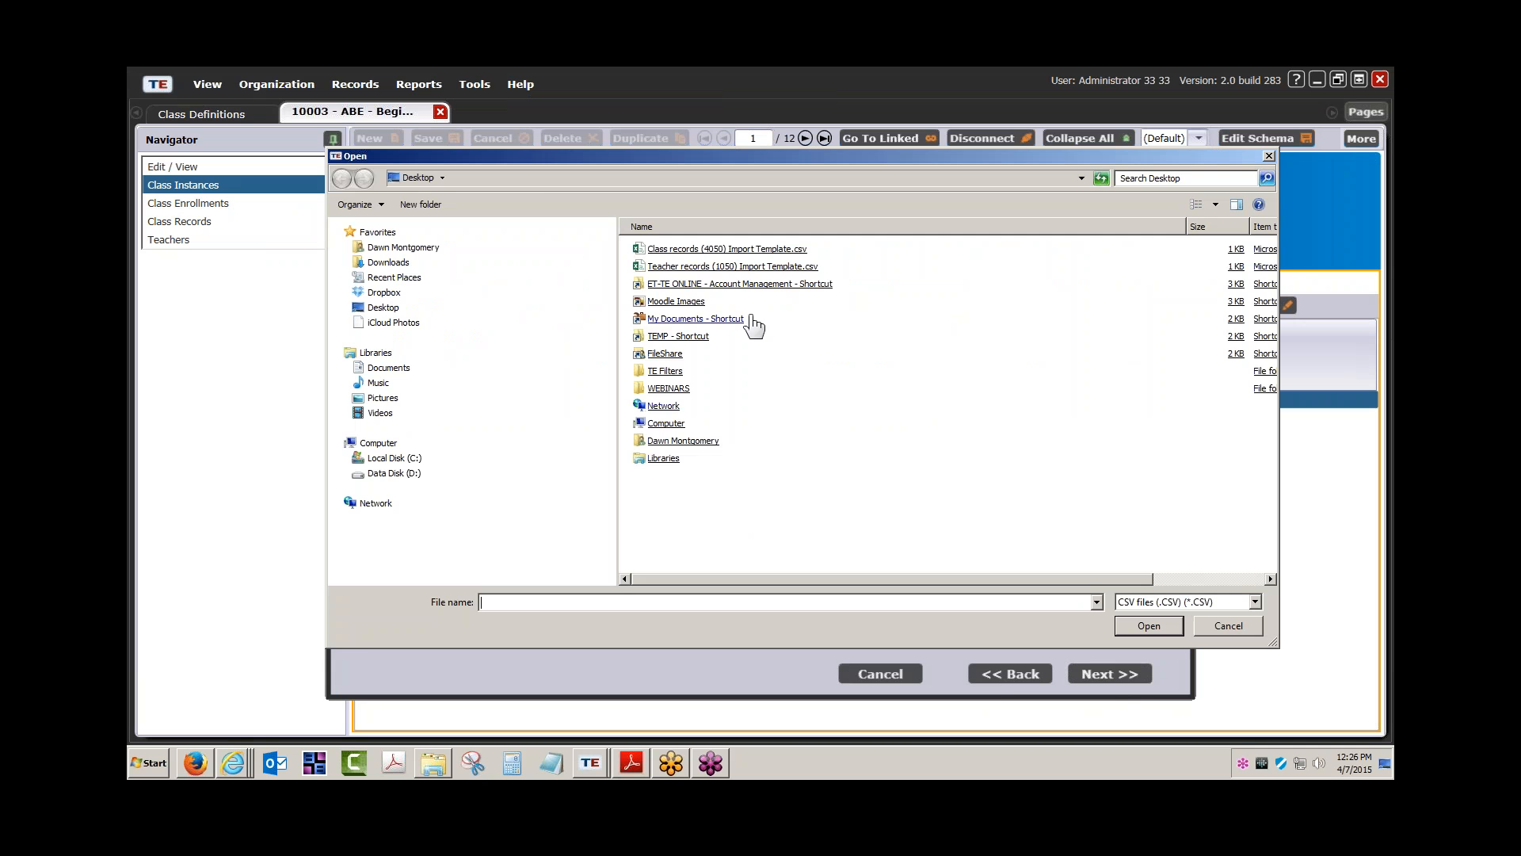
double_click(751, 250)
click(1079, 675)
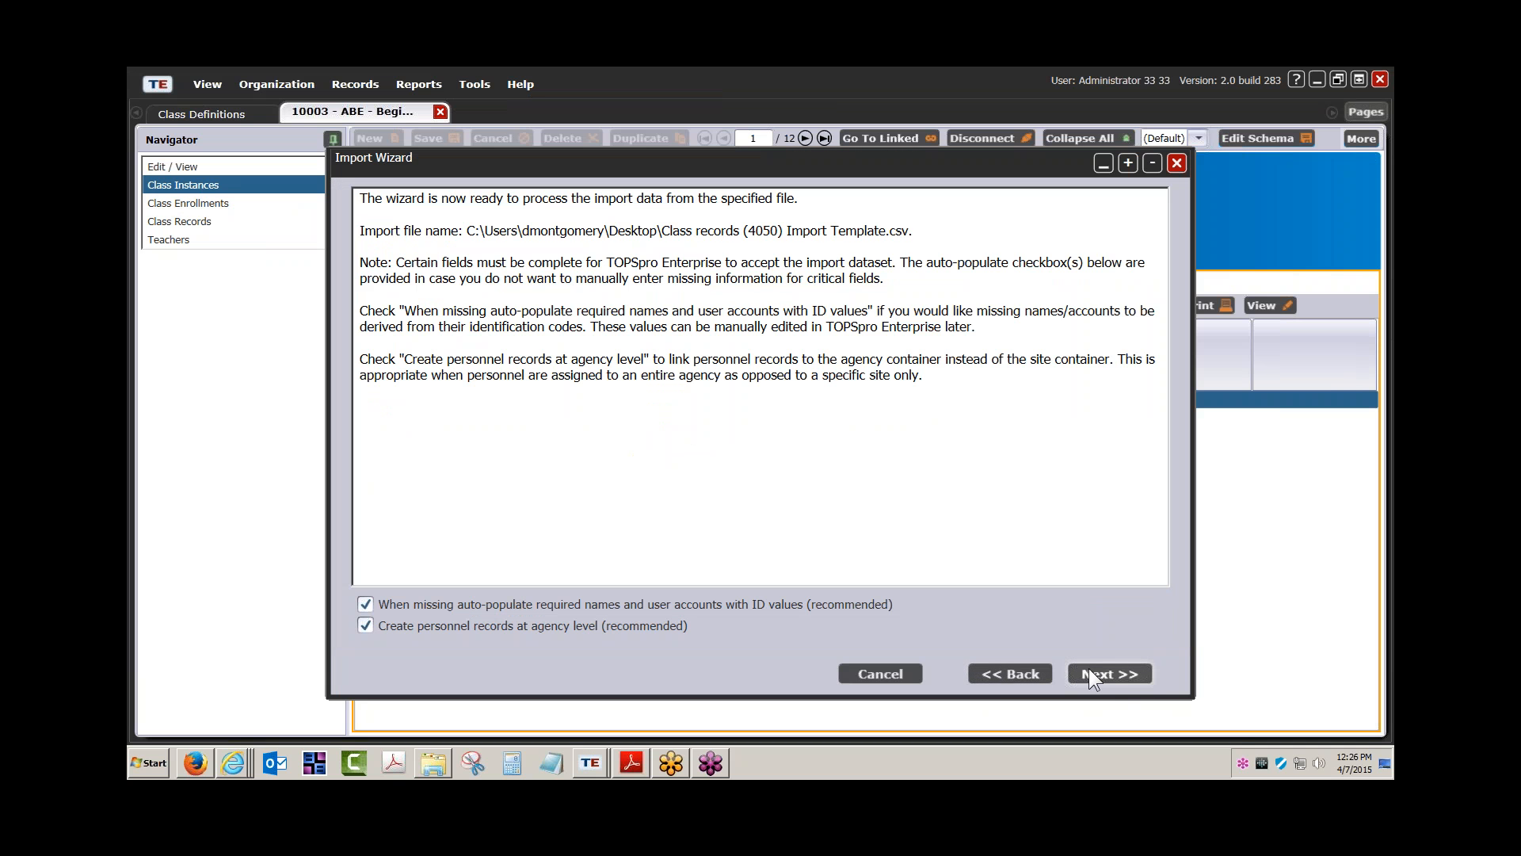
click(1105, 674)
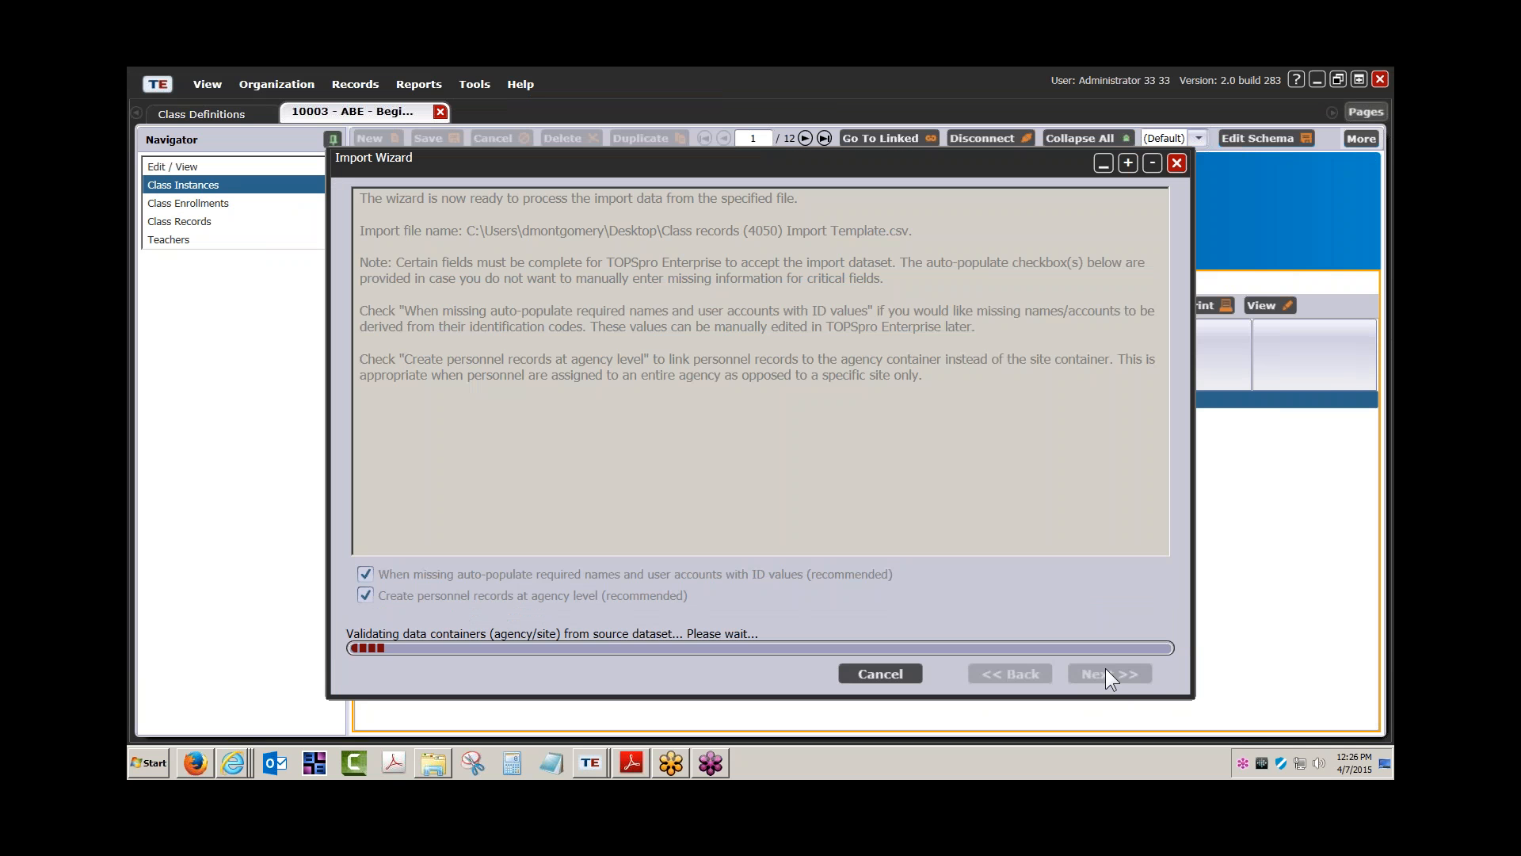
click(1093, 672)
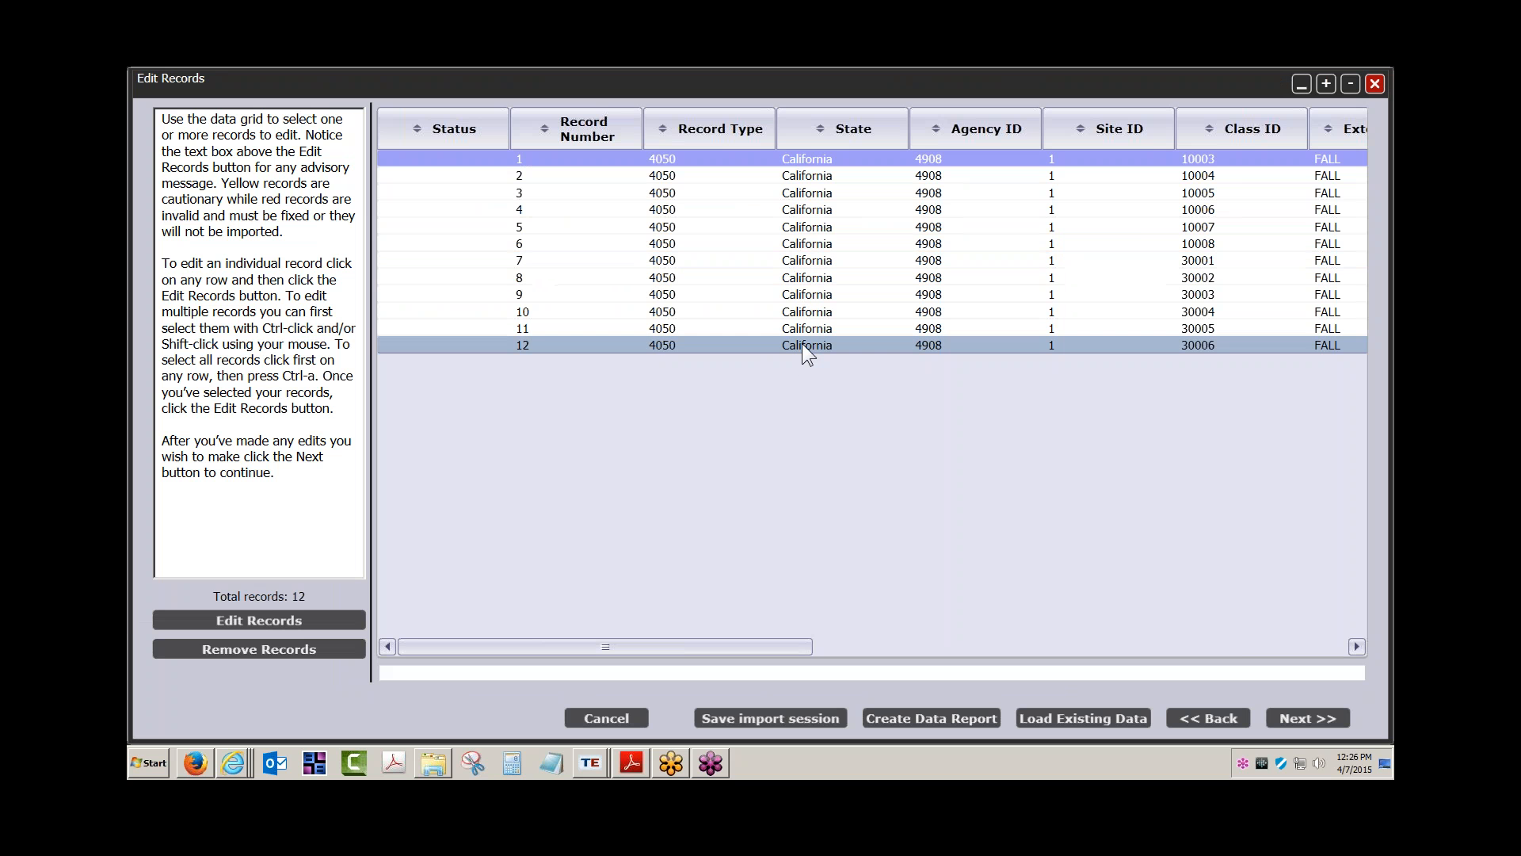
Bulk-edit all 12 records, enabling start and end dates, with start date 9/8/2014
key(ctrl+a)
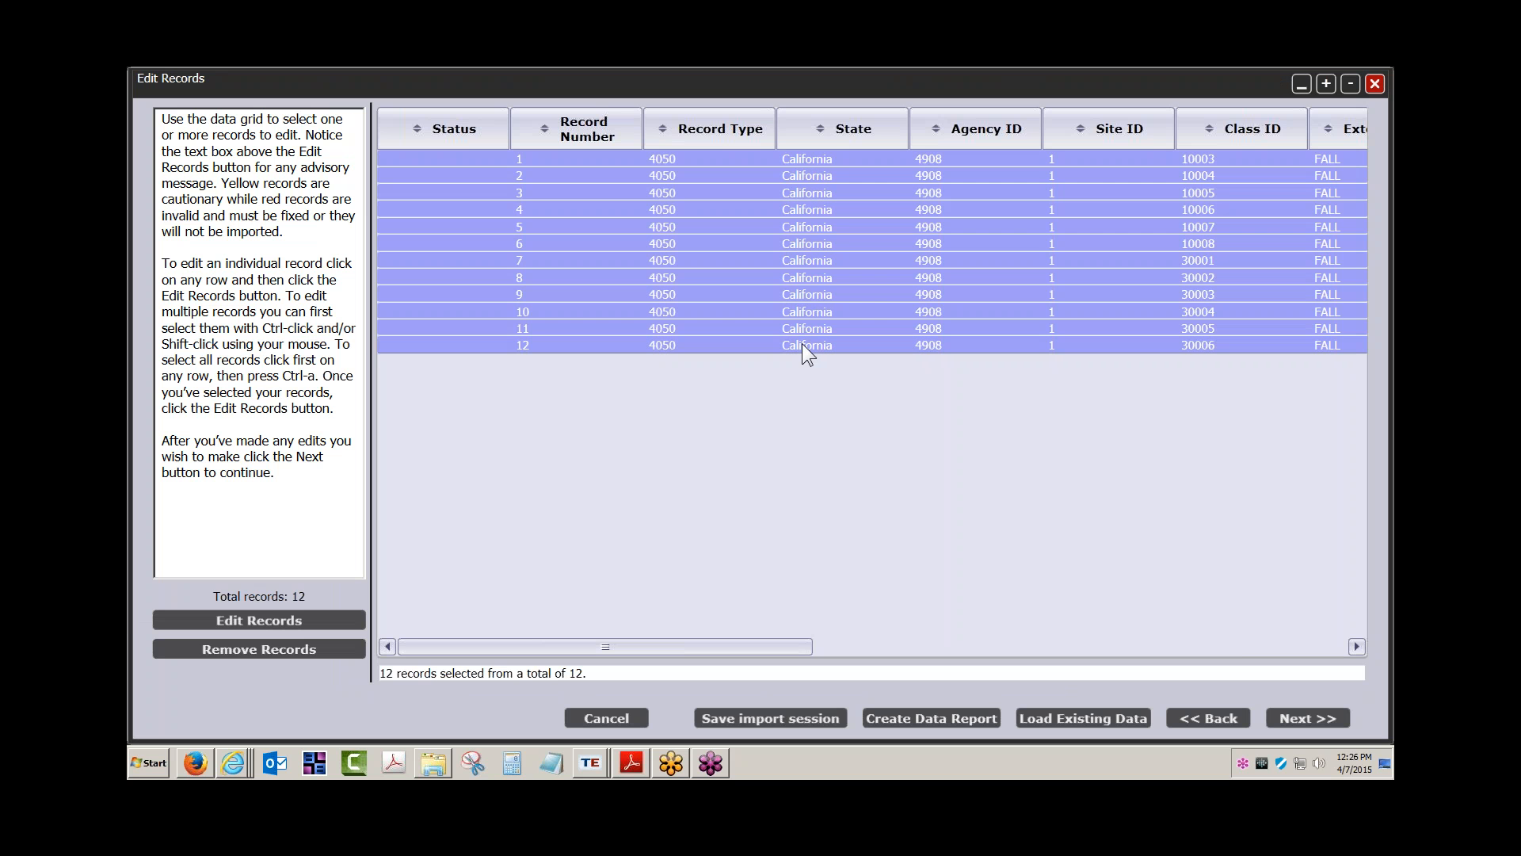
click(272, 621)
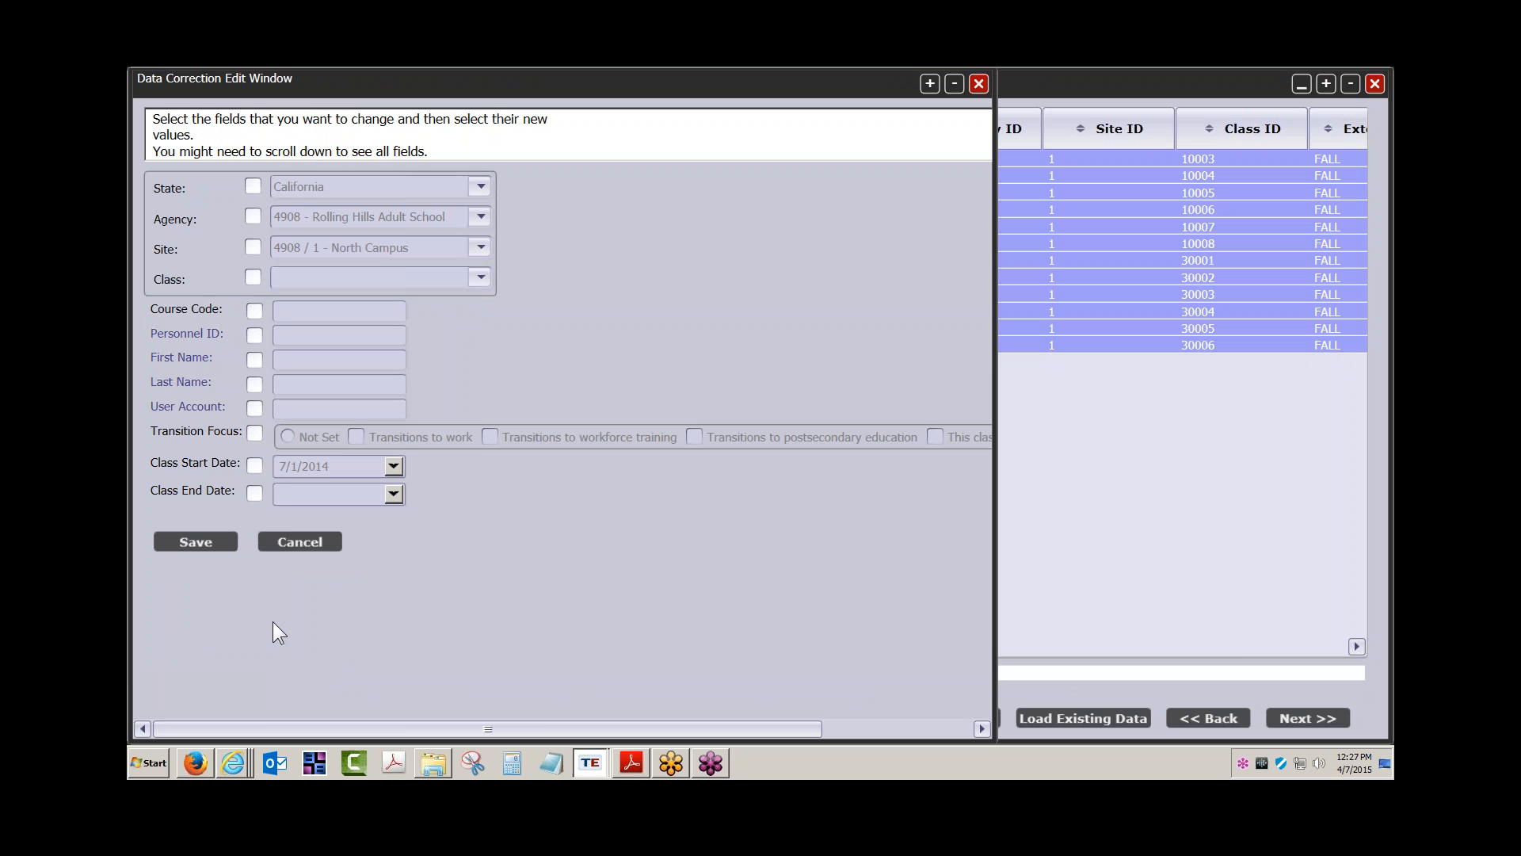
click(254, 465)
click(254, 492)
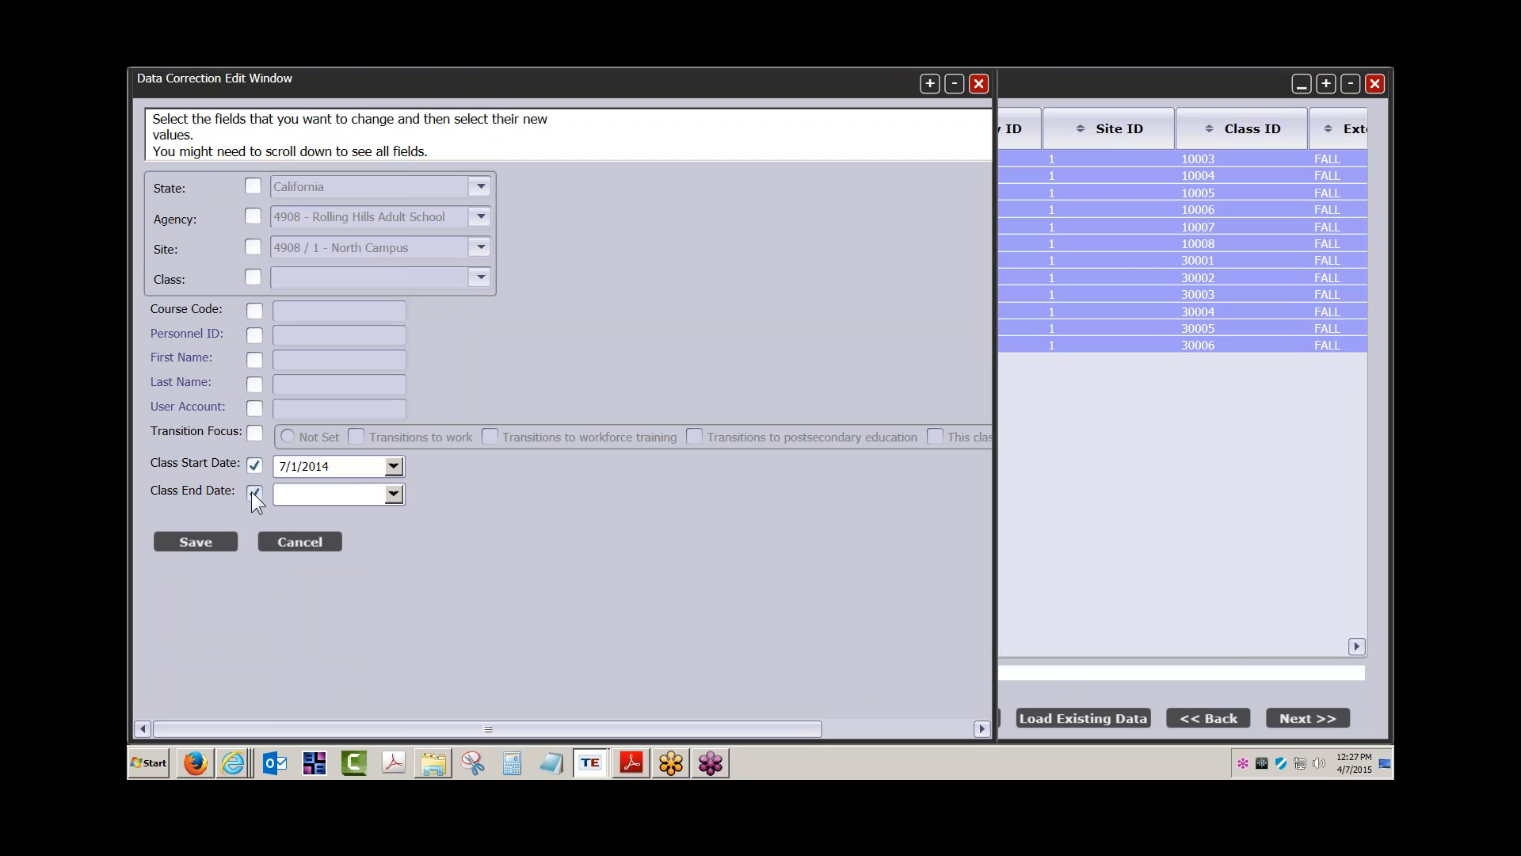
click(393, 467)
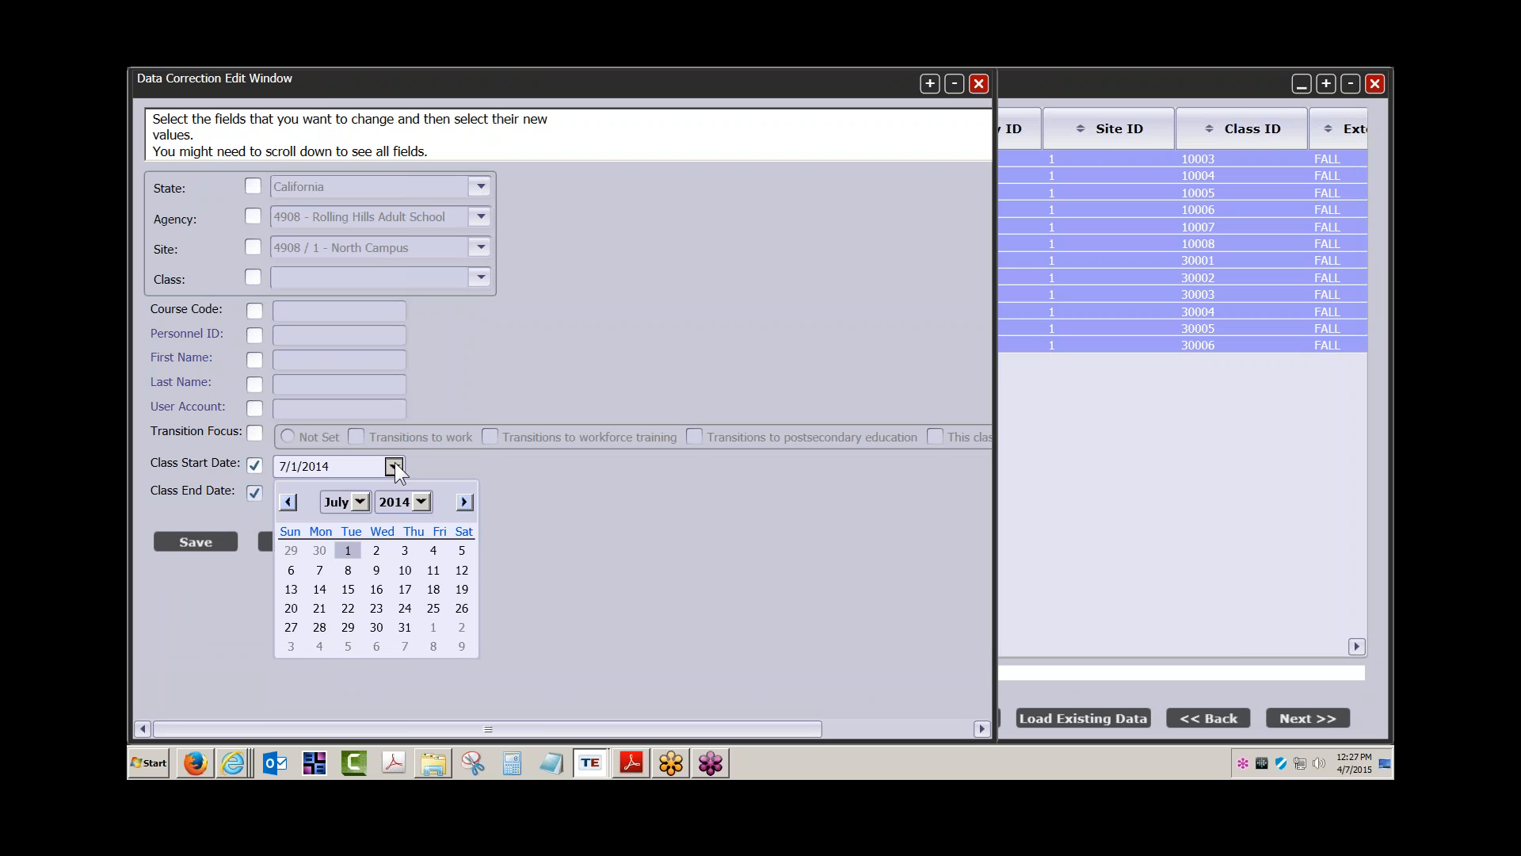
click(360, 501)
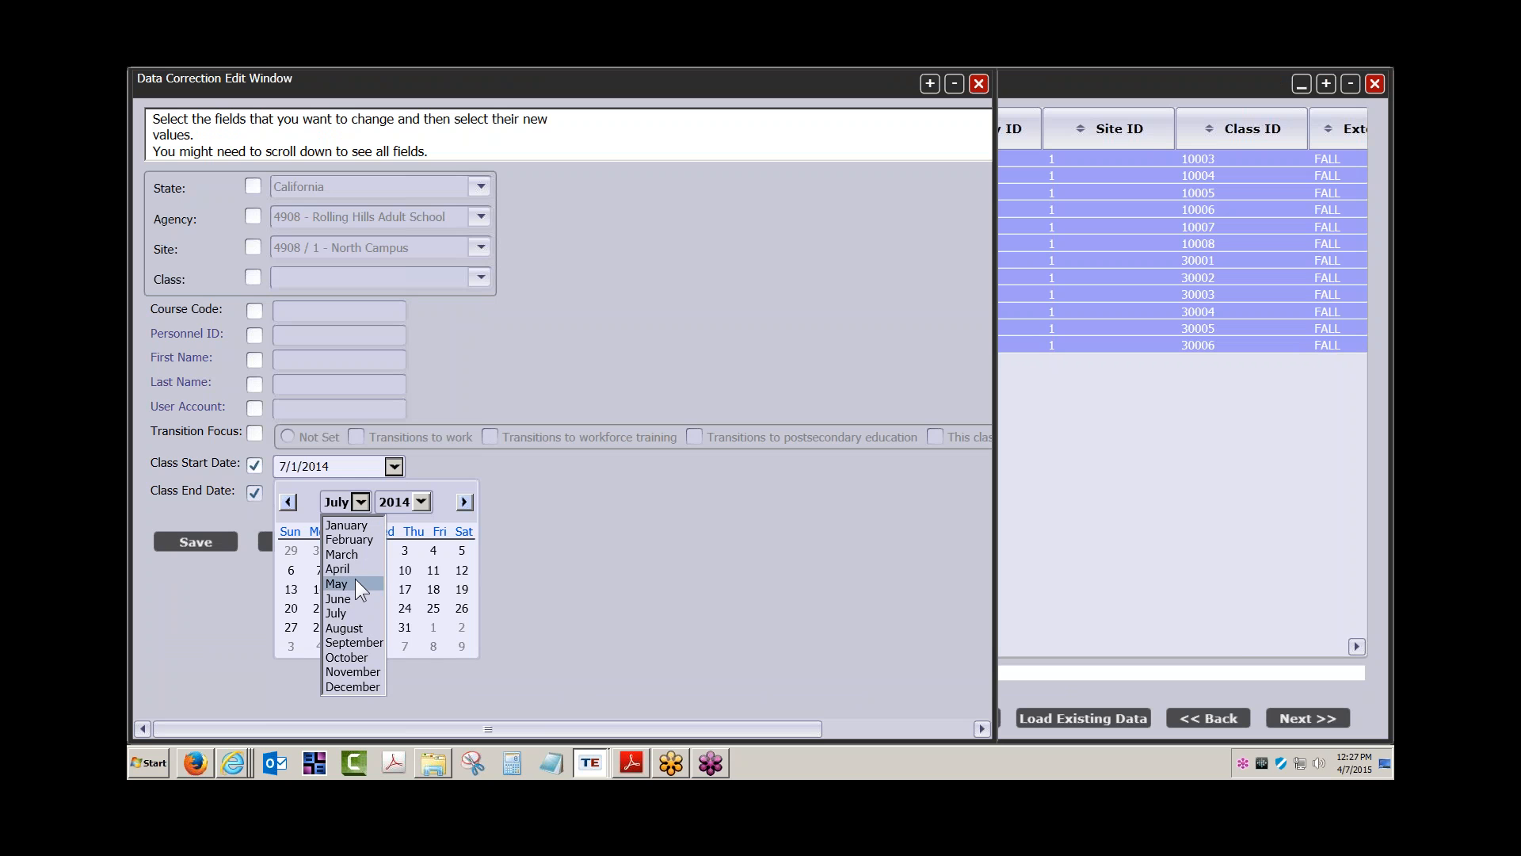
click(359, 525)
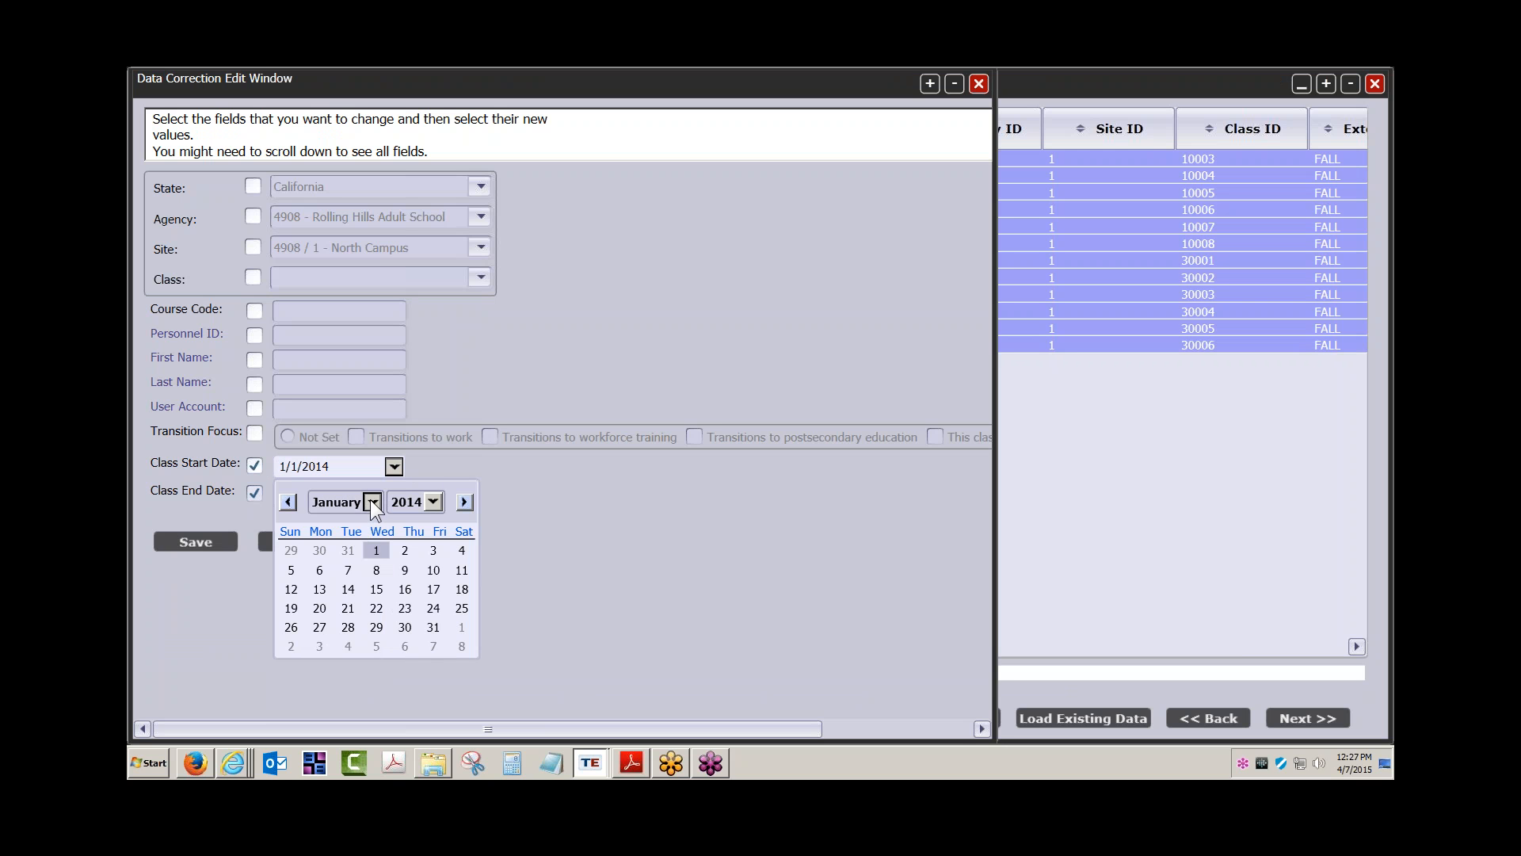
click(371, 503)
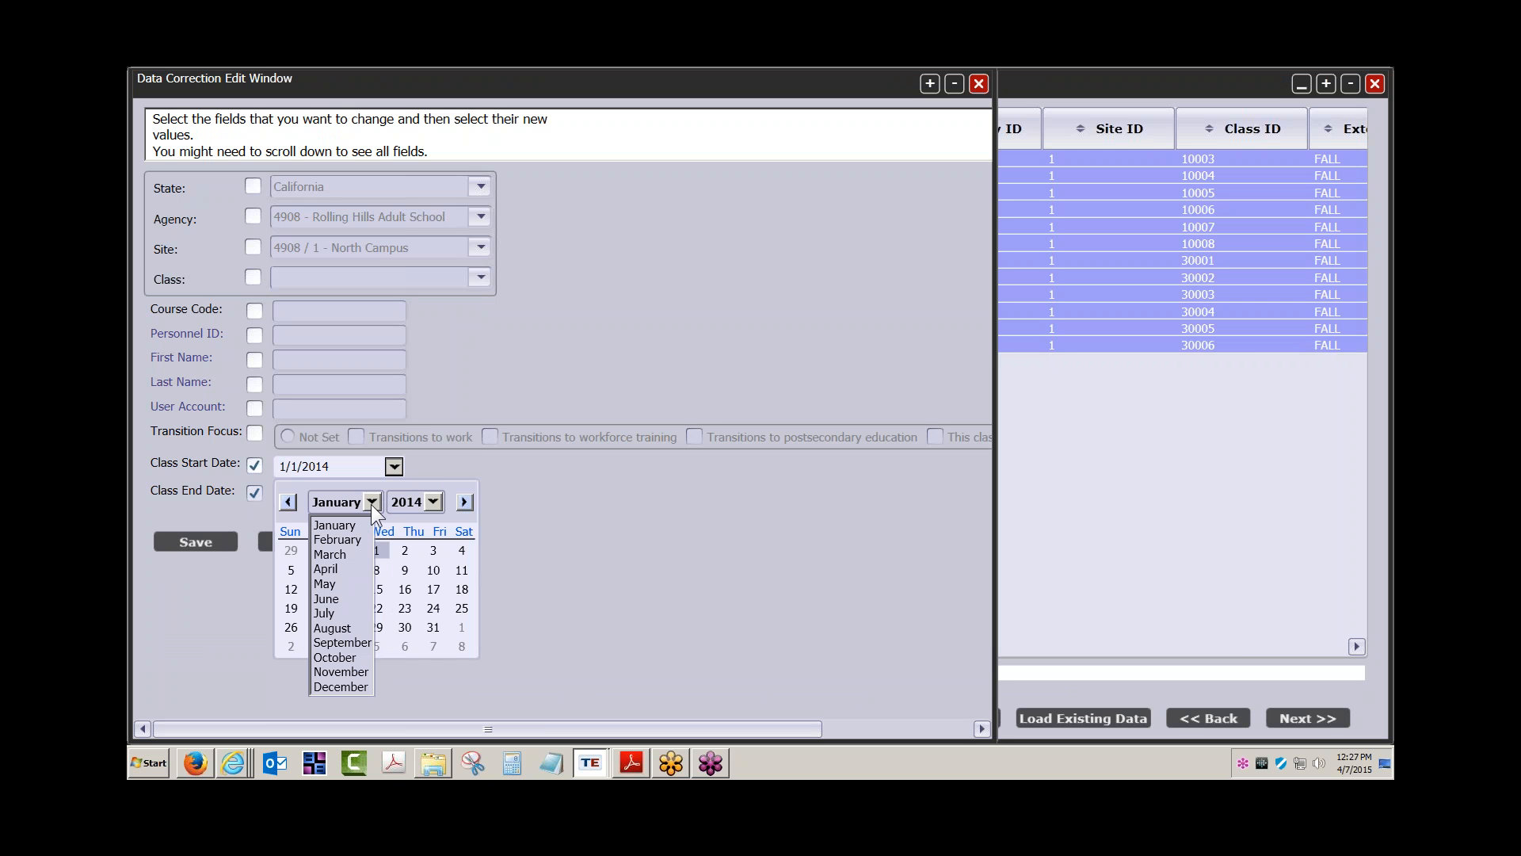
click(342, 642)
click(320, 570)
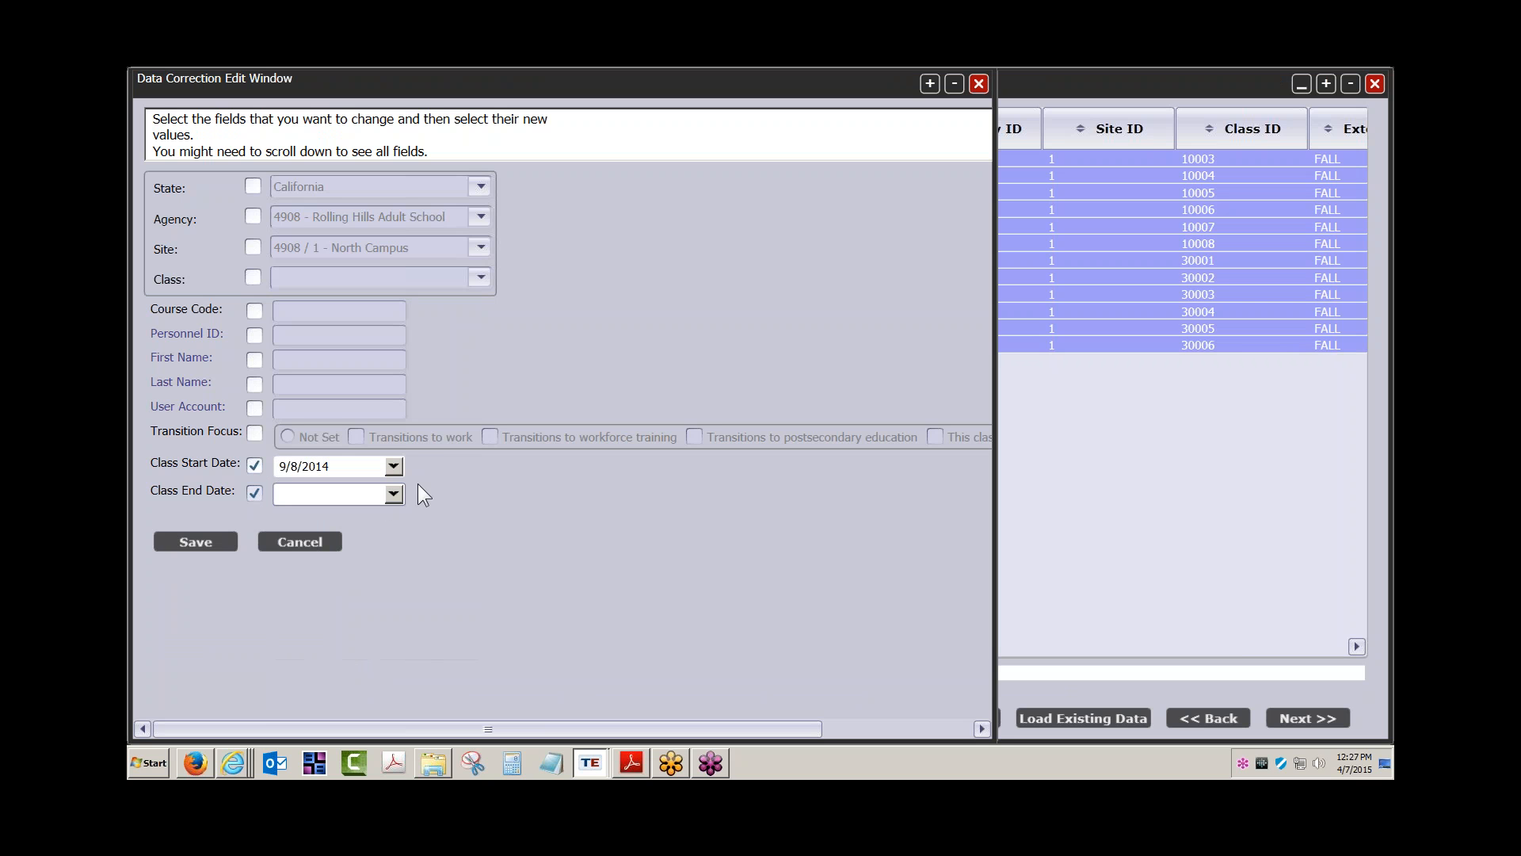
Set the bulk class end date to 12/19/2014
click(392, 493)
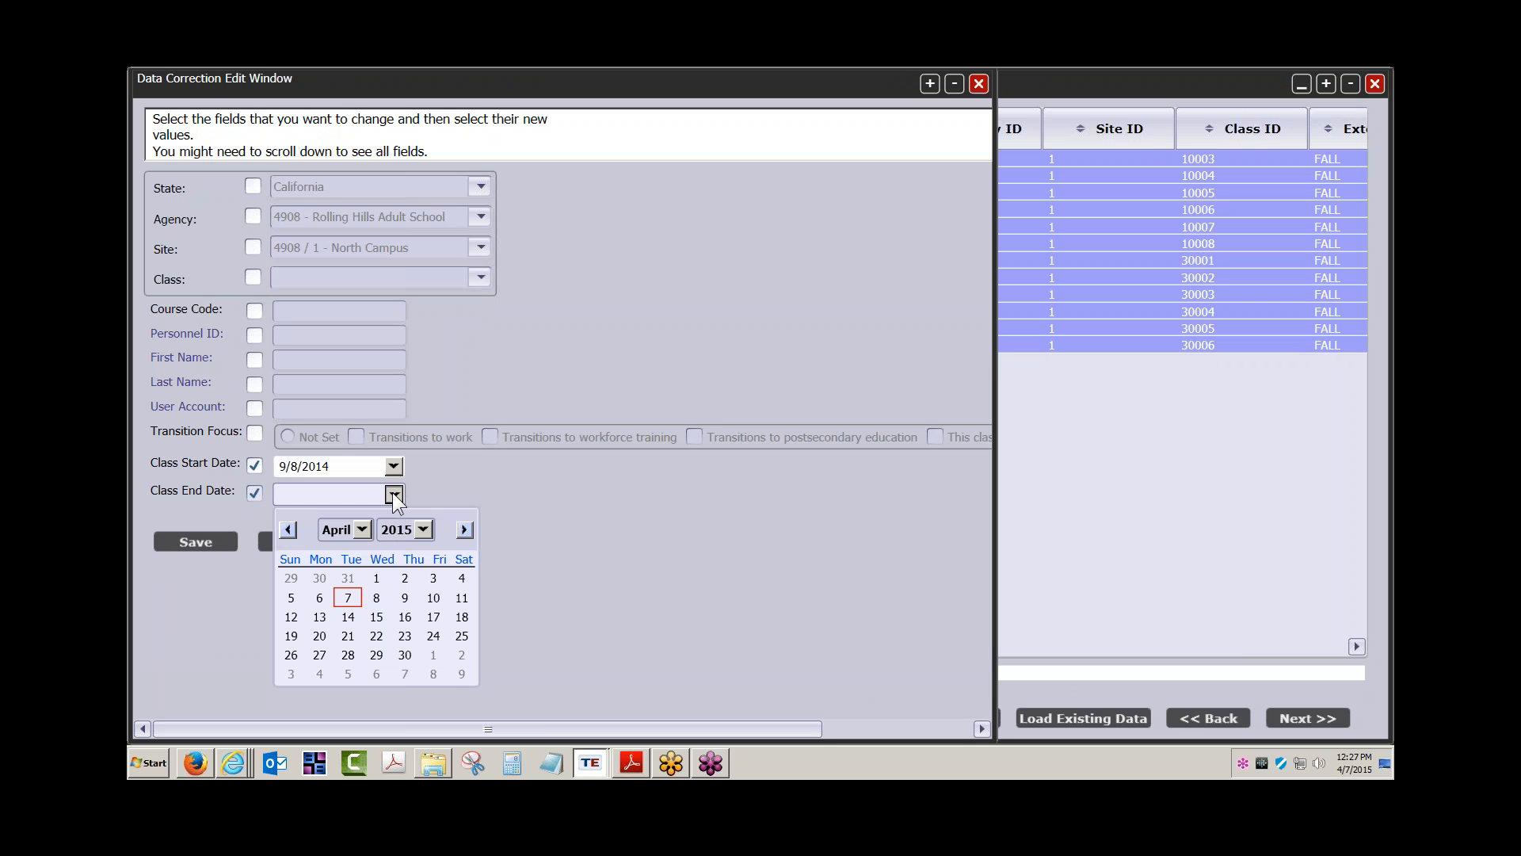
click(364, 529)
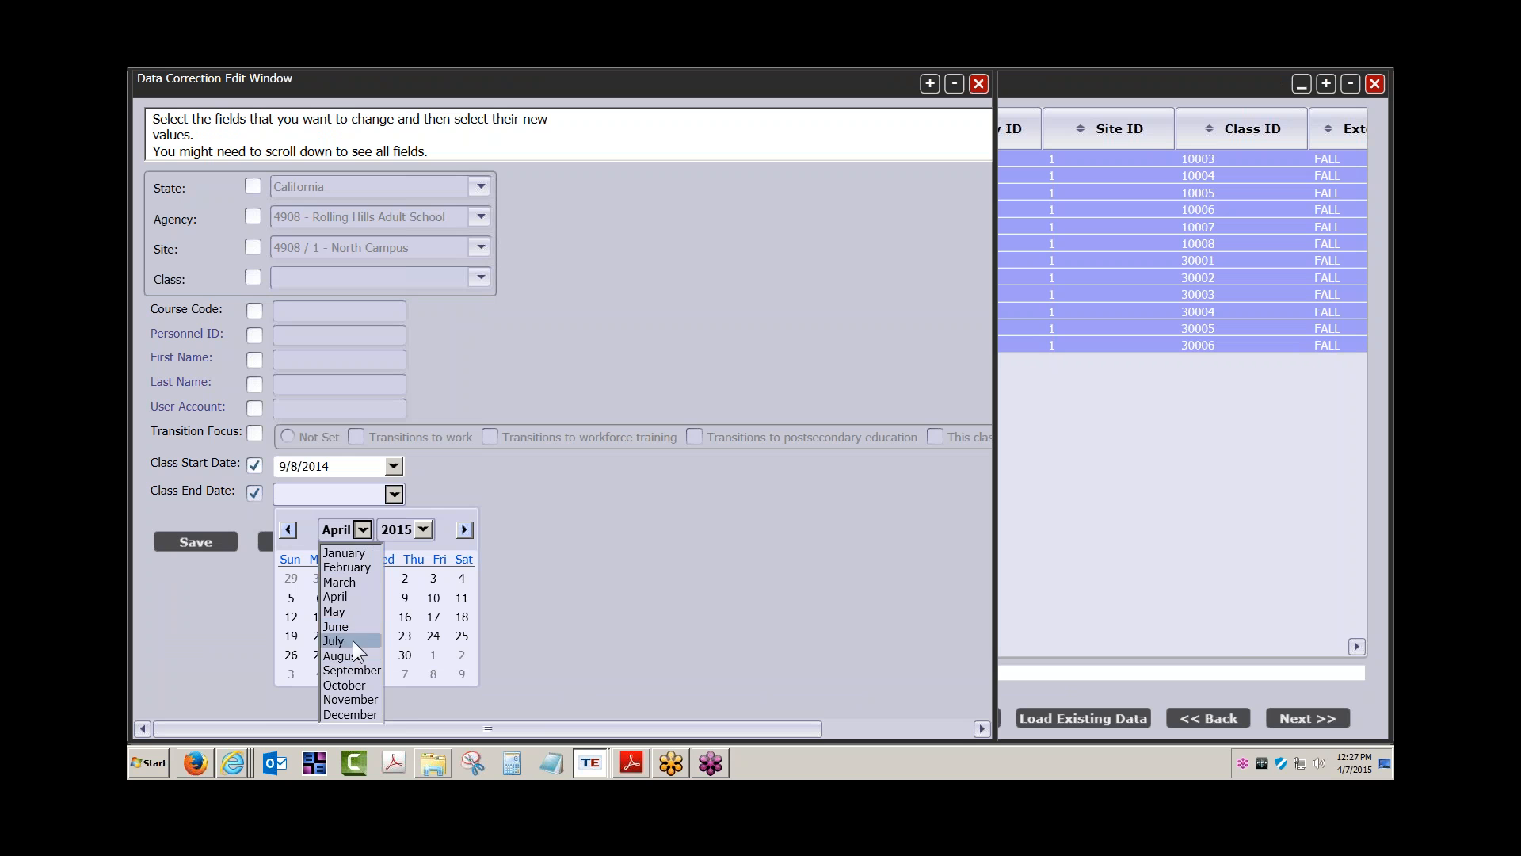
click(355, 718)
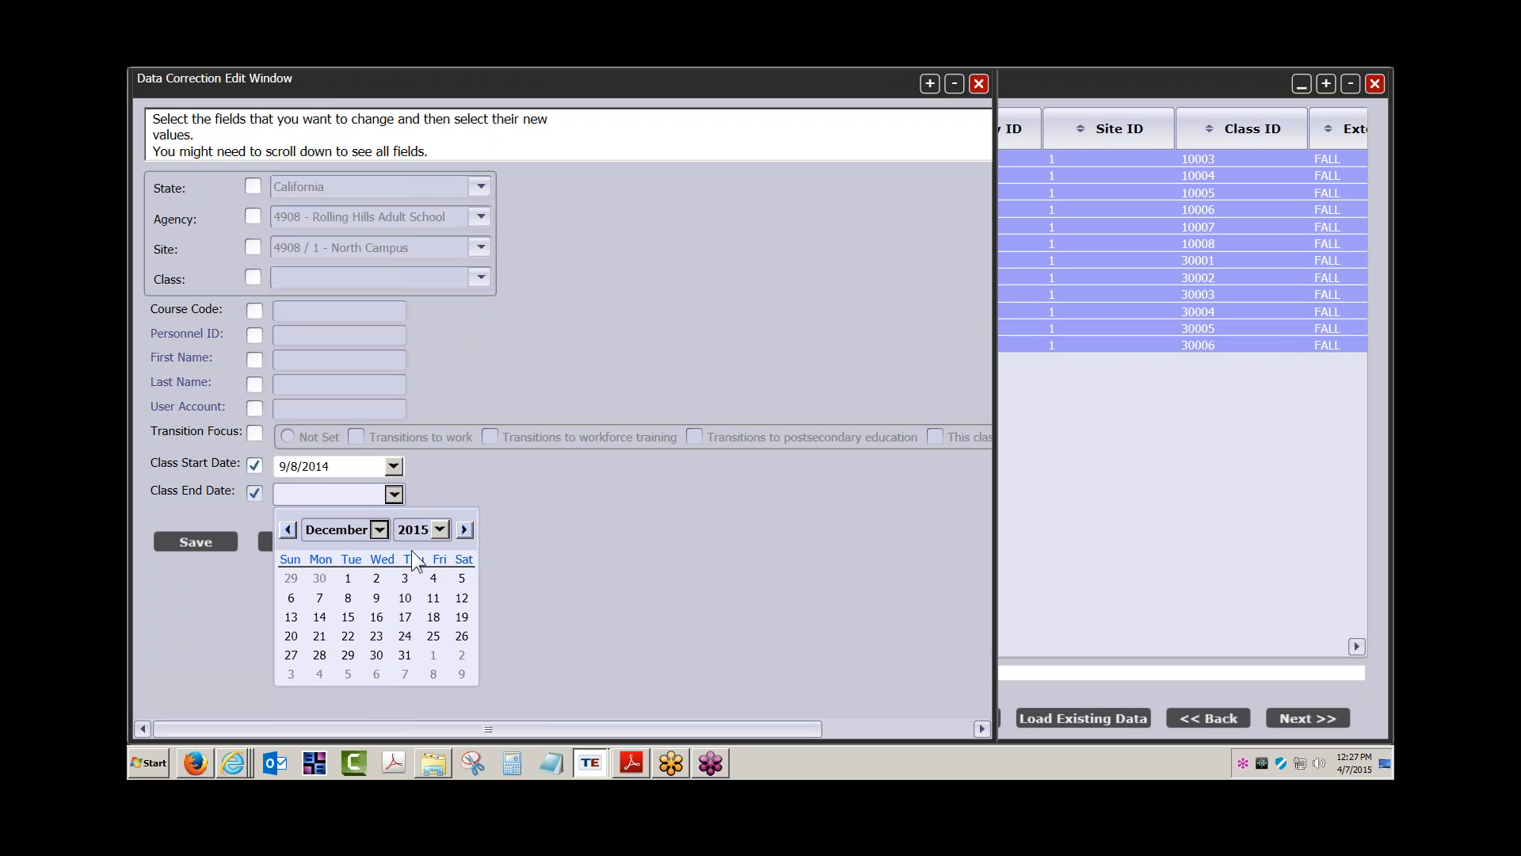
click(440, 530)
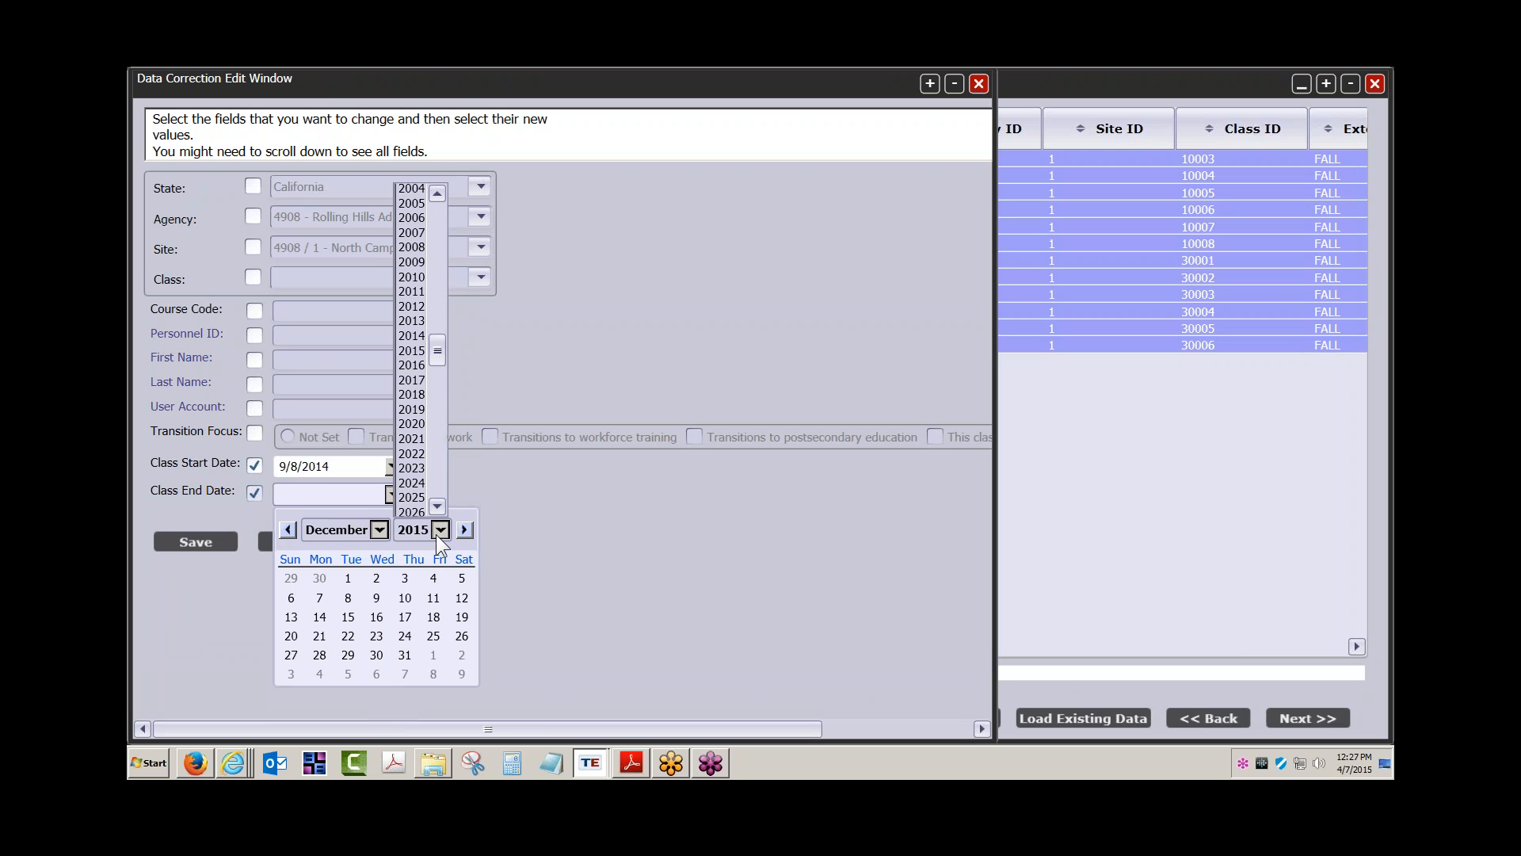
click(416, 330)
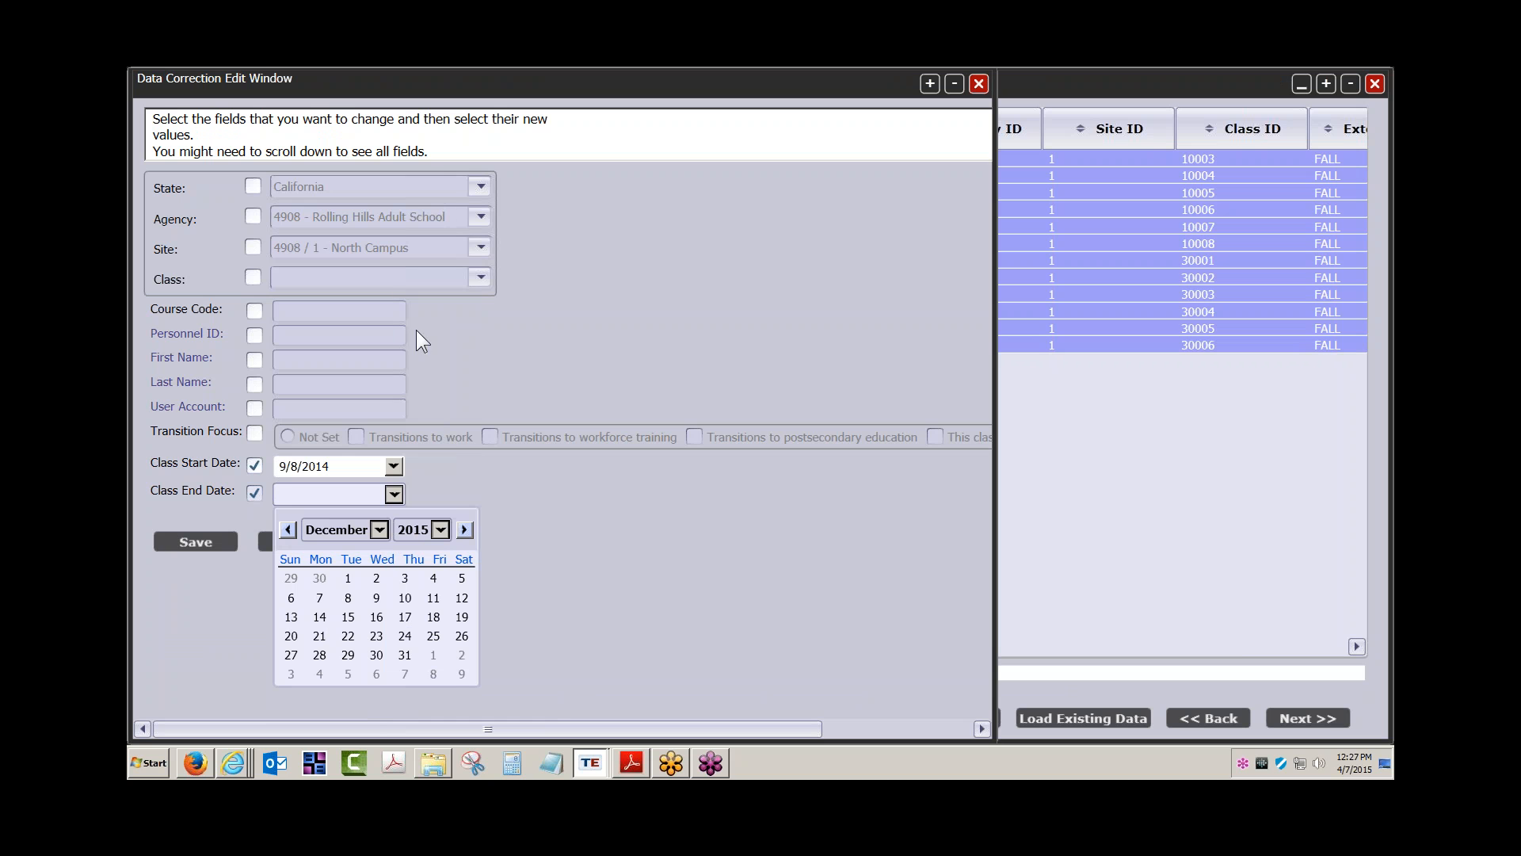
click(439, 617)
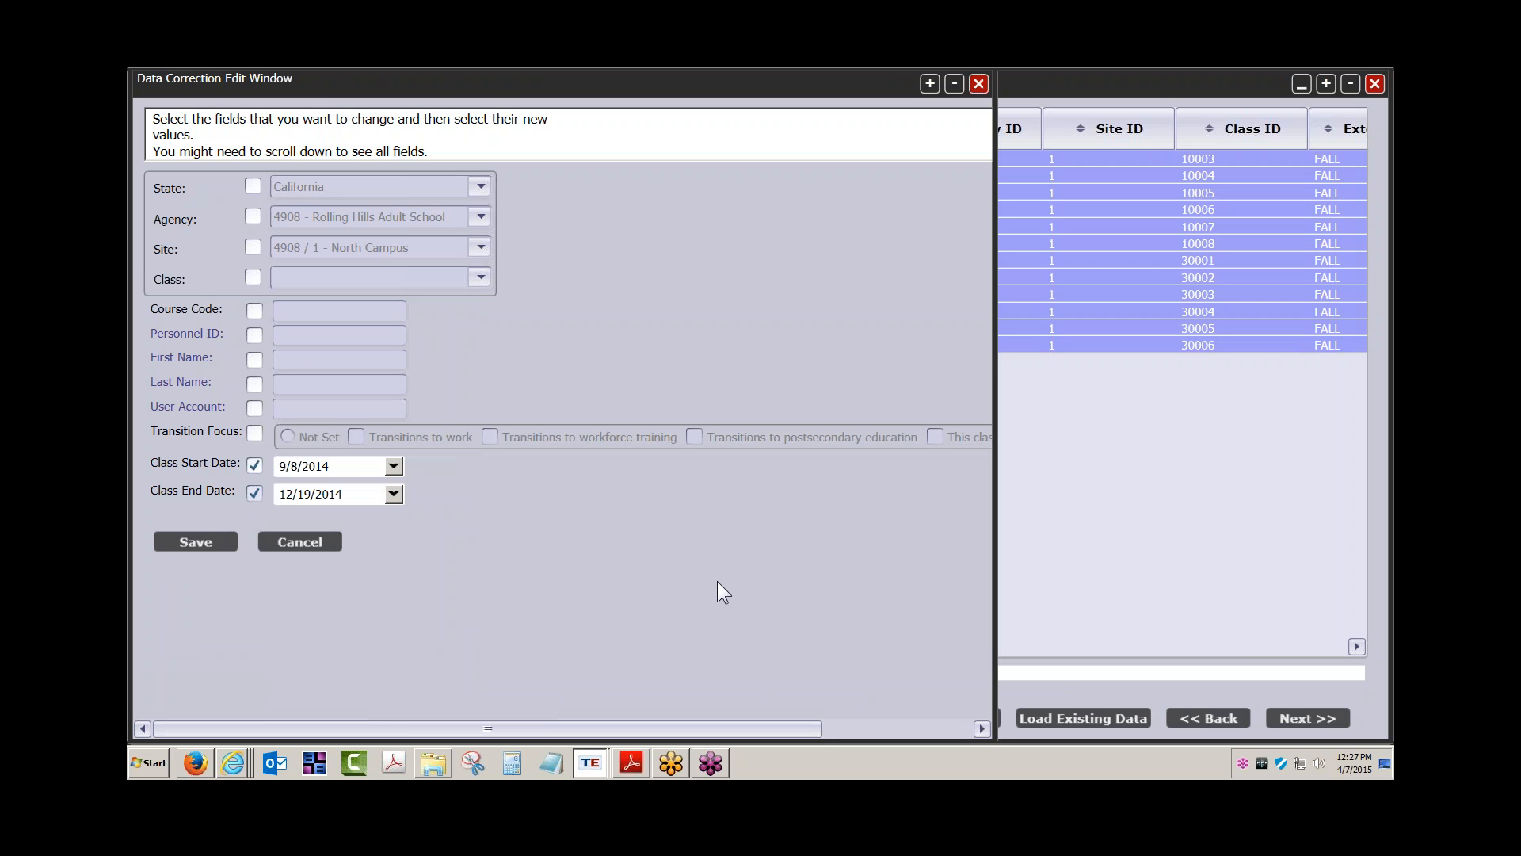
Attempt saving the dates, discard them after the error, and exit the import wizard
click(195, 541)
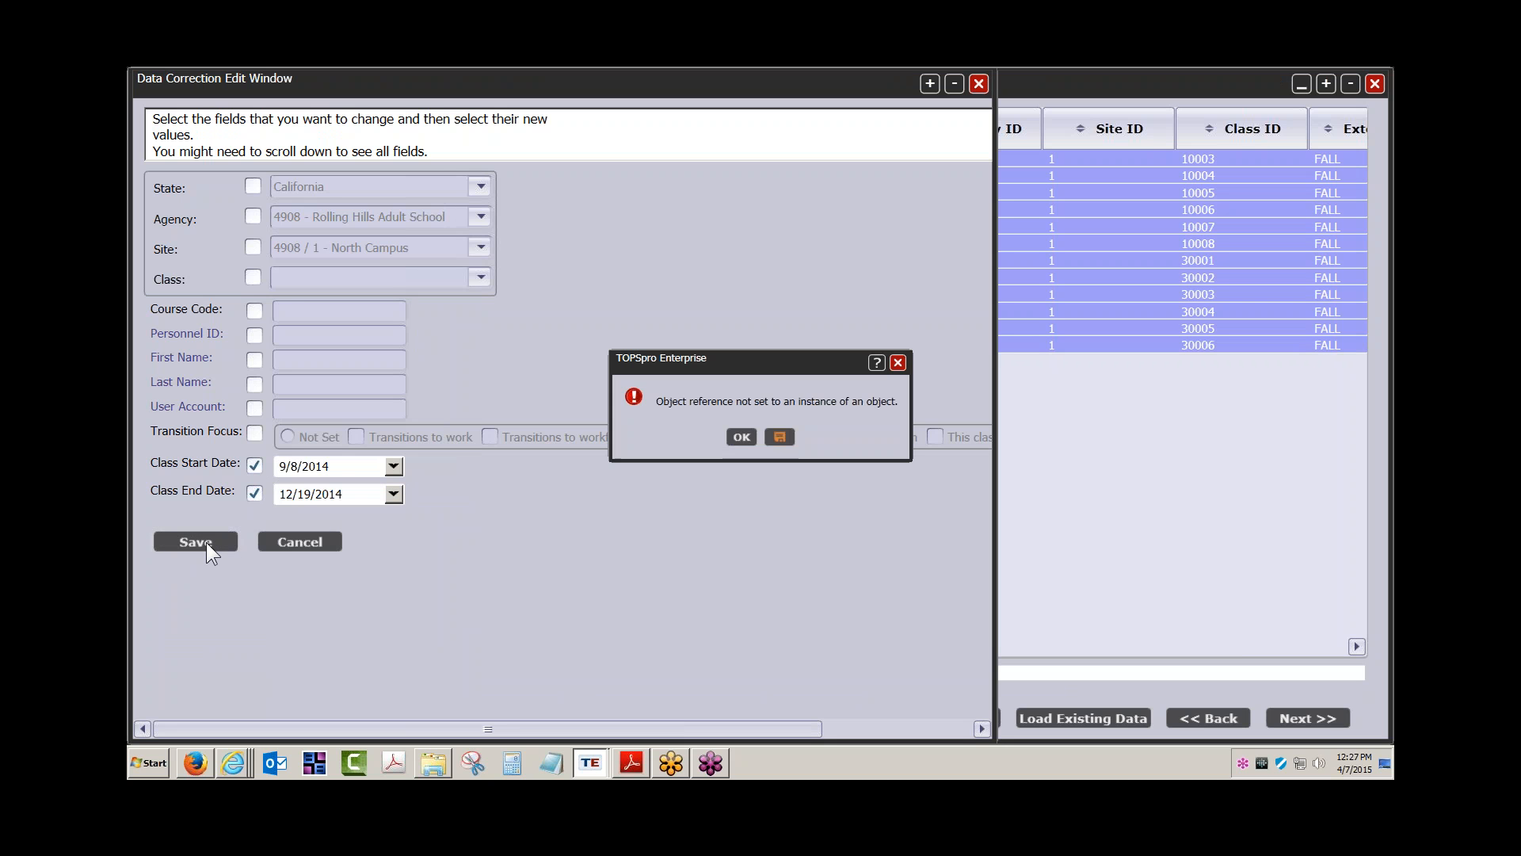
click(743, 436)
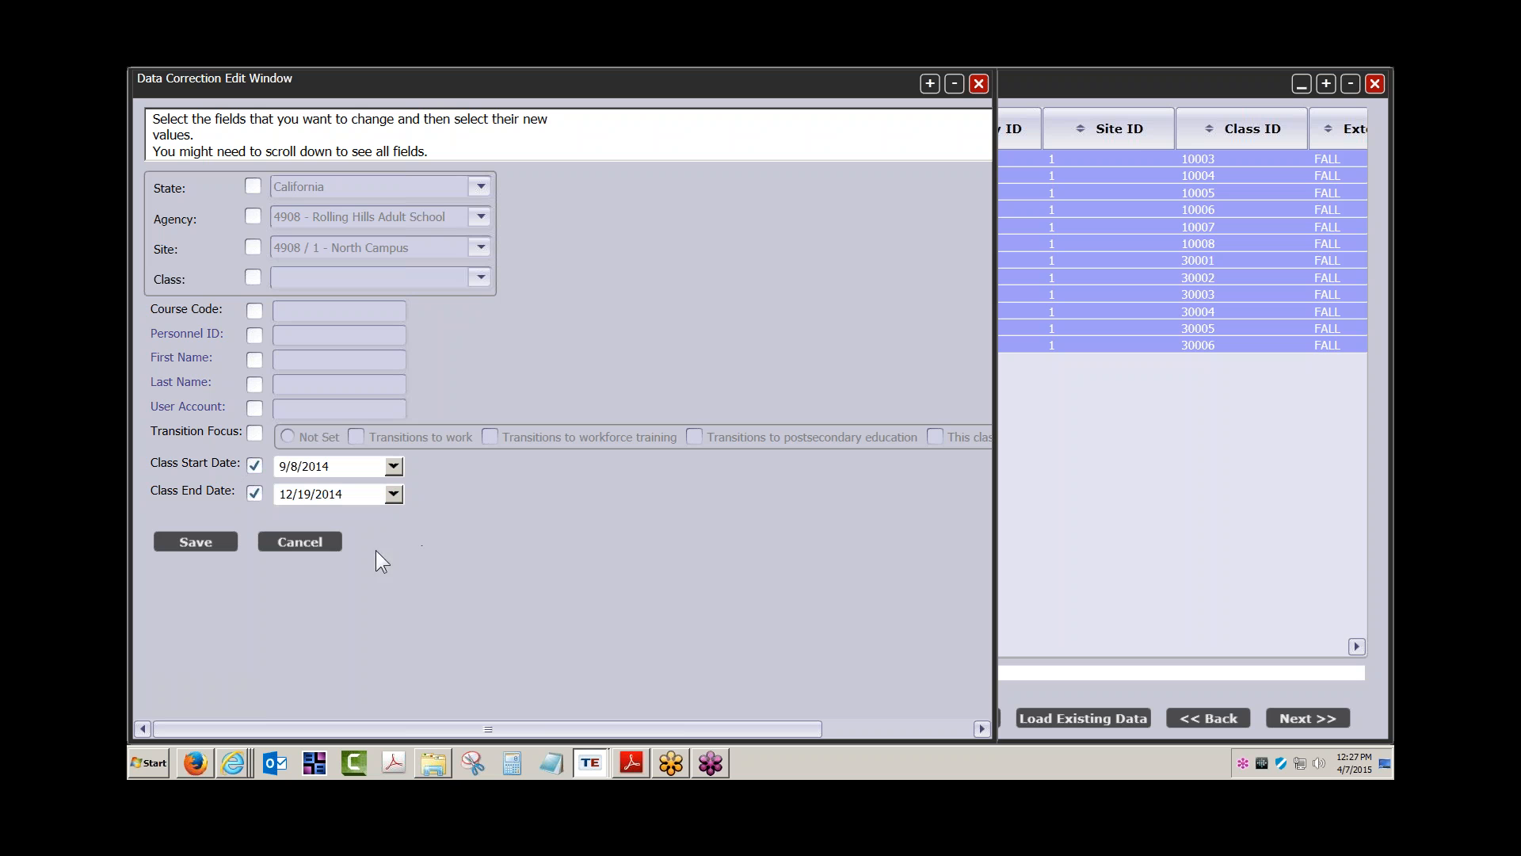
click(307, 544)
click(719, 436)
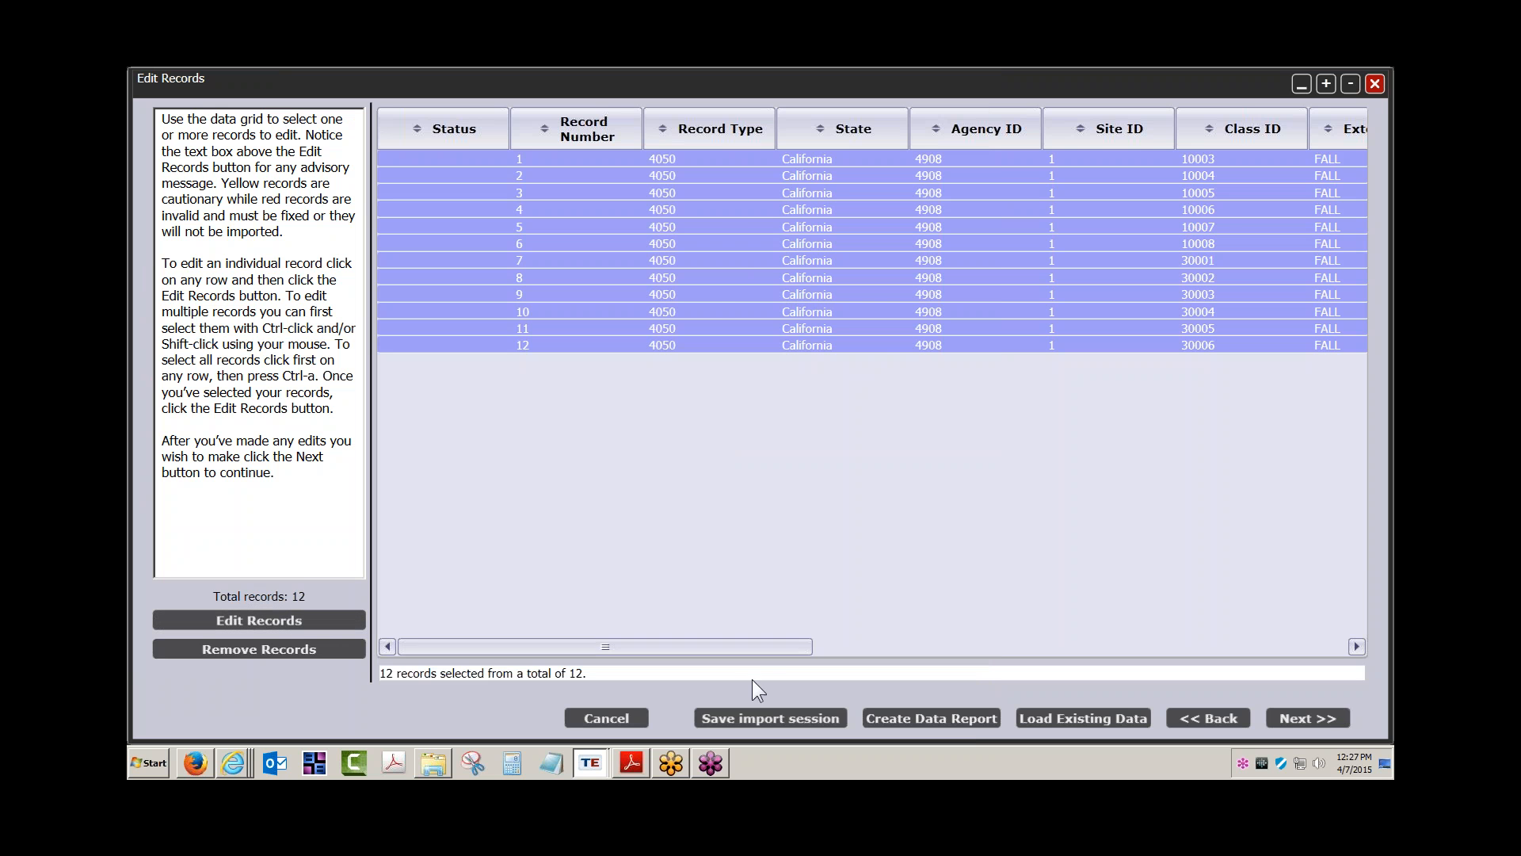
click(1373, 83)
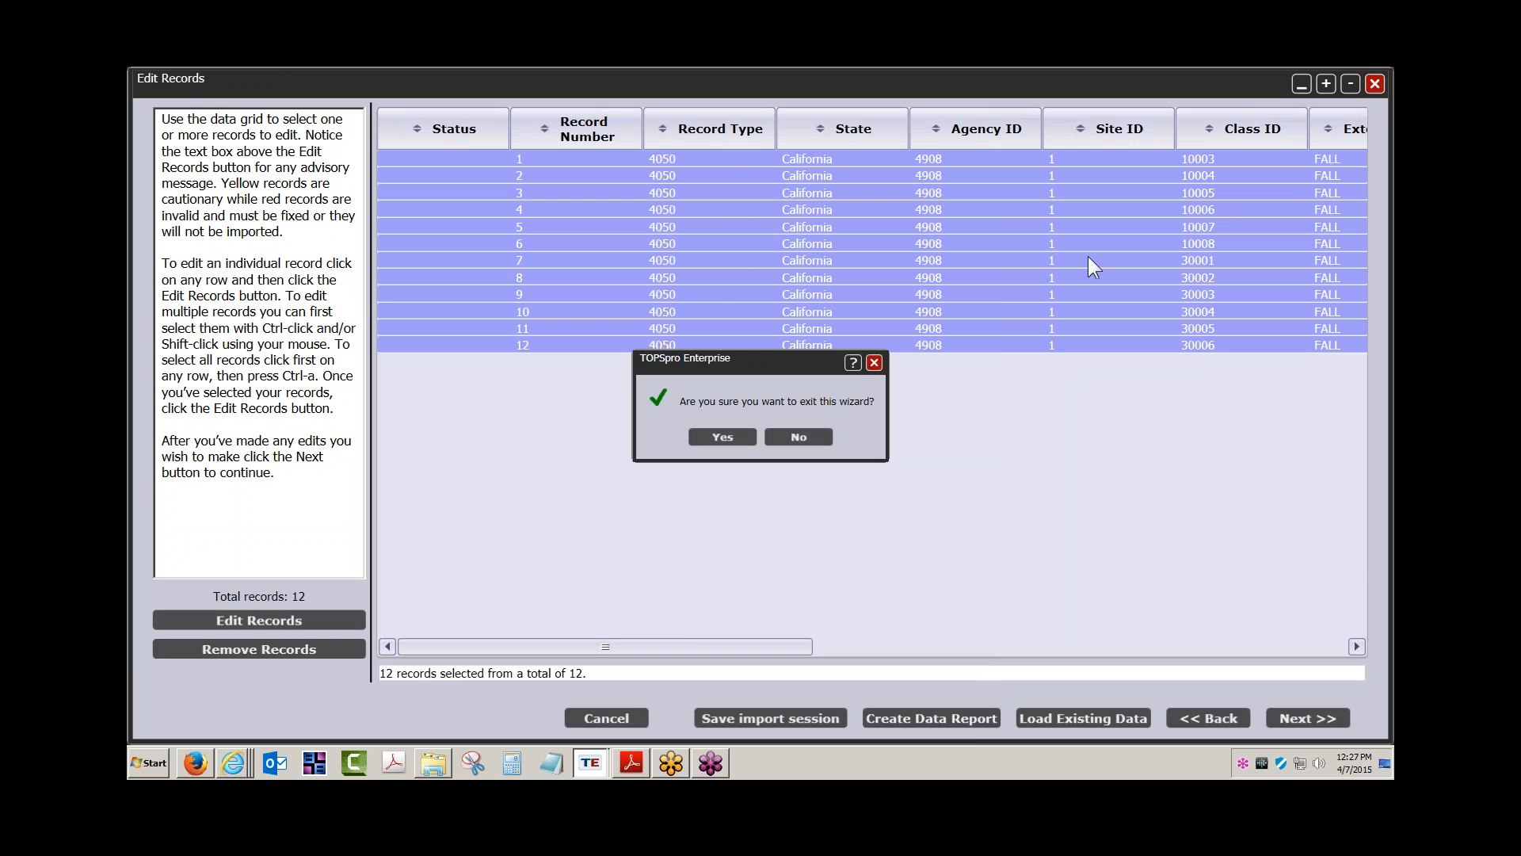
click(722, 438)
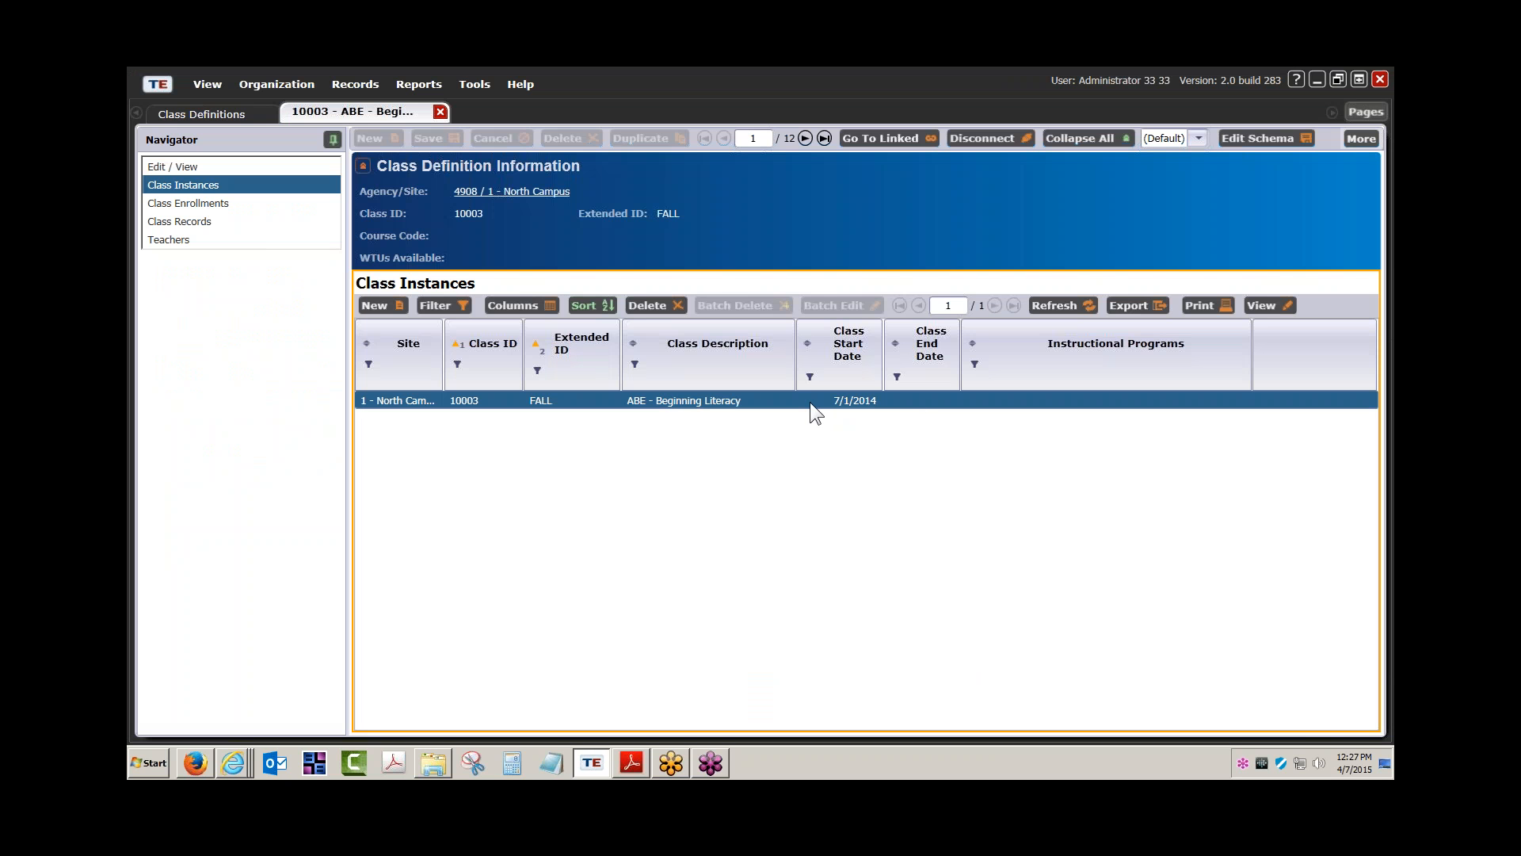
Change the FALL class 10003 instance start date to 9/1/2014 and save it
double_click(836, 400)
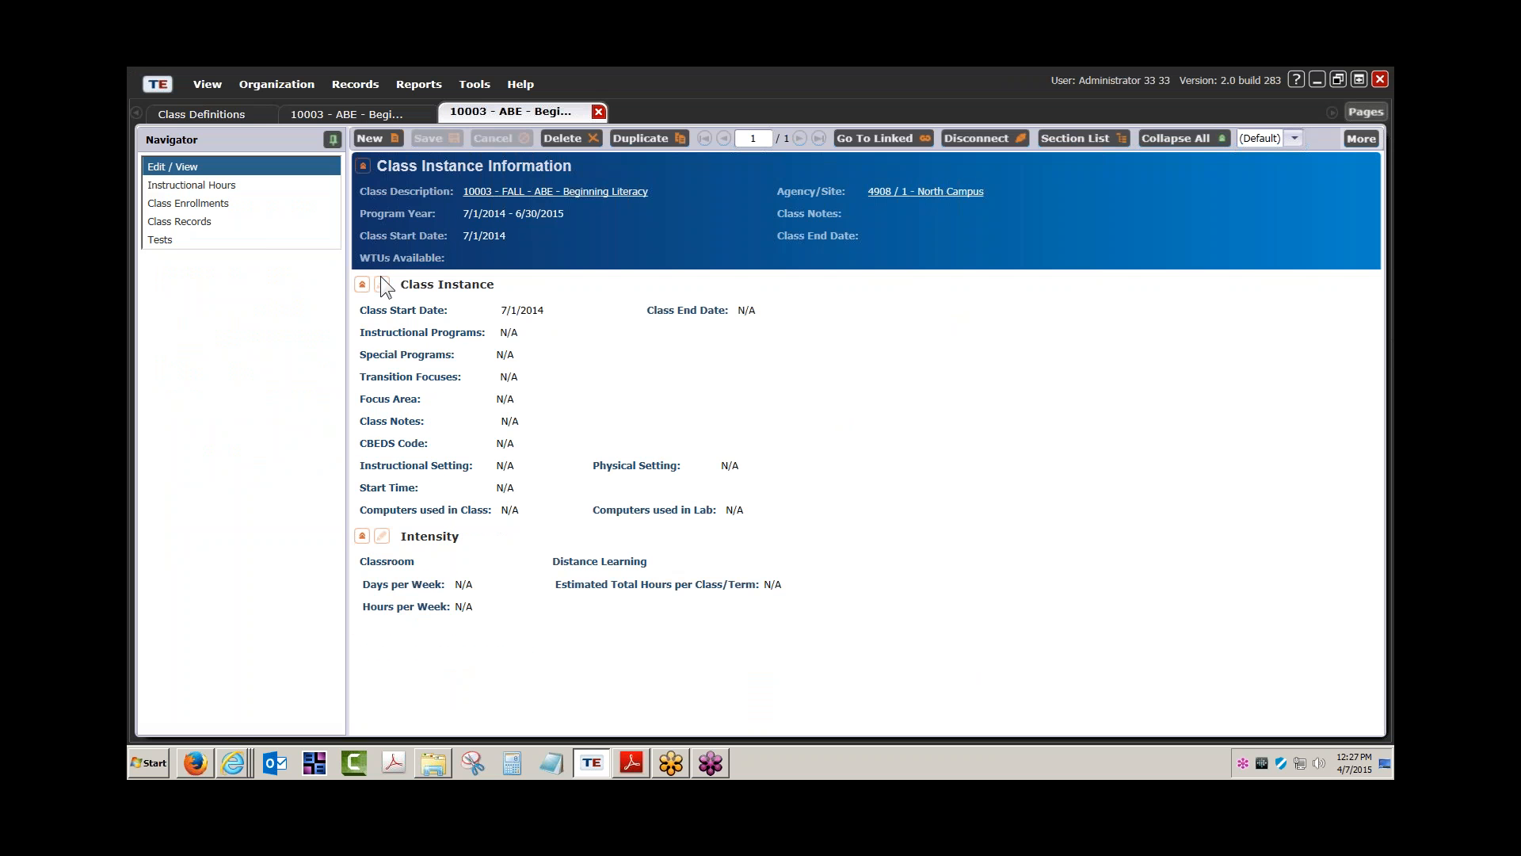
click(382, 286)
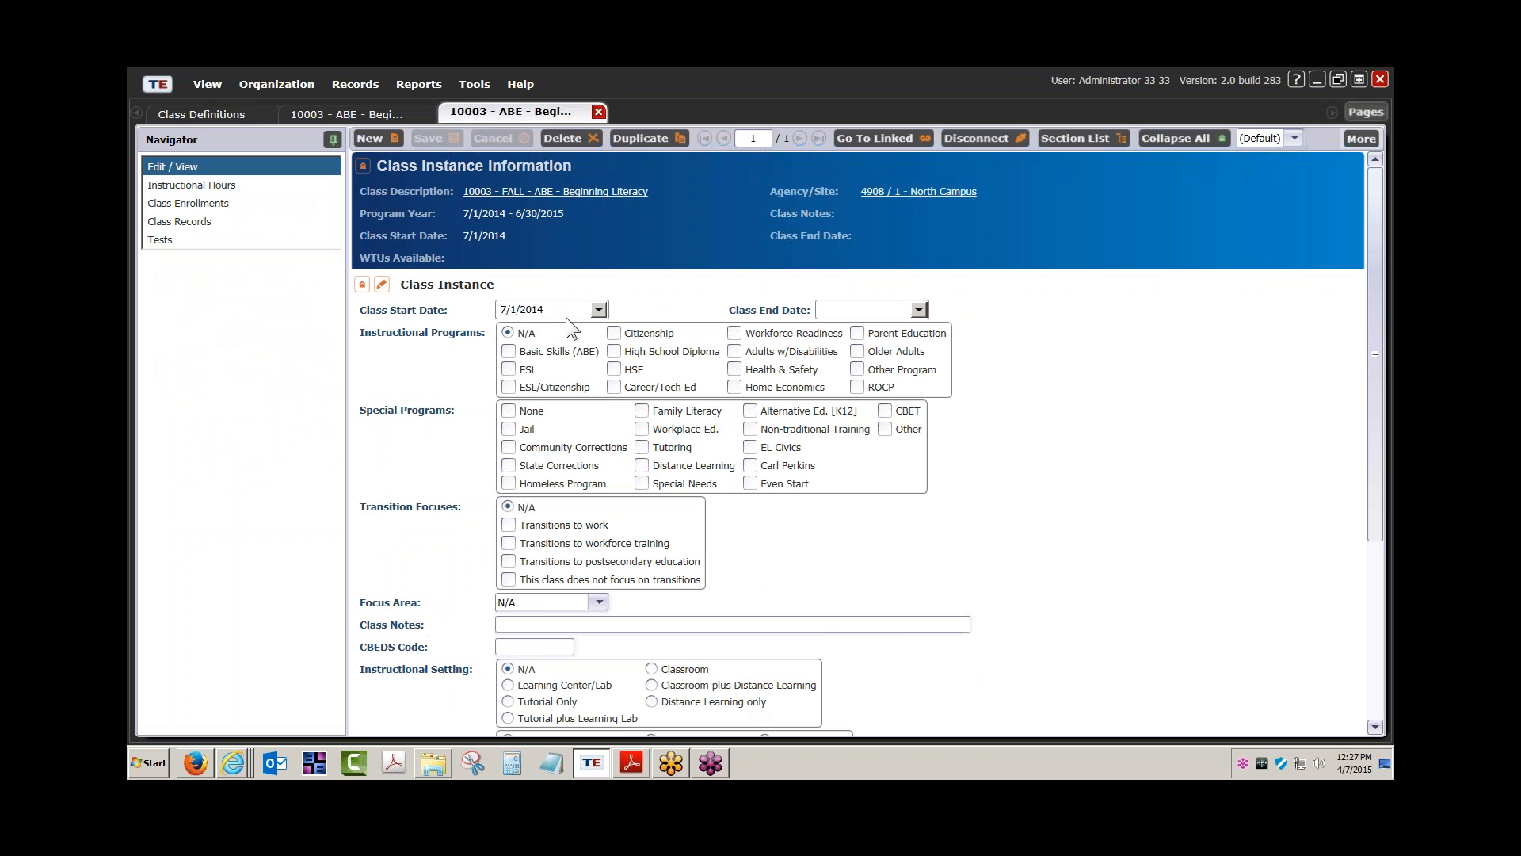
click(599, 310)
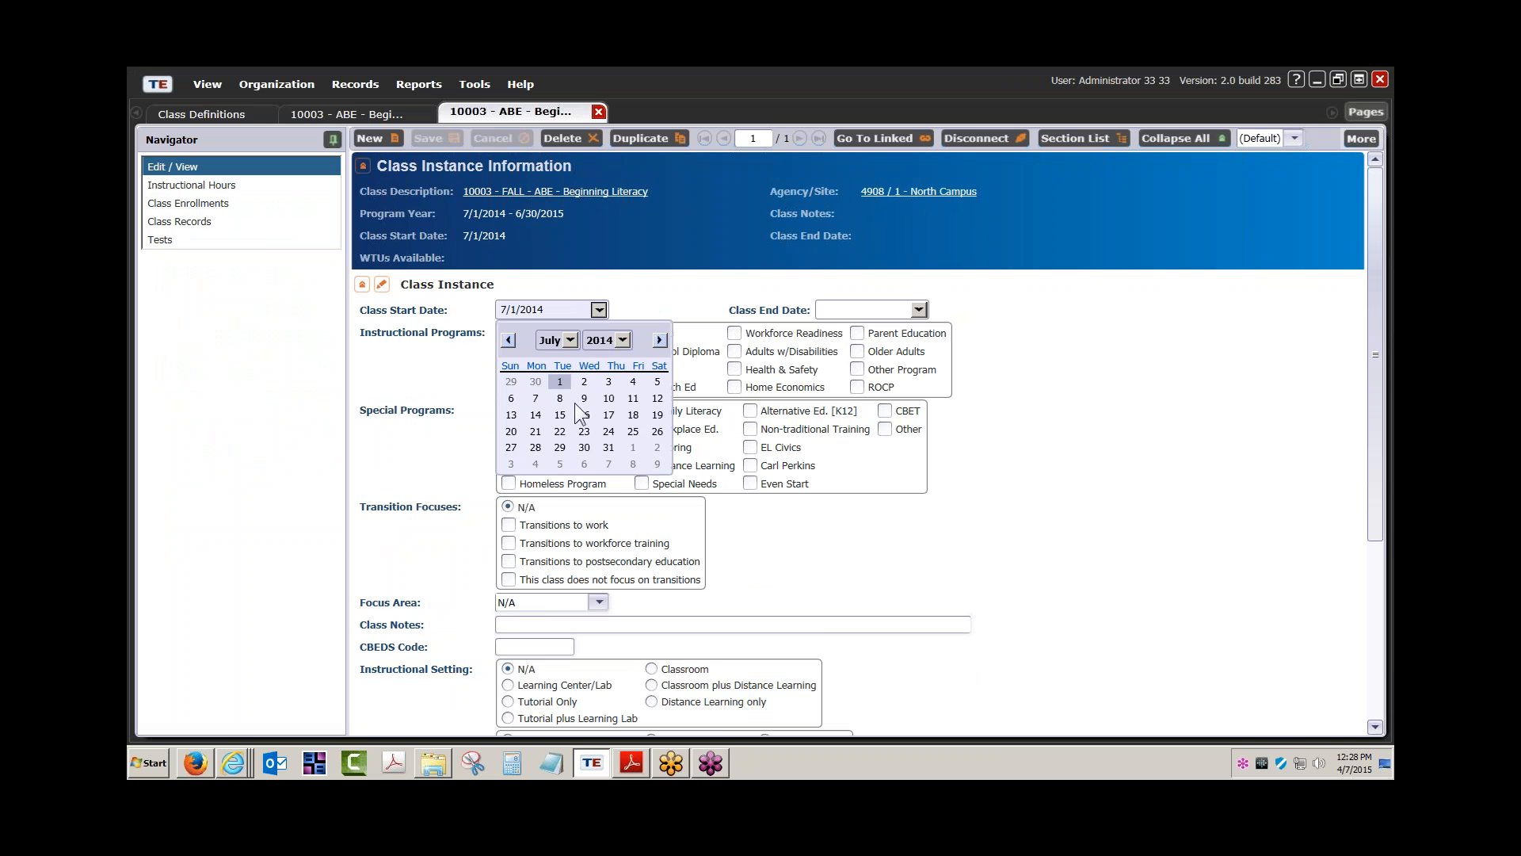
click(569, 340)
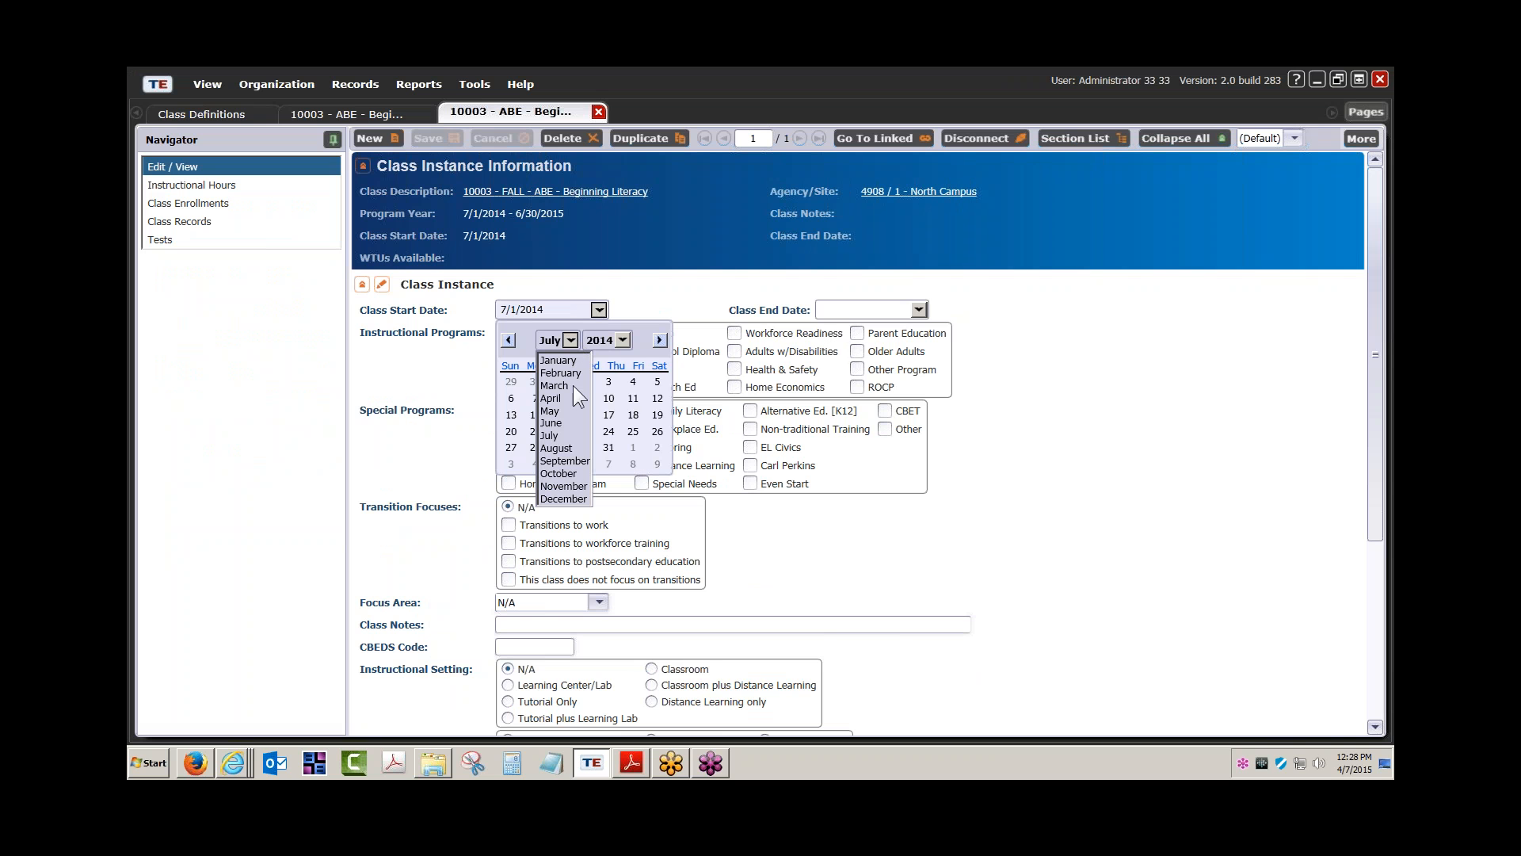
click(569, 462)
click(589, 341)
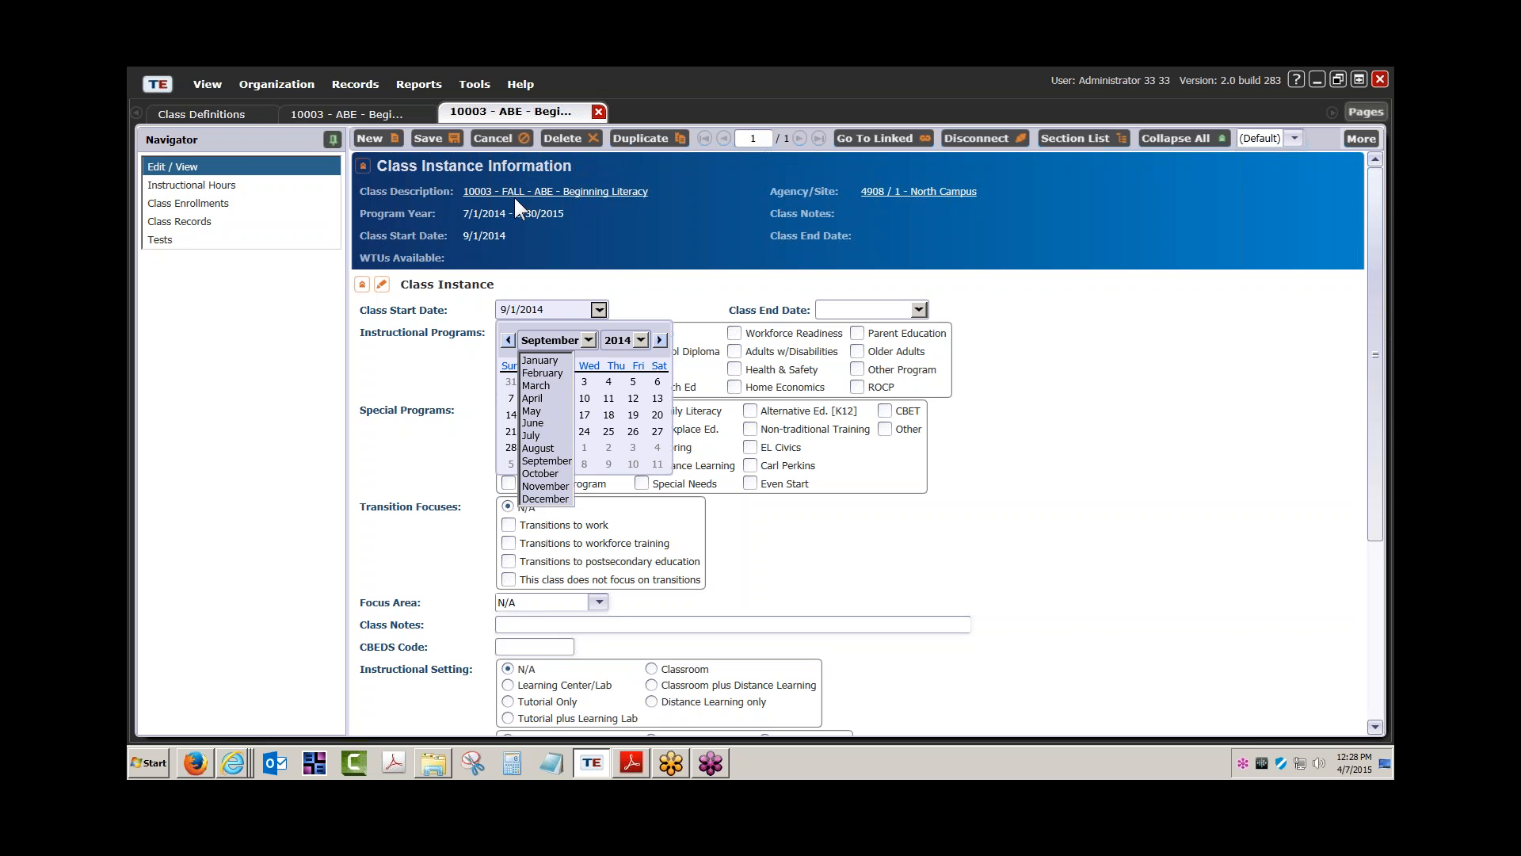
click(596, 307)
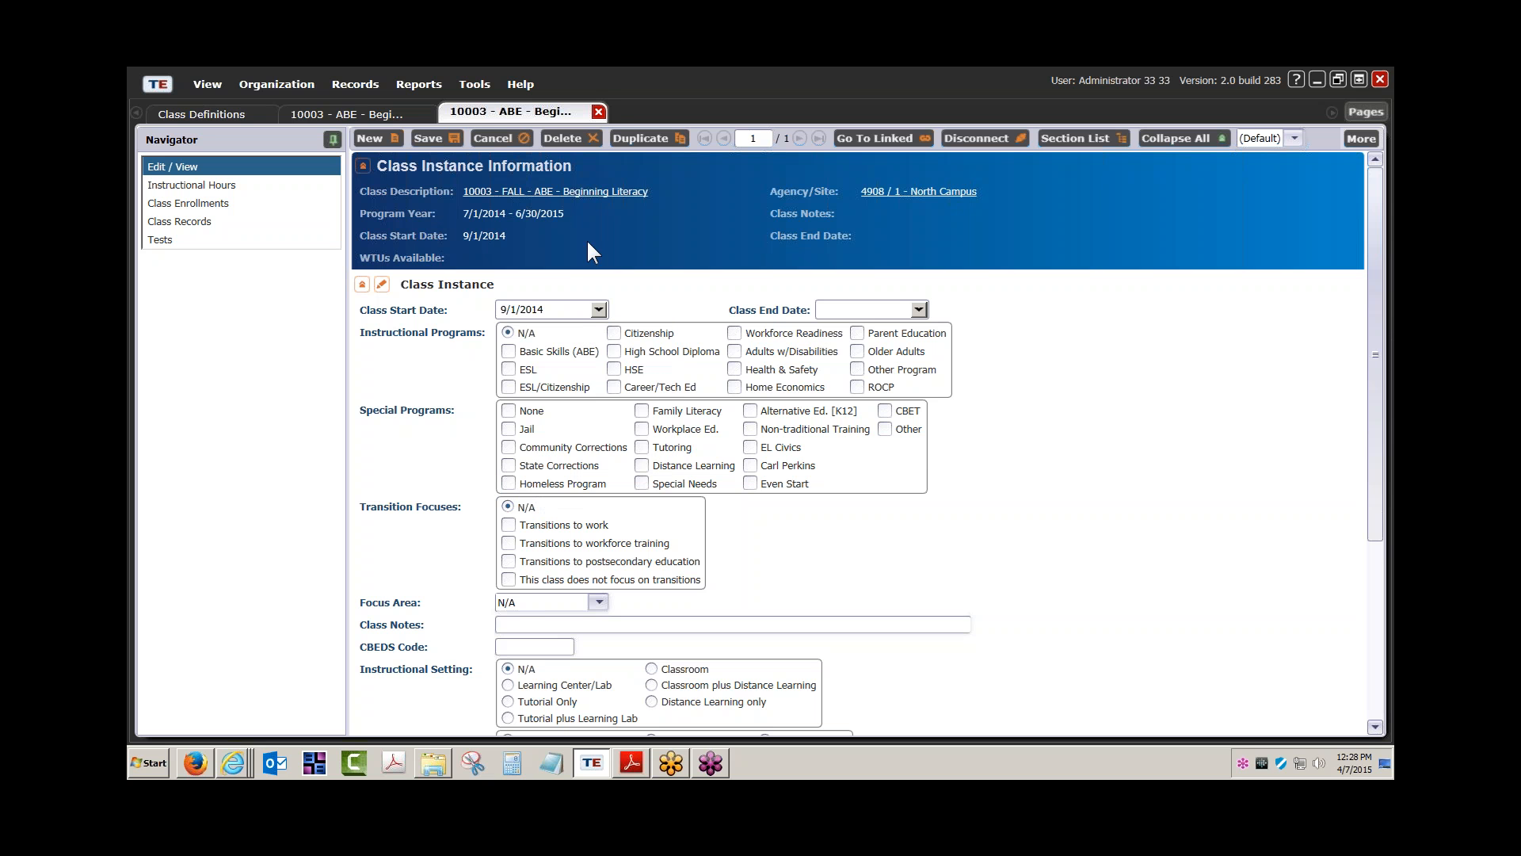
click(598, 113)
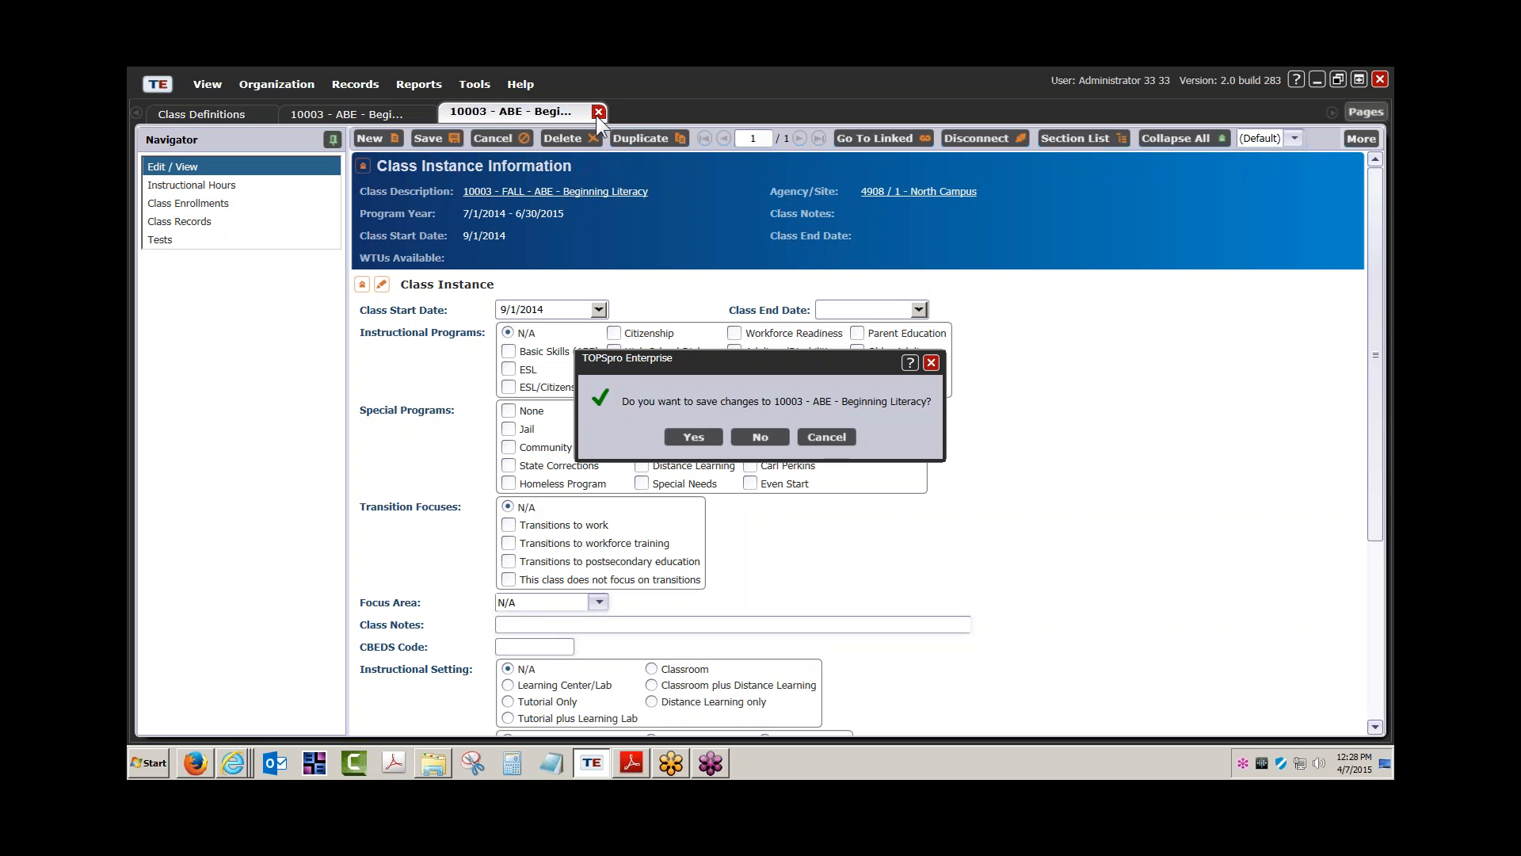
click(694, 437)
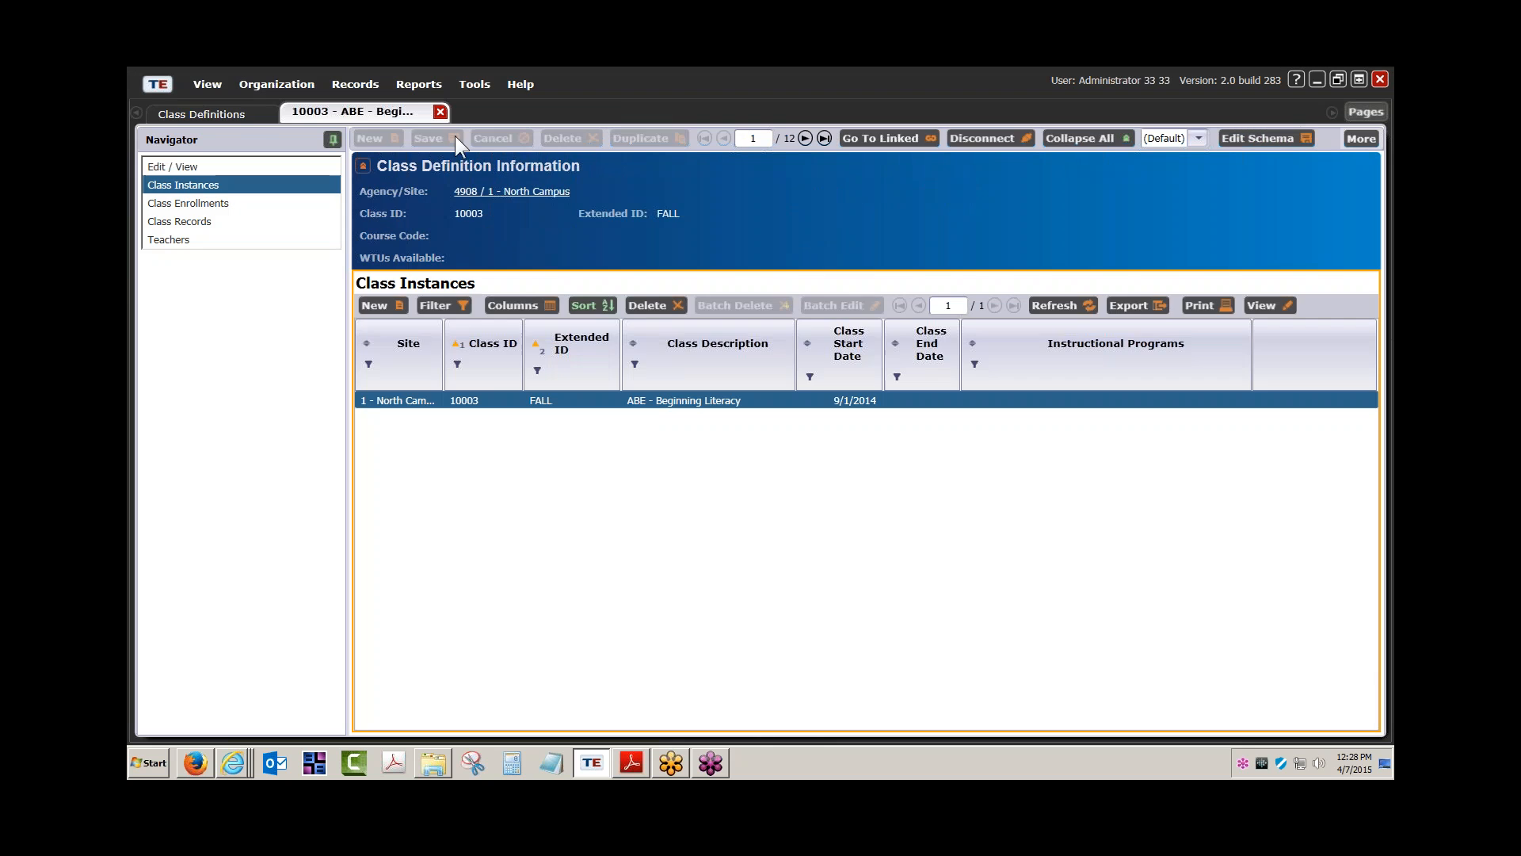
click(440, 112)
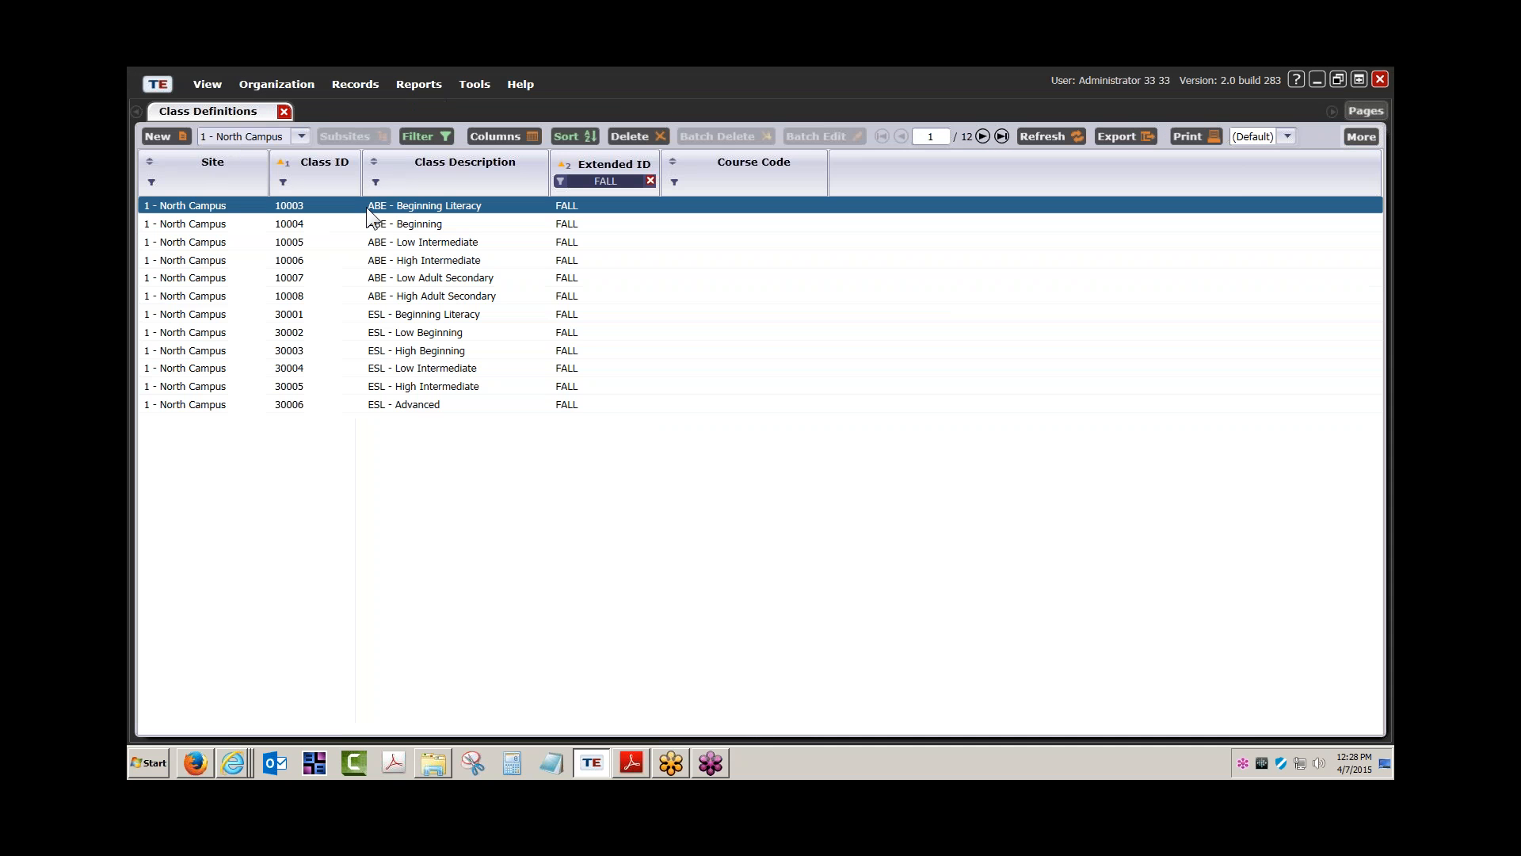
Duplicate class 10003 ABE - Beginning Literacy with Extended ID SPRING and save it
double_click(459, 204)
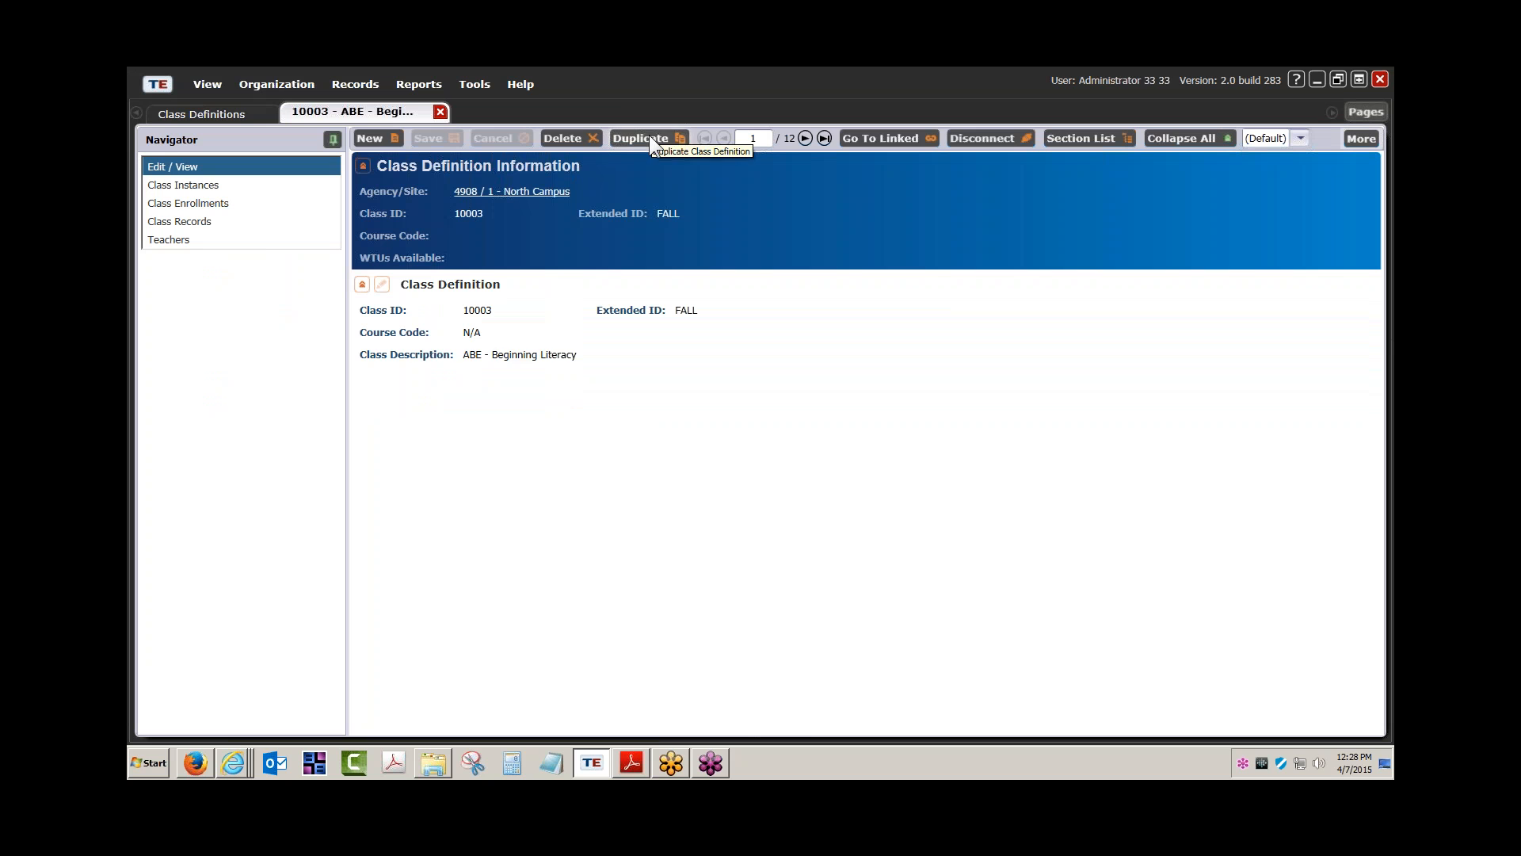
click(649, 135)
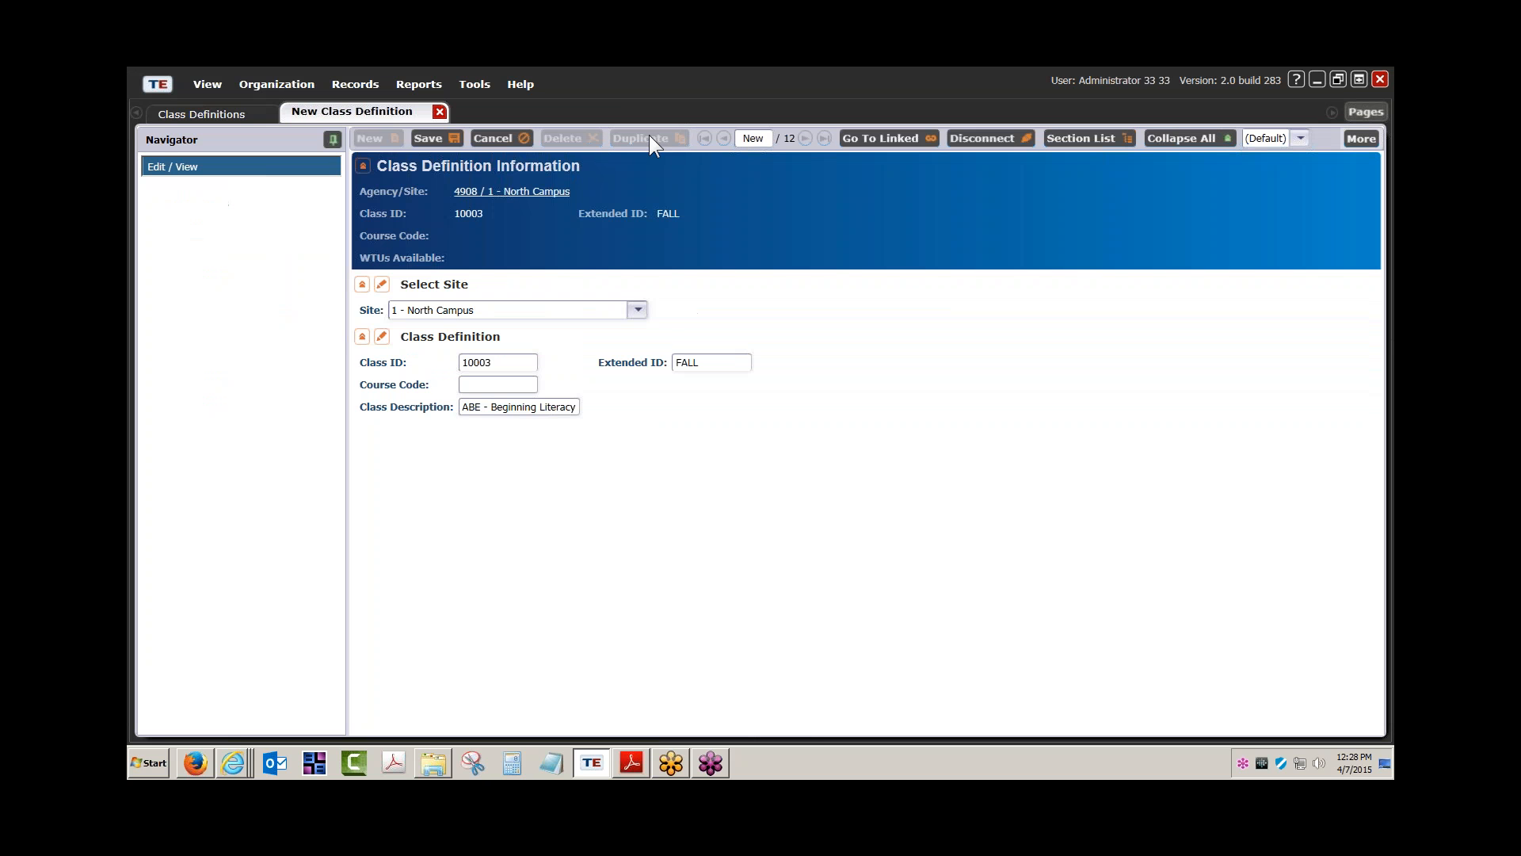
double_click(687, 363)
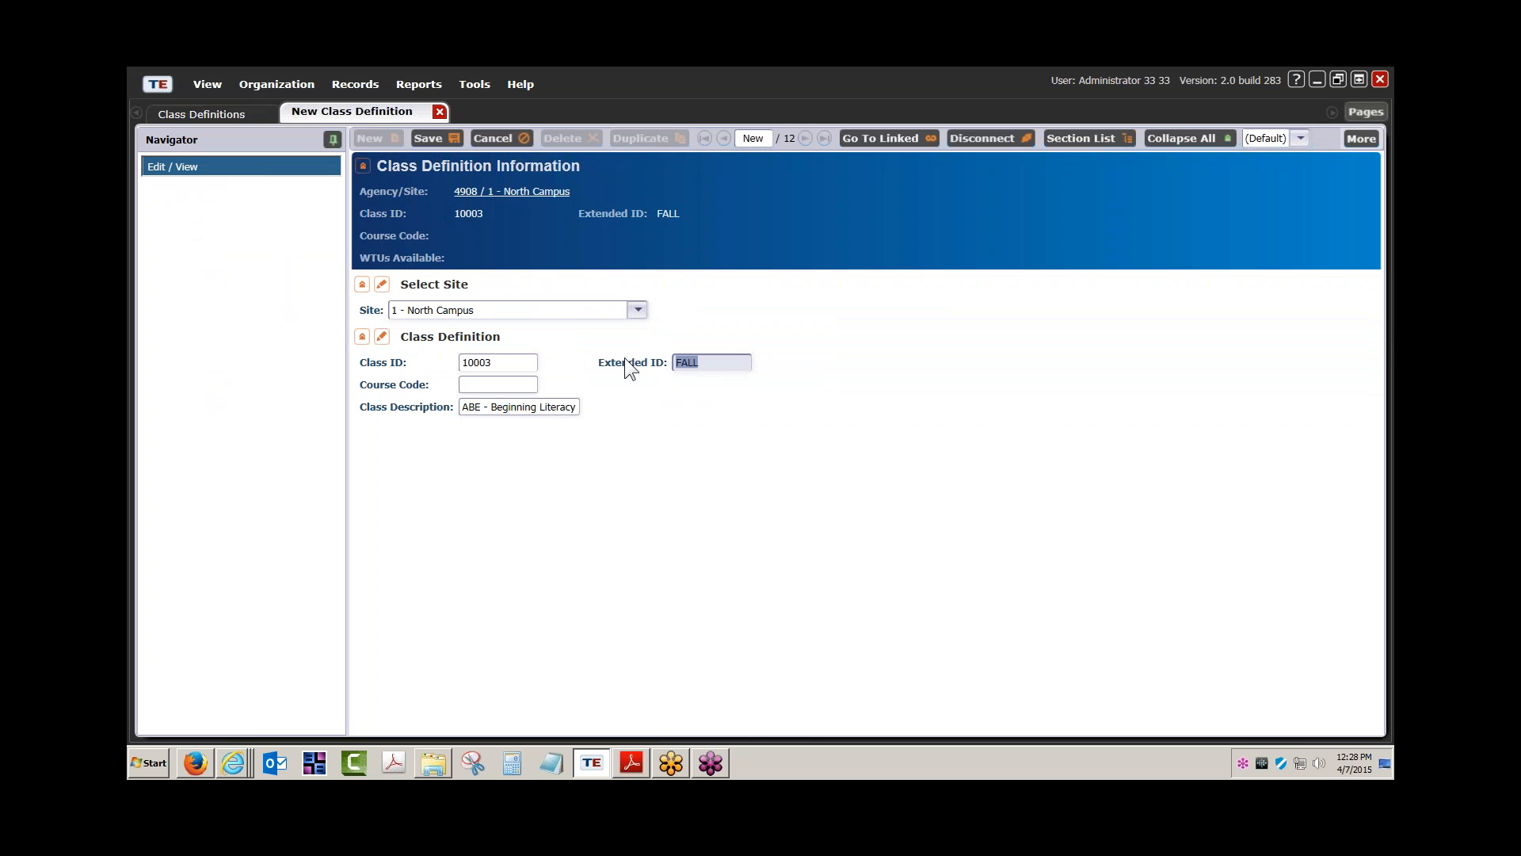
text(spring)
key(BackSpace)
key(BackSpace)
key(BackSpace)
key(BackSpace)
key(BackSpace)
key(BackSpace)
text(SPRING)
click(438, 138)
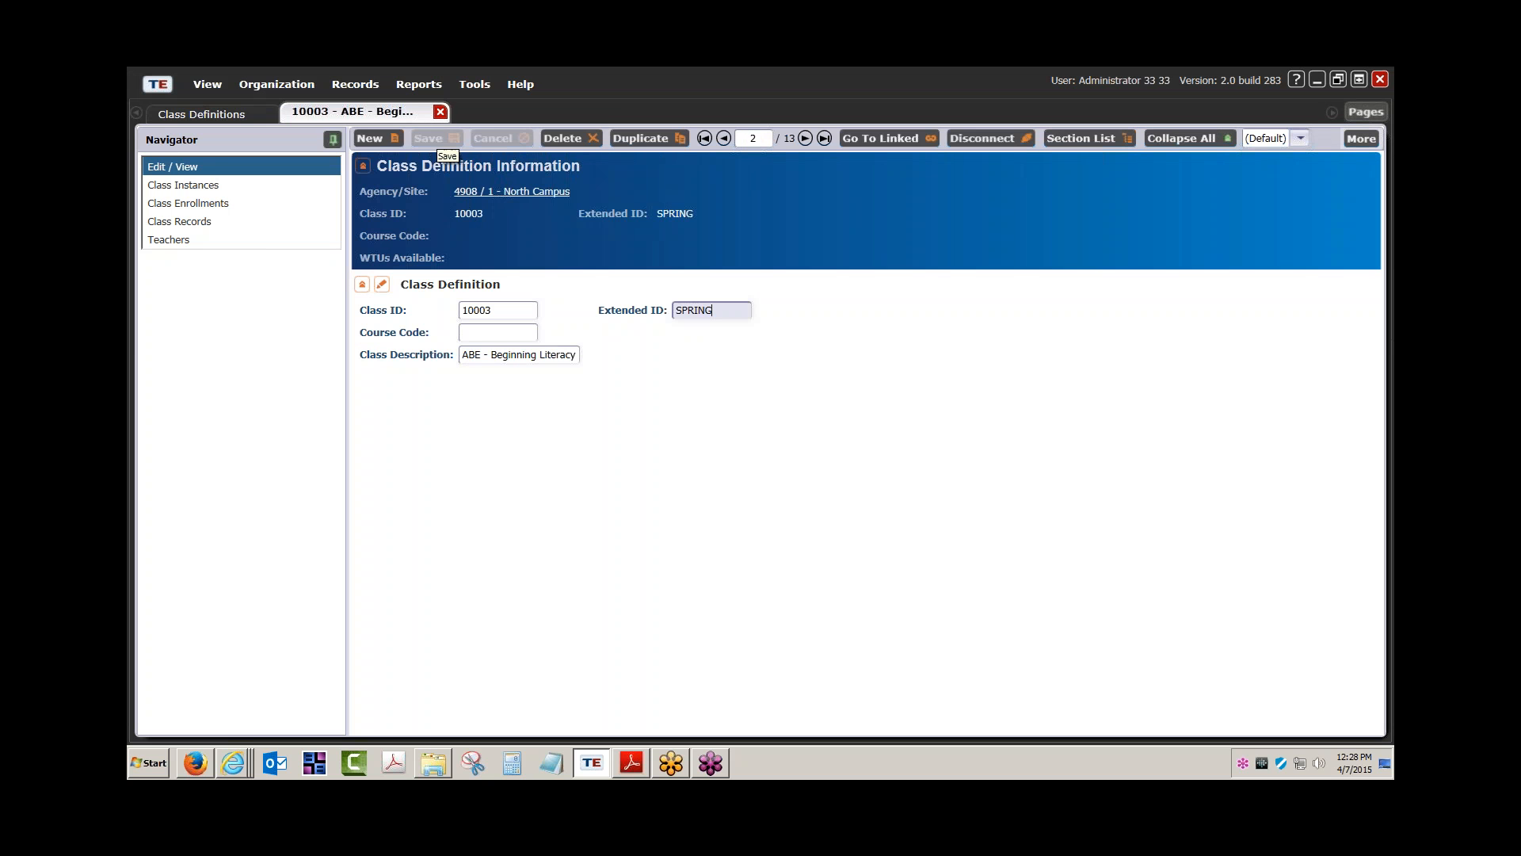
click(215, 184)
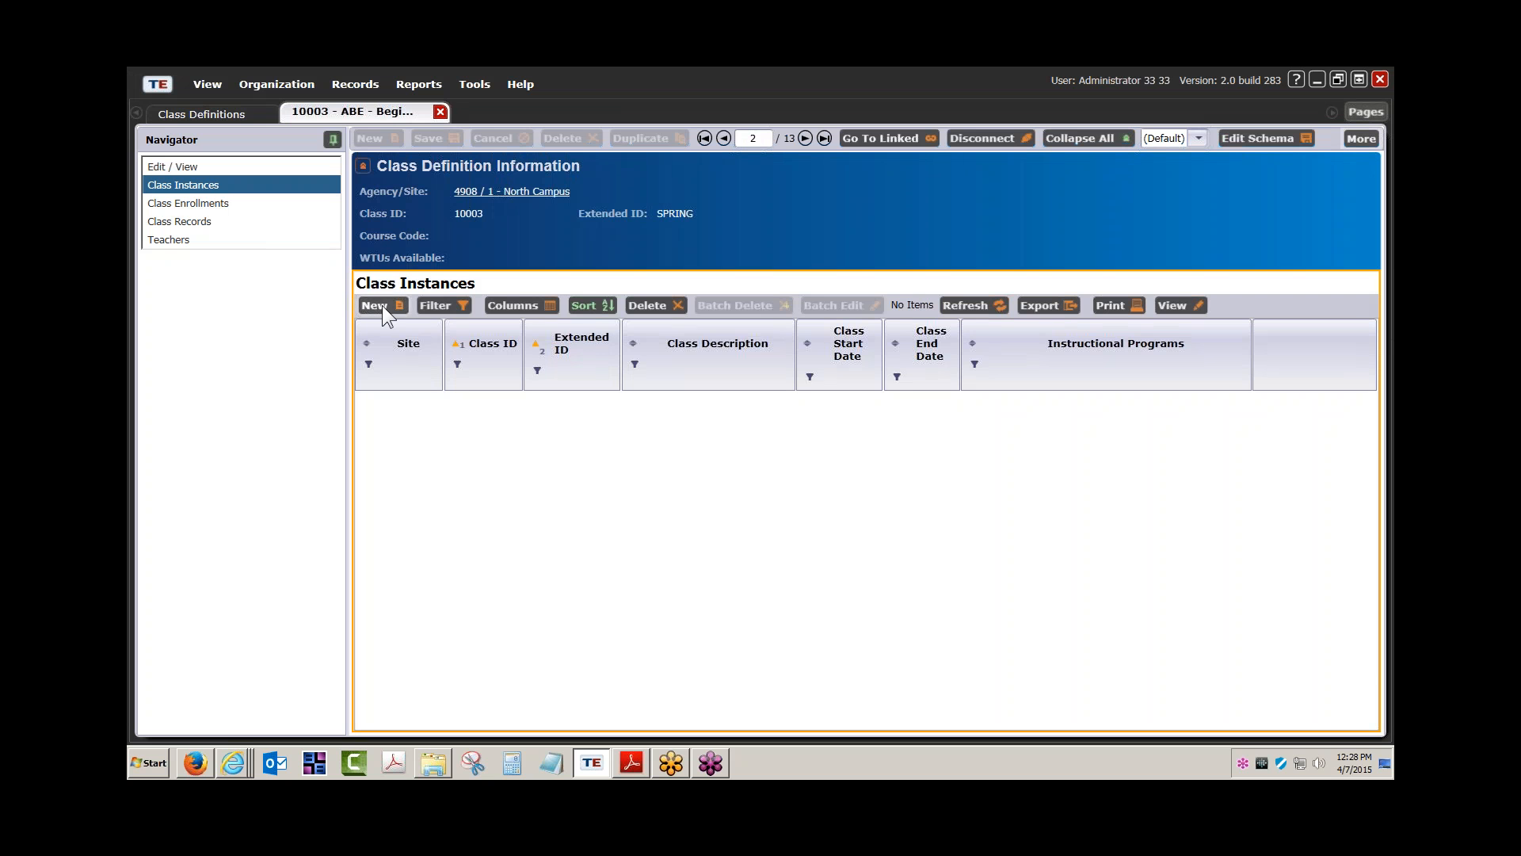
Create a new class instance in the 2014–2015 program year
click(382, 306)
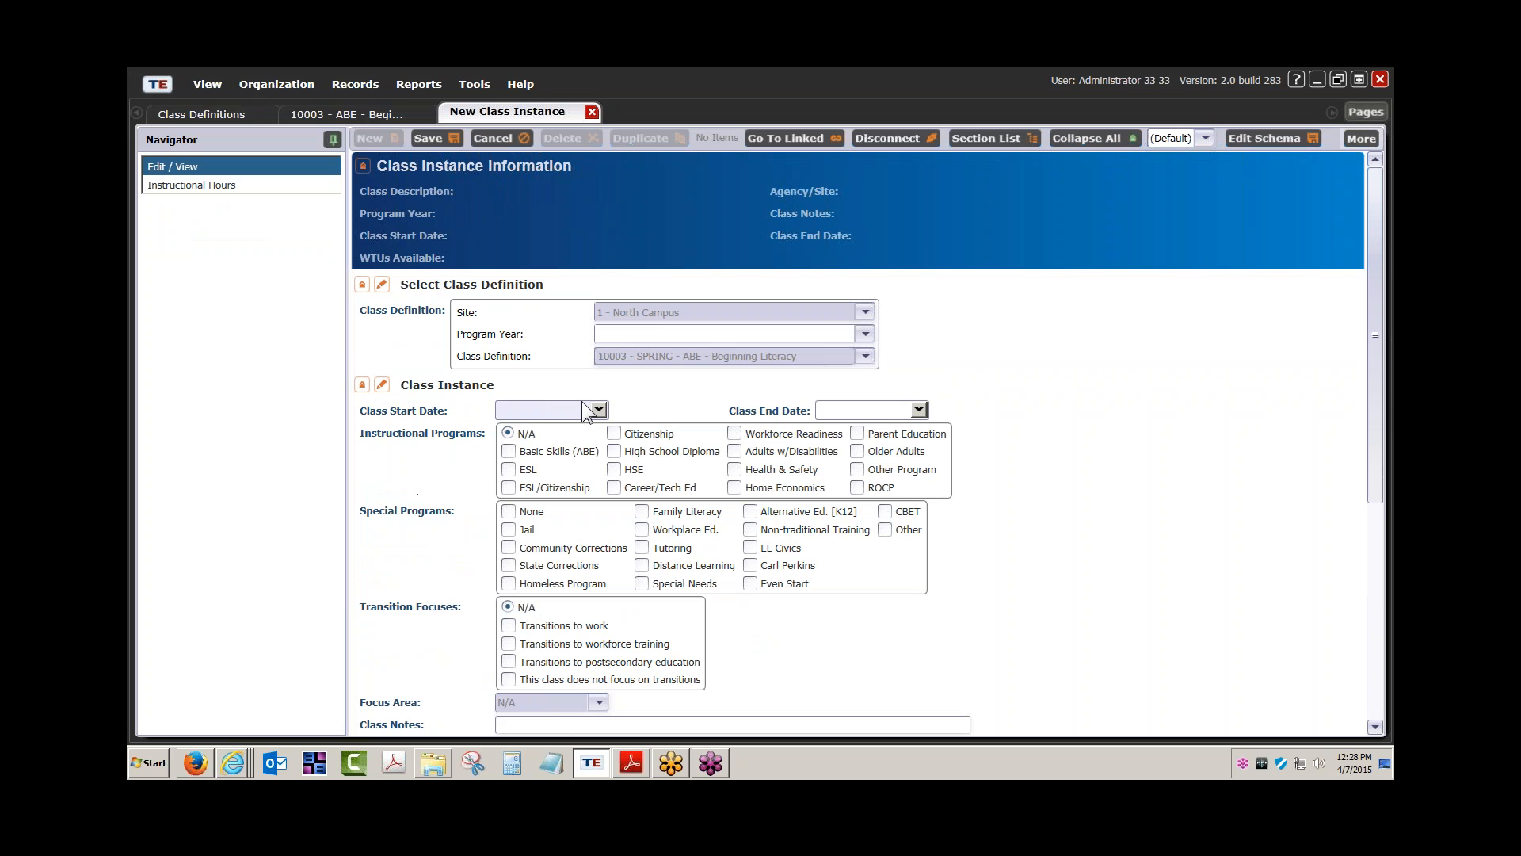
click(865, 334)
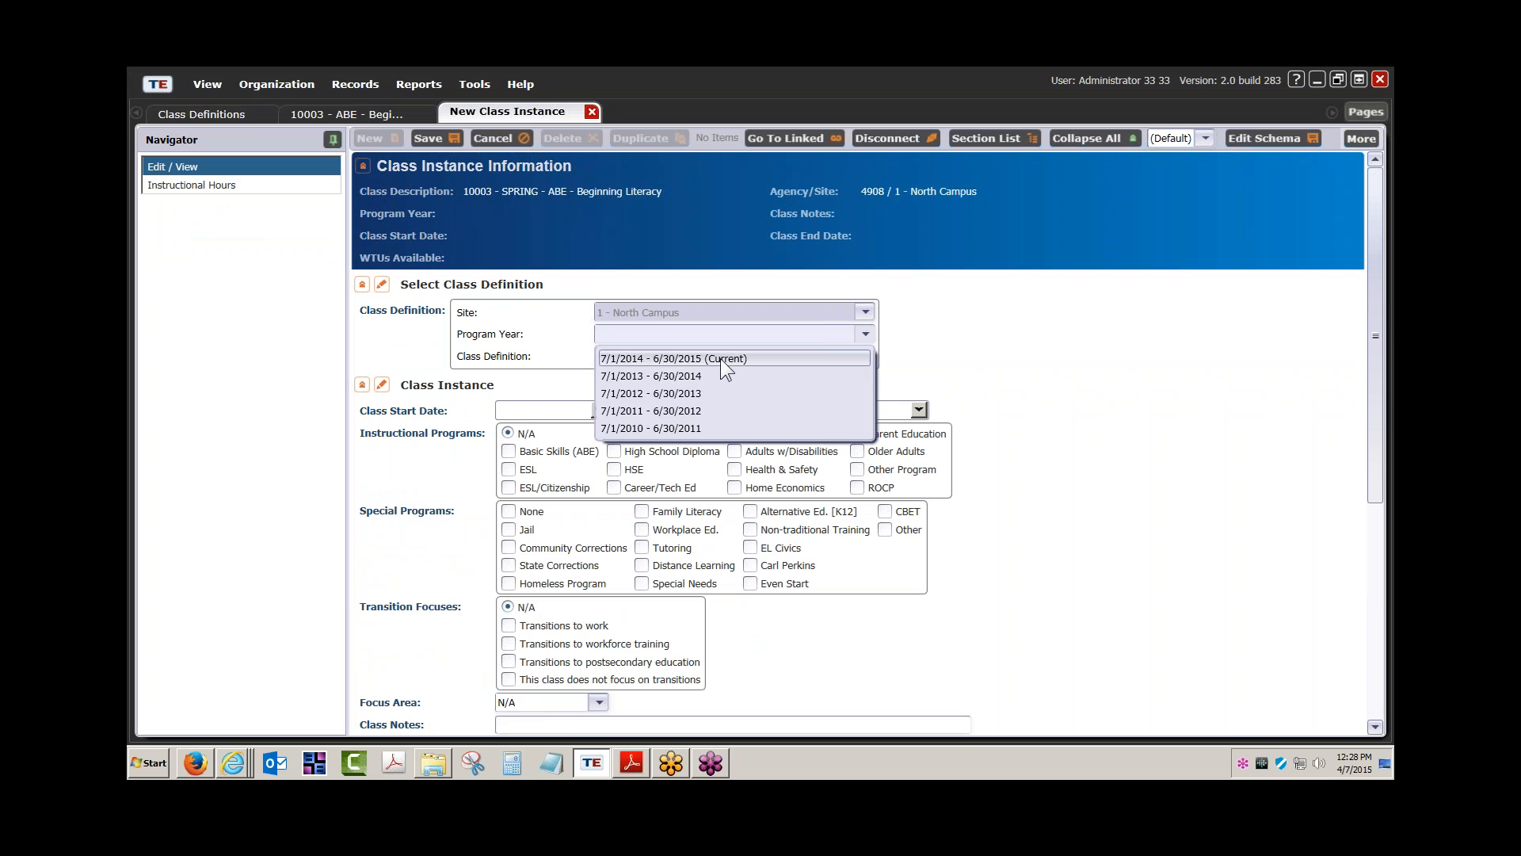
click(721, 358)
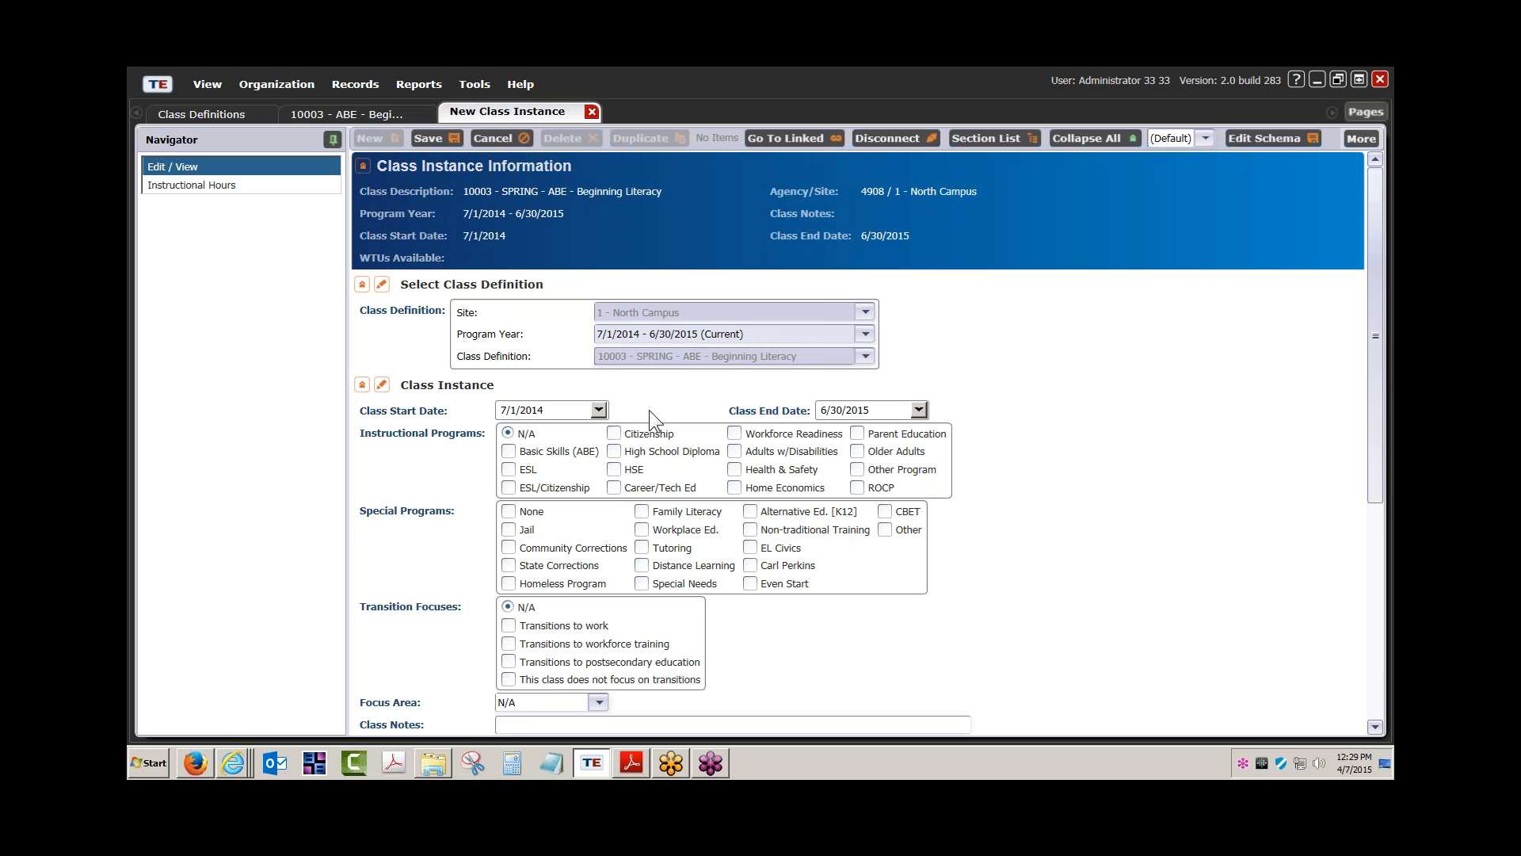
click(474, 84)
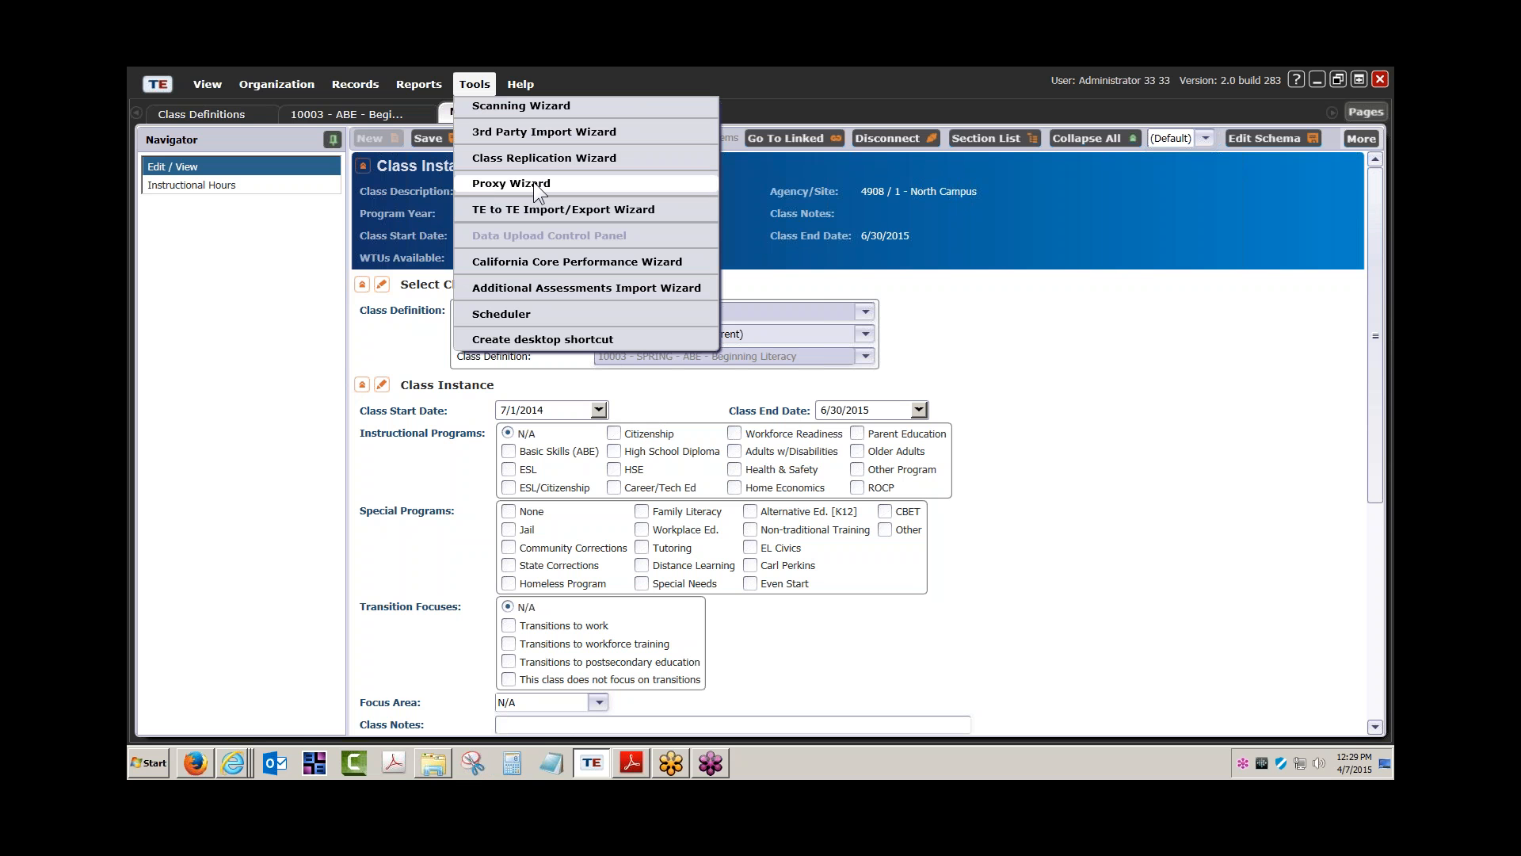
click(1034, 398)
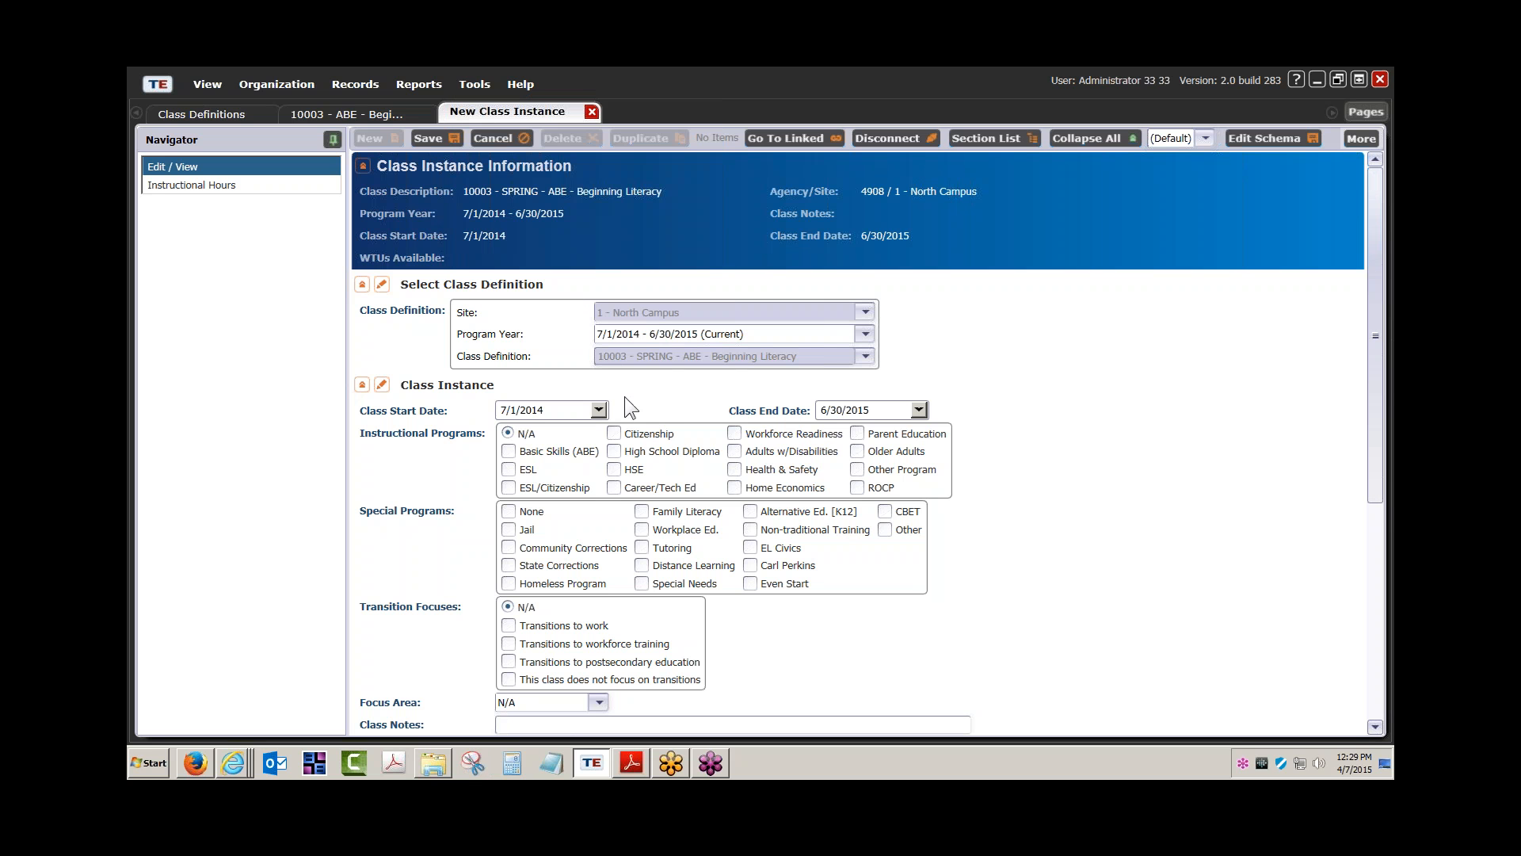
Set the instance's class start date to 1/19/2015
click(599, 410)
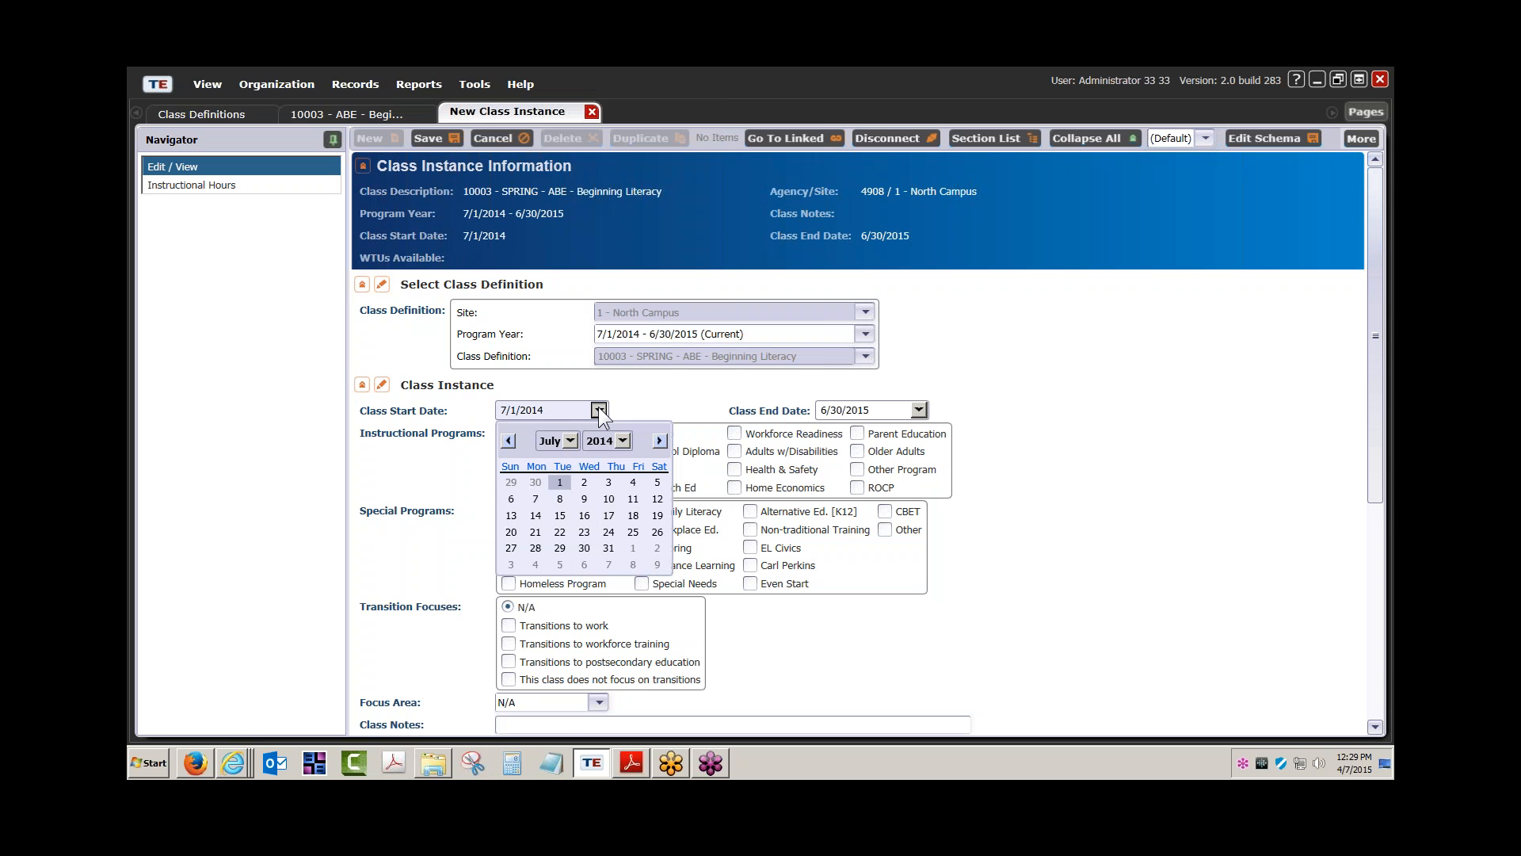
click(568, 437)
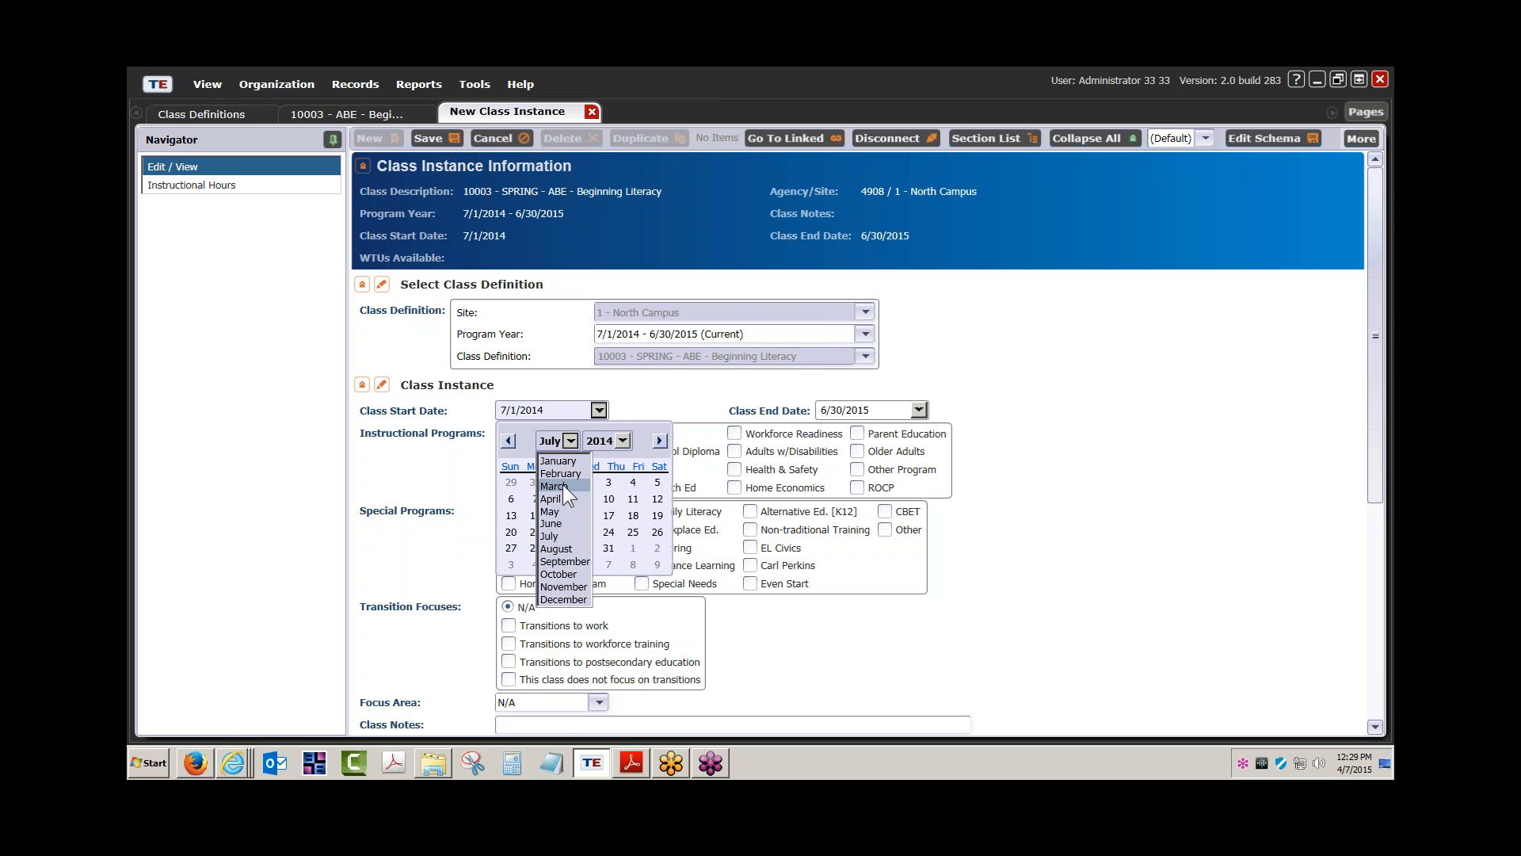
click(564, 462)
click(628, 440)
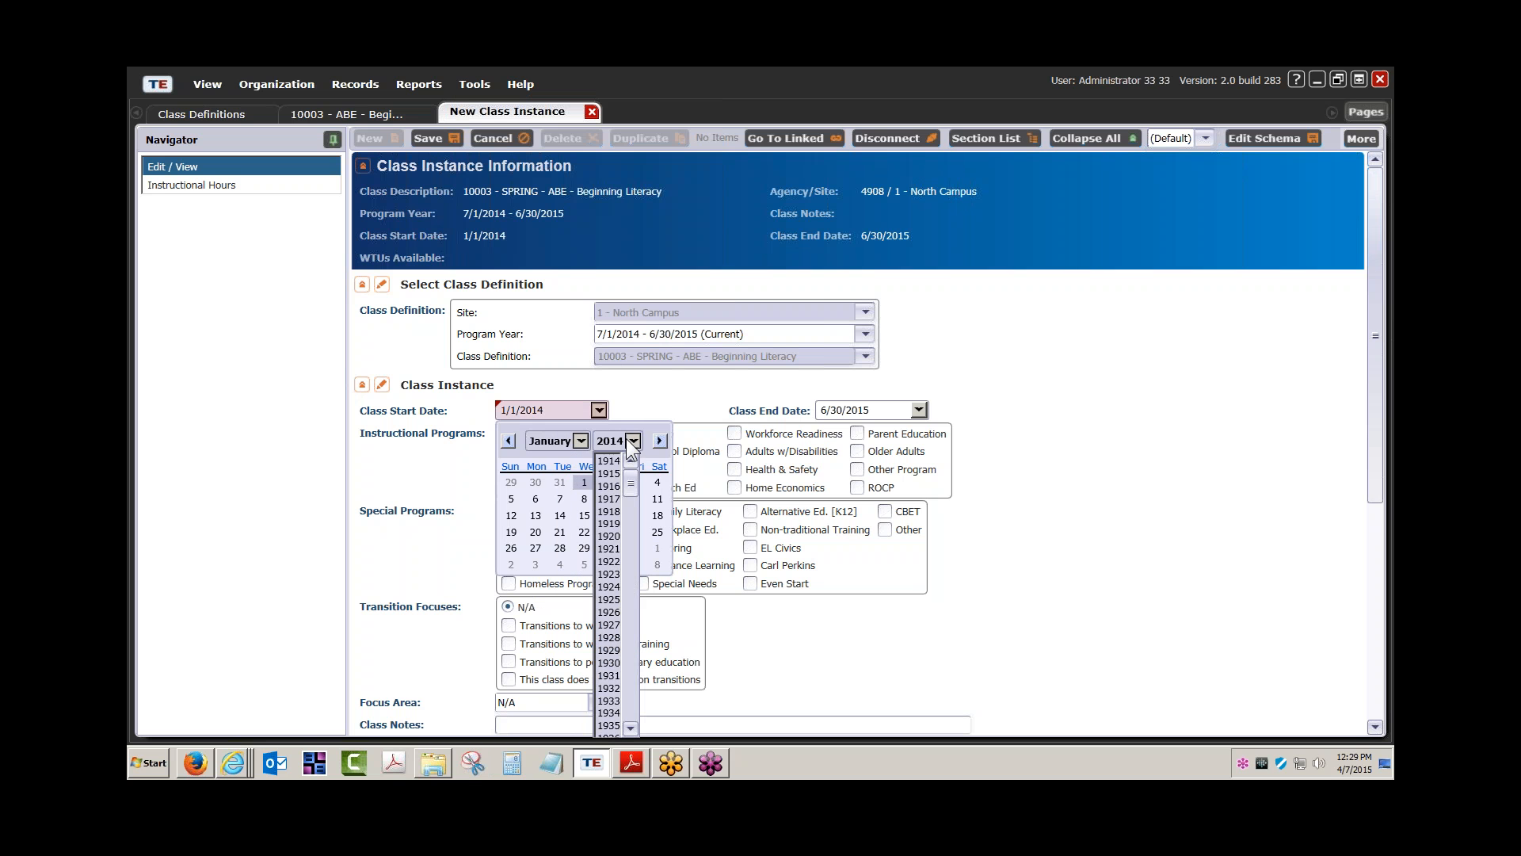
click(609, 607)
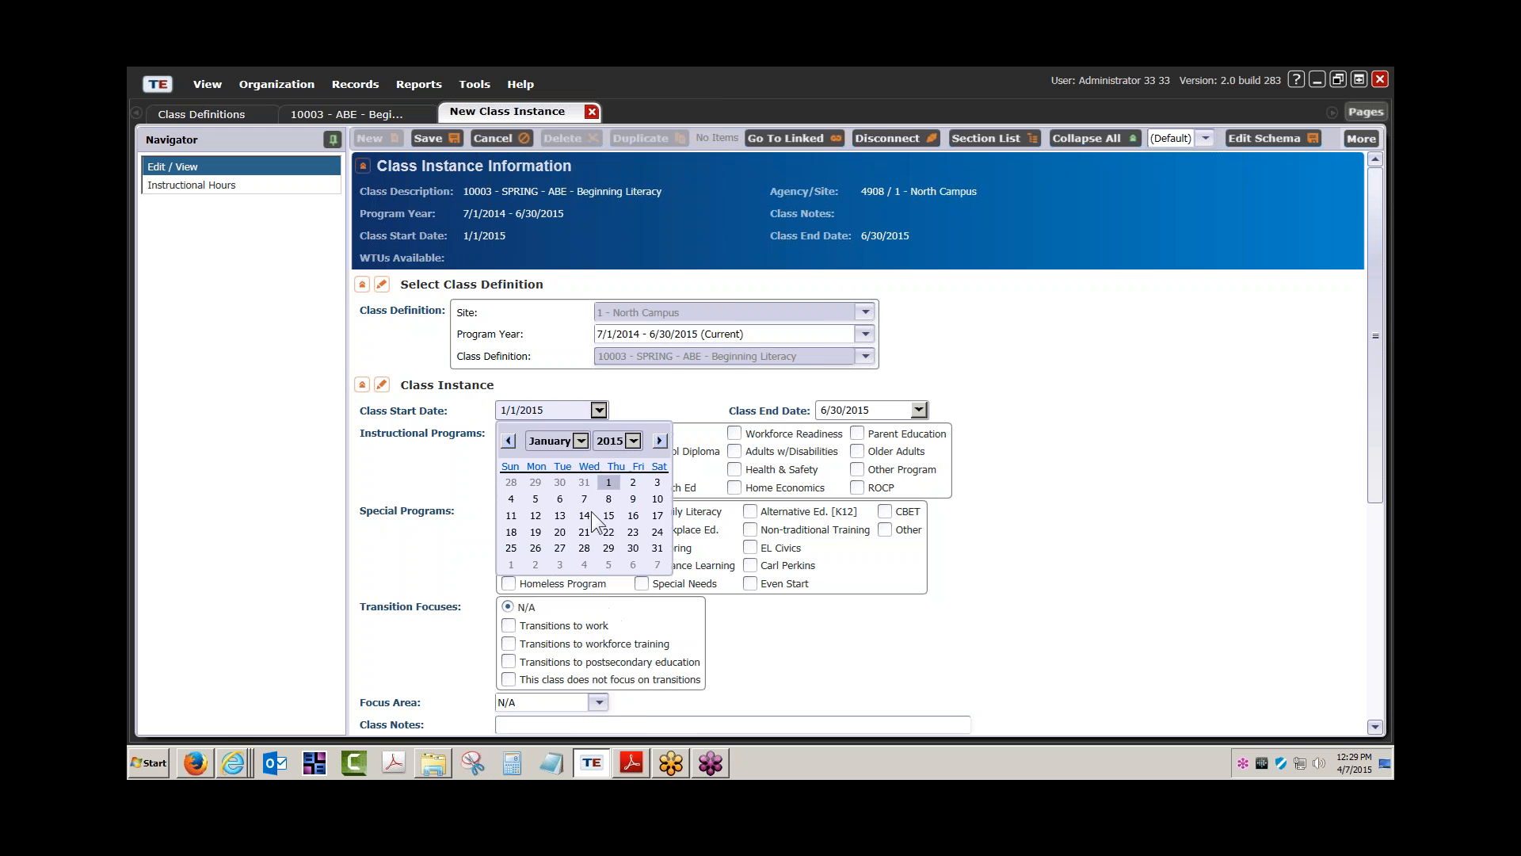
click(536, 531)
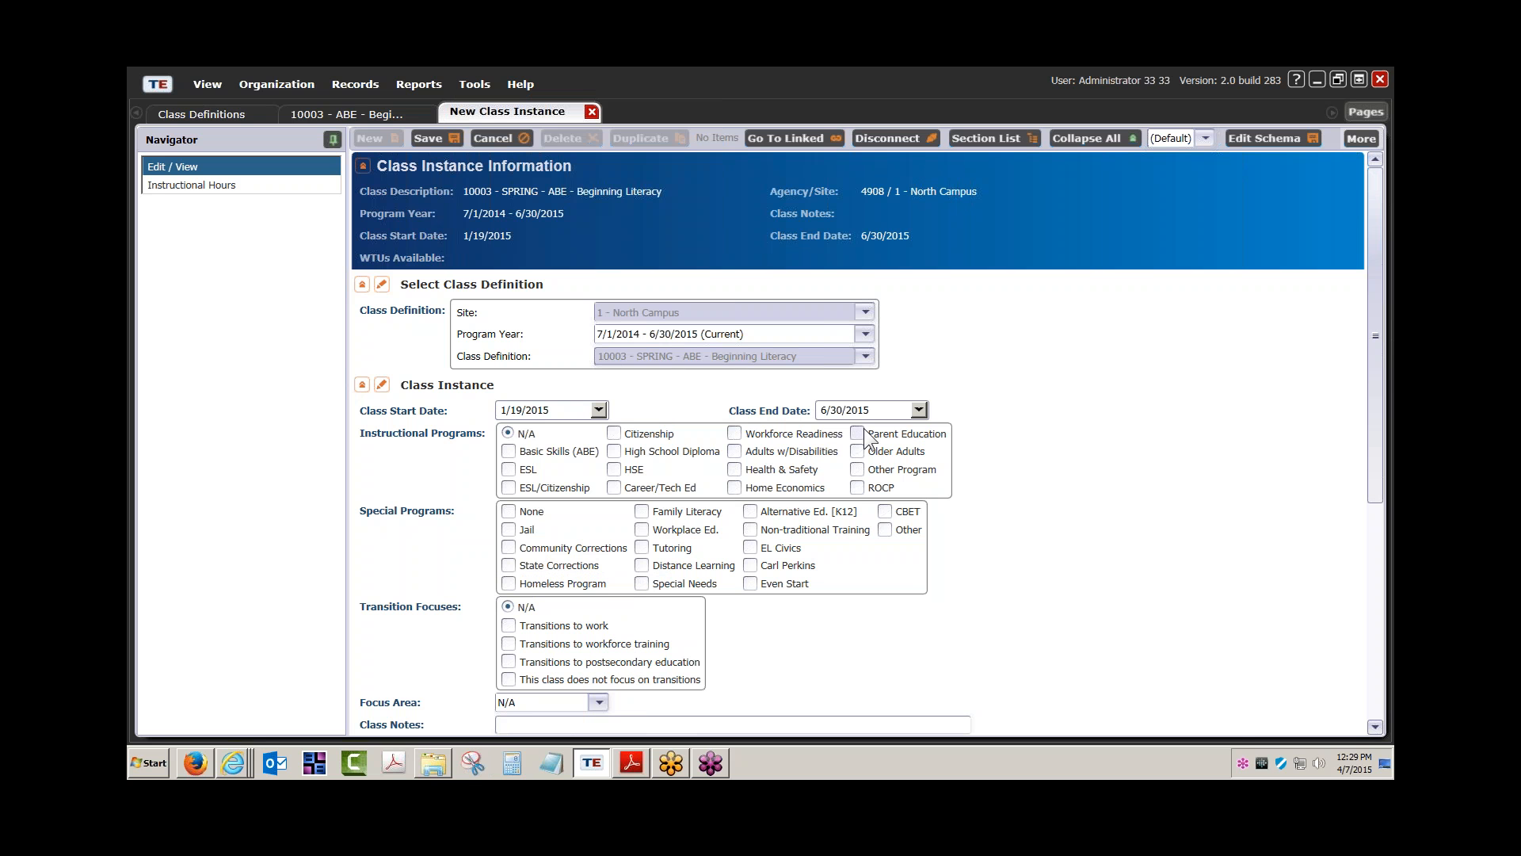
Set the end date to 5/22/2015, then save and close the instance
click(916, 410)
click(892, 441)
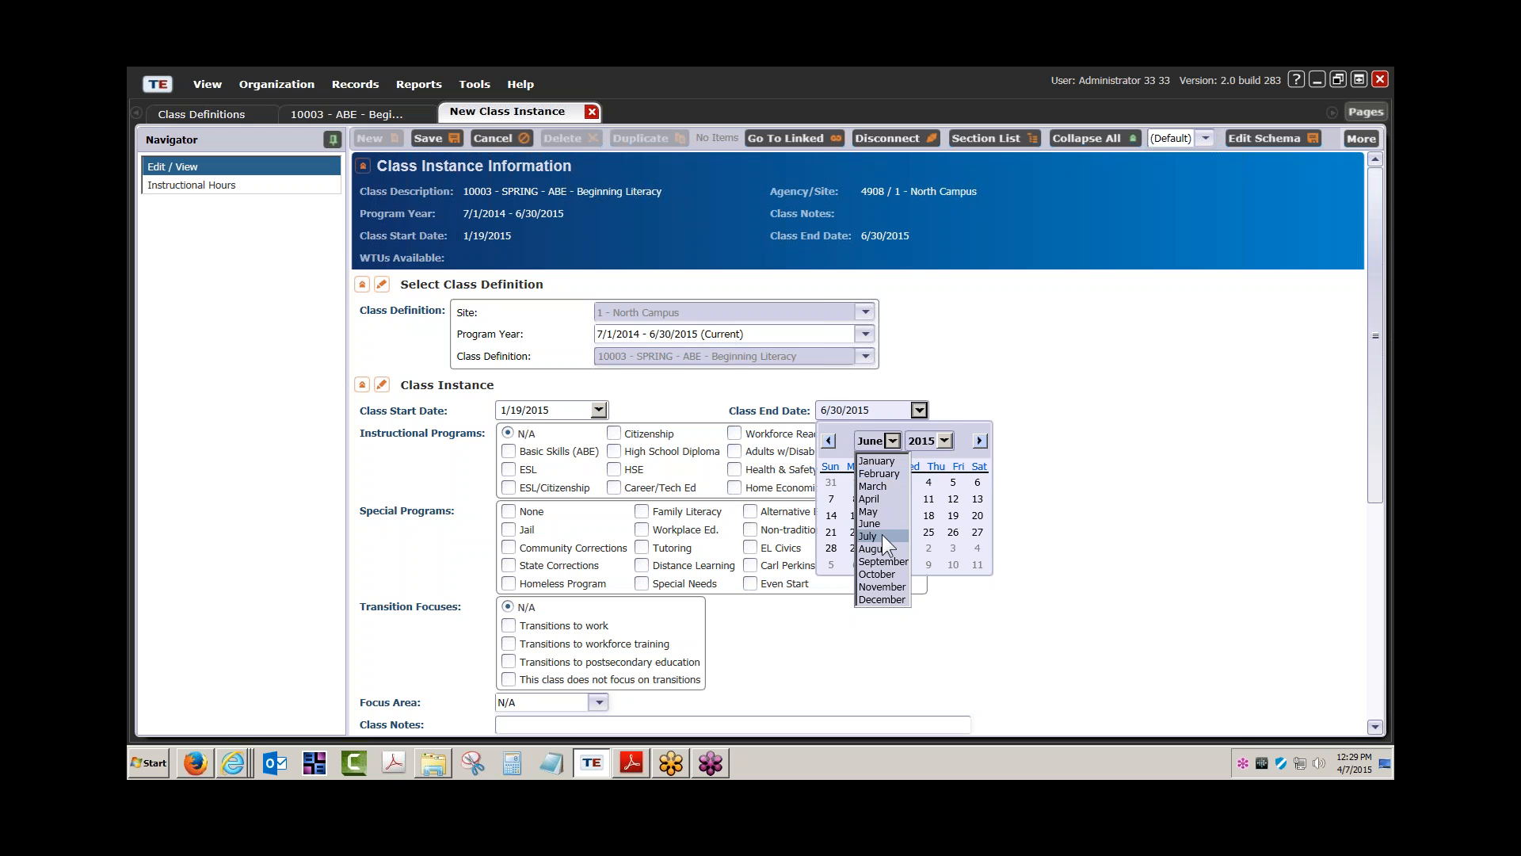
click(879, 511)
click(953, 531)
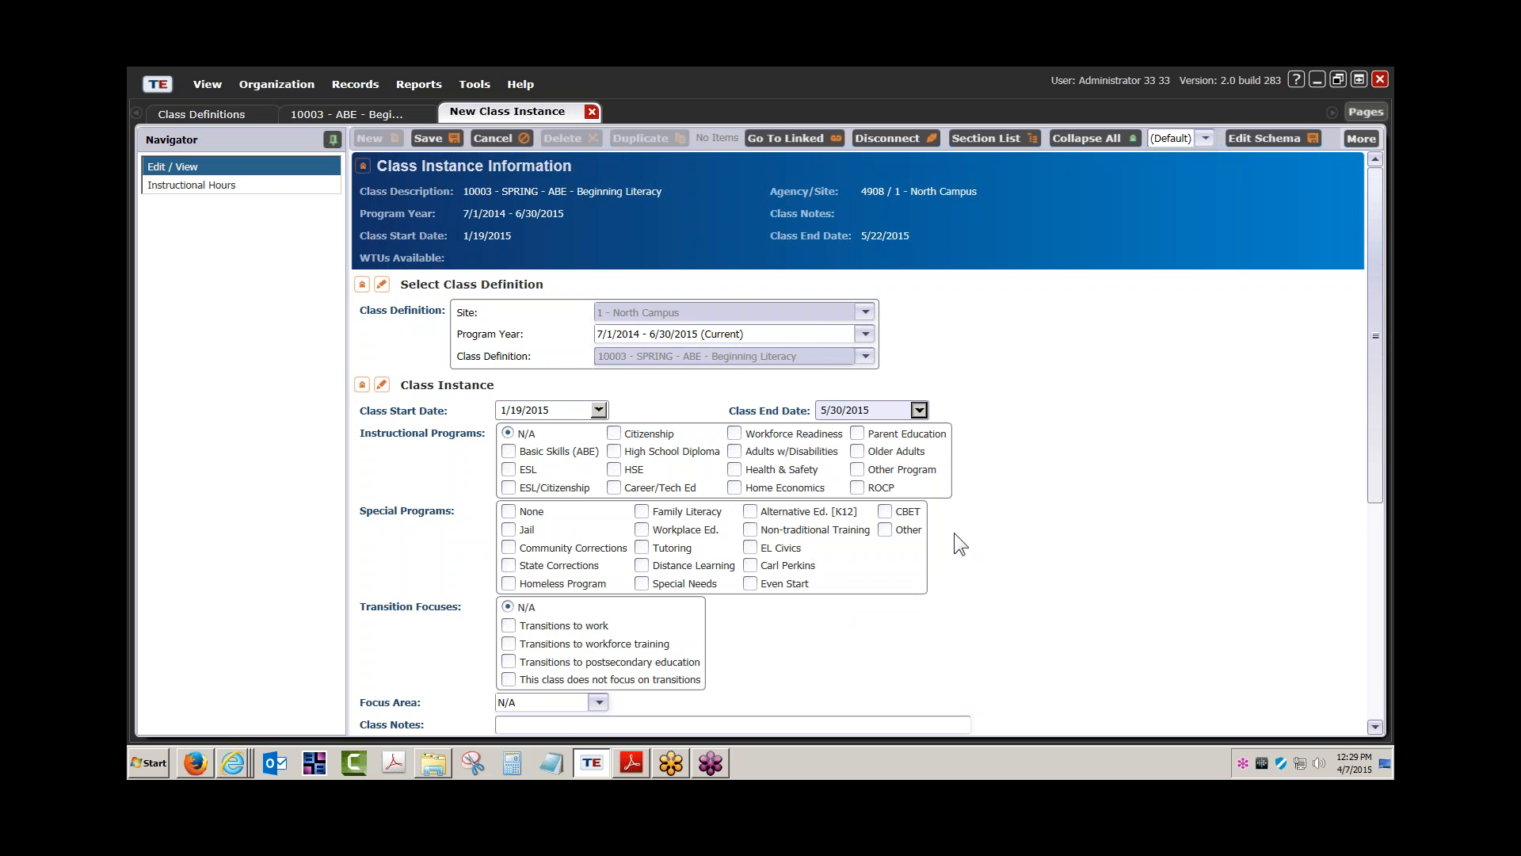
click(436, 136)
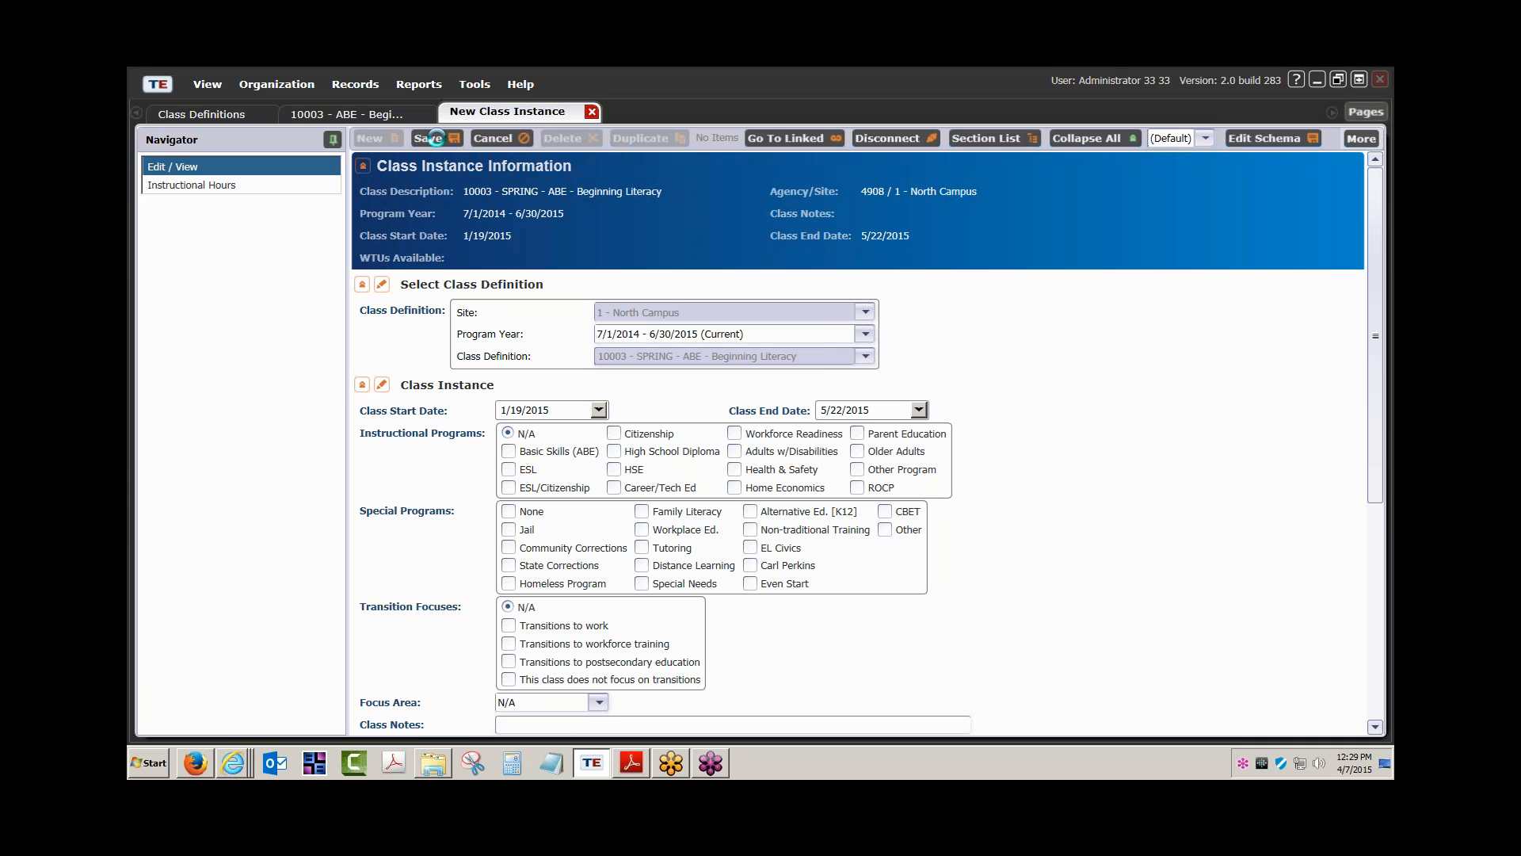
click(599, 112)
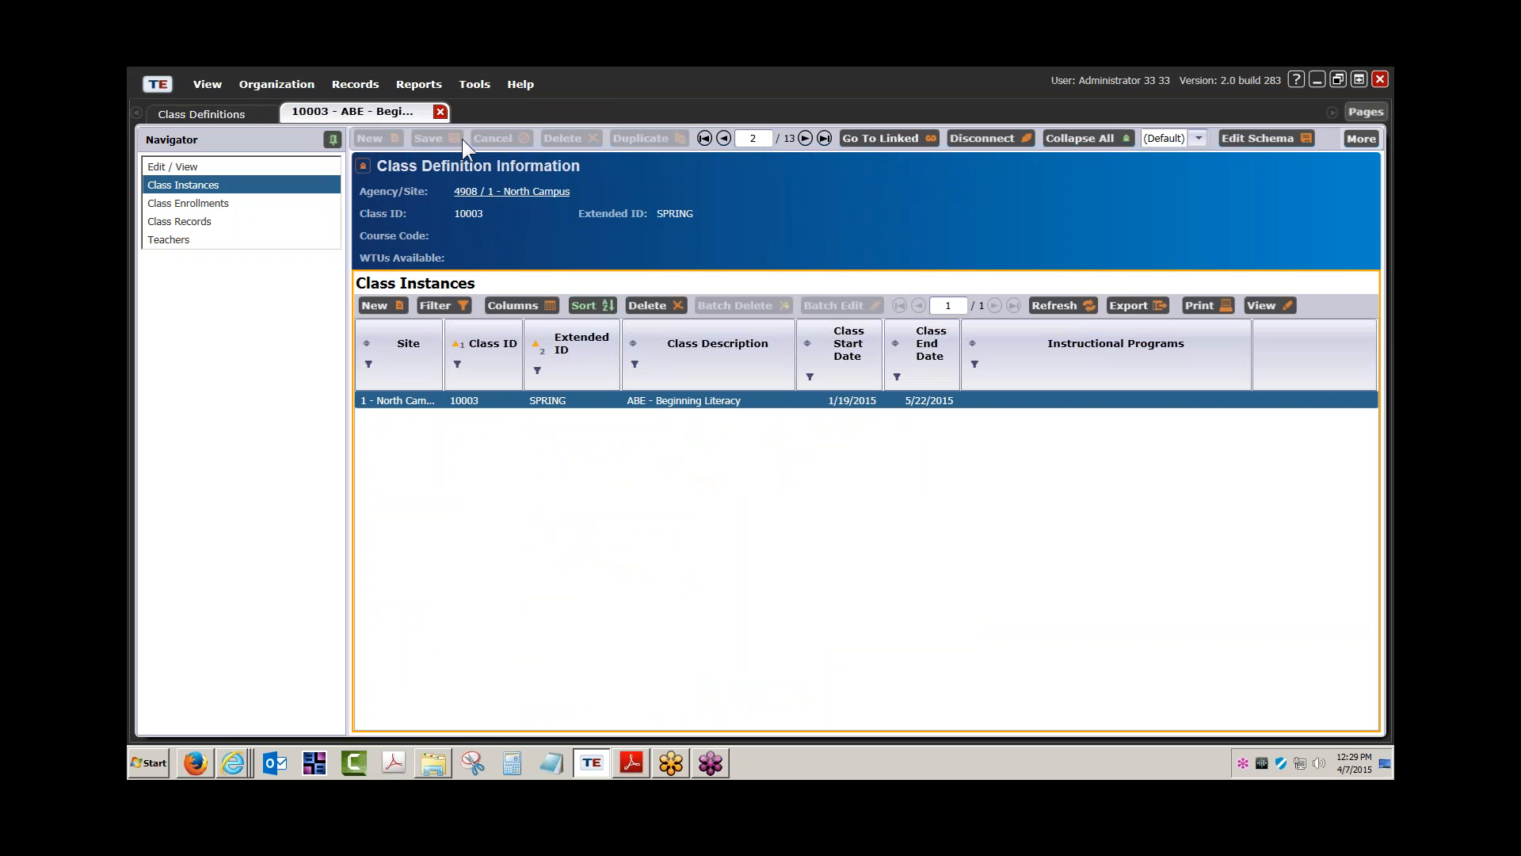
Refresh the SPRING class instances list and switch between definition details and instances
click(1076, 305)
click(246, 163)
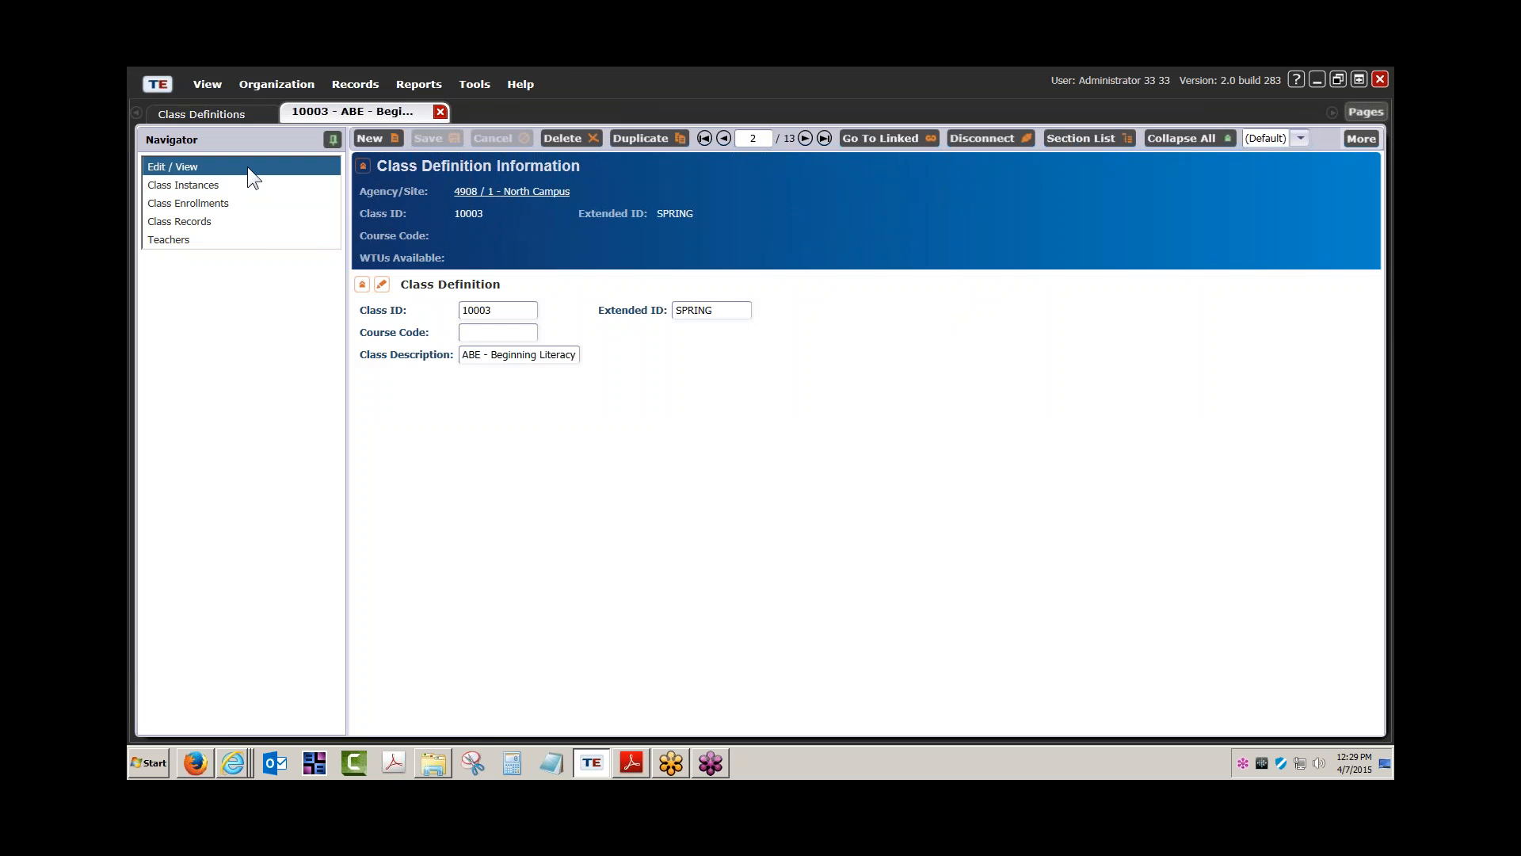
click(221, 184)
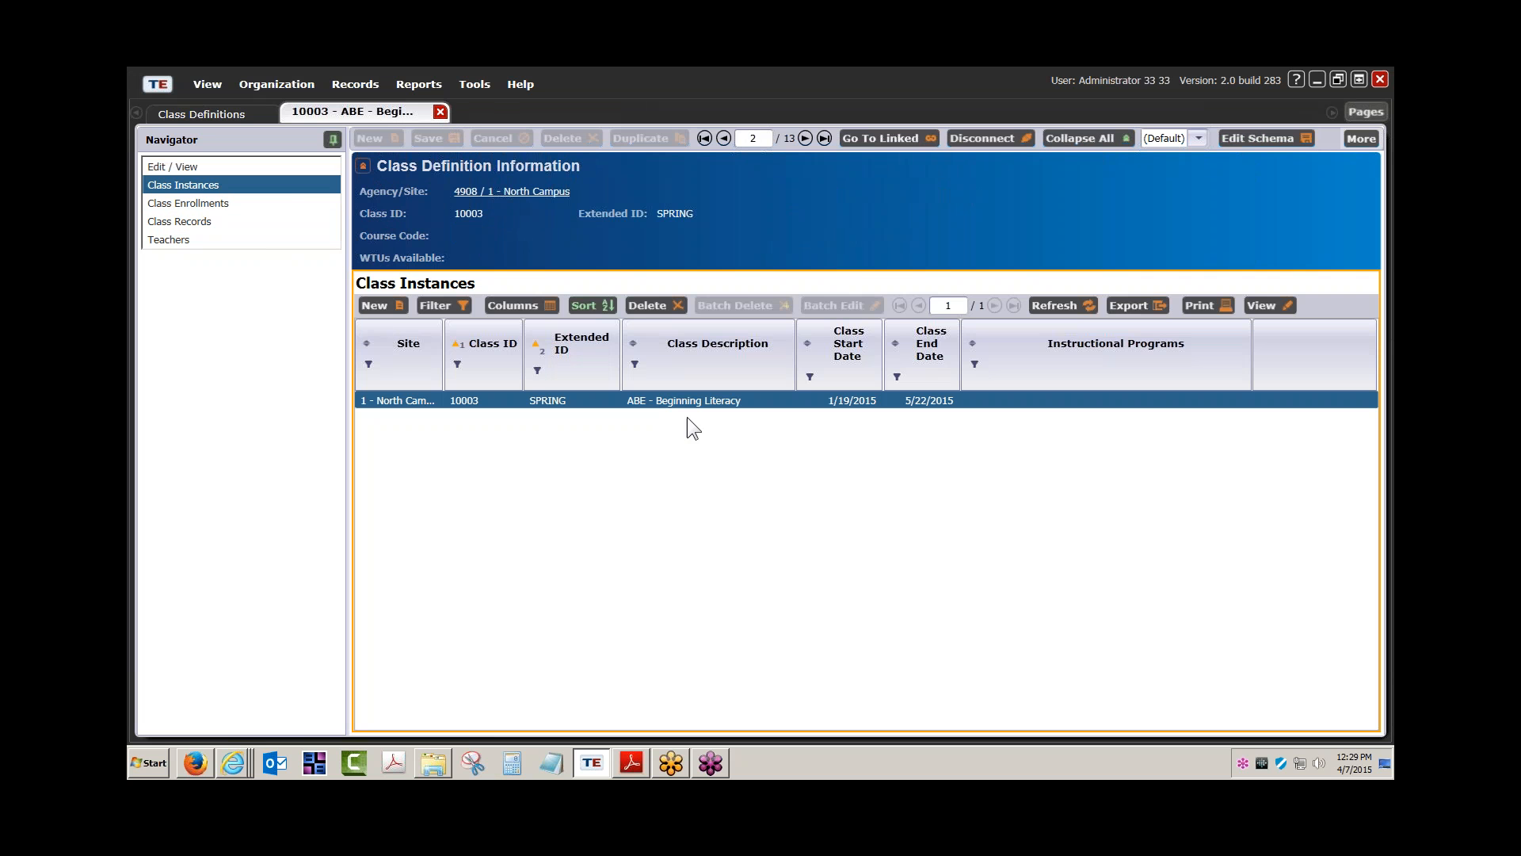
click(288, 170)
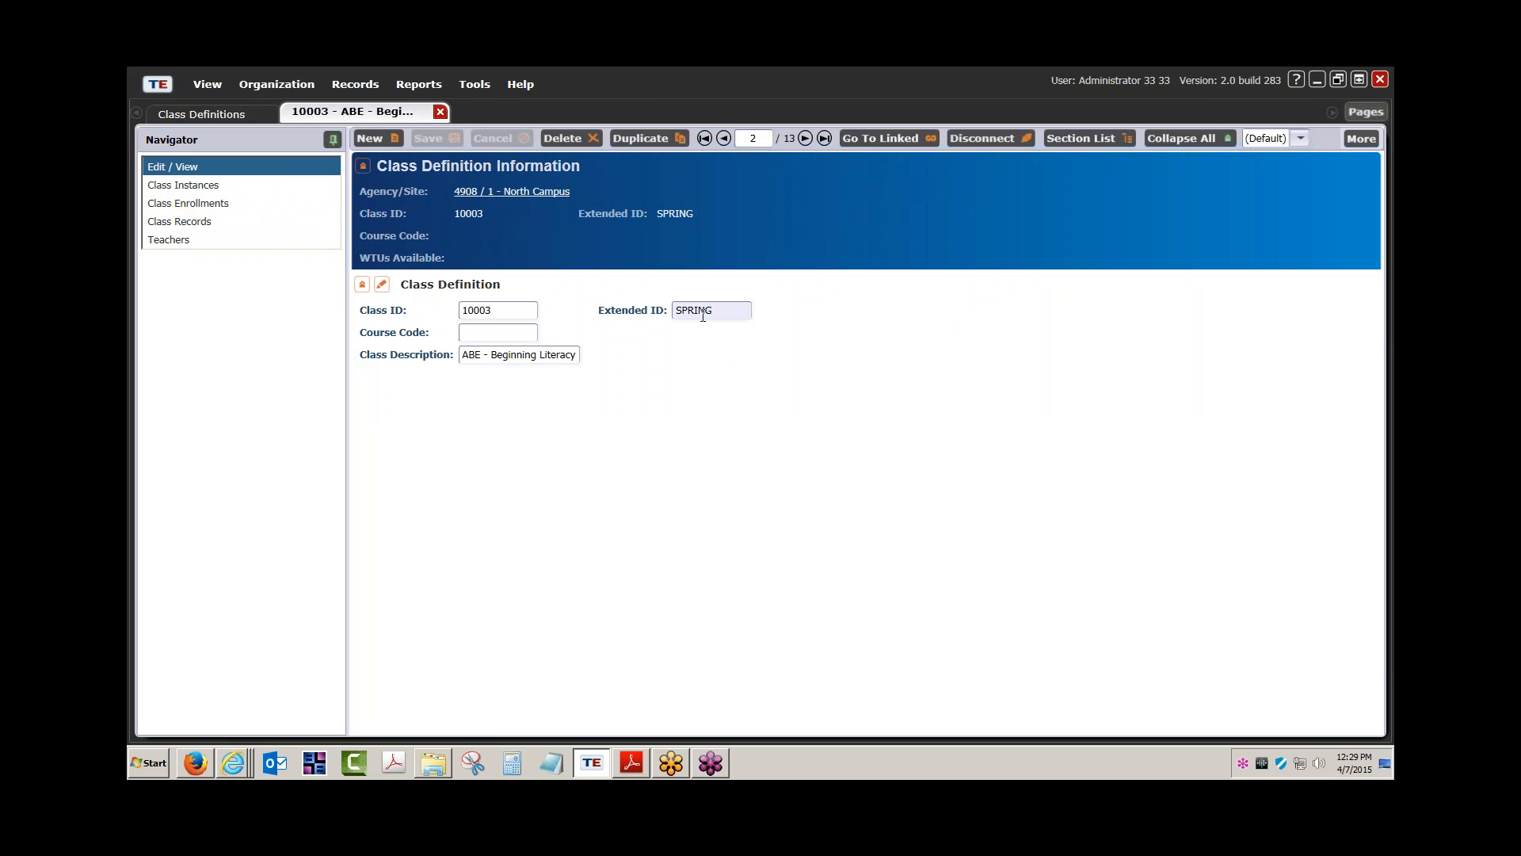
click(242, 186)
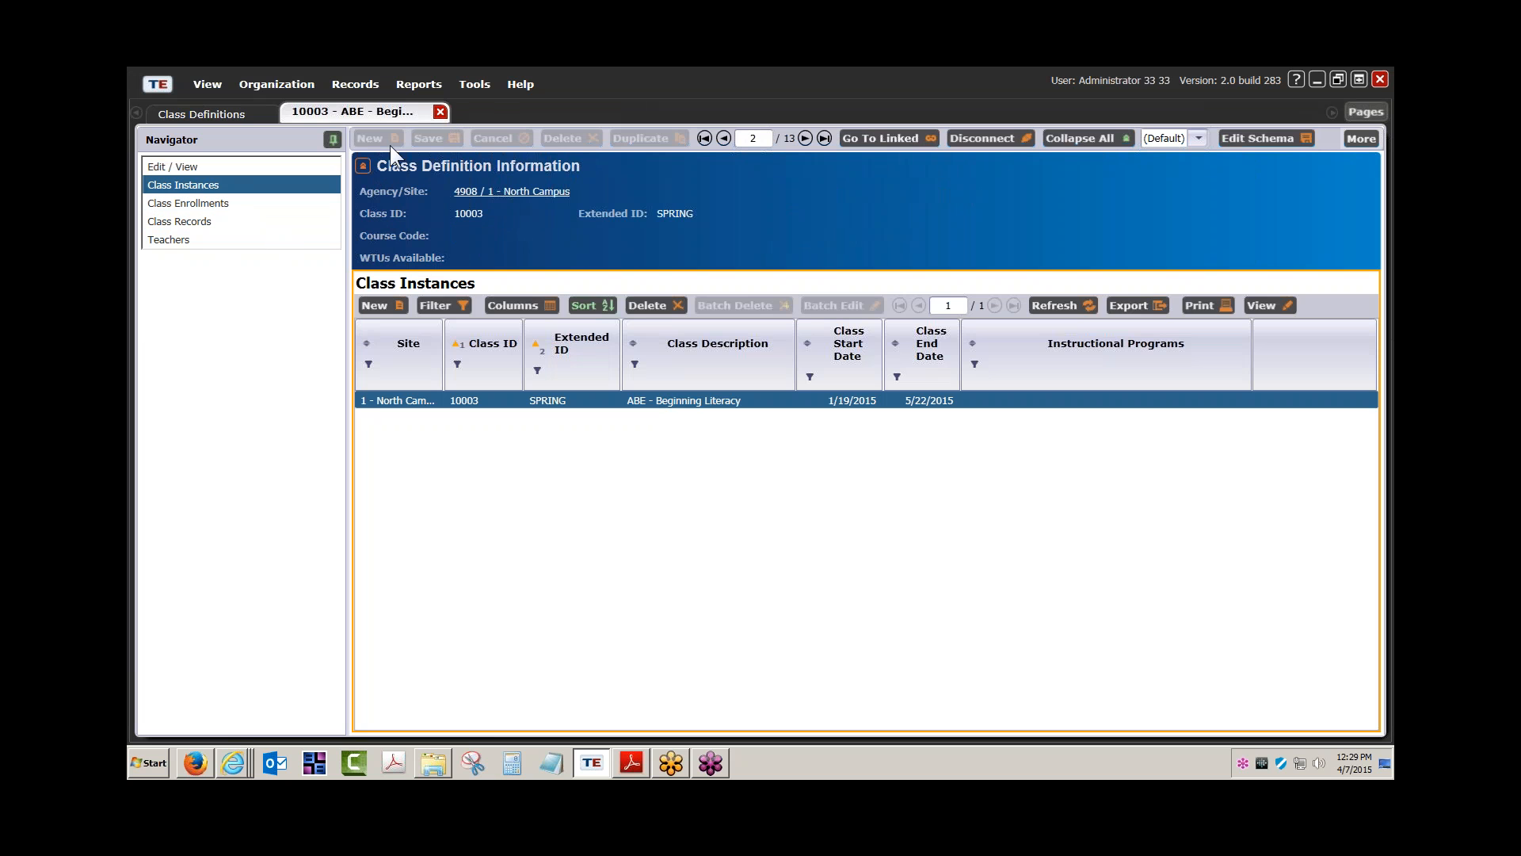
Close the SPRING record, open FALL class 10003 and show its Teachers list
click(441, 111)
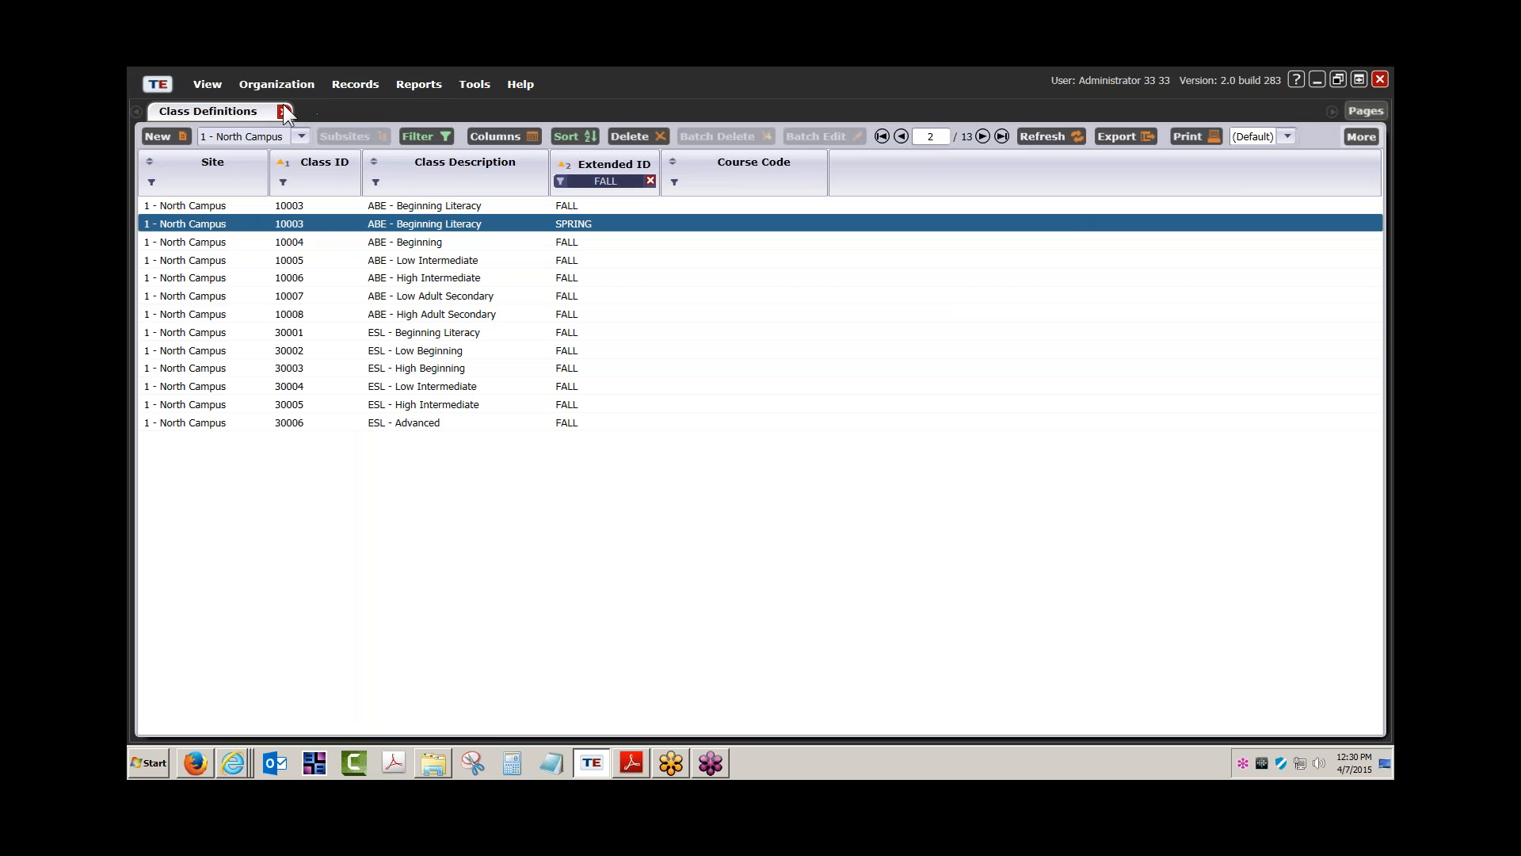
double_click(426, 206)
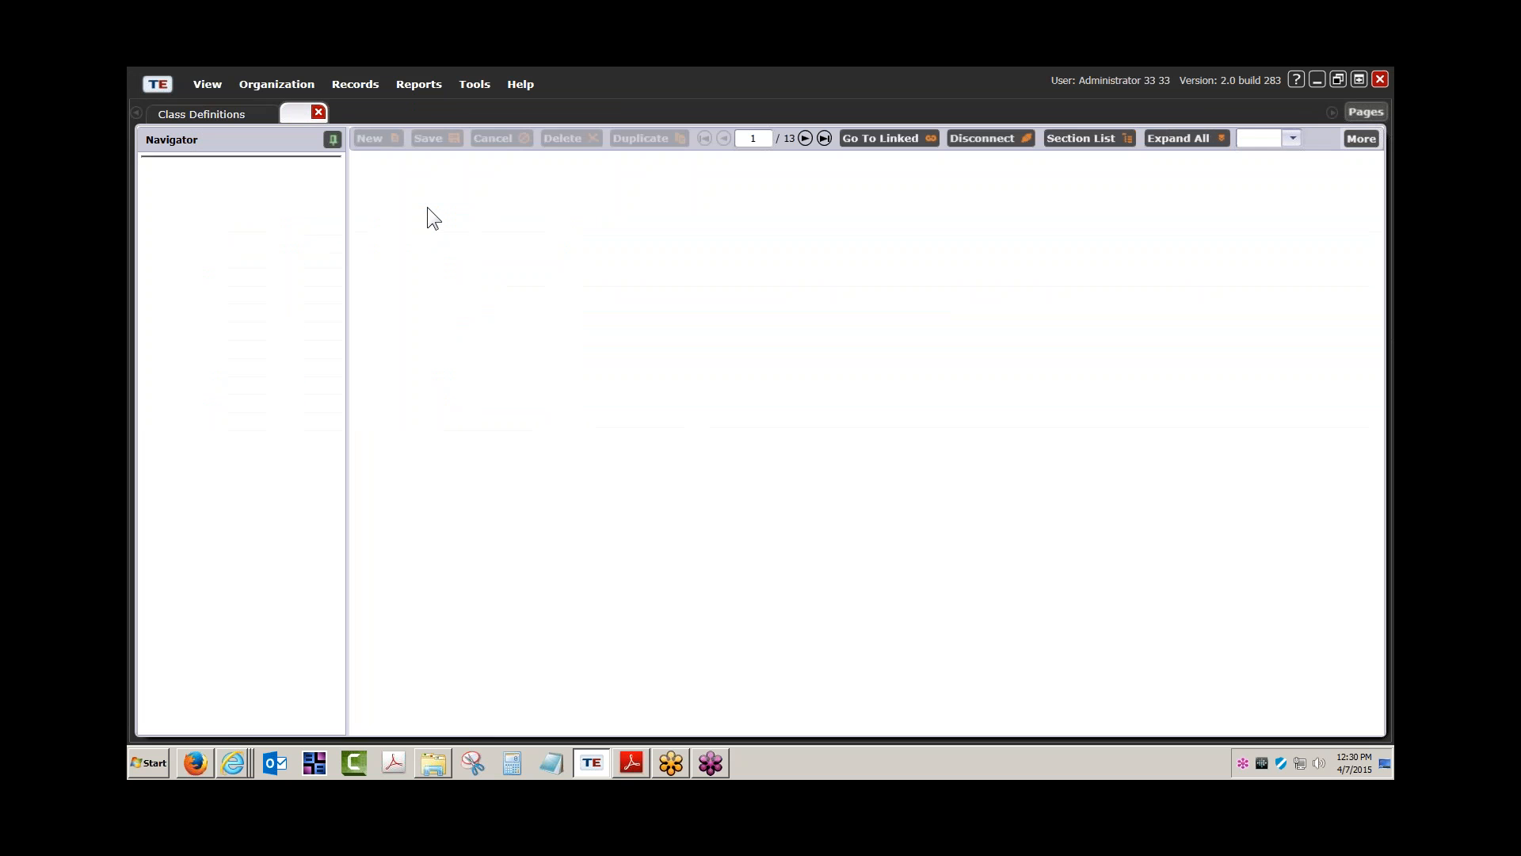
click(188, 239)
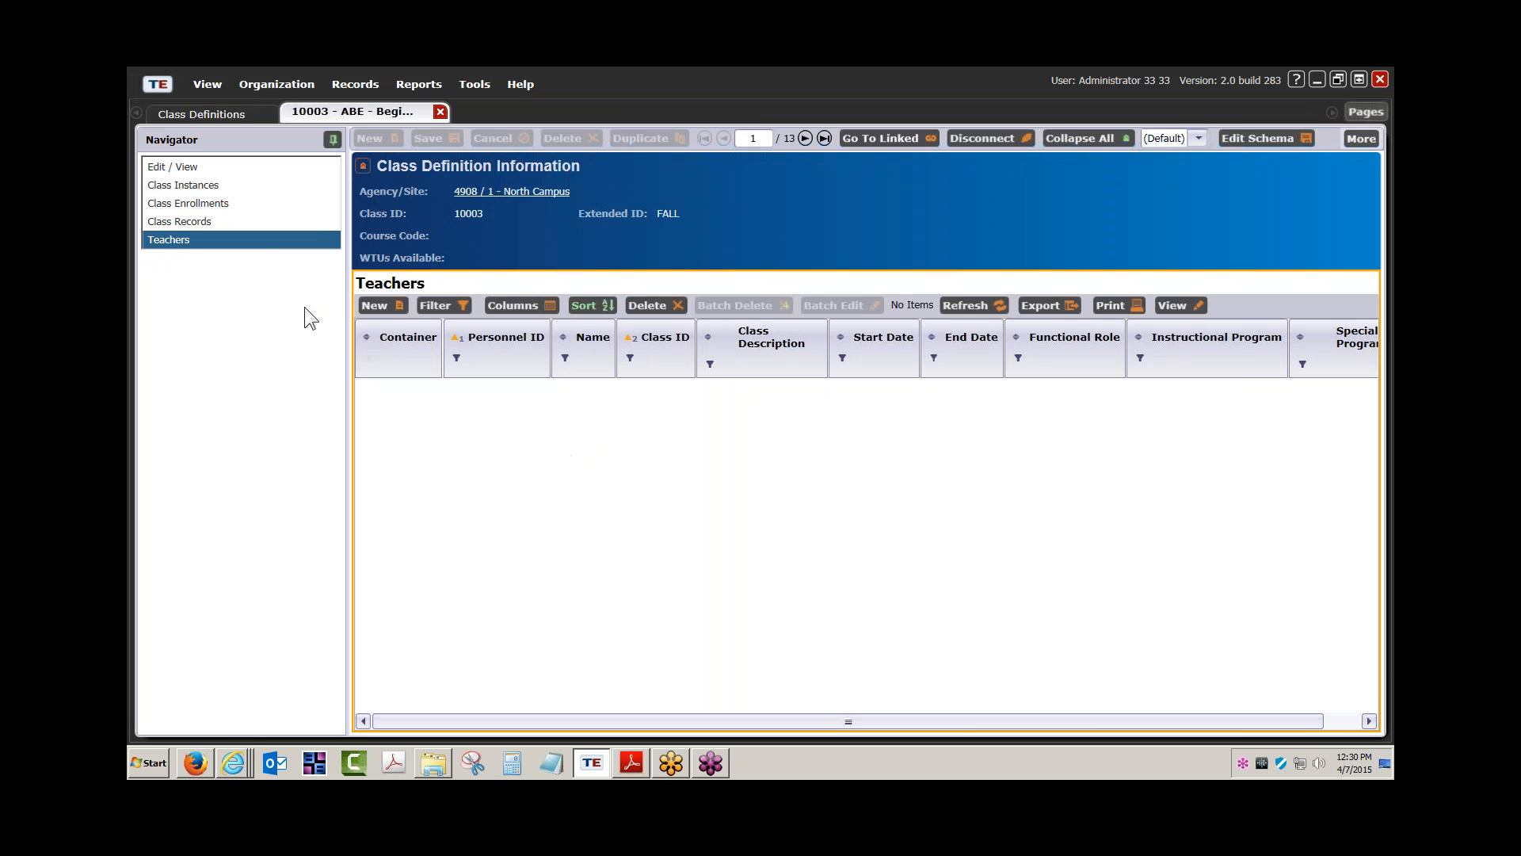
Open Personnel Registration and check the first teacher's functional roles
click(291, 88)
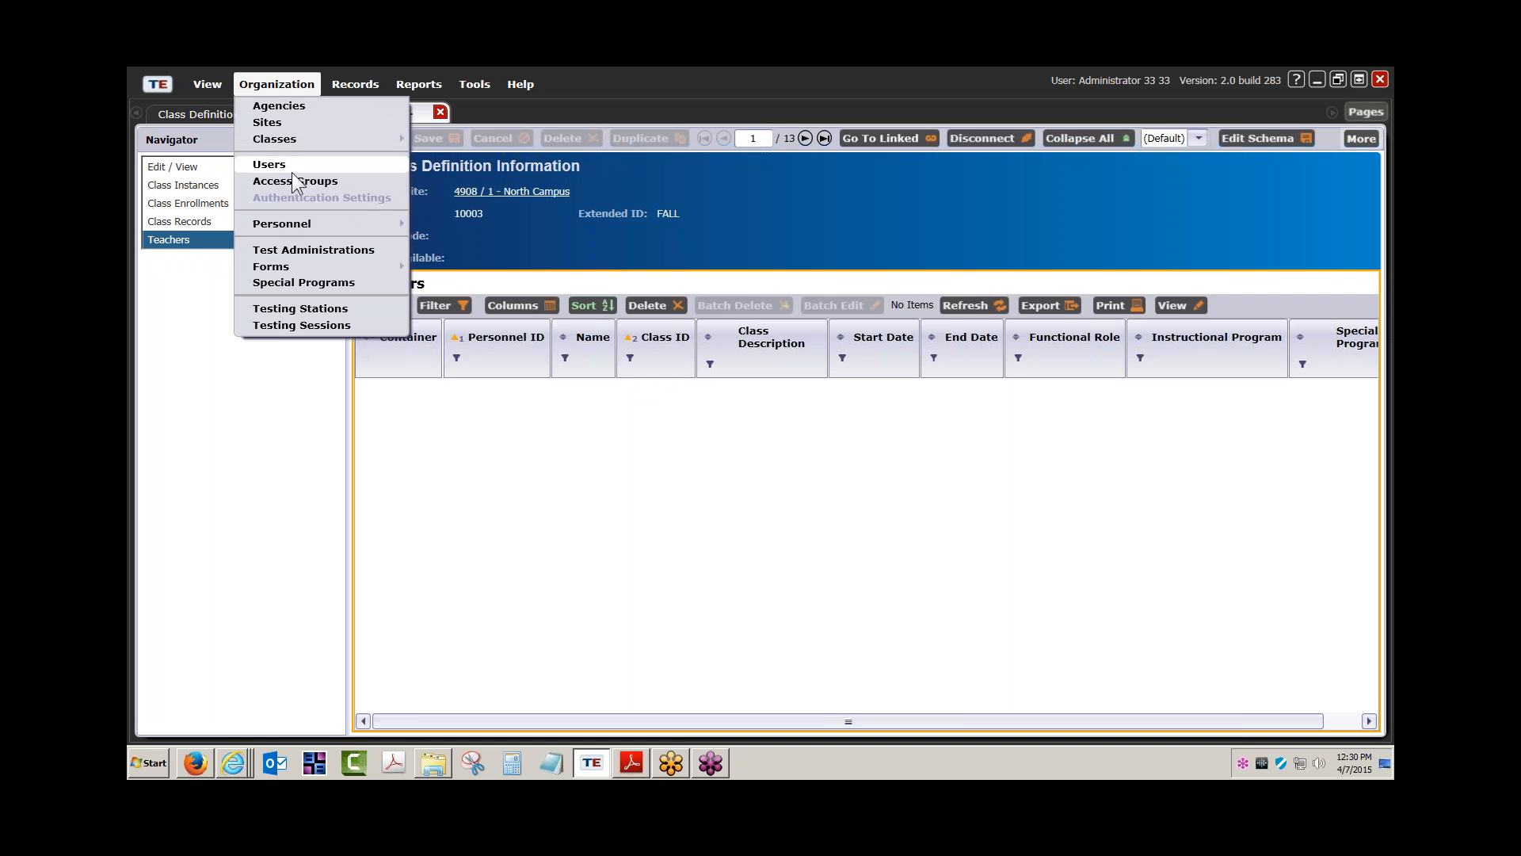
mouse_move(294, 225)
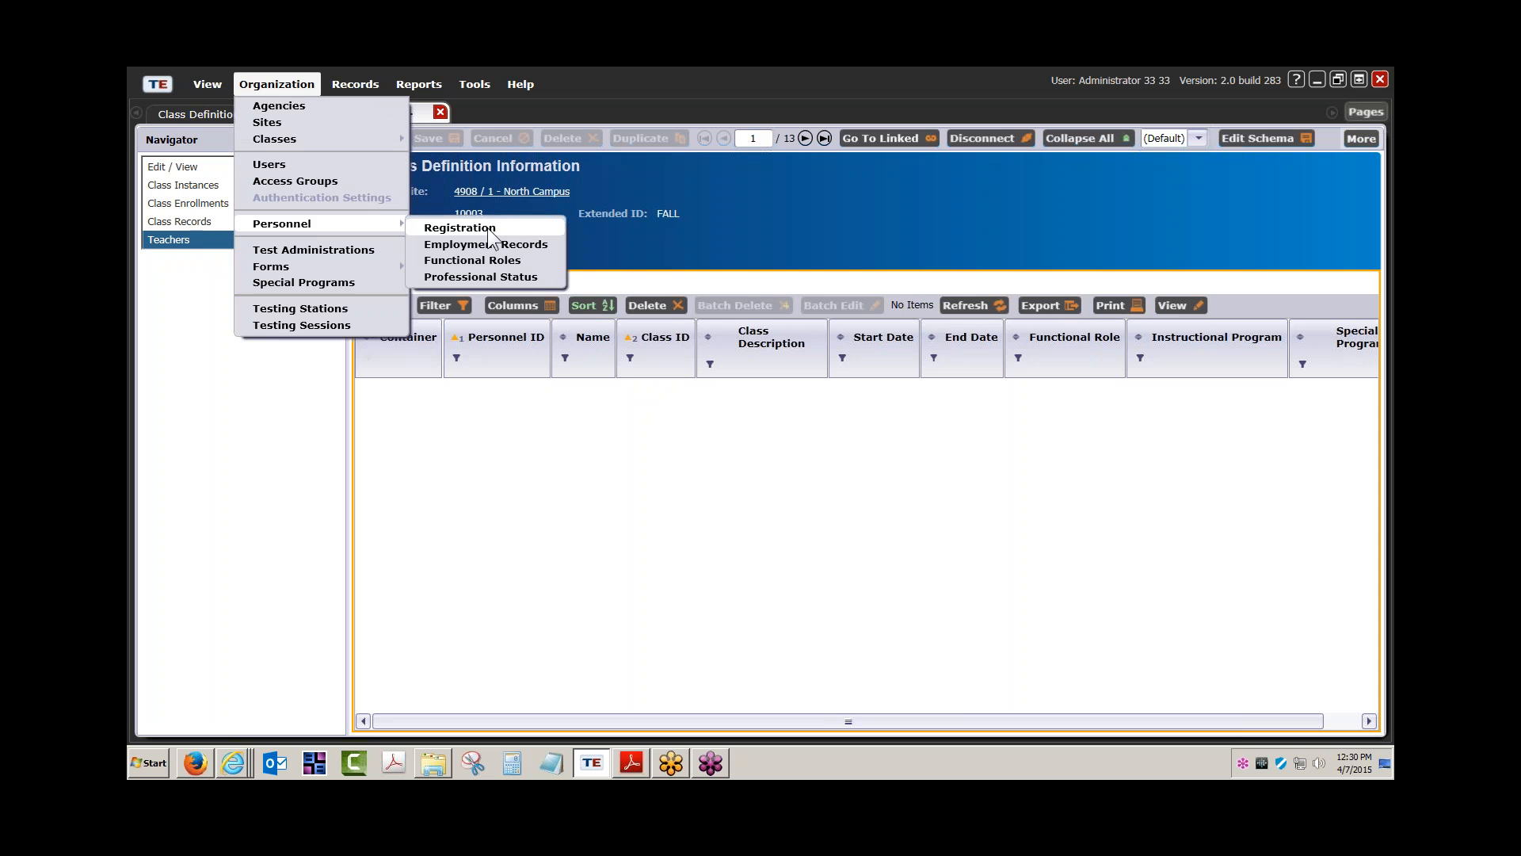
click(459, 227)
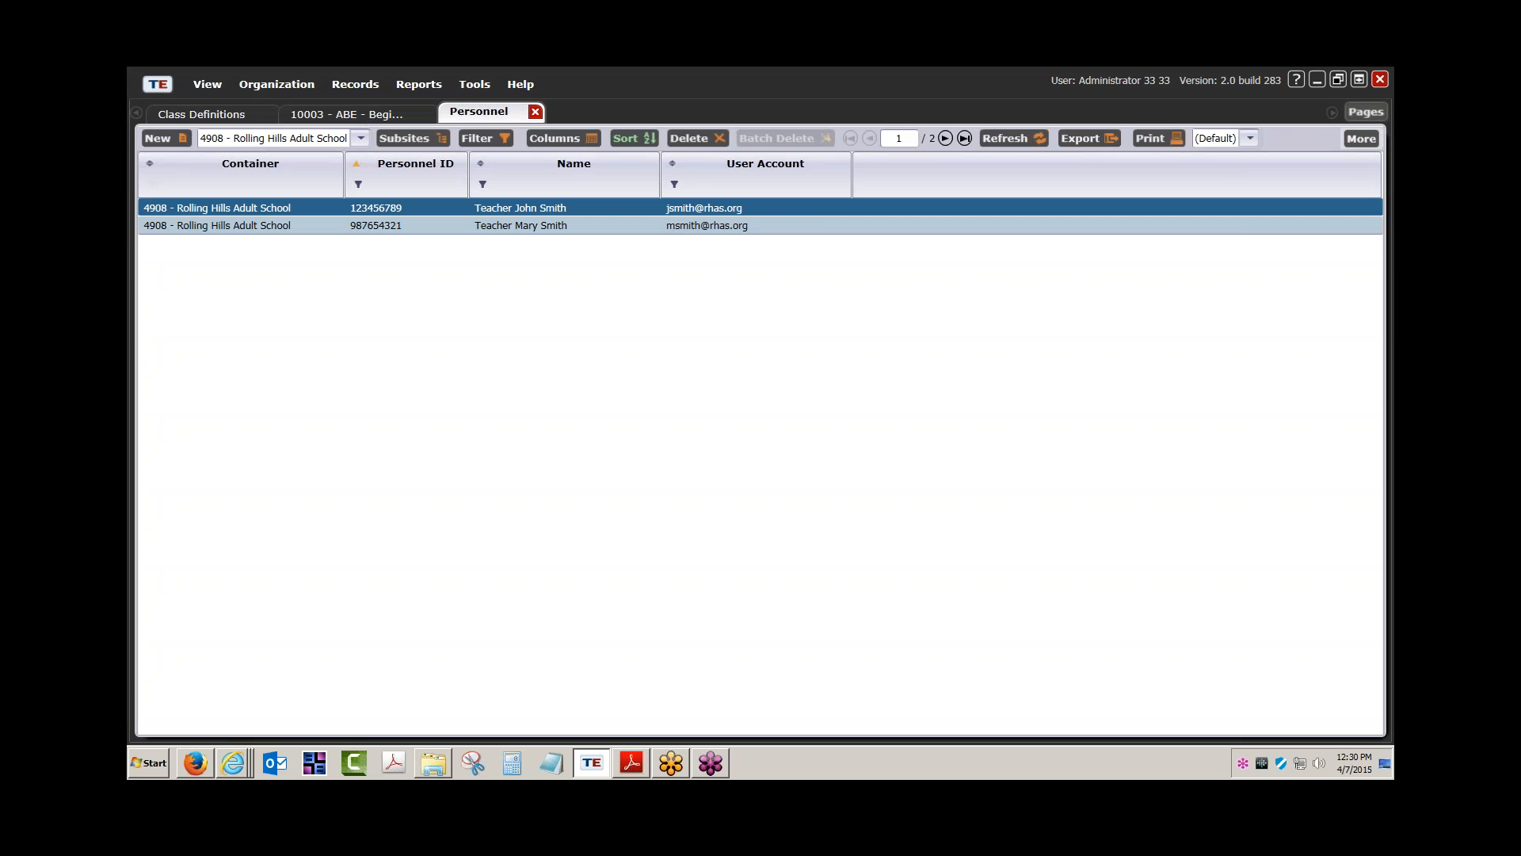
double_click(516, 206)
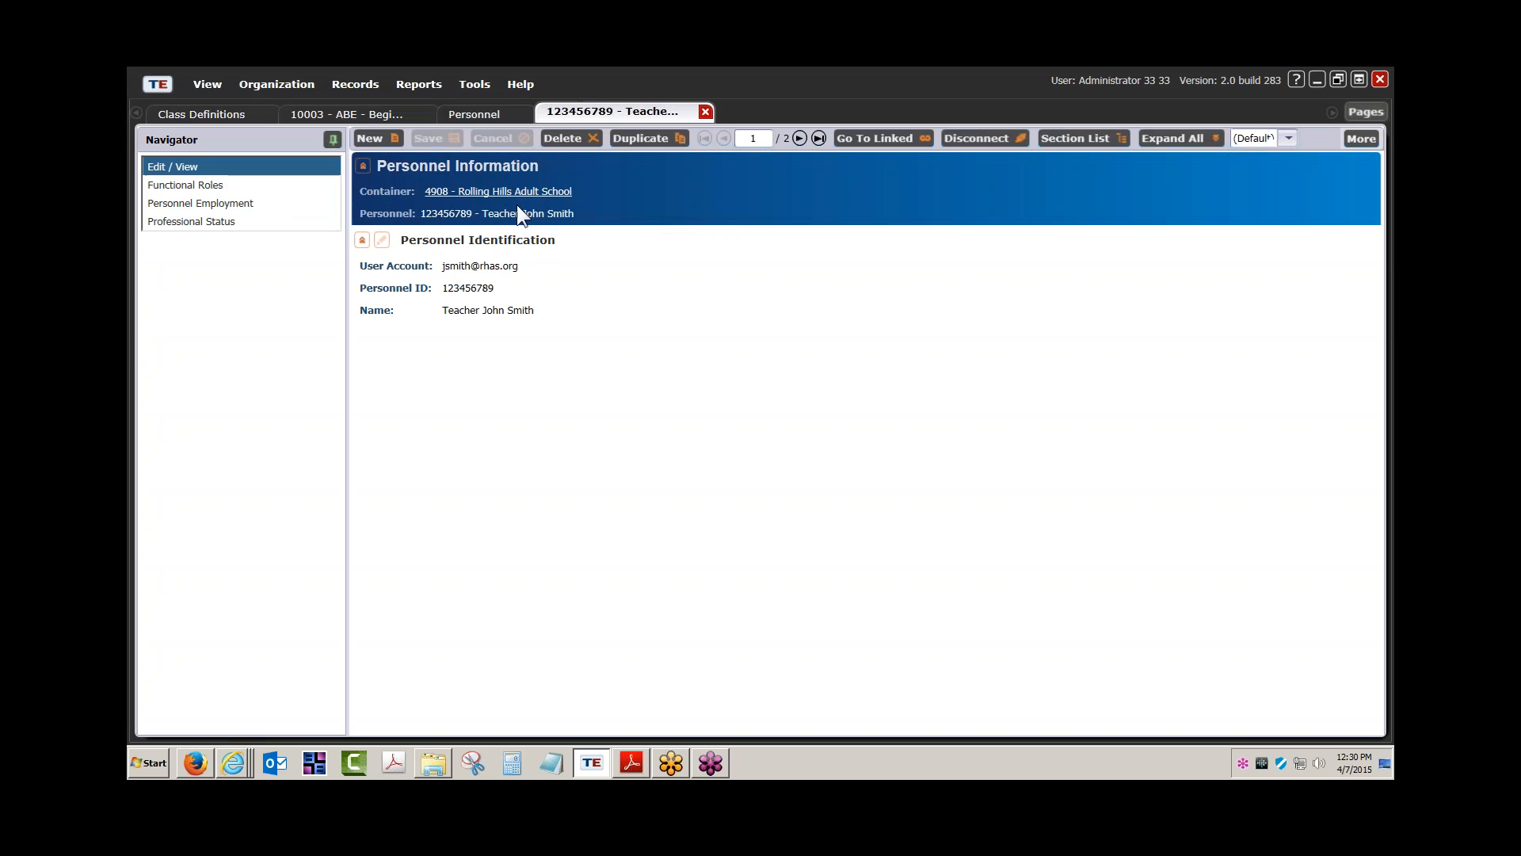
click(223, 187)
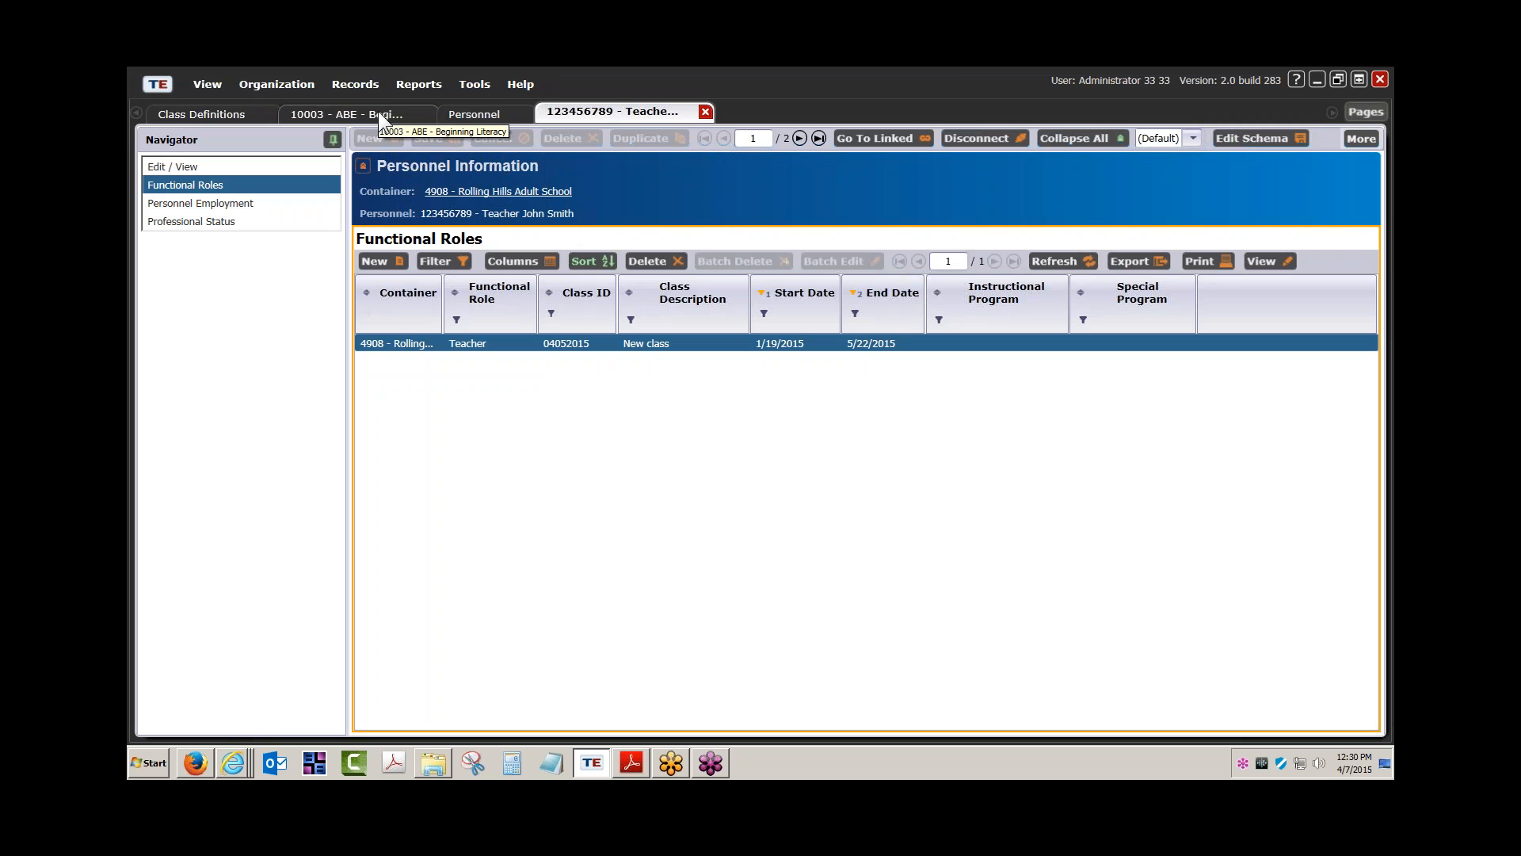
click(492, 117)
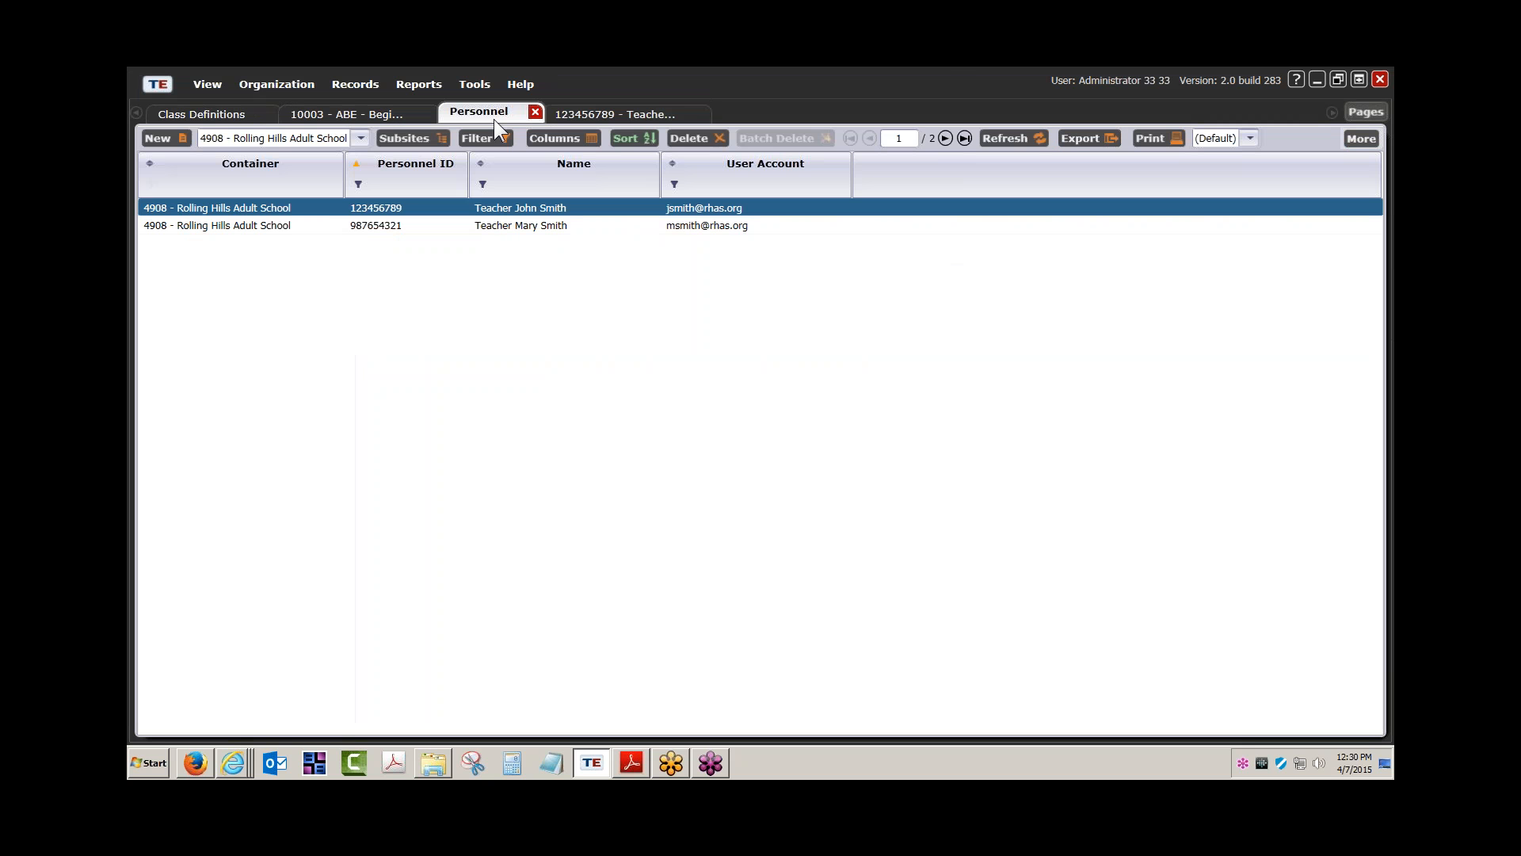
Open the second teacher's personnel record, then return to the Personnel list
double_click(500, 227)
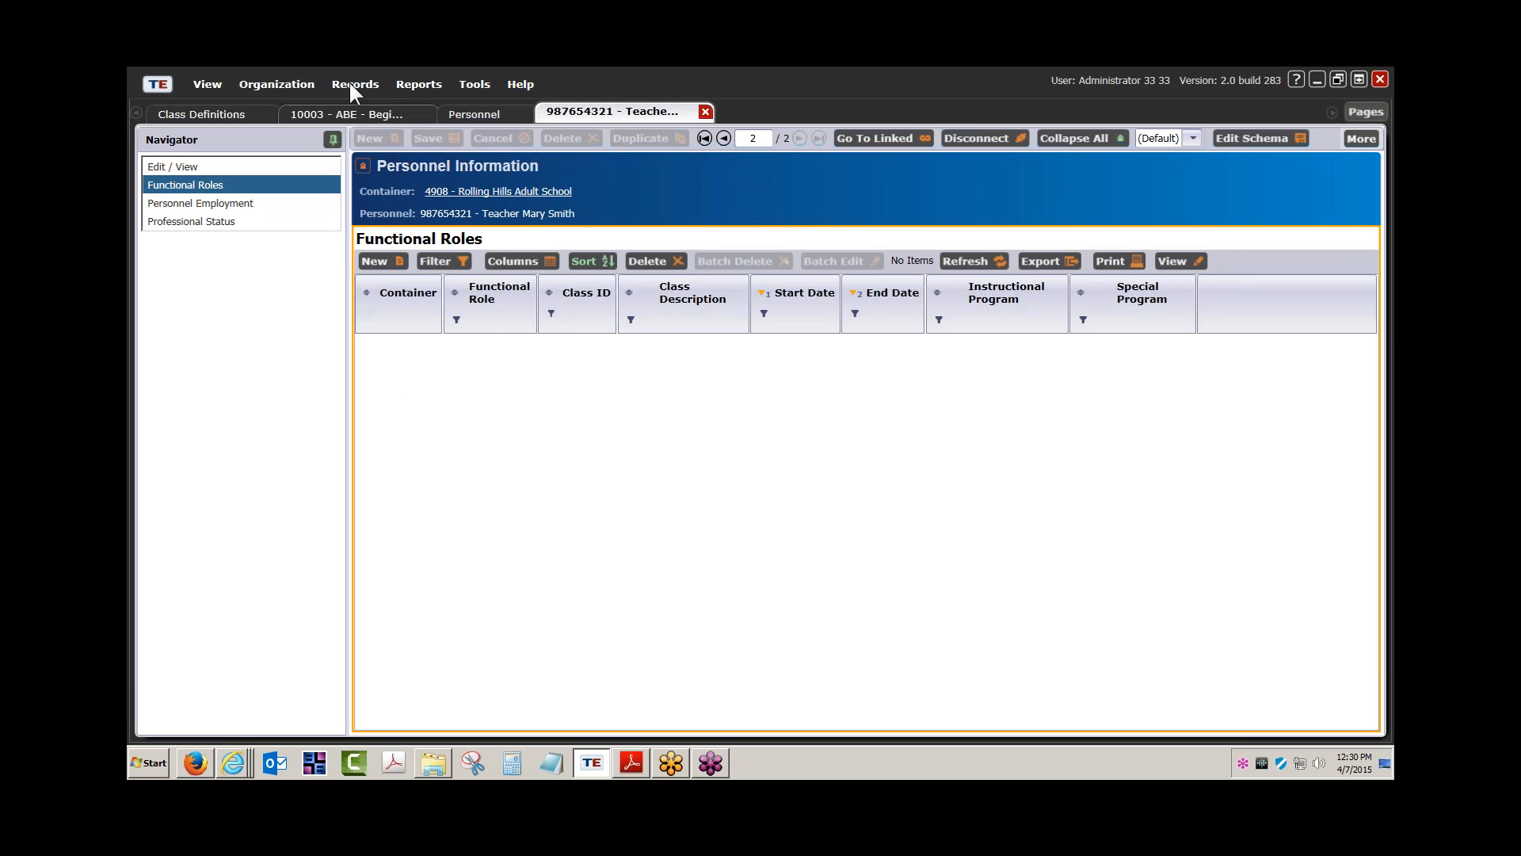
click(294, 79)
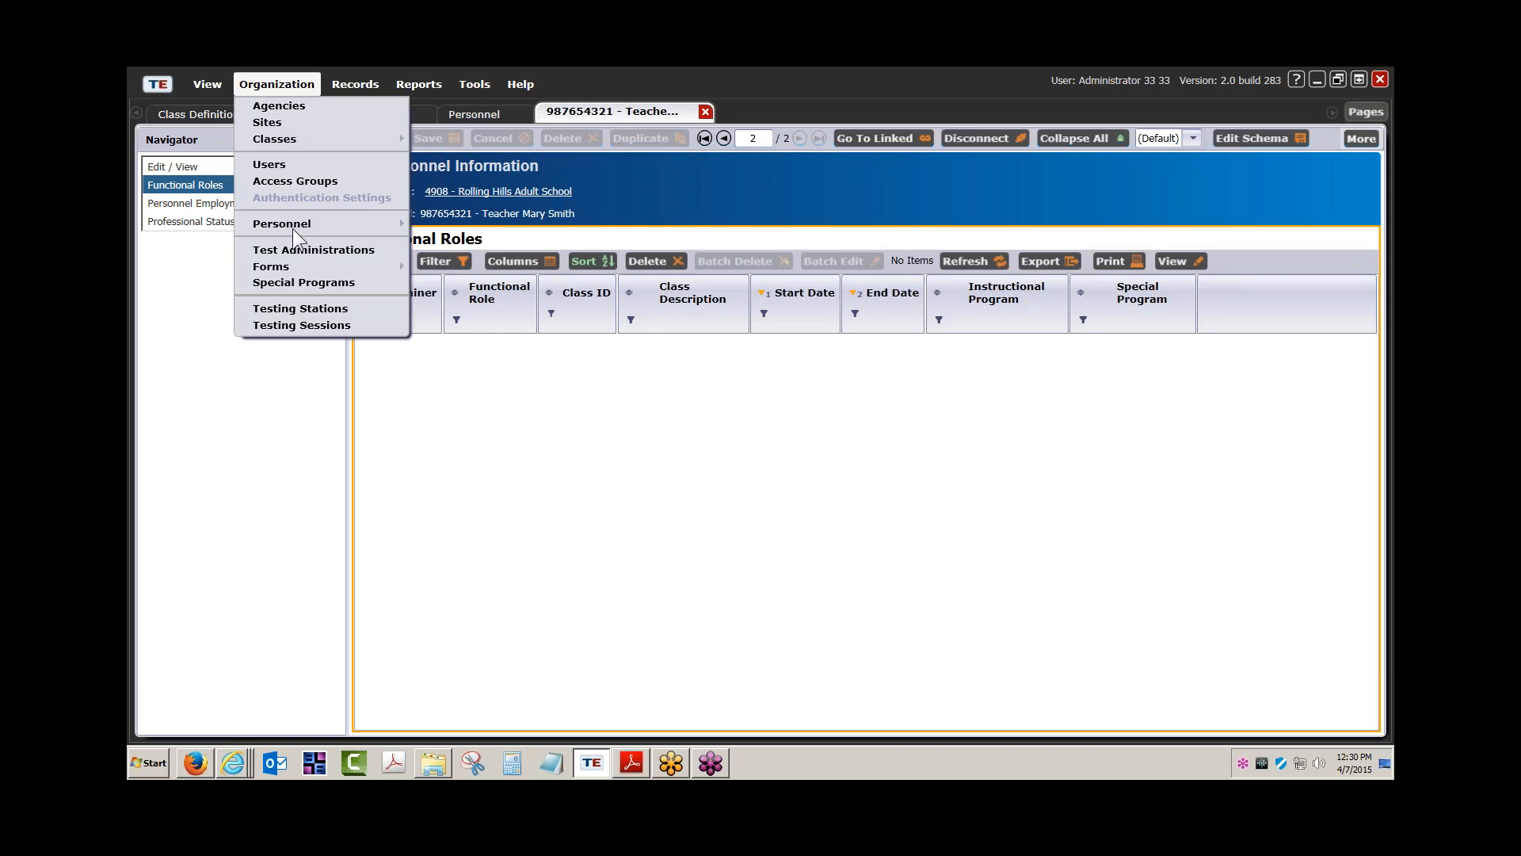
mouse_move(293, 227)
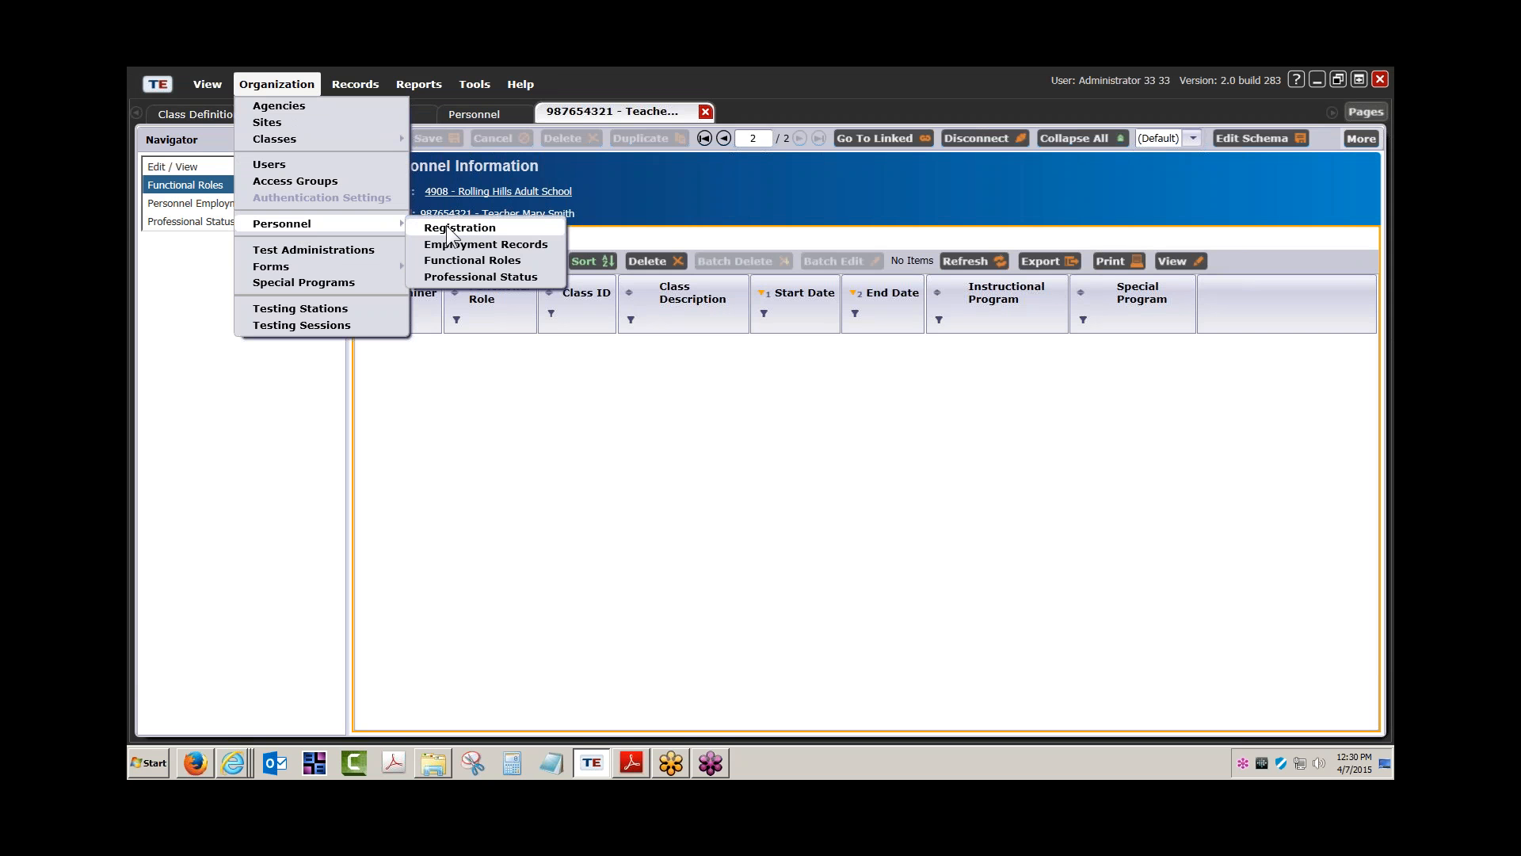
click(469, 113)
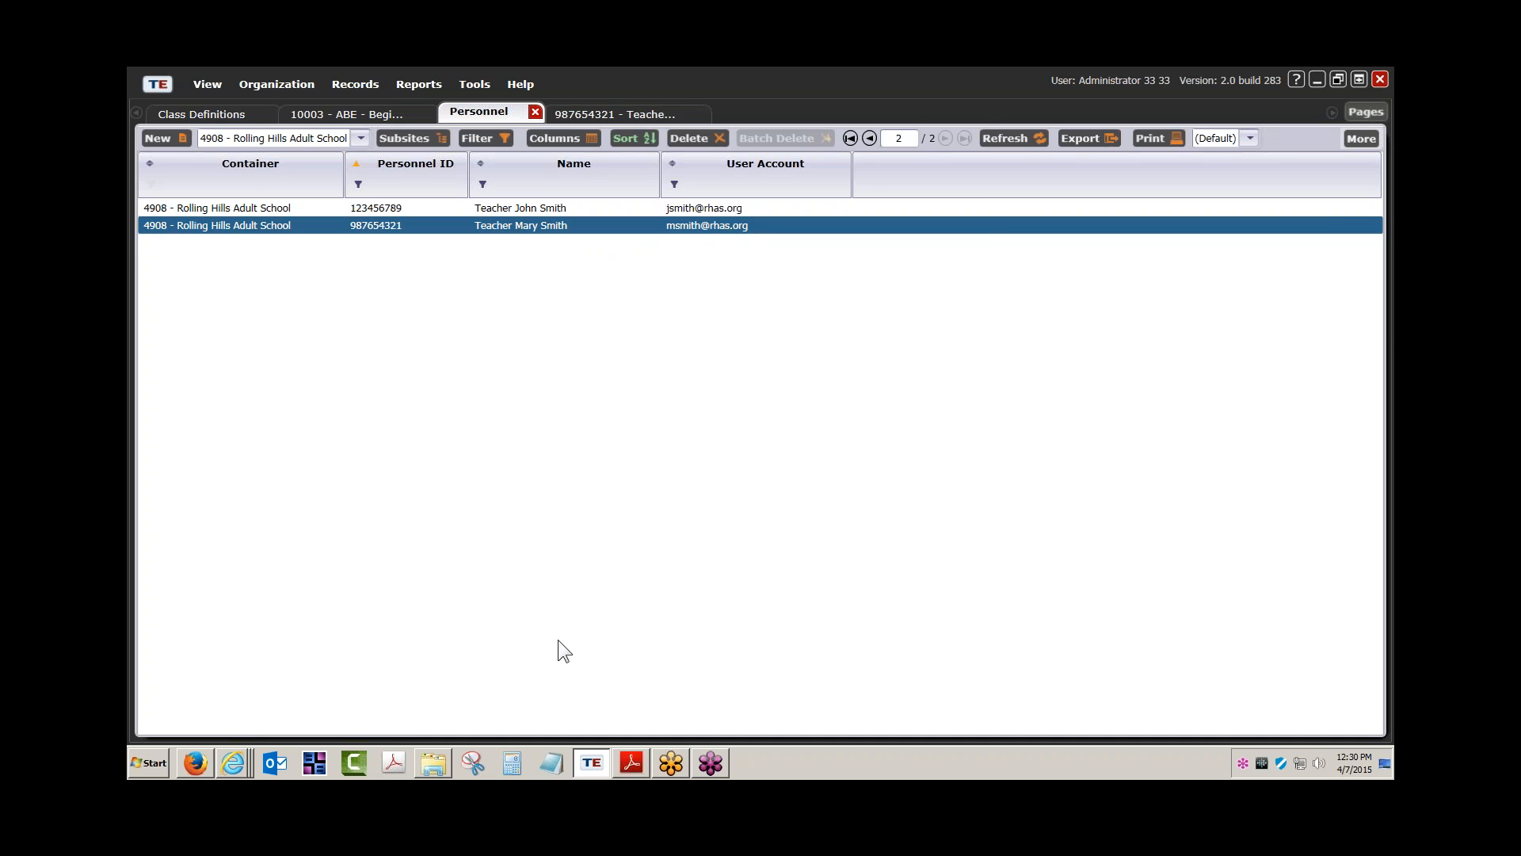
Open Class records (4050) Import Template.xlsx and select teacher codes I2:I13 on TEMPLATE
click(431, 763)
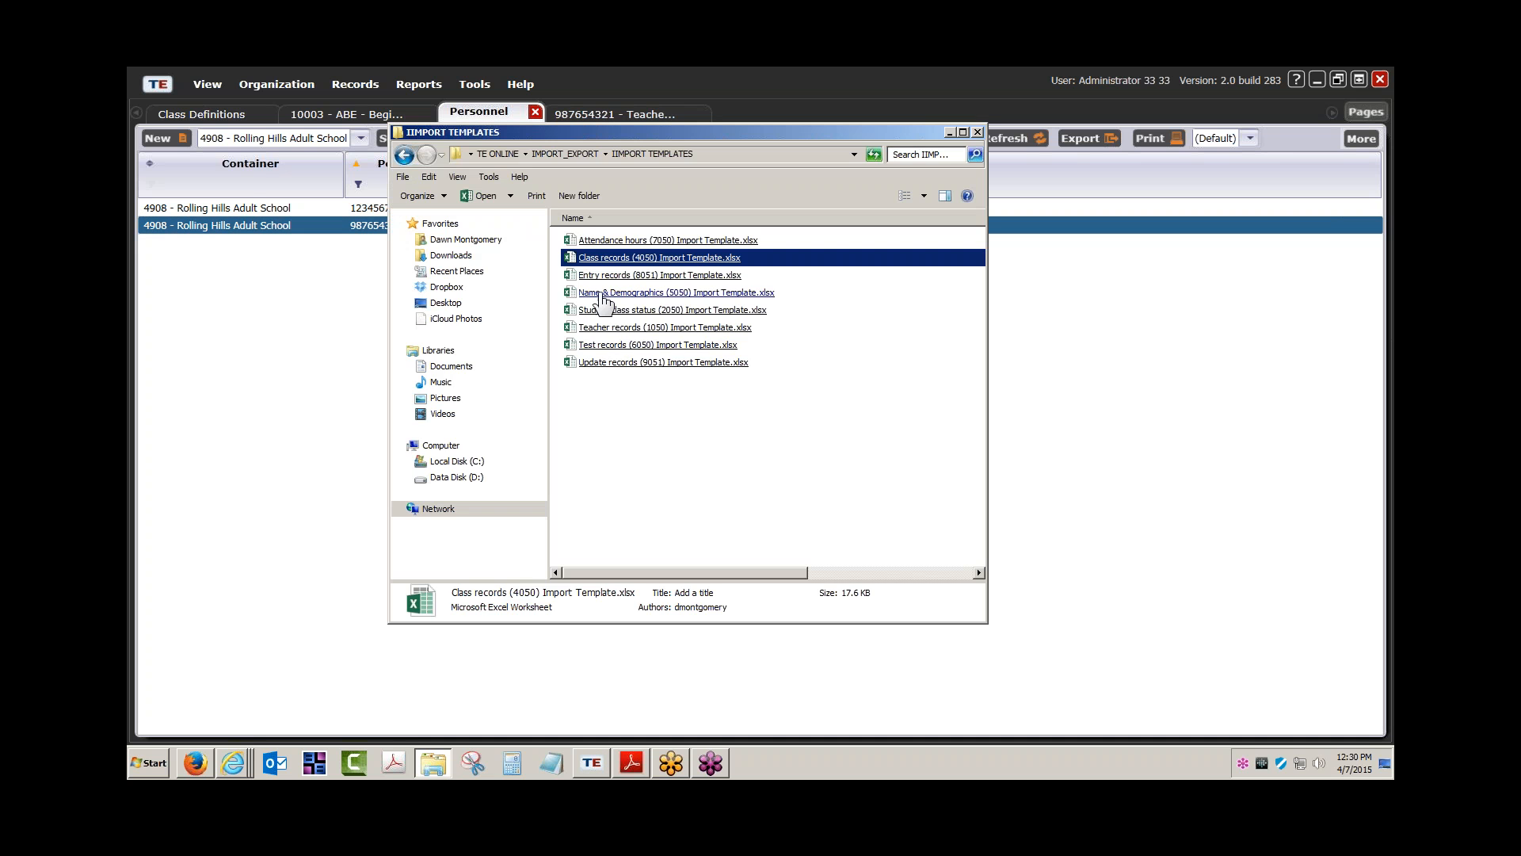
double_click(621, 260)
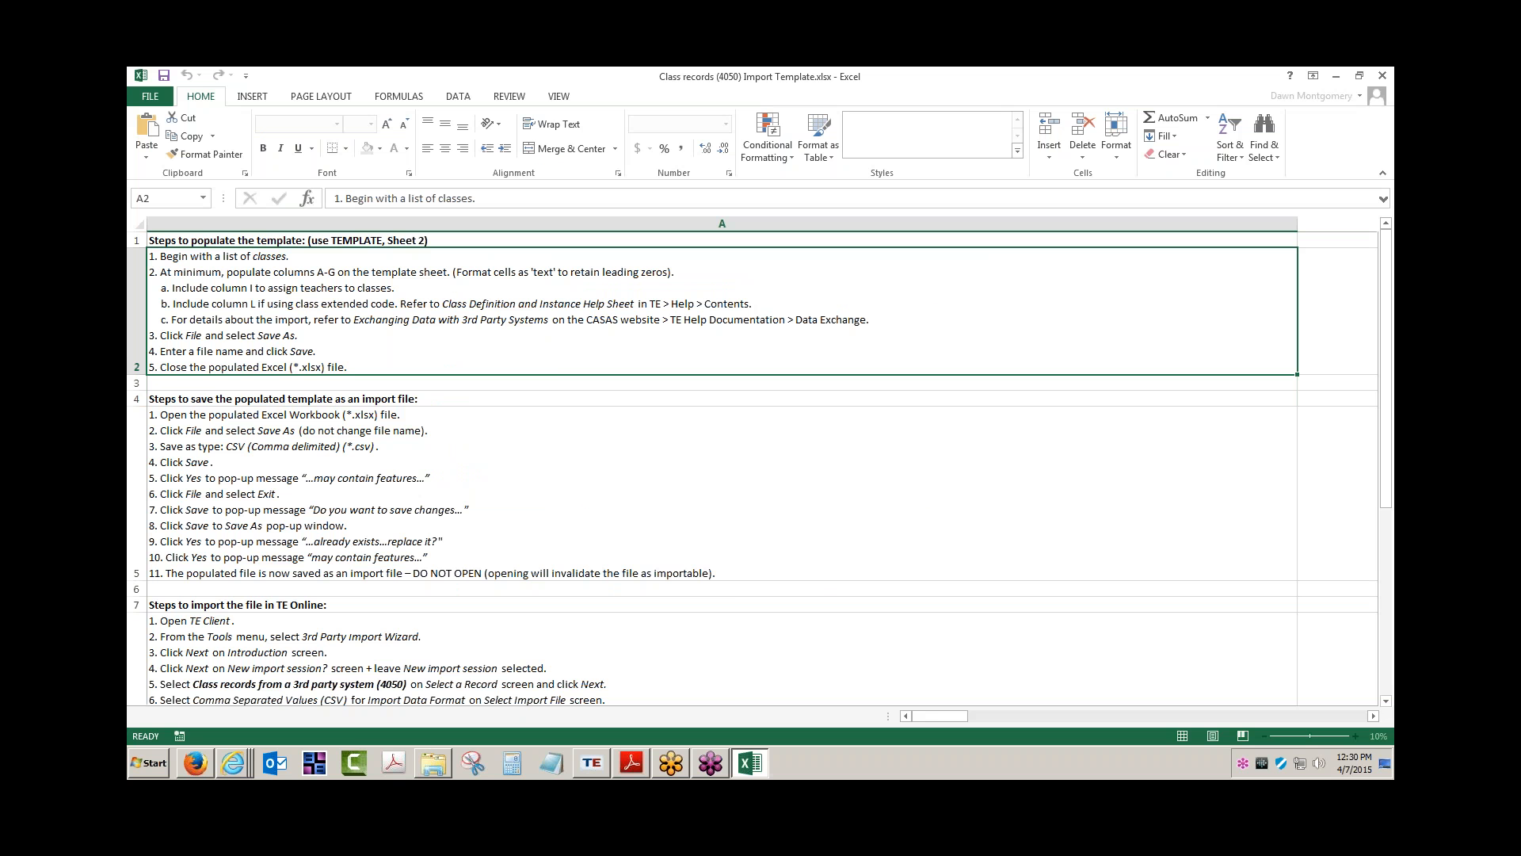
click(321, 715)
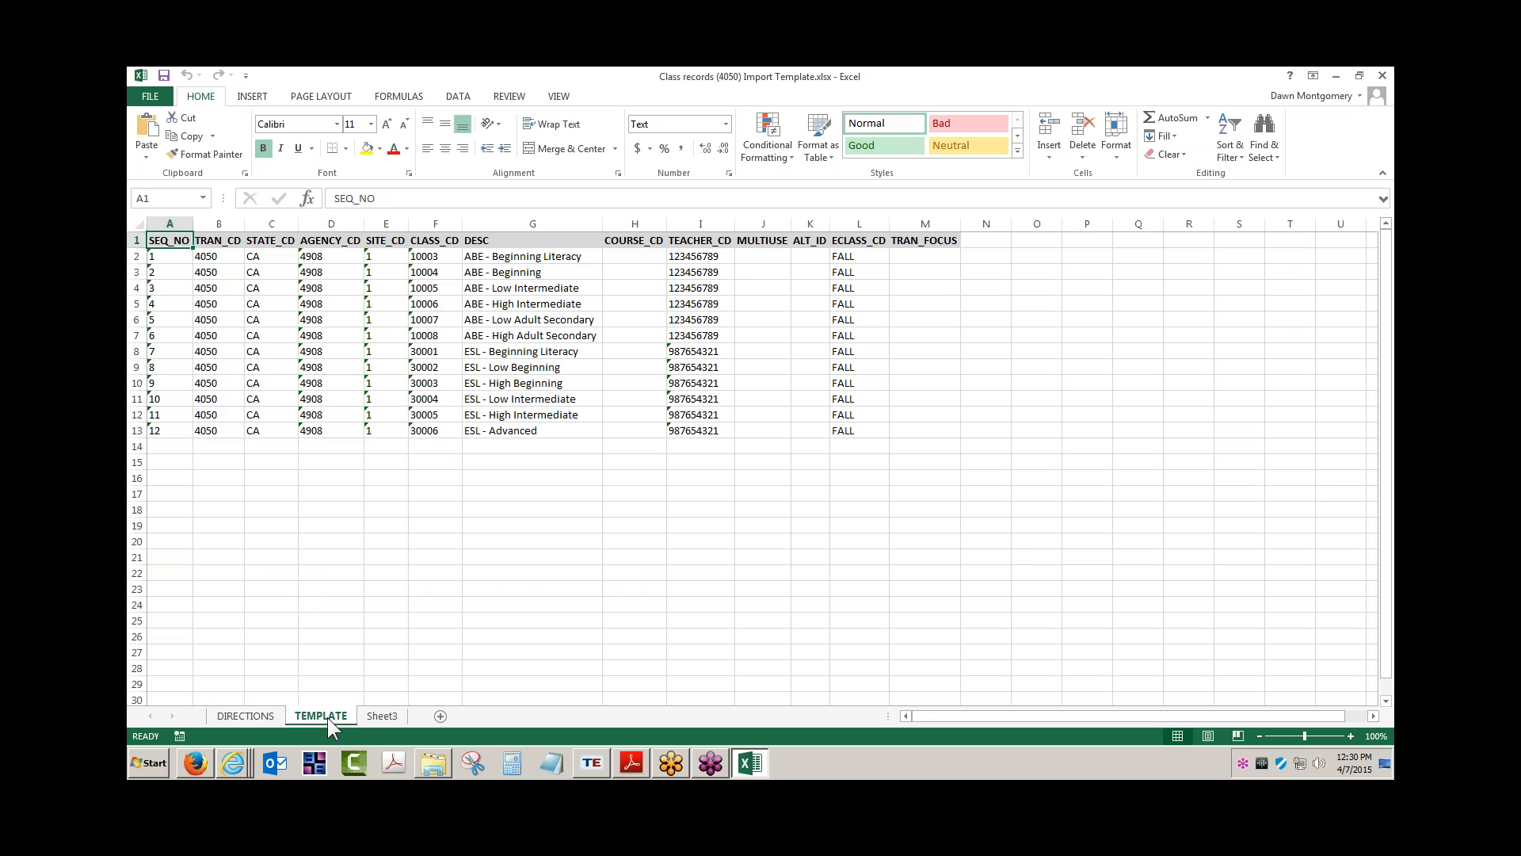
drag(699, 255, 688, 436)
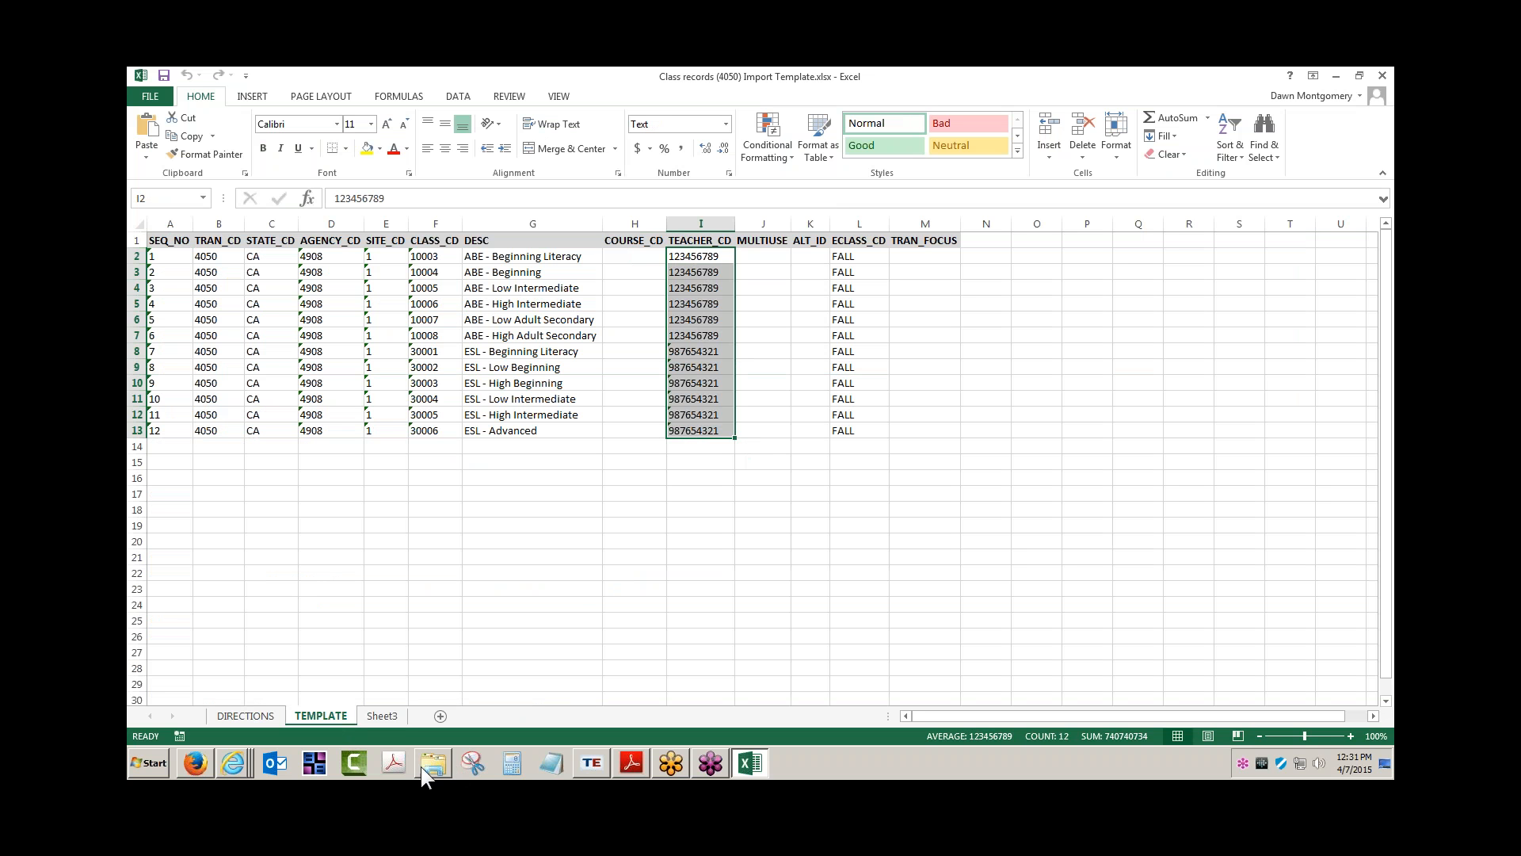
click(594, 762)
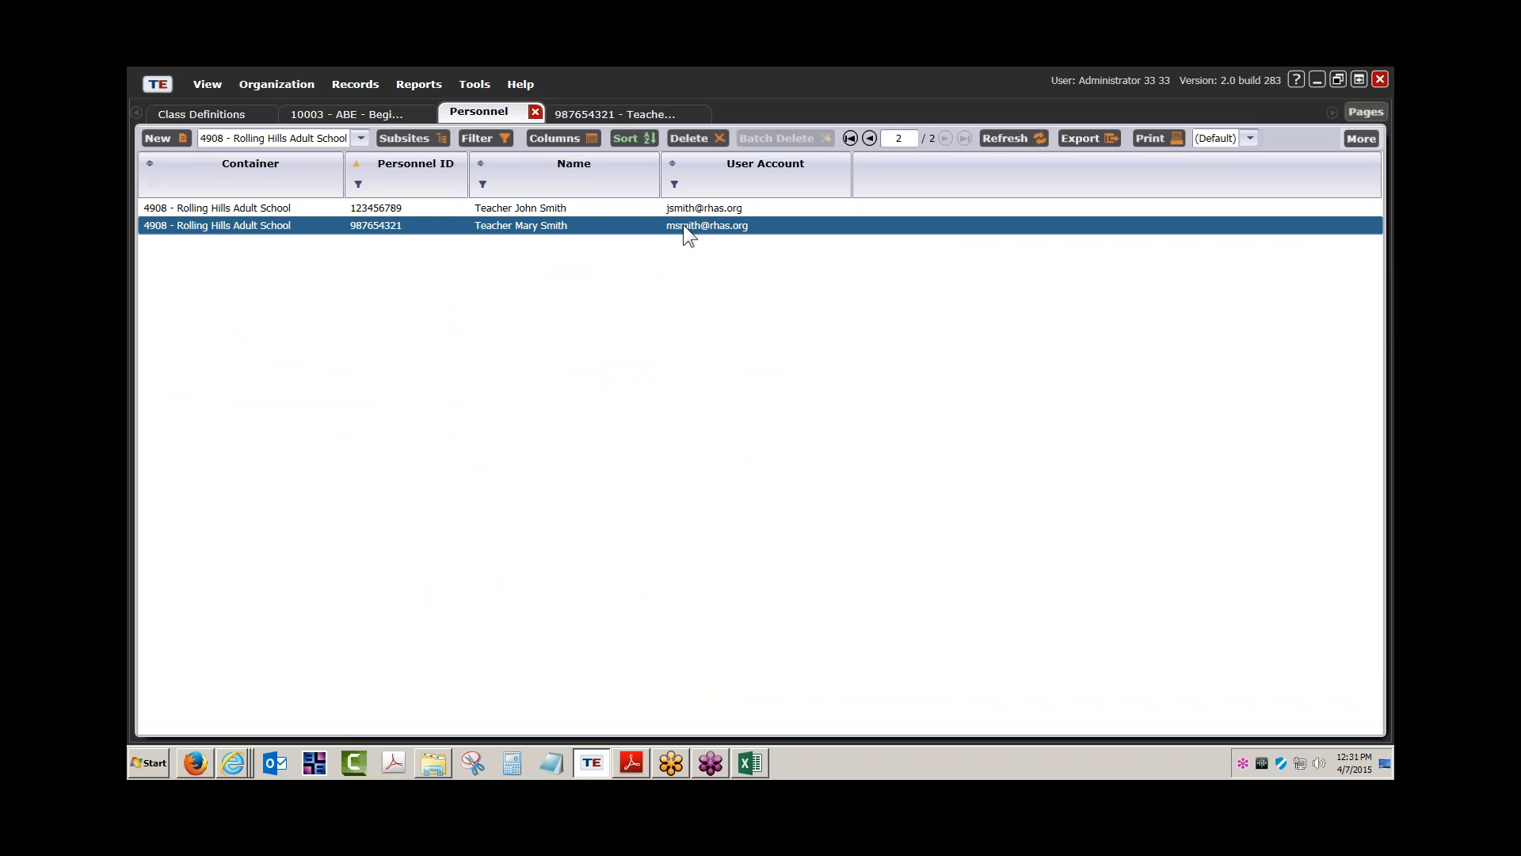
Close the teacher records, personnel list, class 10003 record and Class Definitions tabs, then reopen Import Templates
click(623, 116)
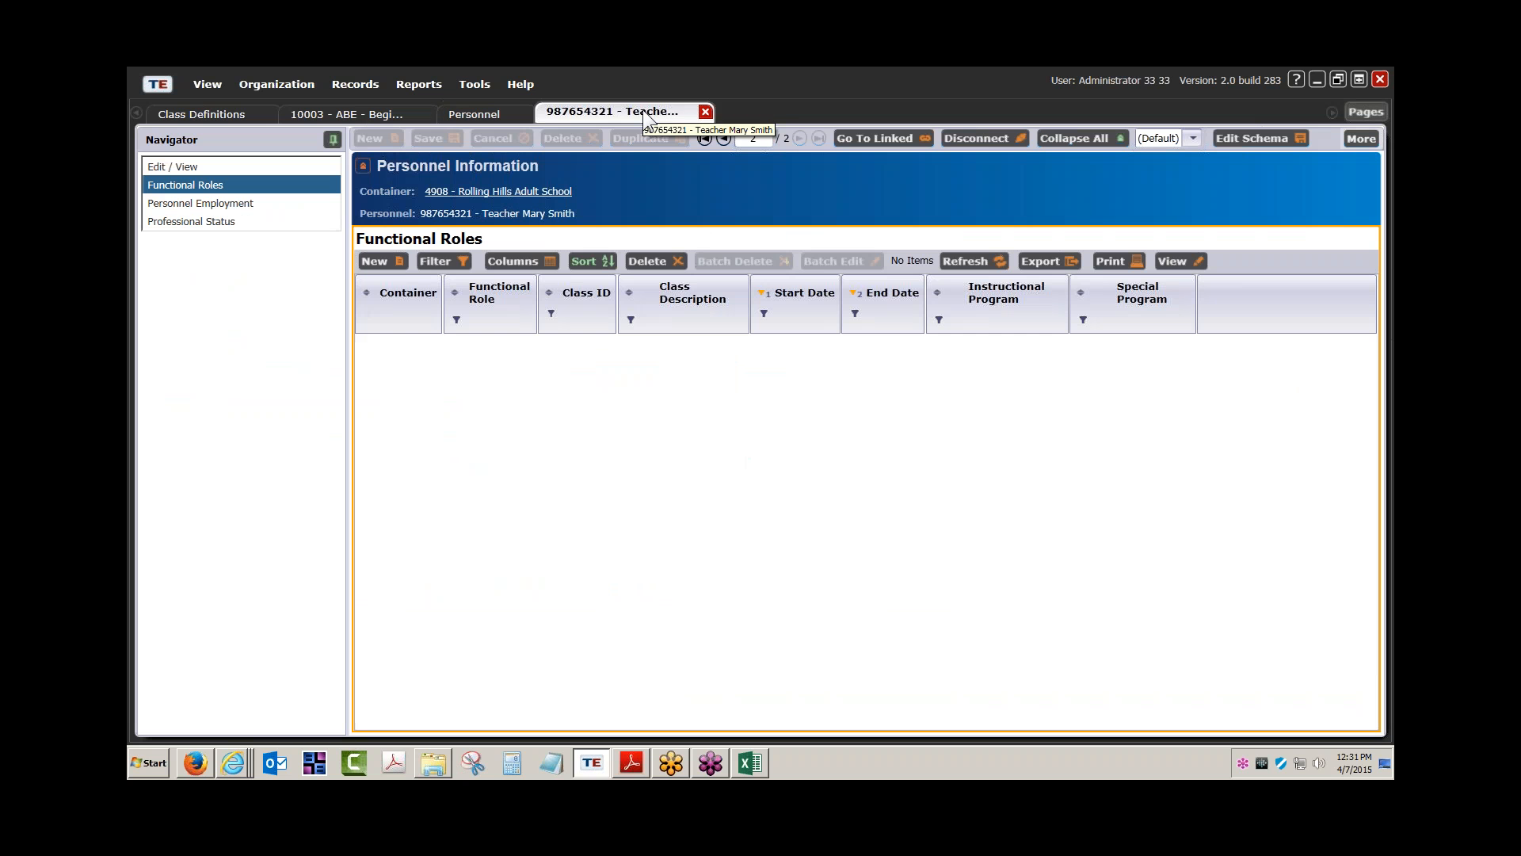
click(710, 112)
click(536, 112)
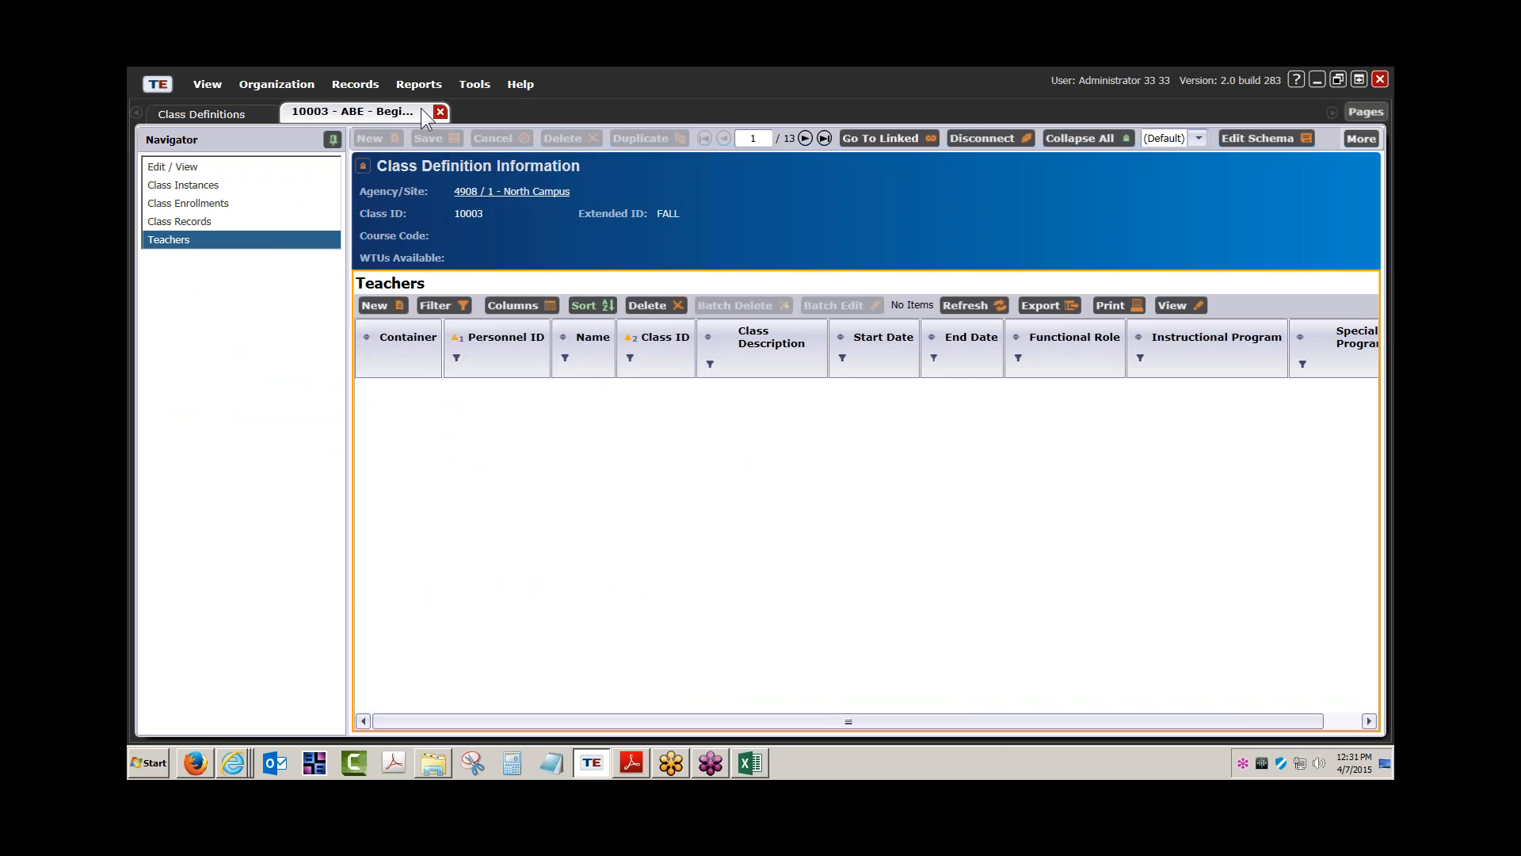
click(440, 113)
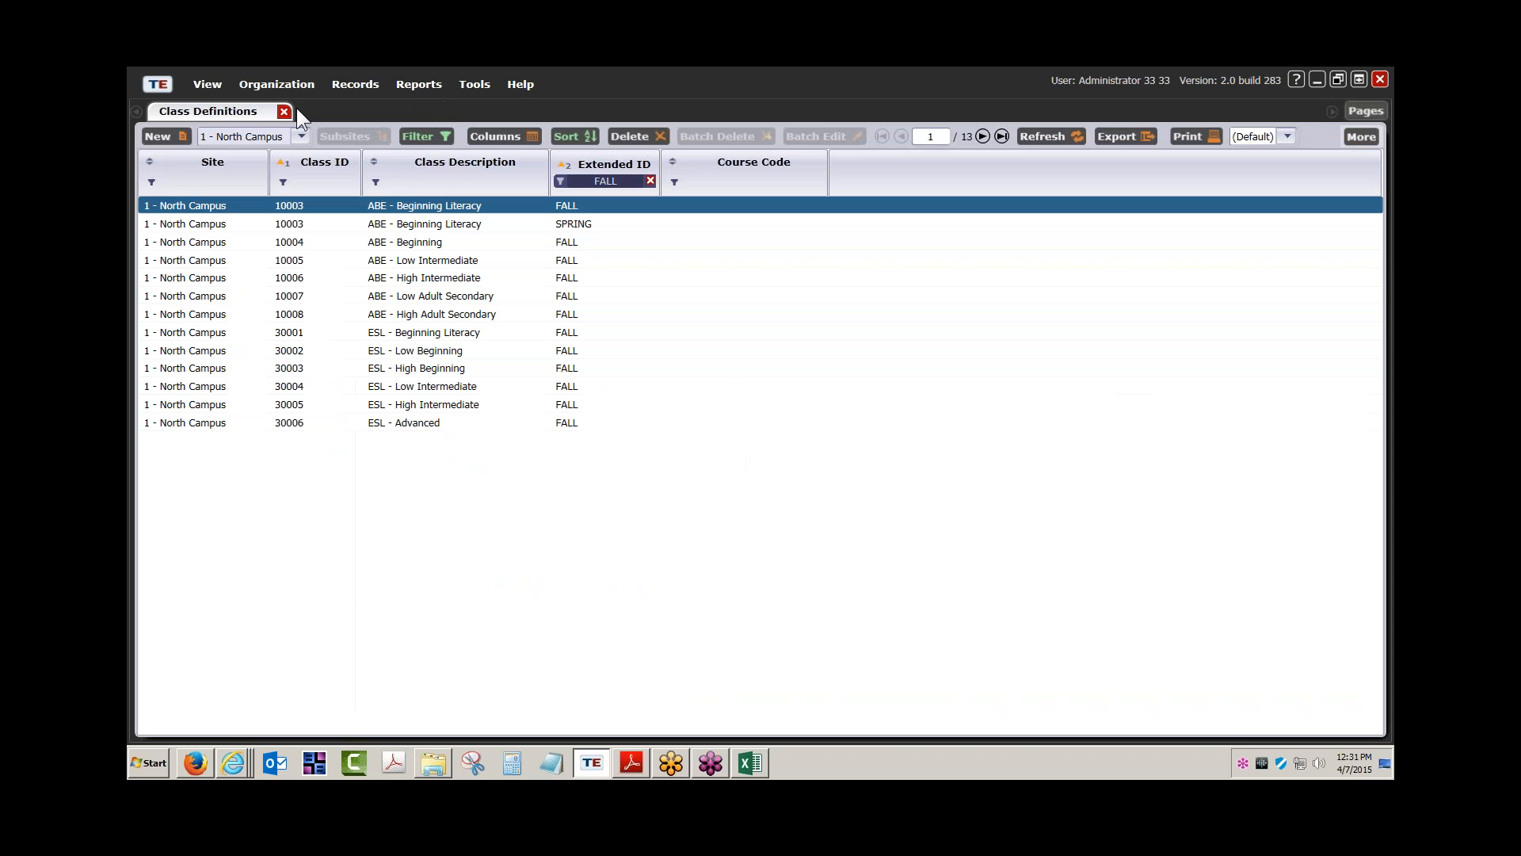
click(283, 112)
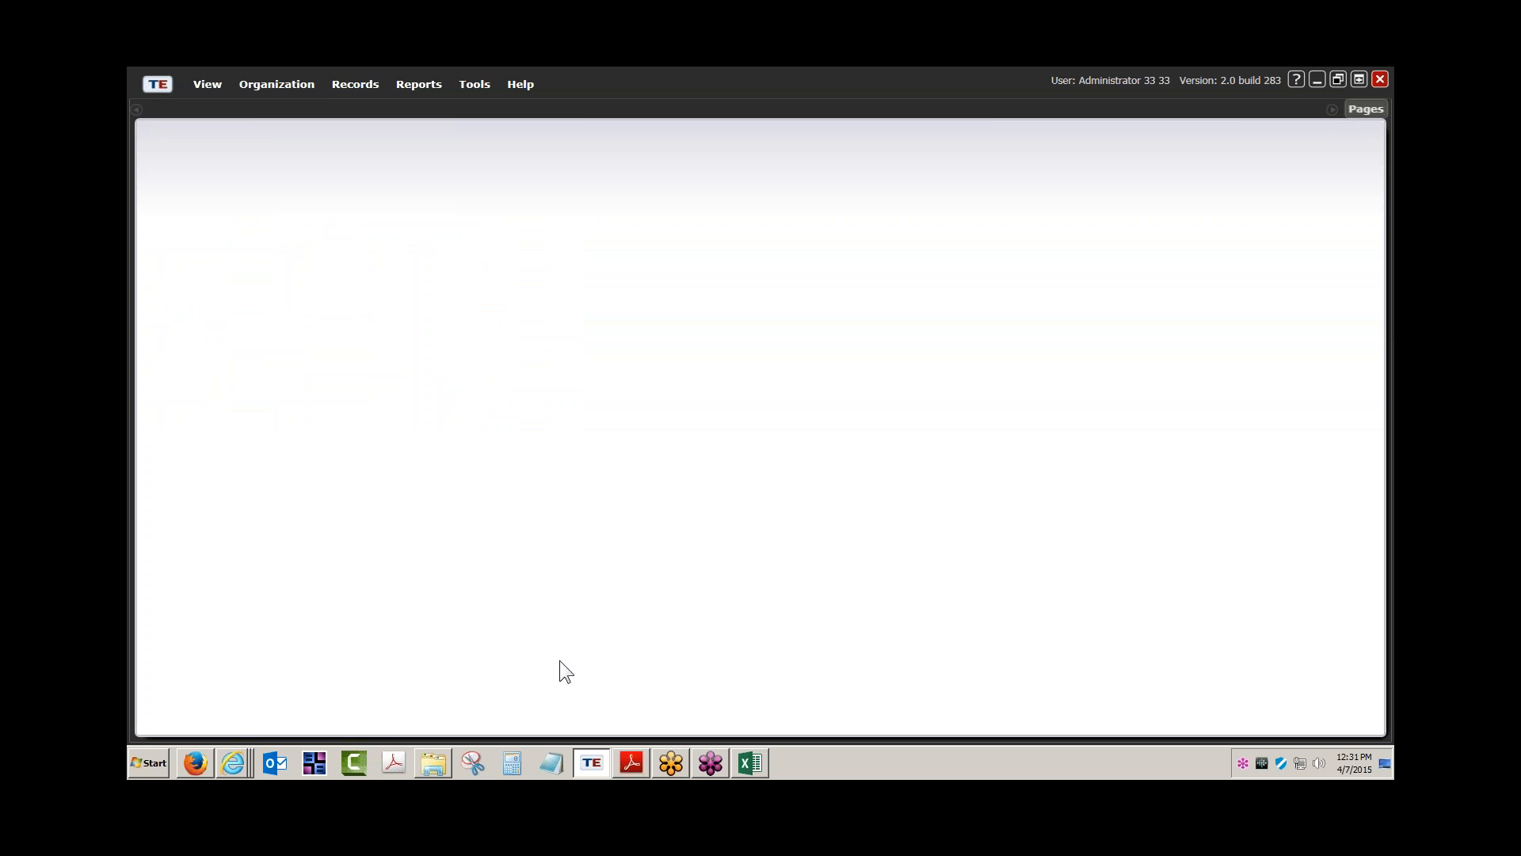
click(427, 763)
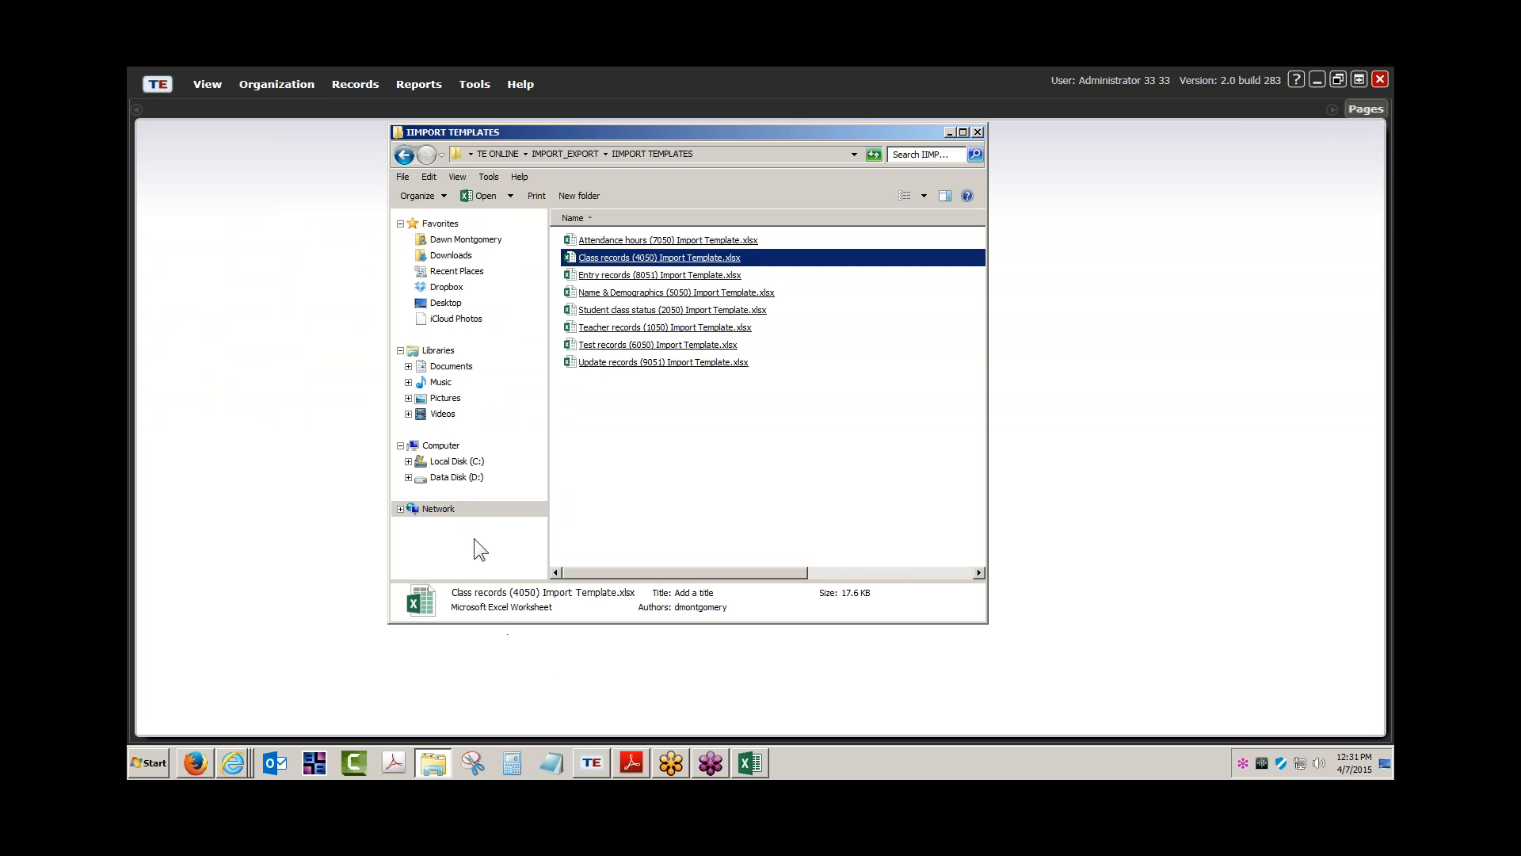
click(474, 85)
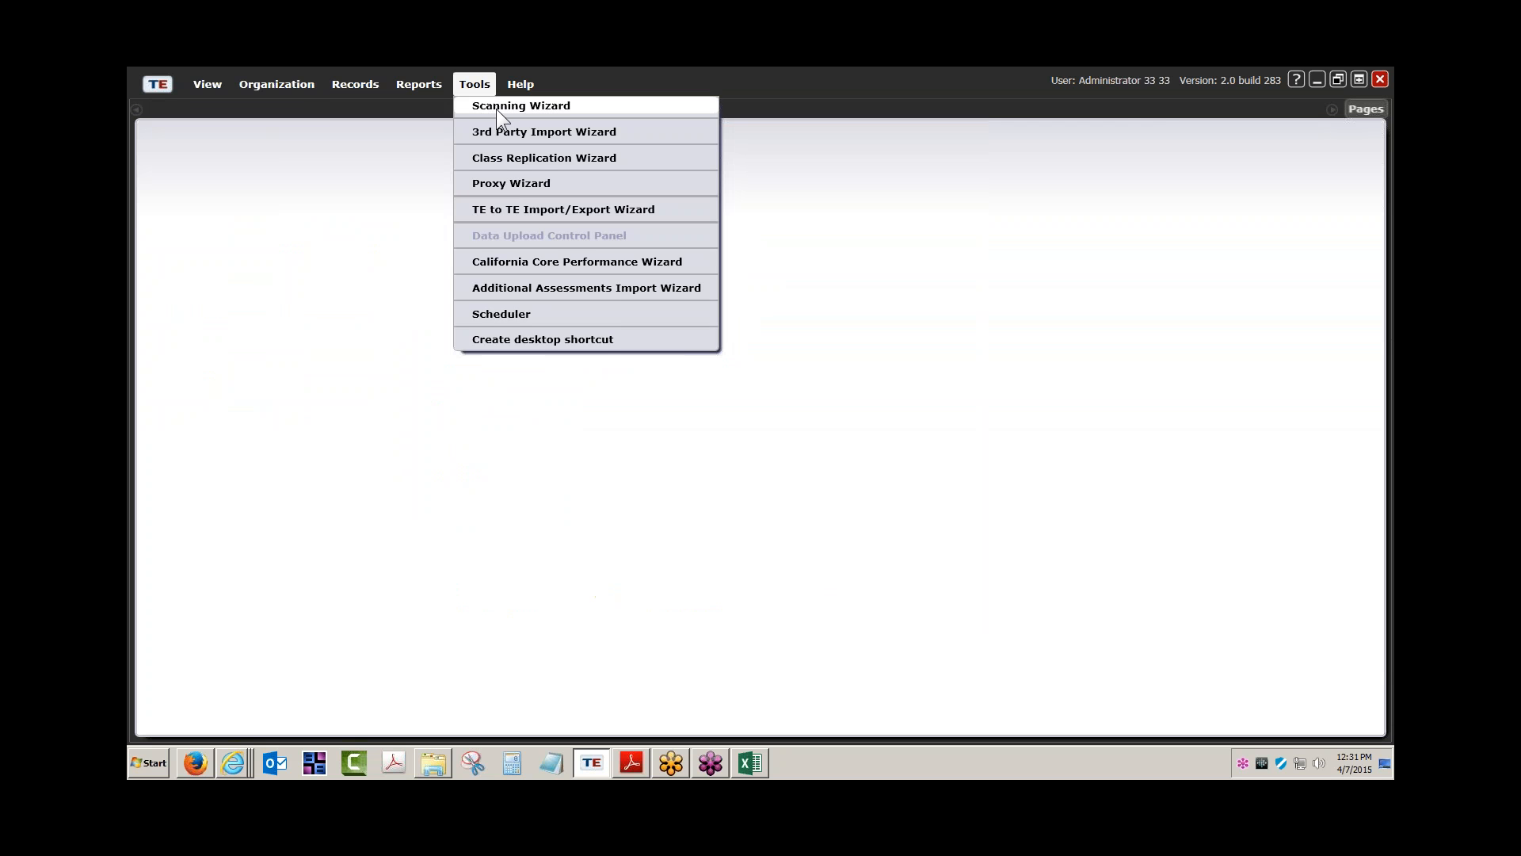
Start a new 3rd Party Import of teacher records (1050) from the Teacher records CSV file
click(501, 132)
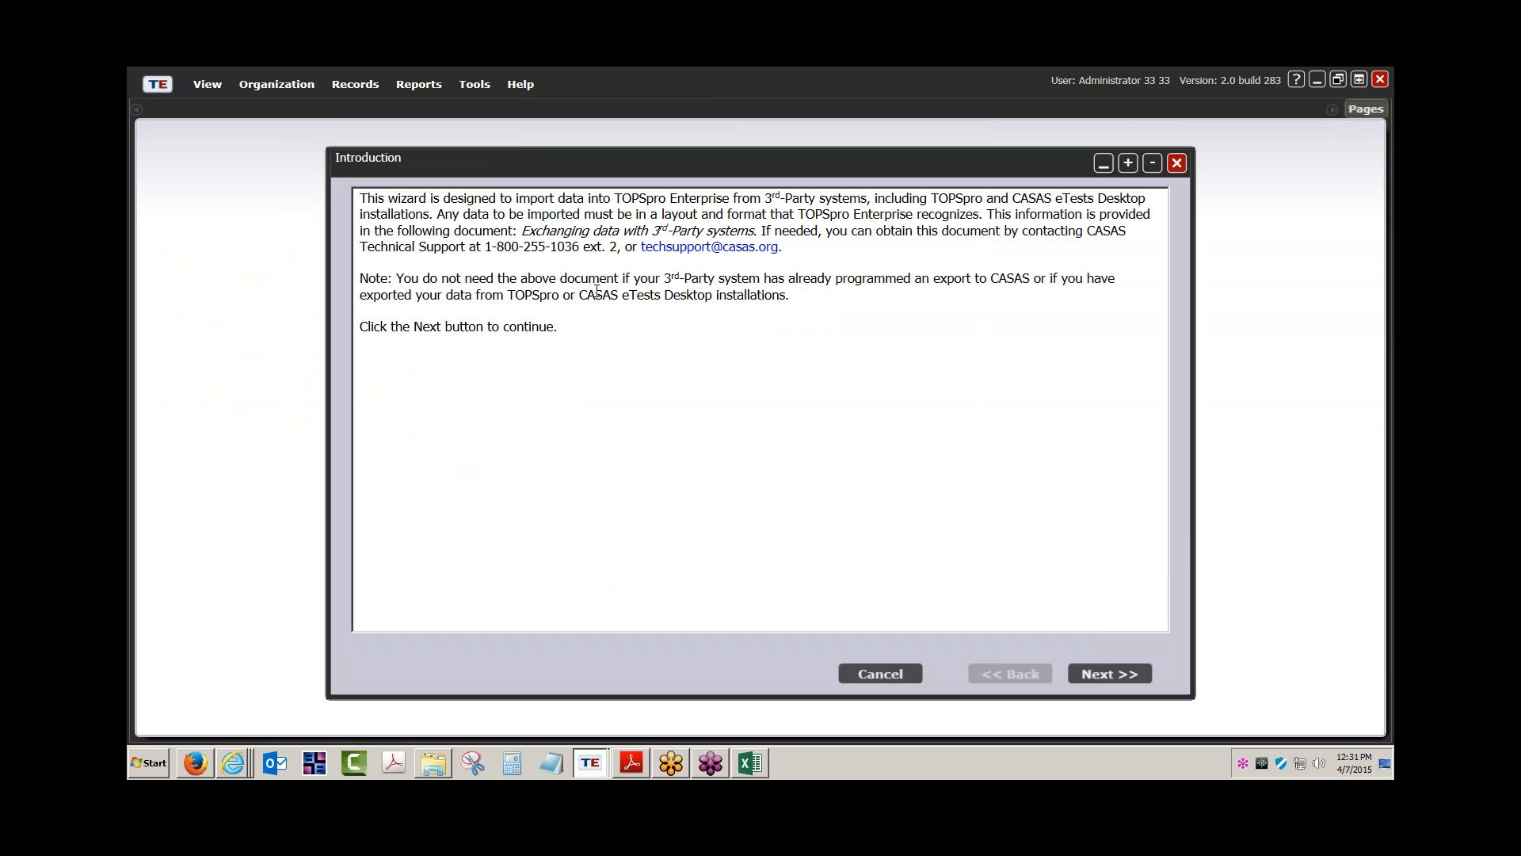
click(1128, 672)
click(1129, 672)
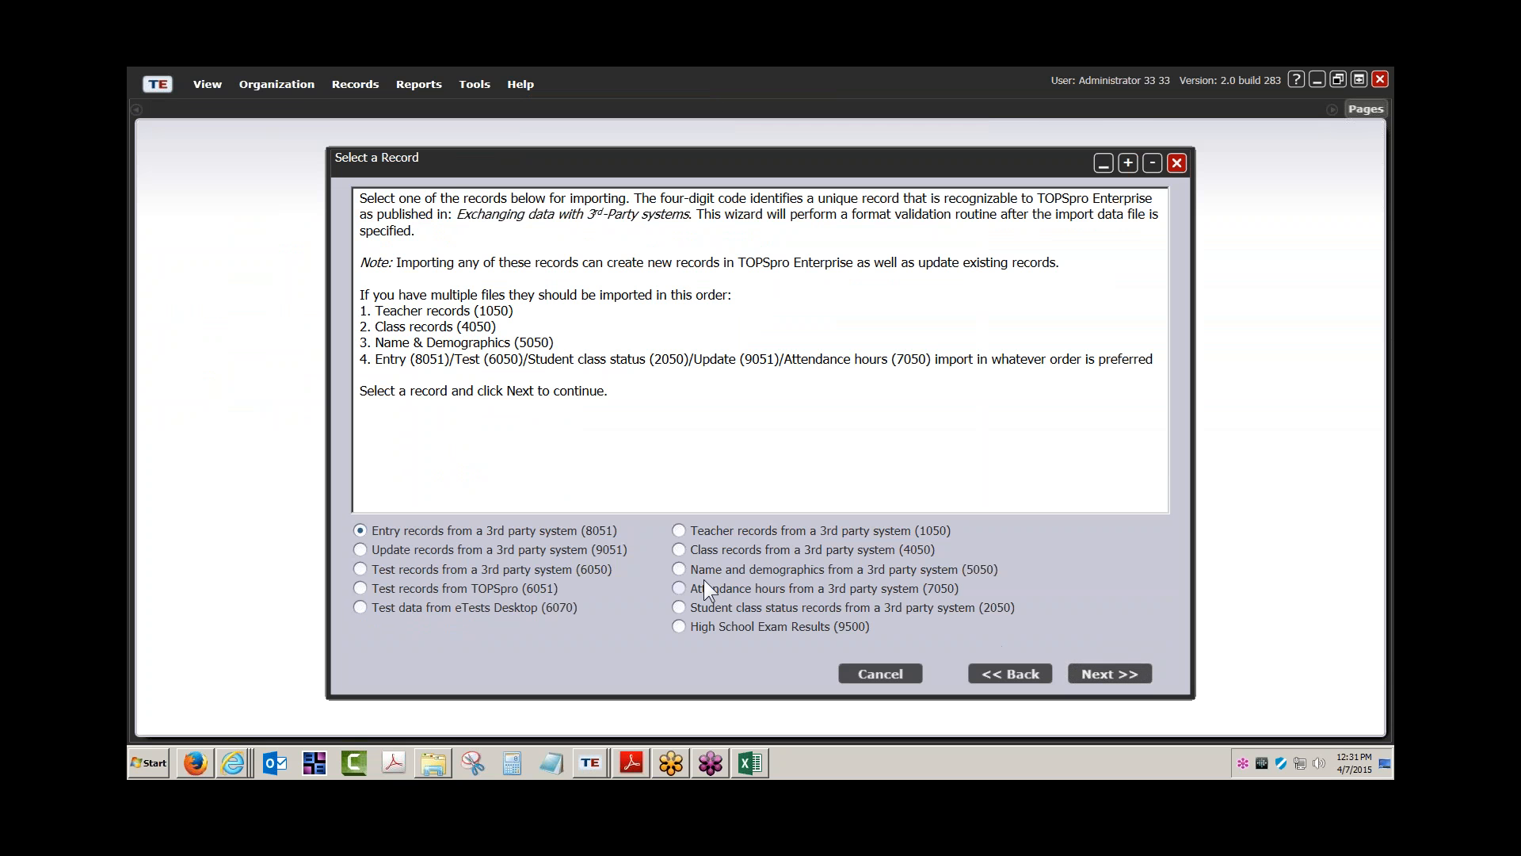
click(679, 530)
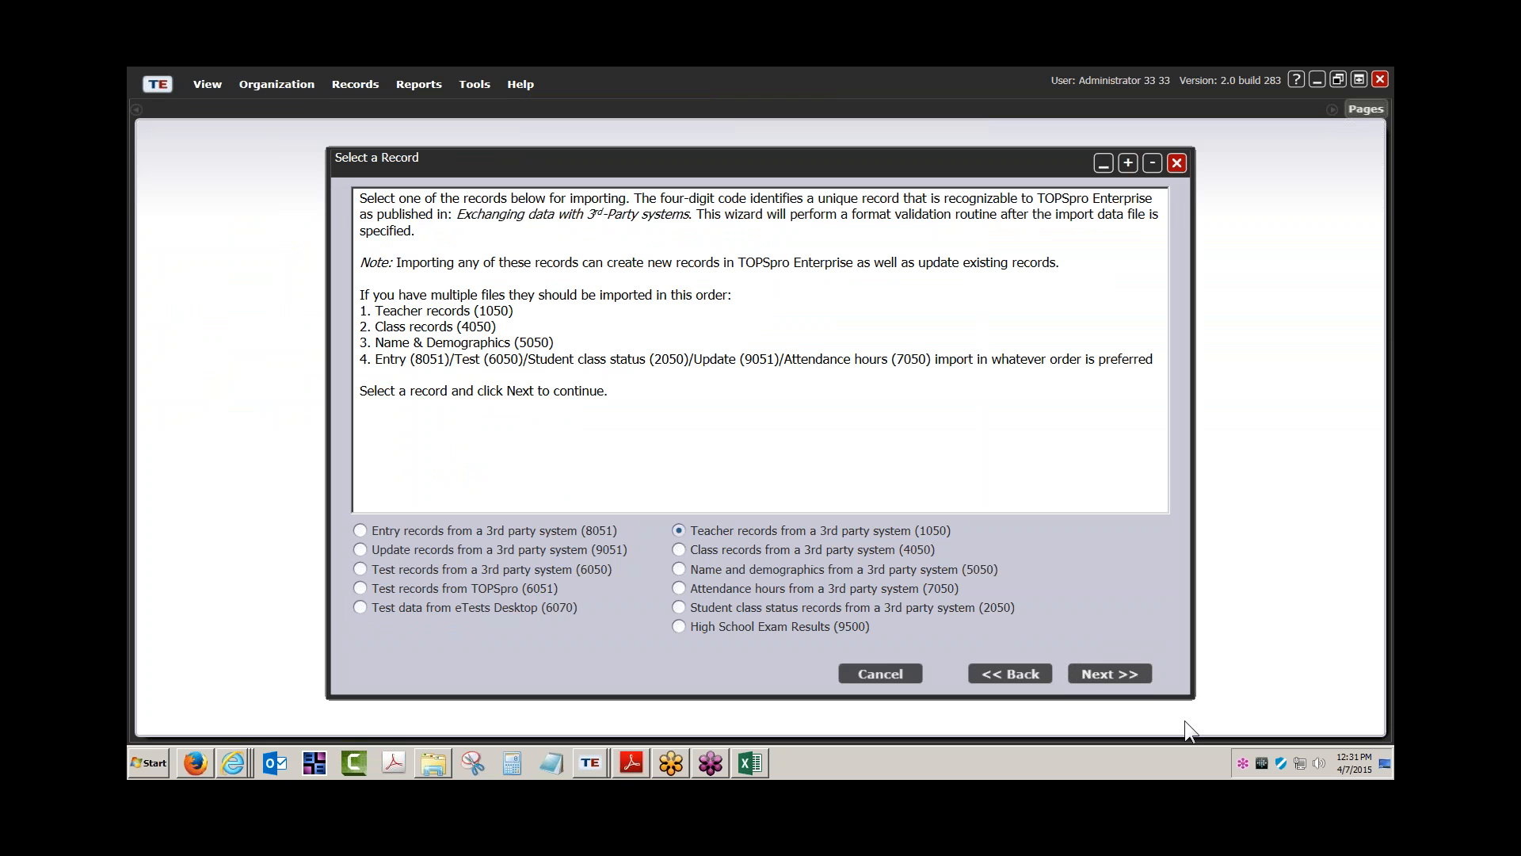
click(1112, 673)
click(484, 570)
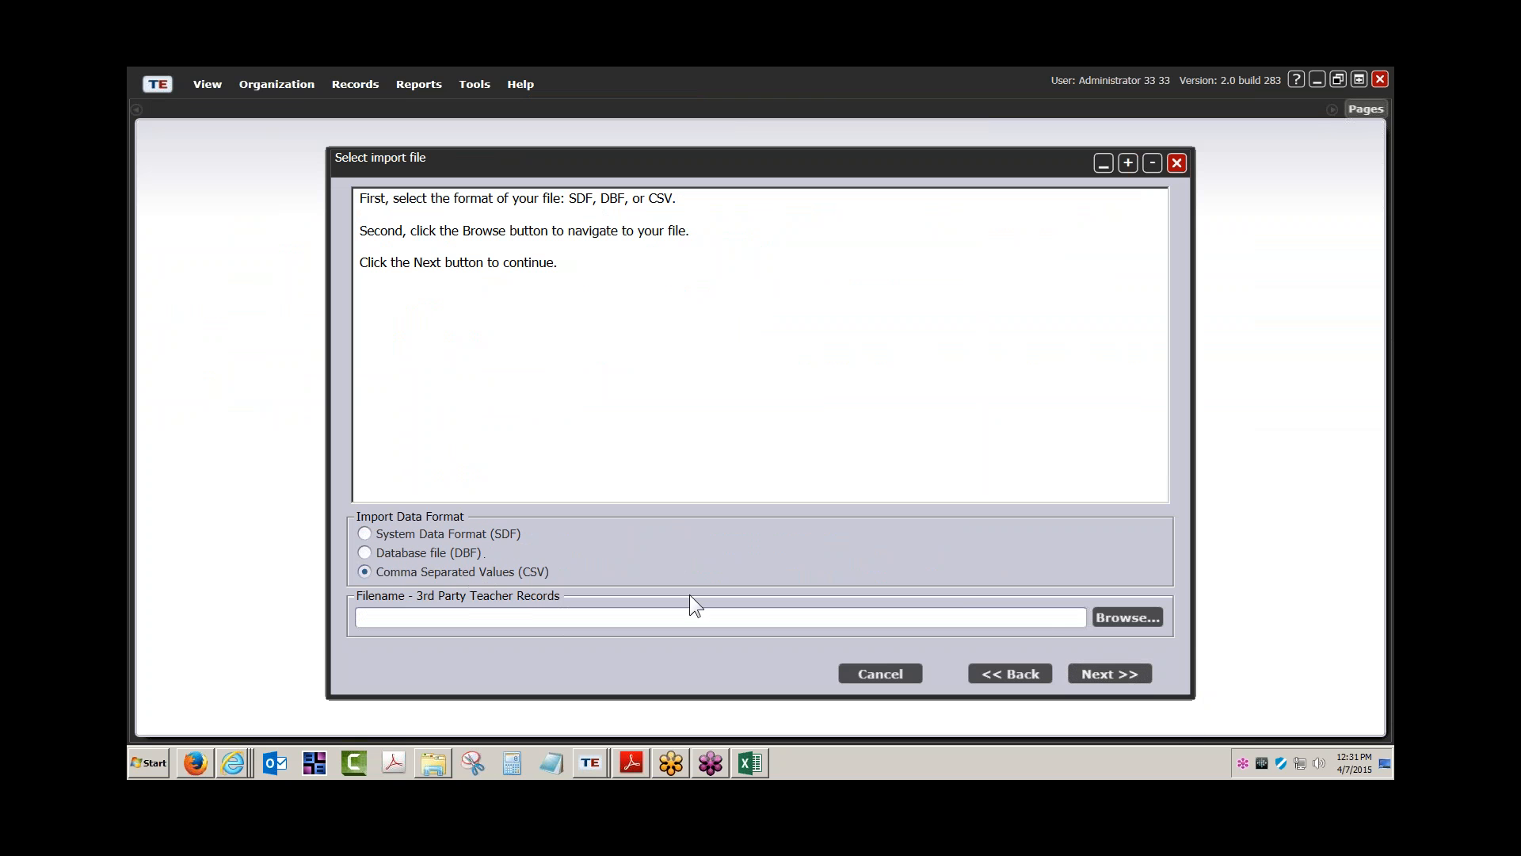
click(1133, 618)
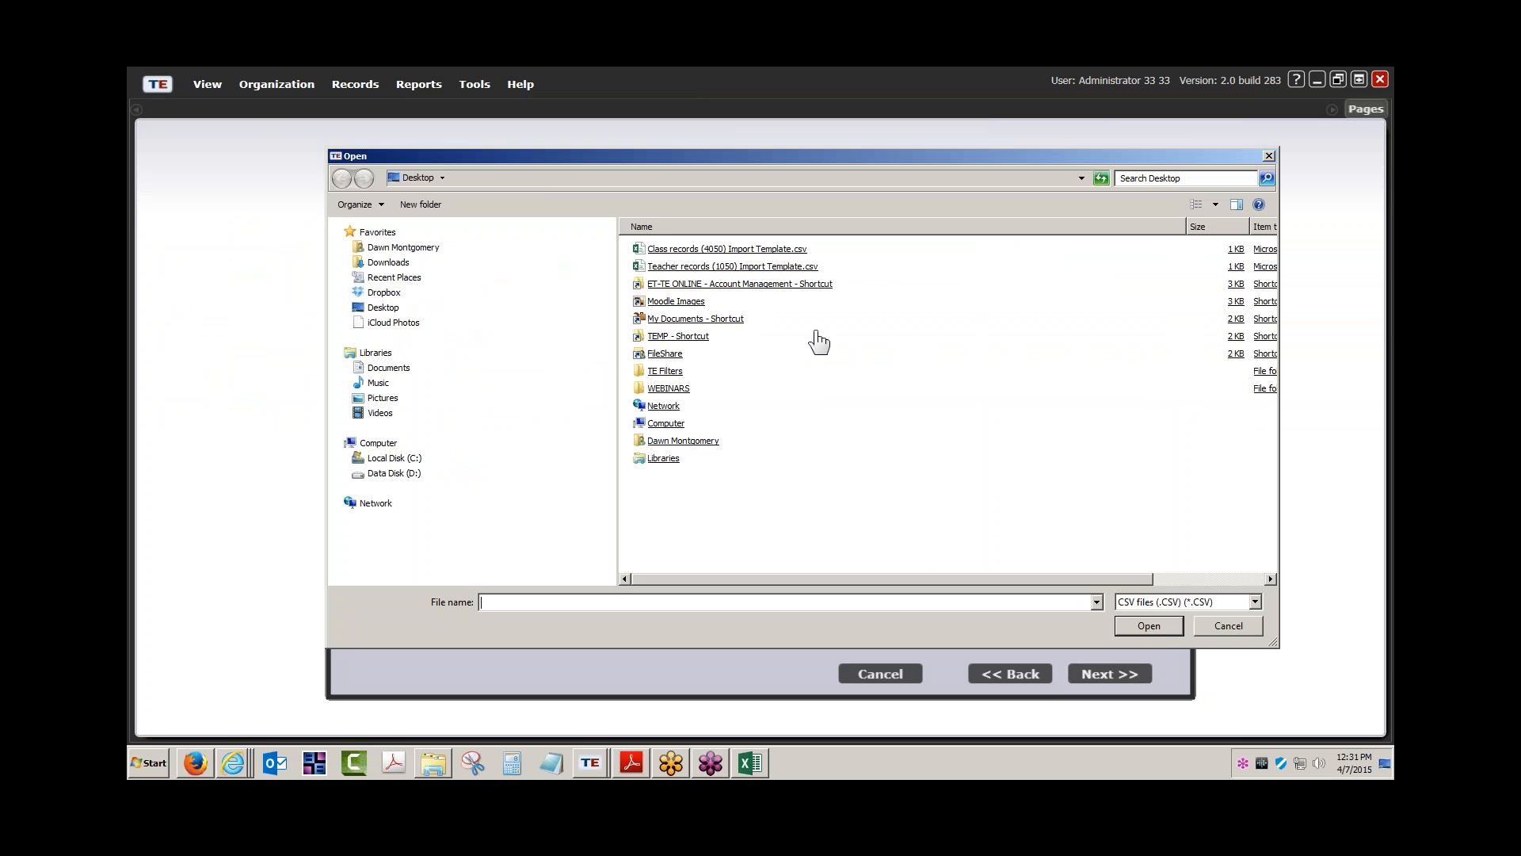
double_click(792, 270)
Validate the import file and import the two teacher records
click(1109, 675)
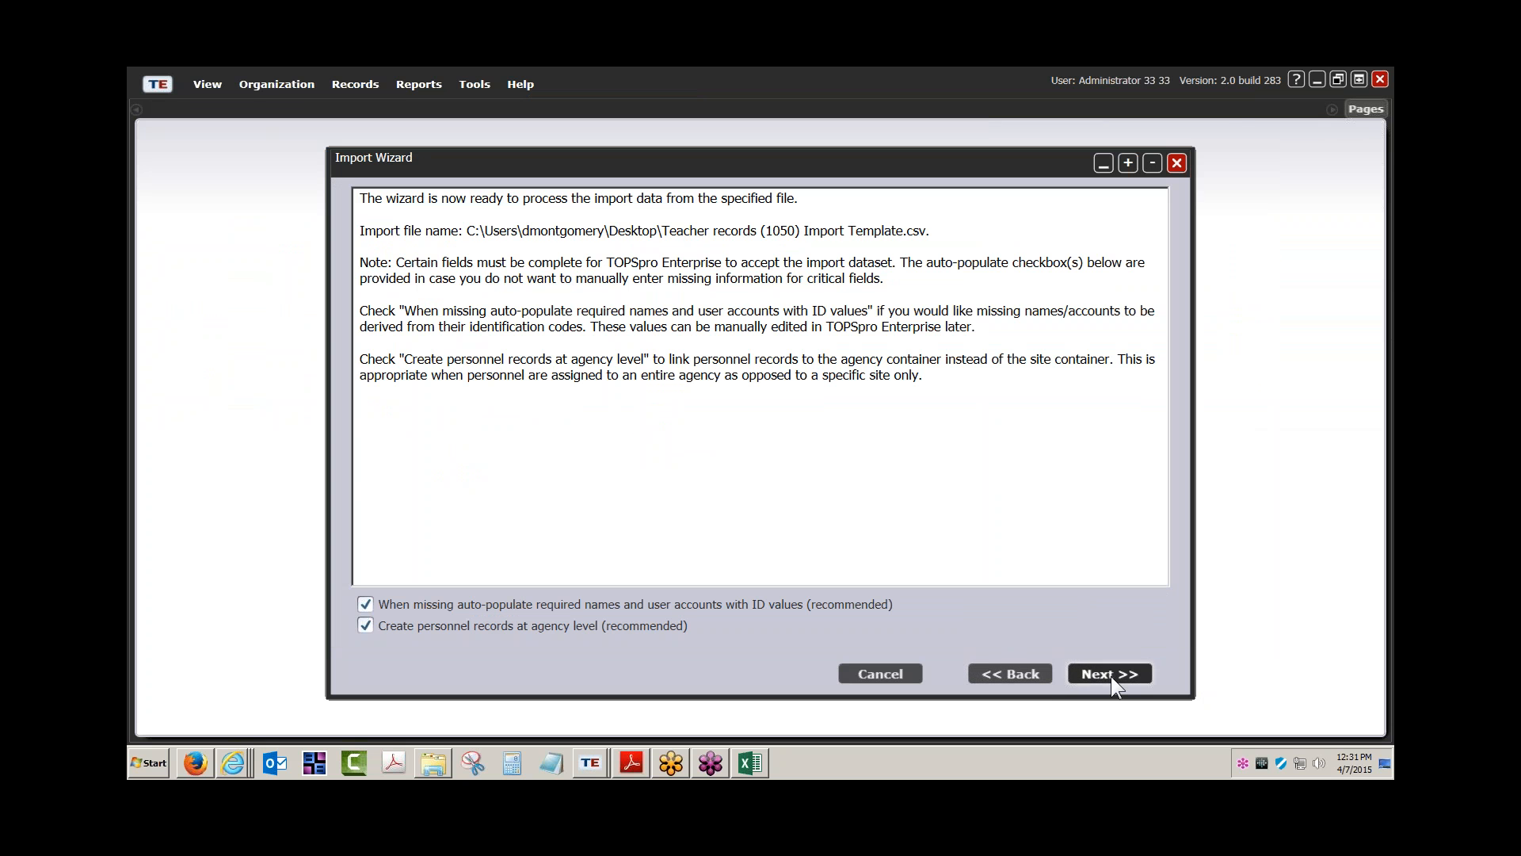
click(1111, 675)
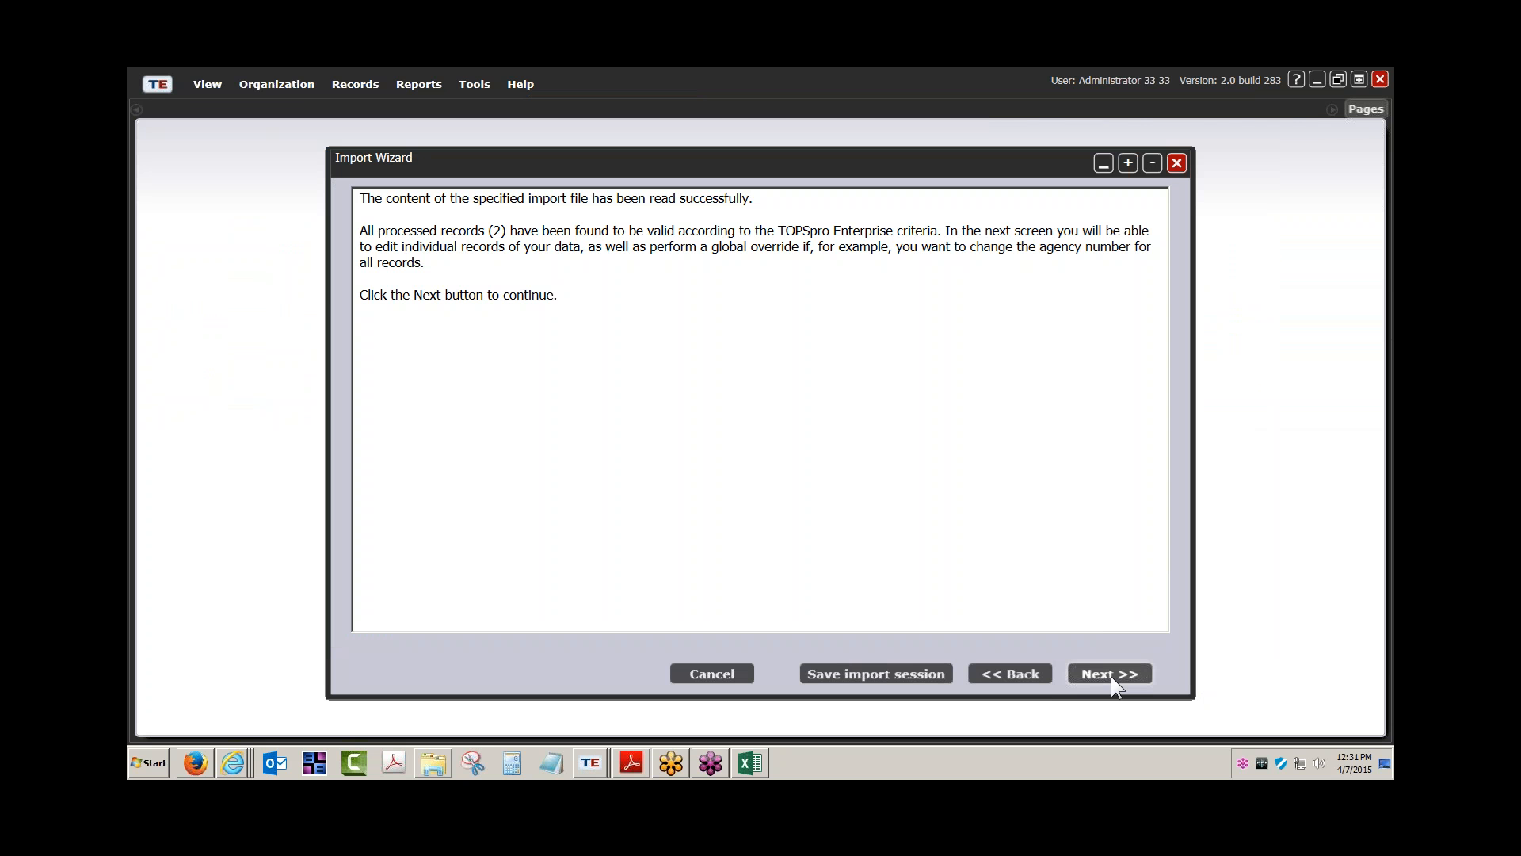
click(1111, 675)
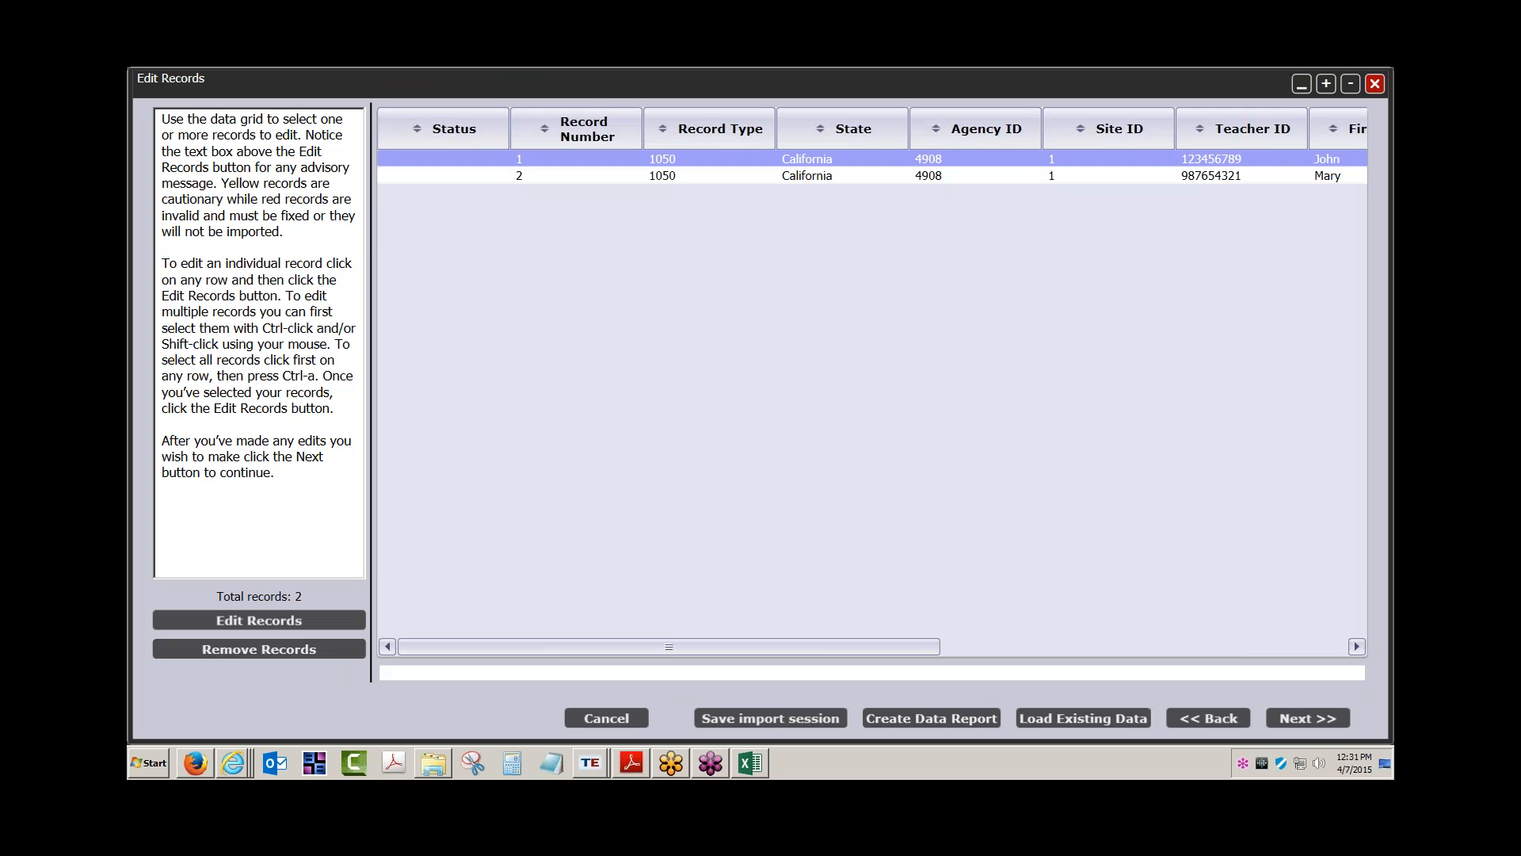
click(1287, 713)
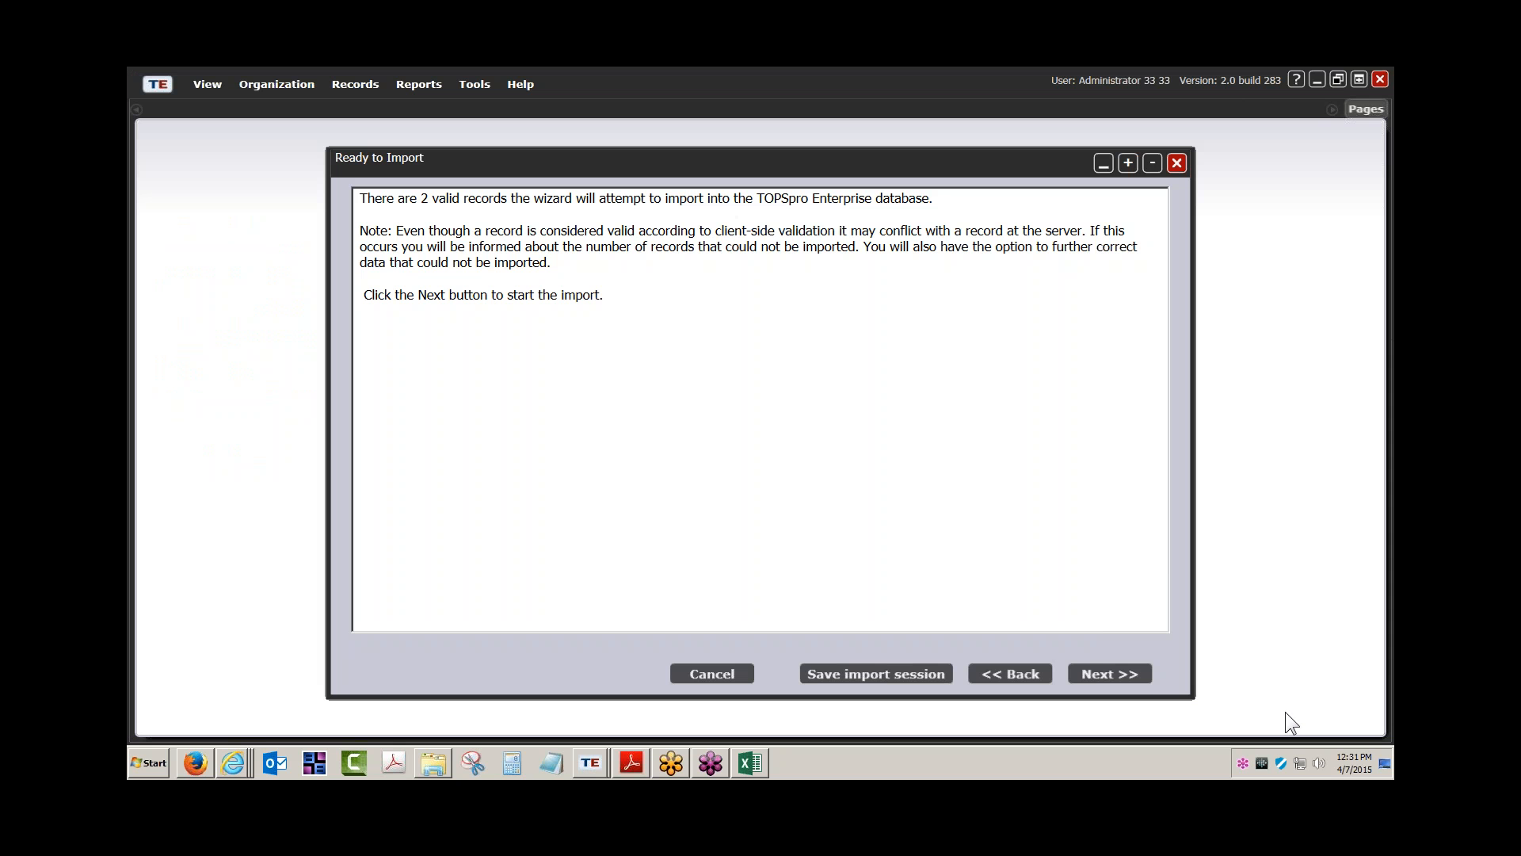
click(1101, 675)
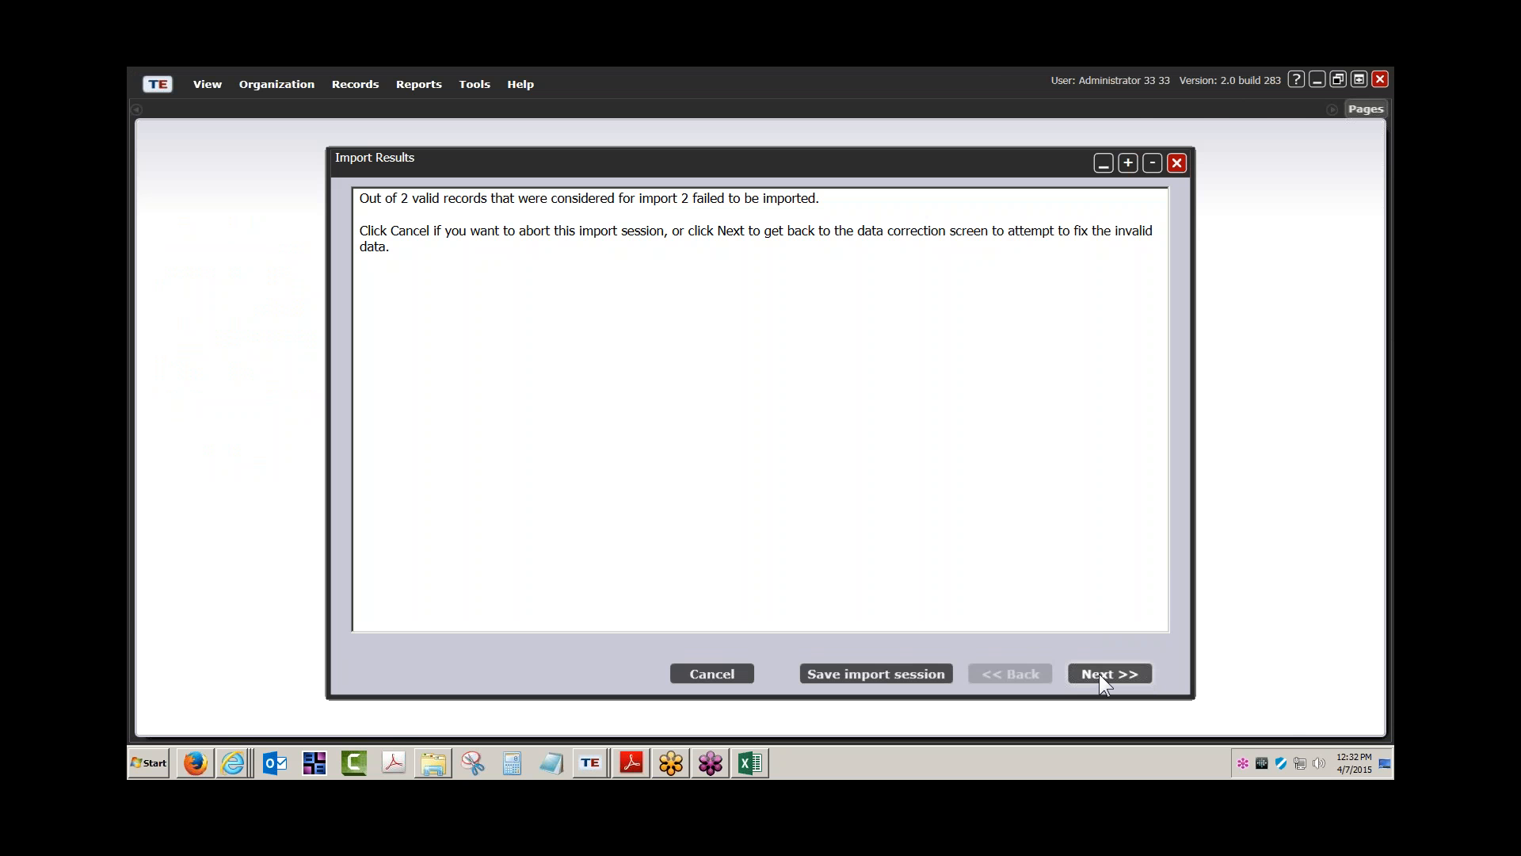
Review the two records that failed as duplicates, then cancel and exit the Import Wizard
click(1100, 674)
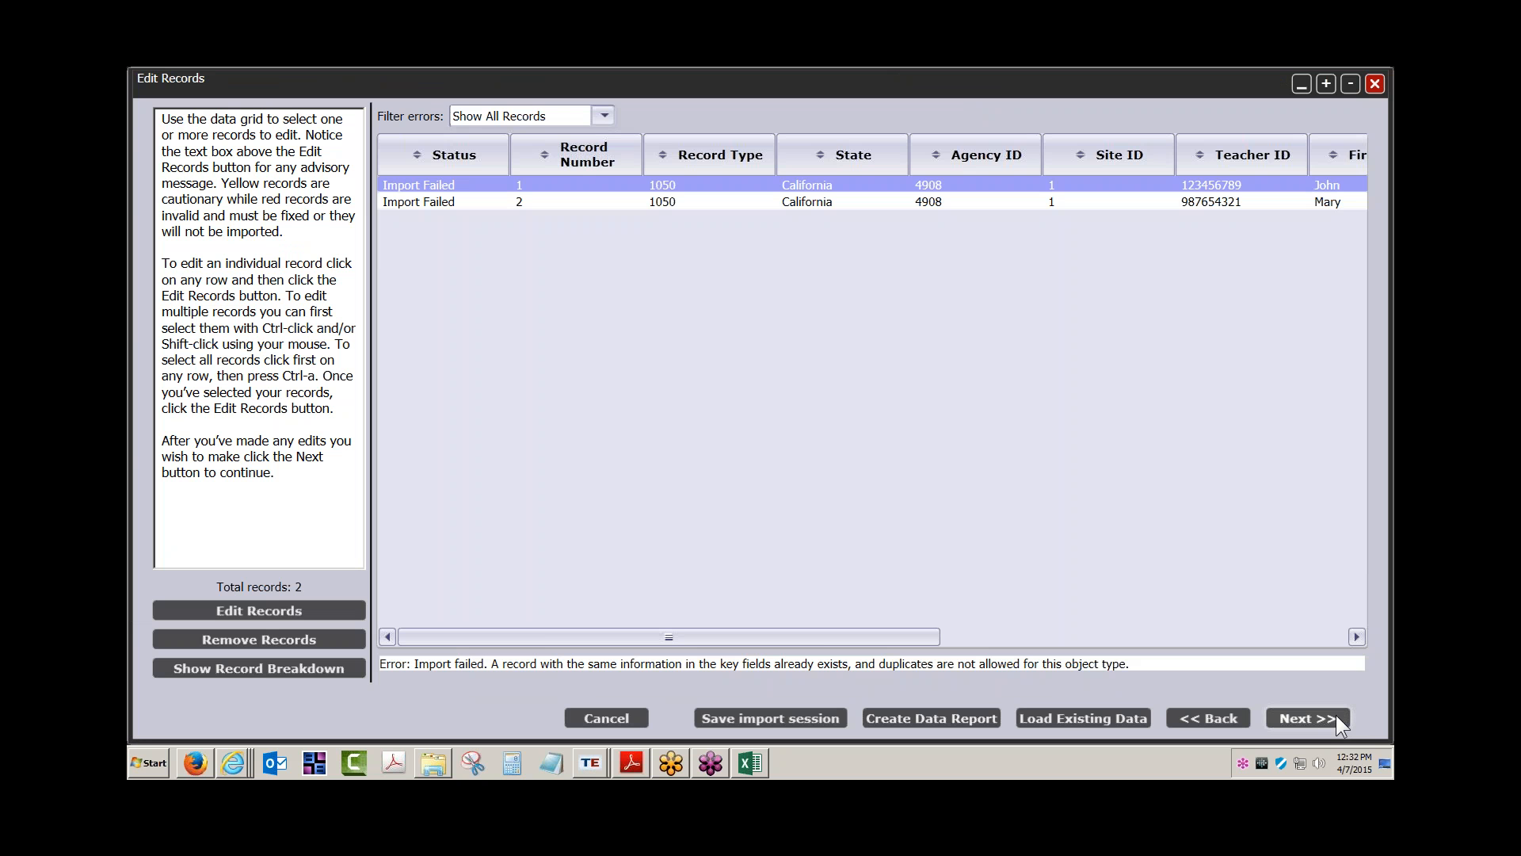
click(1336, 716)
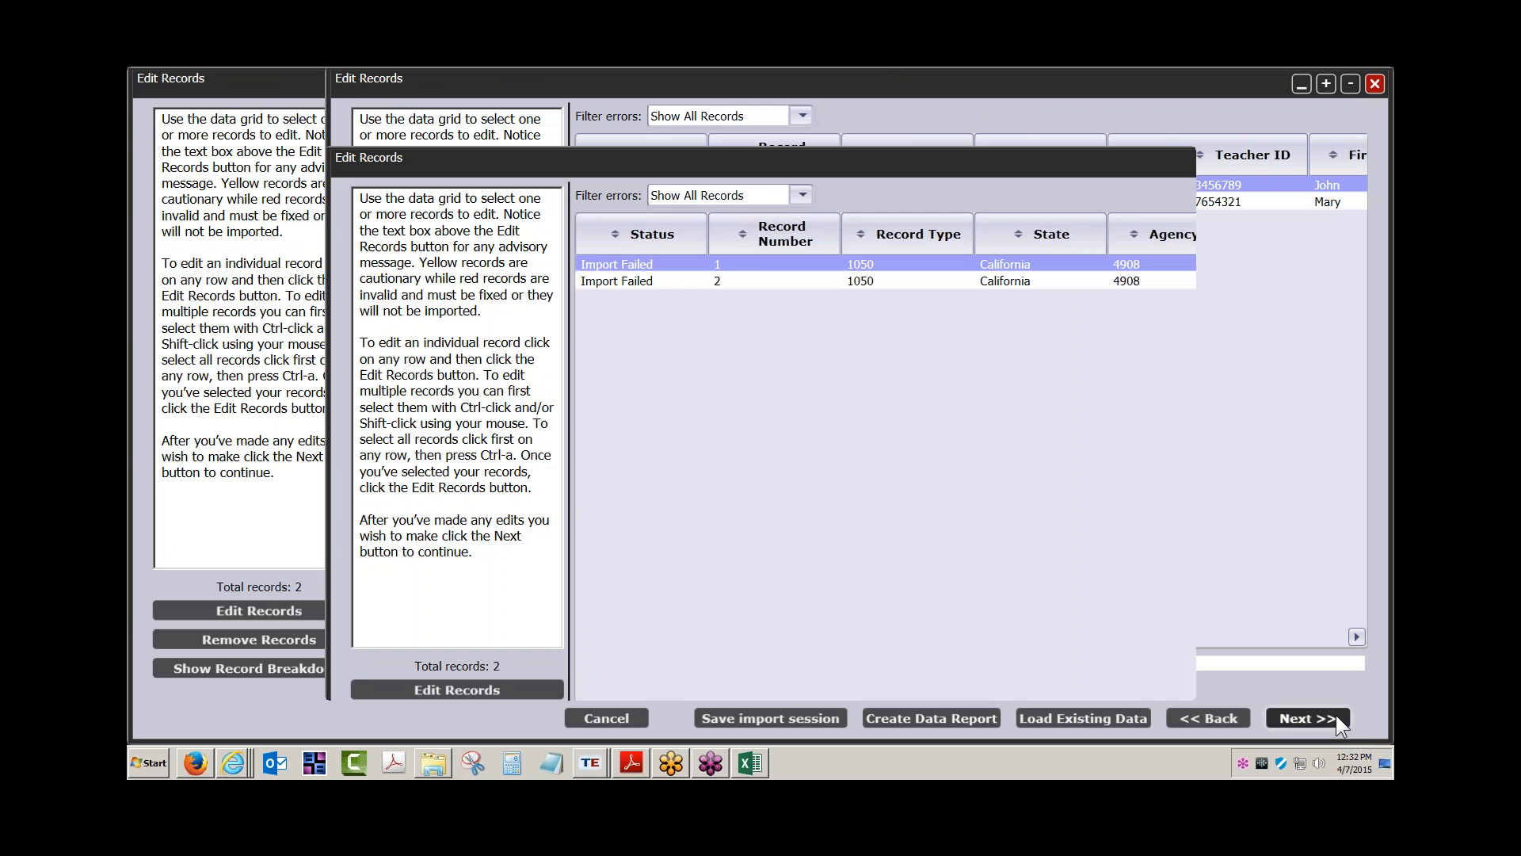
click(723, 675)
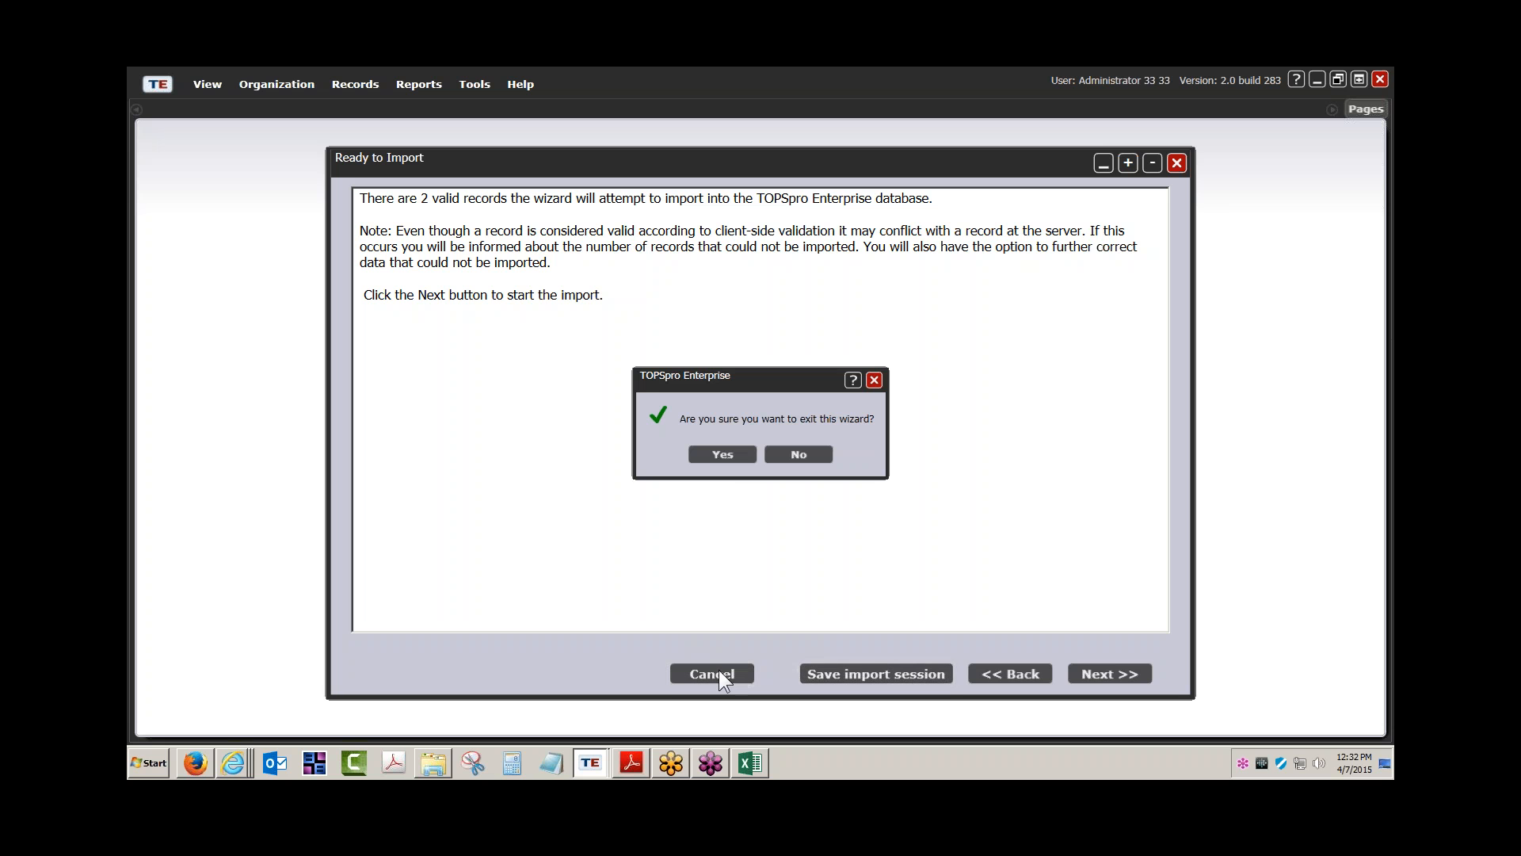
click(722, 455)
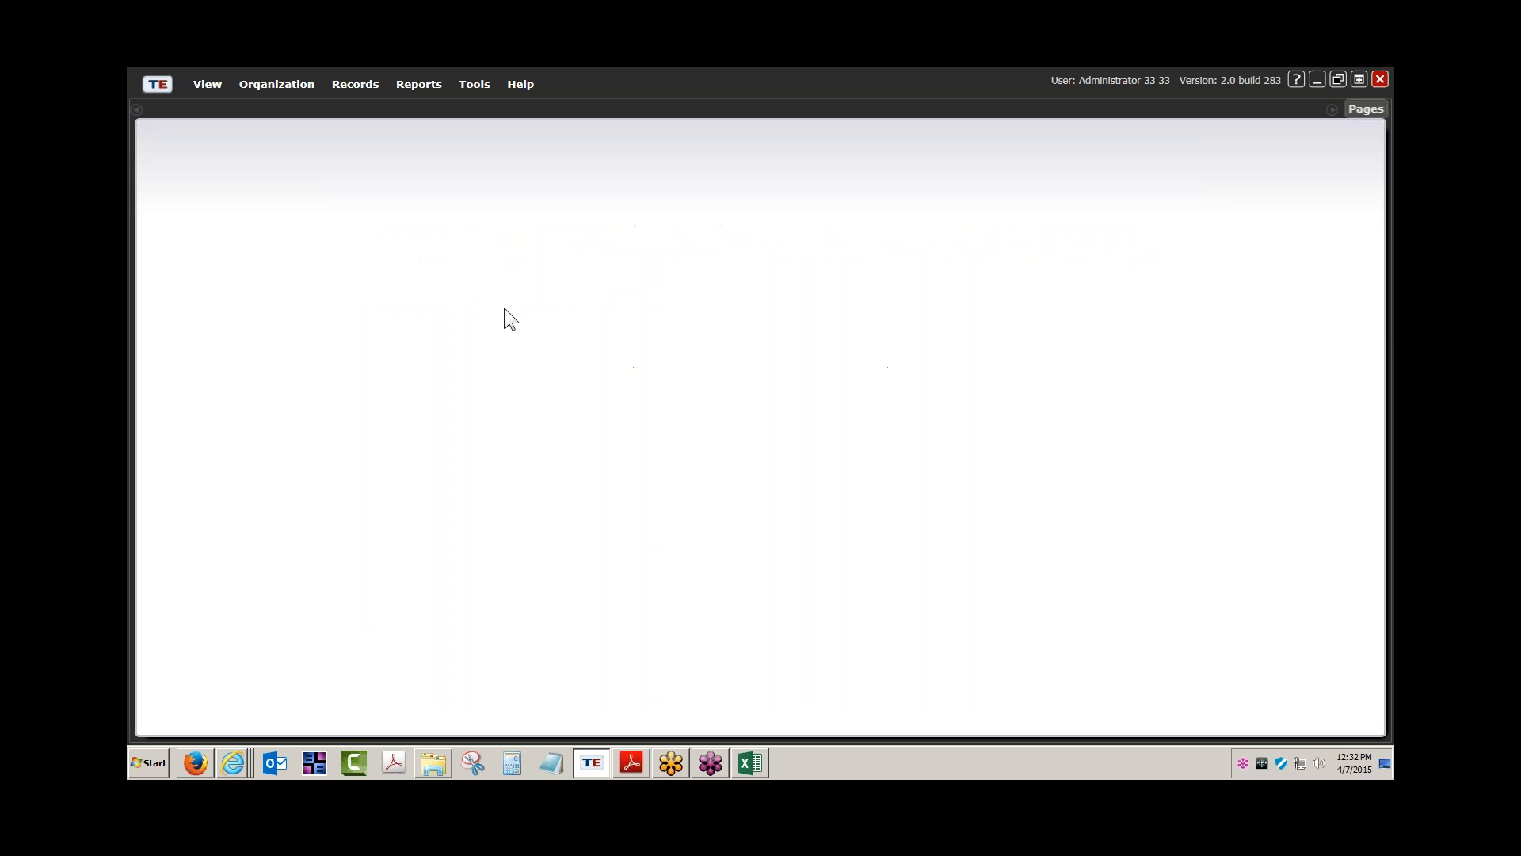
click(278, 89)
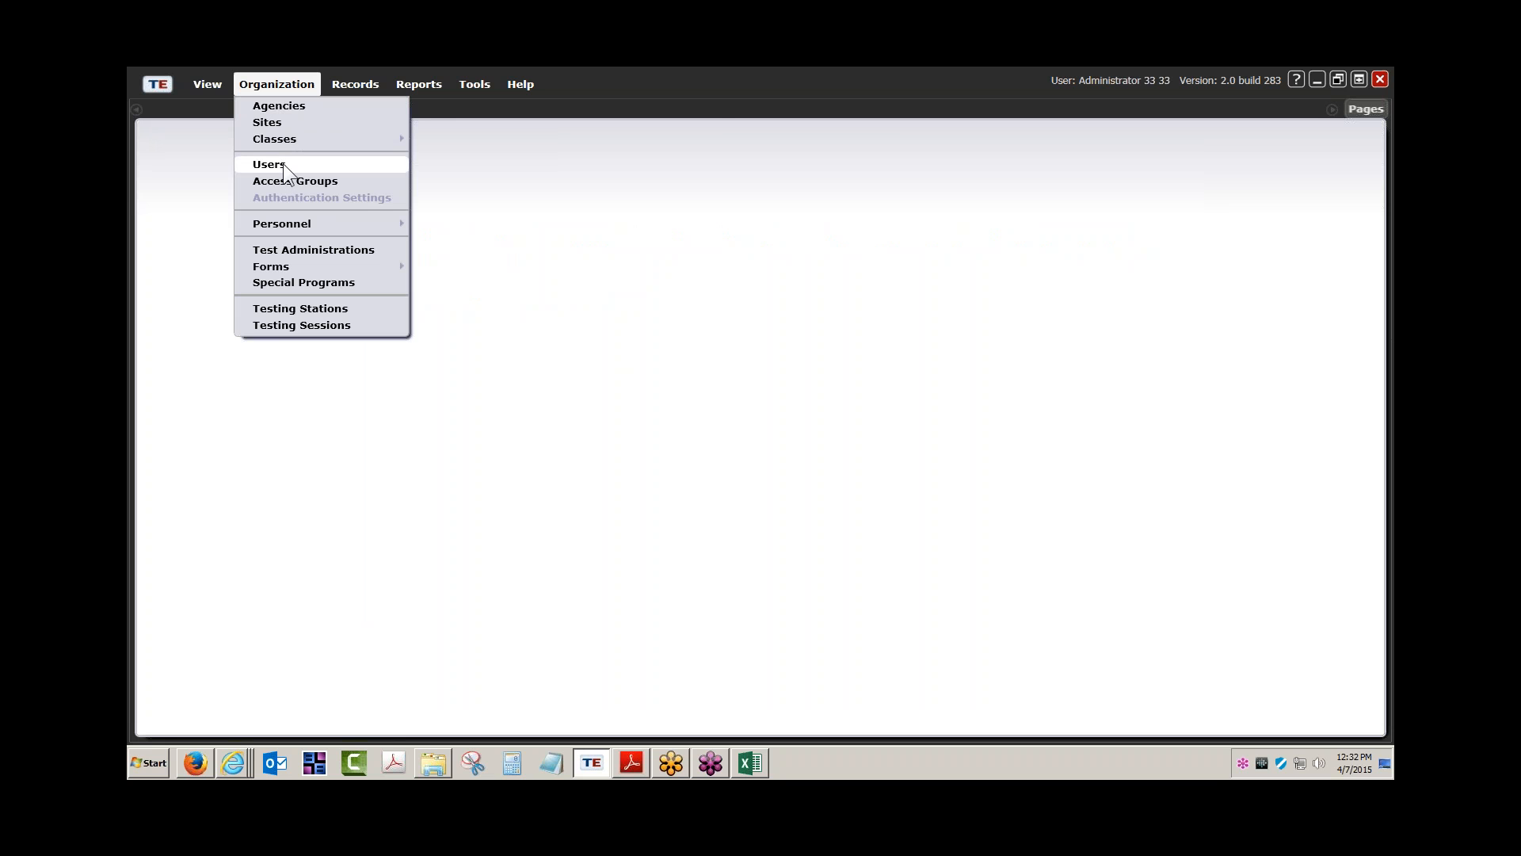
click(465, 87)
mouse_move(265, 83)
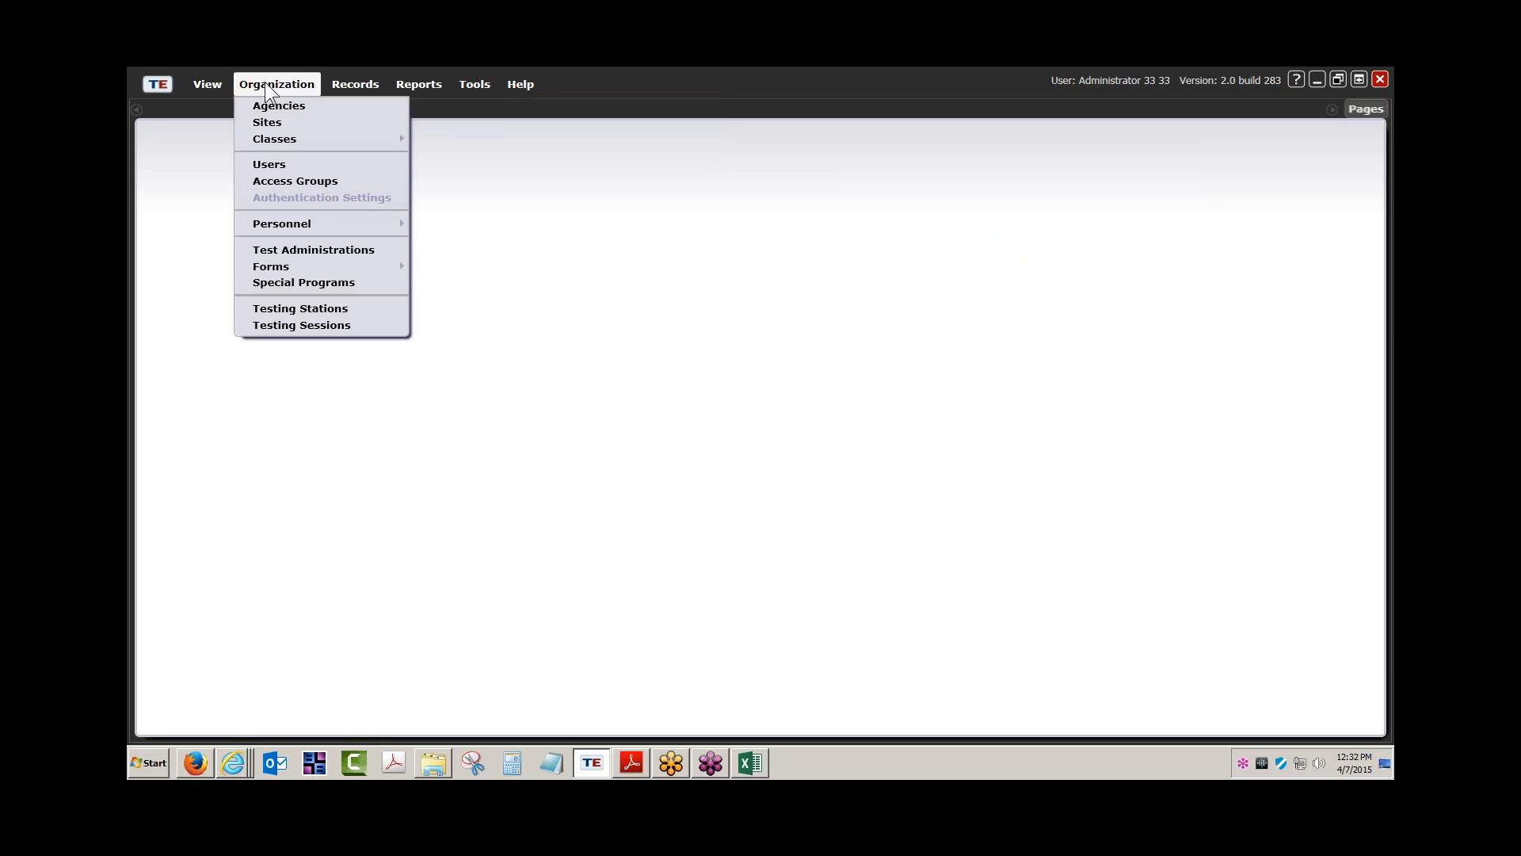
mouse_move(275, 138)
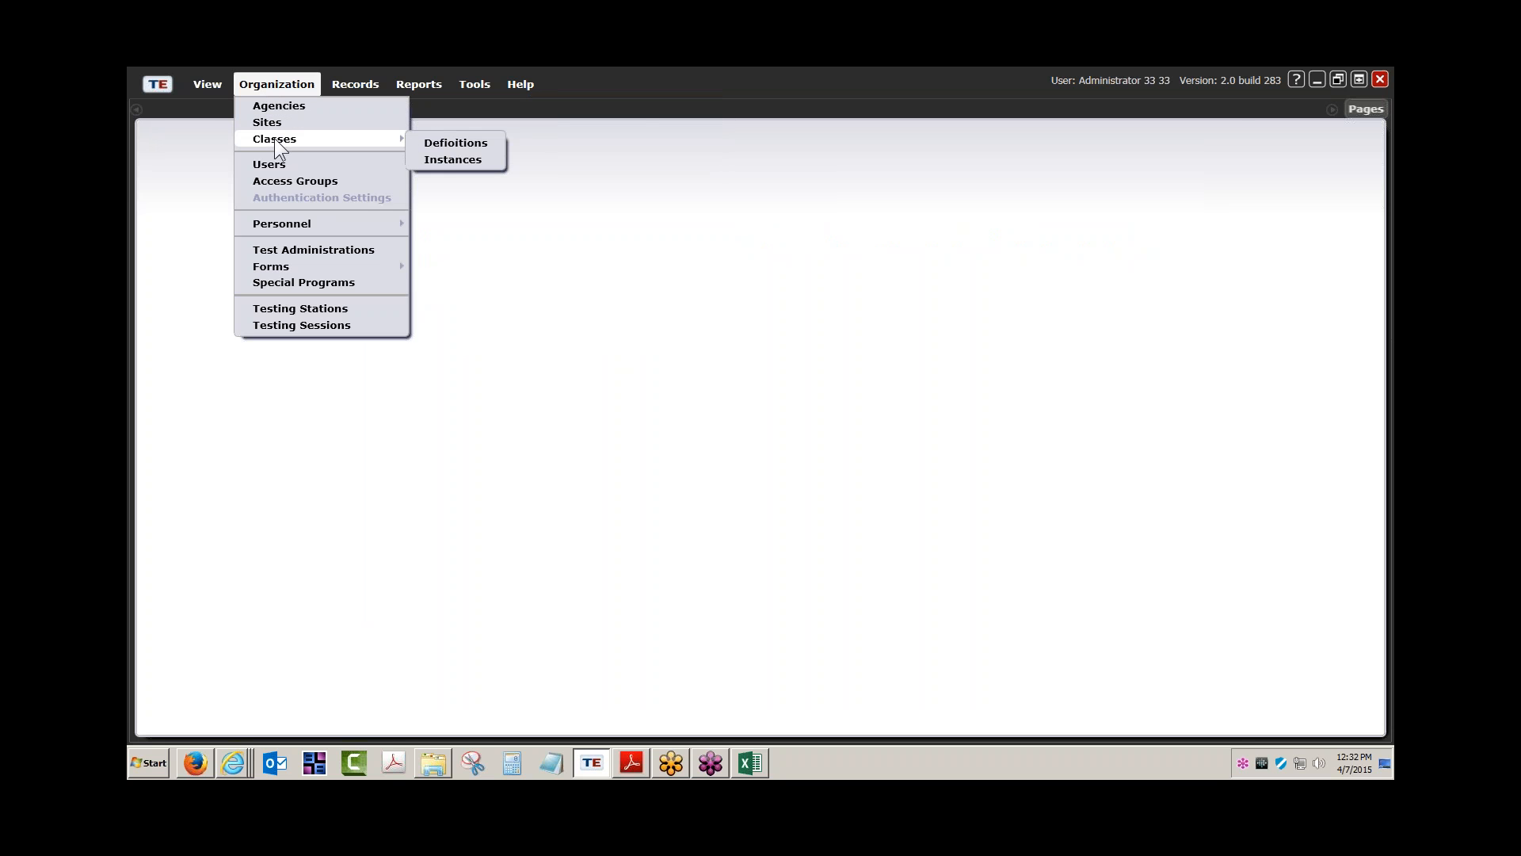
click(447, 158)
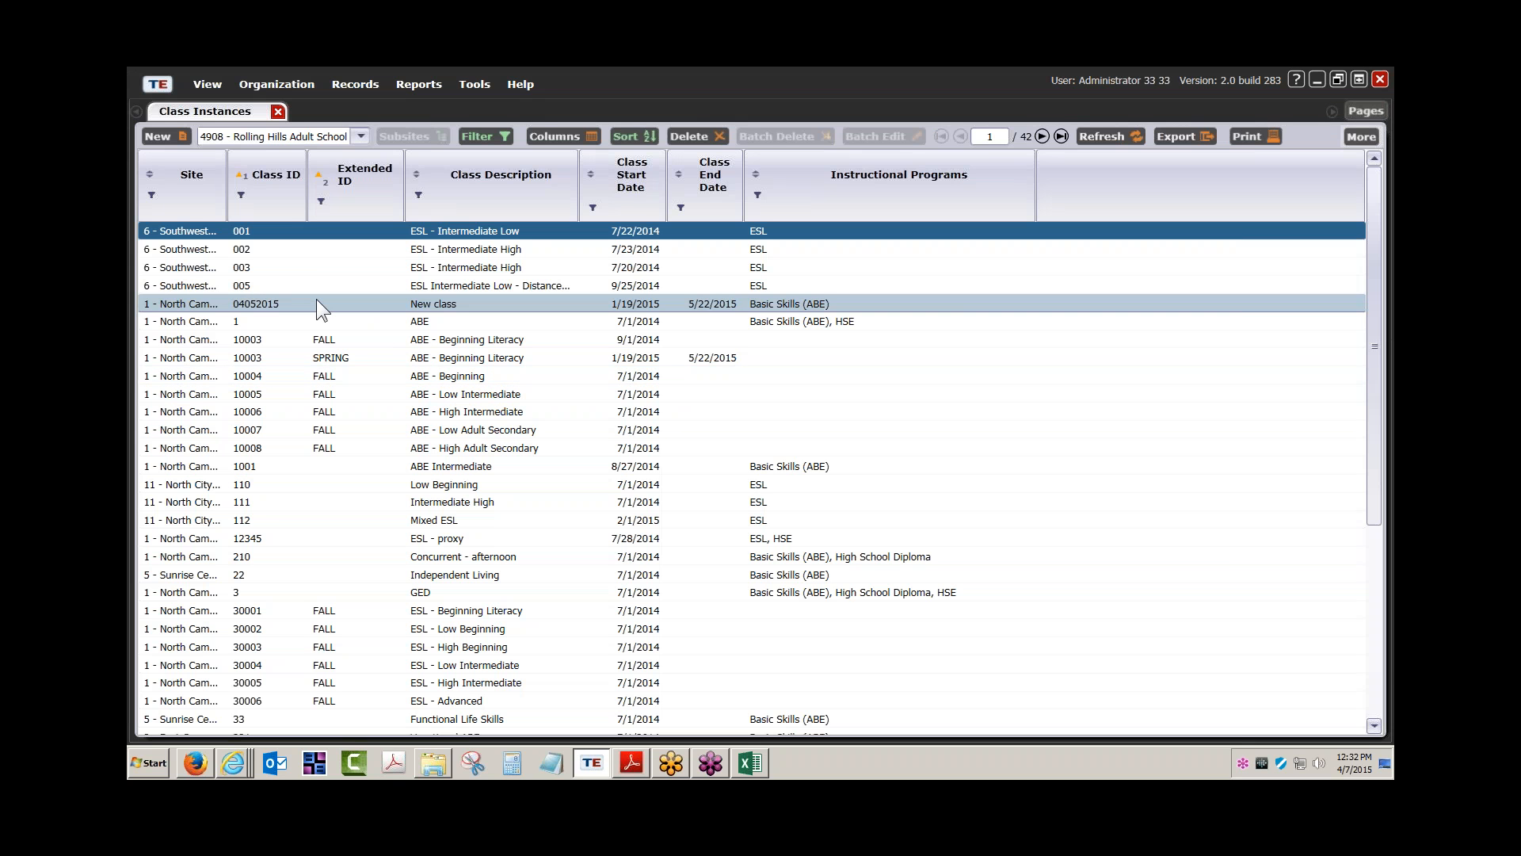
double_click(448, 340)
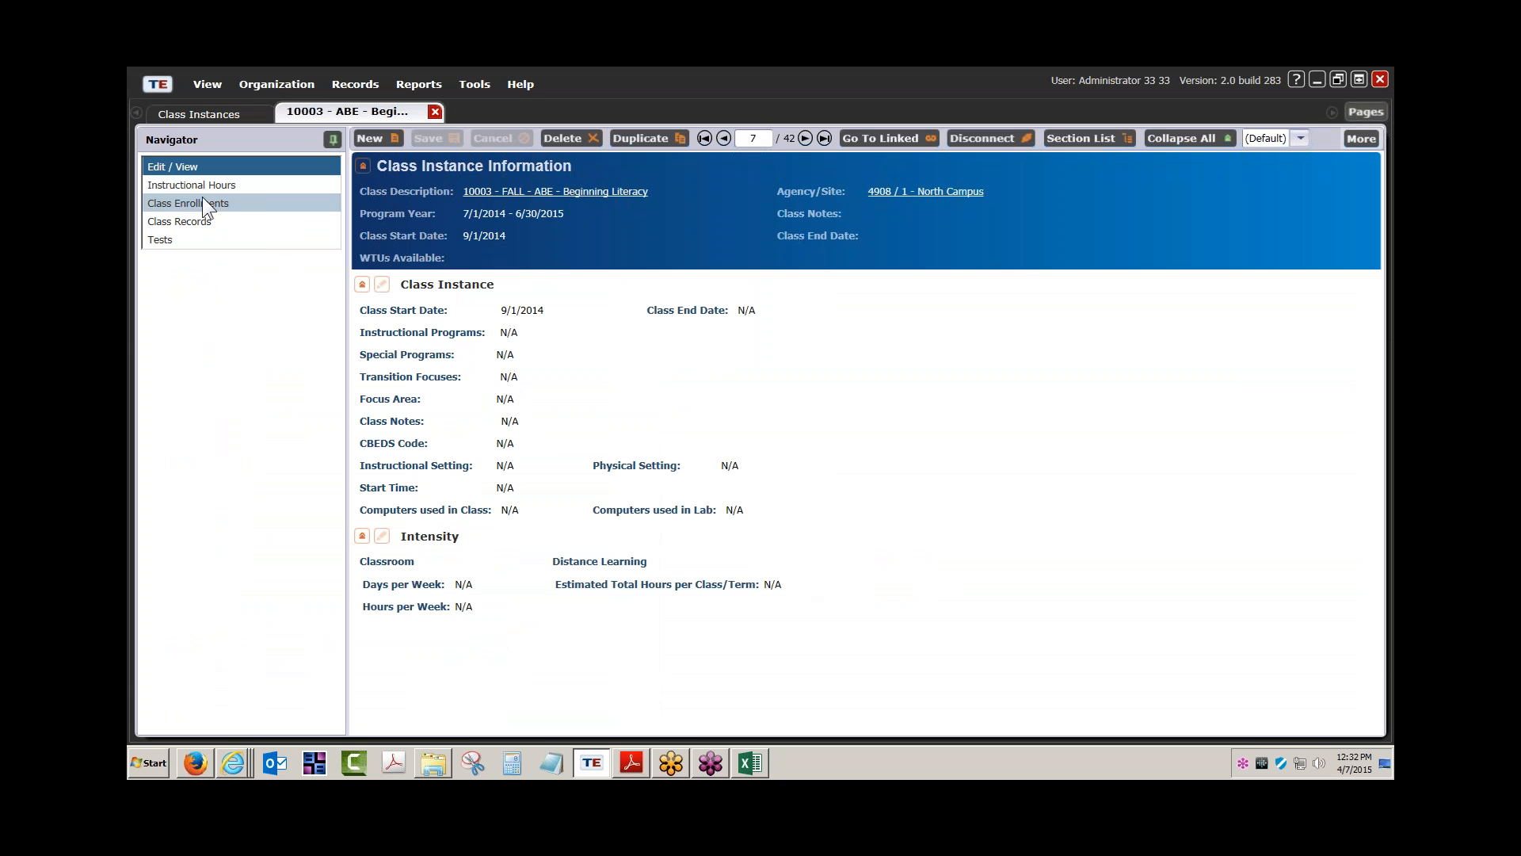
click(437, 113)
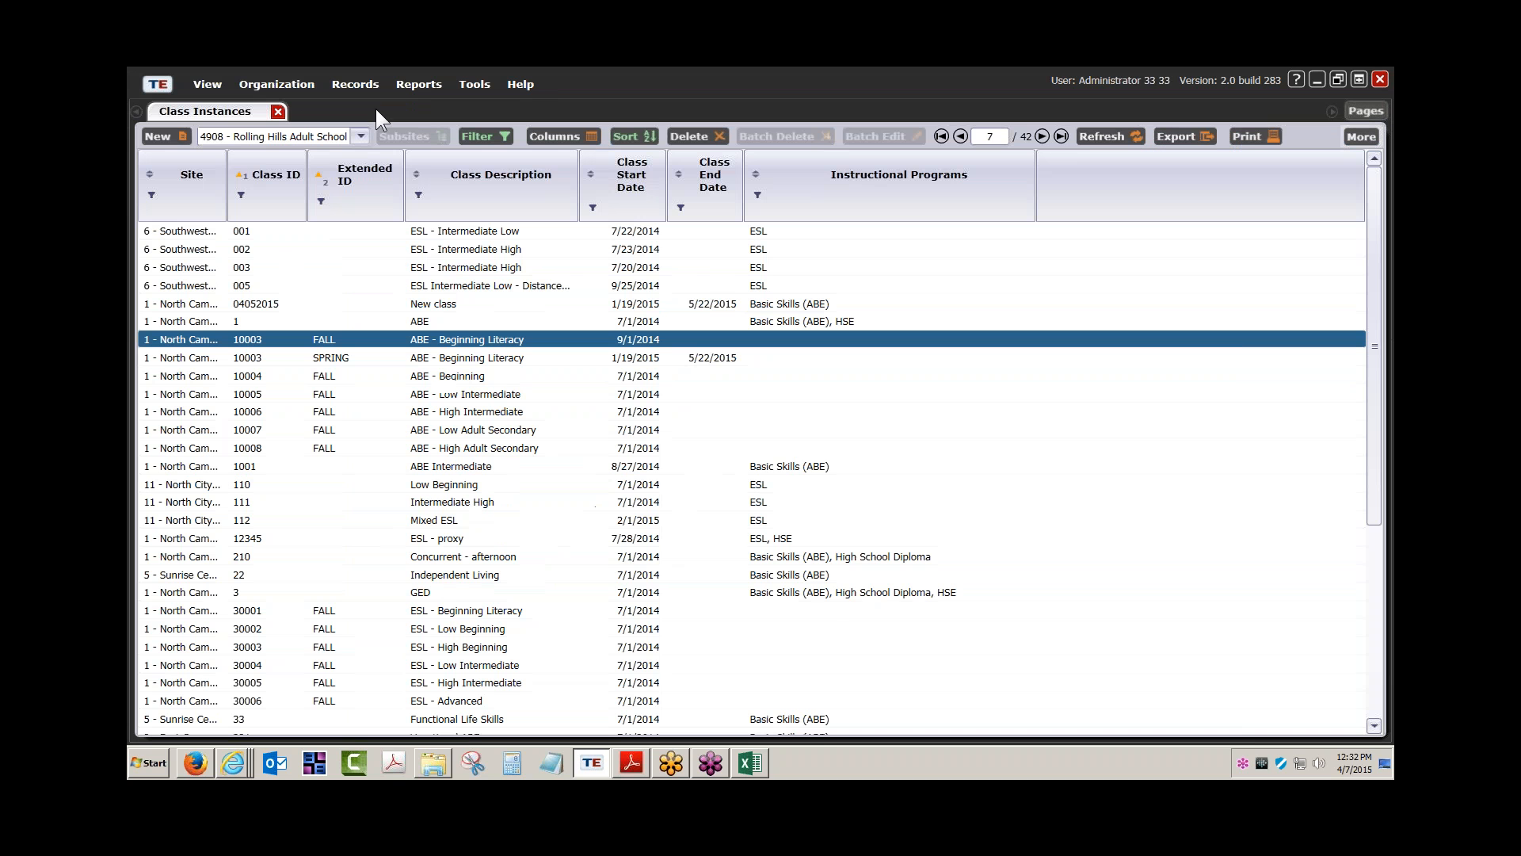
click(278, 111)
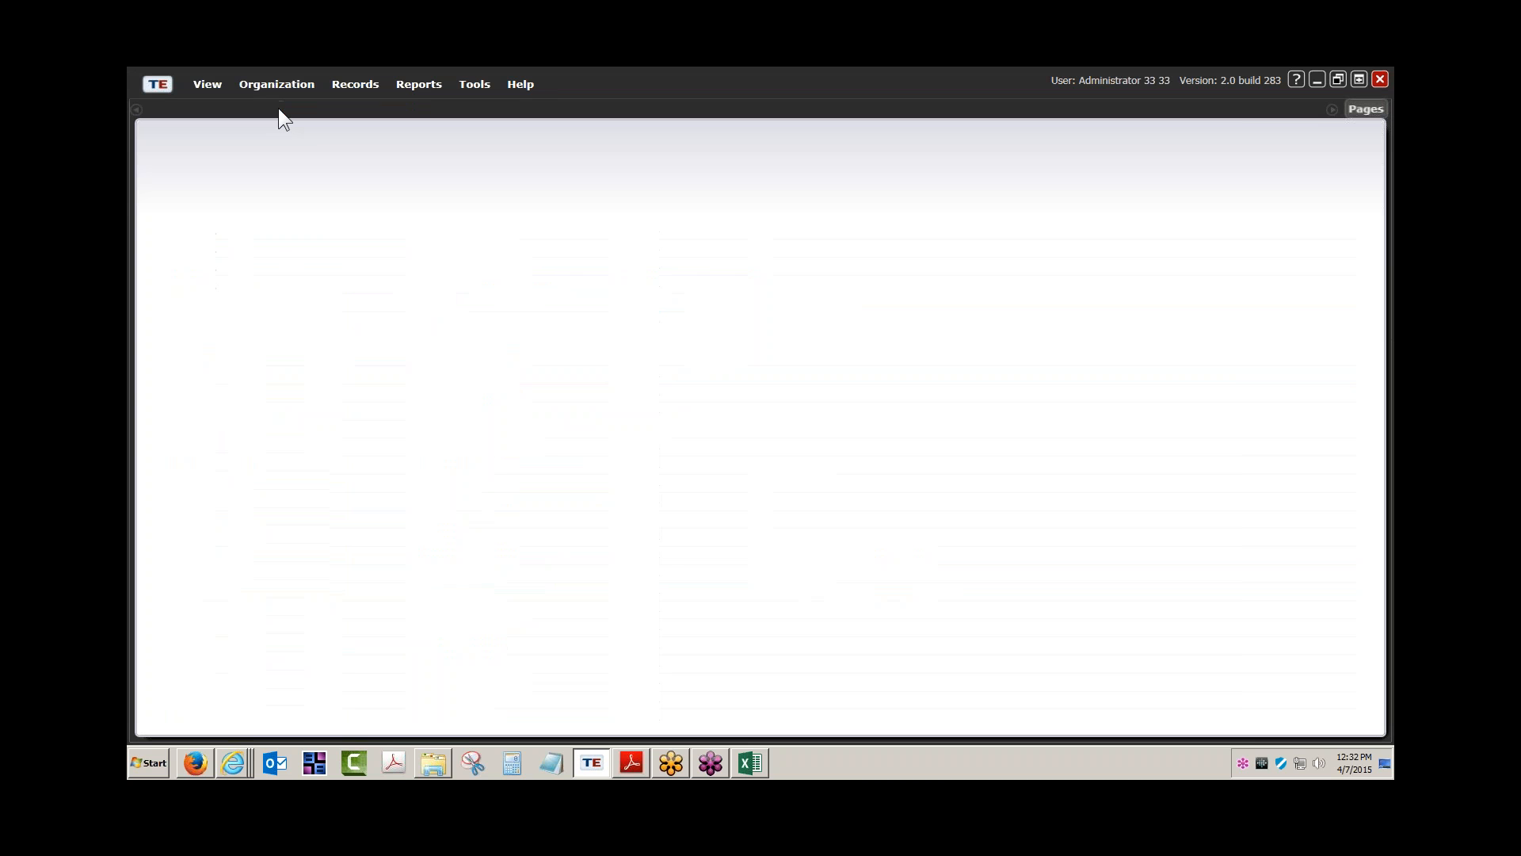
Disconnect and reconnect with the teacher's user name and password, acknowledging the 14-15 program-year notice
click(158, 82)
click(202, 155)
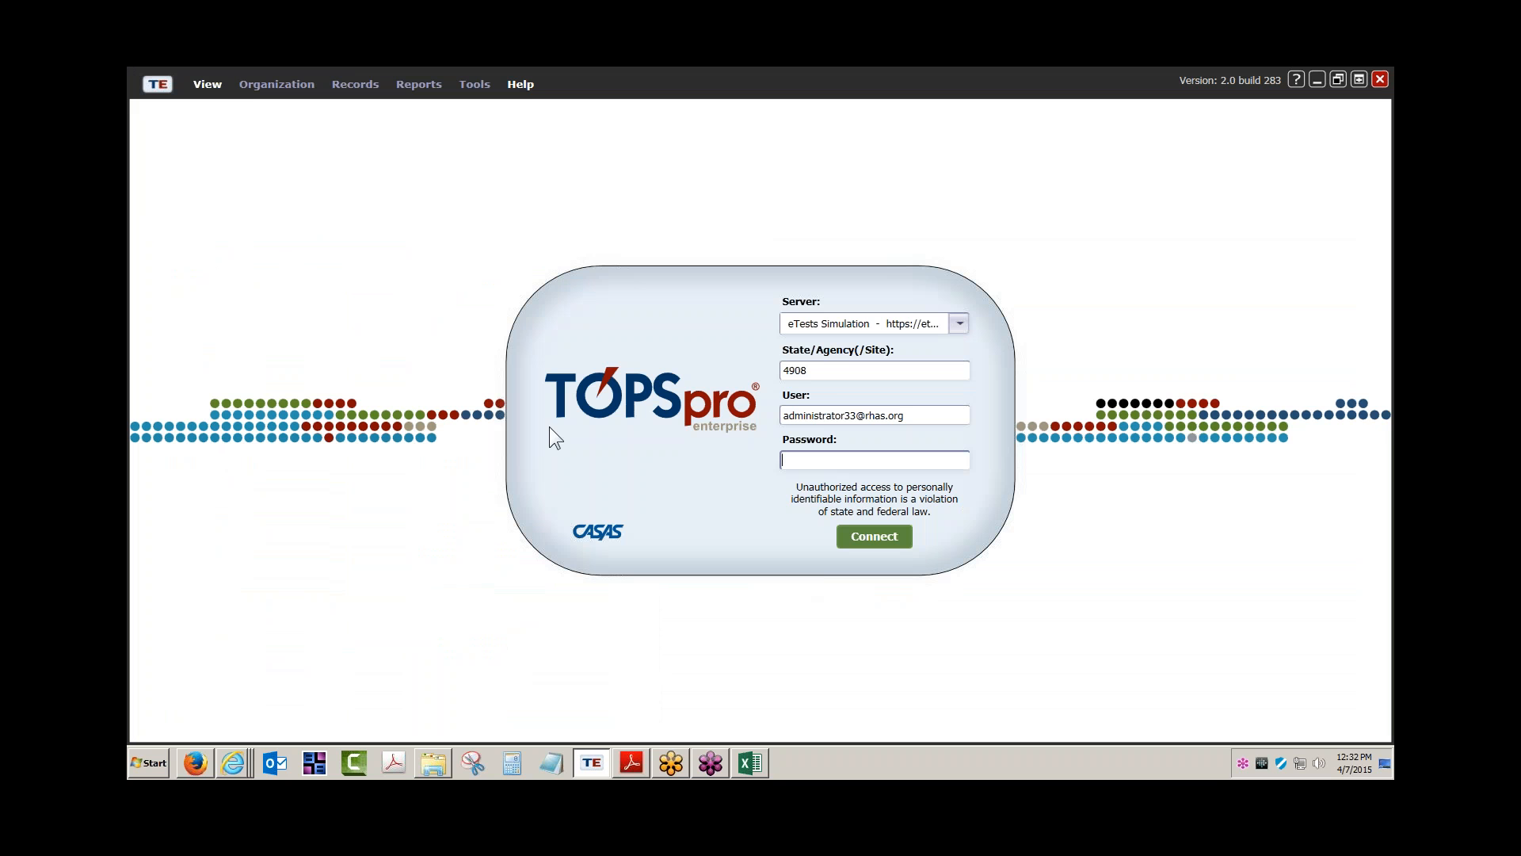
click(856, 415)
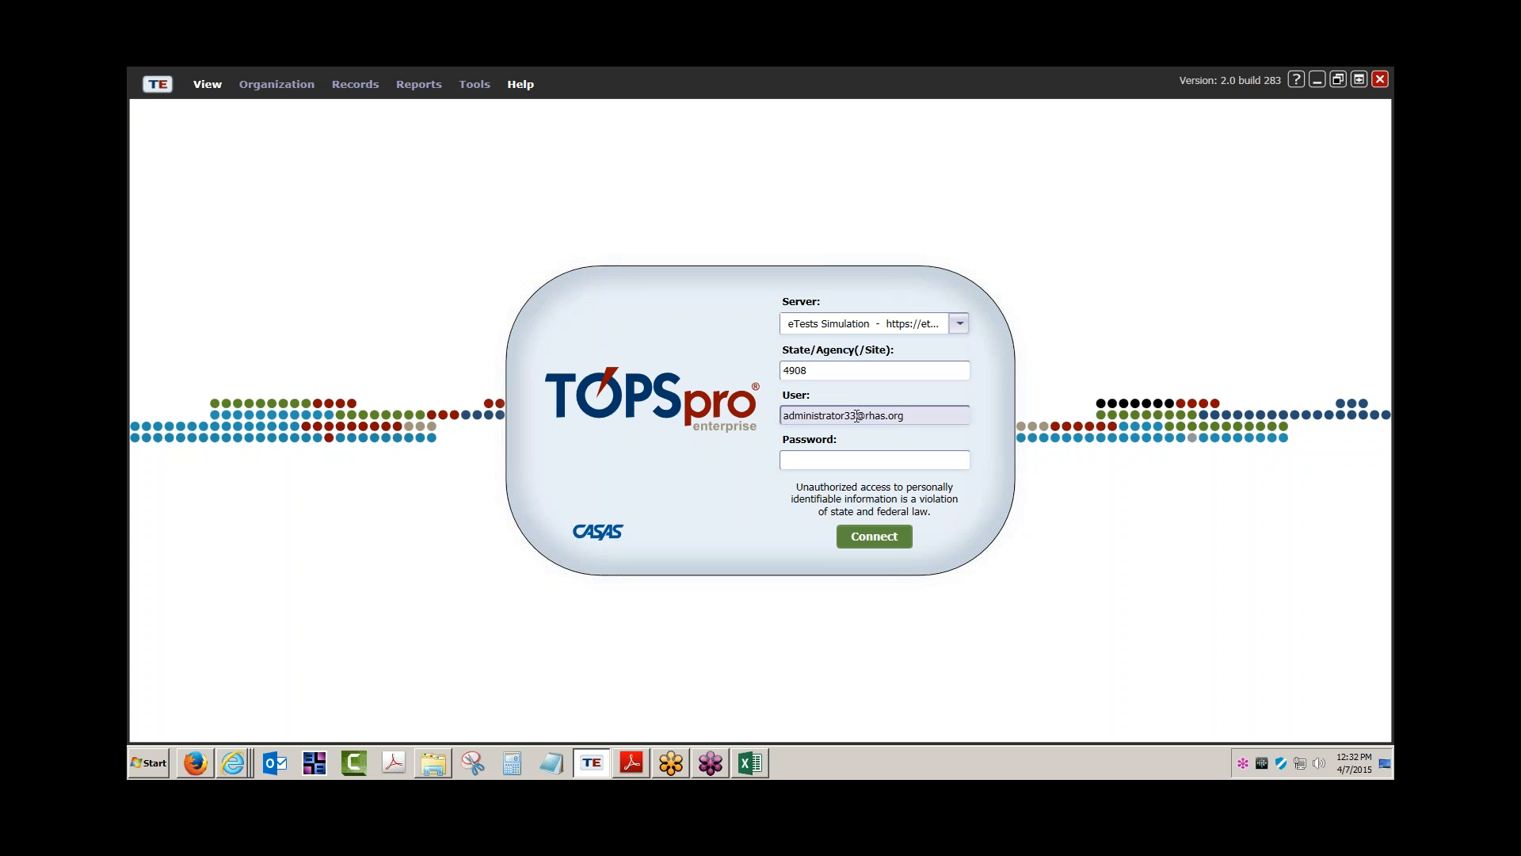
drag(856, 415, 662, 406)
text(JSMITH)
key(BackSpace)
key(BackSpace)
key(BackSpace)
key(BackSpace)
key(BackSpace)
key(BackSpace)
text(jsmith)
click(796, 459)
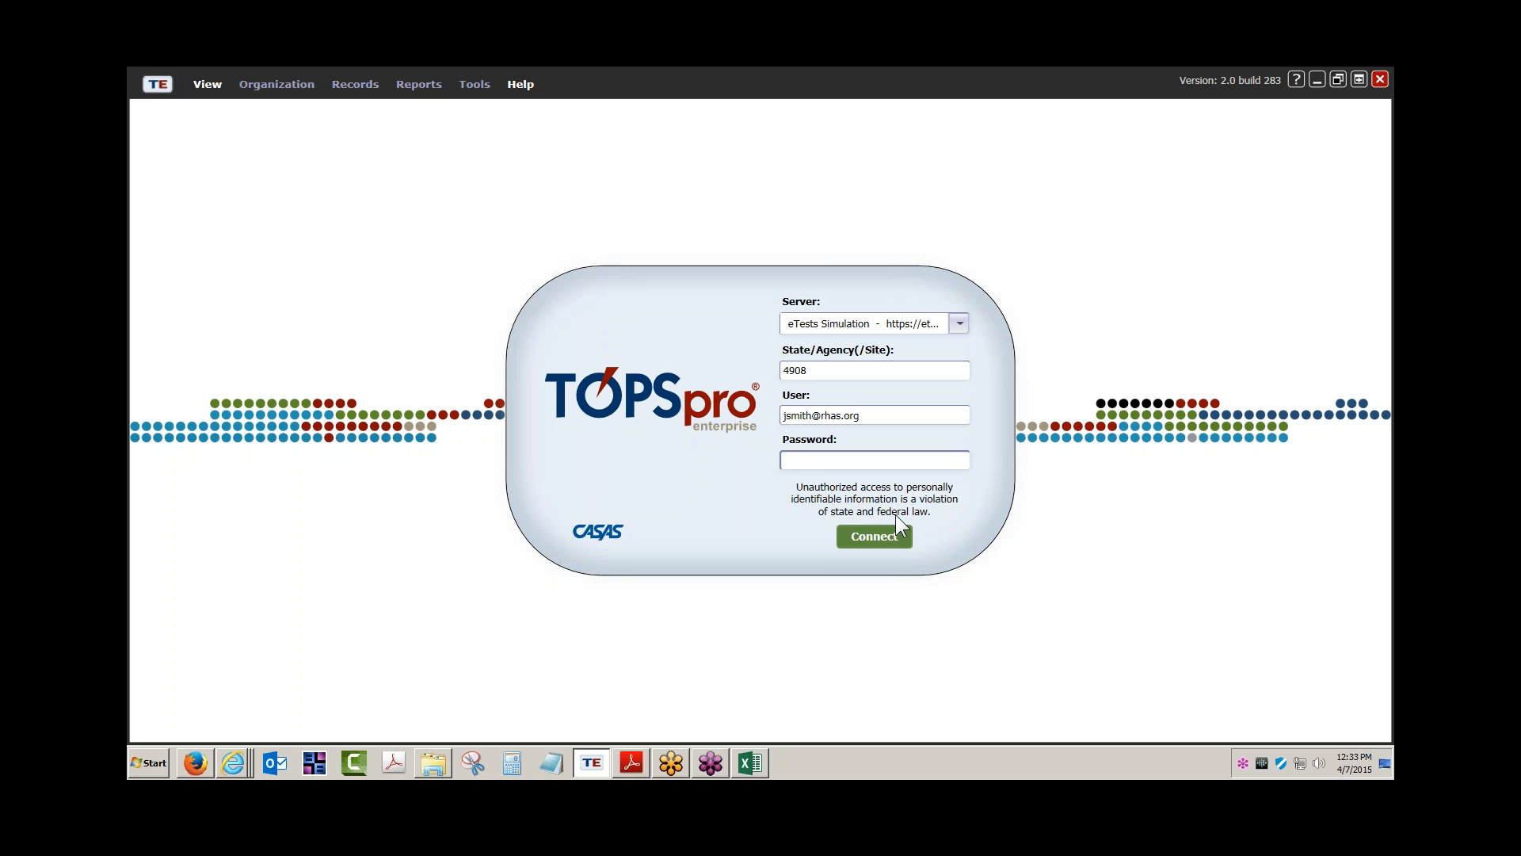
click(887, 537)
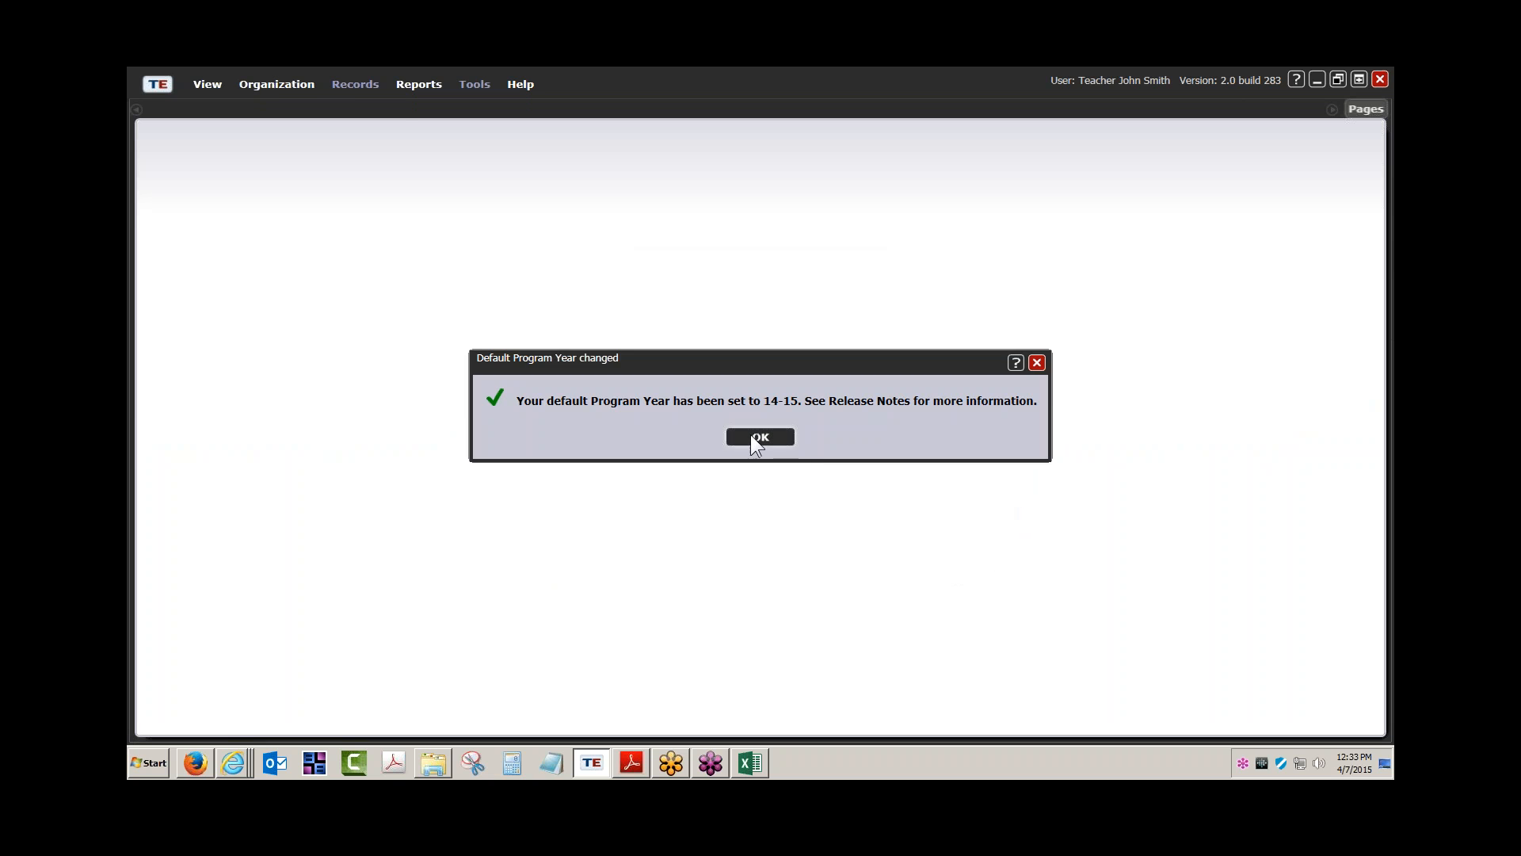
click(751, 436)
View Class Instances filtered to 1 - North Campus, open class 10003 FALL, then close both tabs
click(303, 84)
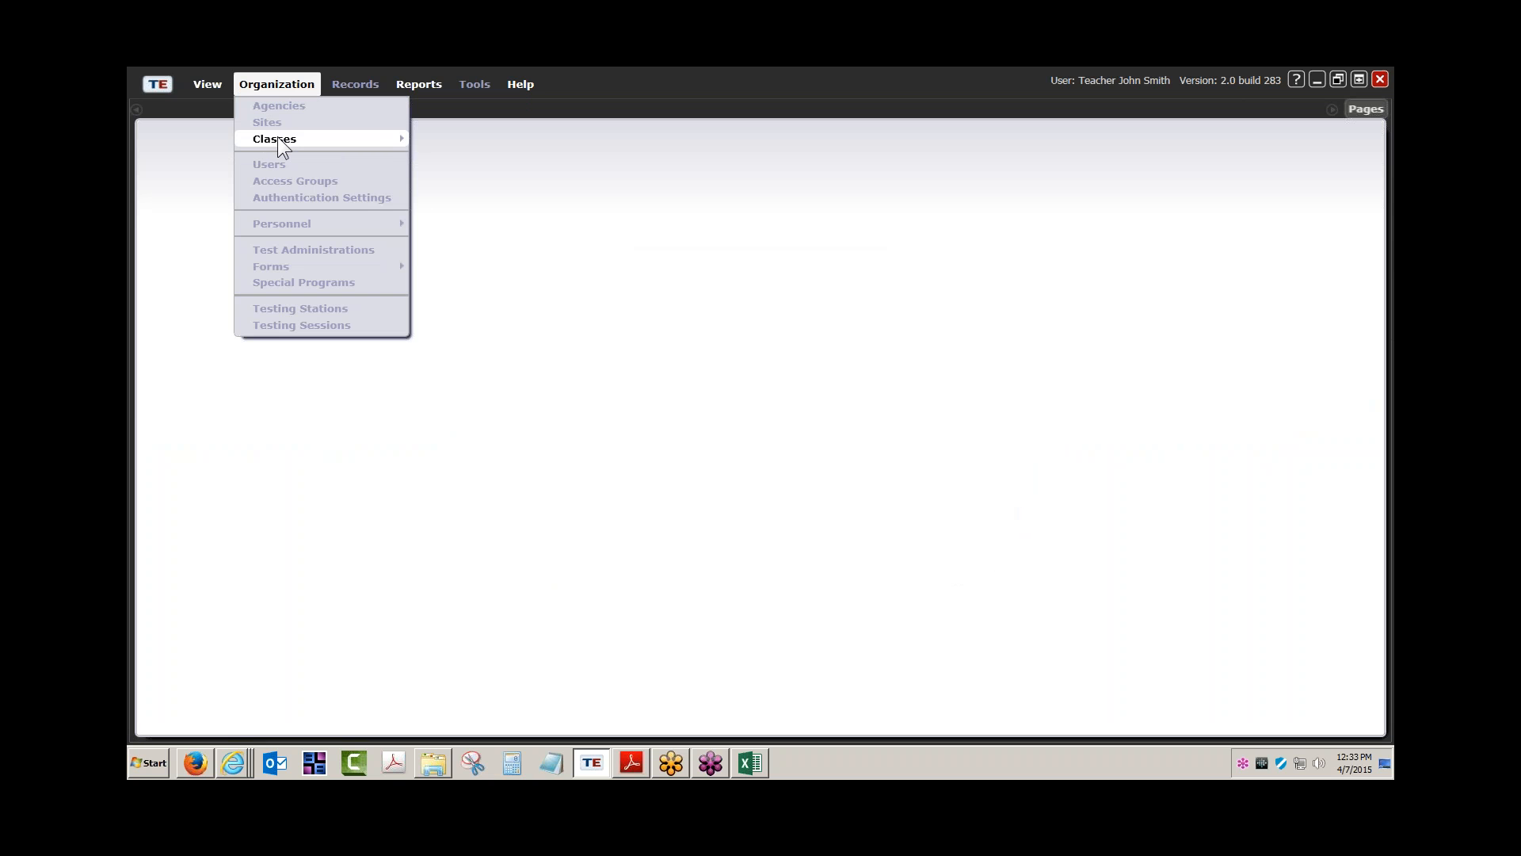
mouse_move(283, 148)
click(460, 159)
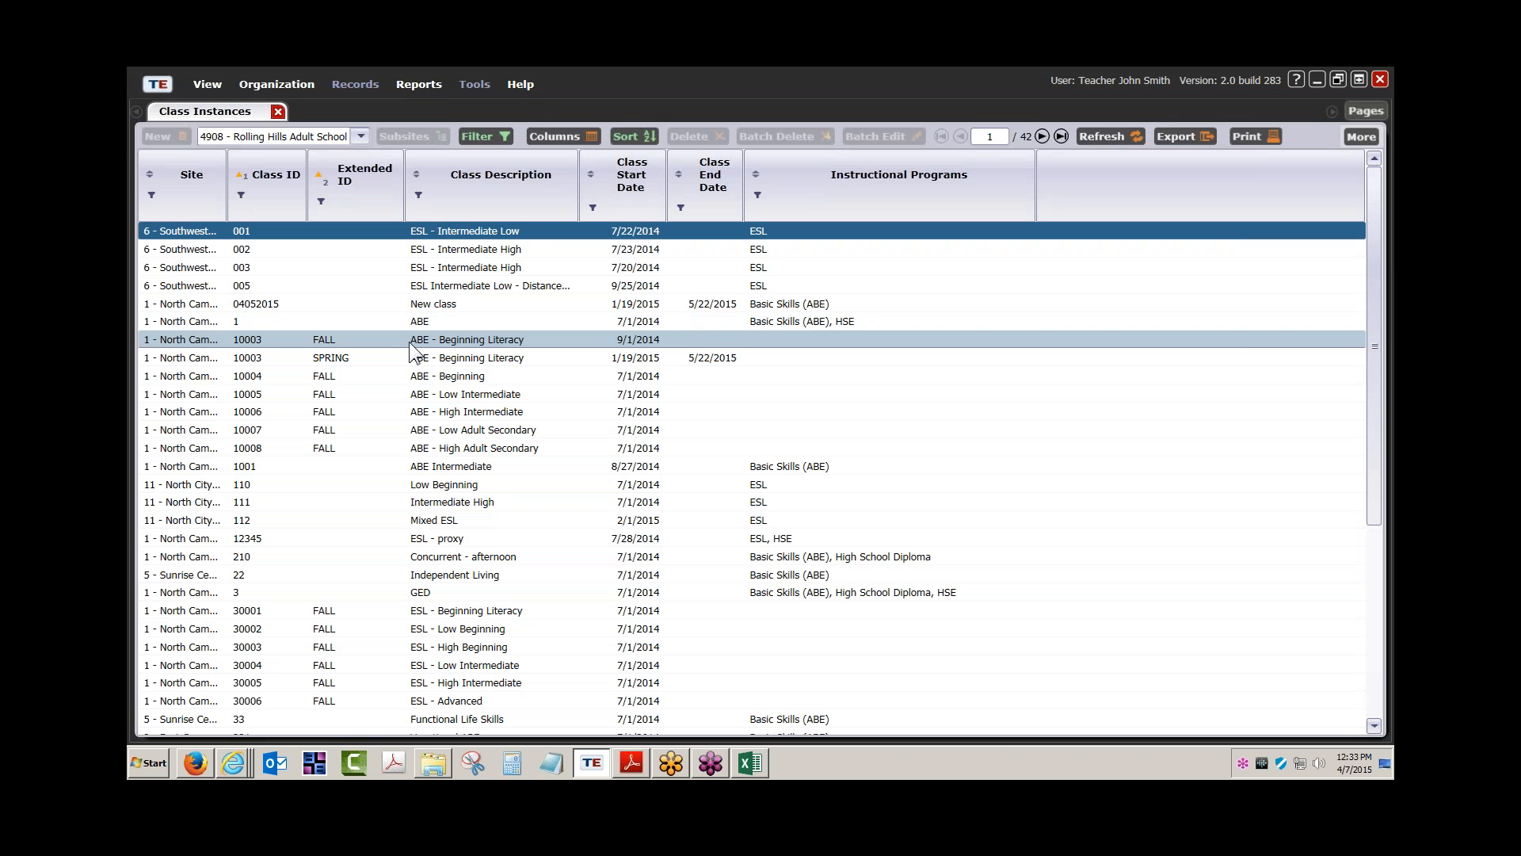
click(354, 141)
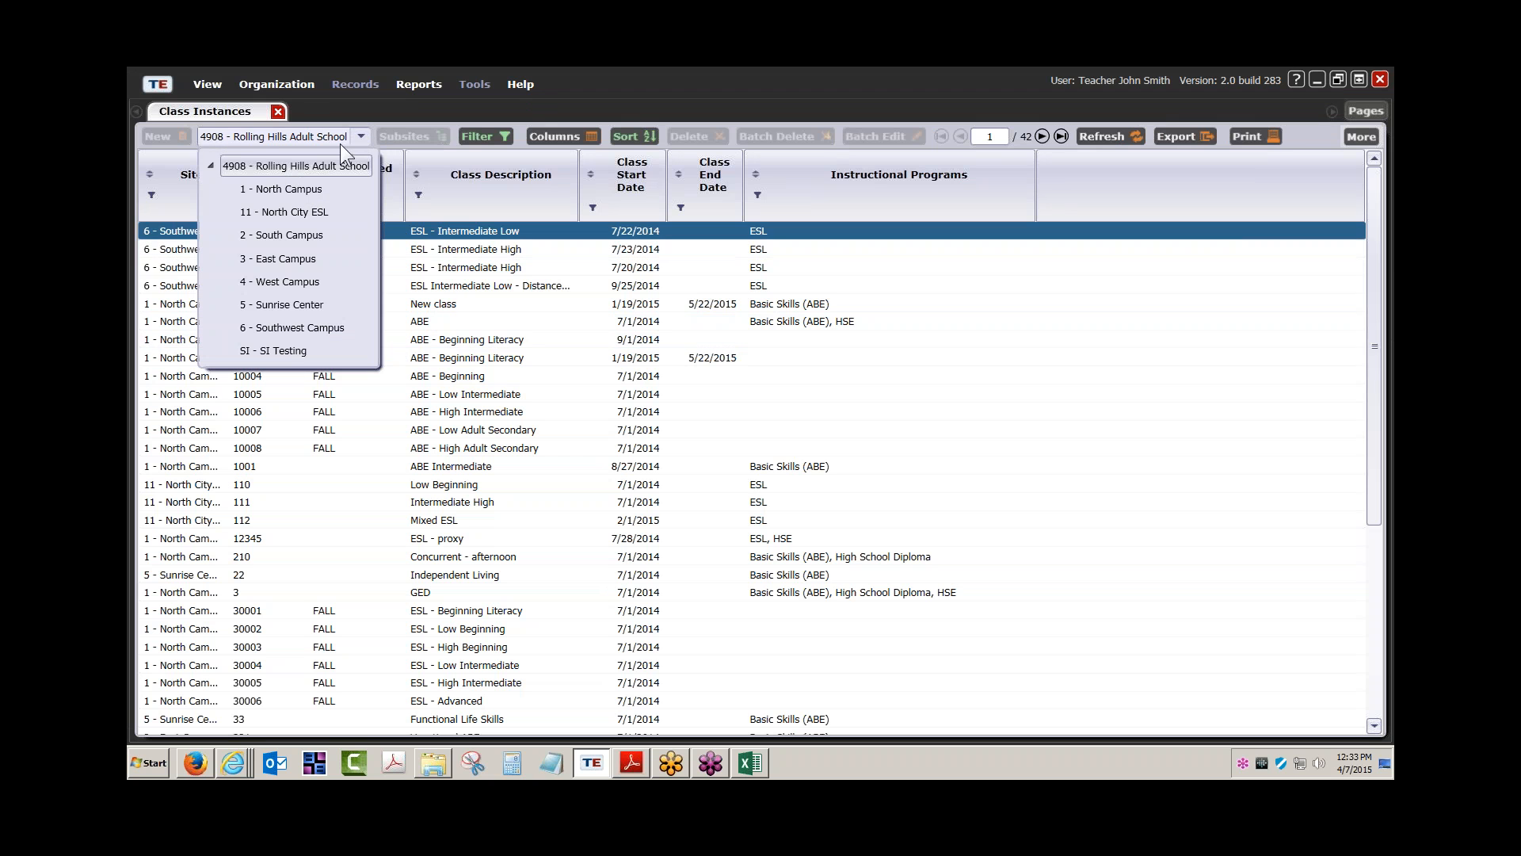
click(284, 184)
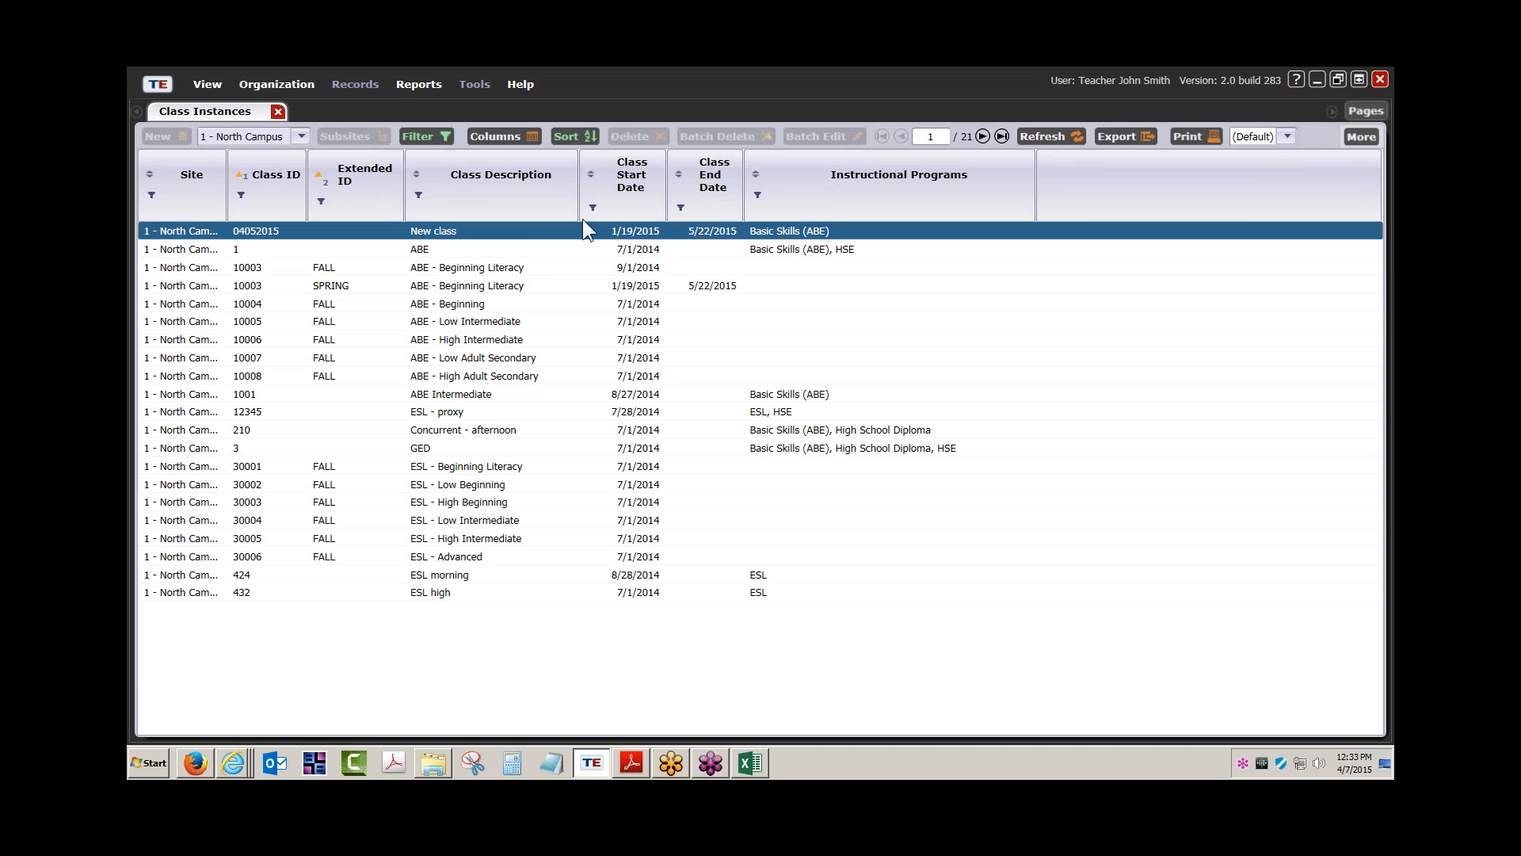
double_click(443, 269)
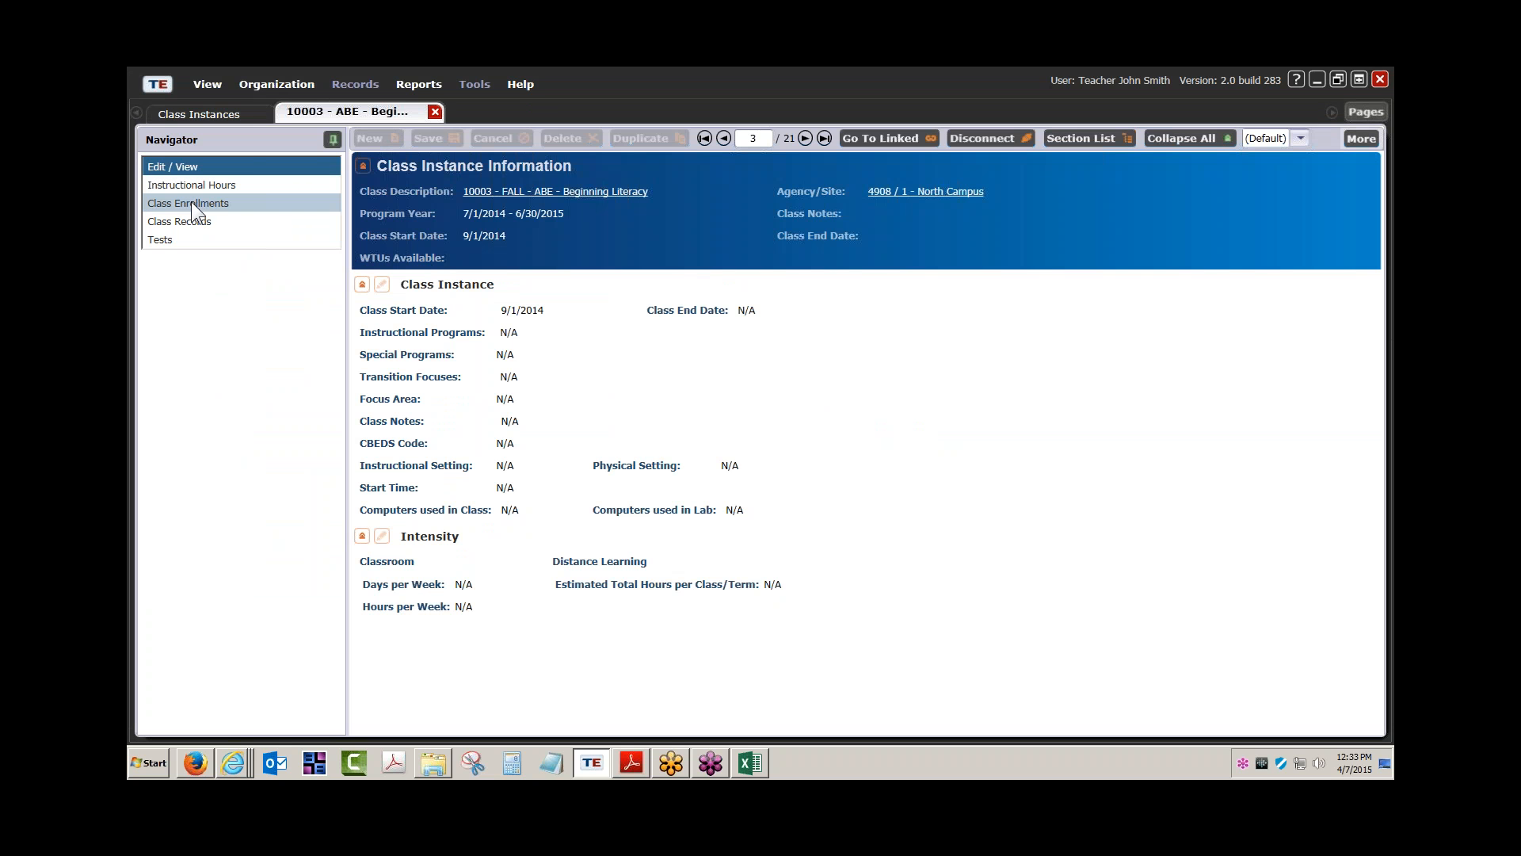
click(435, 111)
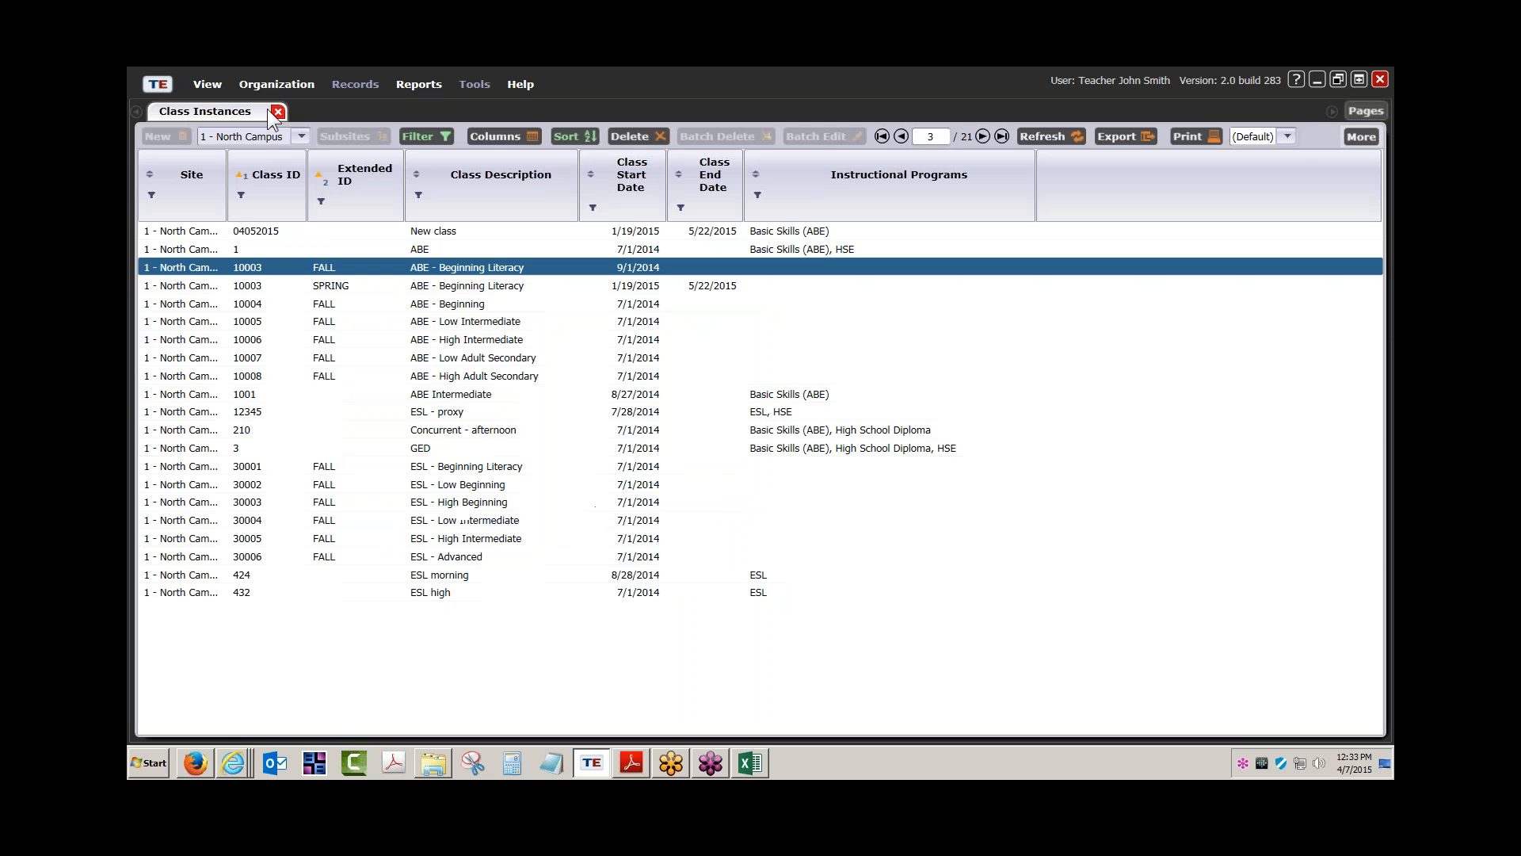
click(278, 112)
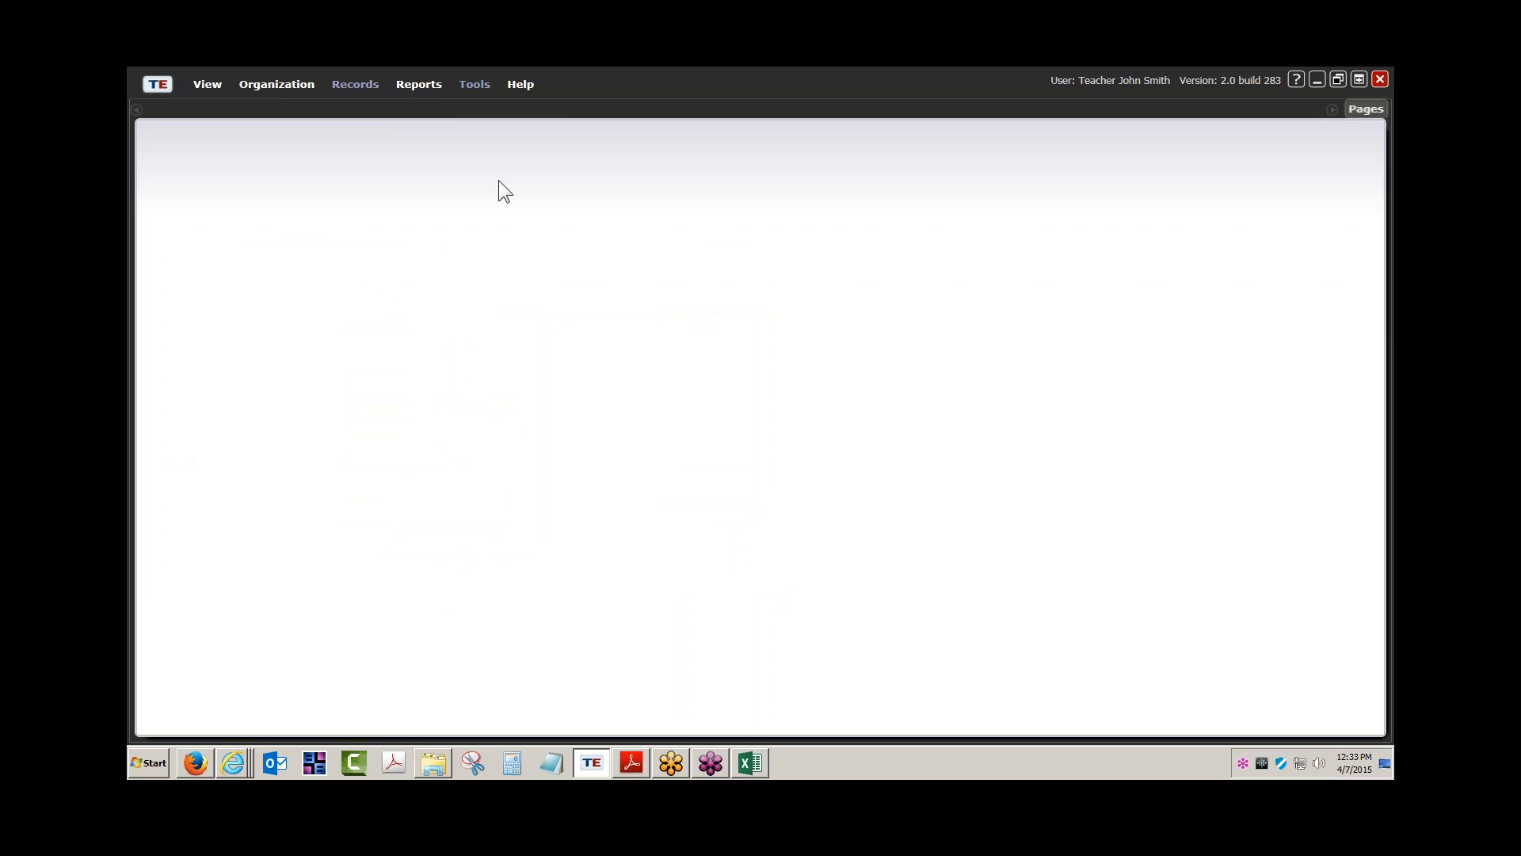
Choose the Student Test Summary report from the Reports menu
click(412, 90)
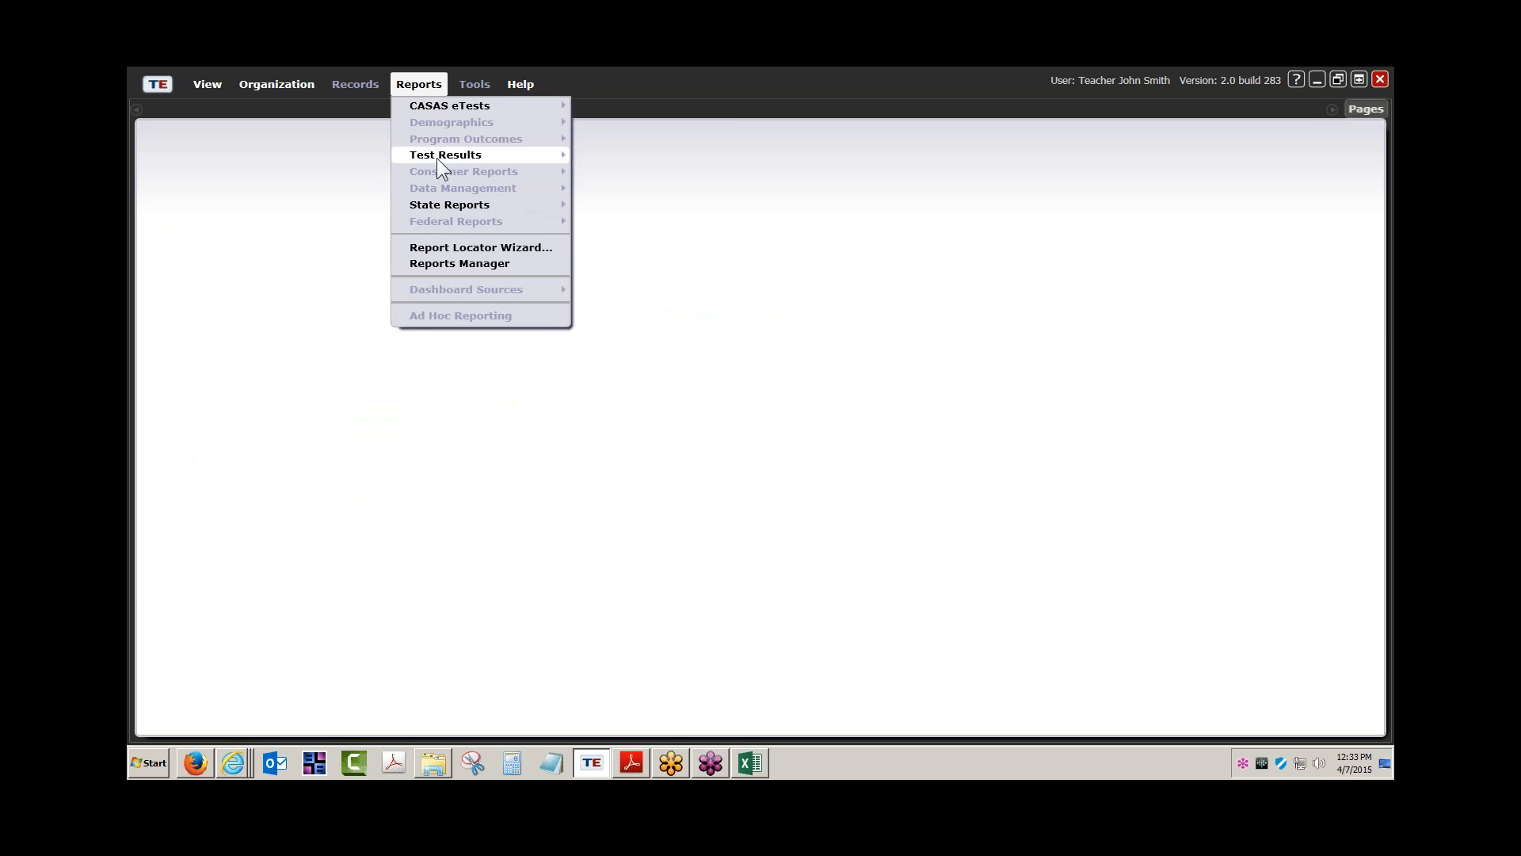
mouse_move(455, 158)
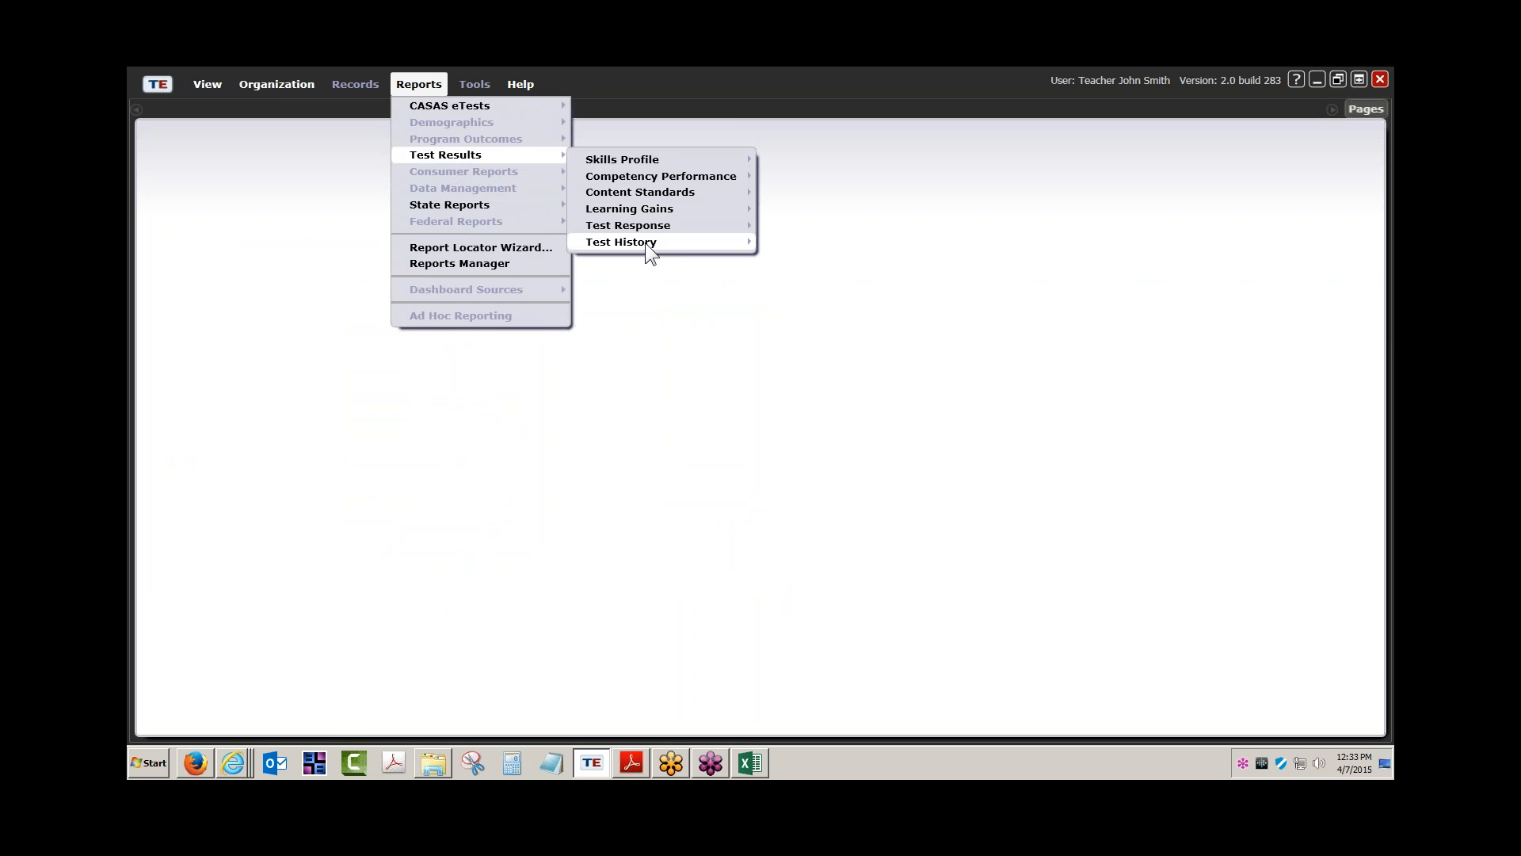
mouse_move(645, 242)
click(860, 247)
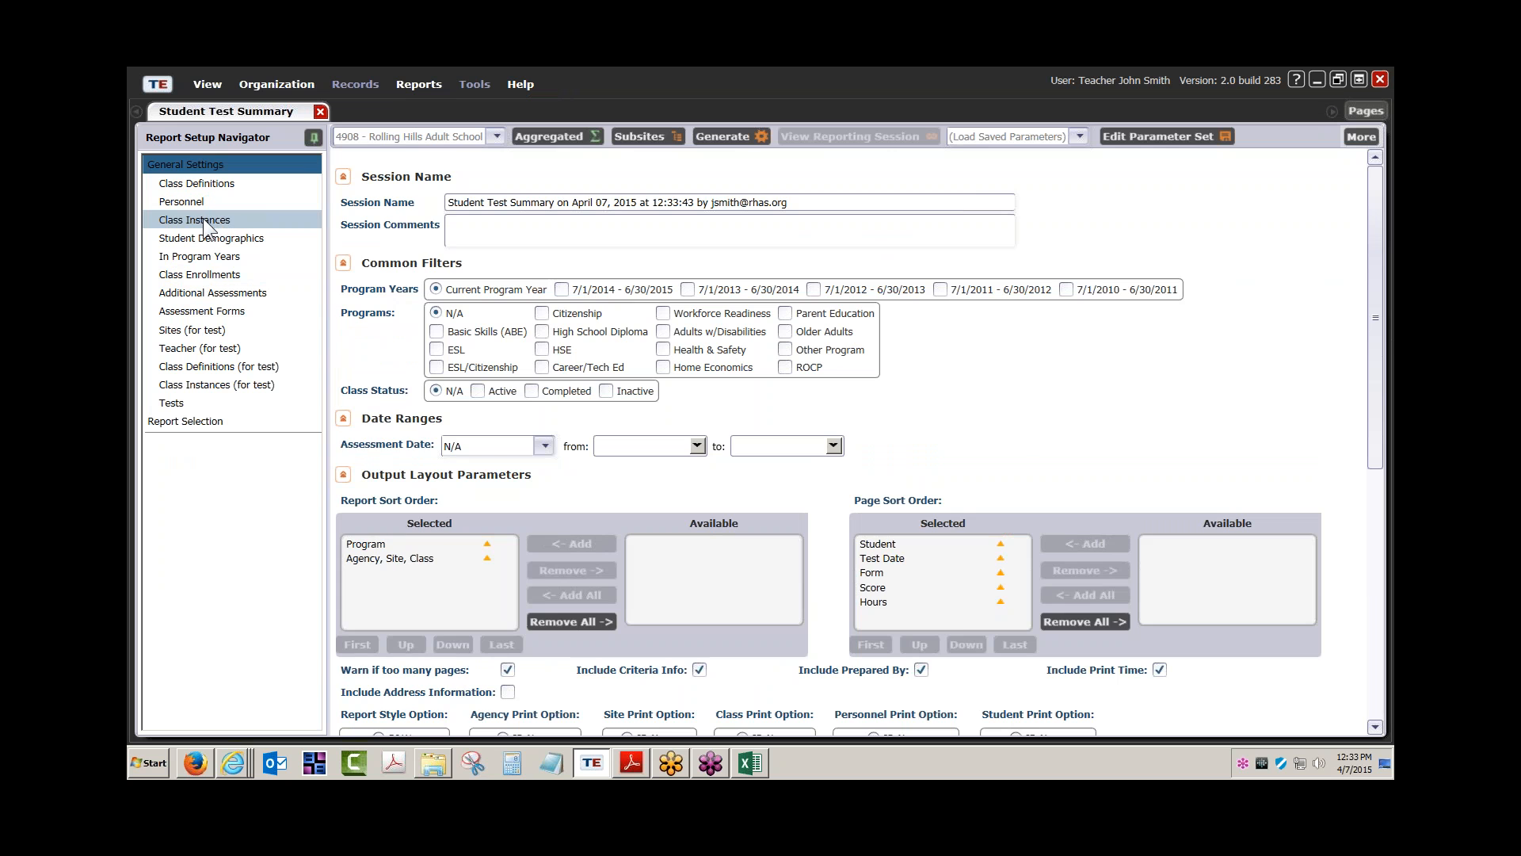
Limit the report to class 110 only, generate it, then bring the CASAS help page forward
click(203, 217)
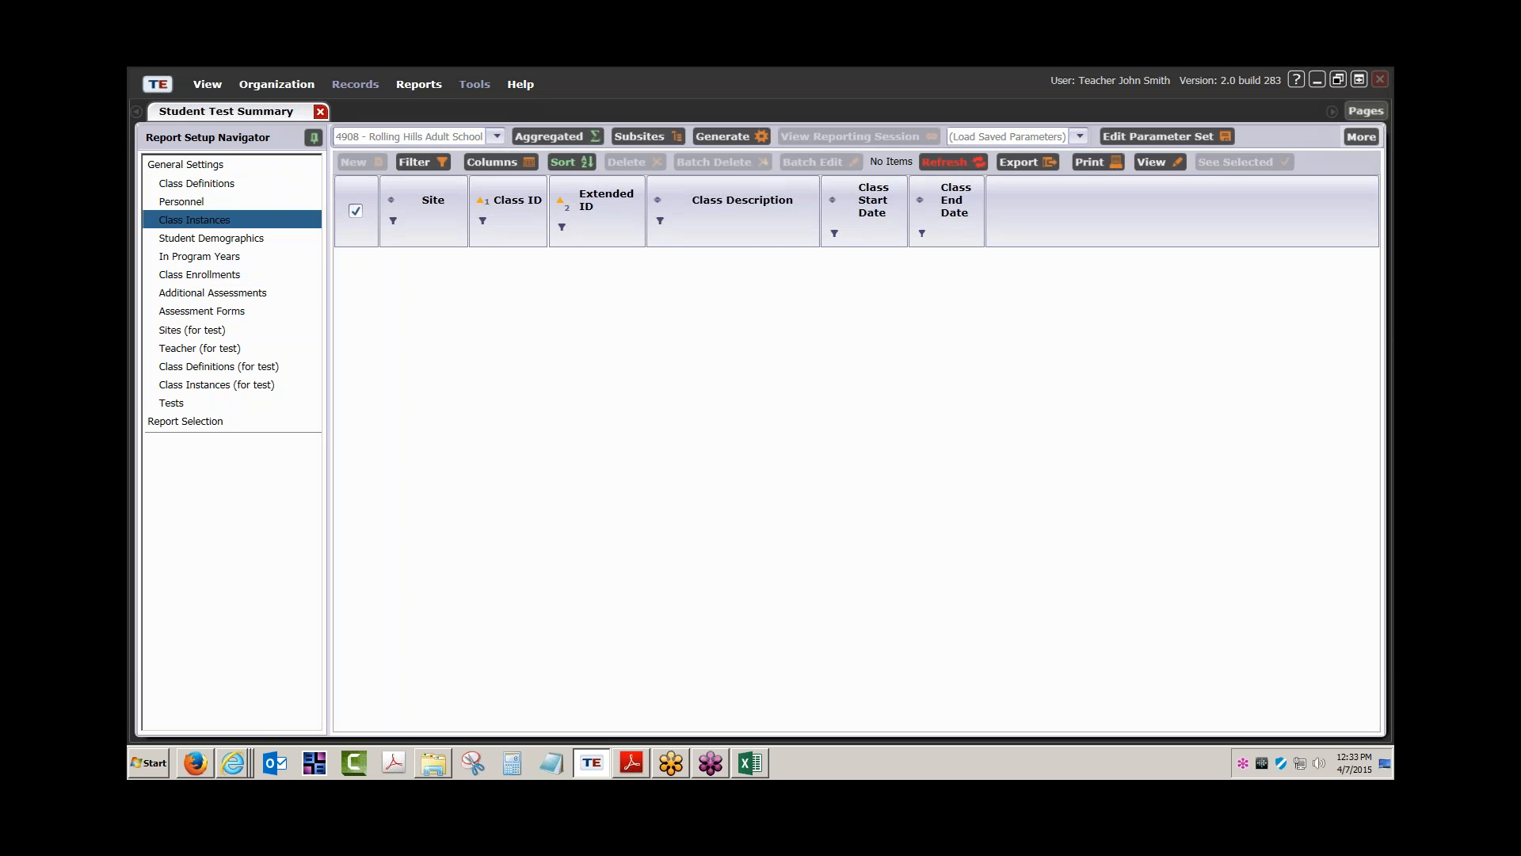
click(359, 210)
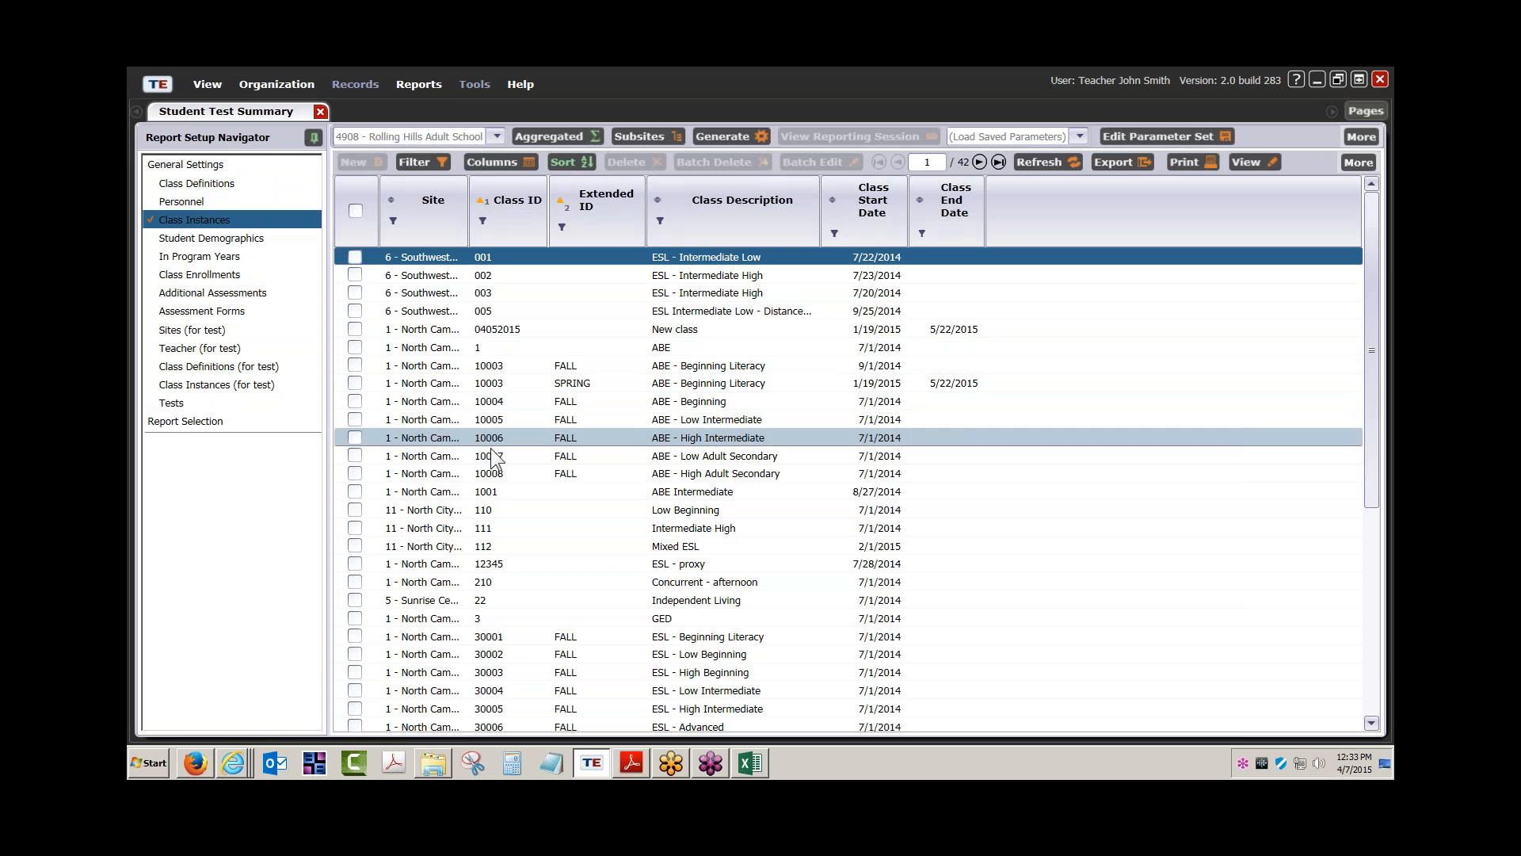
click(355, 510)
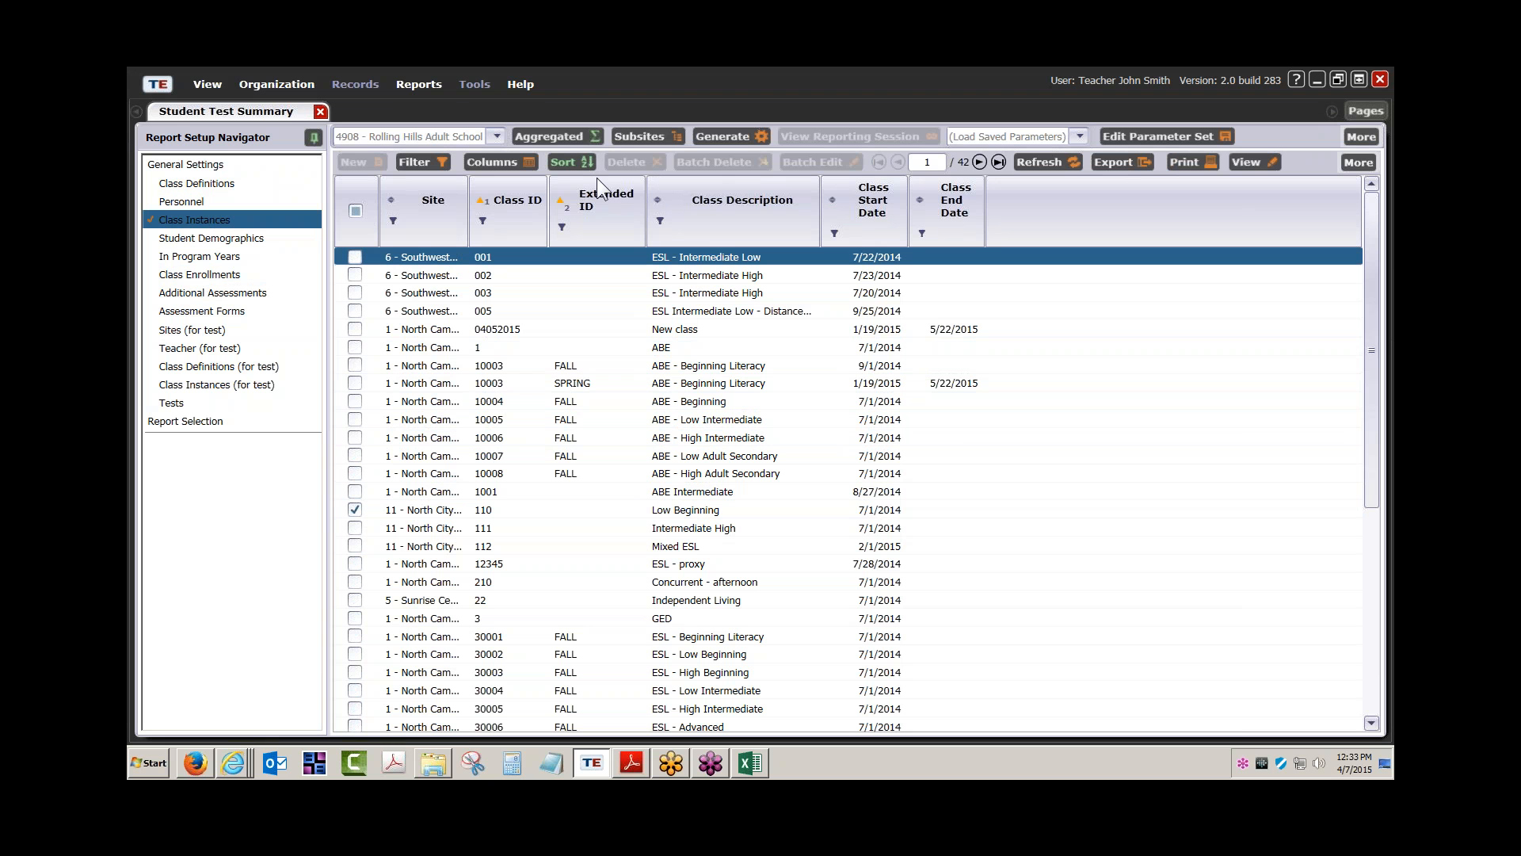
click(718, 135)
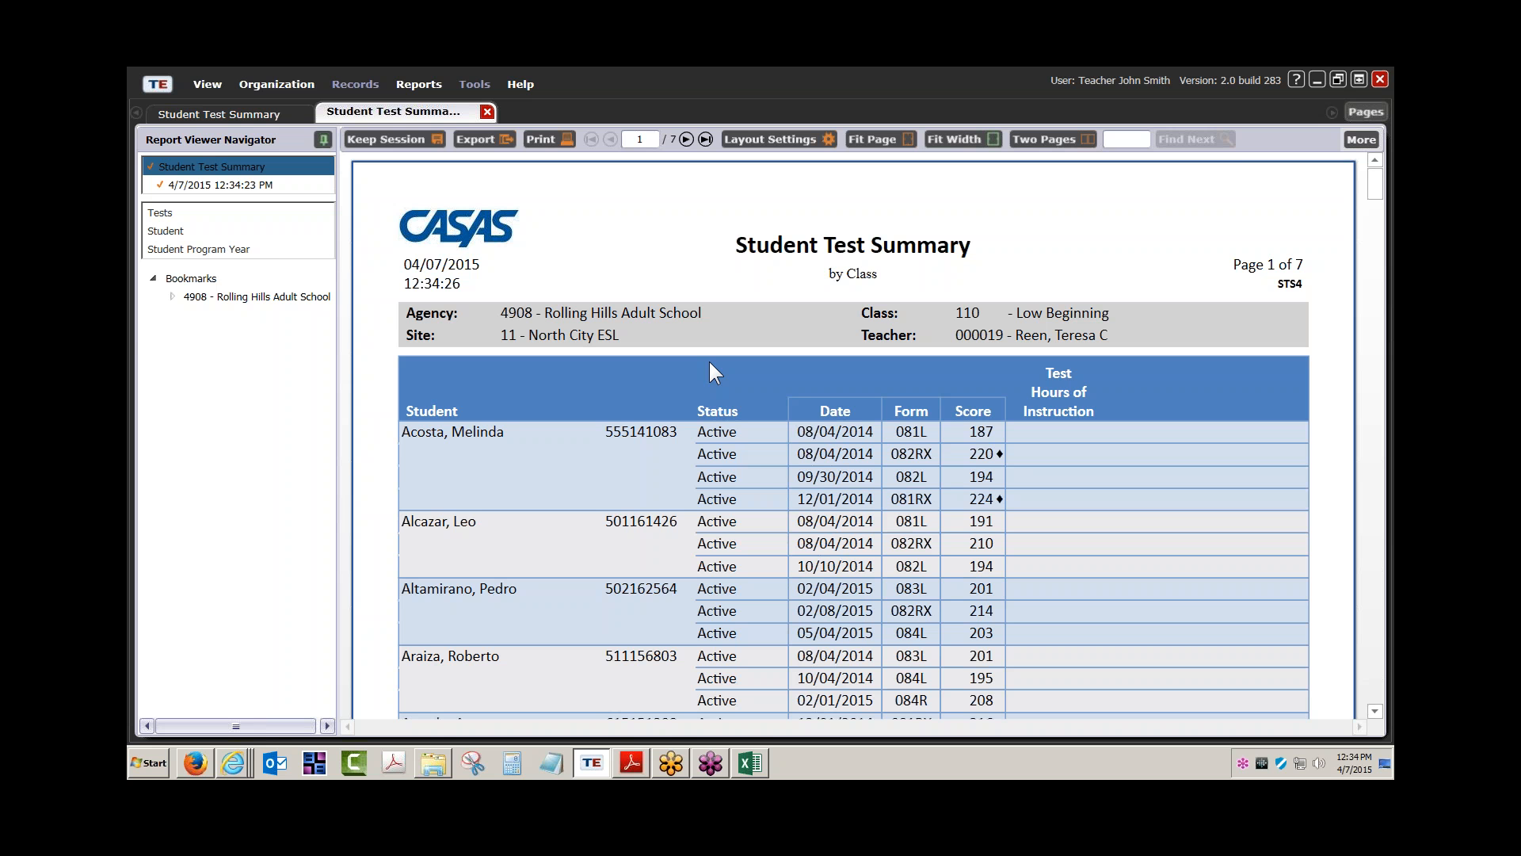
click(234, 764)
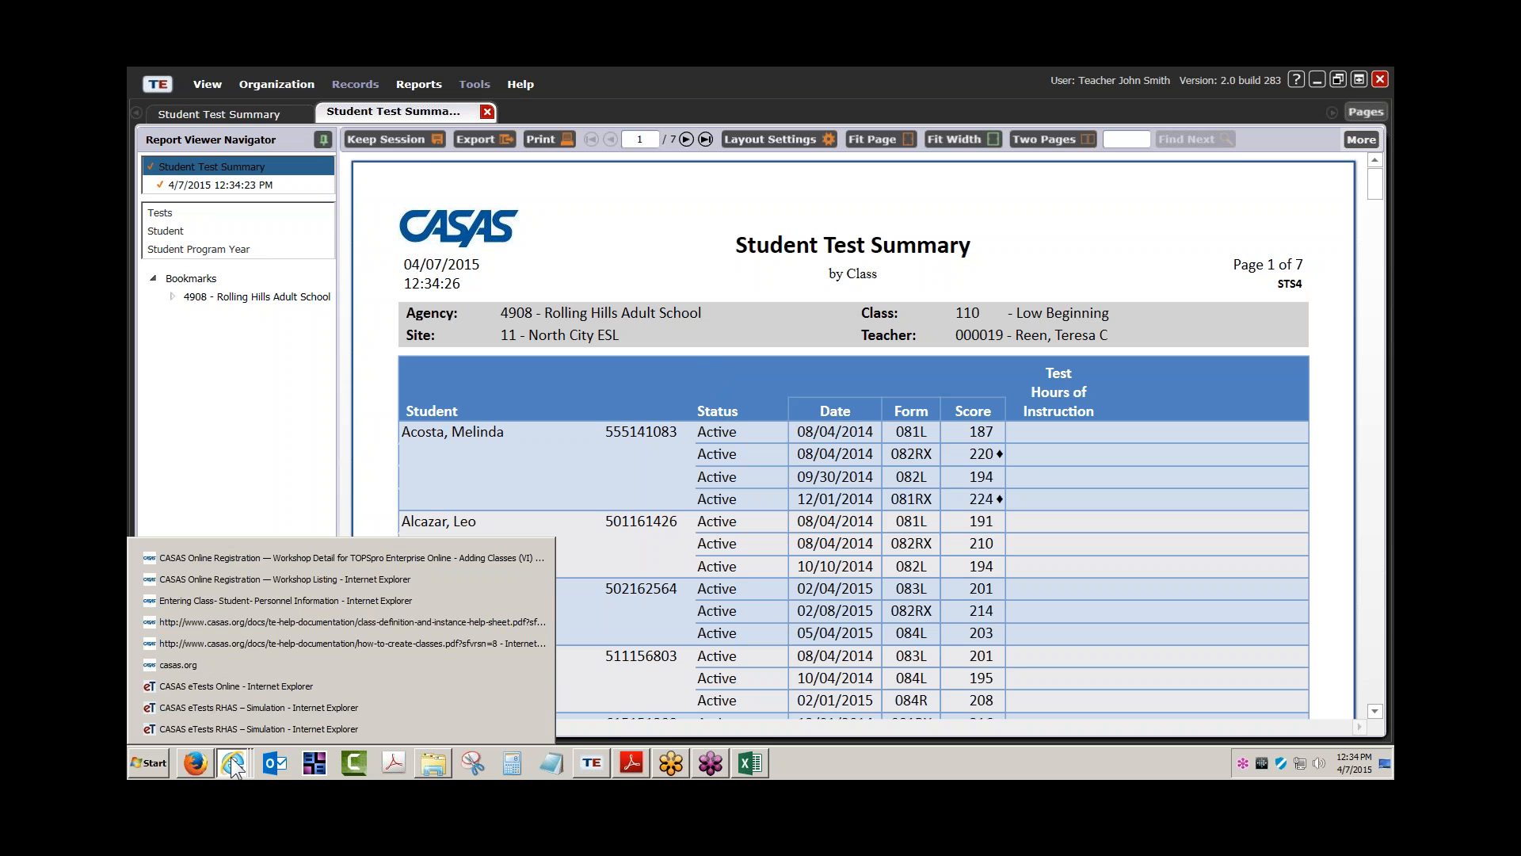
click(274, 601)
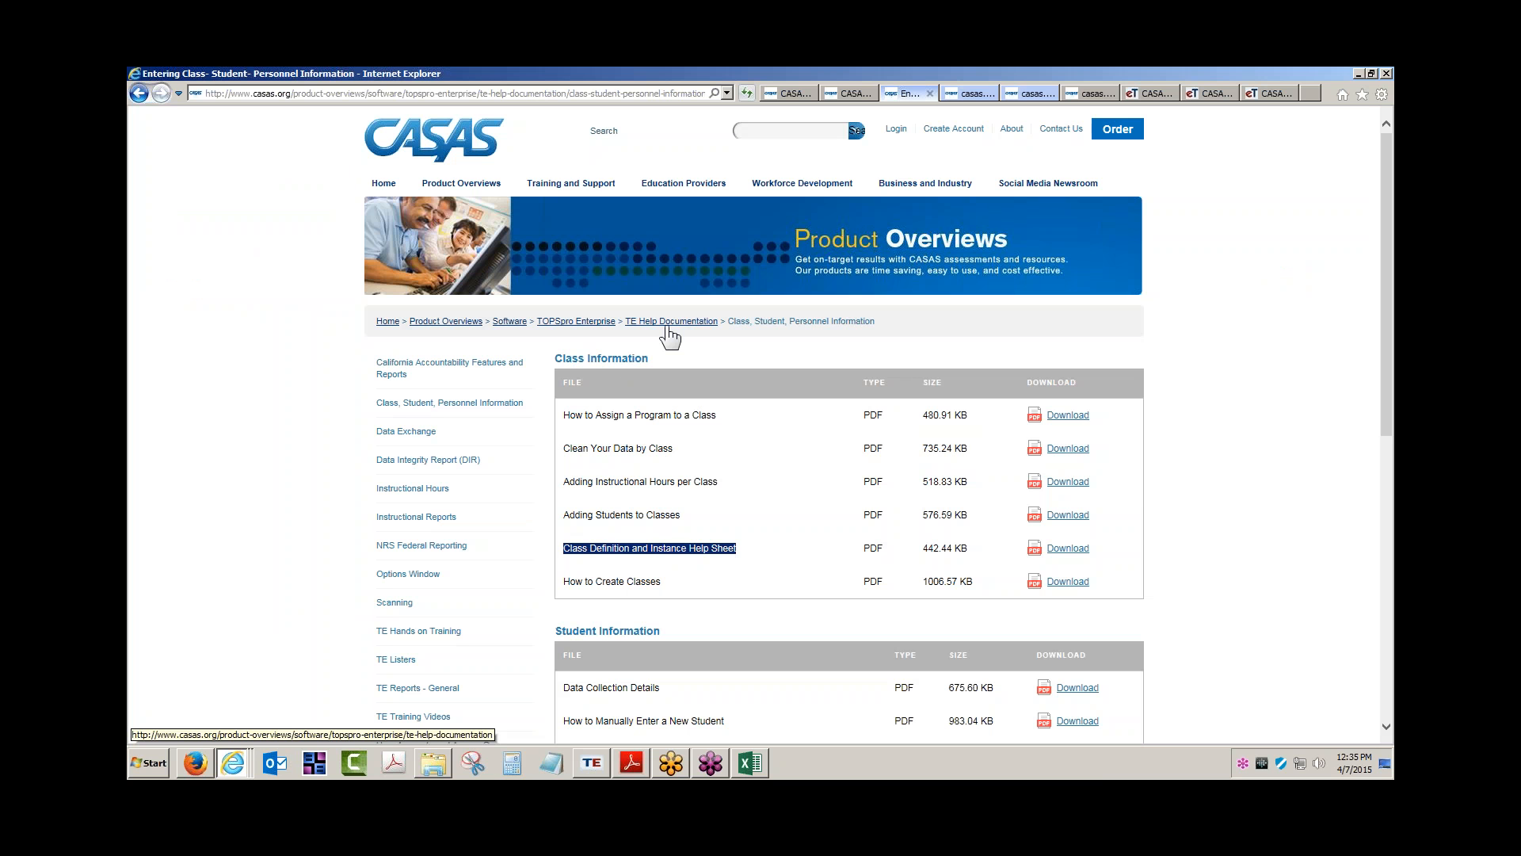
Highlight the Class Information heading and the How to Create Classes help file names
drag(556, 358, 636, 359)
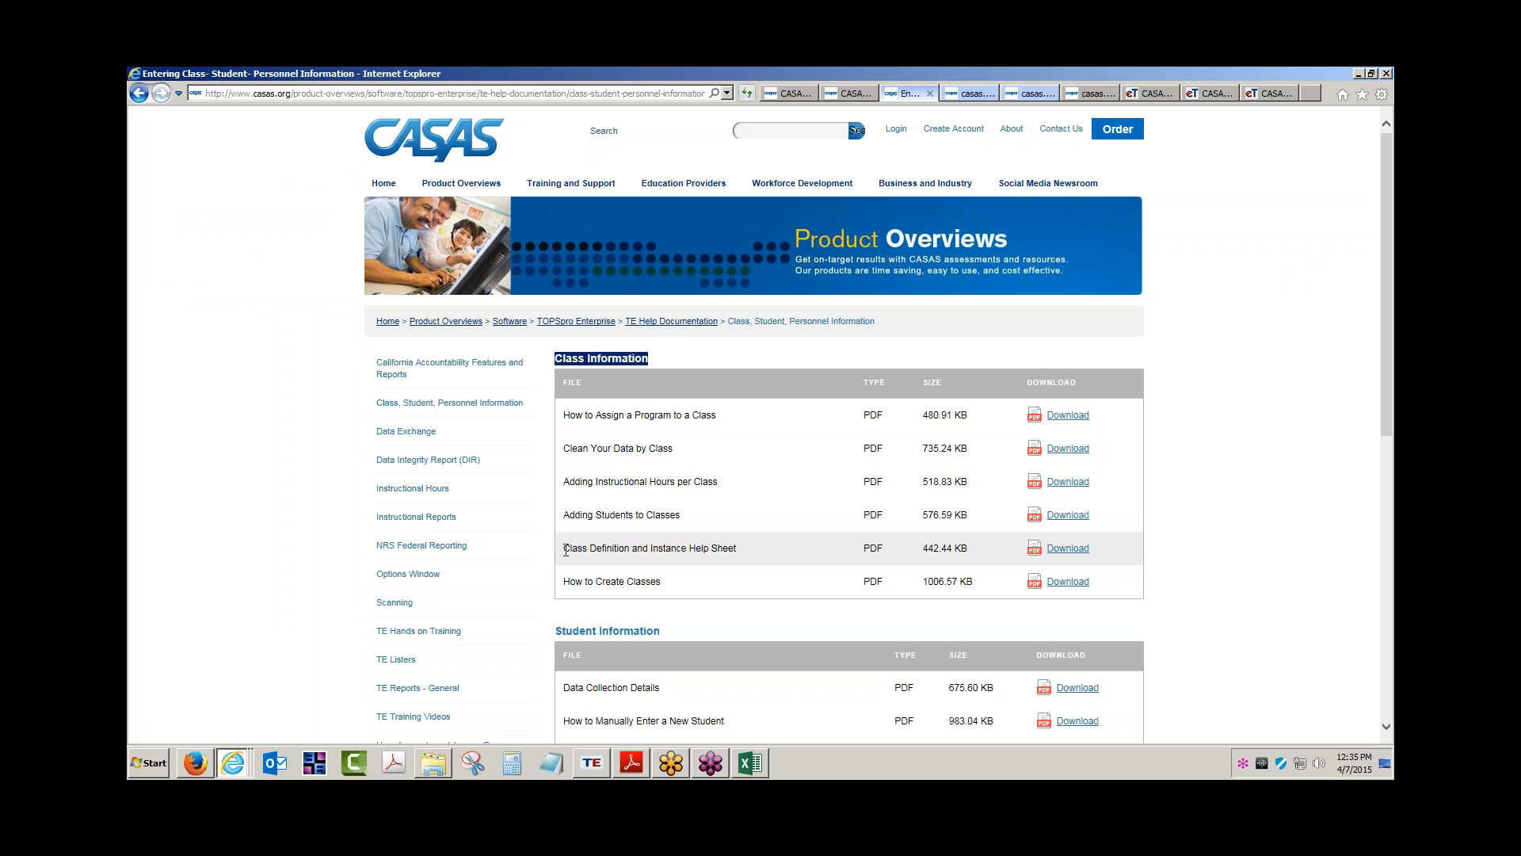
drag(568, 548, 750, 548)
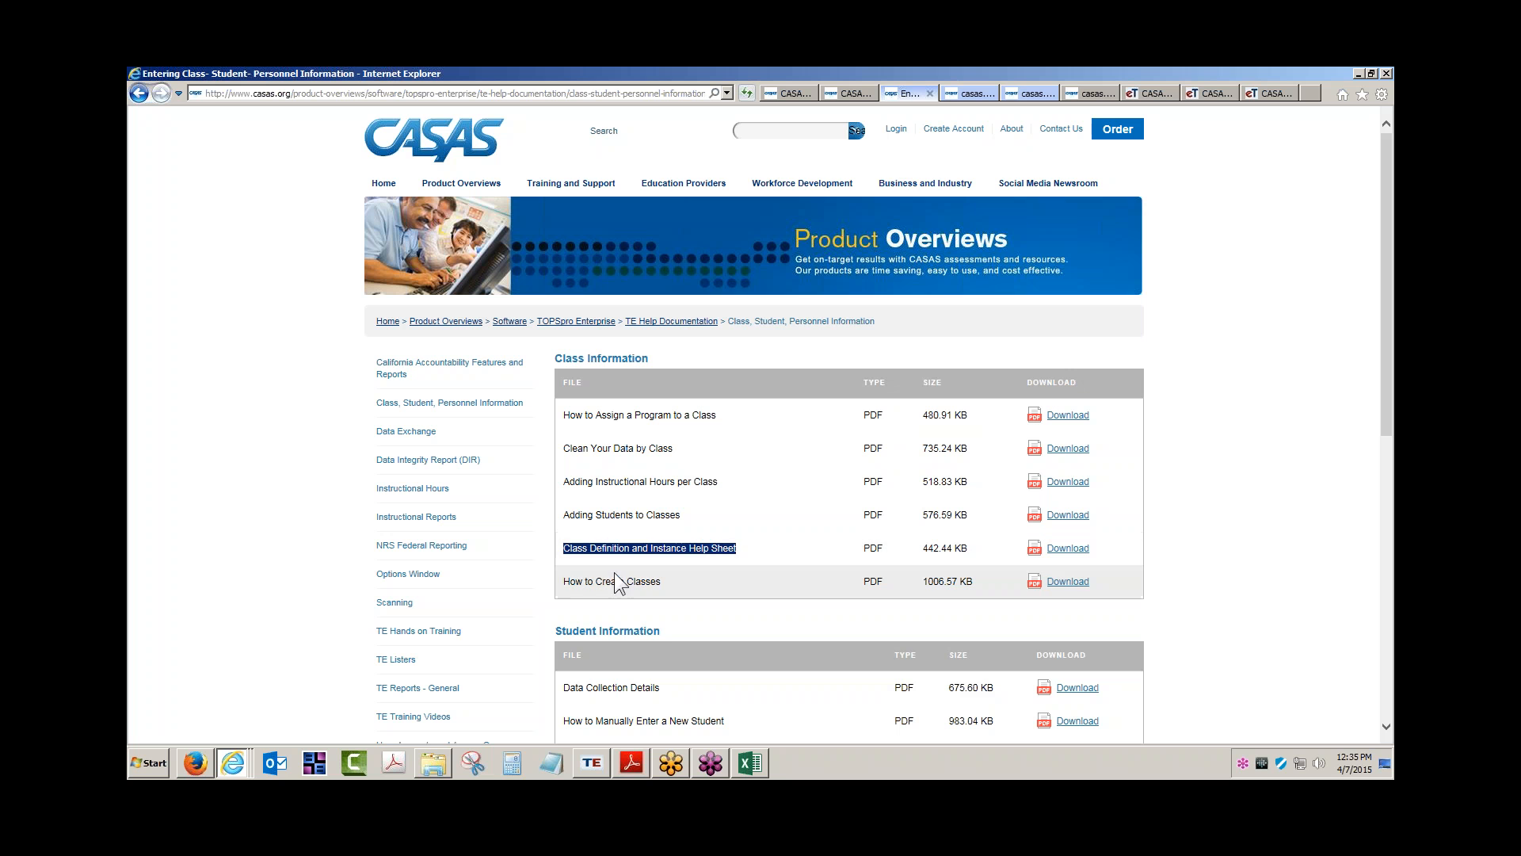
drag(563, 584, 661, 585)
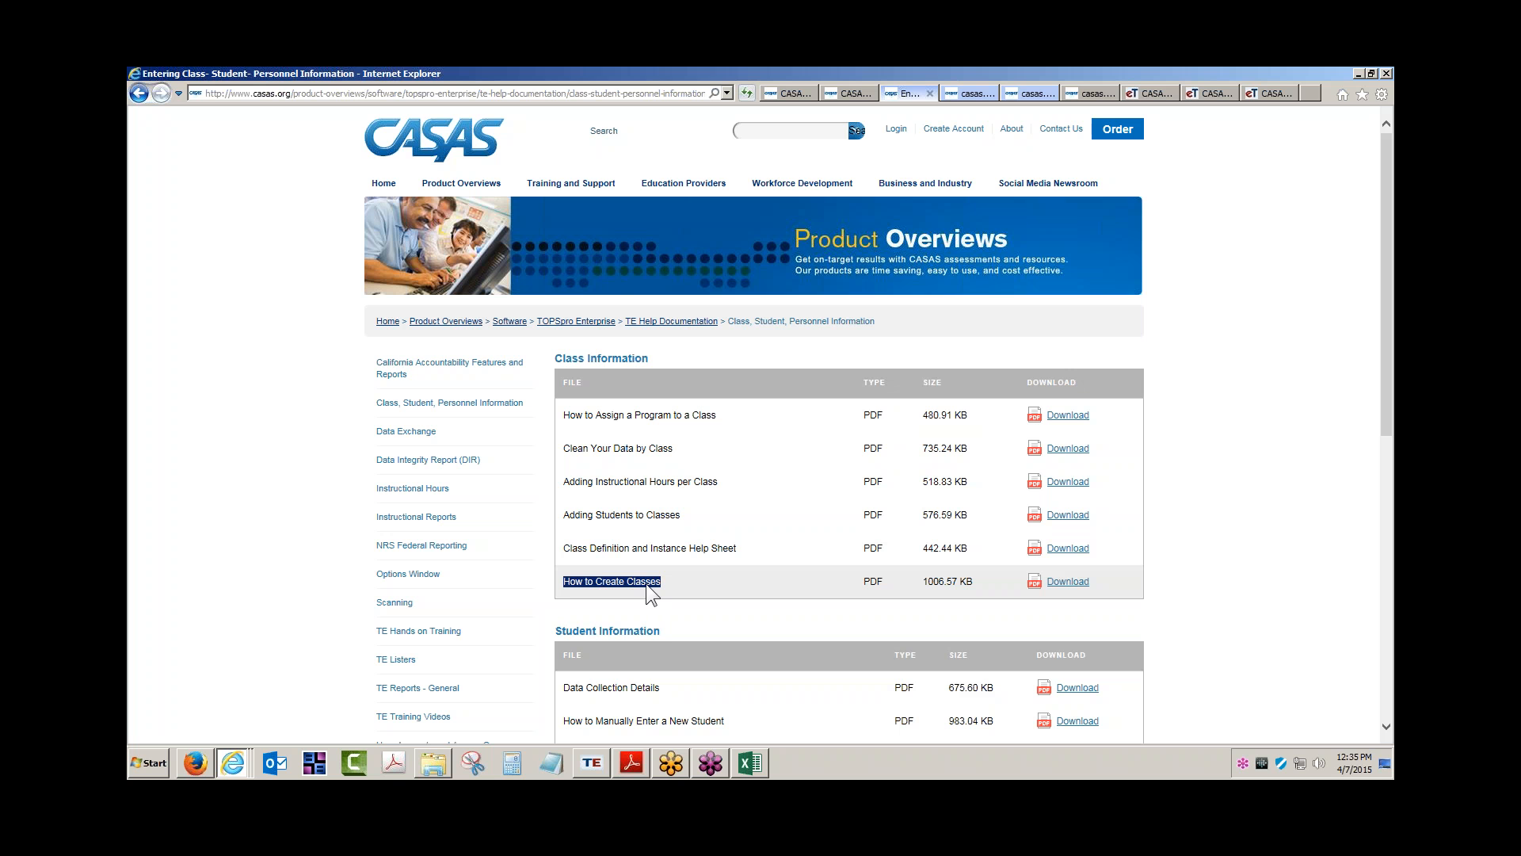
Open and close the Class records import template workbook, then return to the Student Test Summary
click(749, 763)
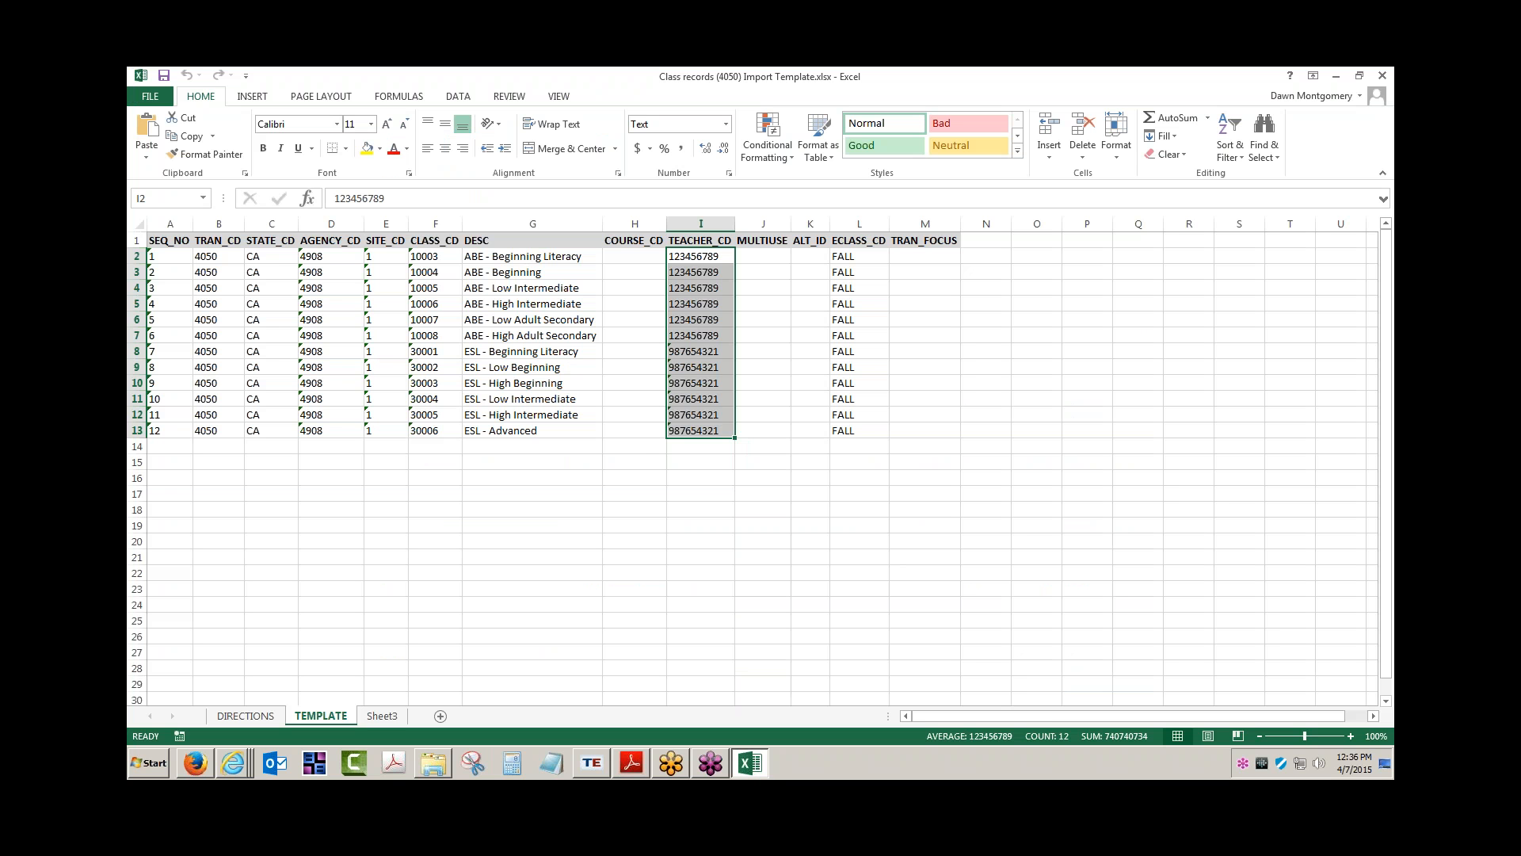
click(1380, 74)
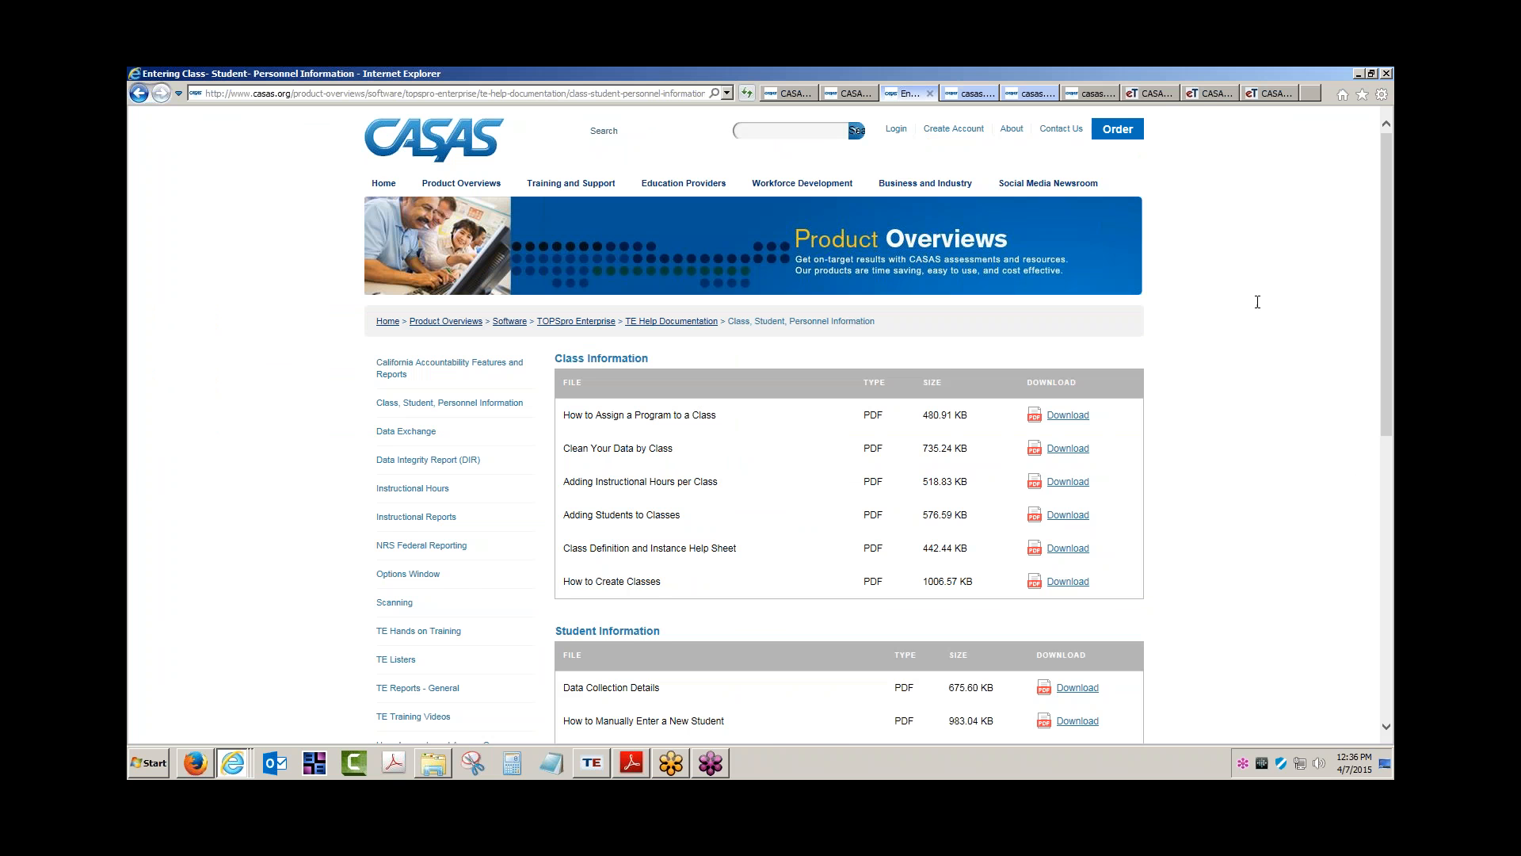
click(1212, 94)
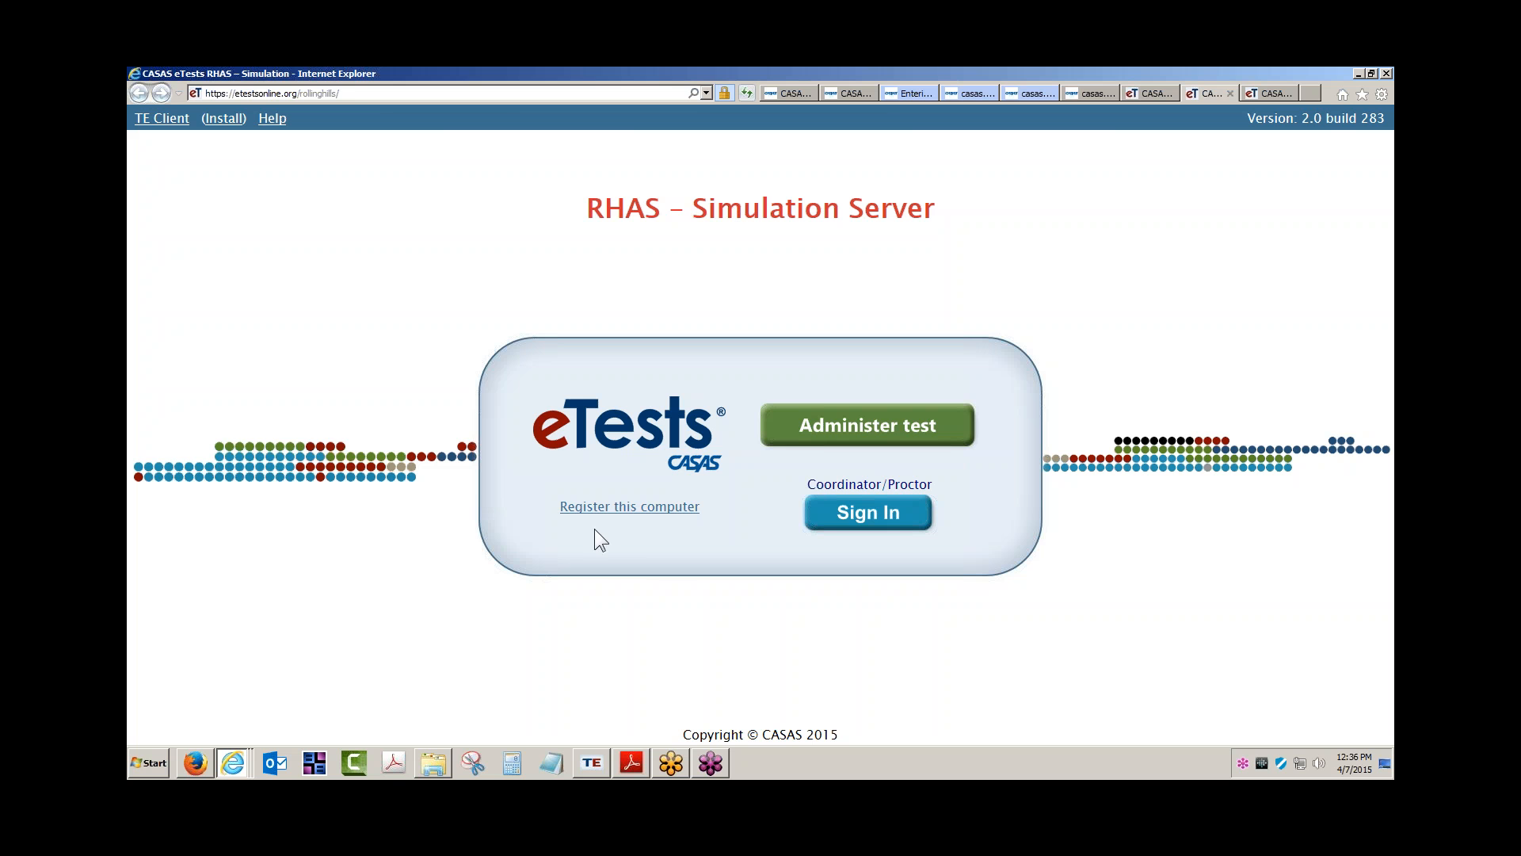
click(592, 762)
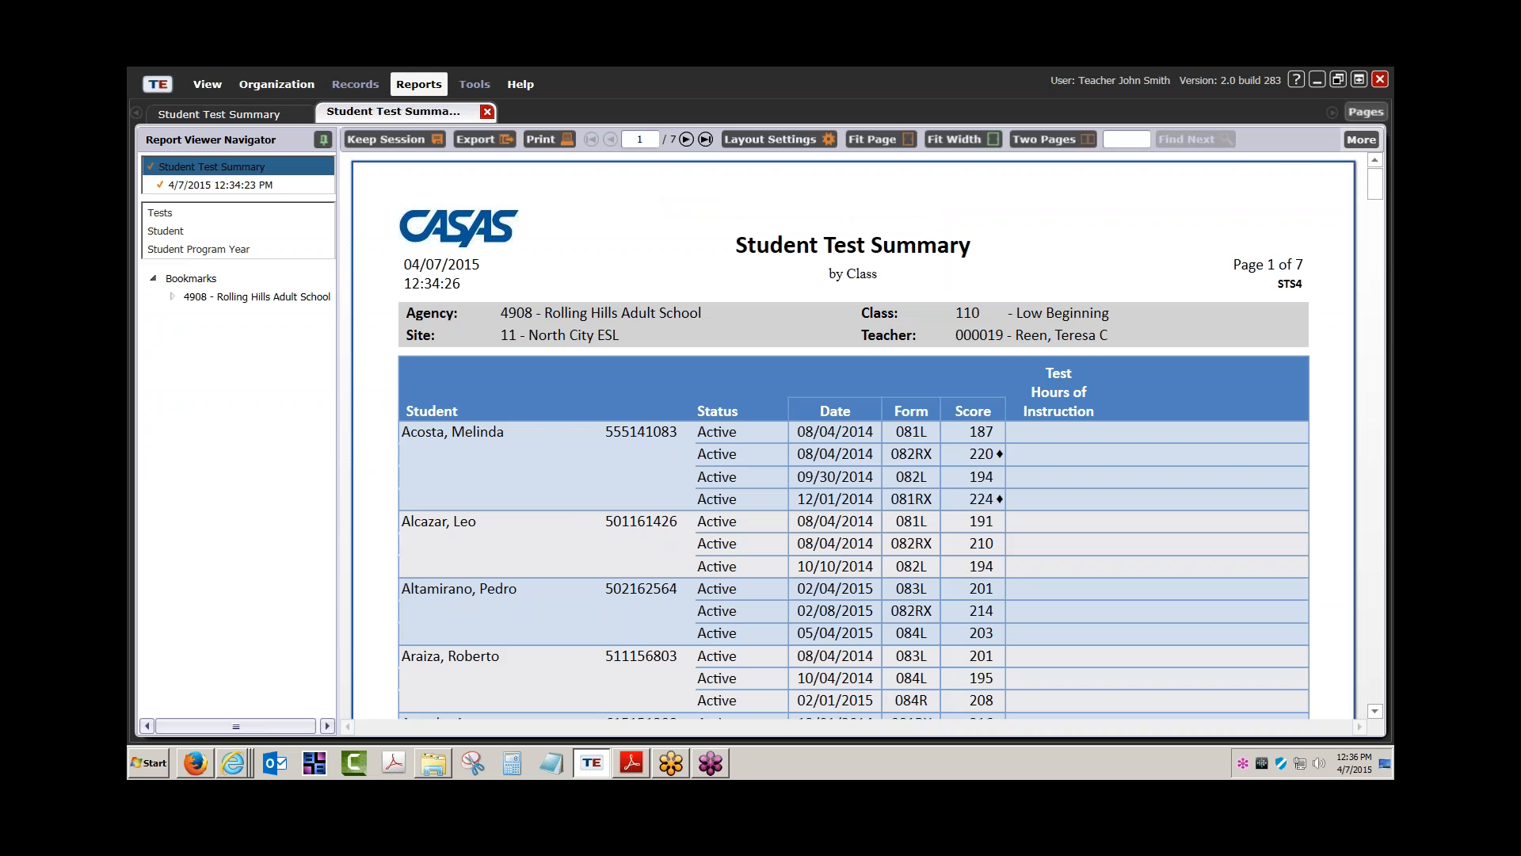
Disconnect the teacher session and reconnect using the administrator user name and password
click(156, 84)
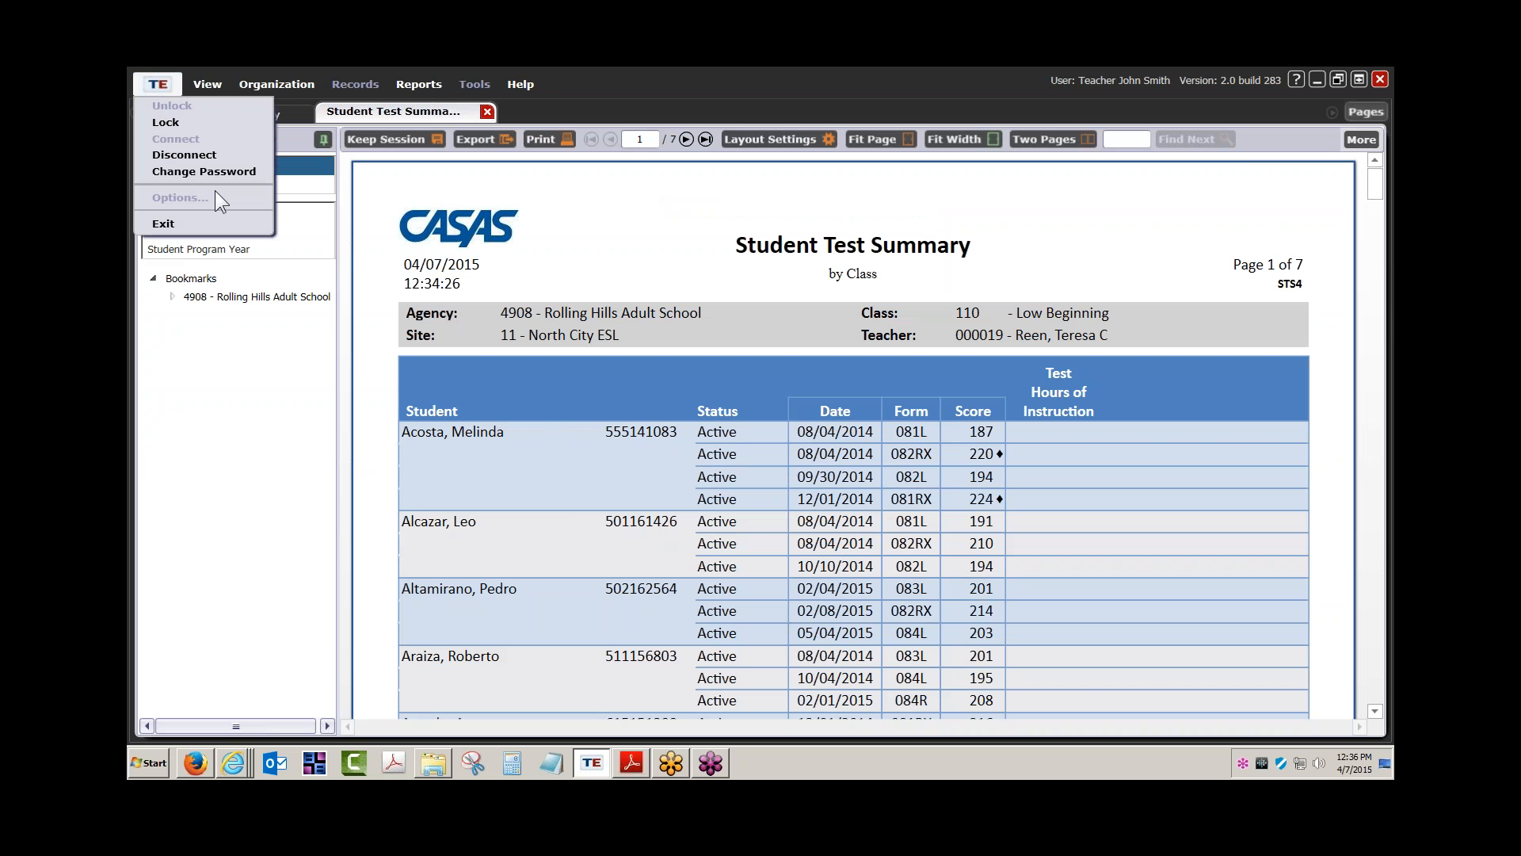
click(200, 156)
click(851, 415)
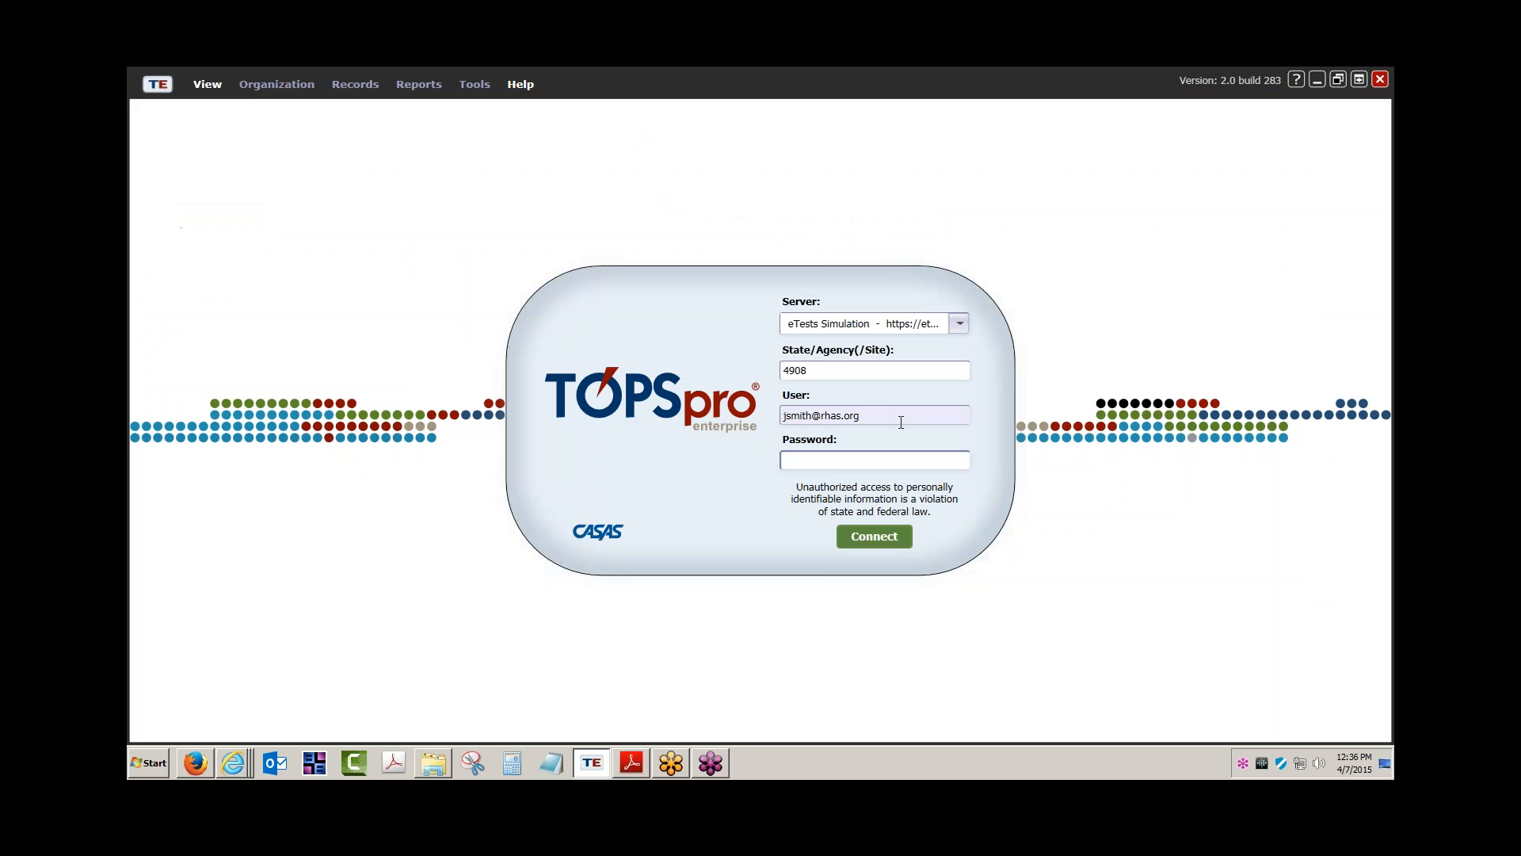
drag(815, 412, 683, 413)
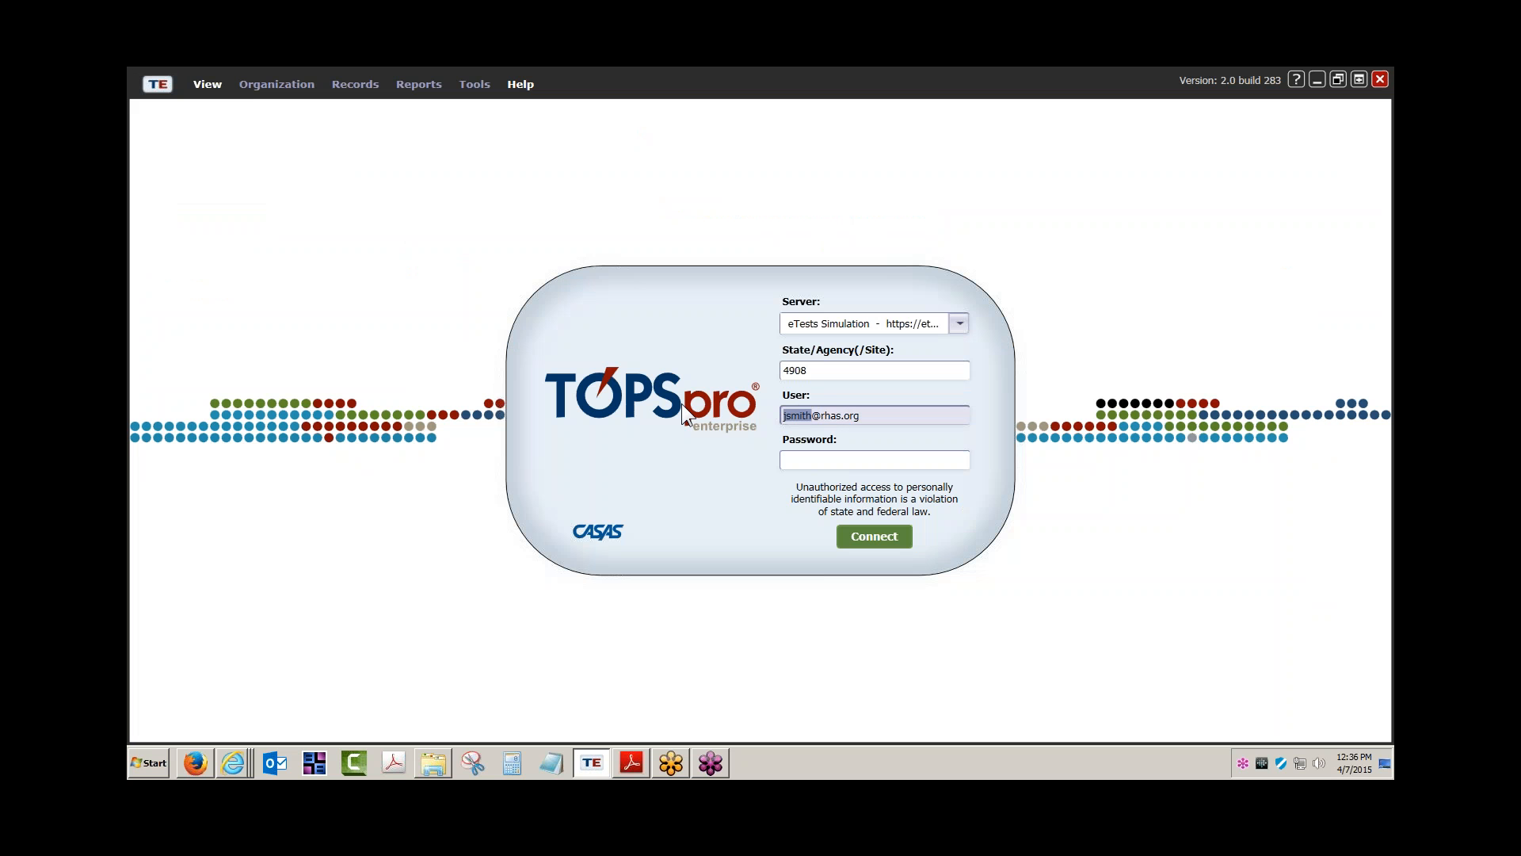
text(administrator33)
key(Tab)
text(*****)
key(Return)
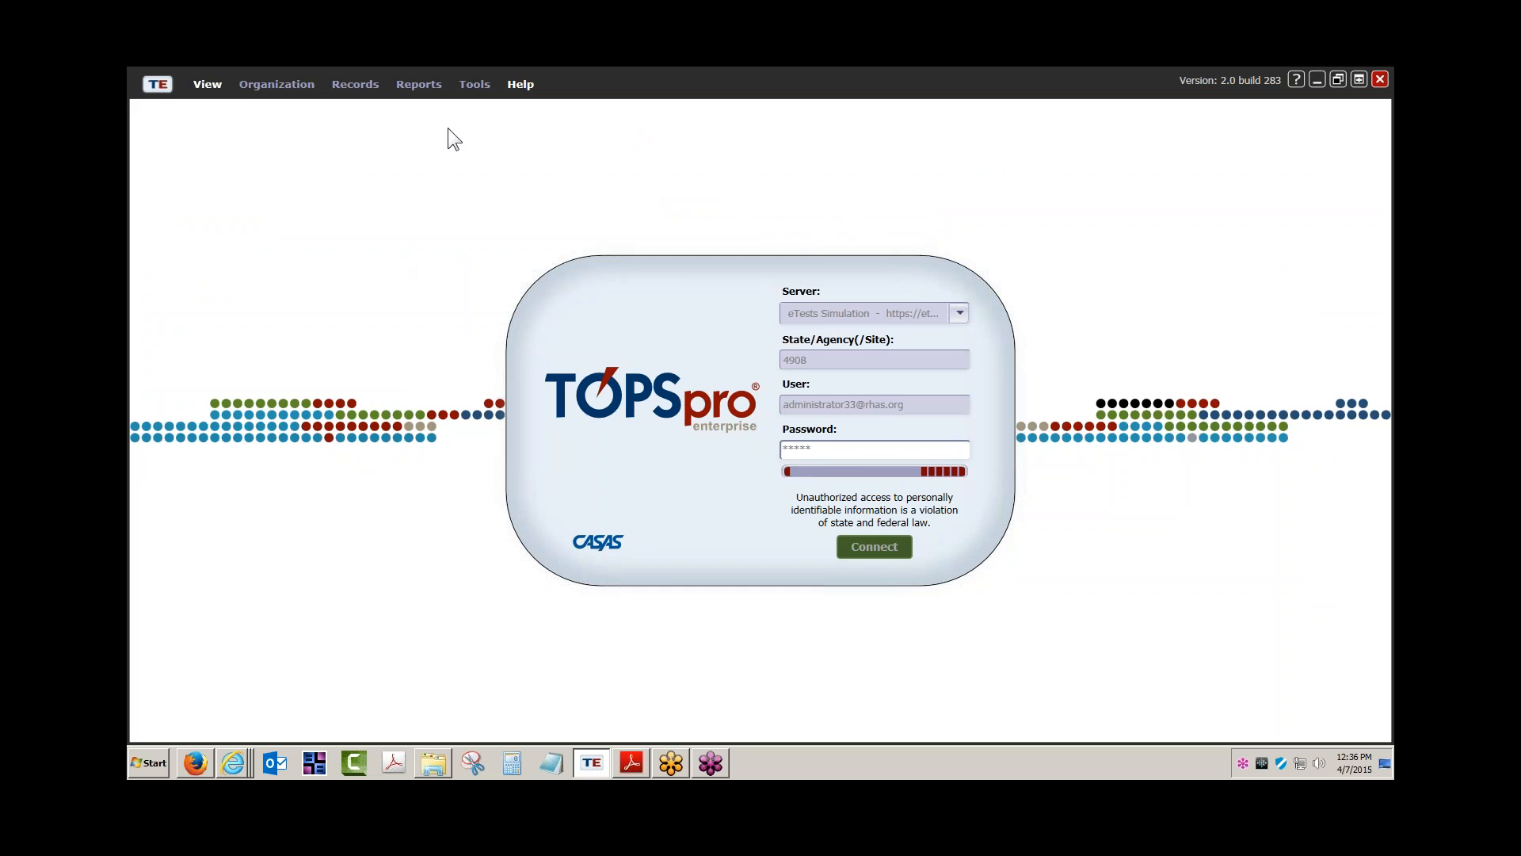
click(473, 84)
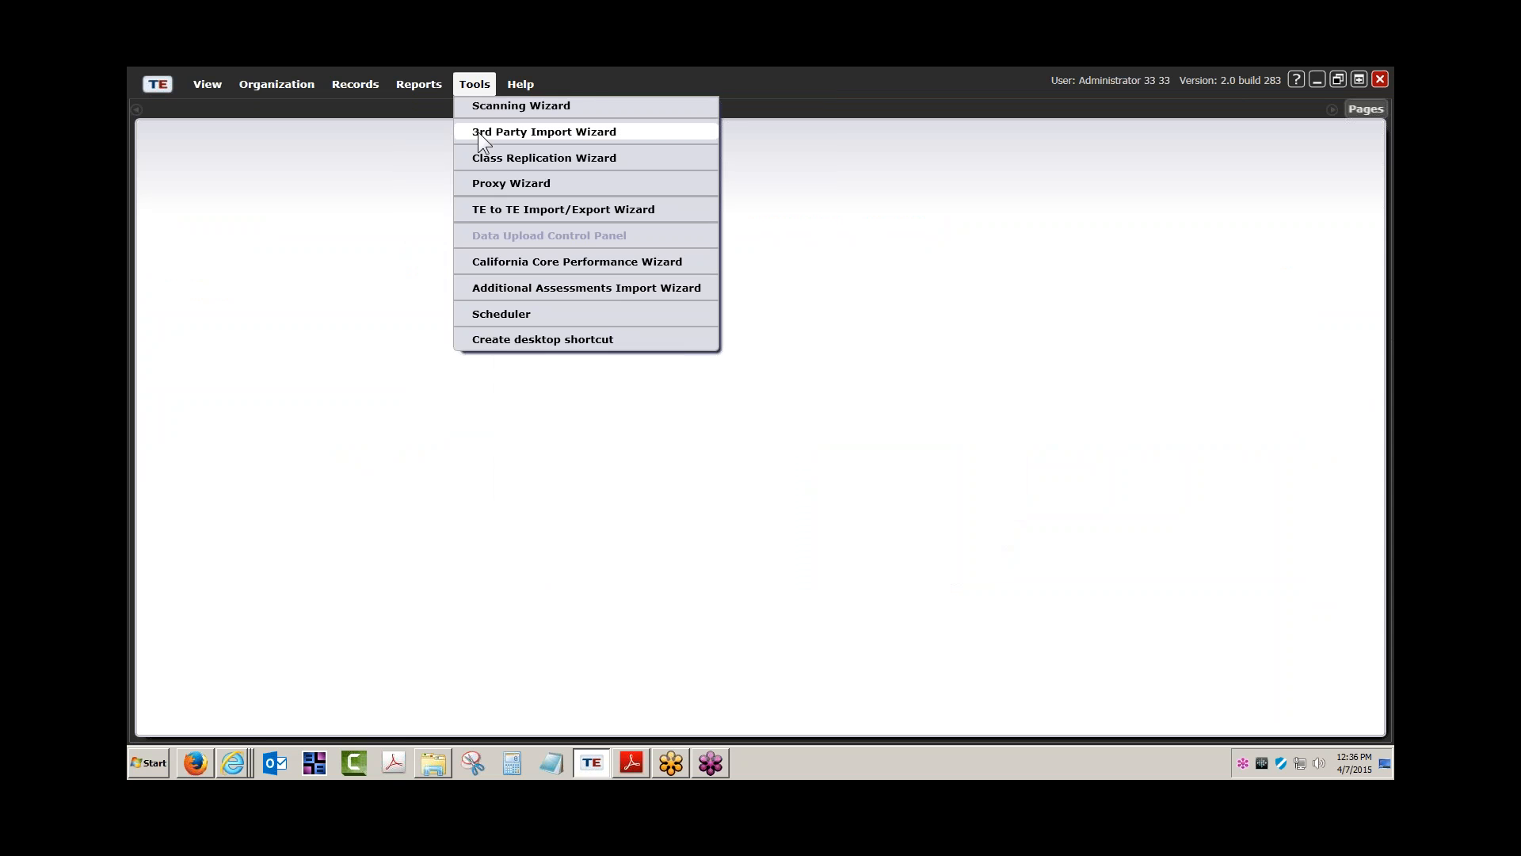
Start a new 3rd Party Import Wizard session and reach the Select a Record screen
click(477, 132)
click(1101, 677)
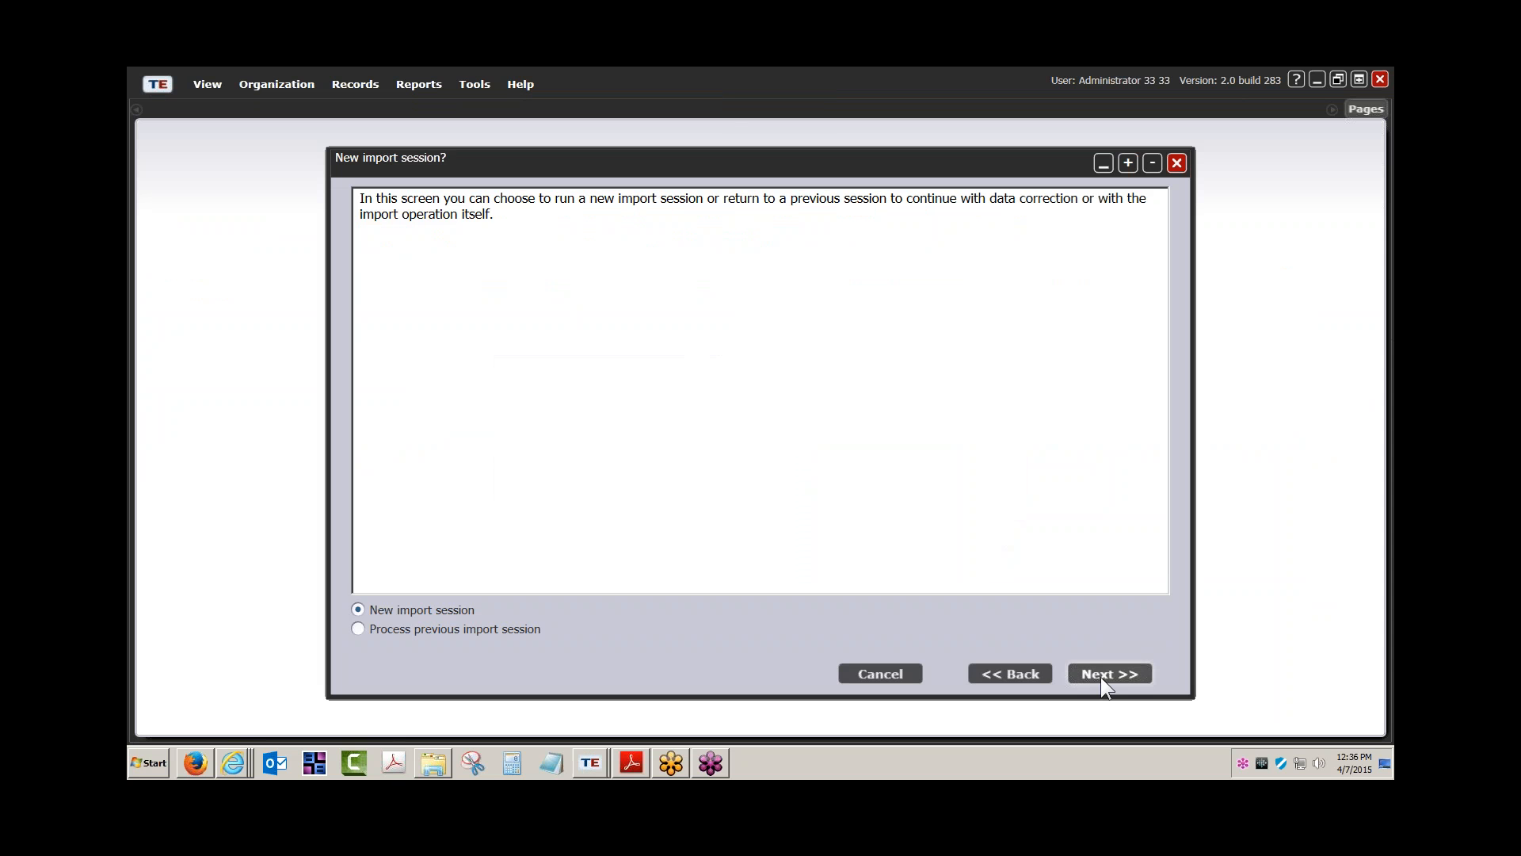
click(1101, 677)
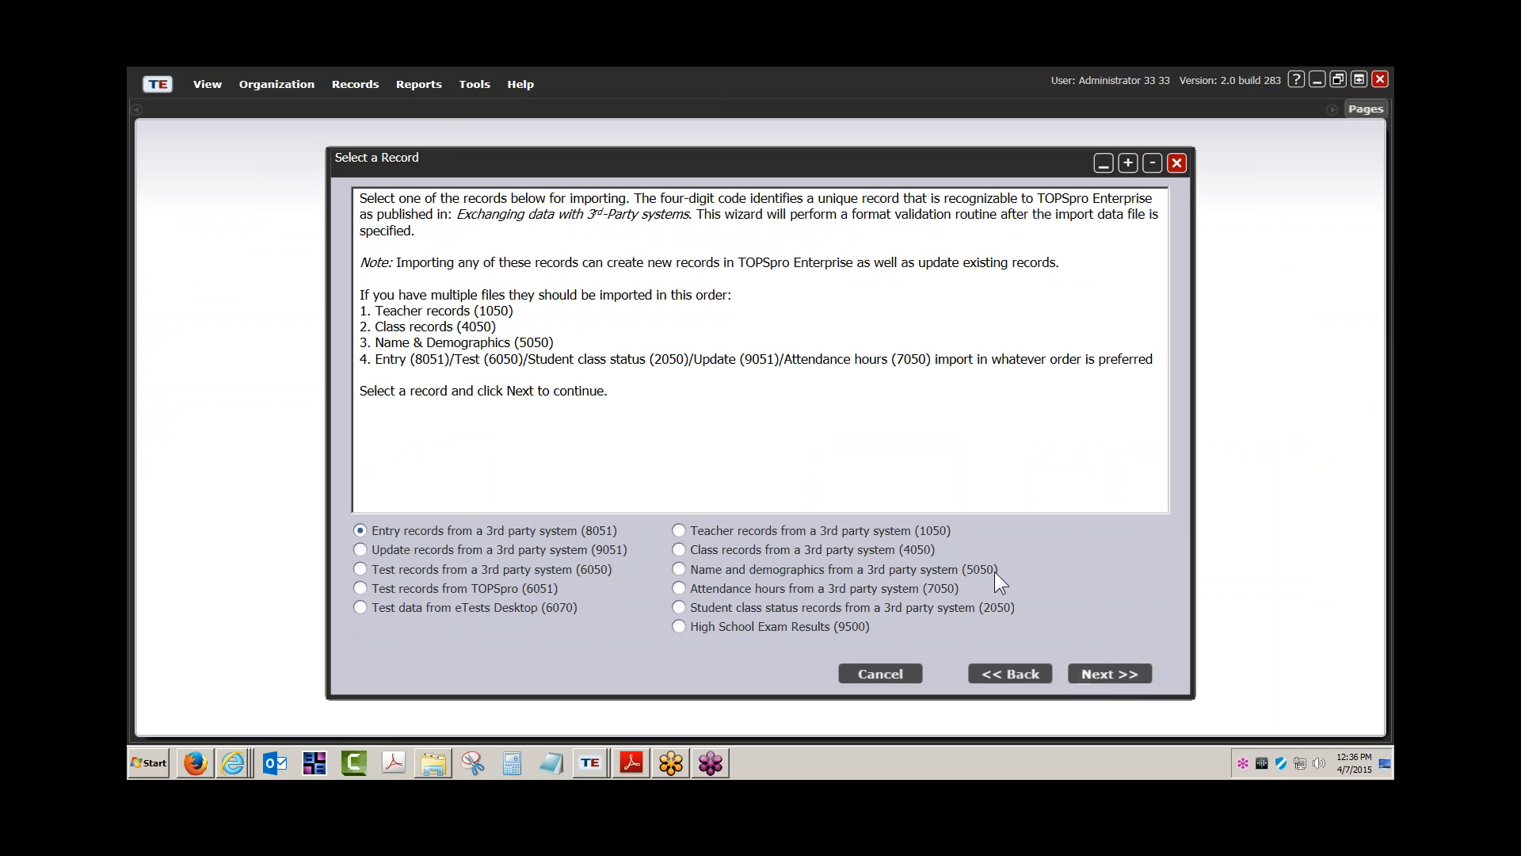
Highlight Teacher, Test, Student class status, Attendance hours and Class records in the import order
drag(375, 311, 442, 342)
click(381, 328)
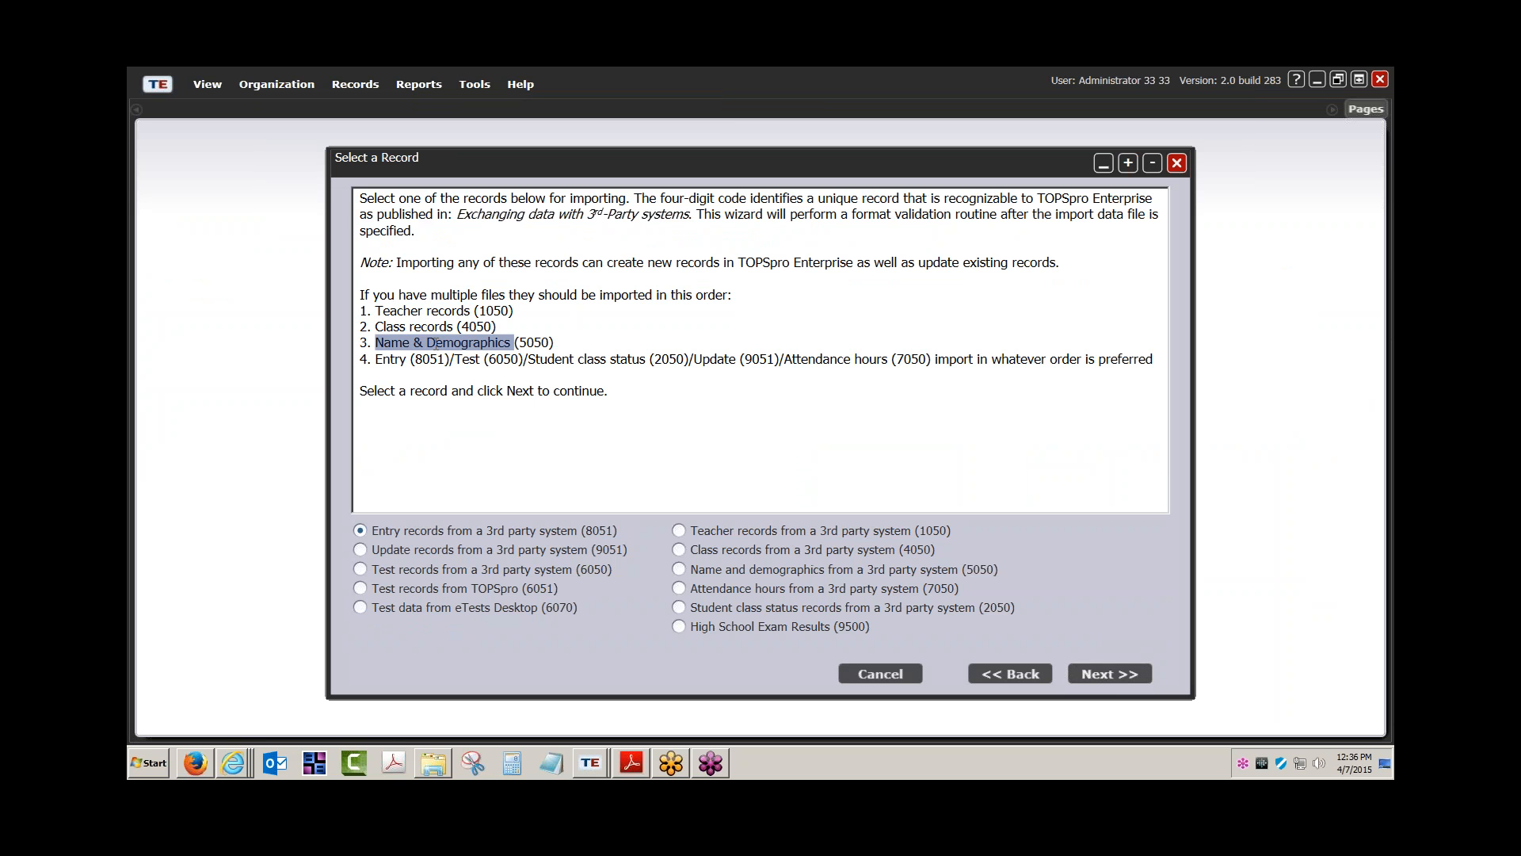
click(394, 361)
drag(462, 359, 478, 361)
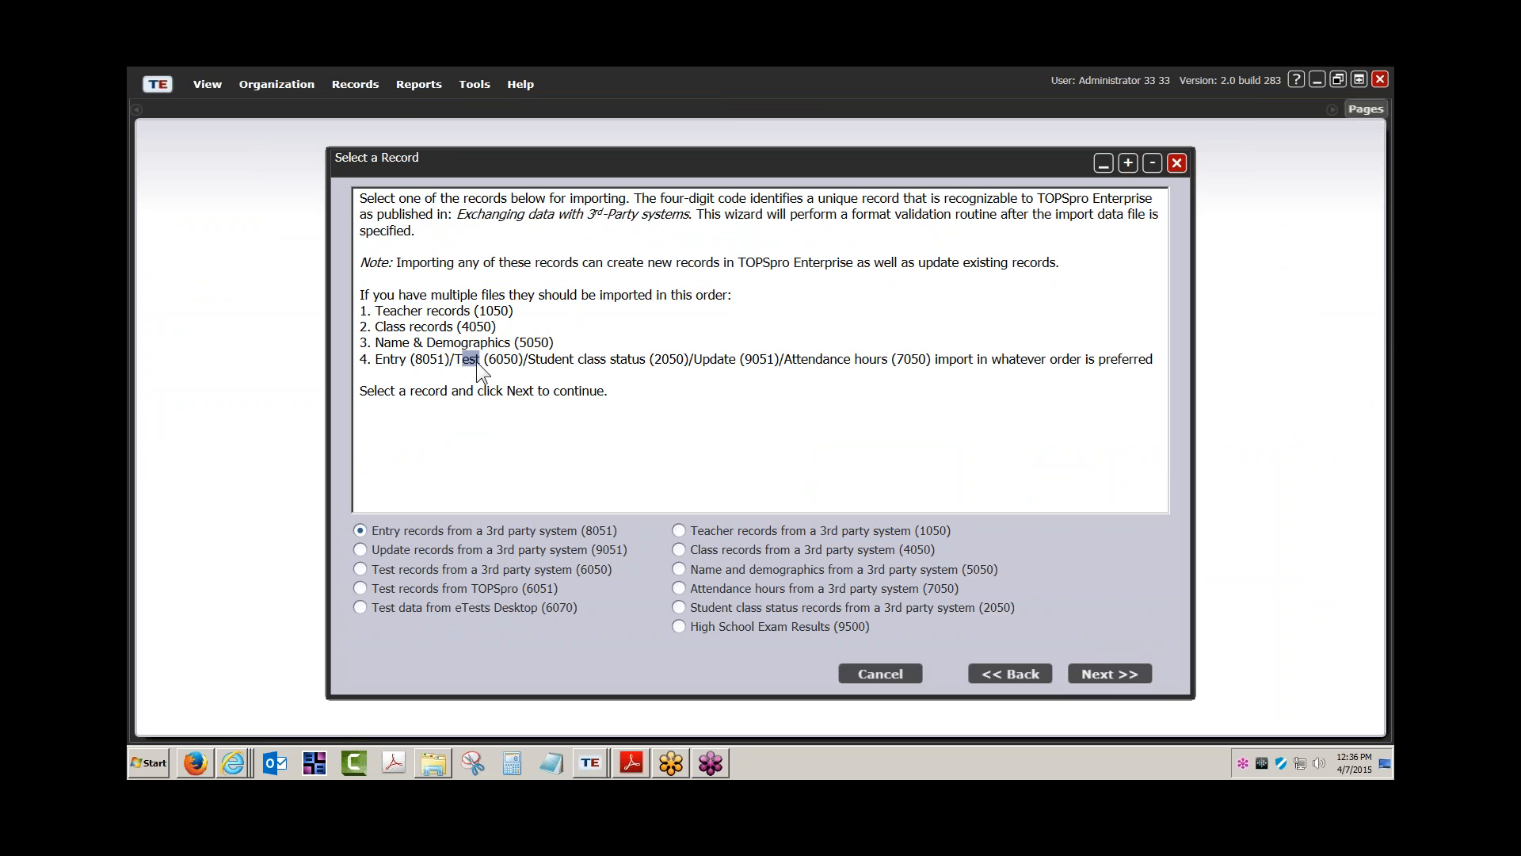
click(460, 343)
drag(528, 359, 610, 360)
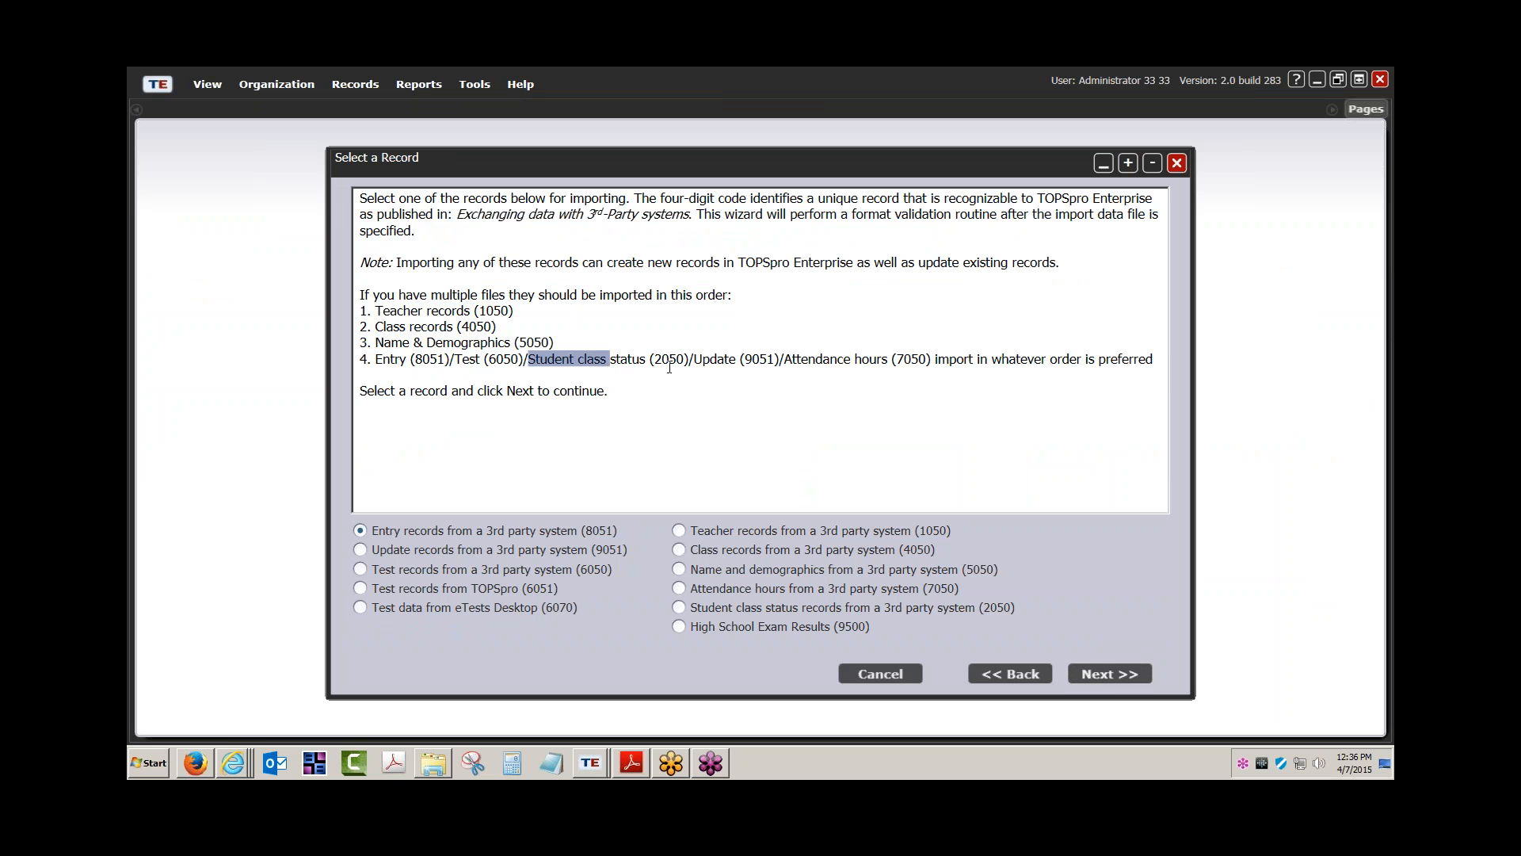
drag(785, 360, 860, 363)
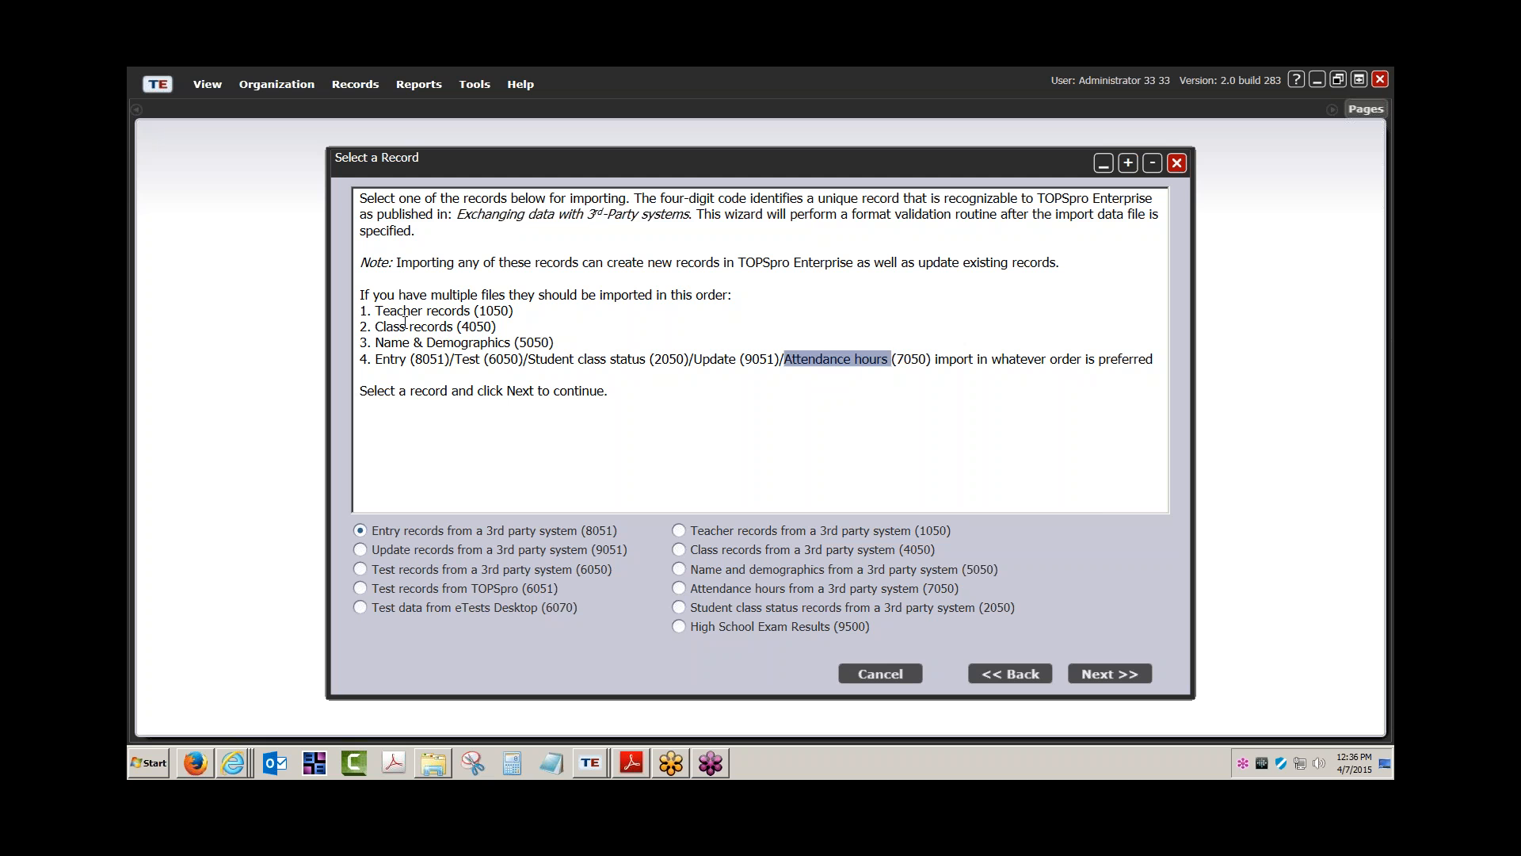
drag(376, 327, 458, 327)
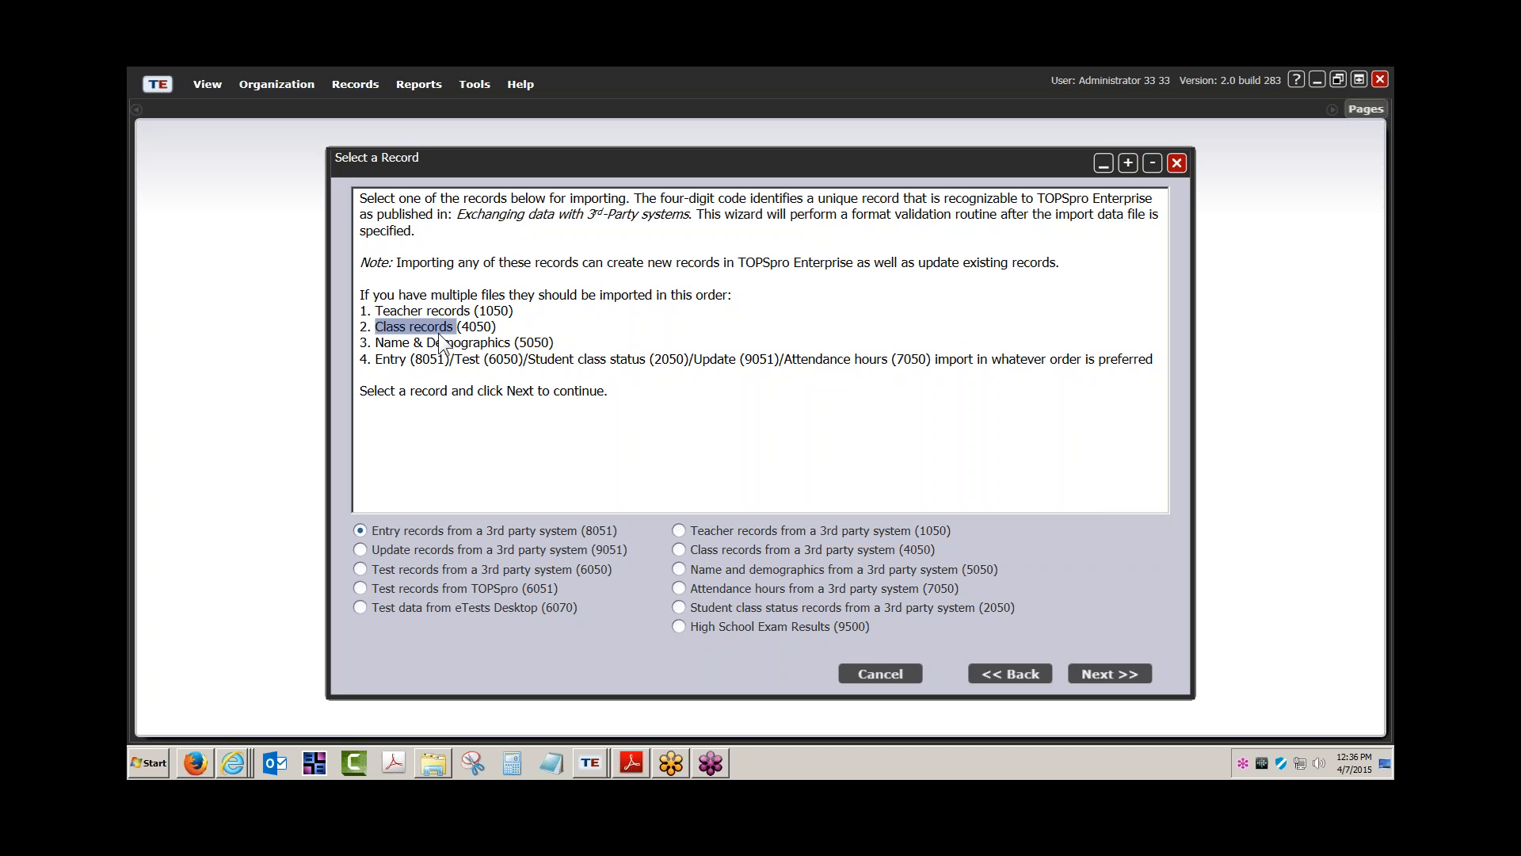